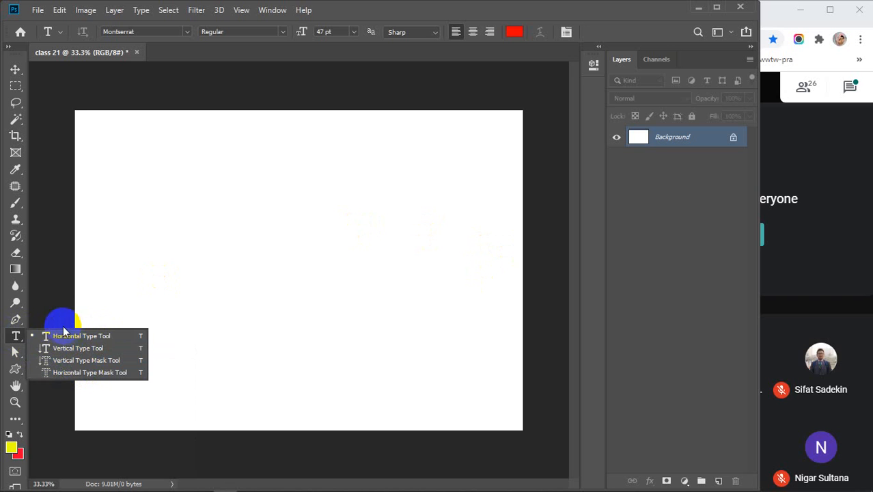
Step: Select the Horizontal Type tool and review the available font families, font styles and preset sizes
click(59, 335)
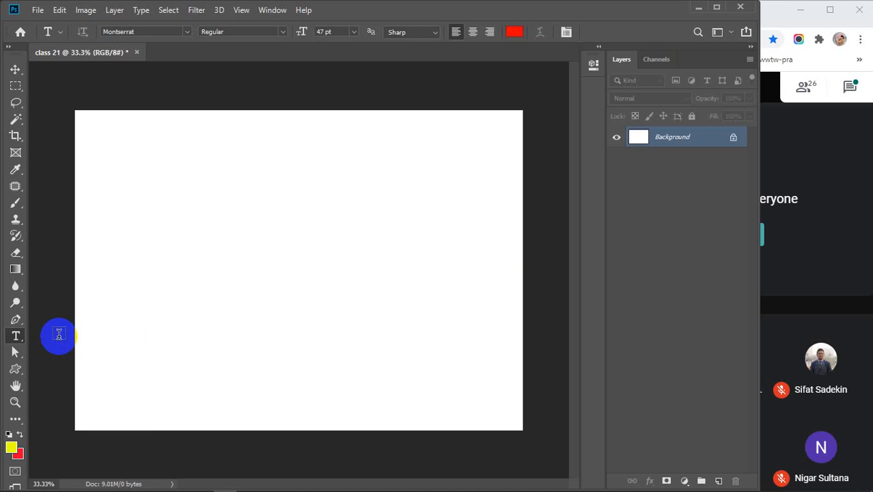
click(186, 33)
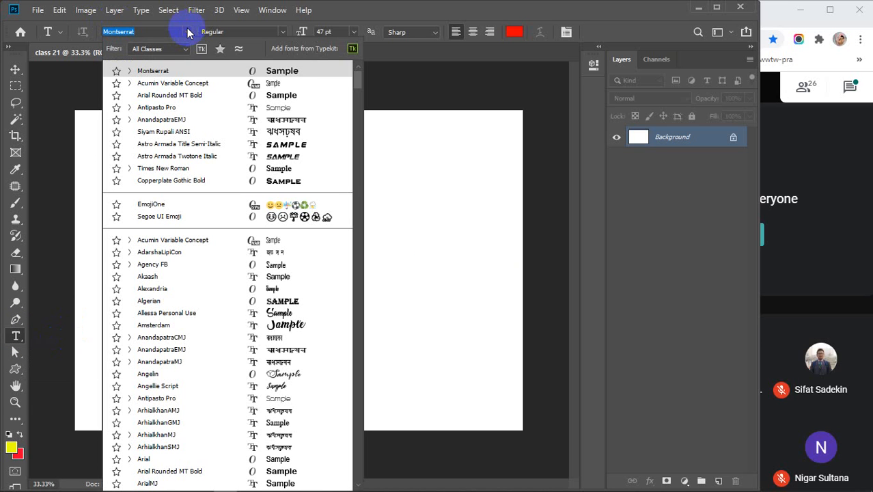
click(188, 32)
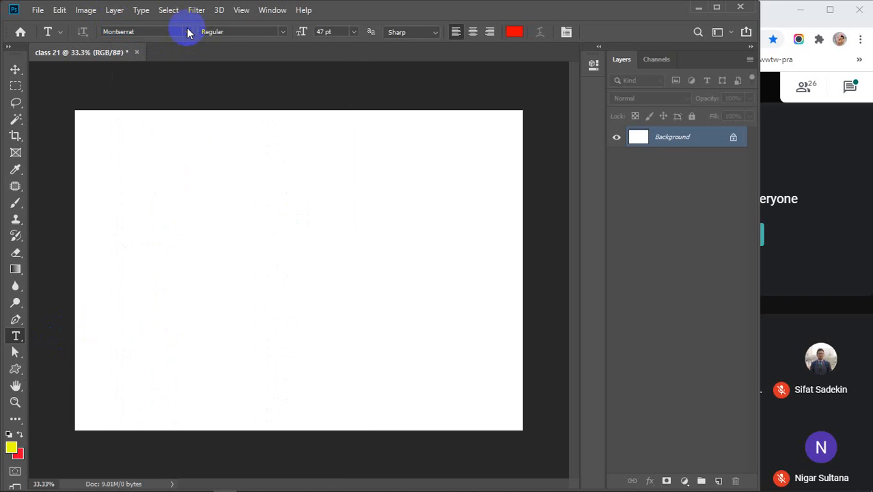
click(282, 33)
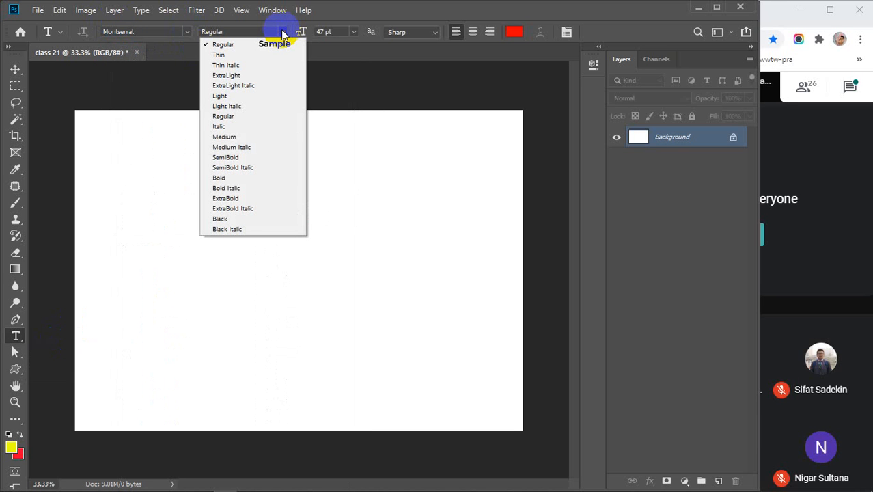
click(355, 32)
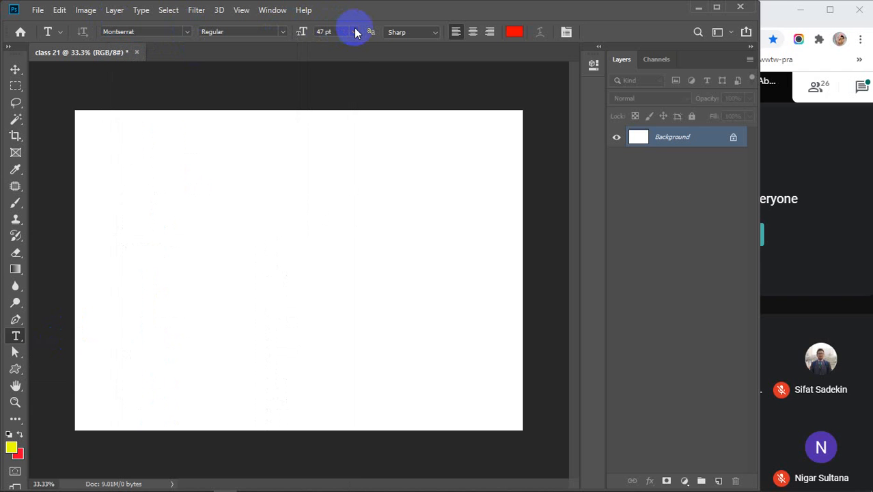
click(354, 31)
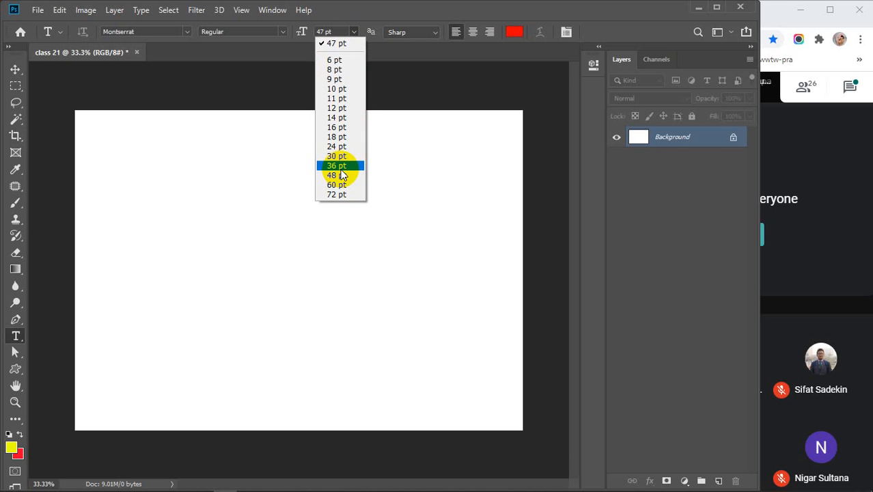
click(334, 40)
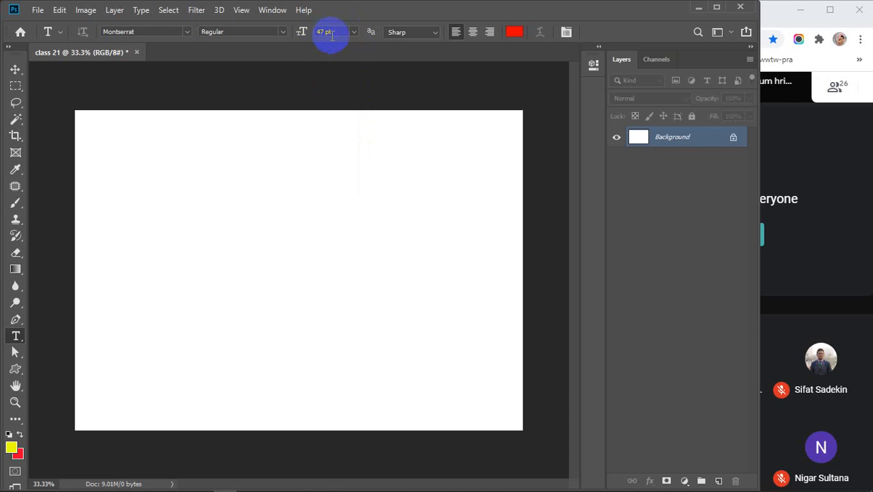
Step: Set the type size to 26 pt for new text
click(333, 32)
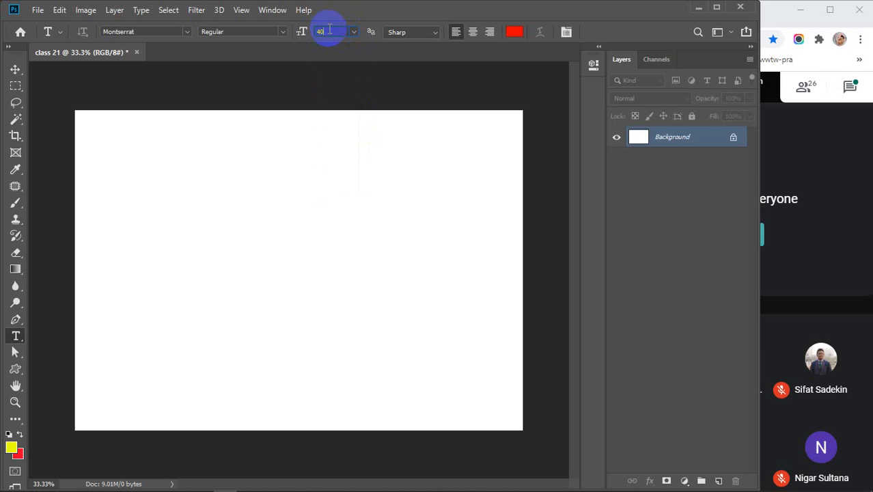
text(40)
key(Return)
scroll(339, 31, down, 7)
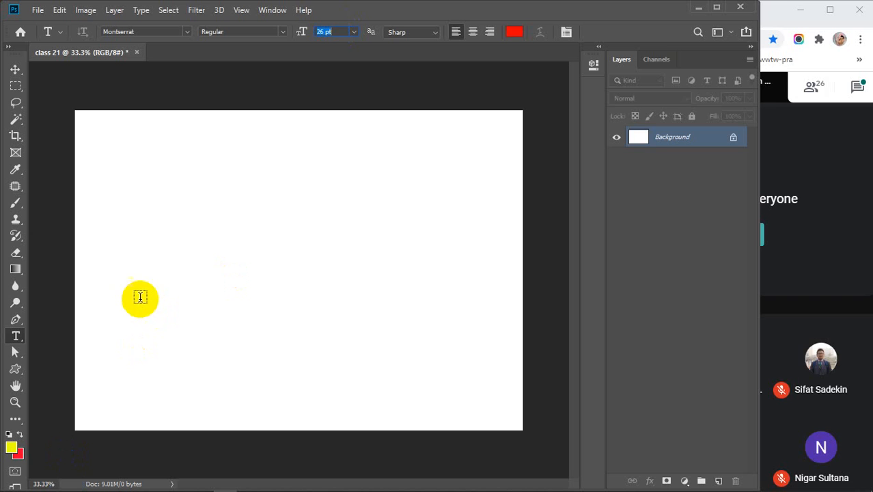
Step: Create a text line reading "Bangladsh" at the middle left of the white canvas
click(121, 274)
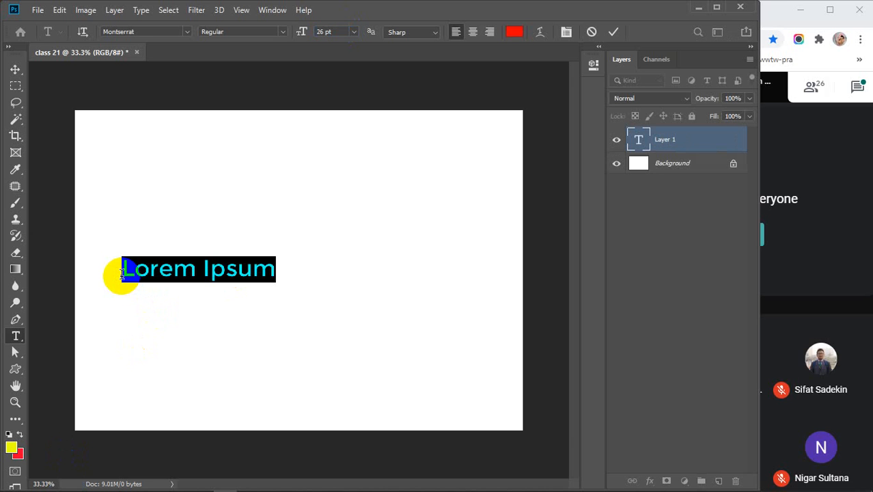
text(BA)
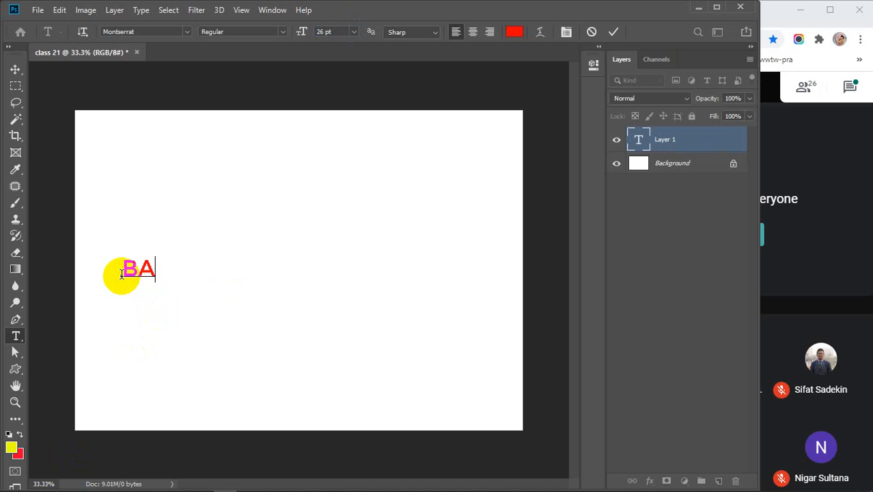
text(NG)
key(BackSpace)
key(BackSpace)
key(BackSpace)
text(an)
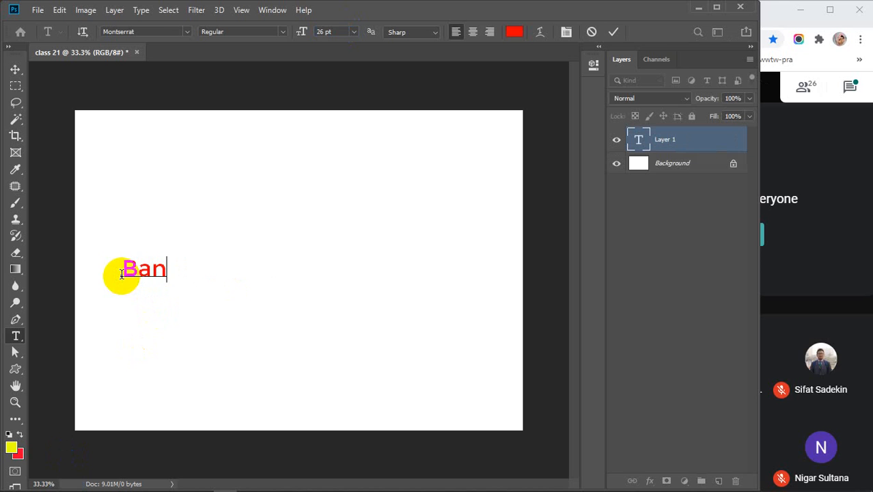
text(glads)
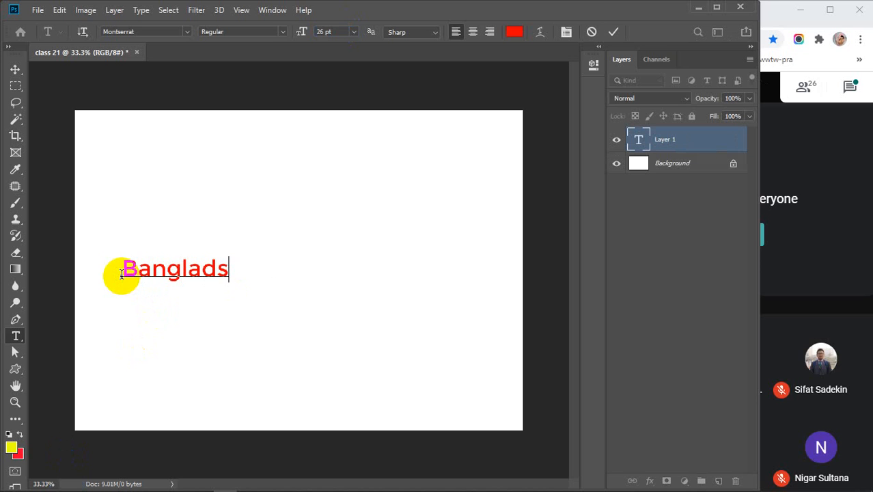
text(h)
Step: Try the Italic and Black font styles on the whole word "Bangladsh"
click(124, 266)
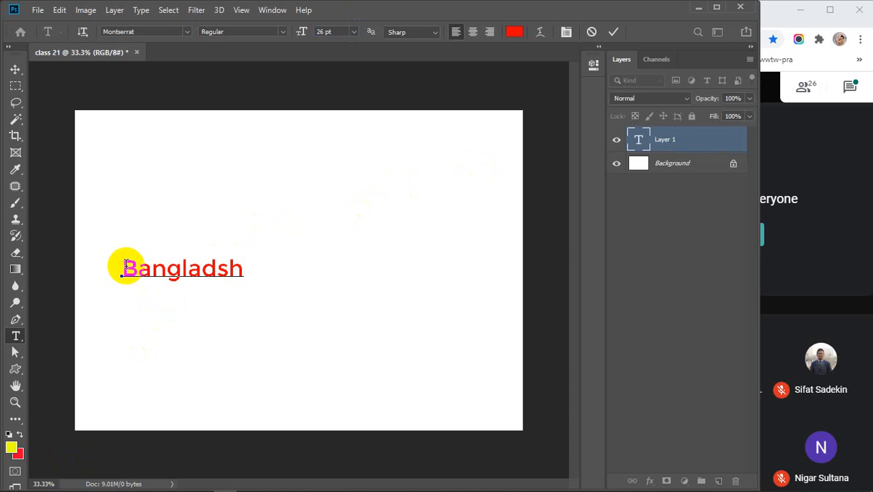
drag(126, 265, 282, 278)
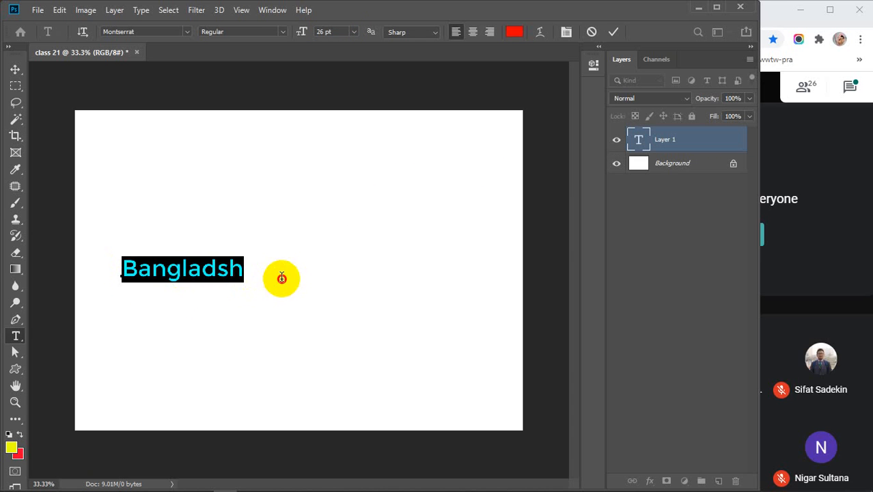
click(186, 32)
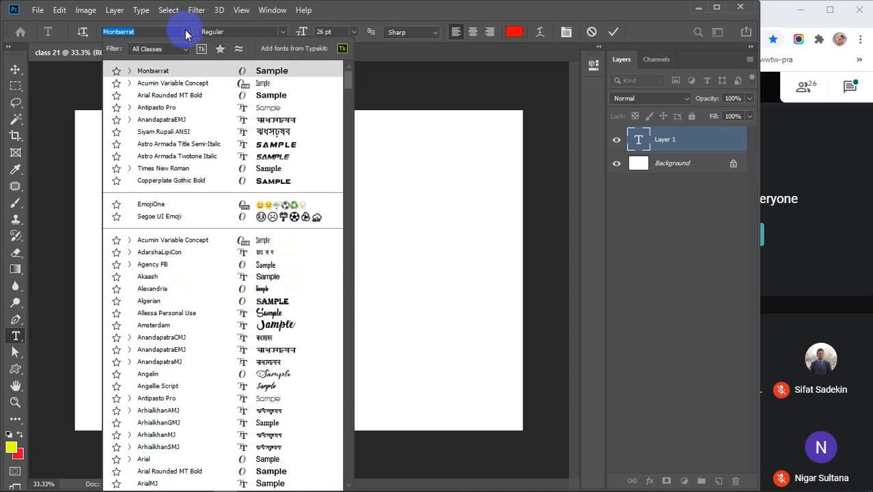
click(187, 32)
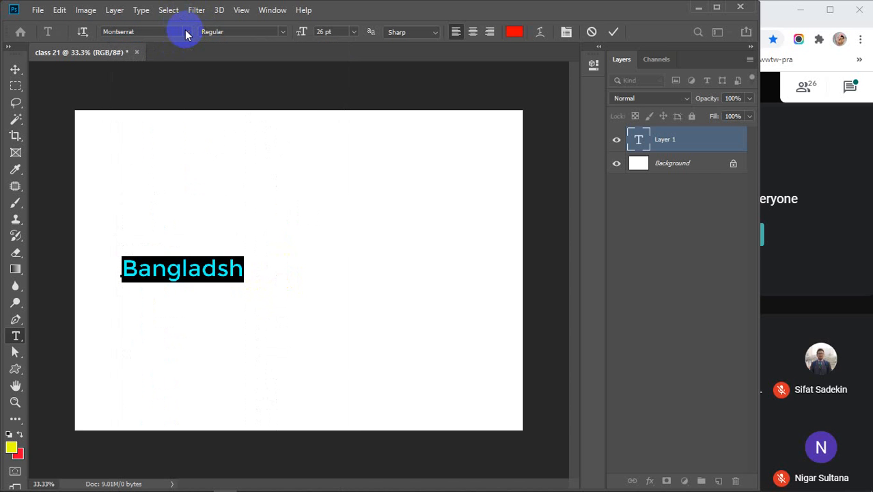
click(284, 32)
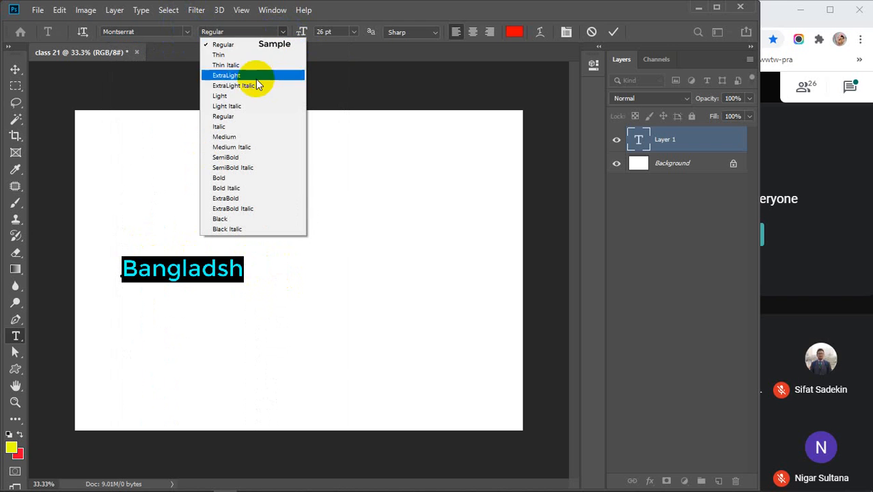
click(238, 127)
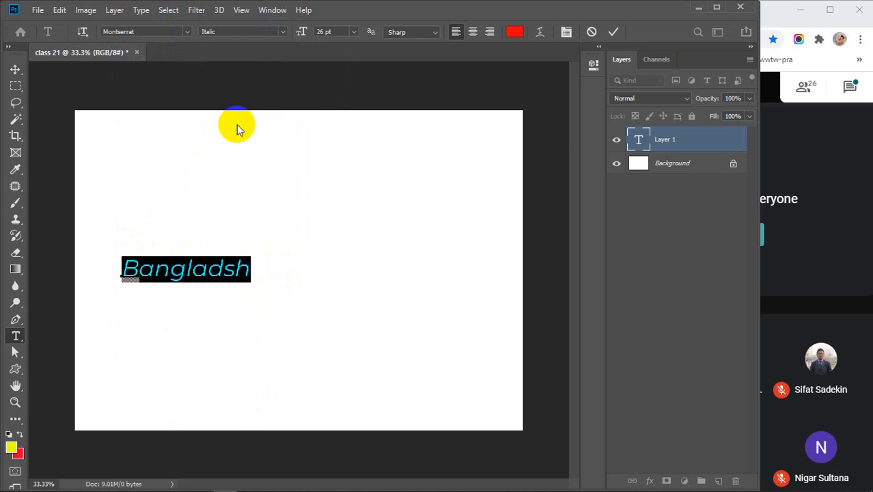
click(284, 32)
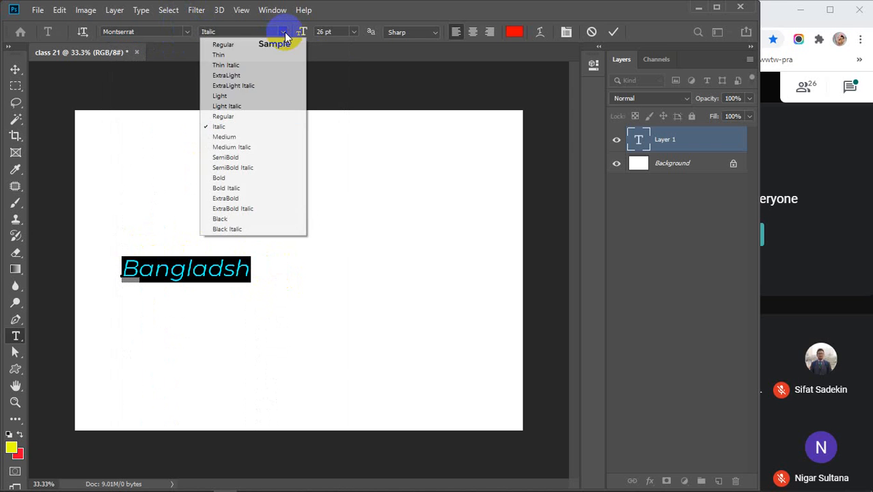
click(226, 218)
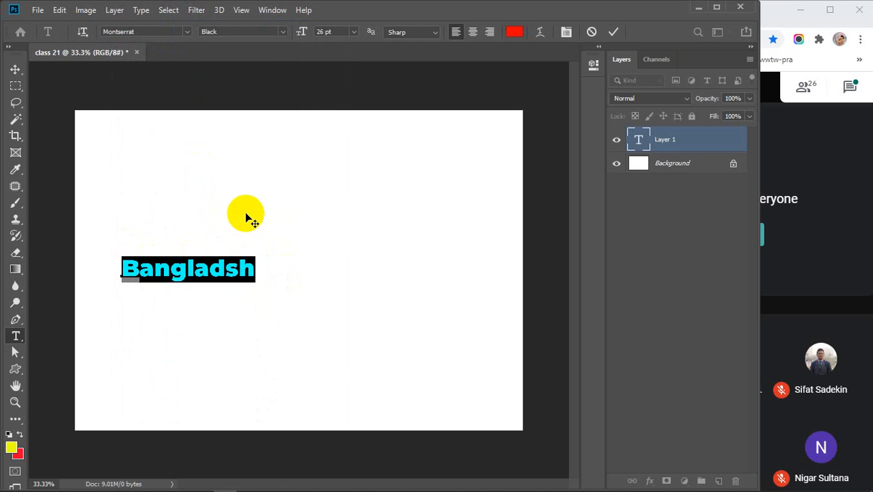
Step: Set the word's font style to Regular and correct its spelling to "Bangladesh"
click(282, 32)
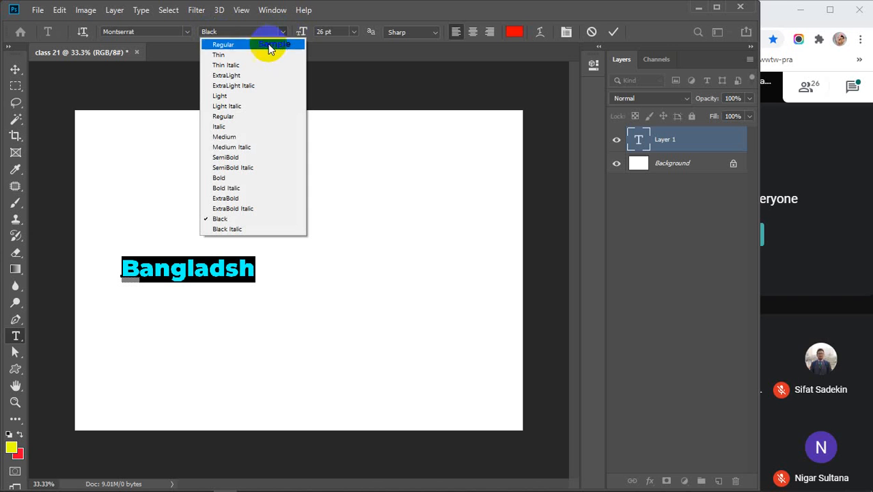
click(236, 116)
click(221, 267)
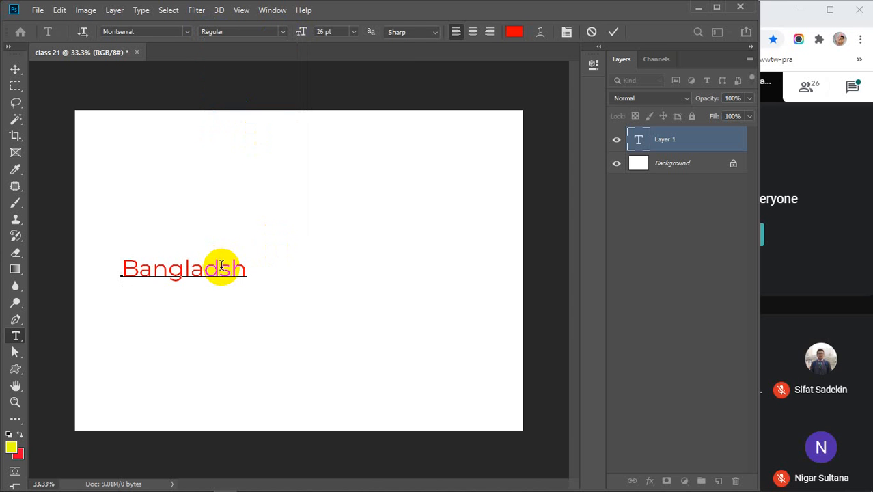
text(e)
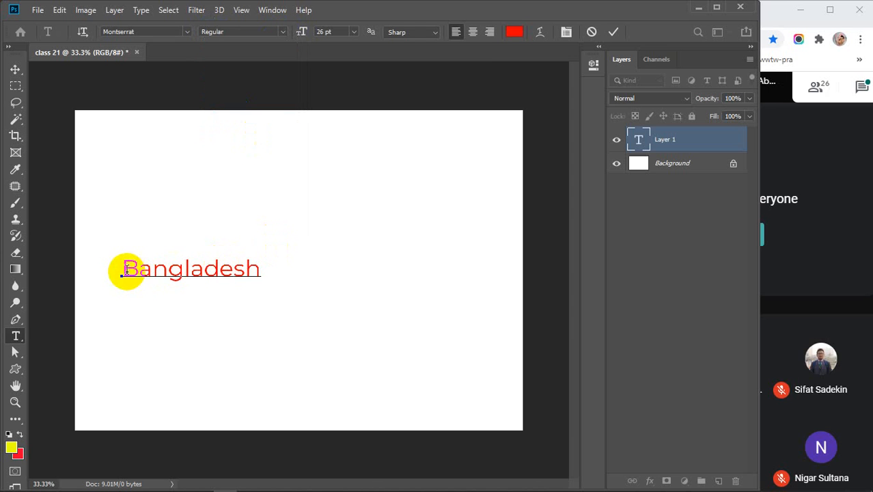
Step: Try preset font sizes of 16 pt and 48 pt on the whole word "Bangladesh"
drag(122, 271, 295, 275)
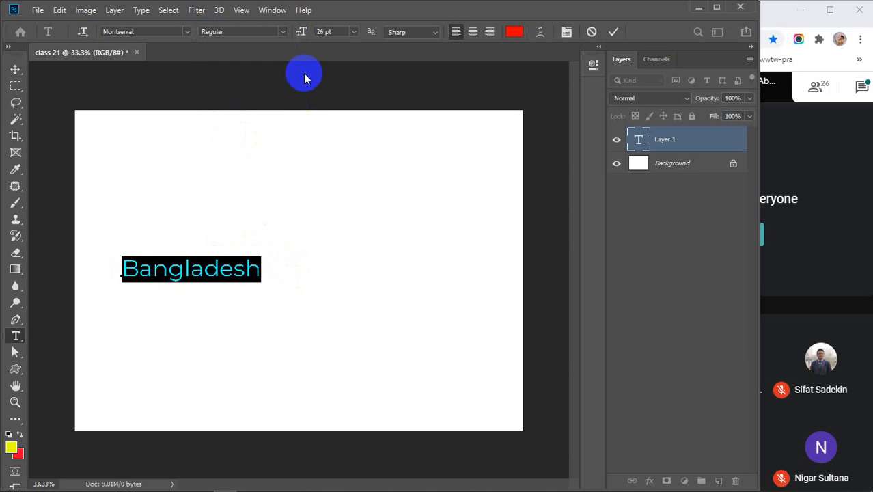
click(355, 32)
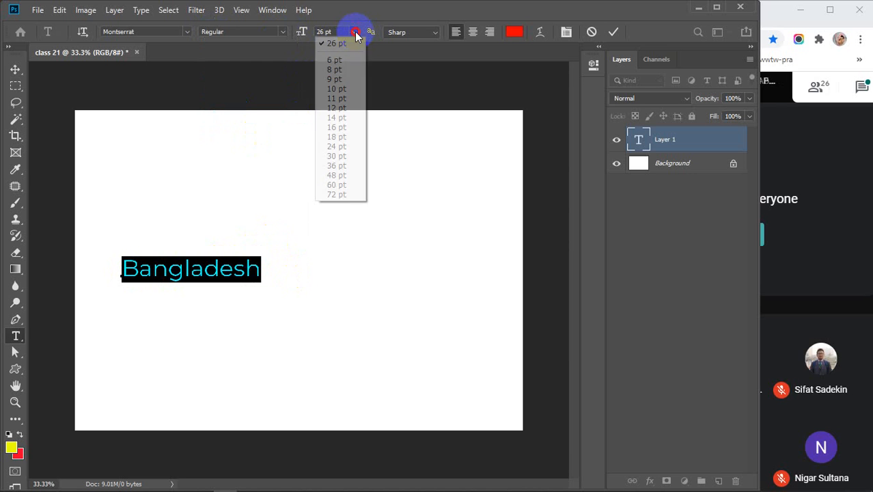
click(341, 131)
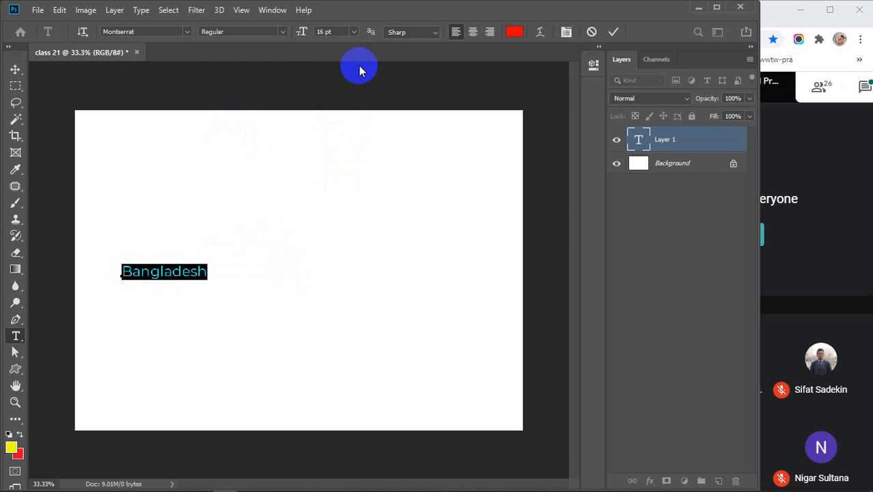
click(355, 32)
click(345, 175)
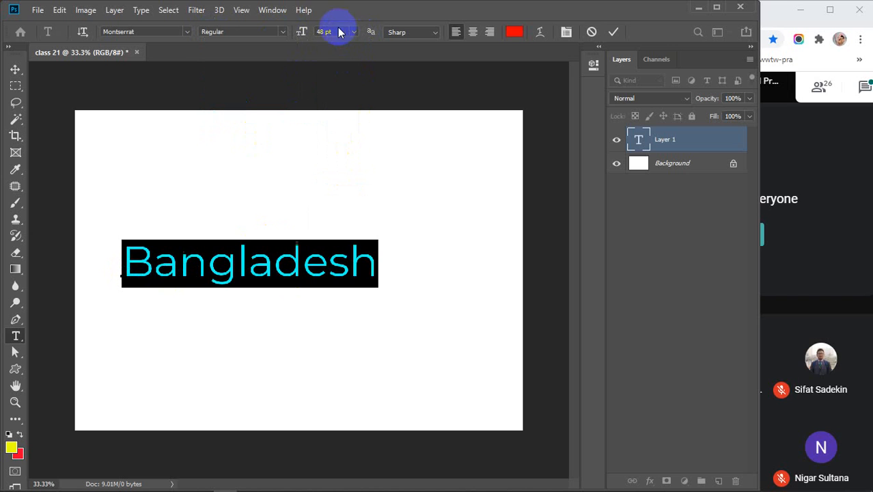
Step: Adjust the font size of the word "Bangladesh" to 43 pt
drag(331, 32, 305, 36)
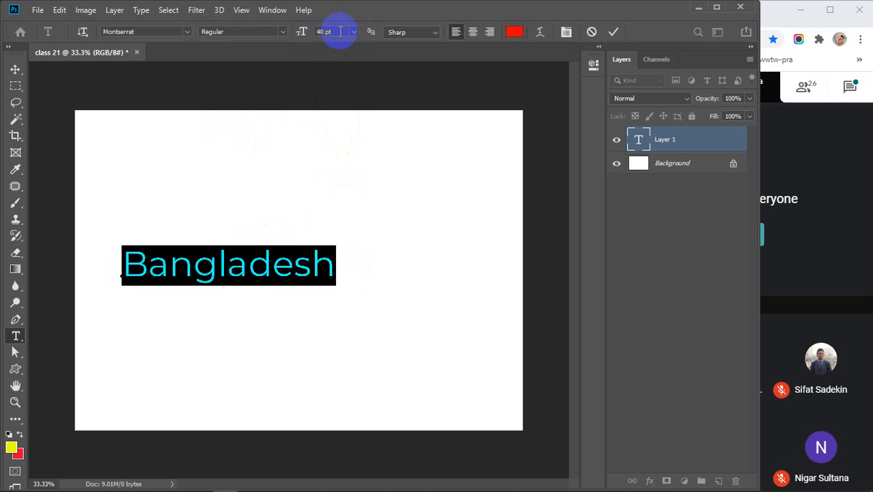
scroll(335, 32, up, 20)
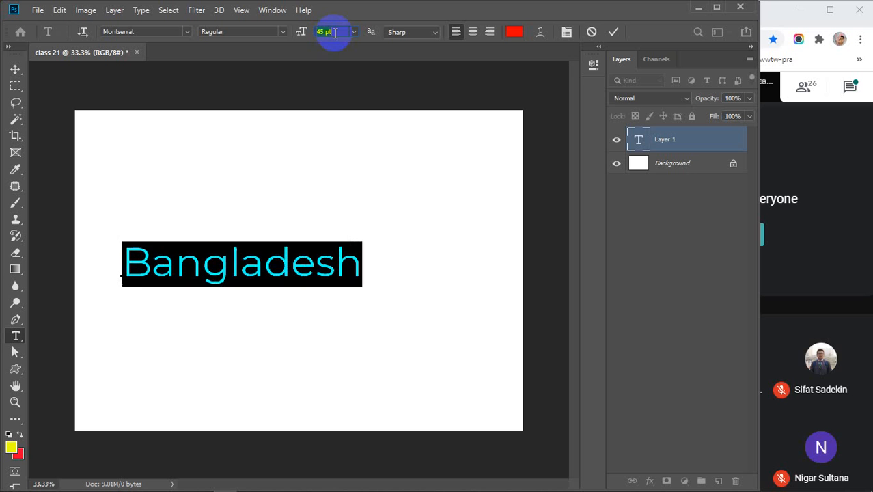
scroll(334, 32, up, 20)
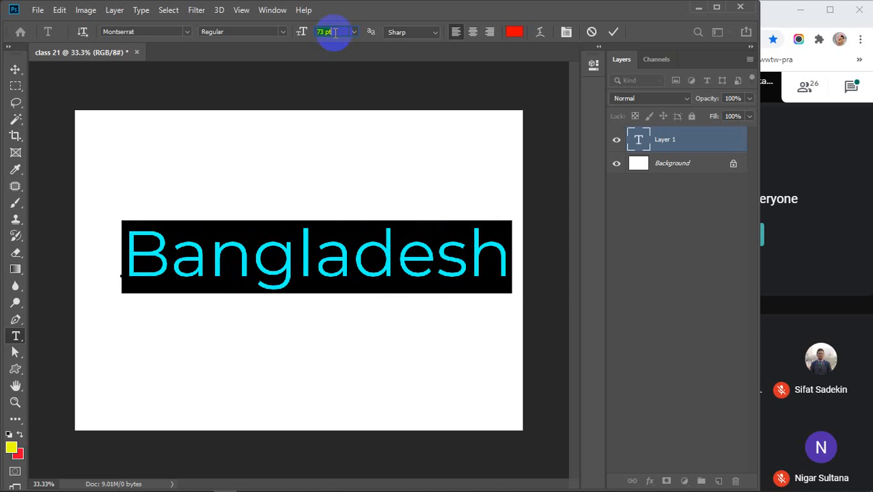
scroll(335, 32, down, 20)
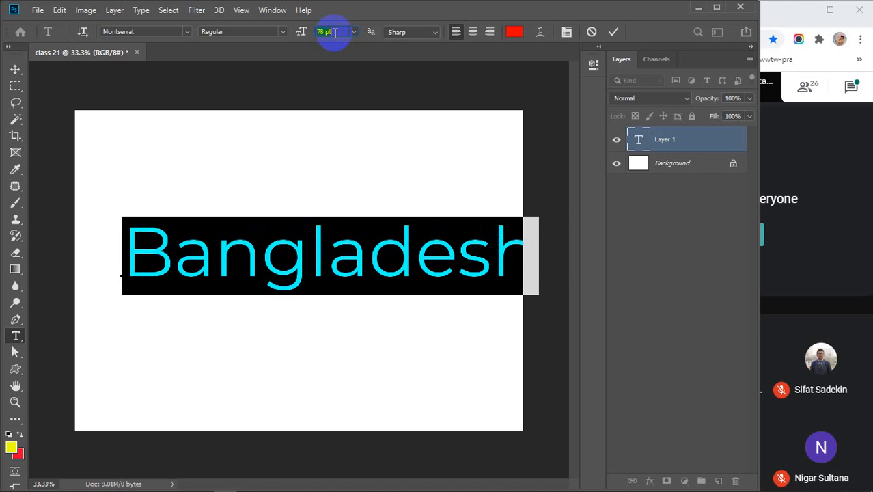
scroll(335, 32, down, 6)
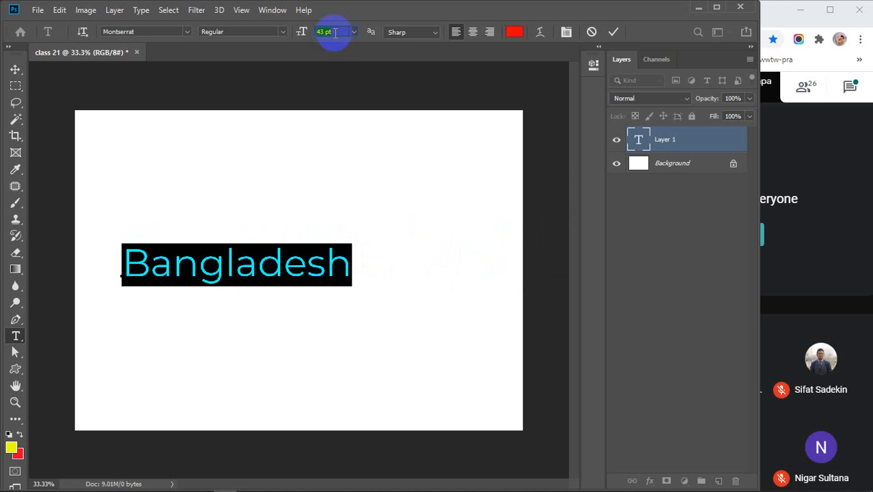
Step: Review the anti-aliasing methods available for the "Bangladesh" text
click(430, 33)
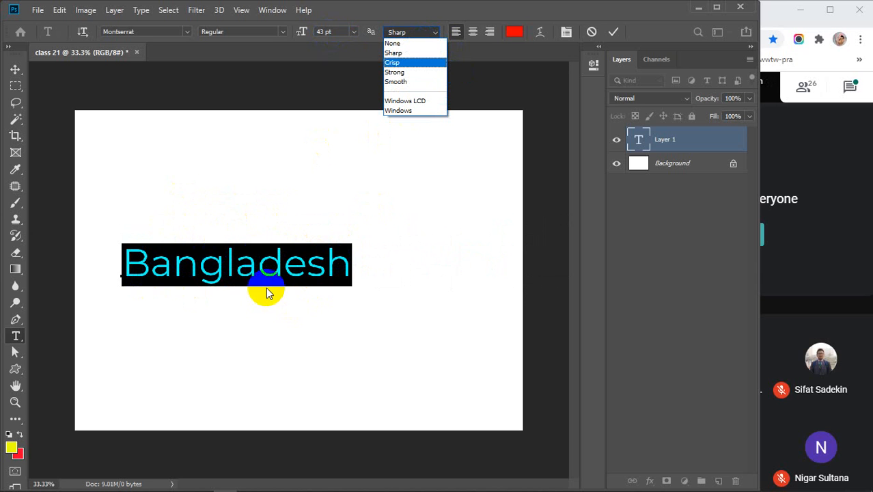
click(233, 262)
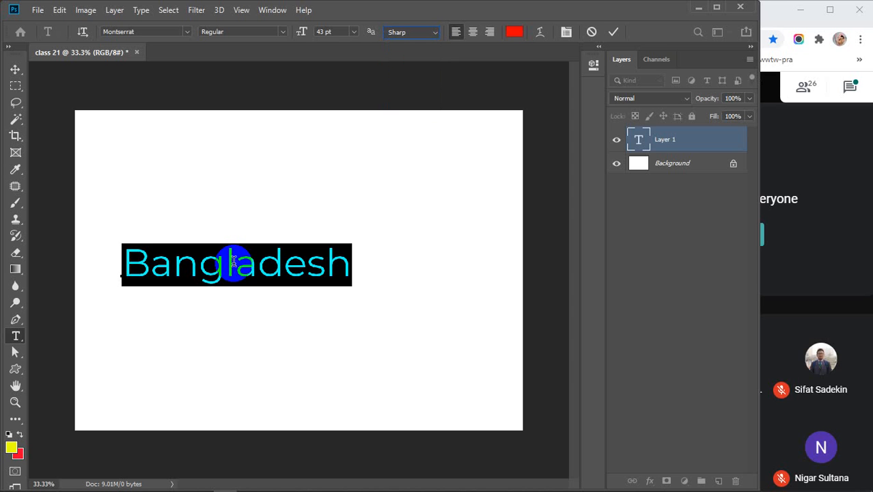
Step: Keep Sharp anti-aliasing for the word "Bangladesh" and commit the text
click(435, 32)
click(435, 32)
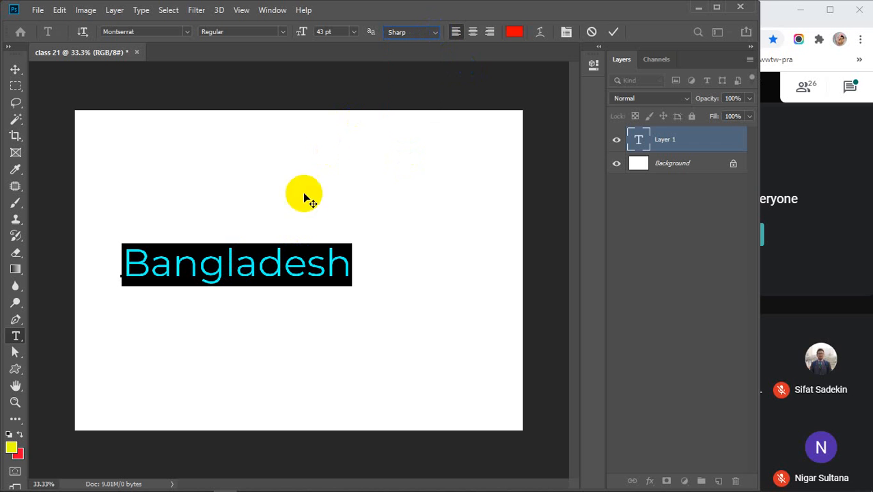
click(613, 33)
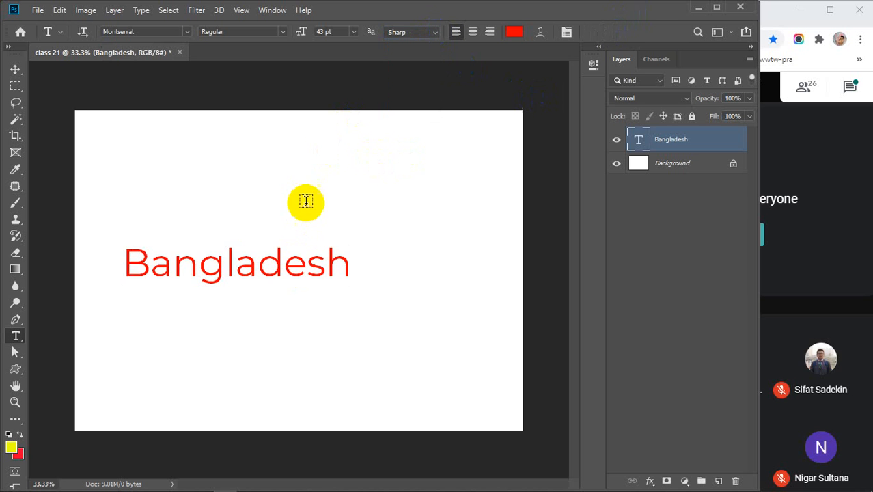
Step: Compare None and Sharp anti-aliasing on the letter edges of "Bangladesh" in a close-up view
scroll(253, 269, up, 5)
scroll(239, 260, up, 8)
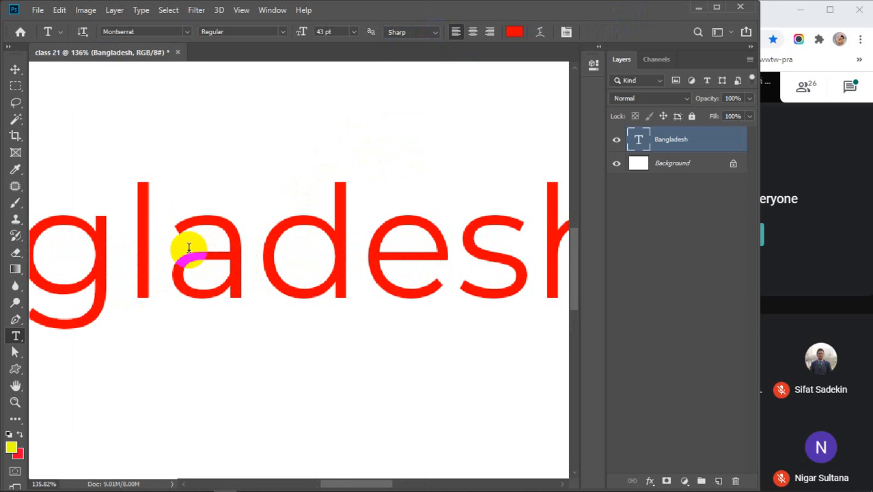
scroll(226, 222, up, 2)
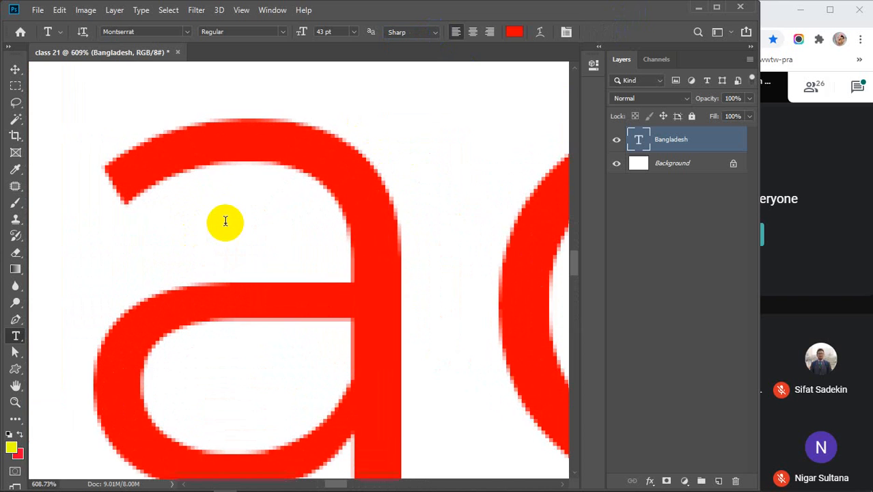
scroll(224, 222, up, 1)
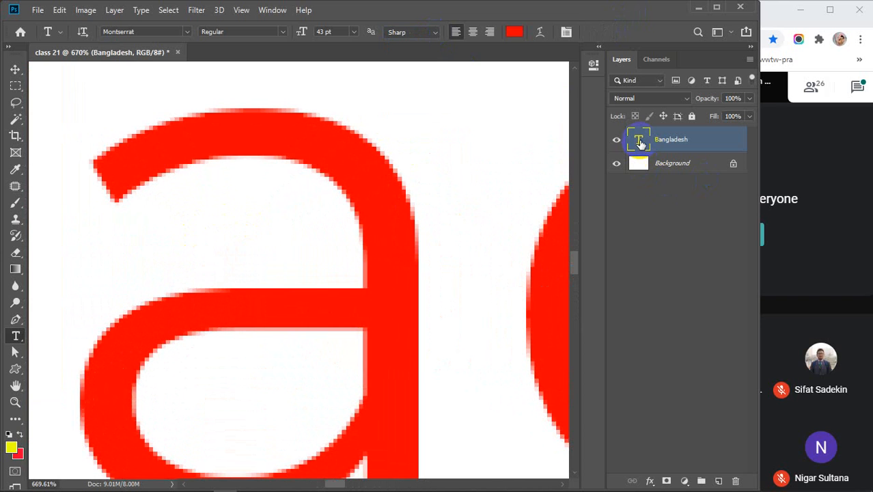
double_click(639, 142)
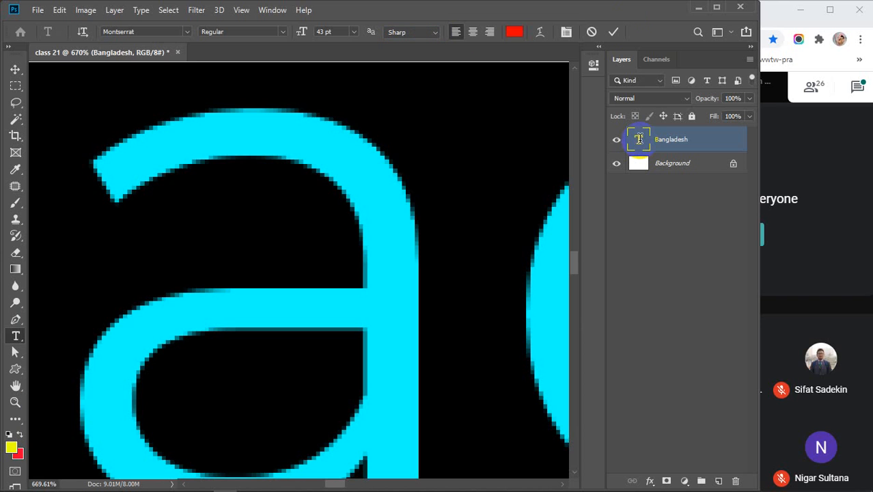
click(437, 32)
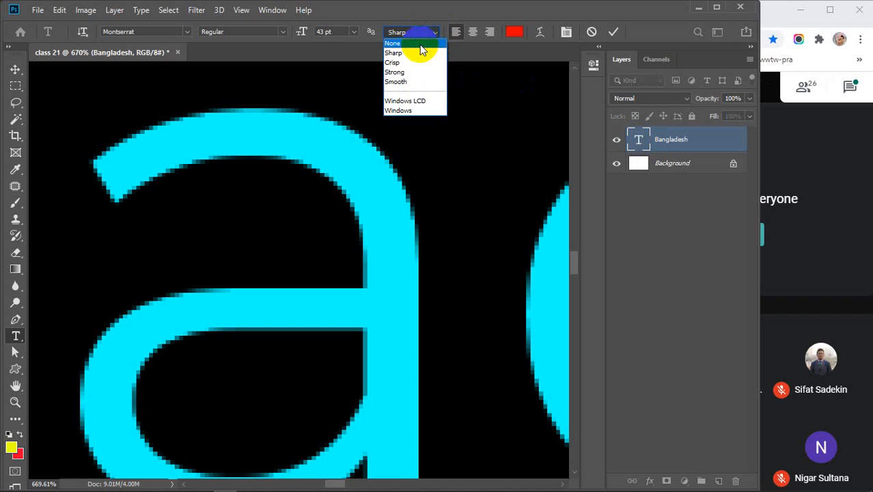
click(419, 45)
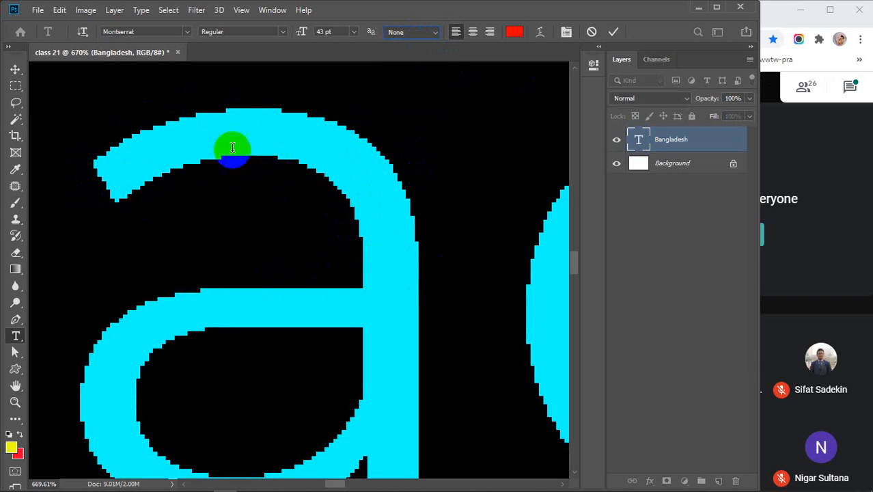
click(432, 32)
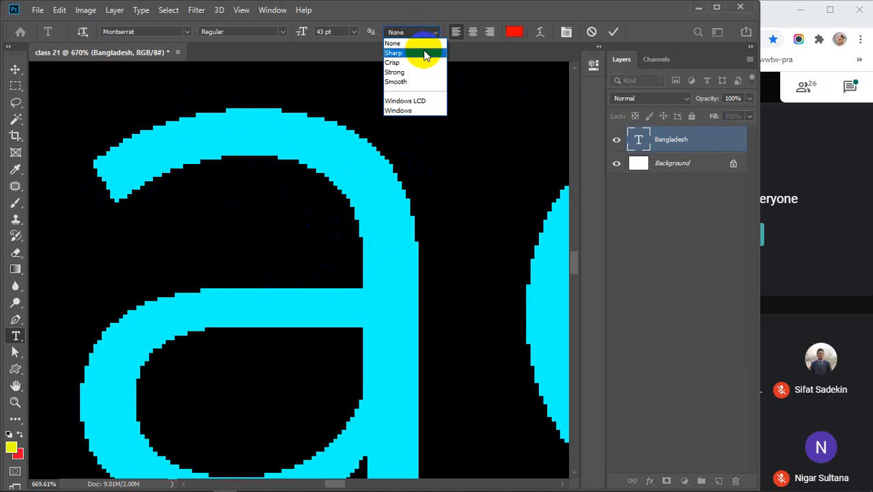
click(422, 54)
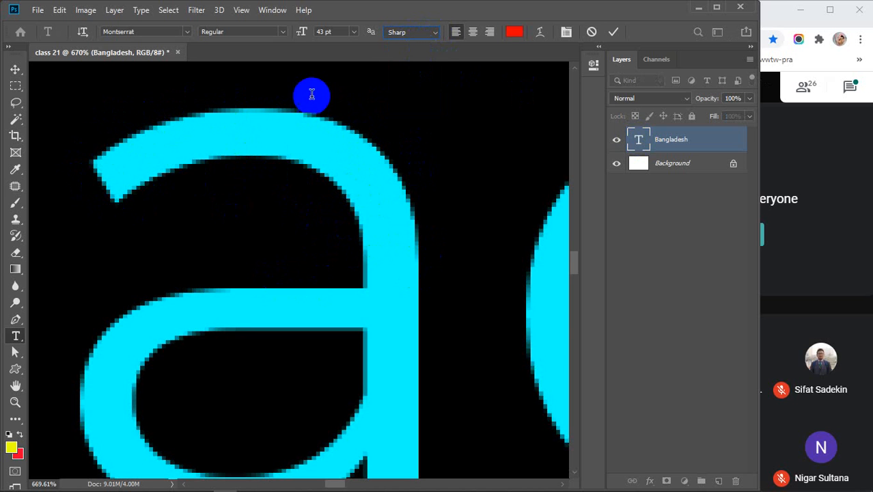
Step: Try the Crisp, Strong and Smooth anti-aliasing methods on the "Bangladesh" text
click(433, 32)
click(418, 64)
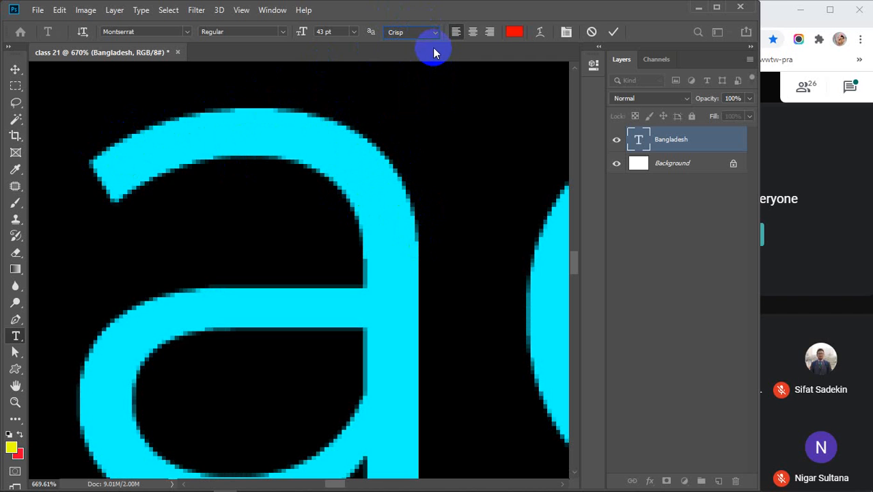
click(418, 32)
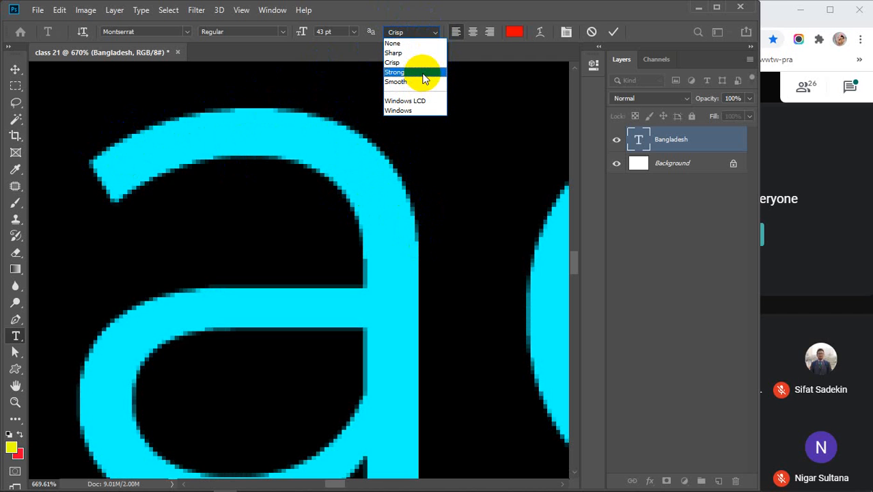
click(423, 73)
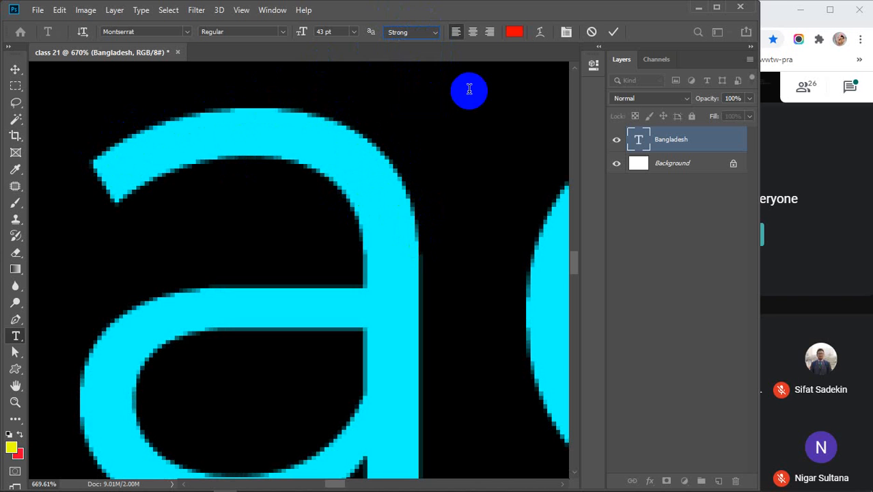
drag(432, 29, 415, 82)
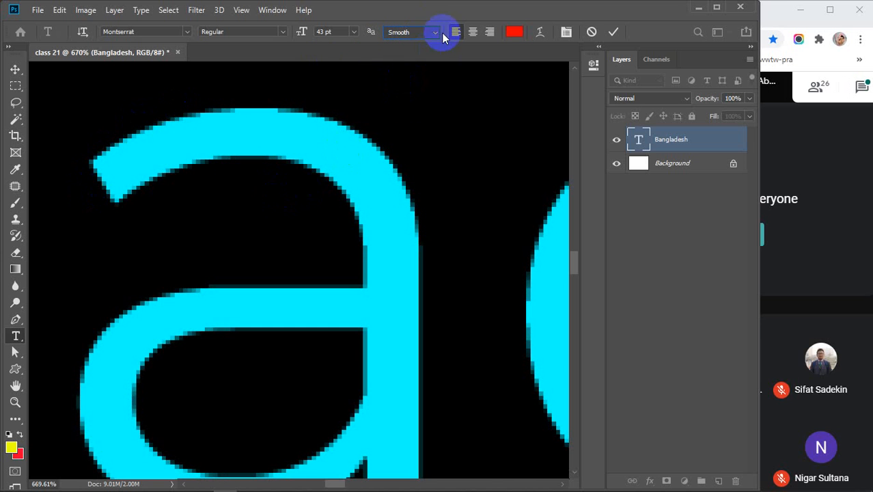
Step: Set the anti-aliasing of the "Bangladesh" text to Sharp and commit the edit
drag(432, 31, 401, 54)
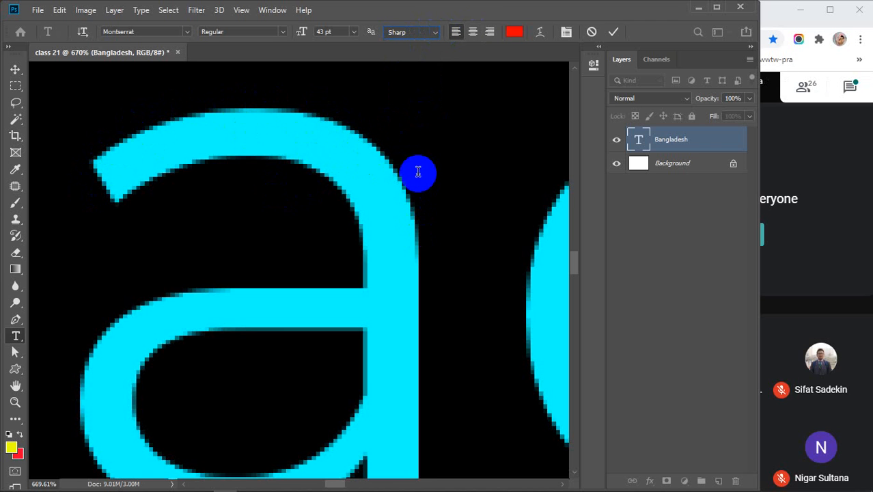
click(614, 31)
scroll(381, 221, down, 4)
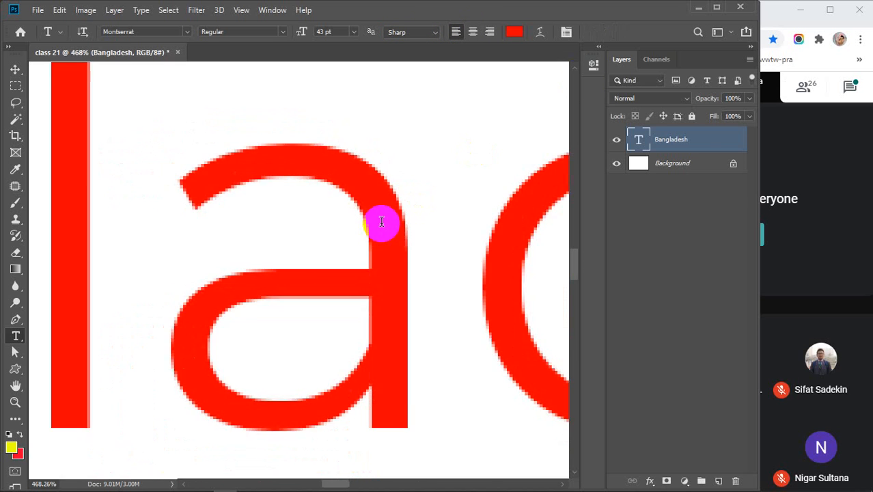
scroll(381, 220, down, 8)
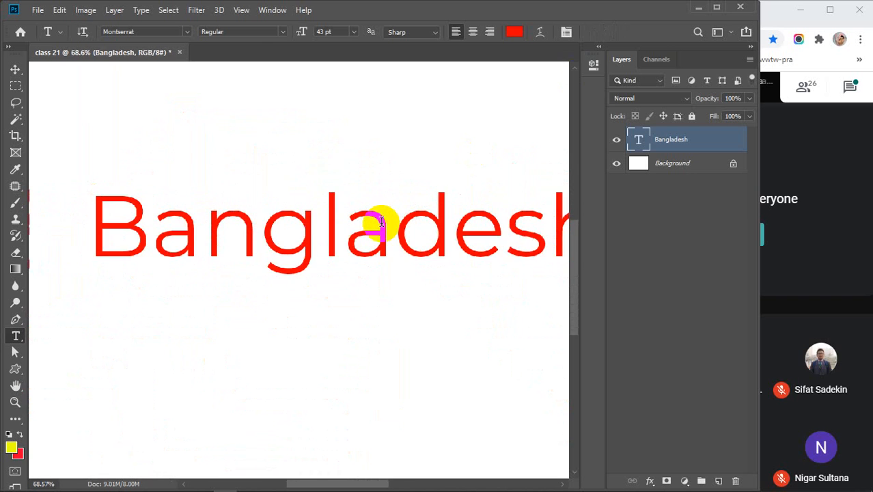
scroll(381, 221, down, 2)
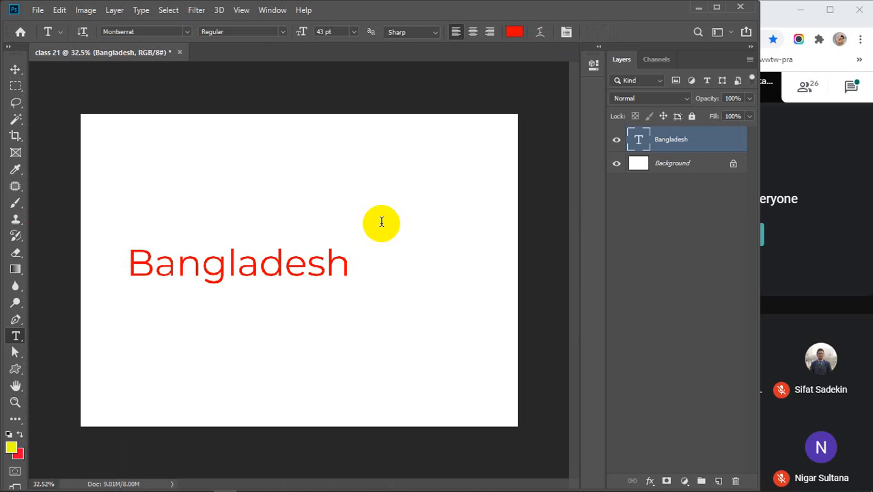
Step: Try center and right alignment on the "Bangladesh" text and return it to left alignment
click(474, 33)
click(489, 32)
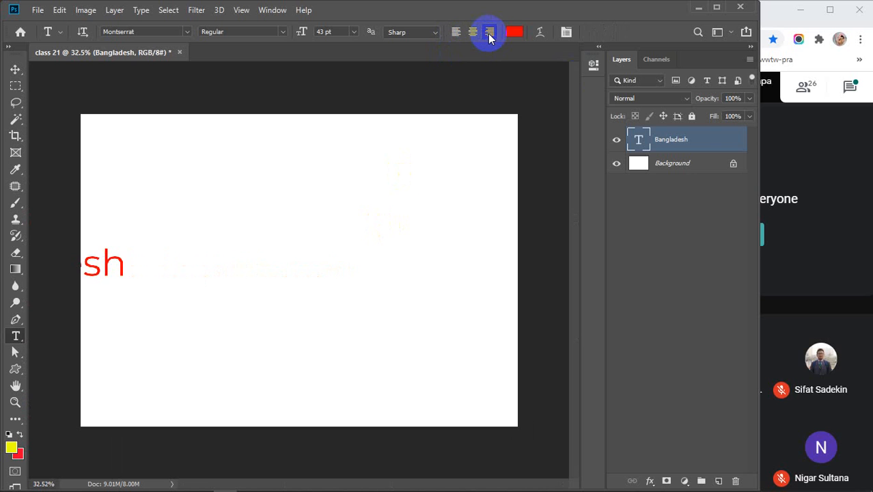
click(455, 32)
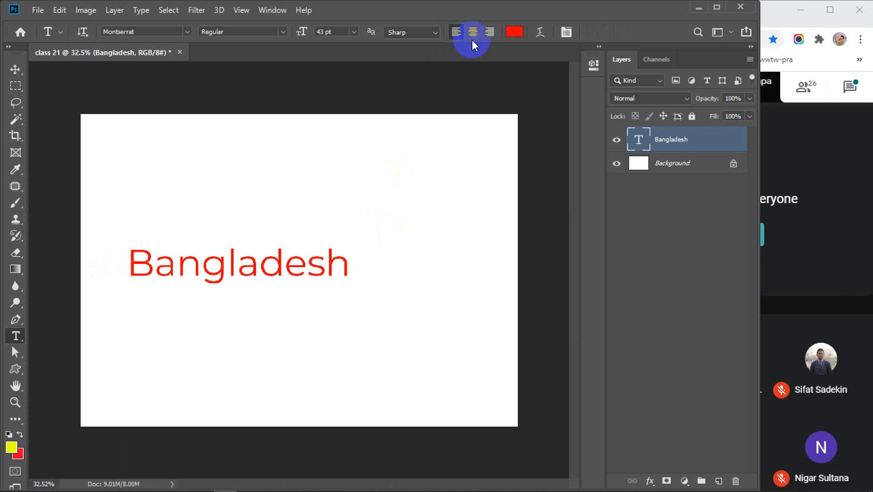
Step: Change the color of the "Bangladesh" text to blue, hex 0000f9
click(517, 33)
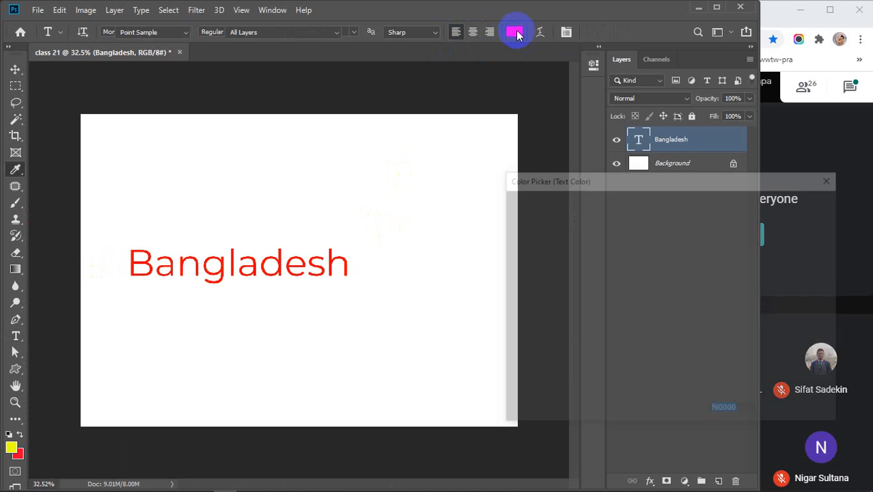
click(680, 300)
drag(681, 300, 685, 222)
drag(691, 252, 694, 376)
click(682, 302)
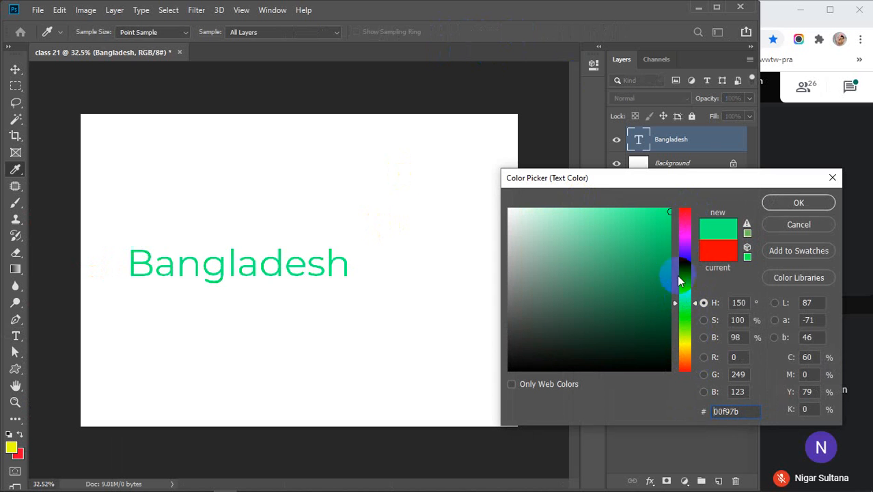
click(685, 263)
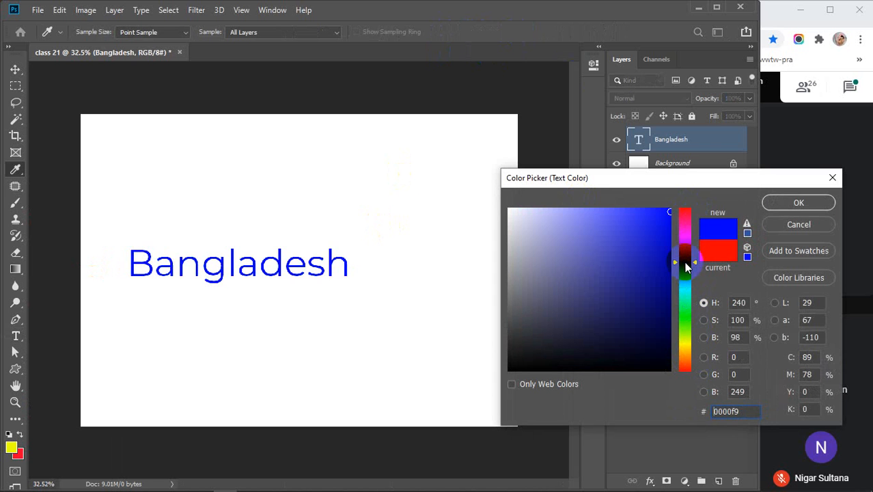
click(798, 204)
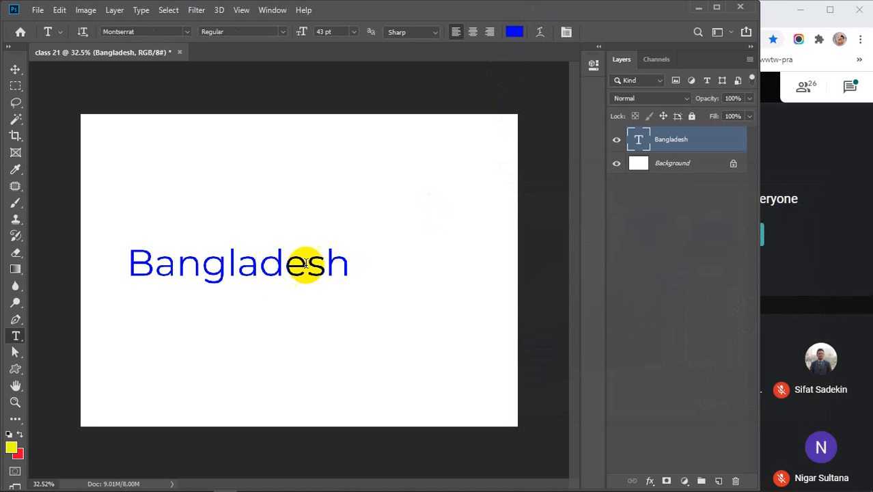
drag(131, 264, 352, 256)
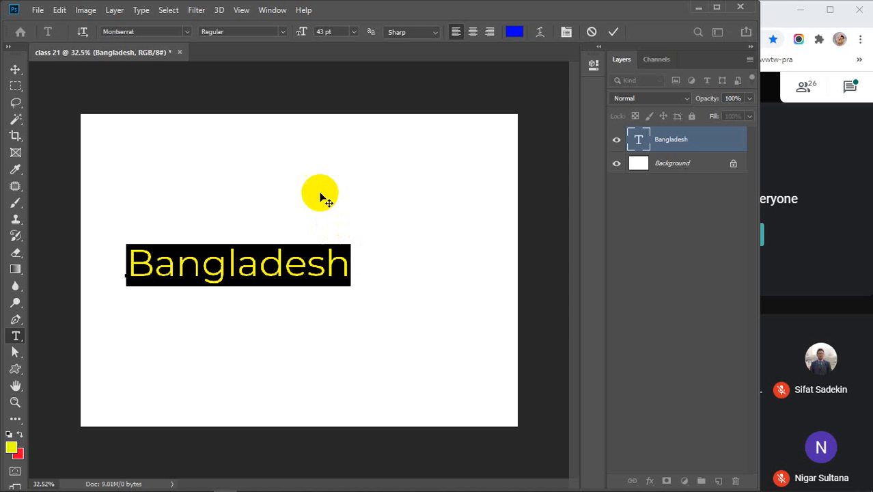
click(513, 38)
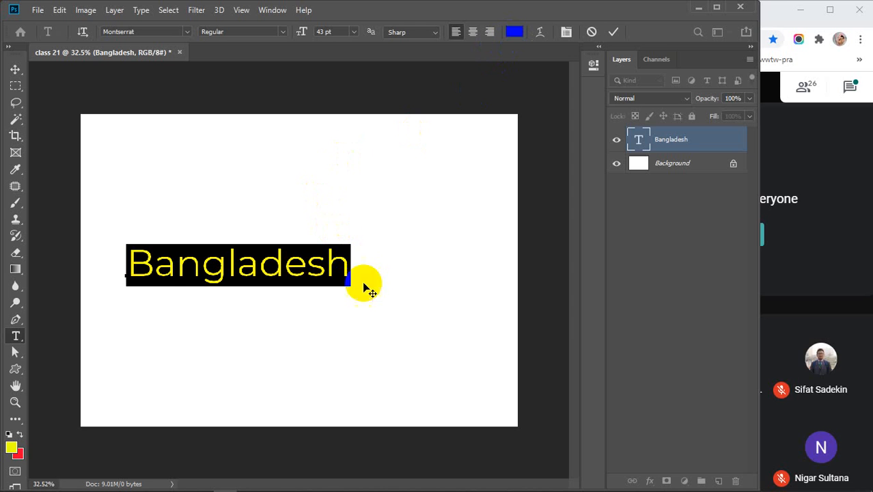
click(612, 32)
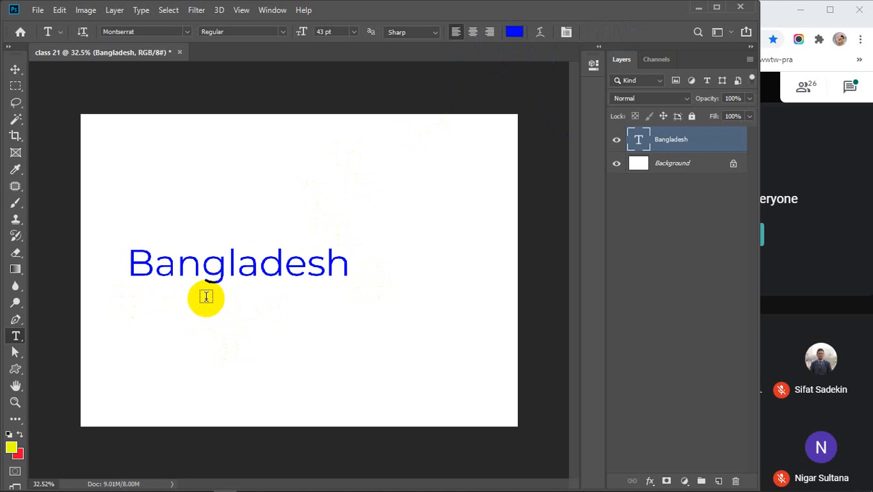
drag(129, 263, 405, 259)
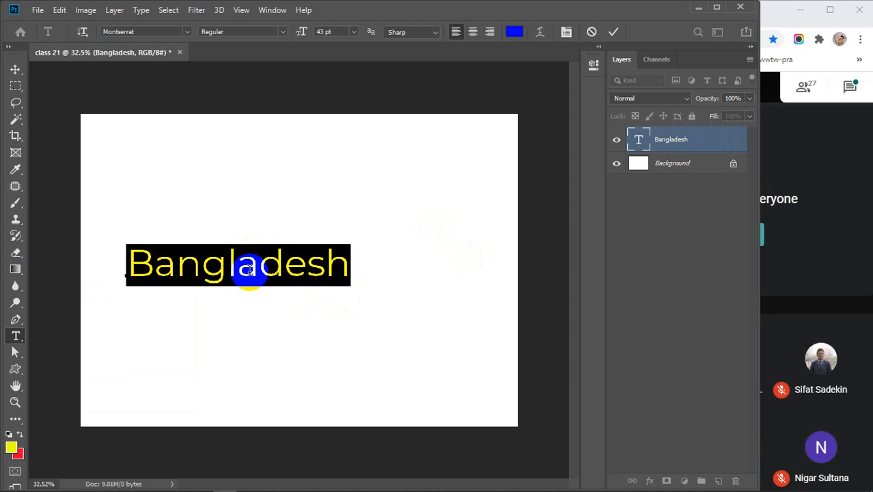
click(349, 265)
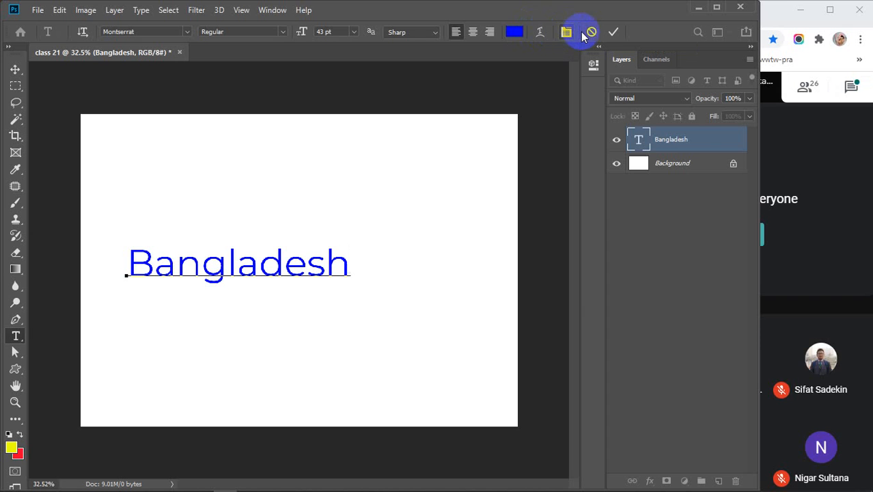
click(611, 34)
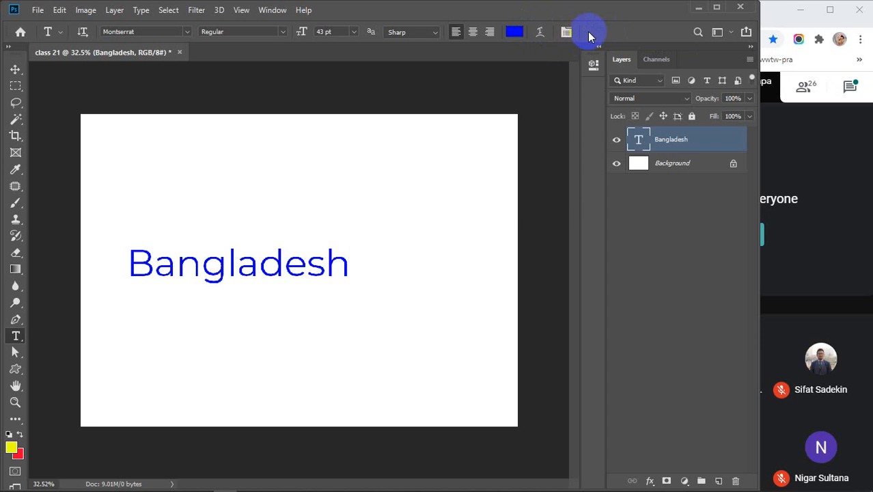
Step: Display the Character settings and put the "Bangladesh" text layer into editing with its whole word selected
click(565, 31)
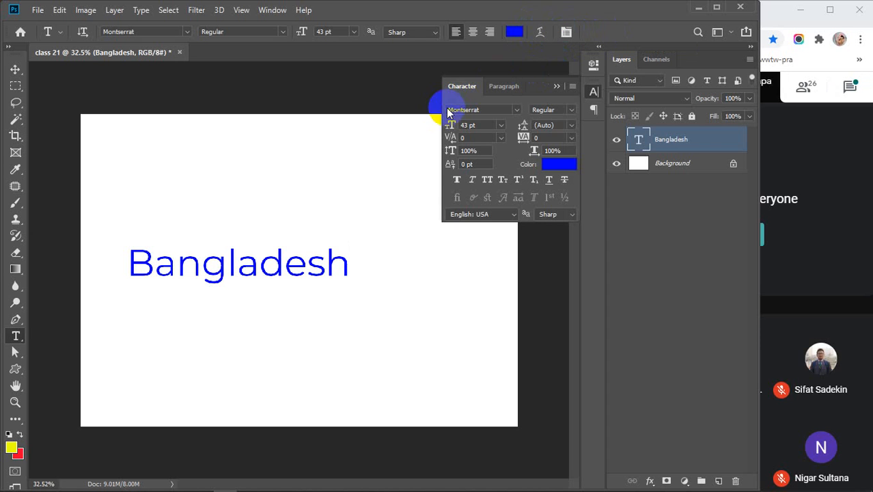
click(565, 32)
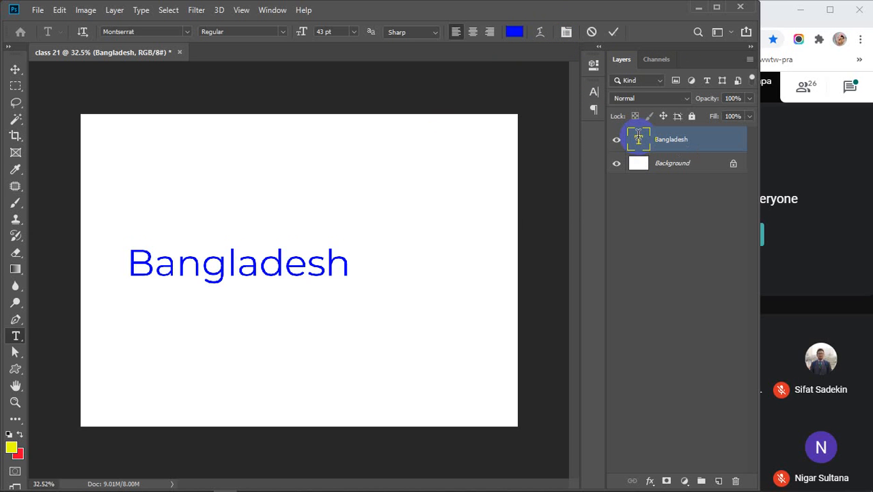
double_click(638, 140)
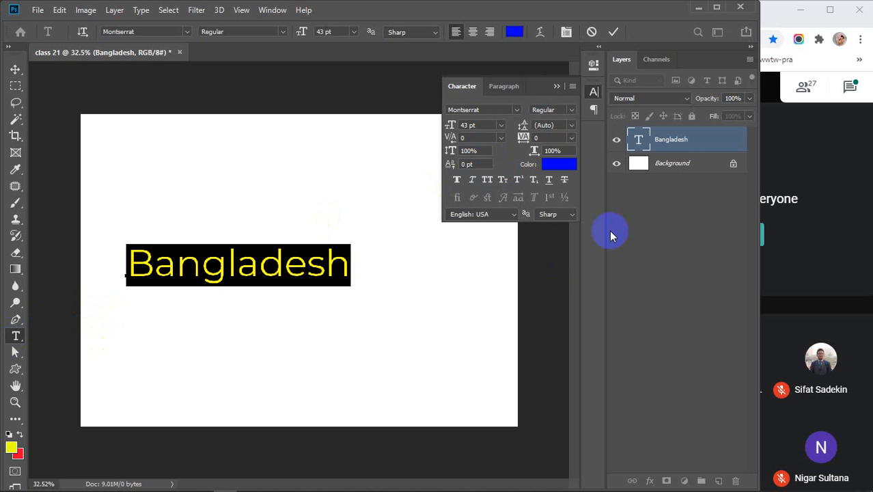
Step: Try the Siyam Rupali ANSI font on the selected "Bangladesh" text without keeping it
drag(134, 266, 347, 266)
click(480, 124)
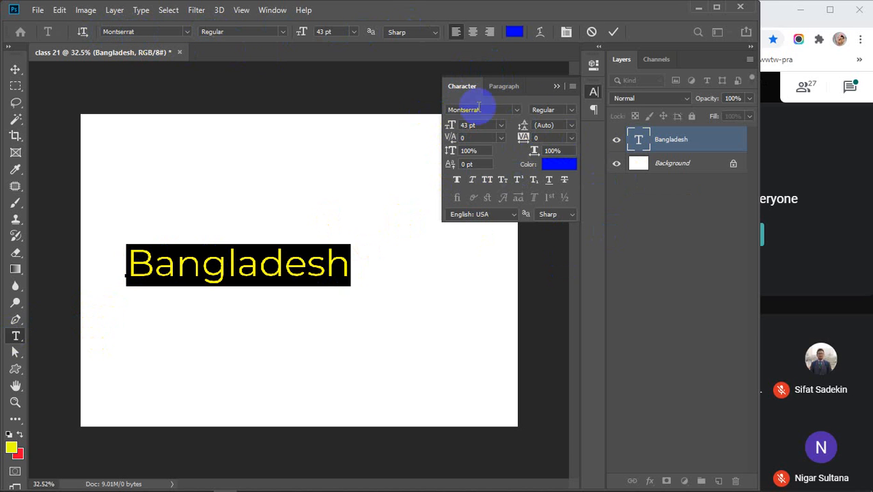
click(517, 110)
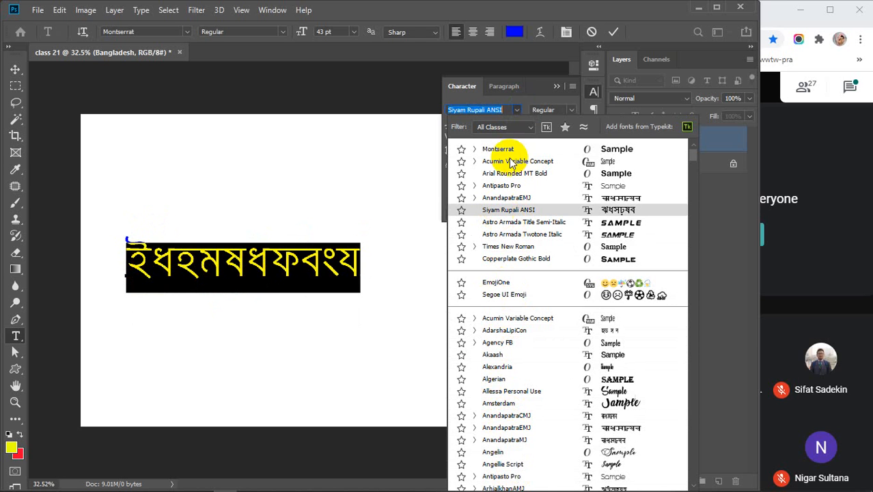
key(Escape)
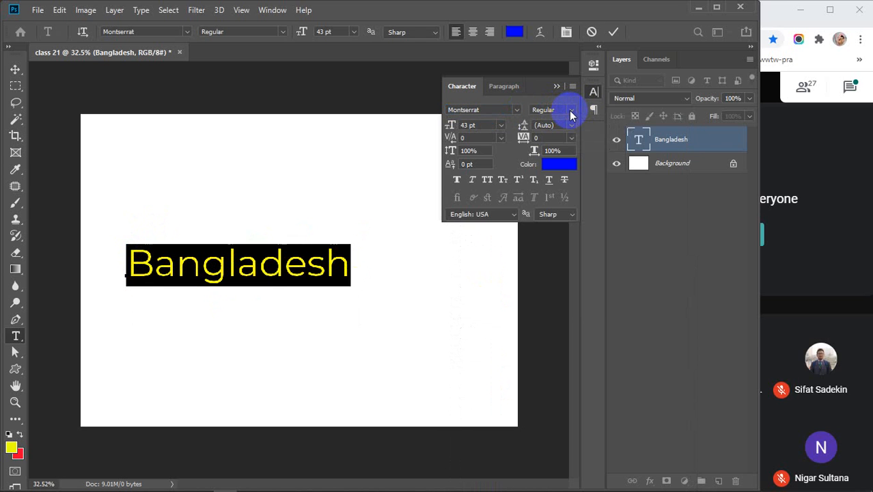
Step: Try the ExtraBold font style on the "Bangladesh" text and set it to SemiBold
click(571, 111)
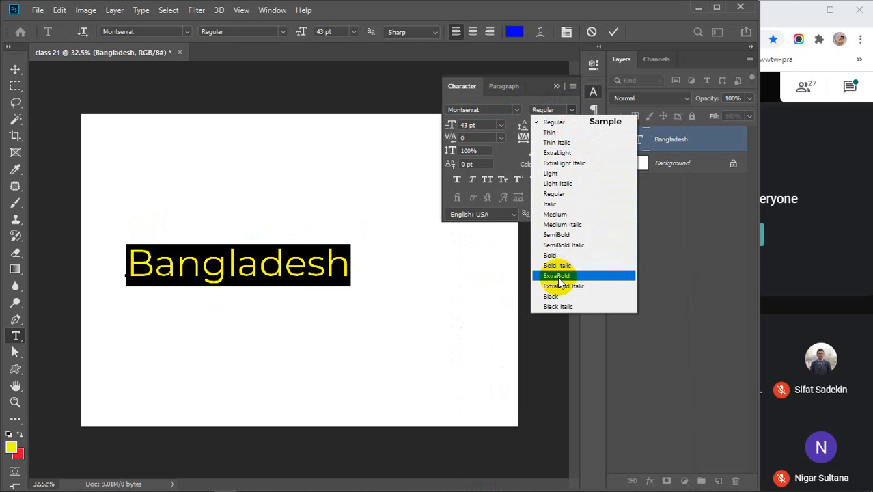
click(559, 277)
click(568, 111)
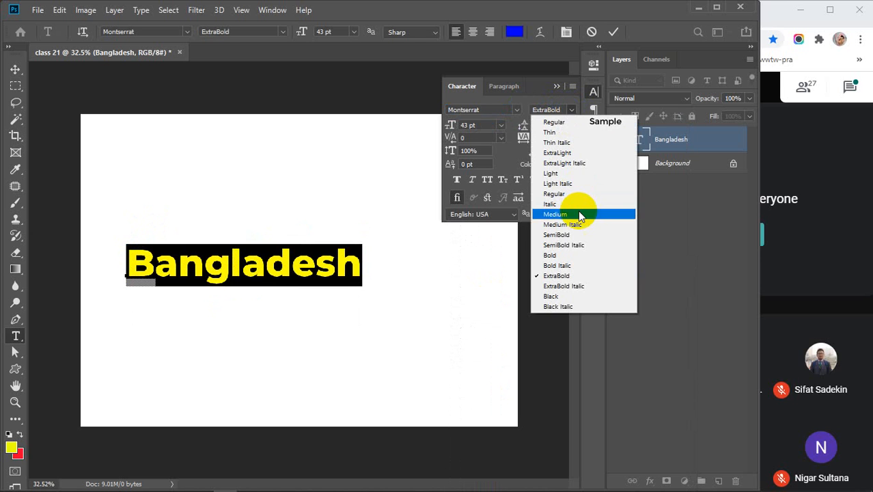
click(559, 235)
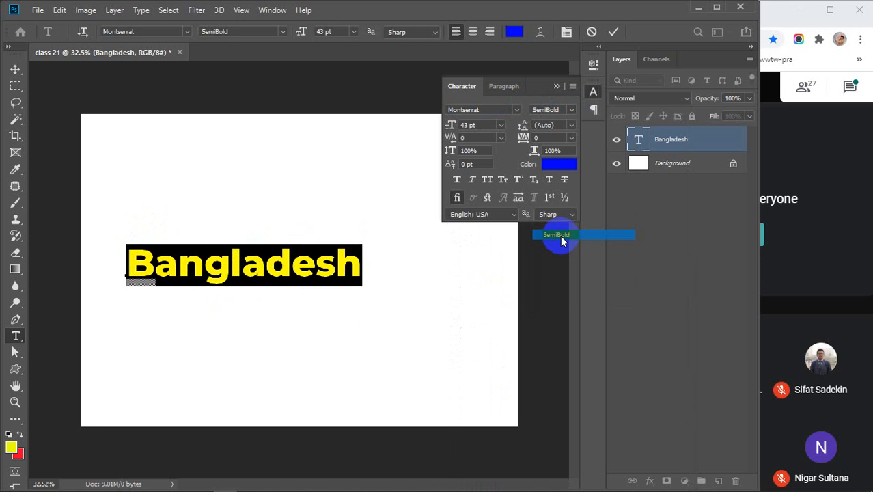
Step: Try a font size of 49 pt on the "Bangladesh" text and set it to 45 pt
click(490, 126)
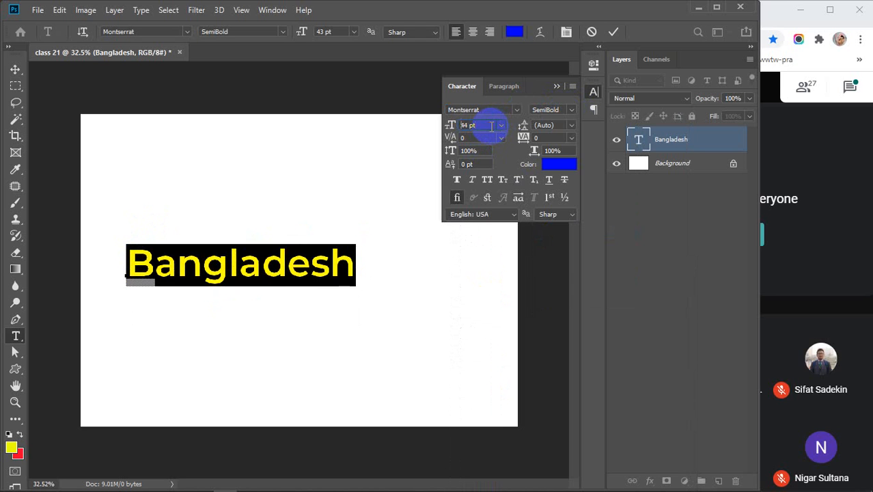
key(Up)
key(Up)
key(Up)
key(Up)
key(Up)
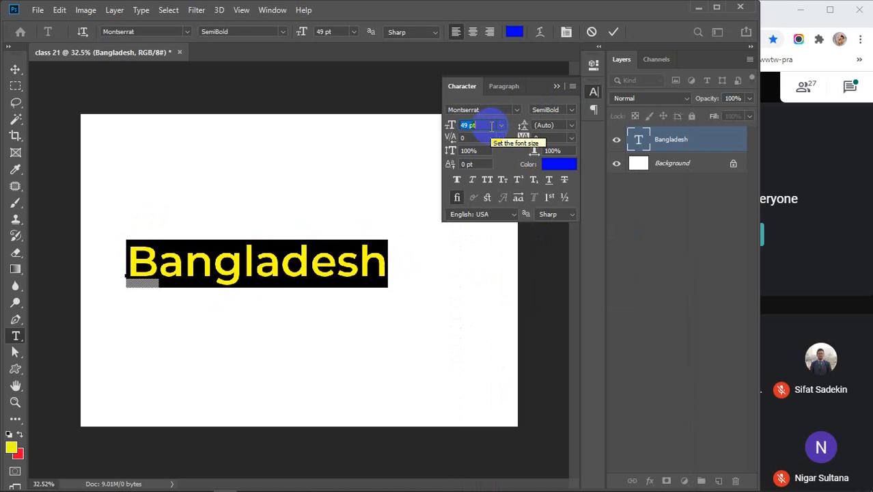
key(Down)
key(Down)
key(Down)
key(Down)
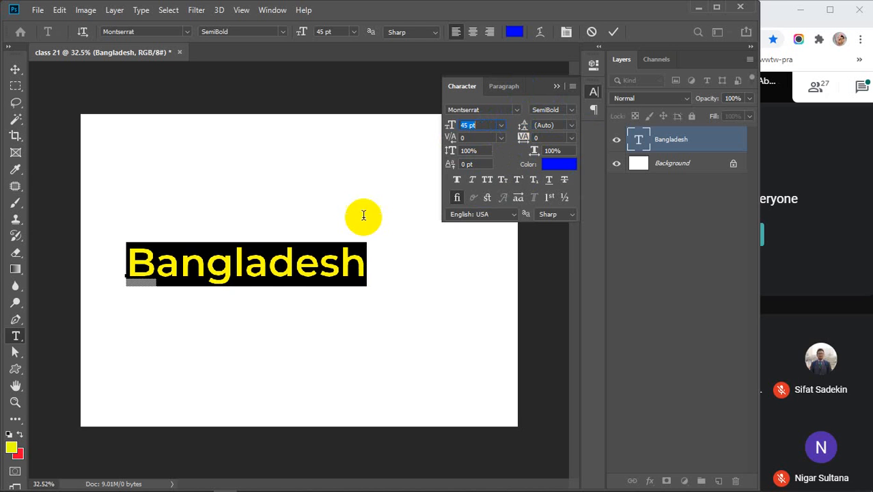
Step: Copy the word "Bangladesh" and paste it on two new lines below, making three lines in the same text layer
click(132, 254)
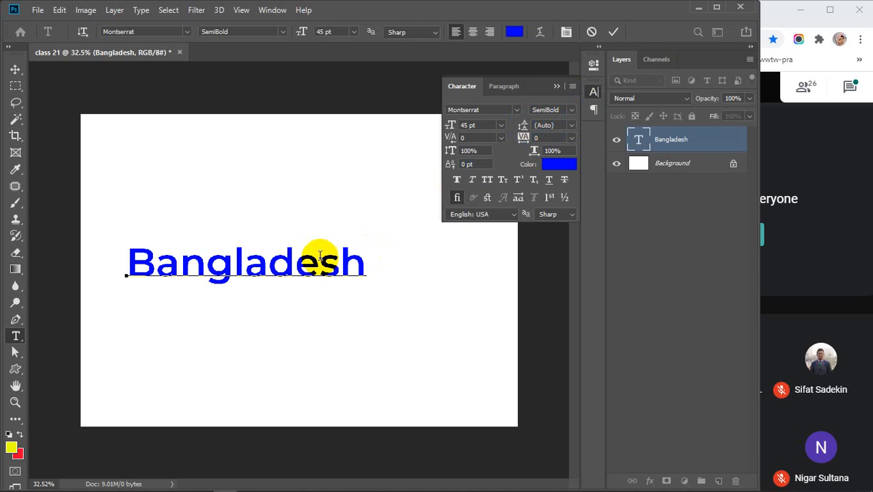
drag(362, 268, 62, 271)
key(ctrl+c)
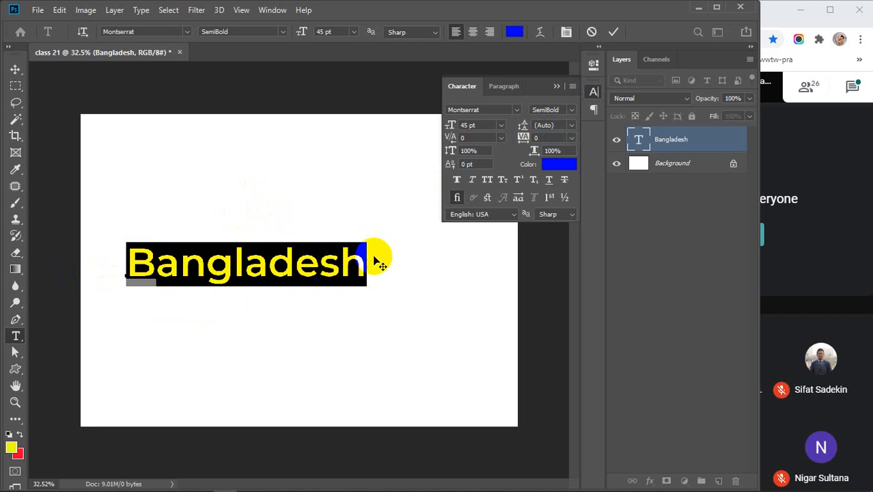
click(363, 263)
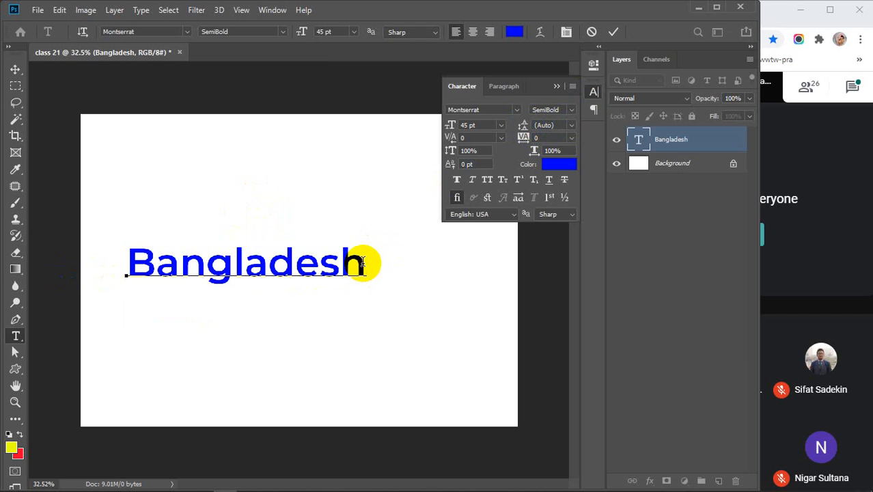
key(Return)
key(ctrl+v)
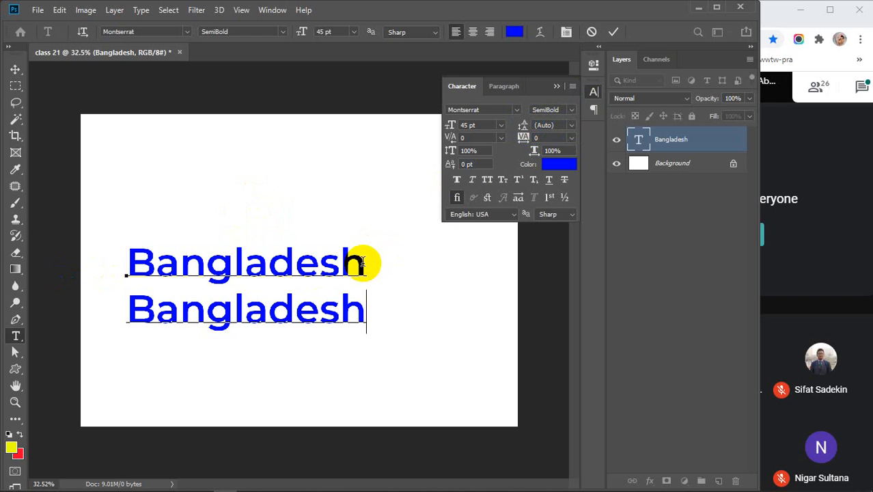
key(Return)
key(ctrl+v)
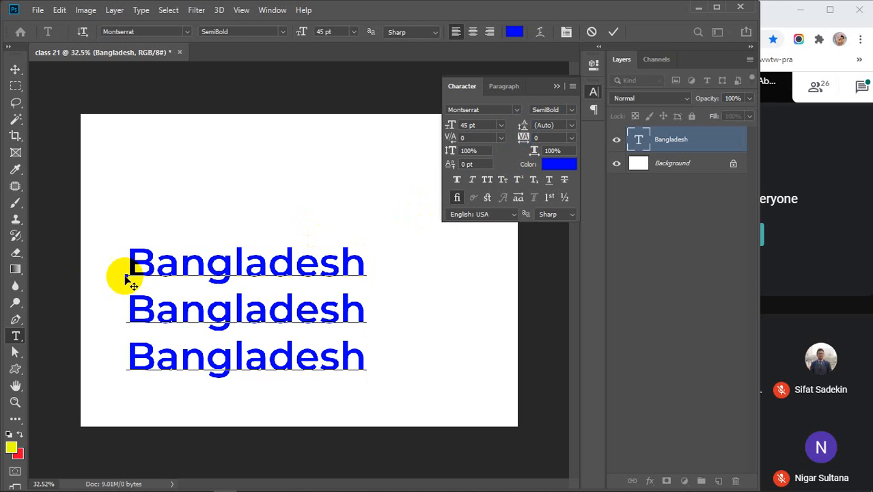
Step: Change the color of the second "Bangladesh" line to red
drag(127, 261, 362, 362)
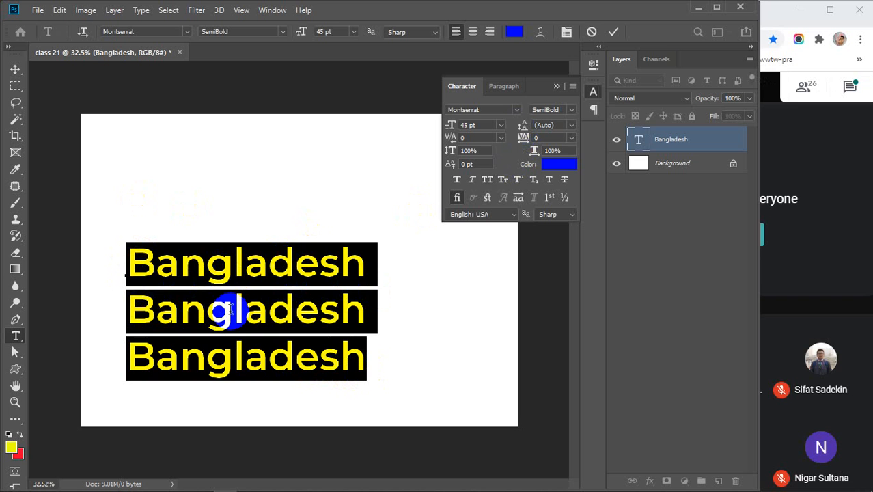
drag(130, 312, 370, 308)
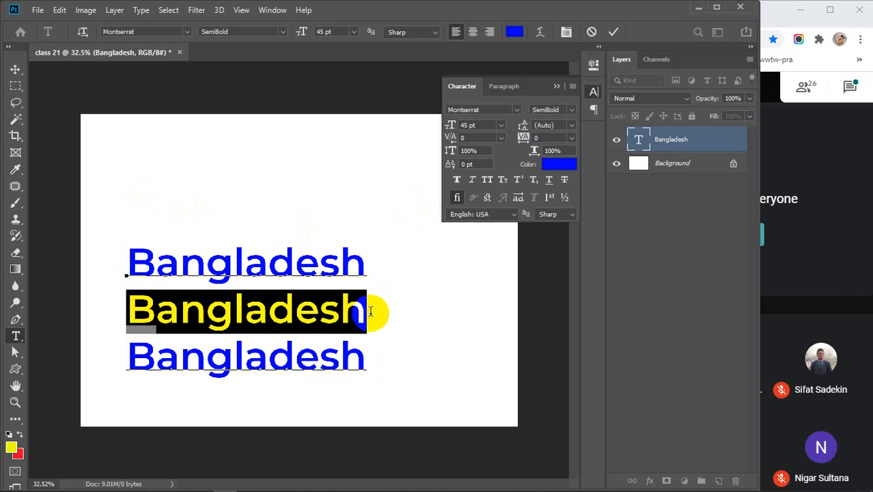
click(556, 170)
drag(684, 261, 683, 208)
click(799, 204)
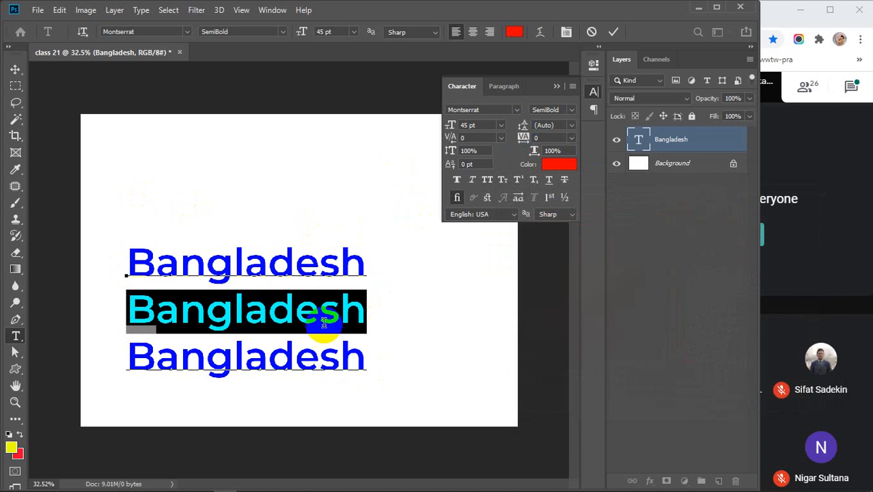
click(334, 274)
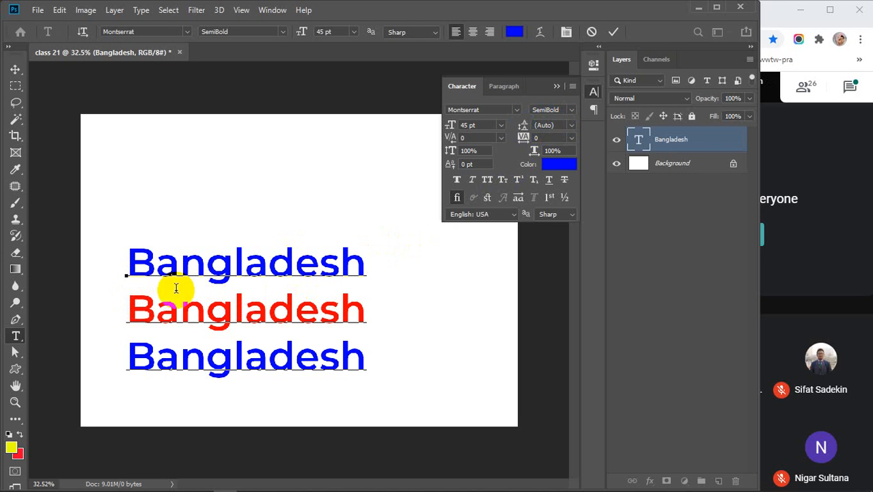
Step: Select all three "Bangladesh" lines and try leading values of 6 pt and 30 pt
drag(127, 265, 384, 357)
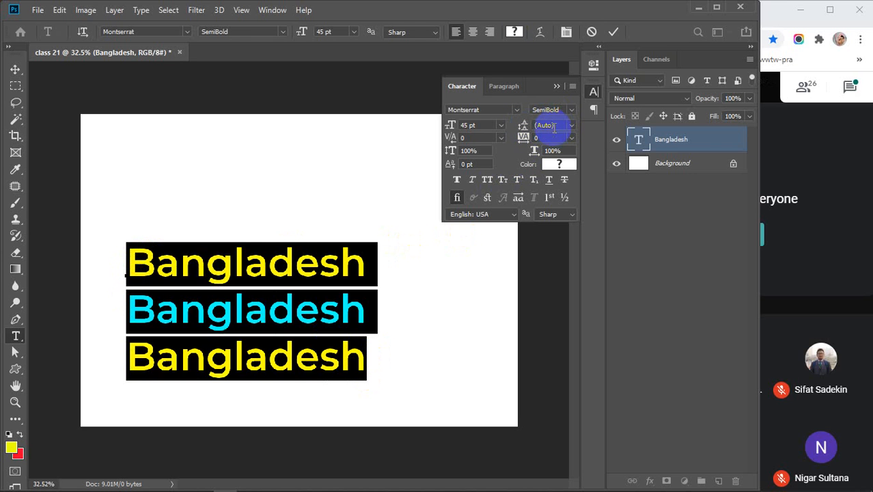
click(571, 128)
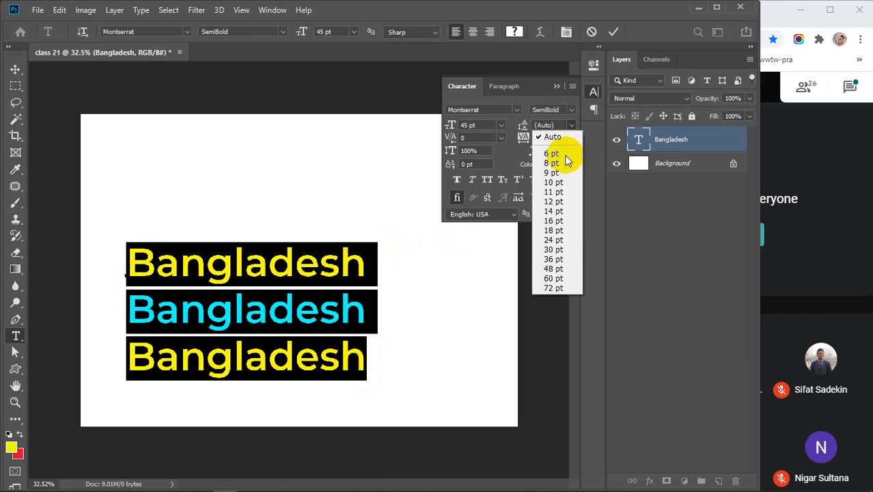
click(565, 156)
click(572, 129)
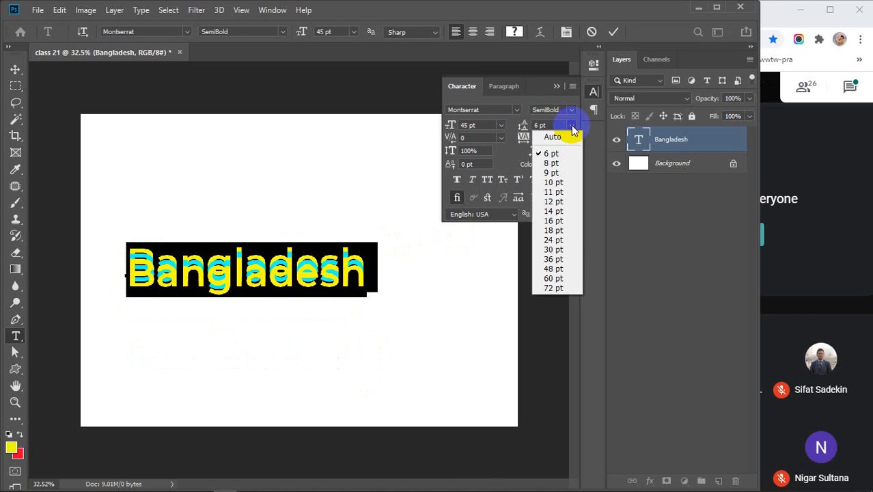
click(555, 249)
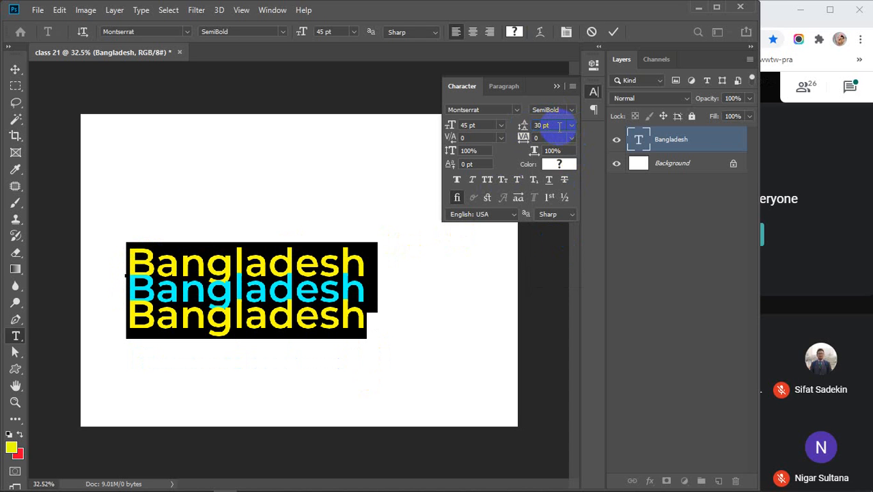
Step: Vary the leading of the three lines through 79 pt, 49 pt and 29 pt, ending at 66 pt
scroll(559, 128, up, 20)
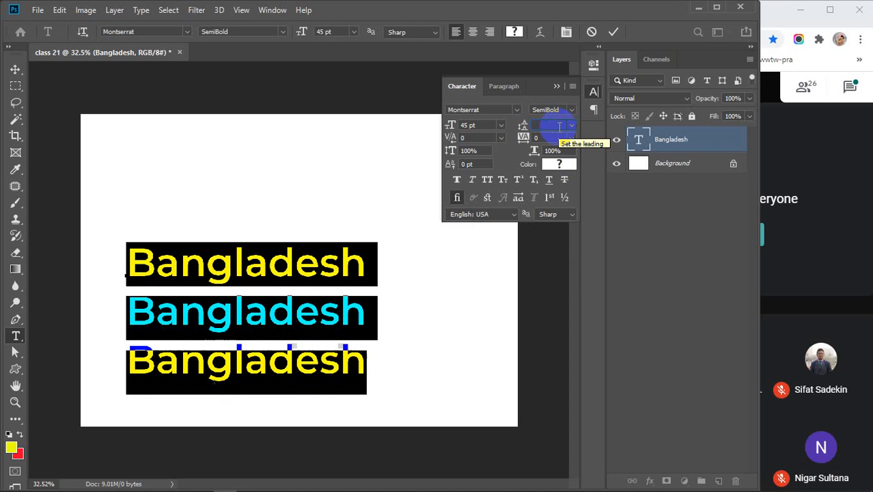
scroll(560, 127, up, 20)
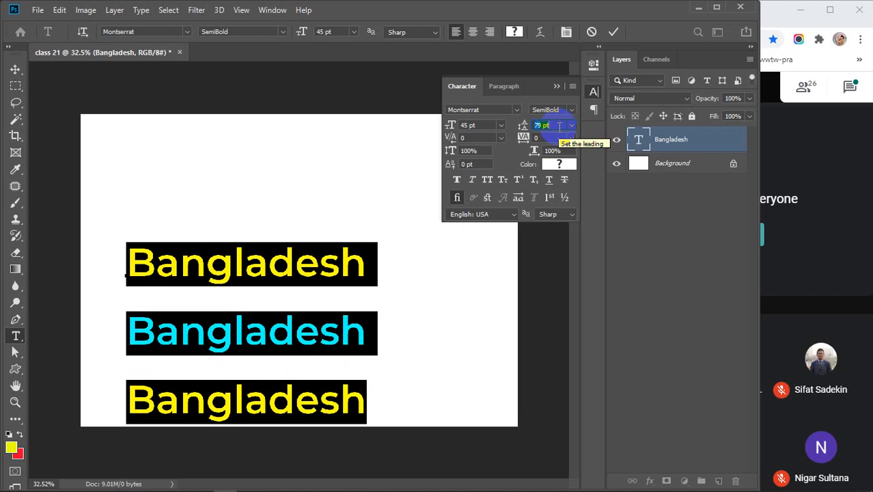
scroll(559, 127, down, 20)
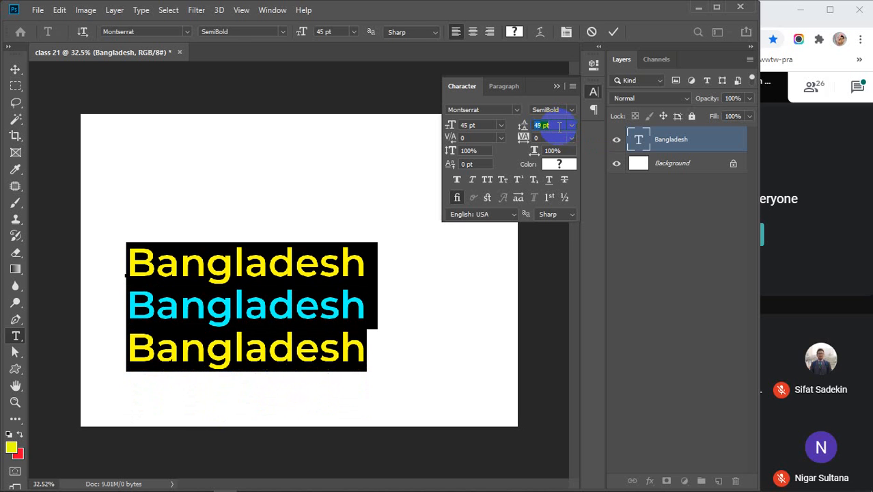
scroll(560, 127, down, 20)
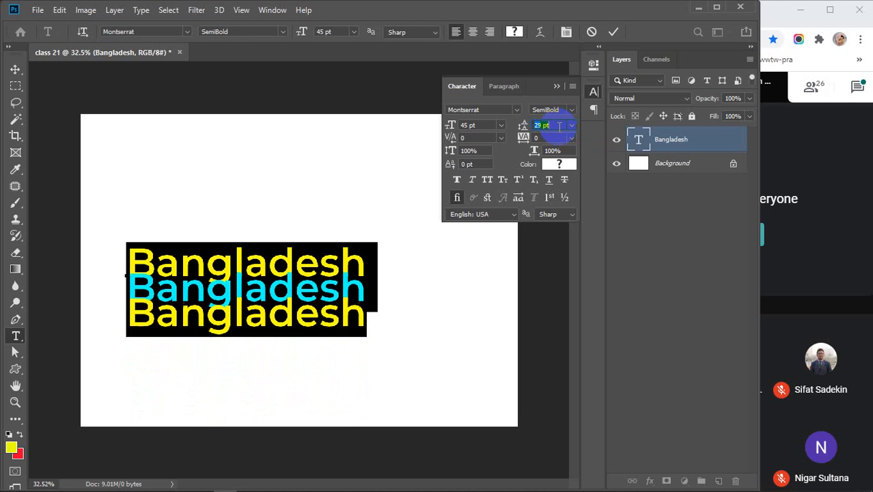
scroll(559, 127, down, 9)
scroll(559, 127, up, 12)
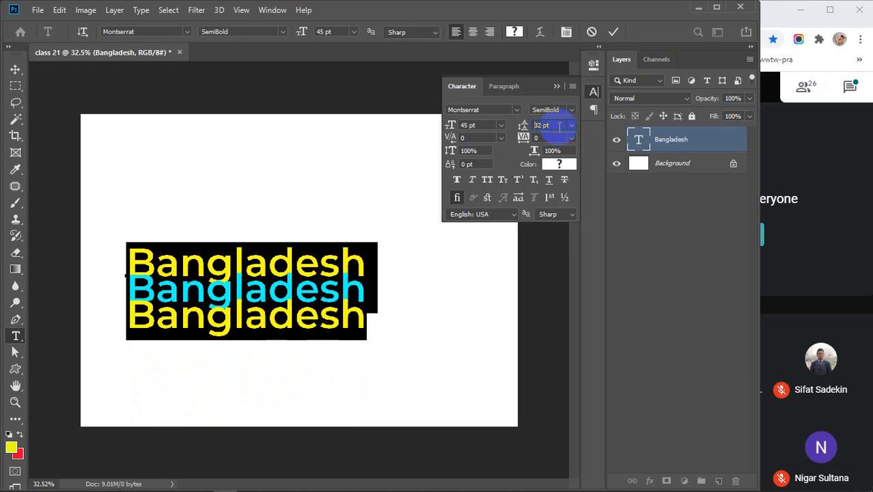
scroll(560, 127, up, 20)
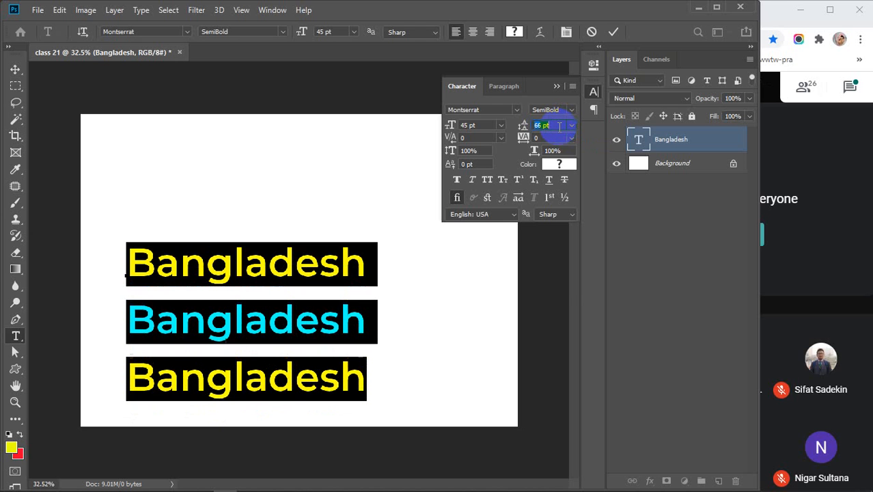
Step: Set the leading of the three "Bangladesh" lines back to Auto
click(571, 126)
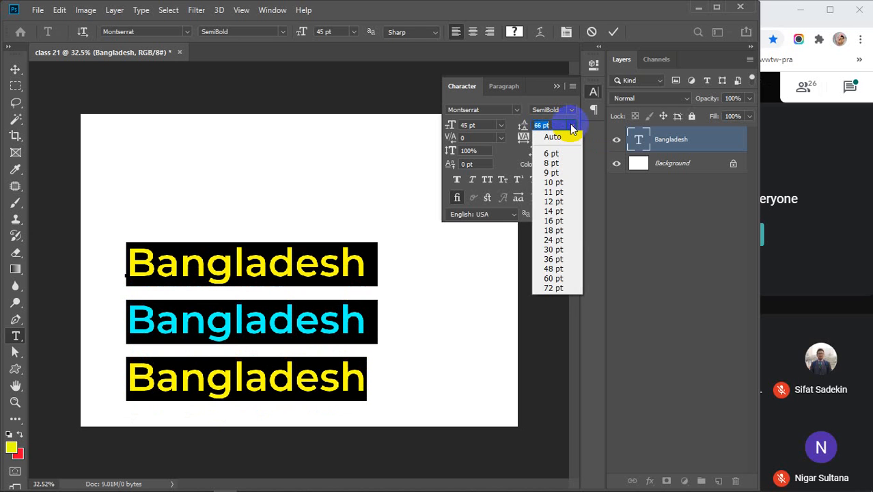
click(553, 137)
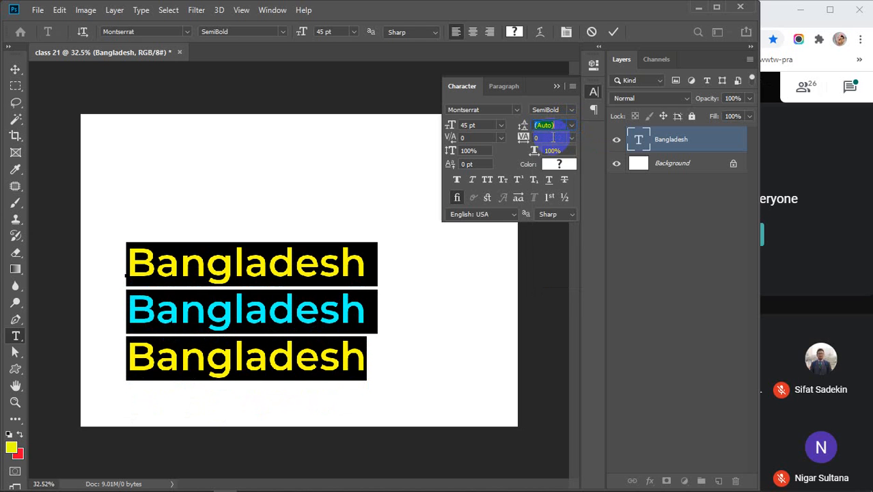
click(571, 125)
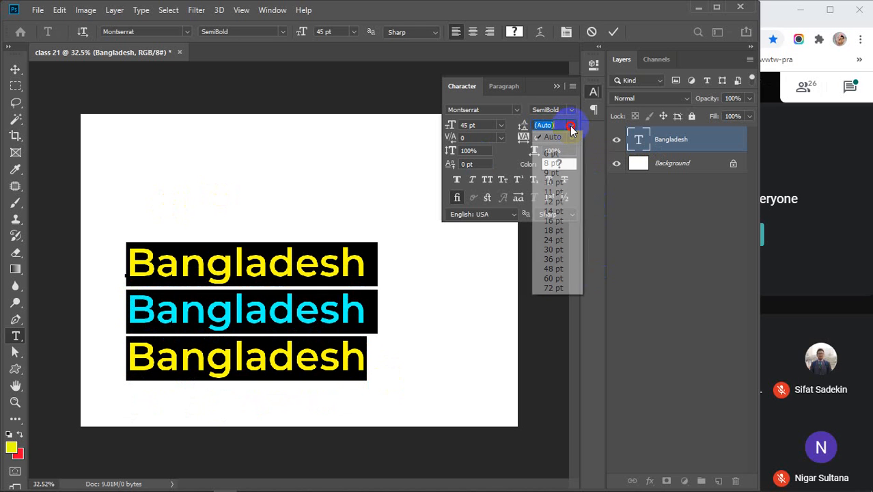
click(553, 137)
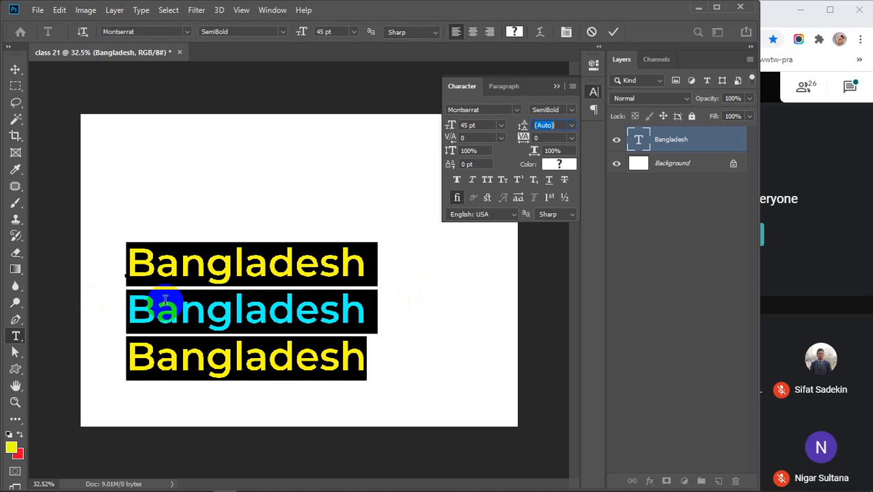
Step: Try raising the kerning of the three selected "Bangladesh" lines to 220
click(463, 136)
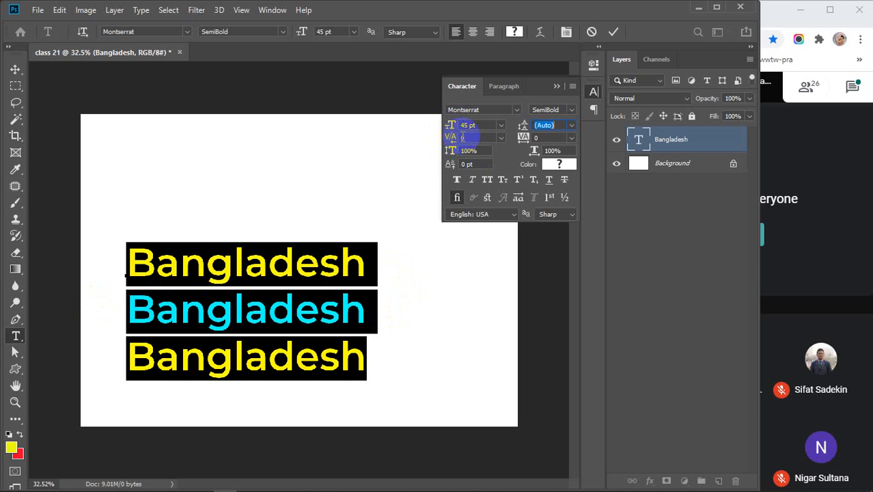
click(500, 137)
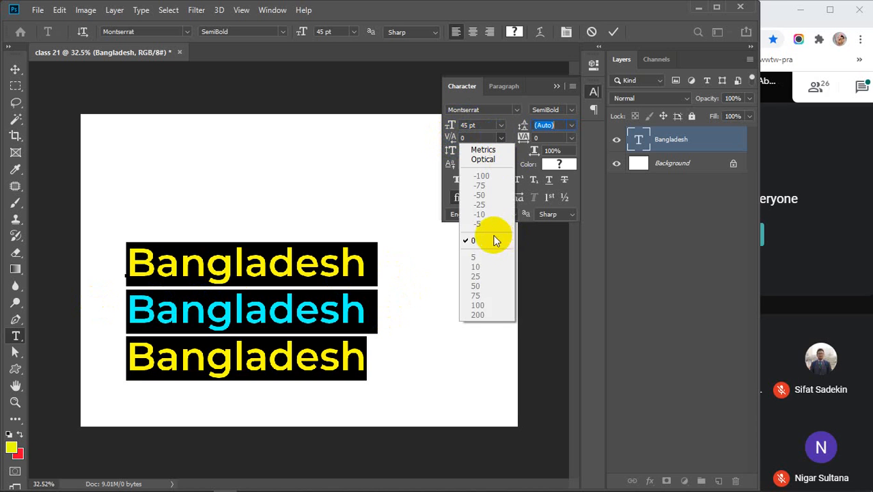
click(486, 242)
click(478, 138)
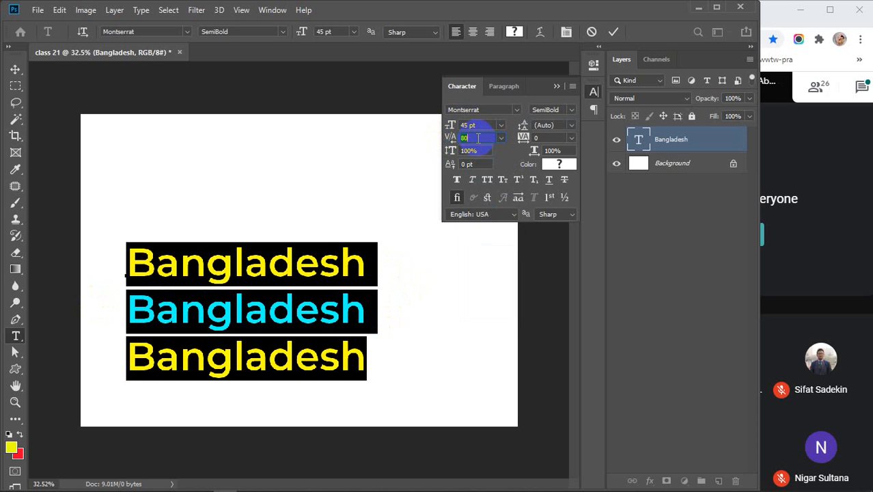
scroll(478, 138, up, 4)
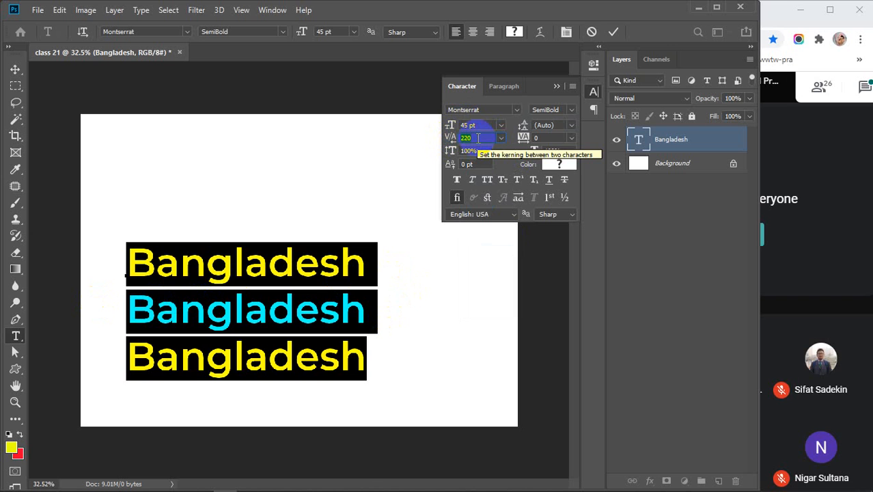
Step: Reset the kerning between "a" and "n" in the first "Bangladesh" line to 0 and commit the text edit
click(179, 258)
drag(129, 263, 408, 269)
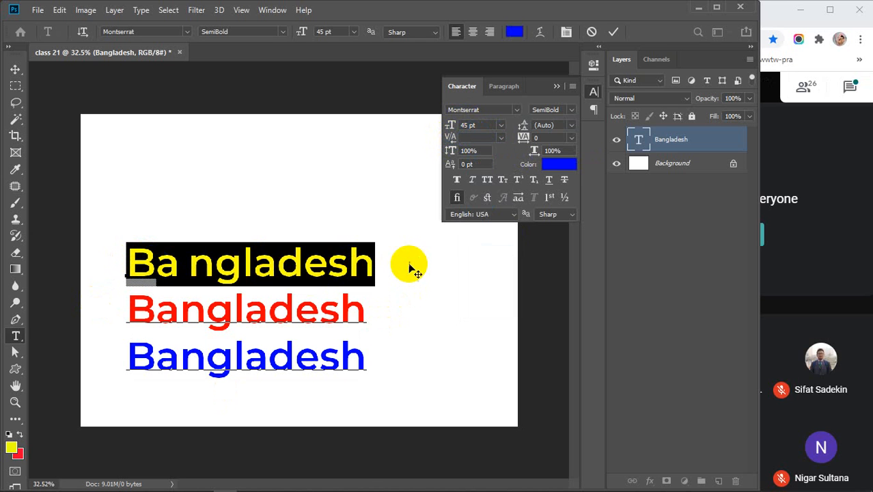
click(309, 278)
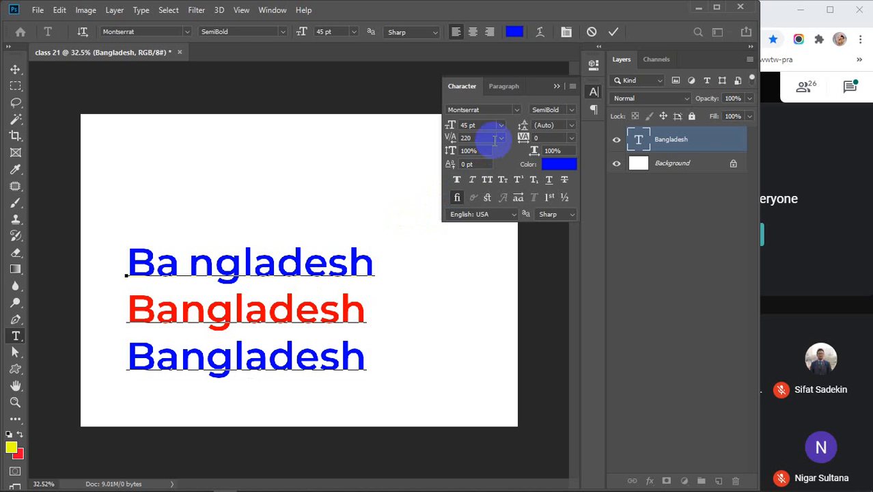
drag(493, 140, 437, 139)
text(0)
key(Return)
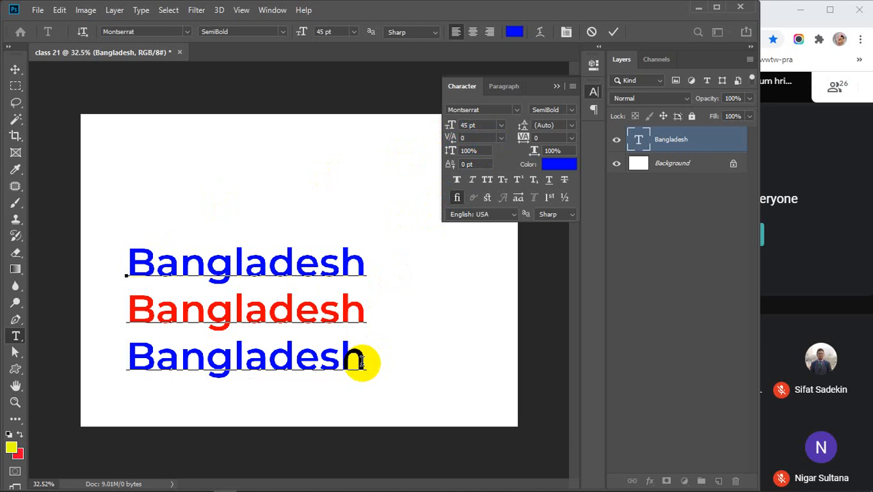
click(612, 32)
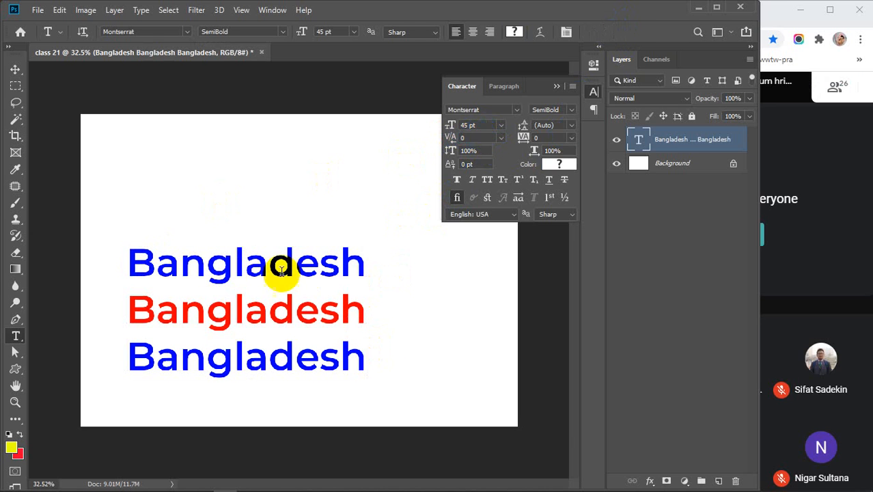
Step: Try a kerning of 60 at the end of the second "Bangladesh" line and set it back to 0
click(139, 269)
drag(140, 268, 356, 366)
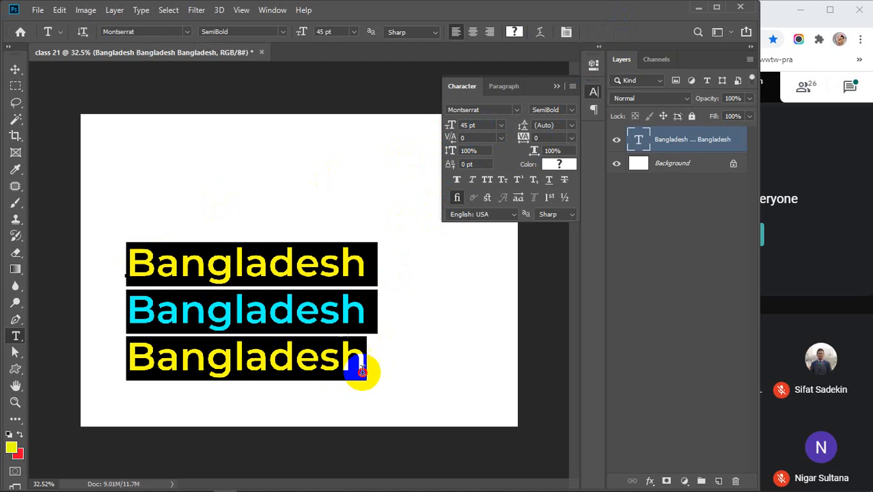
click(298, 288)
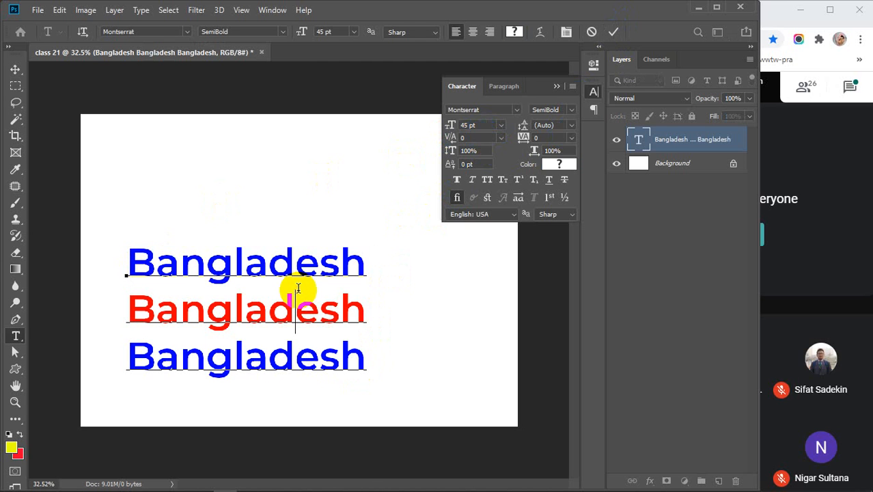
click(361, 311)
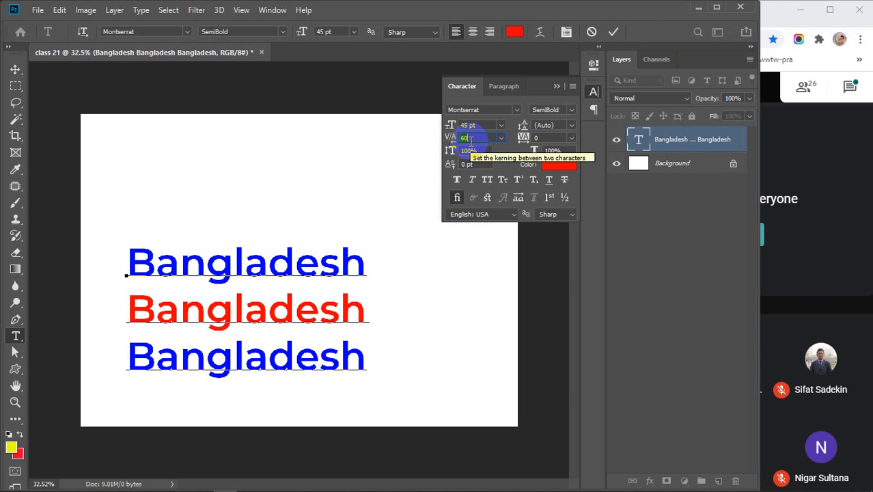
drag(470, 138, 493, 137)
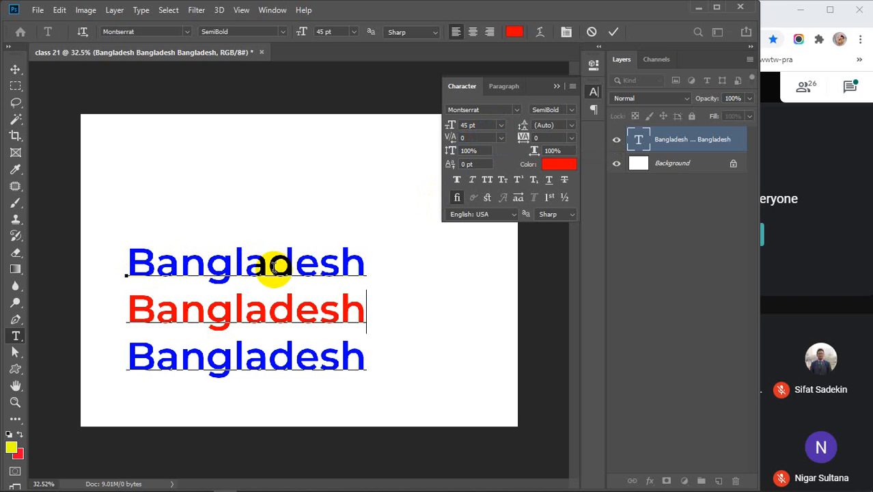
Step: Widen the kerning between "Bangla" and "desh" in the first line through 190 and 440, and reset it to 0
click(273, 265)
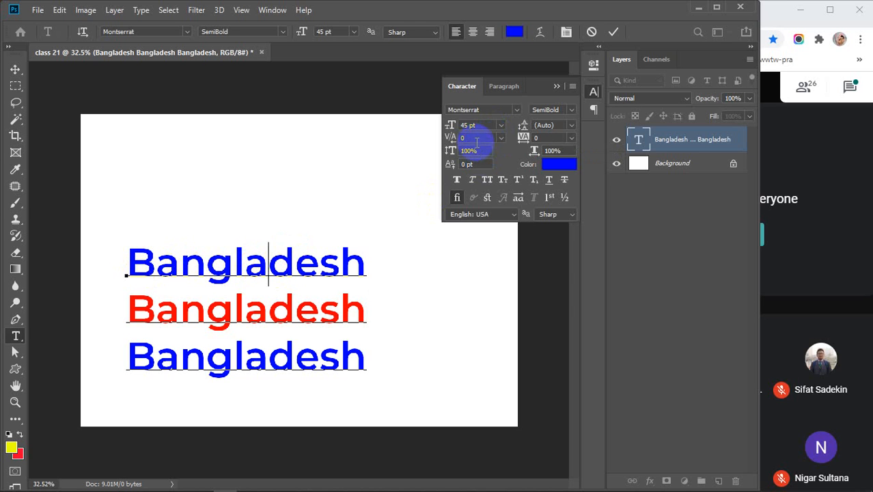
scroll(477, 139, up, 10)
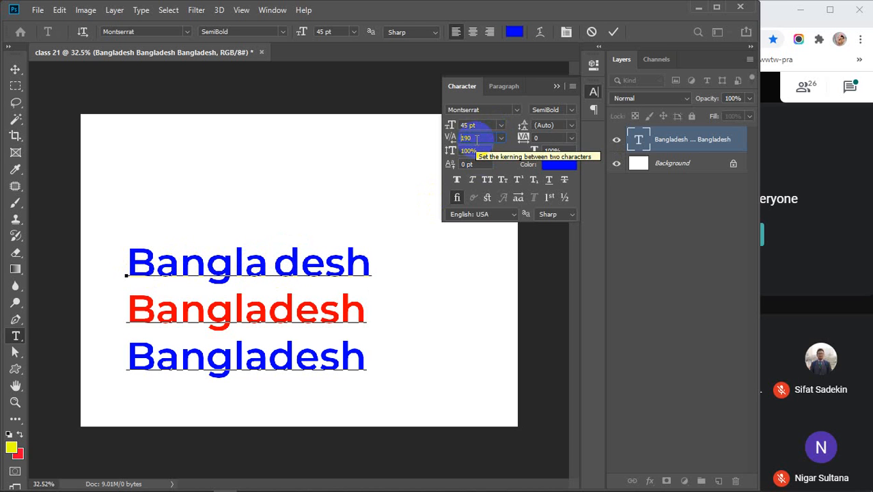
scroll(476, 139, up, 20)
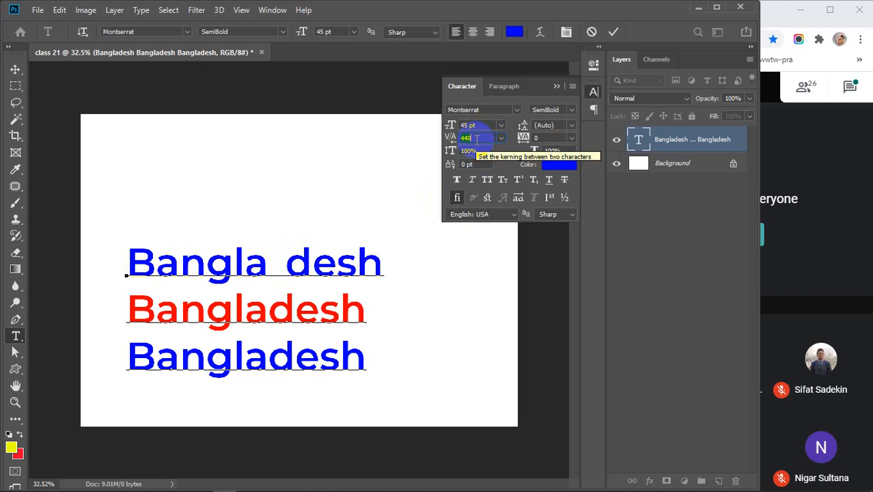
scroll(477, 140, up, 17)
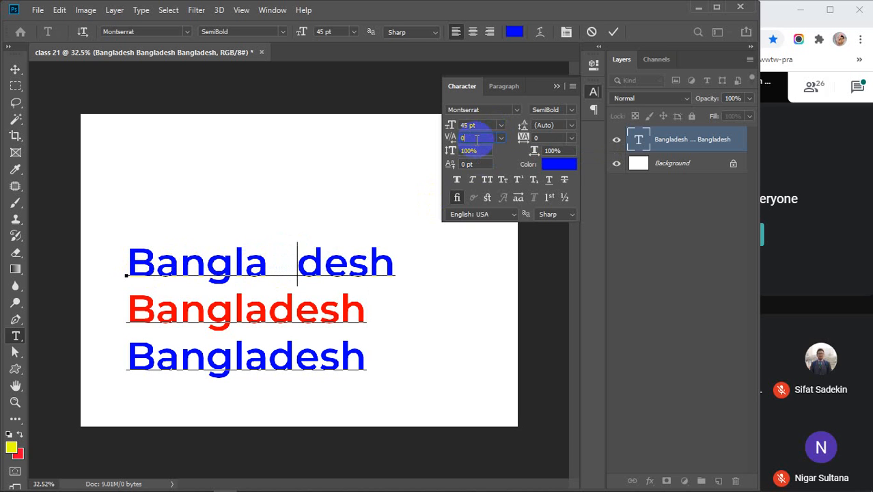
key(Return)
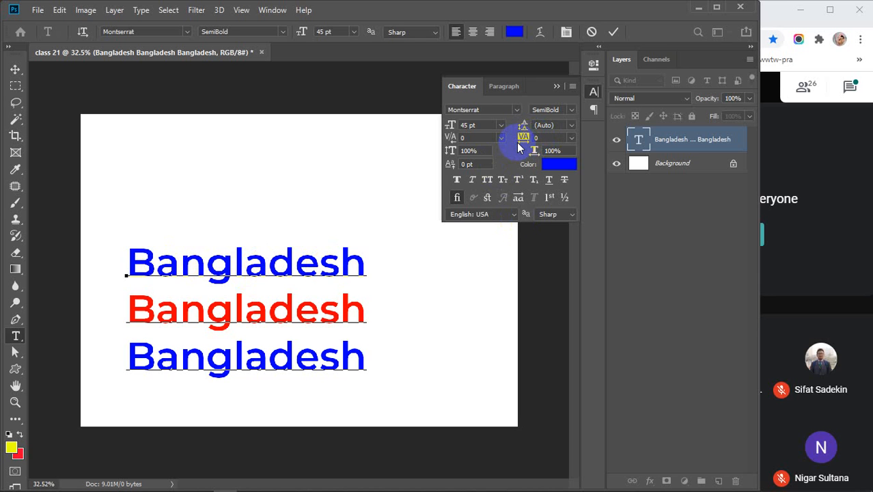
Step: Select the whole first "Bangladesh" line, try a kerning of 20 on it, and return the kerning to 0
click(269, 265)
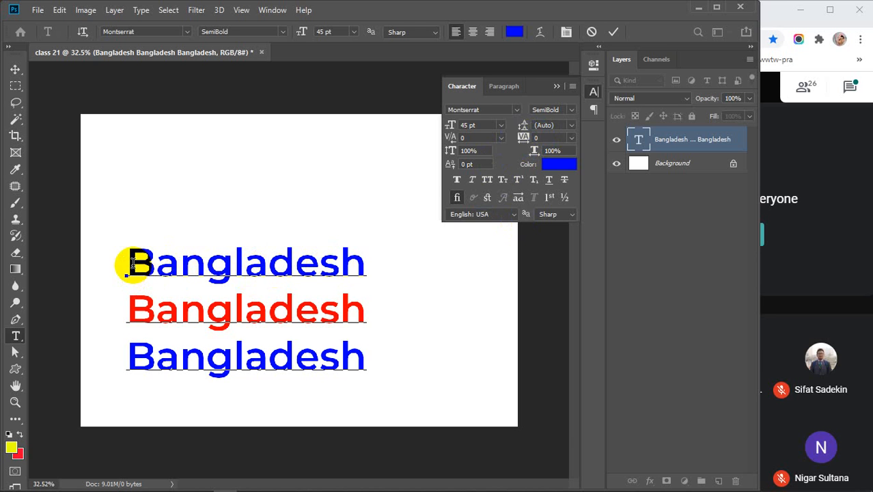
drag(131, 264, 367, 258)
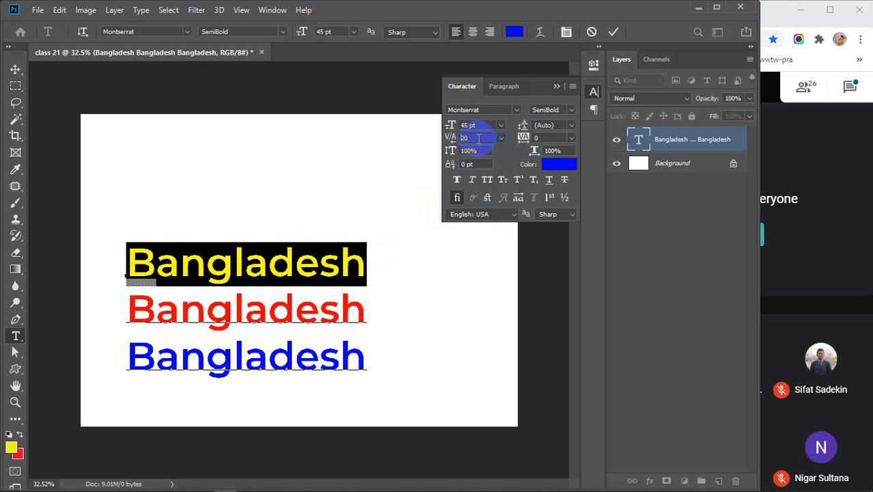
scroll(478, 138, down, 2)
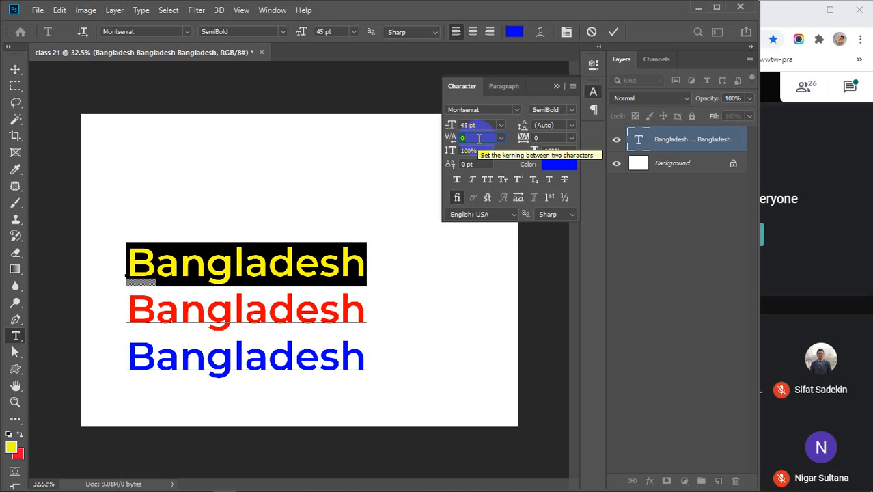
click(250, 262)
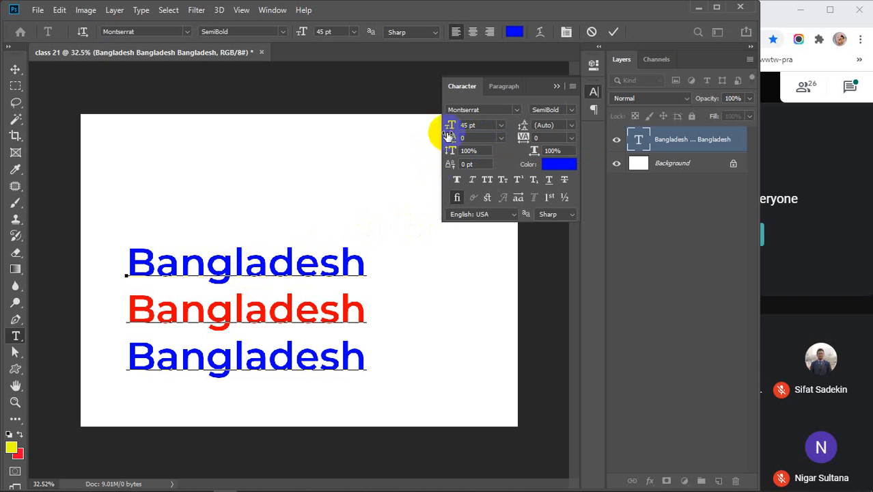
click(276, 270)
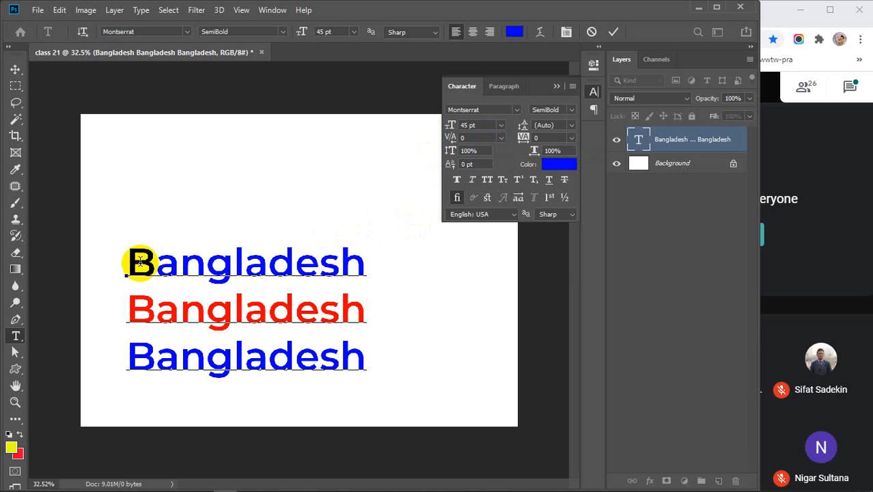
drag(129, 261, 356, 259)
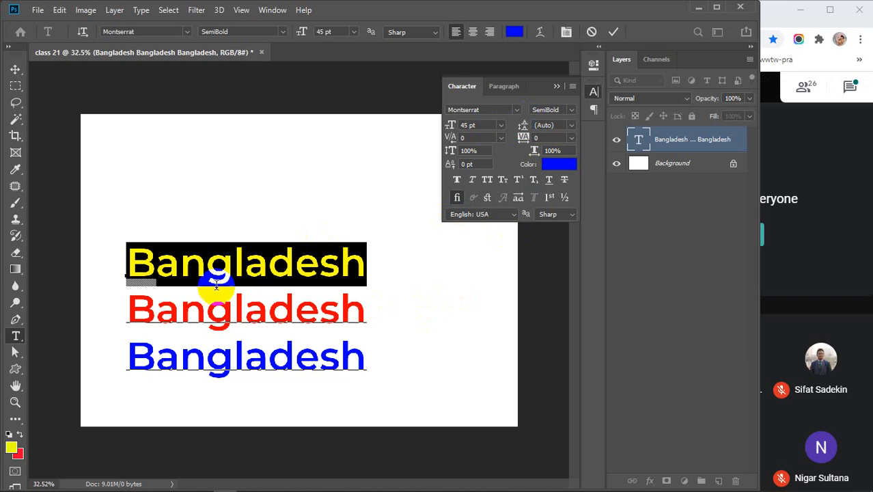
mouse_move(140, 282)
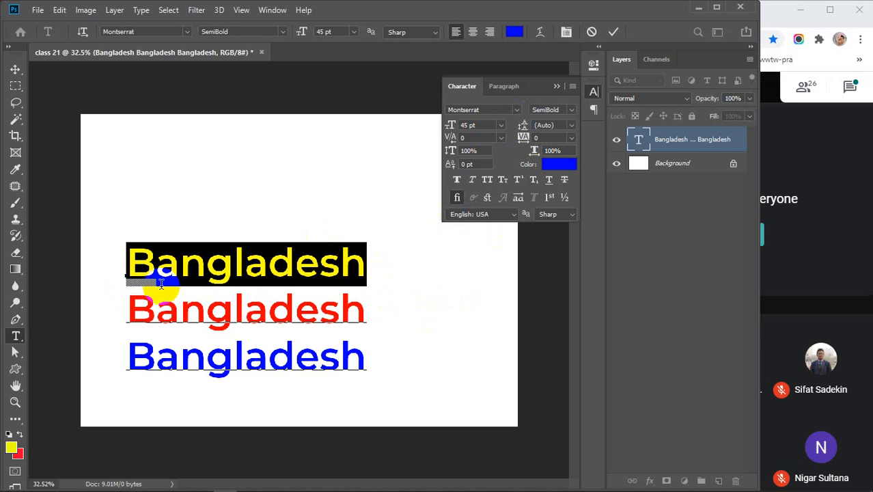
click(318, 300)
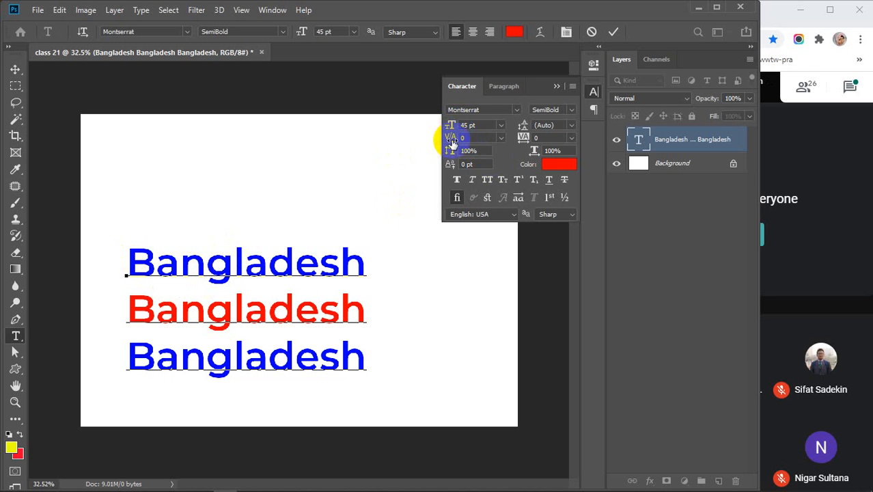
Step: Vary the kerning between "Bangla" and "desh" in the first line upward in steps, ending at 60
click(267, 264)
click(482, 137)
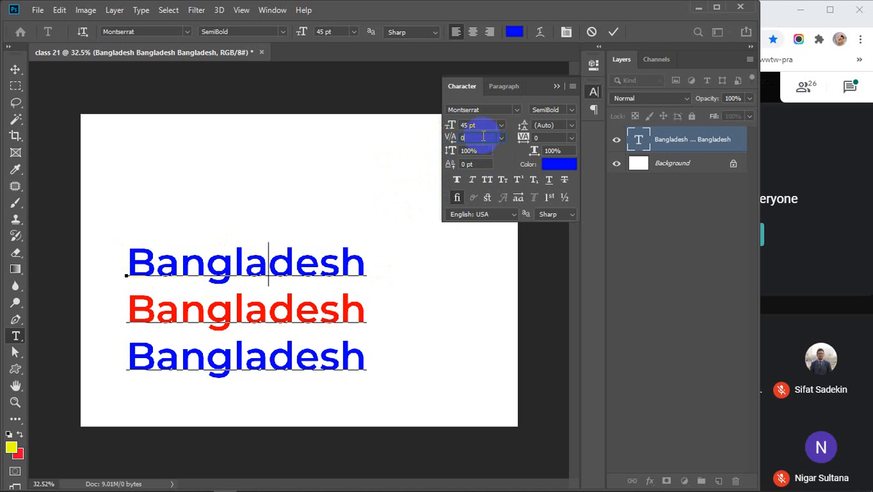
key(Up)
key(Up)
key(Up)
key(Up)
key(Up)
key(Up)
key(Down)
key(Down)
key(Down)
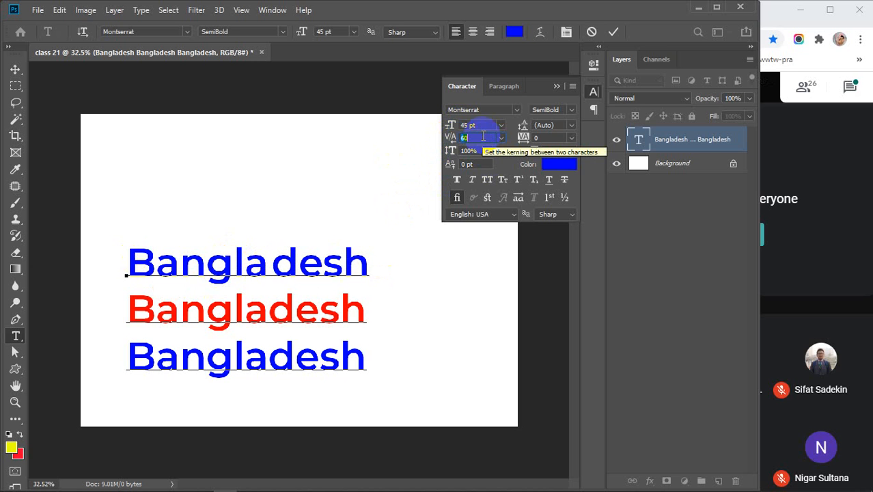
Step: Lower the kerning between "Bangla" and "desh" in the first line to -20 and set it back to 0
key(Down)
key(Down)
key(Down)
key(Down)
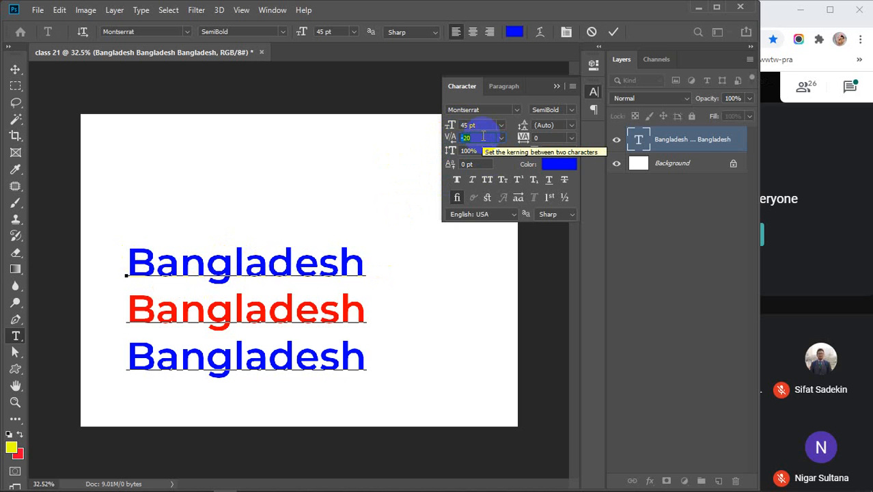
key(Up)
key(Return)
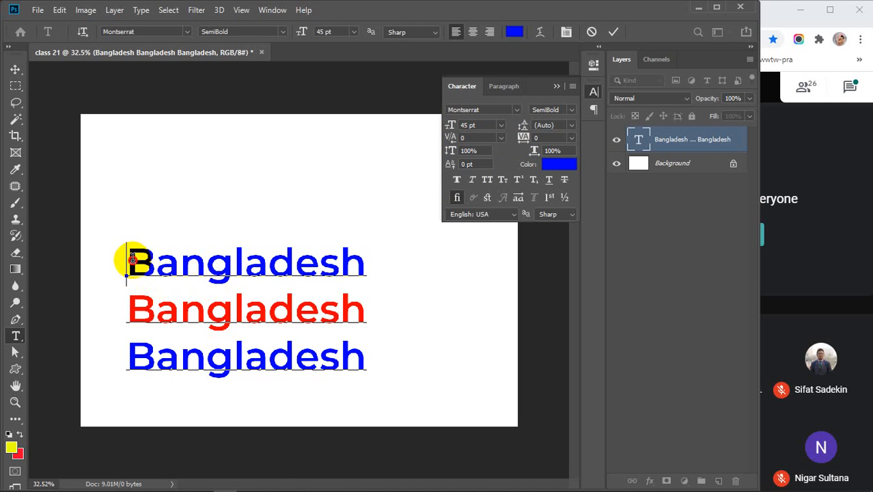
Step: Select the first "Bangladesh" line and vary its tracking through 420, 820, 980 and 800, ending at 460
drag(127, 261, 370, 265)
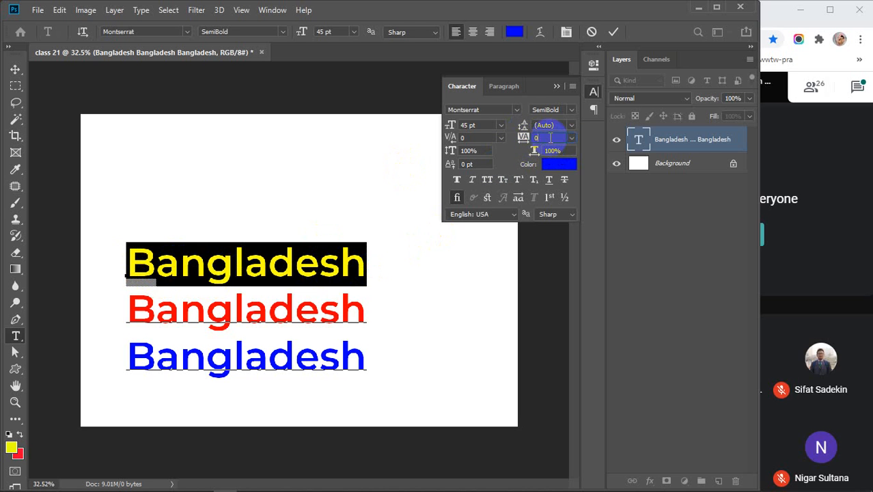
scroll(551, 138, up, 20)
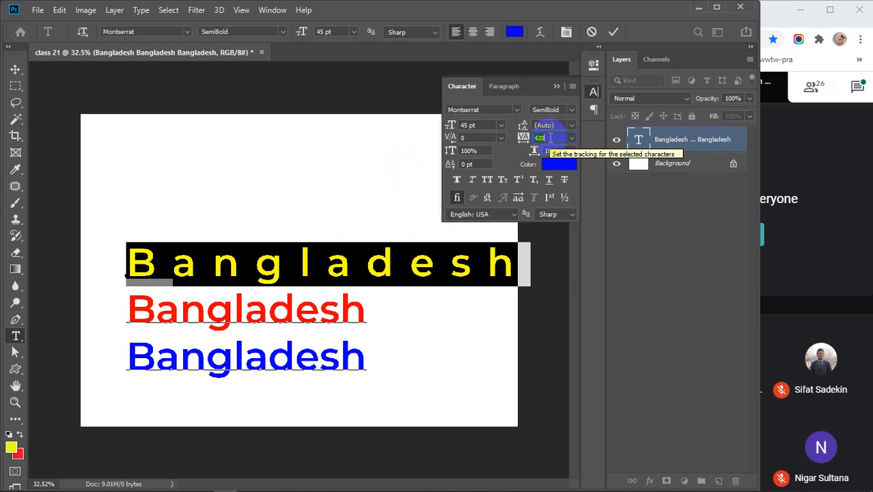
scroll(550, 138, up, 20)
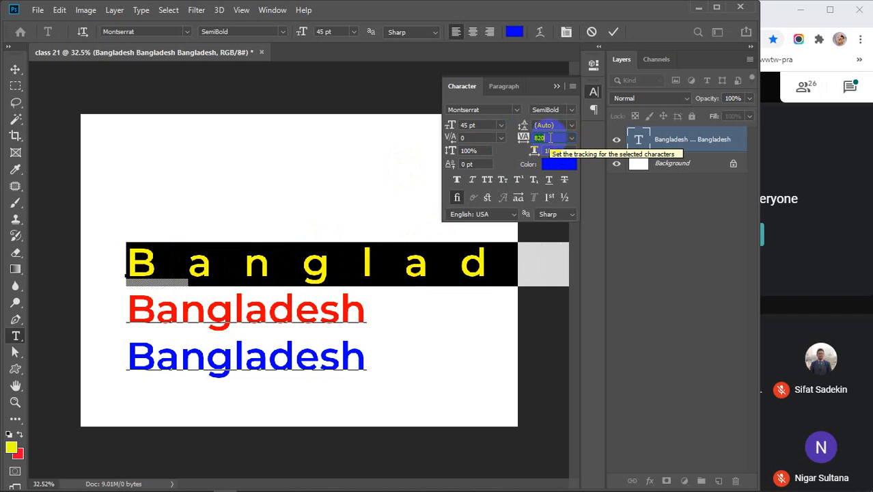
scroll(550, 138, up, 10)
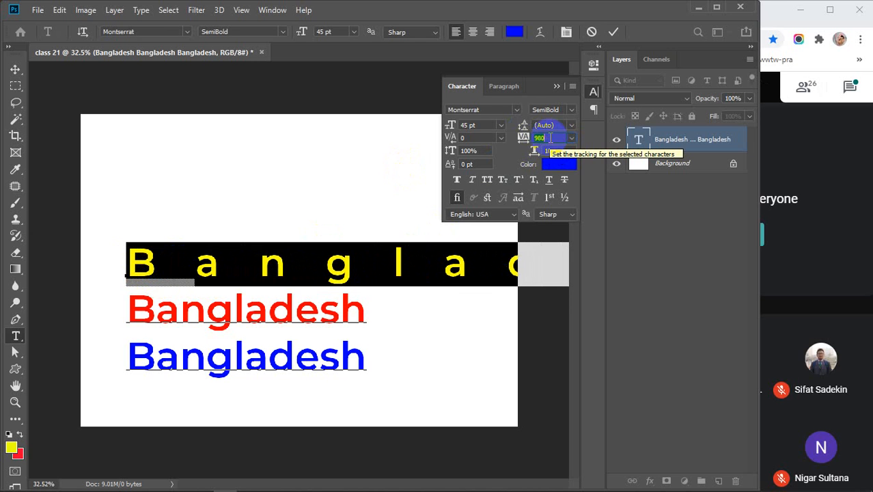
scroll(550, 138, down, 9)
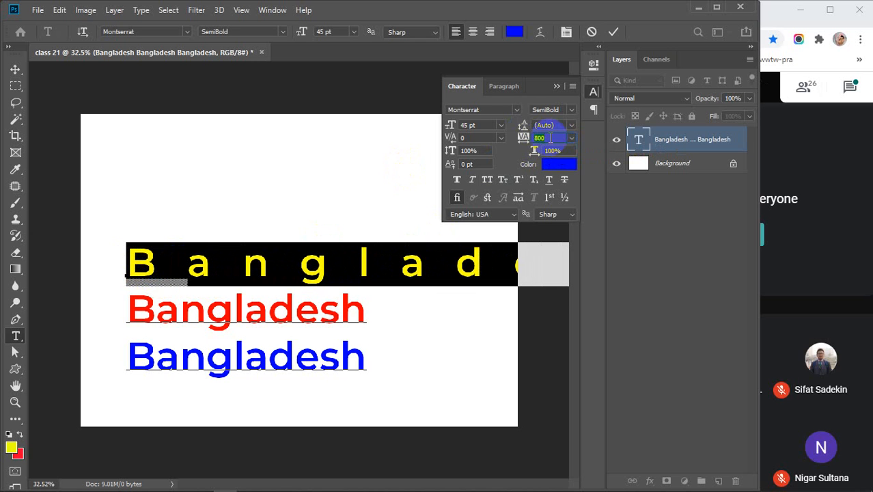
scroll(551, 138, down, 17)
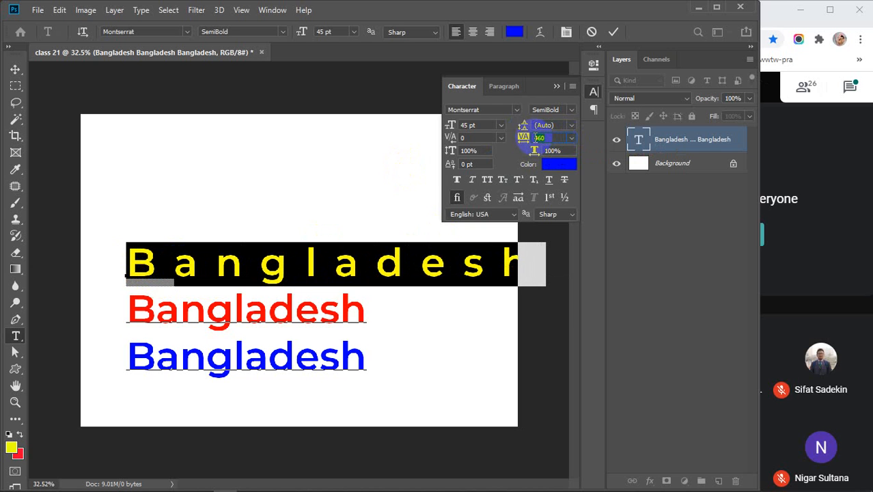
Step: Reduce the tracking of the selected first "Bangladesh" line through 540 and 260 to 40
scroll(550, 138, down, 4)
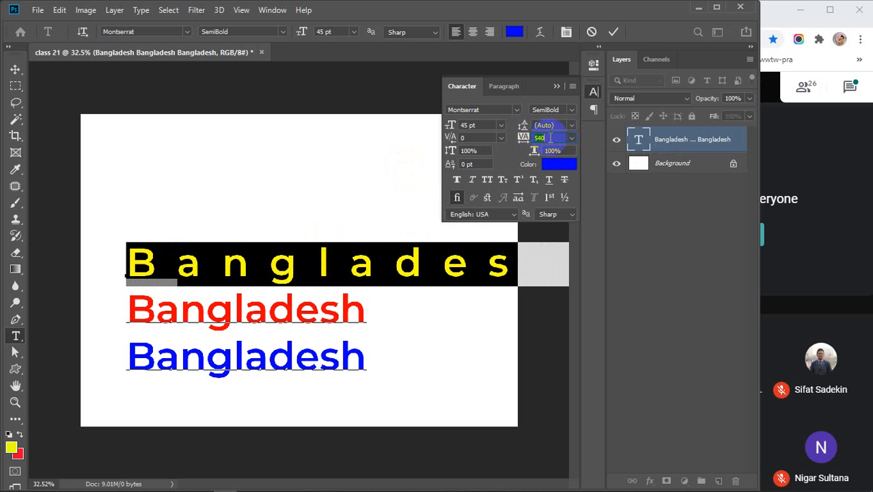
scroll(550, 138, down, 14)
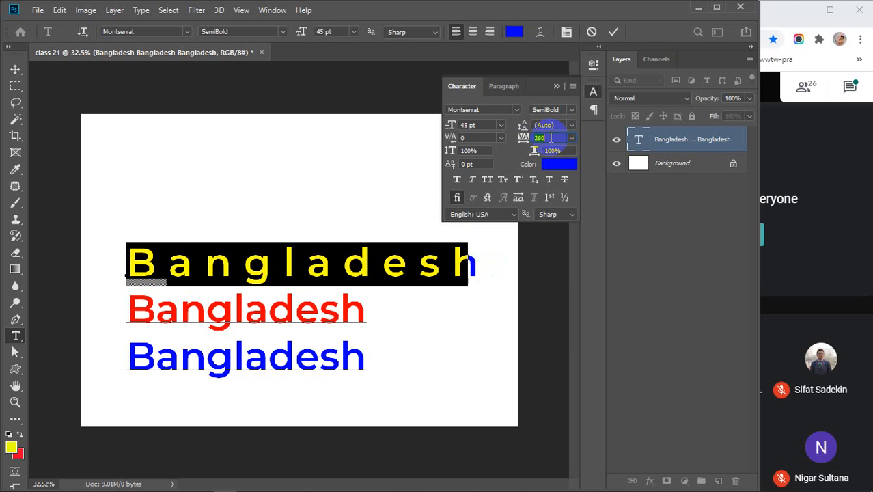
scroll(551, 138, down, 3)
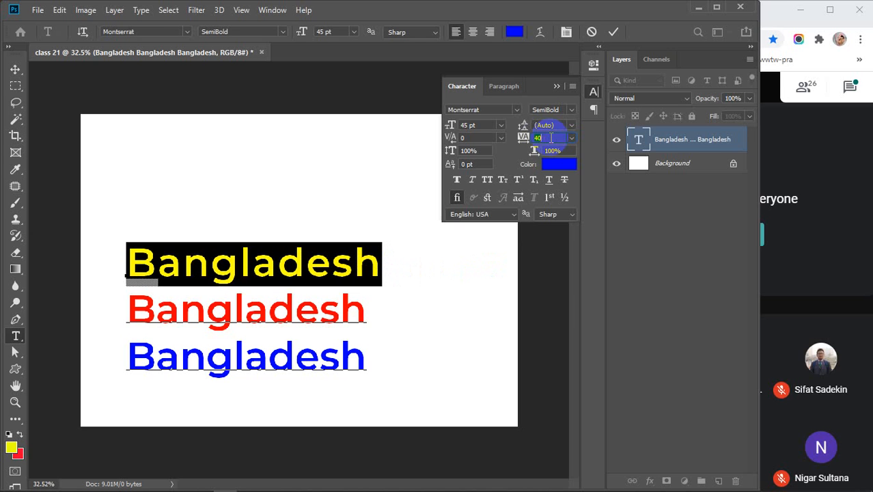
drag(126, 263, 156, 263)
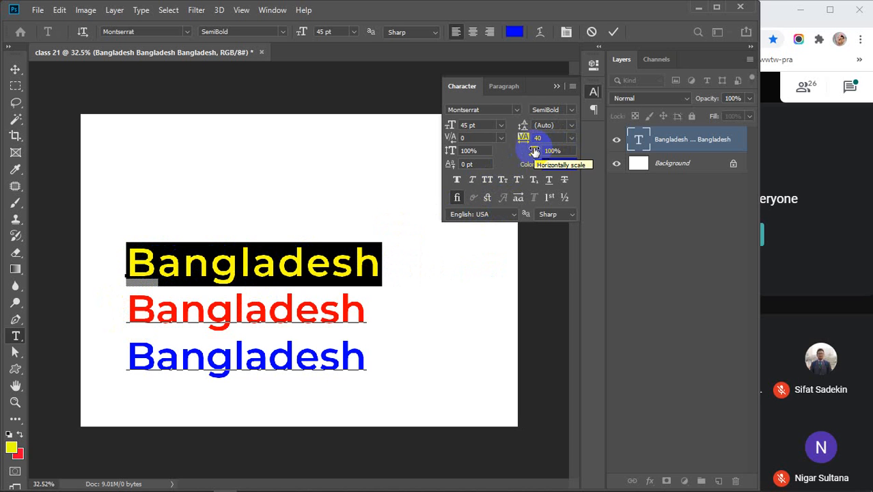
Step: Raise the first "Bangladesh" line's tracking through 240 to 360, and return it to 0
drag(549, 138, 527, 141)
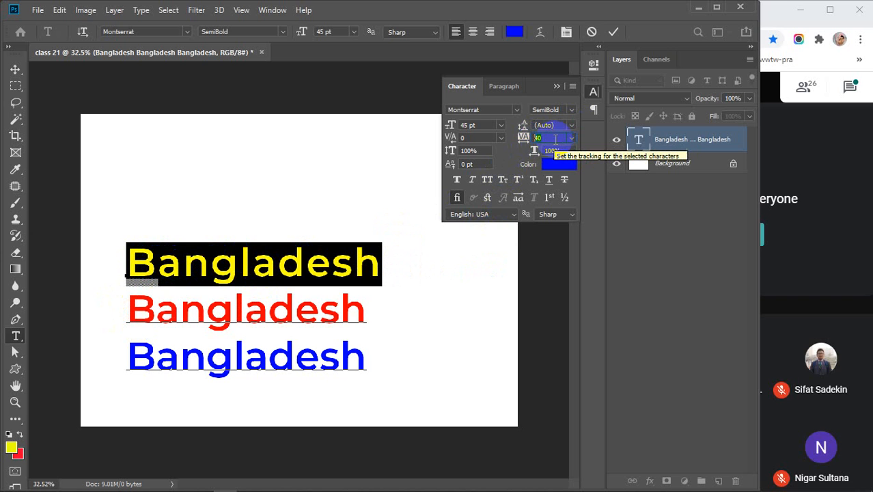
scroll(555, 138, up, 20)
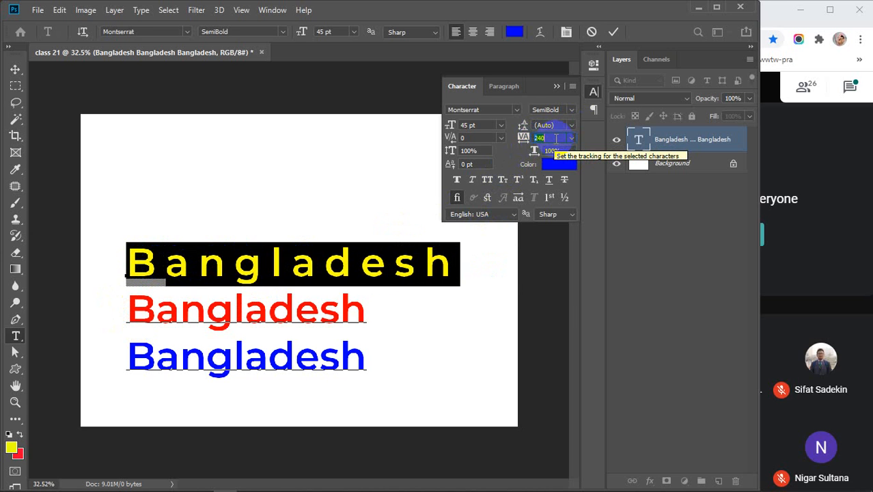
scroll(555, 139, up, 8)
scroll(555, 139, down, 8)
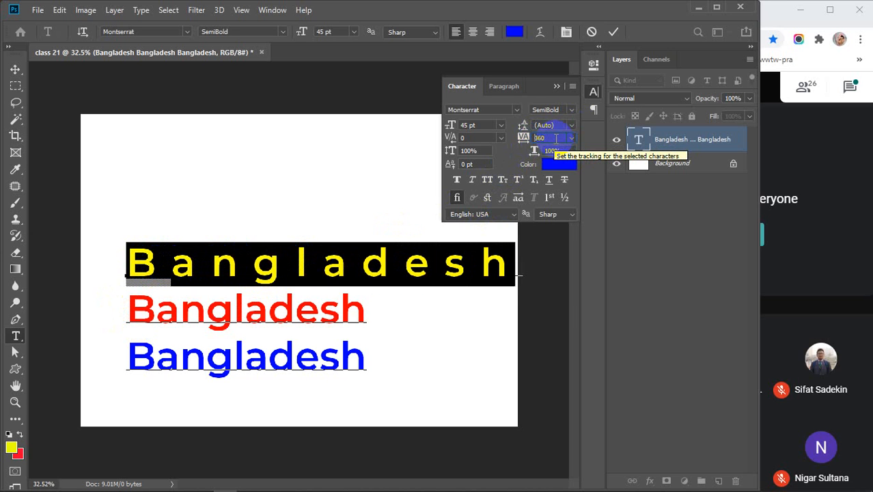
scroll(555, 139, down, 8)
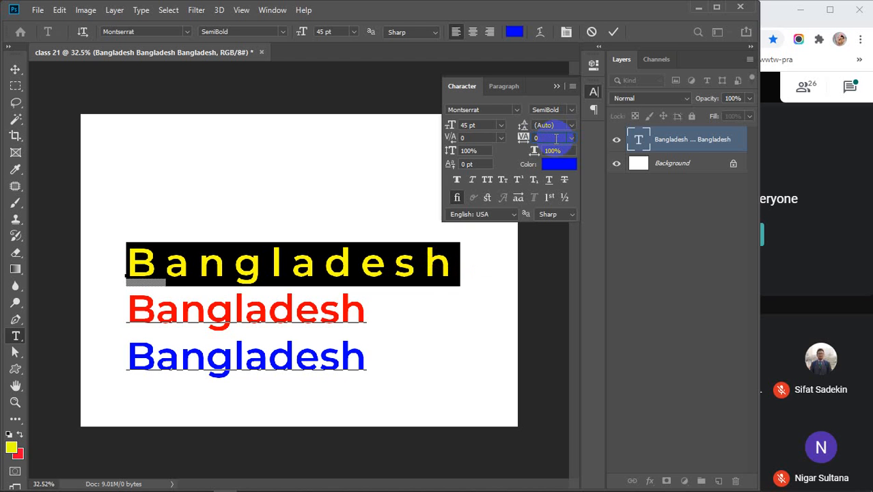
key(Return)
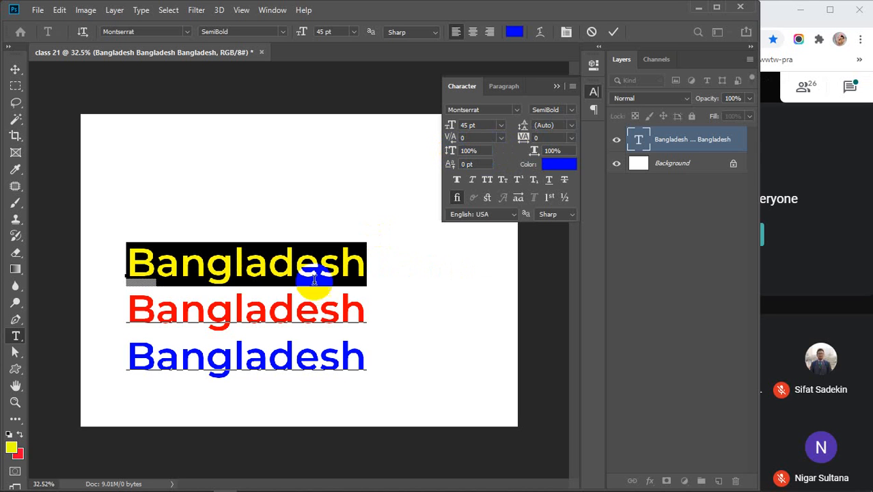
Step: Separate "Bangla" and "desh" in the first line with three spaces, and delete those spaces again
click(274, 265)
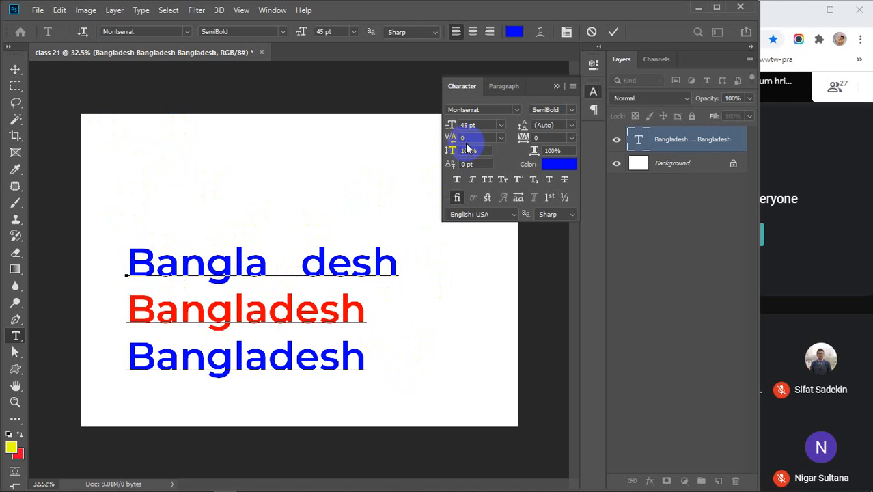
key(BackSpace)
key(BackSpace)
key(BackSpace)
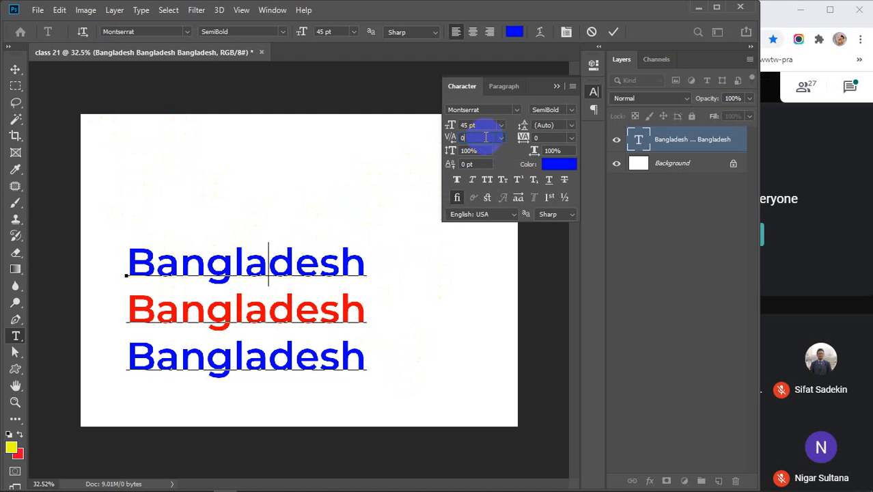
Step: Increase the kerning between "Bangla" and "desh" in the first line through 160 to 170, and reset it to 0
scroll(486, 137, up, 16)
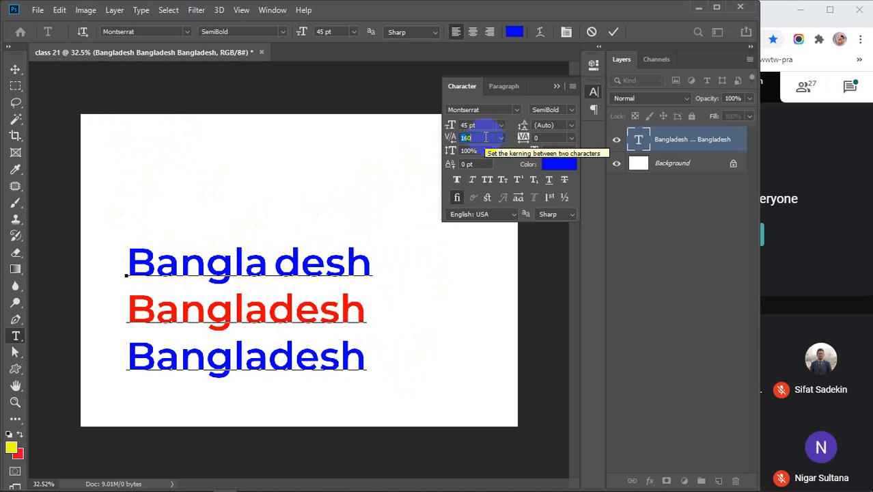
scroll(486, 138, up, 1)
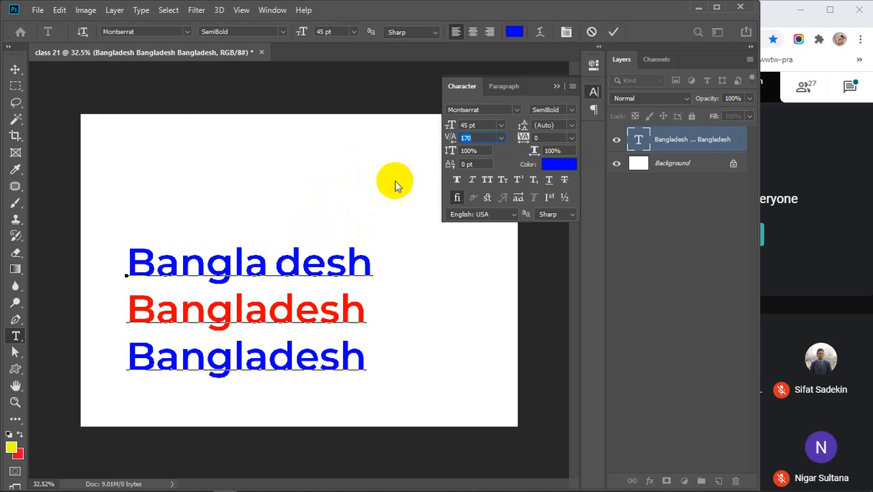
click(486, 137)
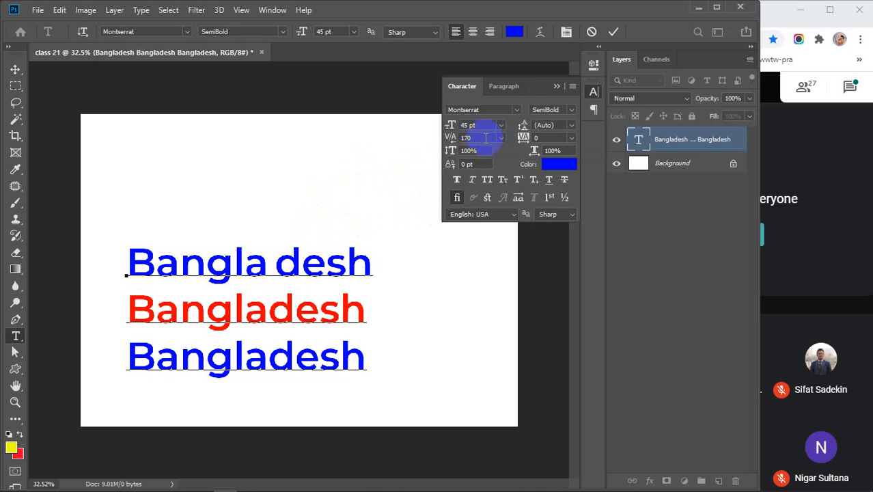
double_click(485, 137)
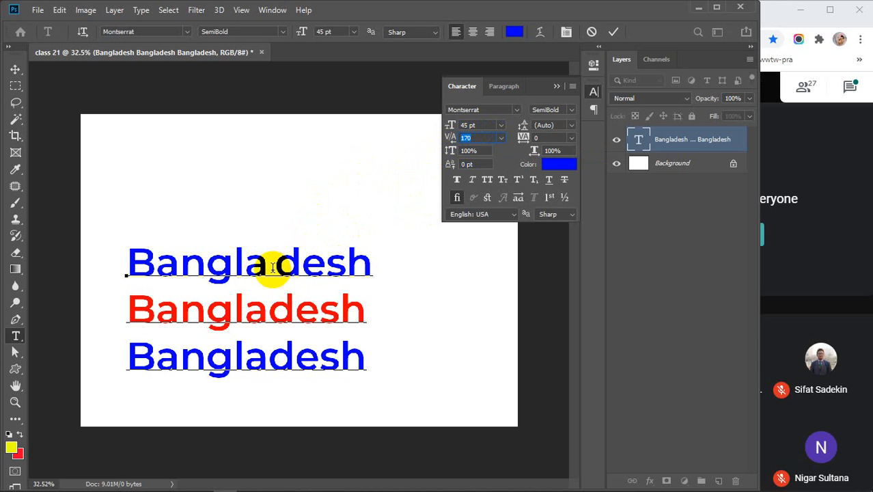
click(265, 267)
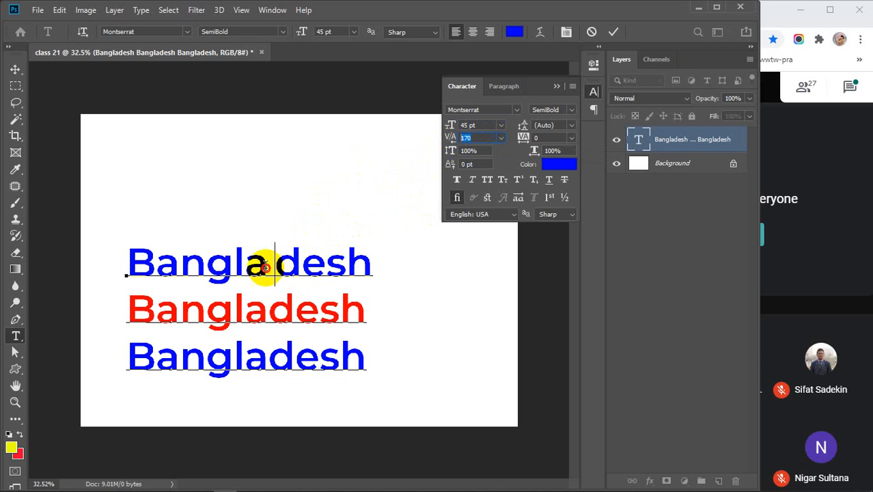
click(444, 140)
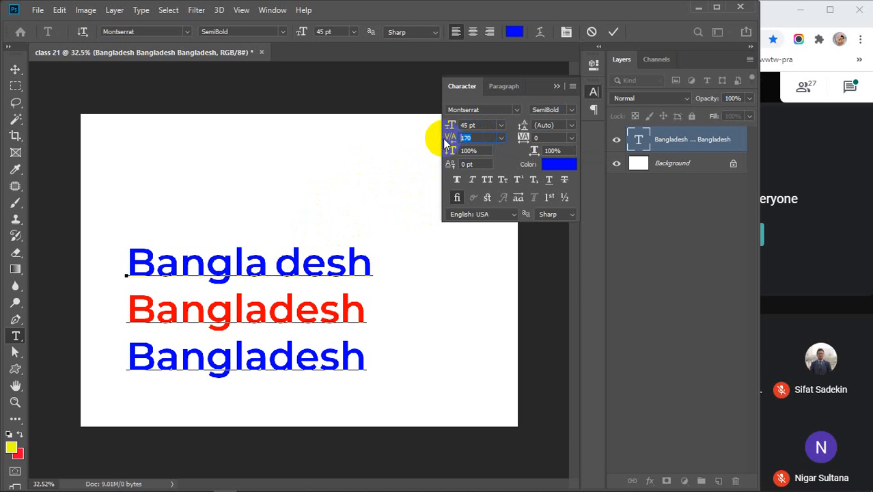
text(0)
key(Return)
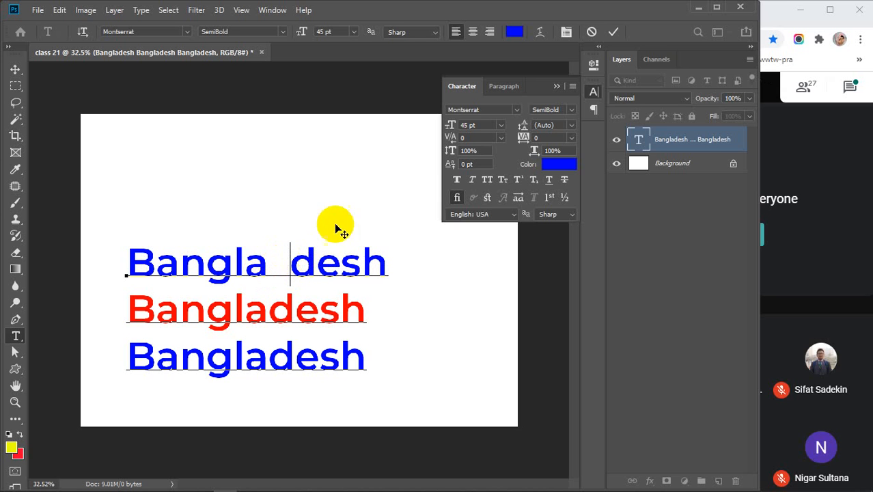
Step: Remove the spaces between "Bangla" and "desh" in the first line, and delete and retype the "d"
click(467, 137)
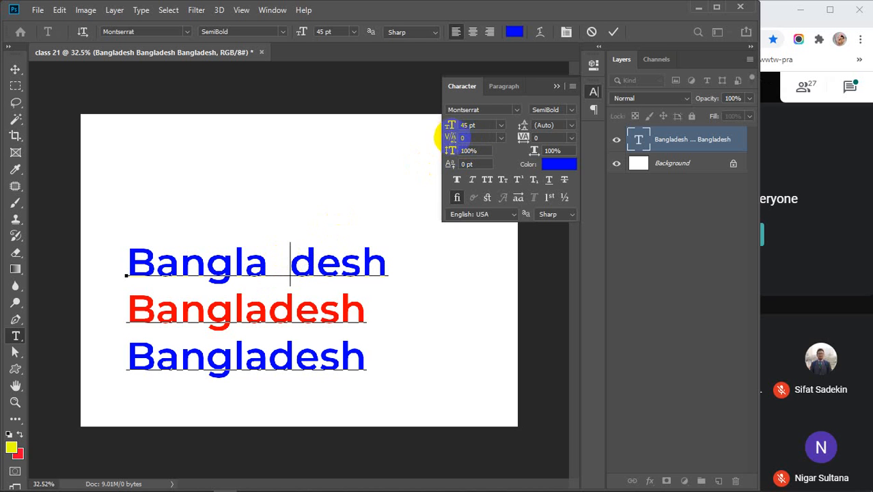
double_click(469, 138)
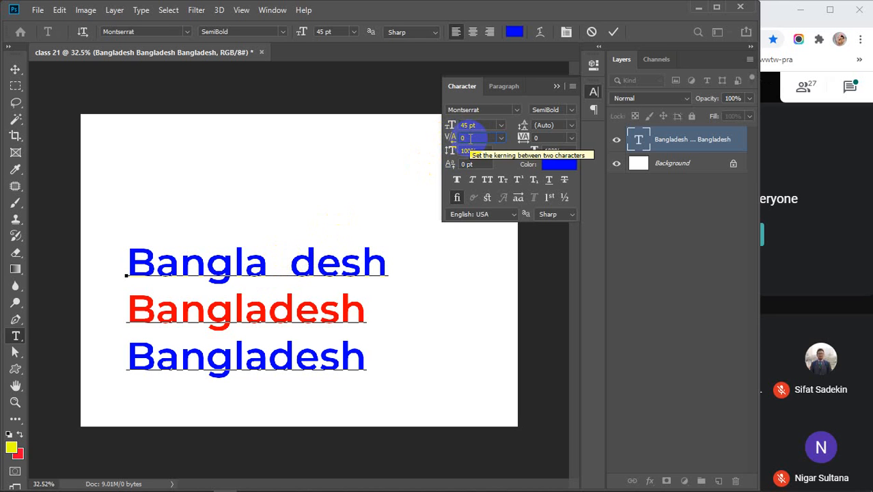
click(280, 263)
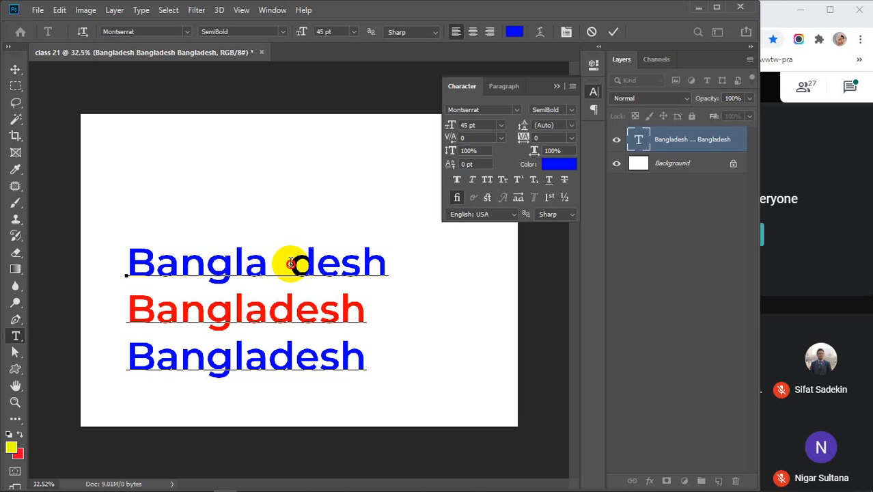
drag(289, 263, 271, 266)
key(BackSpace)
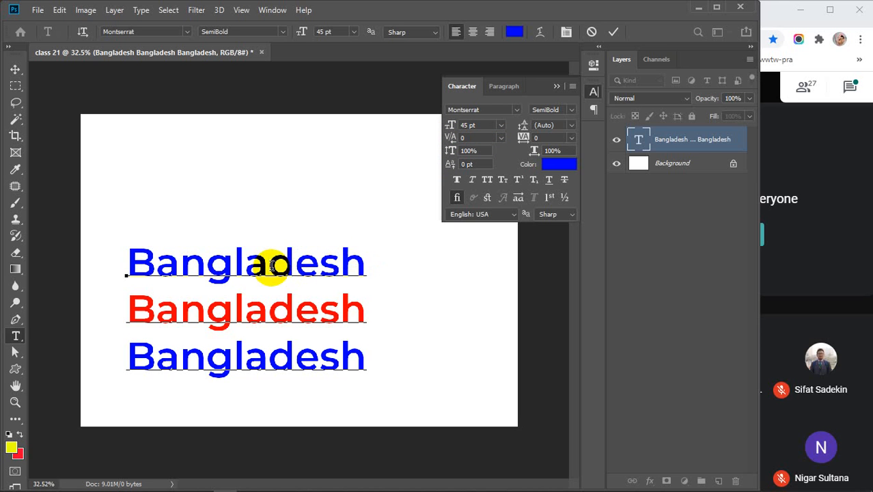
key(Delete)
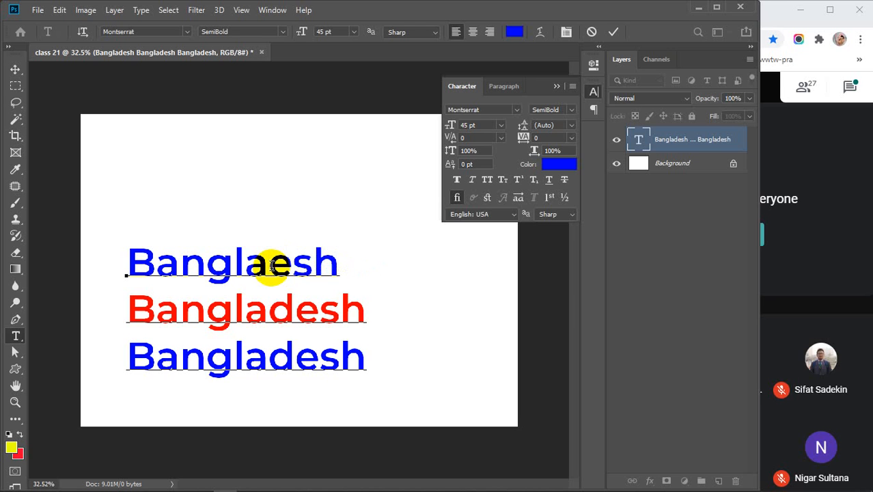
text(d)
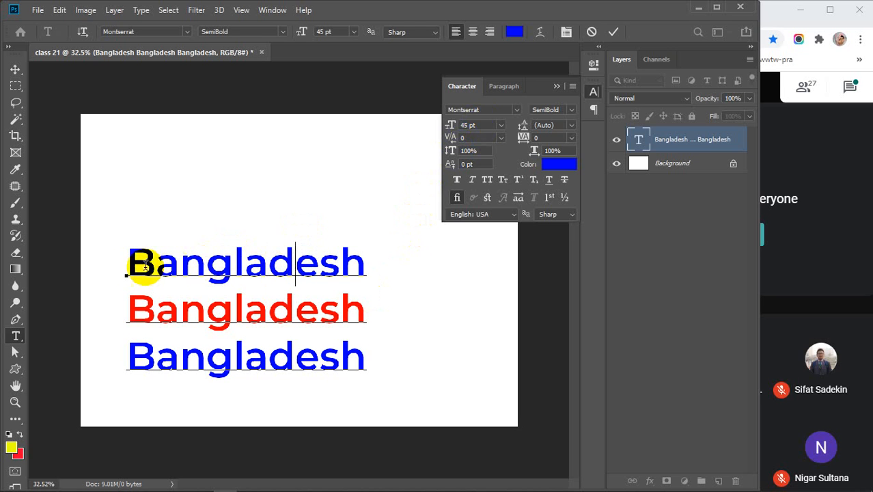
Step: Select the whole first "Bangladesh" line and stretch its vertical scale through 121% to 152%
drag(129, 262, 369, 262)
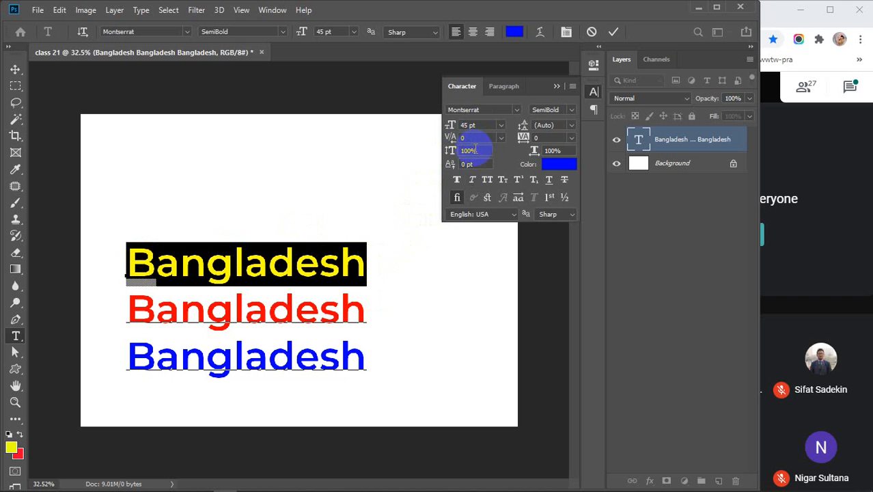
click(482, 150)
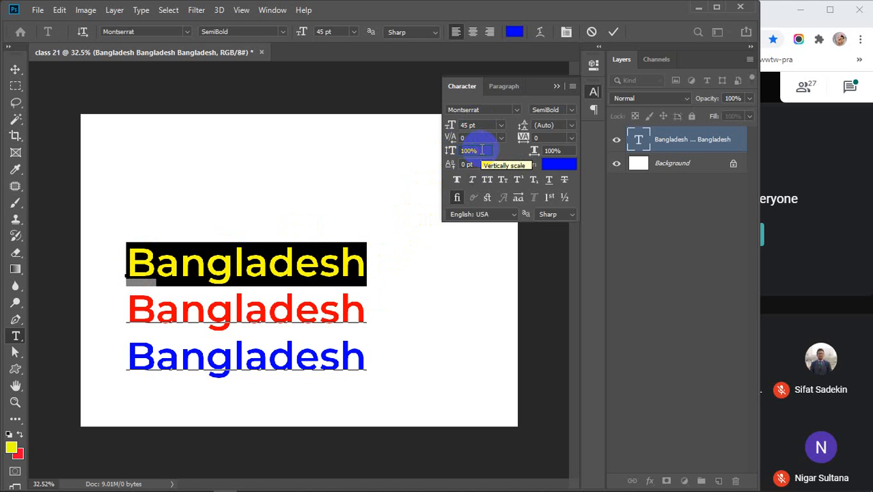
key(Up)
key(Up)
key(Up)
key(Up)
key(Up)
key(Up)
key(Up)
key(Up)
key(Up)
key(Up)
key(Up)
key(Up)
key(Up)
key(Up)
key(Up)
key(Up)
key(Up)
key(Up)
key(Up)
key(Up)
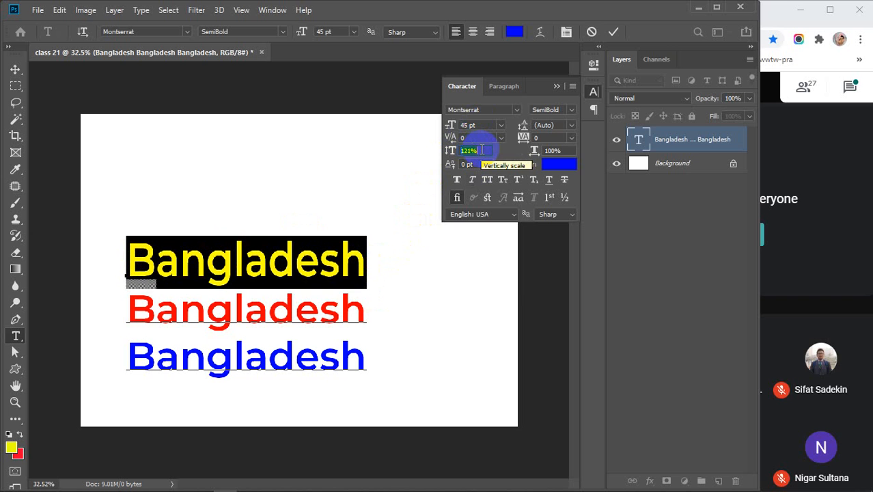
key(Up)
key(Up)
key(Up)
key(Up)
key(Up)
key(Up)
key(Up)
key(Up)
key(Up)
key(Up)
key(Up)
key(Up)
key(Up)
key(Up)
key(Up)
key(Up)
key(Up)
key(Up)
key(Up)
key(Up)
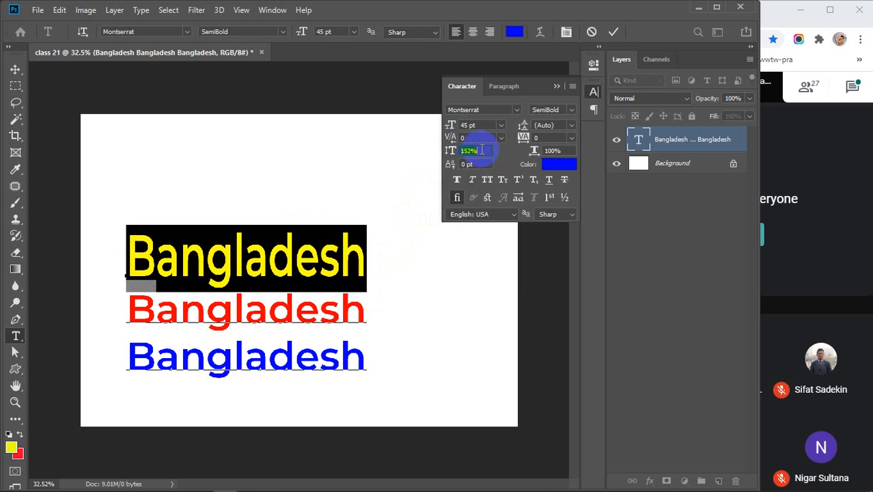
Step: Reduce the first "Bangladesh" line's vertical scale through 139%, 101% and 62% to 41%
key(Down)
key(Down)
key(Down)
key(Down)
key(Down)
key(Down)
key(Down)
key(Down)
key(Down)
key(Down)
key(Down)
key(Down)
key(Down)
key(Down)
key(Down)
key(Down)
key(Down)
key(Down)
key(Down)
key(Down)
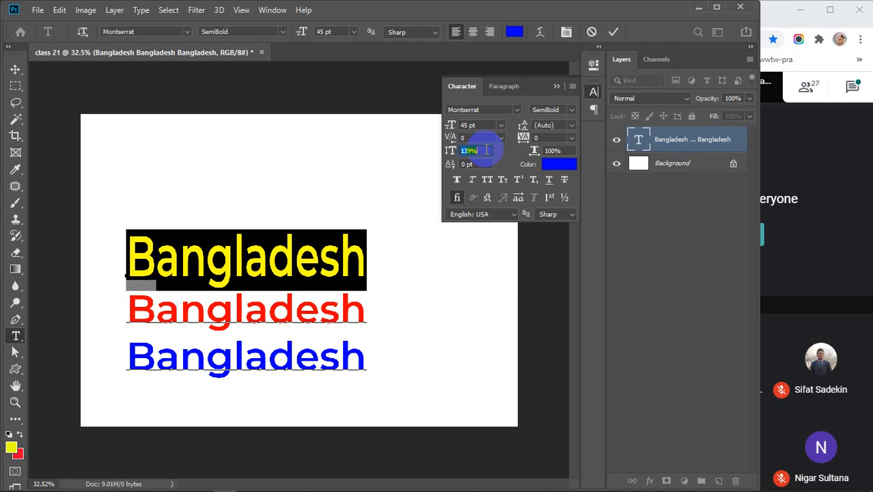
key(Down)
key(Down)
key(Down)
key(Down)
key(Down)
key(Down)
key(Down)
key(Down)
key(Down)
key(Down)
key(Down)
key(Down)
key(Down)
key(Down)
key(Down)
key(Down)
key(Down)
key(Down)
key(Down)
key(Down)
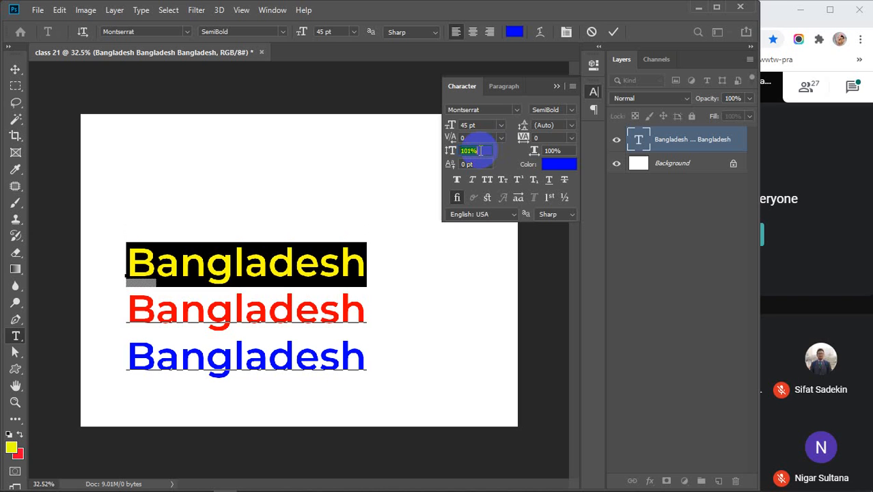
key(Down)
key(Down)
key(Down)
key(Down)
key(Down)
key(Down)
key(Down)
key(Down)
key(Down)
key(Down)
key(Down)
key(Down)
key(Down)
key(Down)
key(Down)
key(Down)
key(Down)
key(Down)
key(Down)
key(Down)
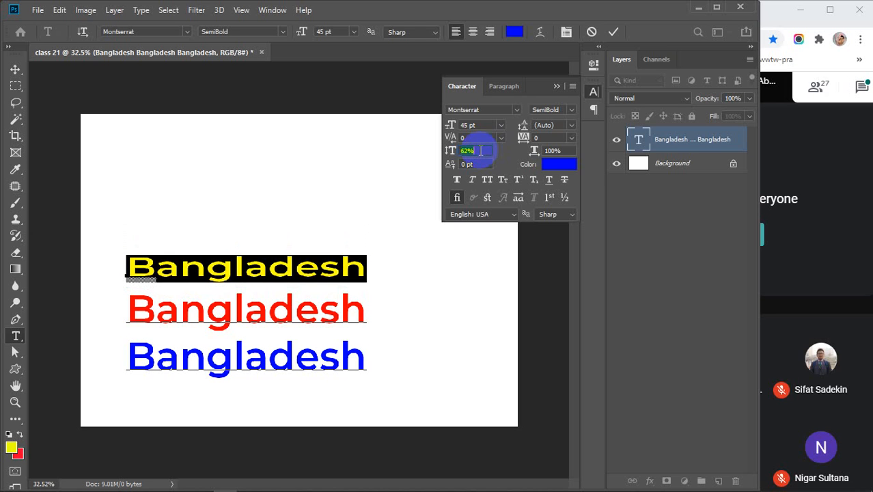
key(Down)
key(Down)
key(Down)
key(Down)
key(Down)
key(Down)
key(Down)
key(Down)
key(Down)
key(Down)
key(Down)
key(Down)
key(Down)
key(Down)
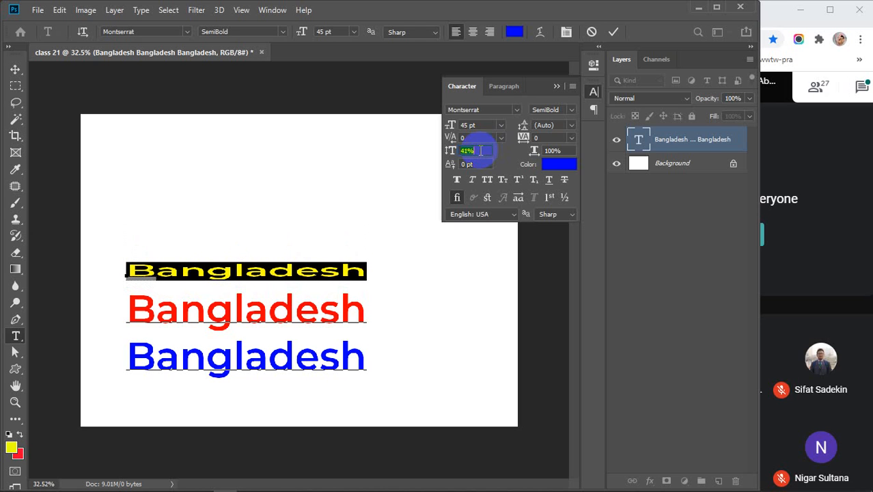
Step: Raise the first "Bangladesh" line's vertical scale through 61% and 100% to 127%, and reset it to 100%
key(Down)
key(Down)
key(Down)
key(Down)
key(Up)
key(Up)
key(Up)
key(Up)
key(Up)
key(Up)
key(Up)
key(Up)
key(Up)
key(Up)
key(Up)
key(Up)
key(Up)
key(Up)
key(Up)
key(Up)
key(Up)
key(Up)
key(Up)
key(Up)
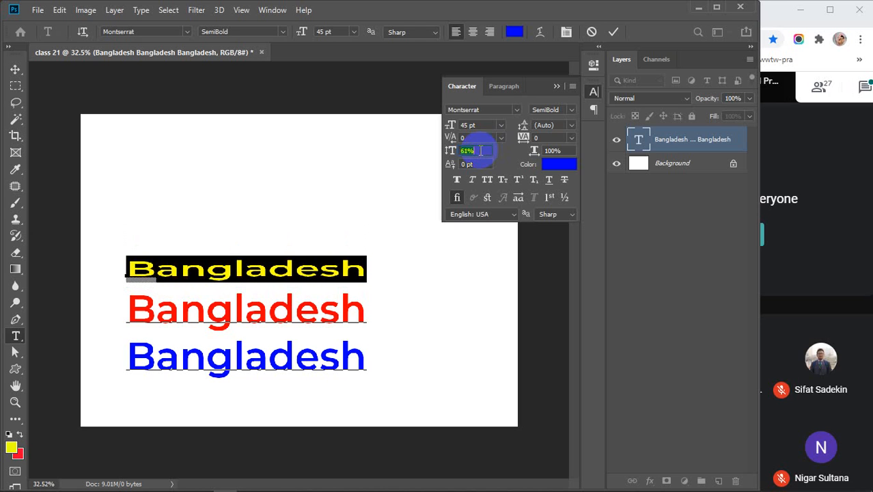
key(Up)
key(Up)
key(Up)
key(Up)
key(Up)
key(Up)
key(Up)
key(Up)
key(Up)
key(Up)
key(Up)
key(Up)
key(Up)
key(Up)
key(Up)
key(Up)
key(Up)
key(Up)
key(Up)
key(Up)
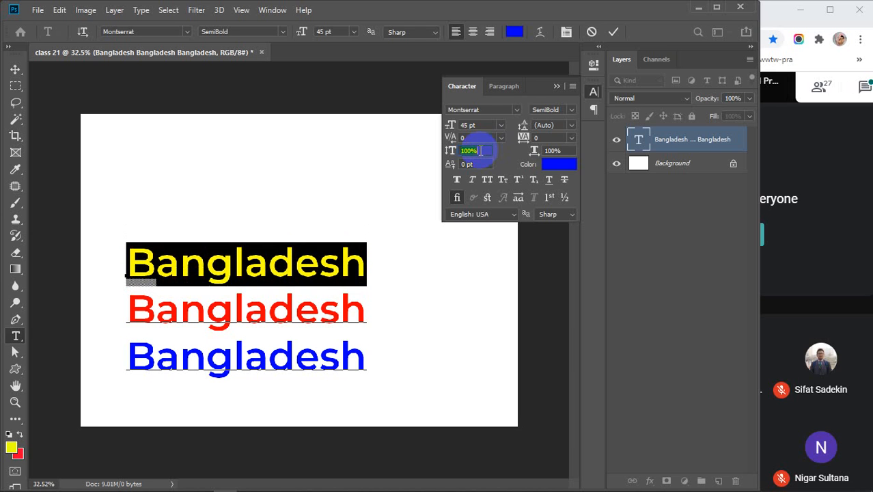
key(Up)
key(Up)
key(Up)
key(Up)
key(Up)
key(Up)
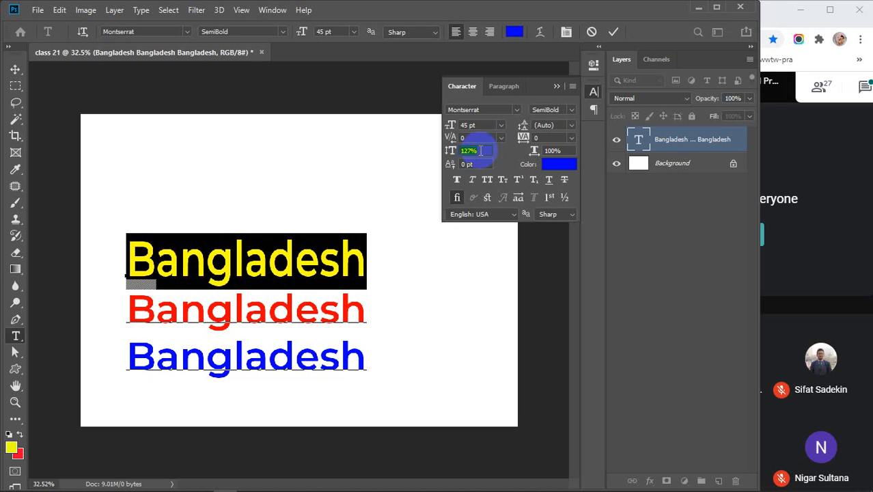
text(100)
key(Return)
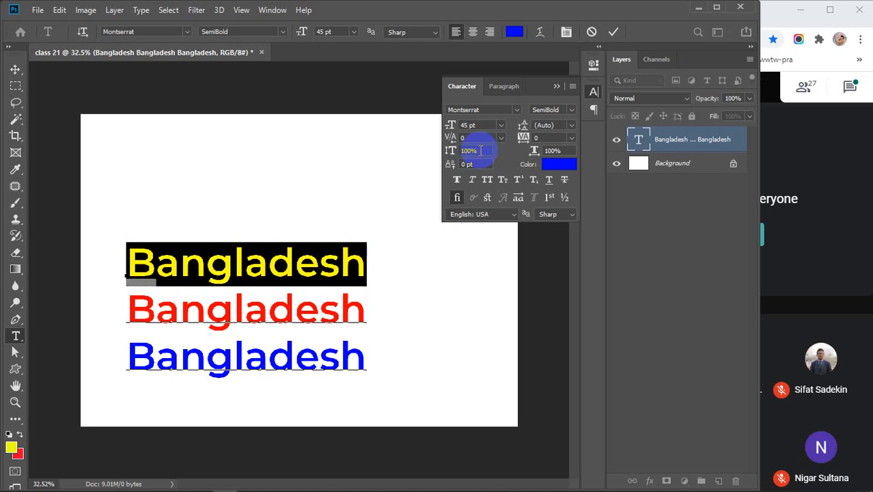
Step: Stretch the first "Bangladesh" line's horizontal scale through 121% and 149% to 177%
click(559, 150)
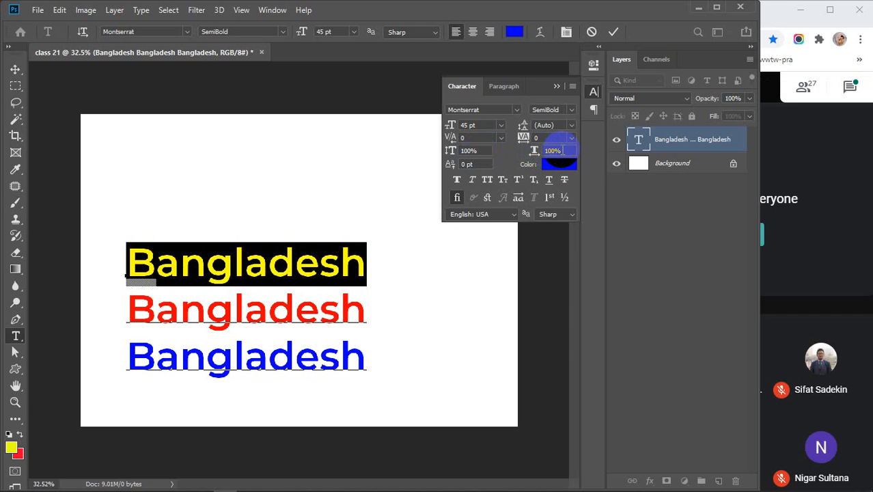
key(Up)
key(Up)
key(Up)
key(Up)
key(Up)
key(Up)
key(Up)
key(Up)
key(Up)
key(Up)
key(Up)
key(Up)
key(Up)
key(Up)
key(Up)
key(Up)
key(Up)
key(Up)
key(Up)
key(Up)
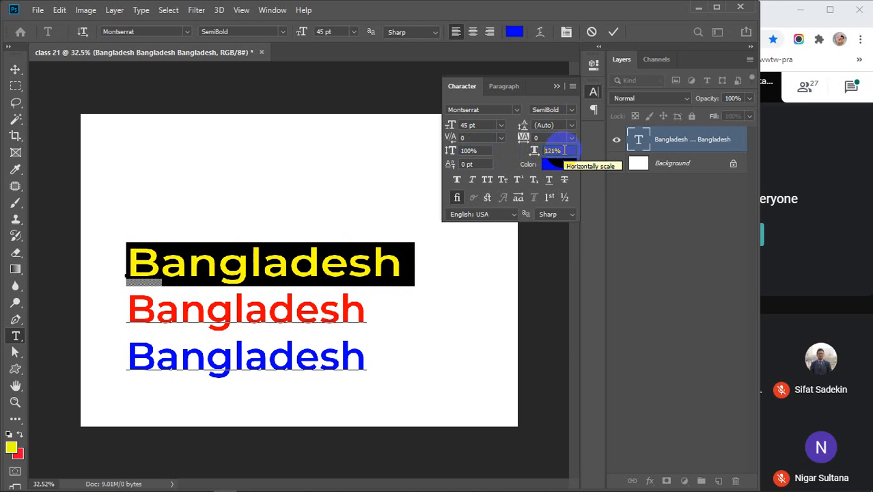
key(Up)
key(Up)
key(Up)
key(Up)
key(Up)
key(Up)
key(Up)
key(Up)
key(Up)
key(Up)
key(Up)
key(Up)
key(Up)
key(Up)
key(Up)
key(Up)
key(Up)
key(Up)
key(Up)
key(Up)
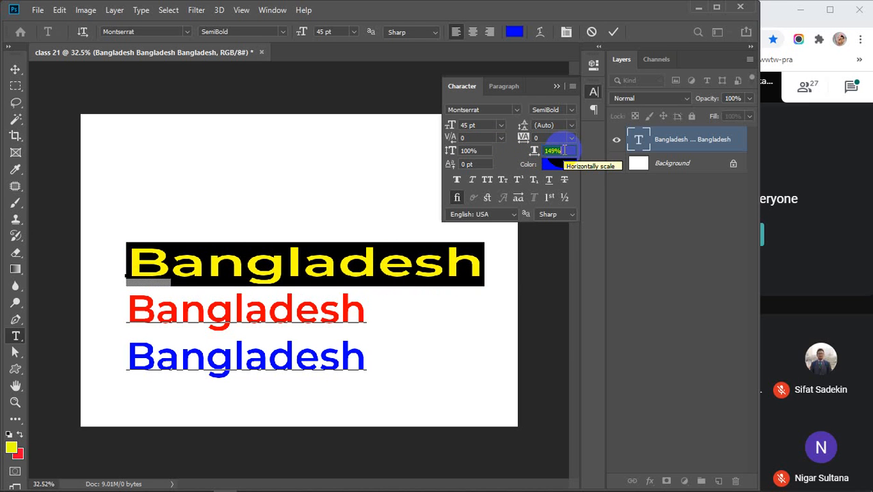
key(Up)
key(Up)
key(Up)
key(Up)
key(Up)
key(Up)
key(Up)
key(Up)
key(Up)
key(Up)
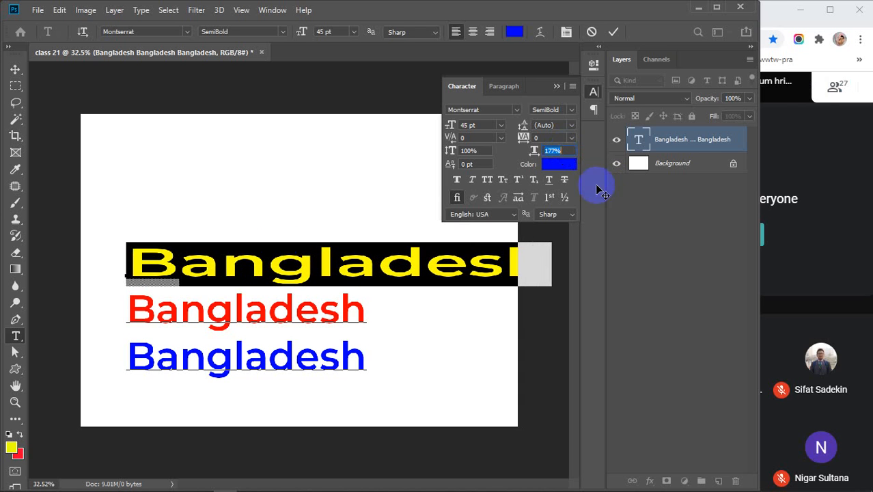
Step: Reduce the first "Bangladesh" line's horizontal scale through 174%, 144% and 111% back to 100%
drag(130, 265, 179, 265)
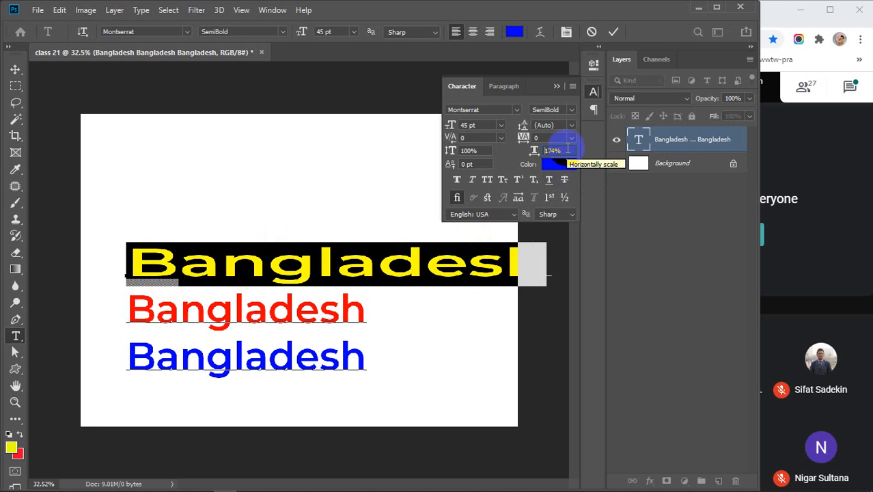
scroll(568, 149, down, 20)
scroll(568, 149, down, 20)
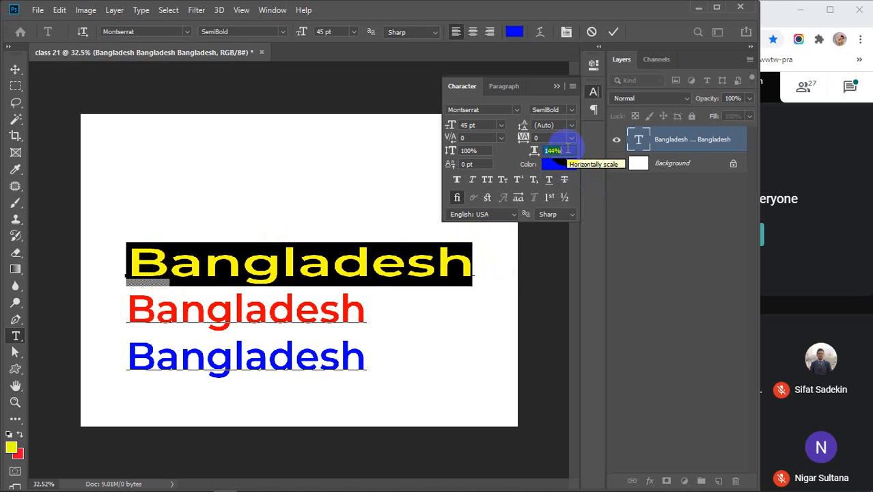
scroll(567, 148, down, 20)
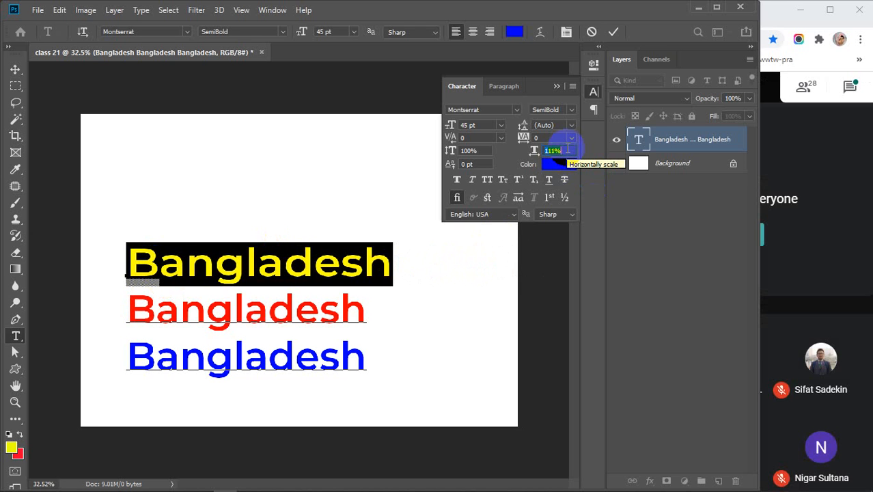
scroll(567, 149, down, 17)
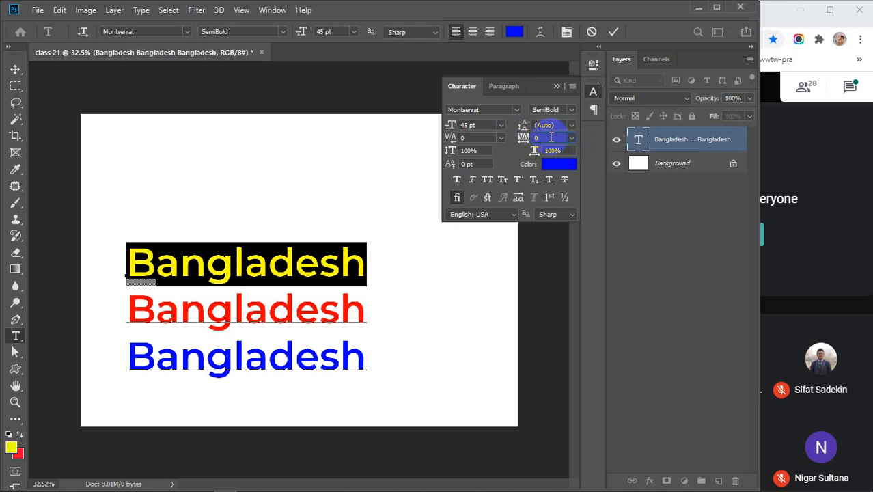
Step: Tighten the first "Bangladesh" line's tracking through -240 to -380, and bring it back through -300 to 0
scroll(550, 138, down, 18)
scroll(550, 138, down, 6)
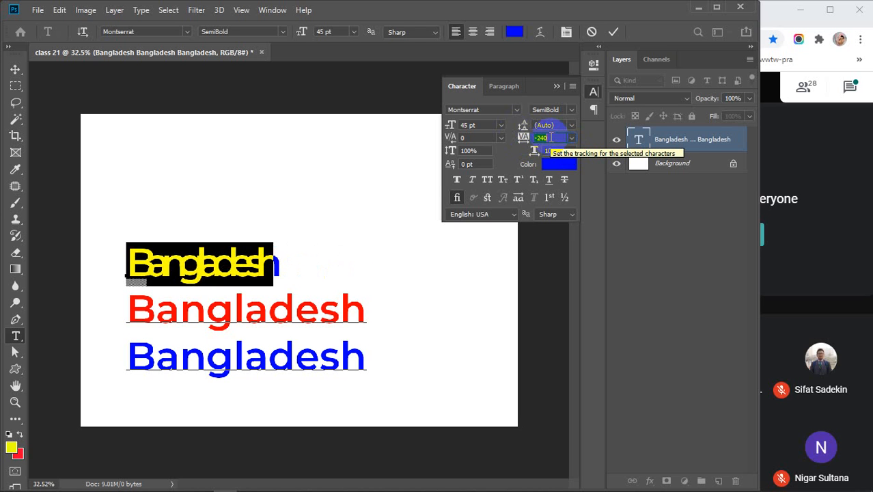
scroll(550, 137, down, 14)
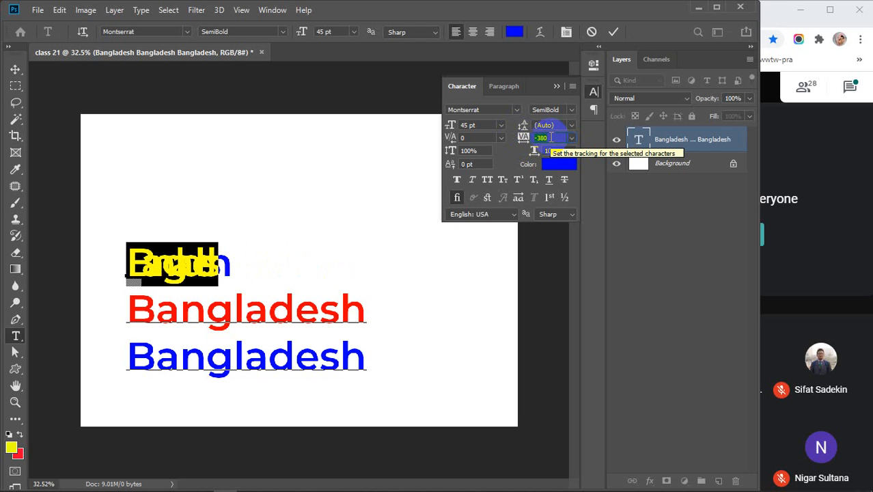
scroll(551, 138, up, 18)
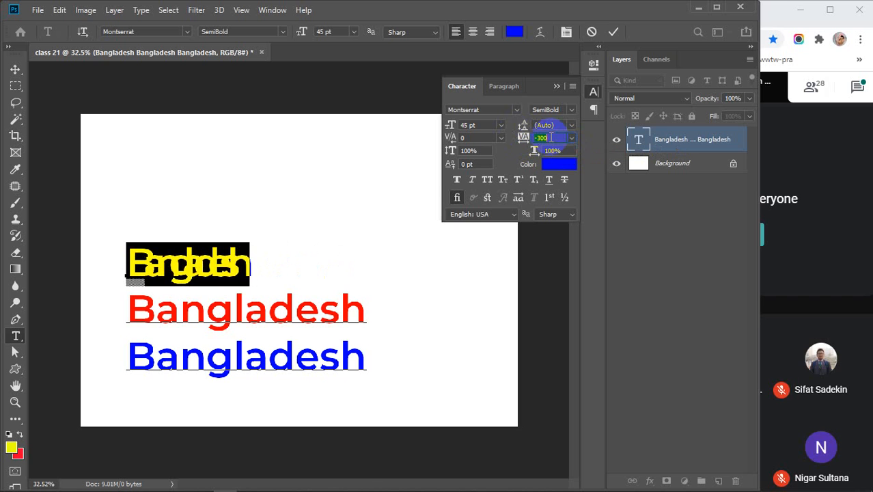
scroll(550, 137, up, 8)
scroll(550, 137, up, 8)
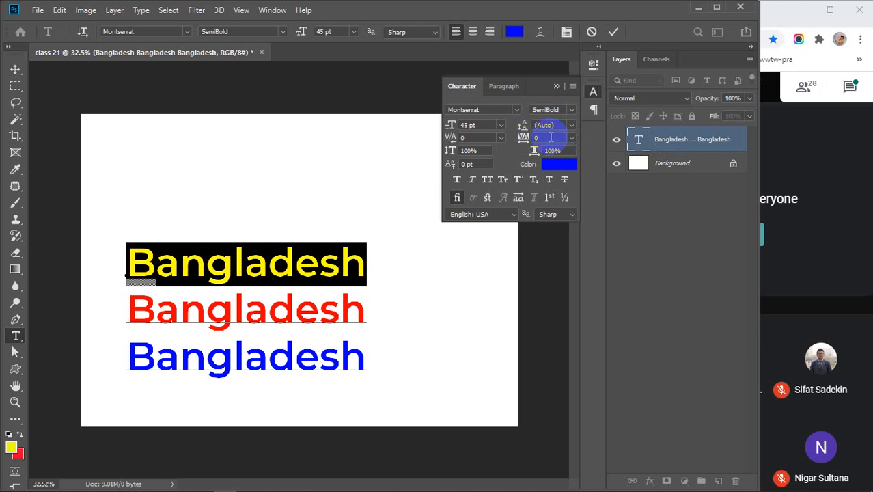
Step: Narrow the first "Bangladesh" line's horizontal scale through 90%, 72%, 58% and 38% to 31%, and reset it to 100%
click(556, 150)
scroll(561, 151, down, 19)
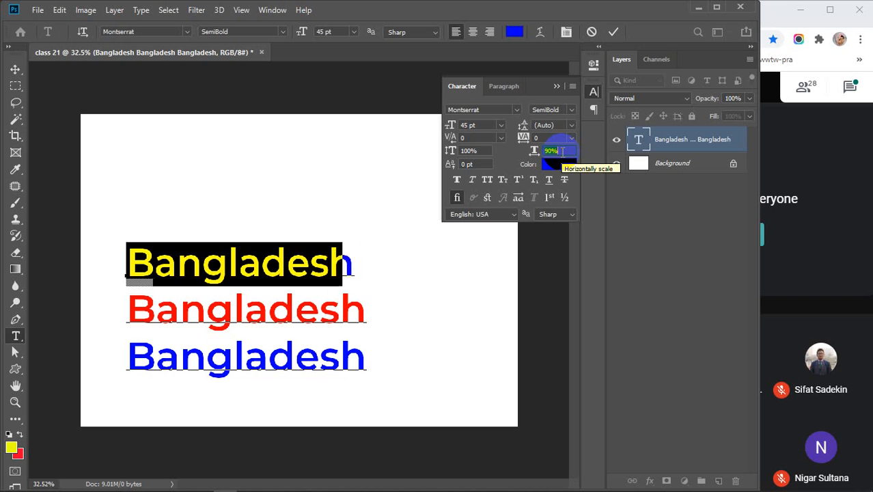
scroll(561, 151, down, 14)
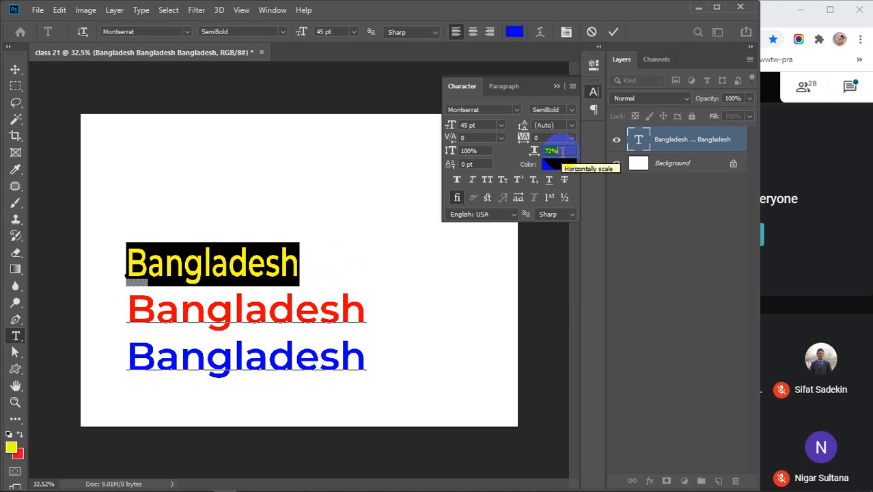
scroll(561, 150, down, 19)
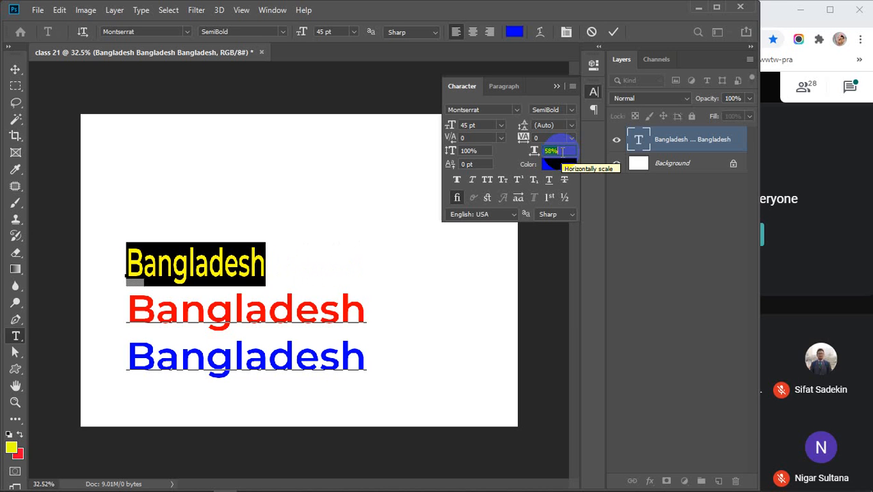
scroll(562, 151, down, 10)
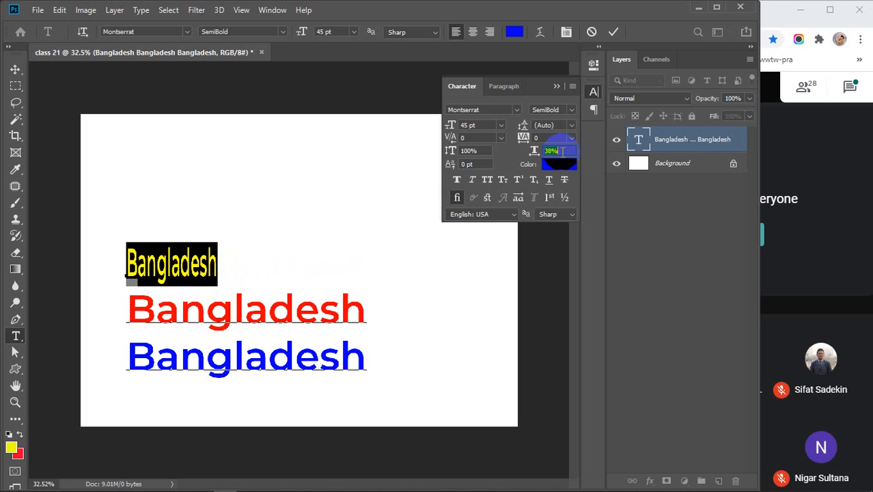
scroll(561, 151, down, 4)
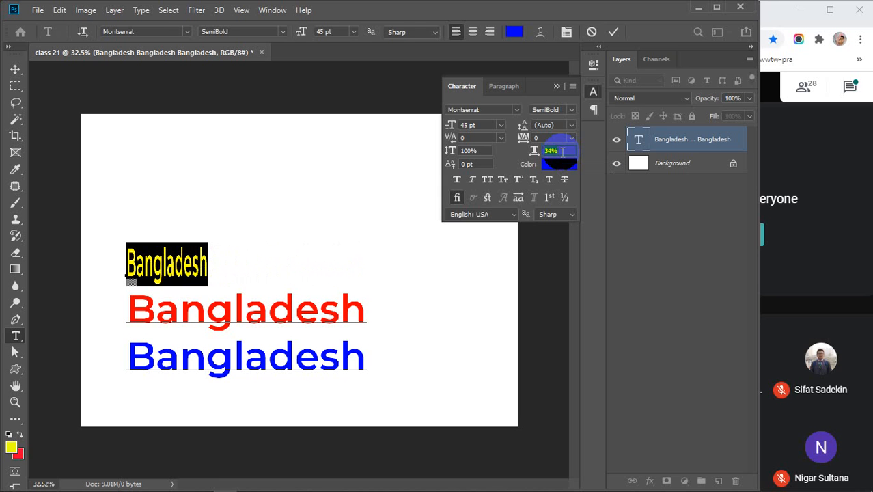
scroll(561, 151, down, 3)
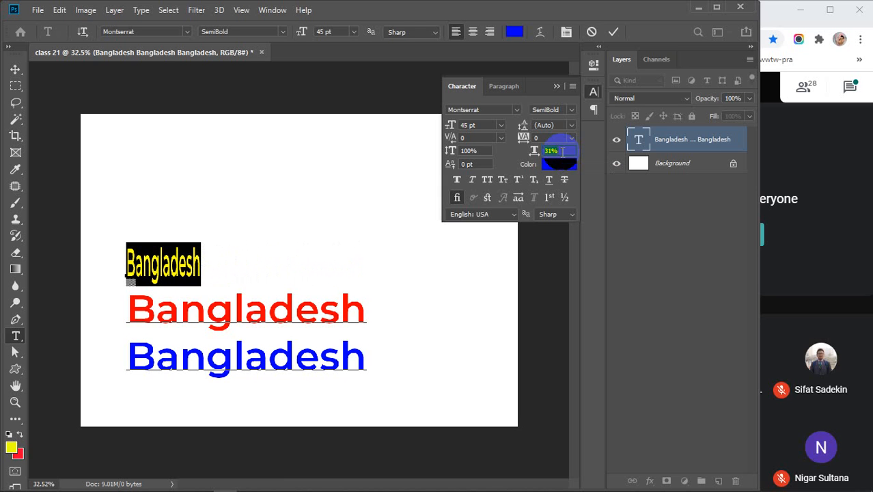
key(Return)
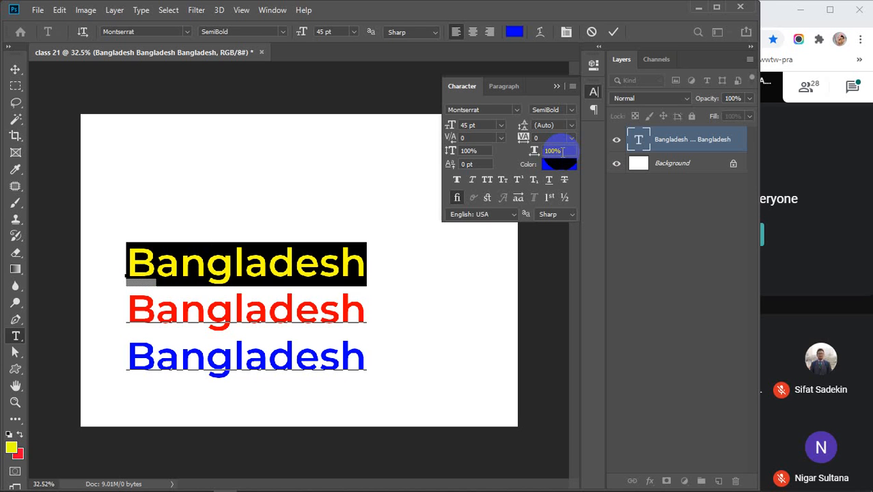
Step: Raise the first "Bangladesh" line's baseline shift through 4 pt to 11 pt
click(477, 164)
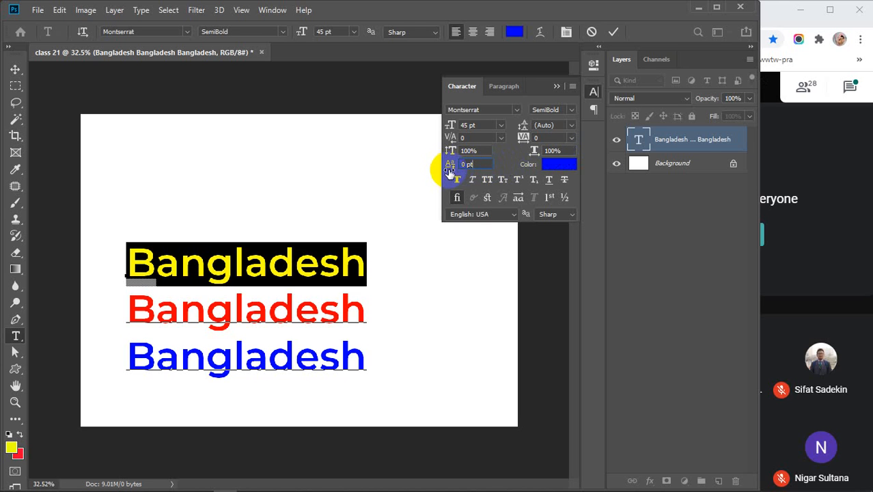
click(483, 165)
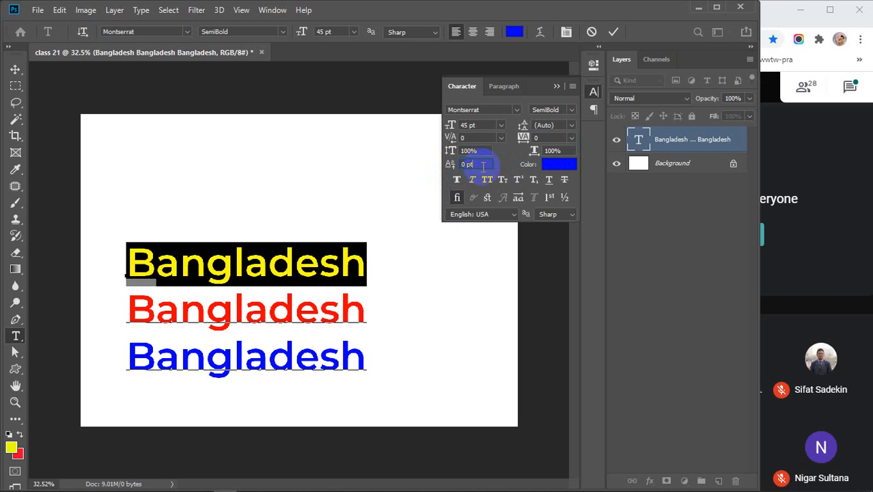
key(Up)
key(Up)
key(Up)
key(Up)
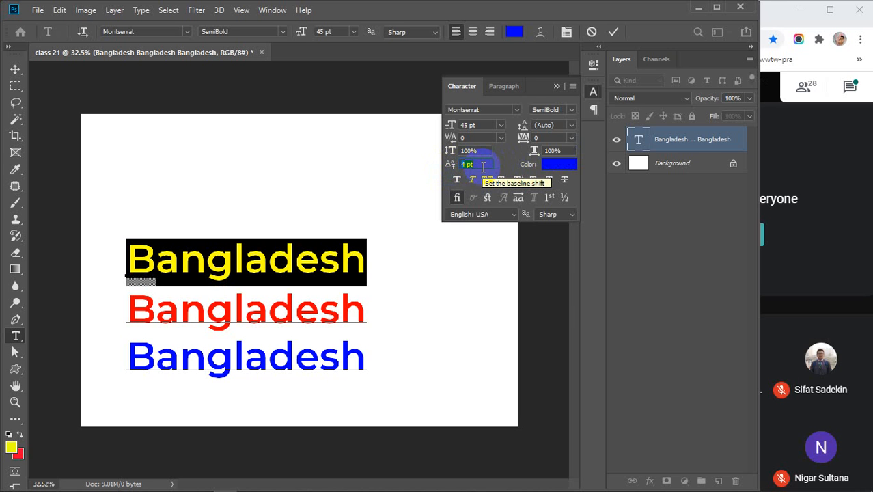
key(Up)
key(Up)
key(Up)
key(Up)
key(Up)
key(Up)
key(Up)
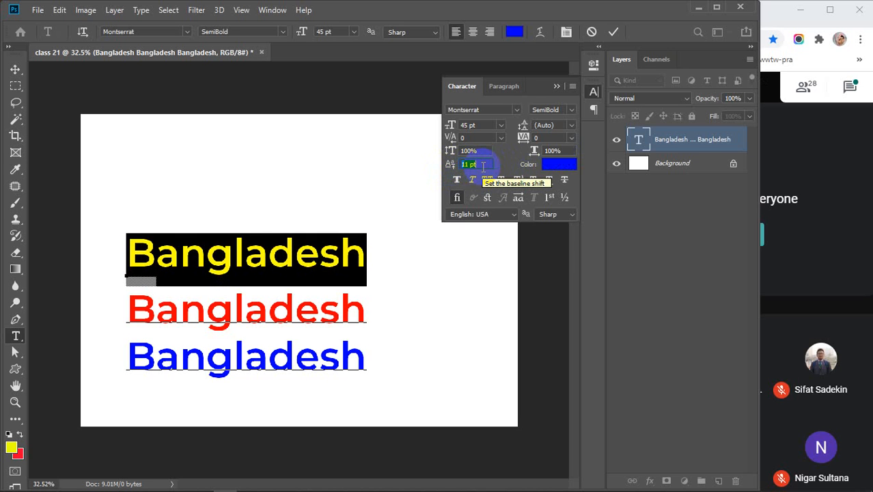
Step: Lower the first "Bangladesh" line's baseline shift through 7 pt and 2 pt, and reset it to 0 pt
key(Down)
key(Down)
key(Down)
key(Down)
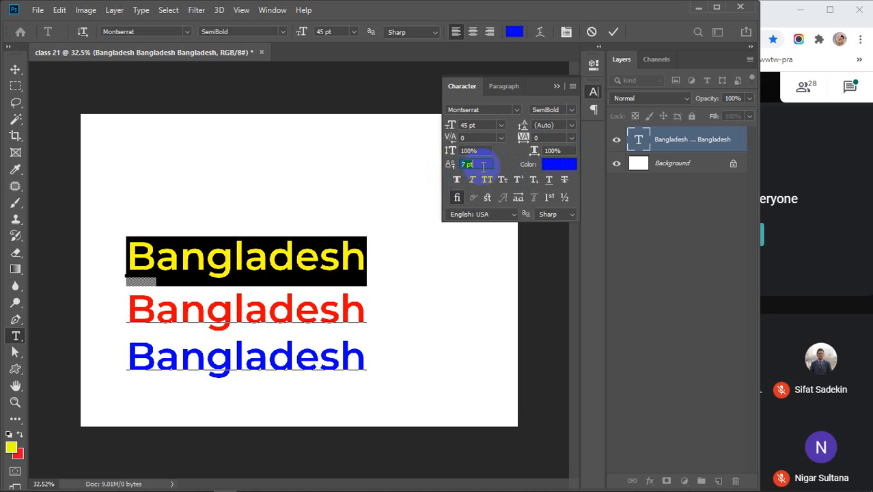
key(Down)
key(Down)
key(Down)
key(Down)
key(Down)
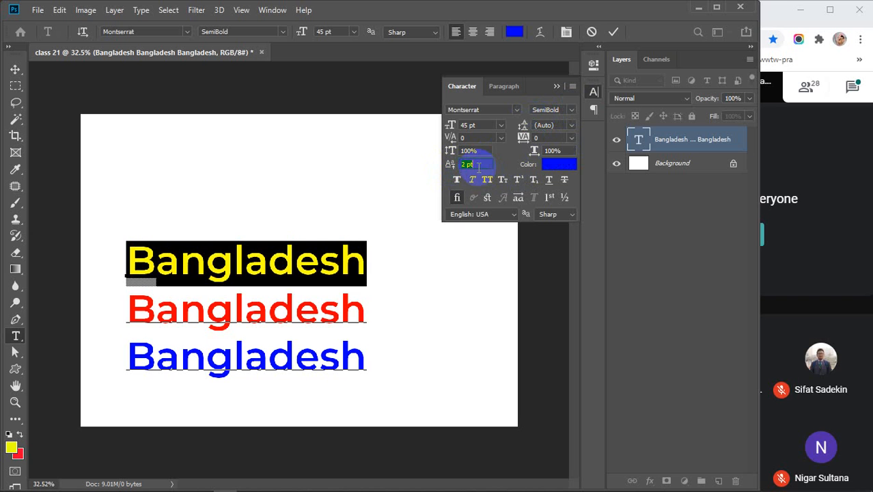
text(0)
key(Return)
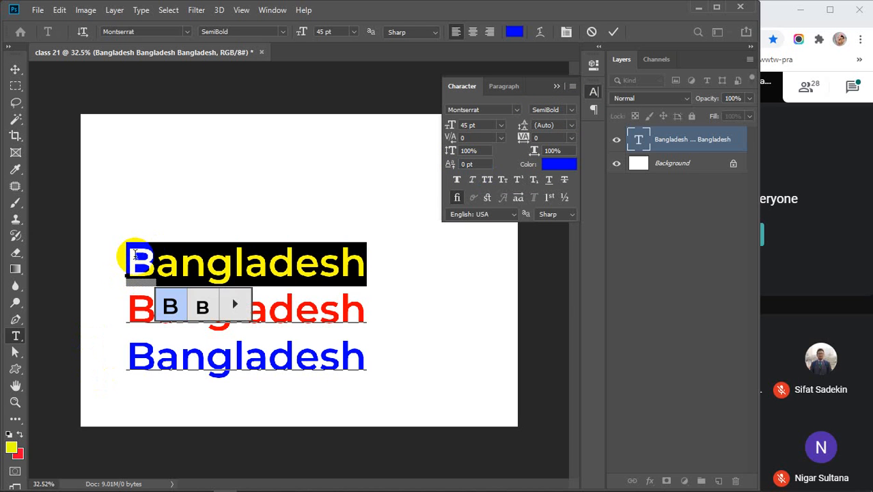
Step: Select the whole red second "Bangladesh" line and raise its baseline shift through 10 pt to 16 pt
click(265, 264)
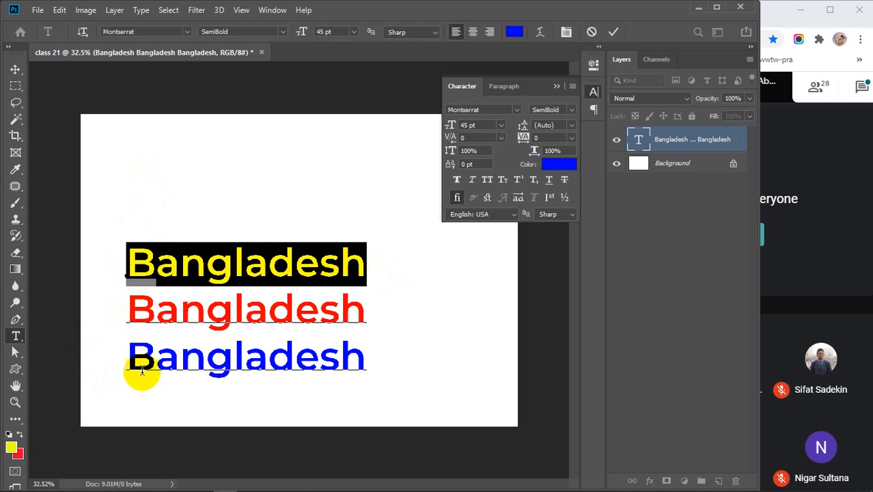
click(338, 316)
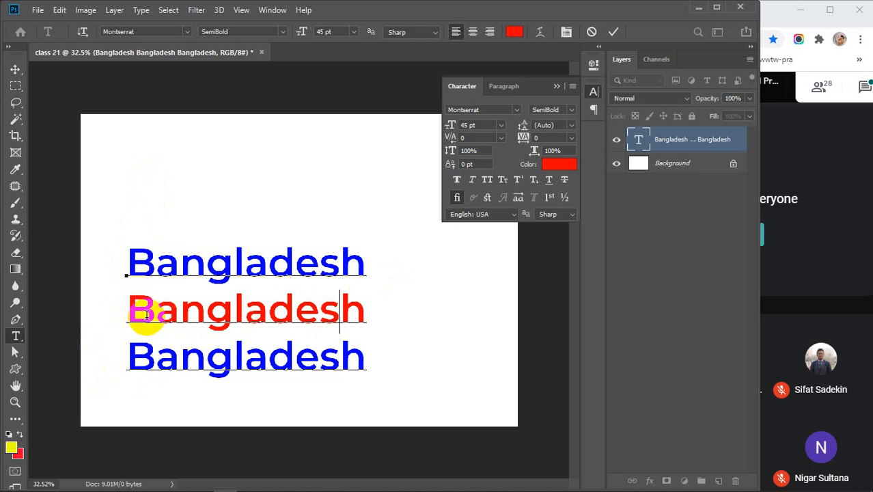
click(128, 316)
drag(129, 316, 363, 317)
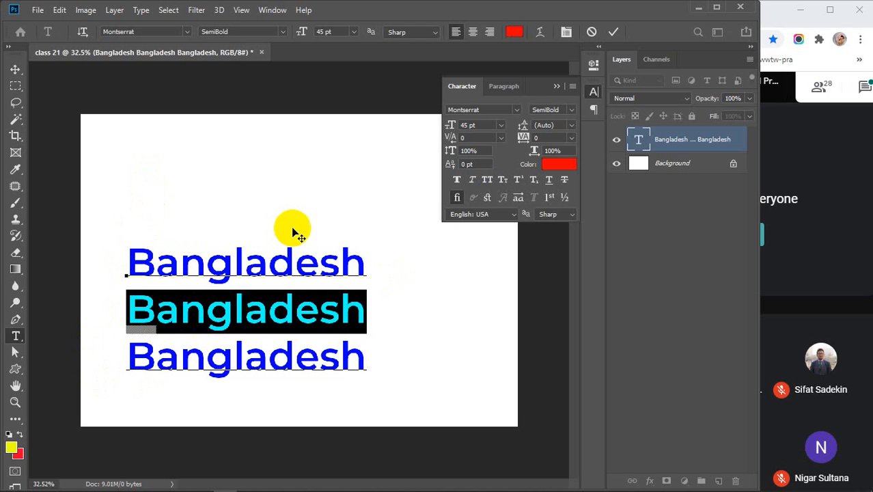
scroll(477, 165, up, 14)
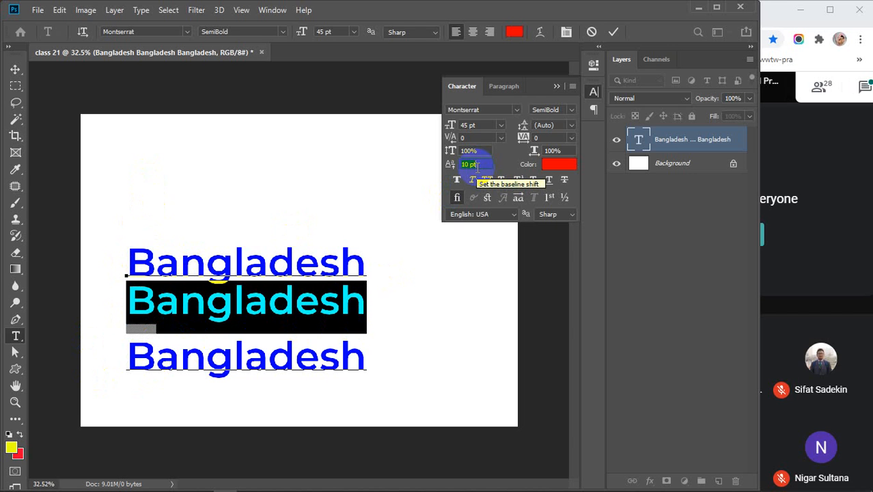
scroll(477, 164, up, 2)
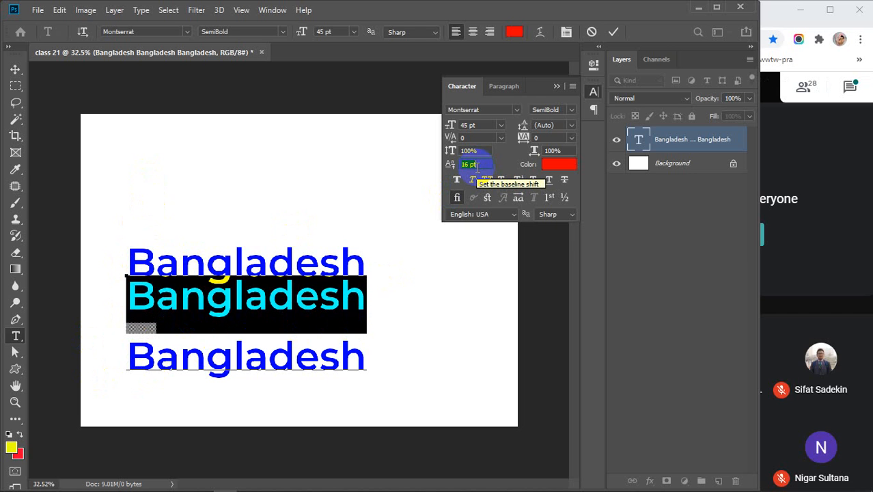
Step: Reselect the whole red second "Bangladesh" line and reset its baseline shift to 0 pt
click(358, 343)
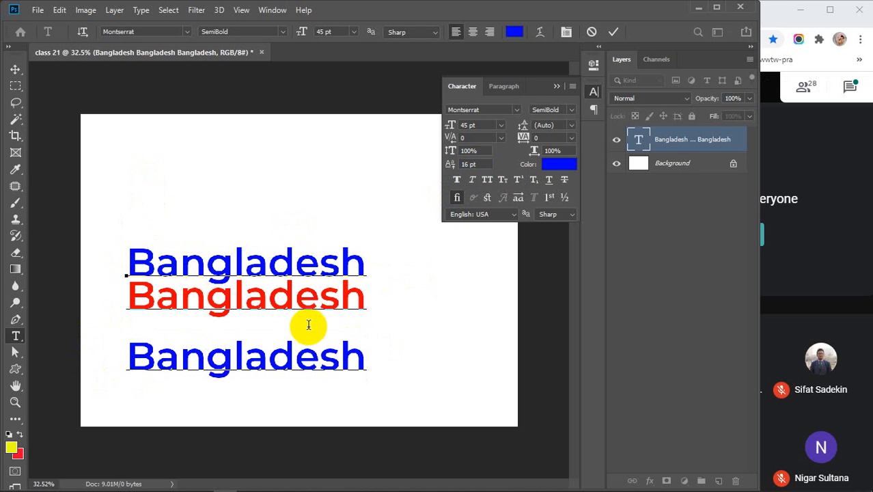
double_click(287, 309)
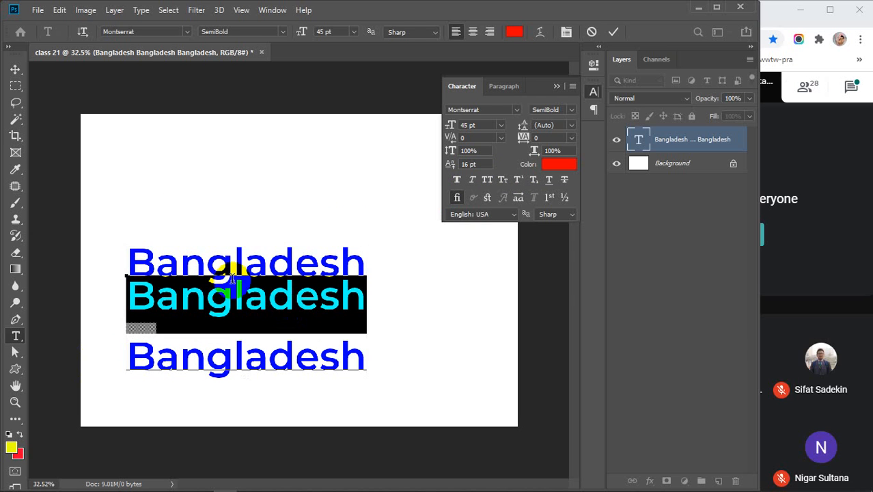
click(439, 166)
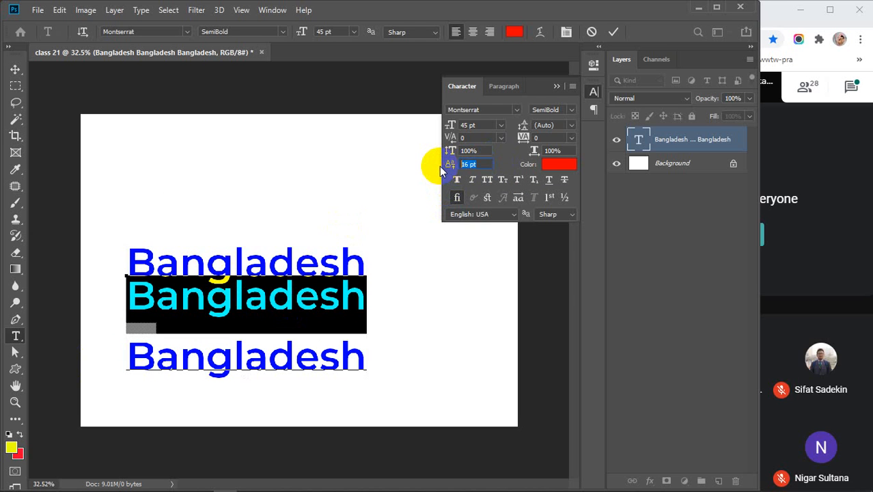
text(0)
key(Return)
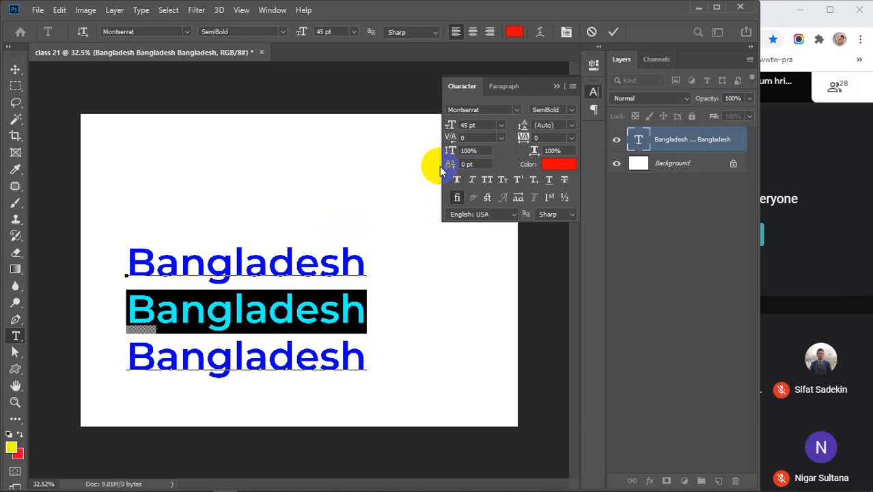
Step: Try green as the second "Bangladesh" line's text color, and return it to red f90000
click(558, 163)
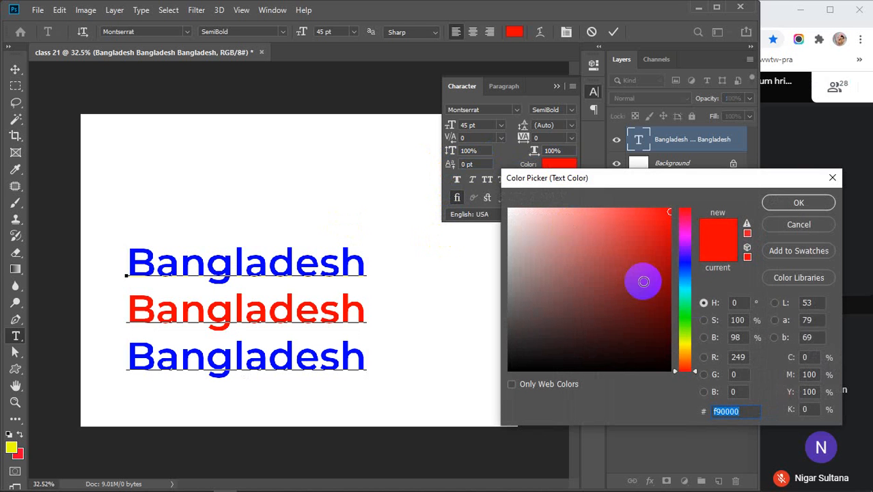
click(683, 316)
drag(683, 250, 683, 209)
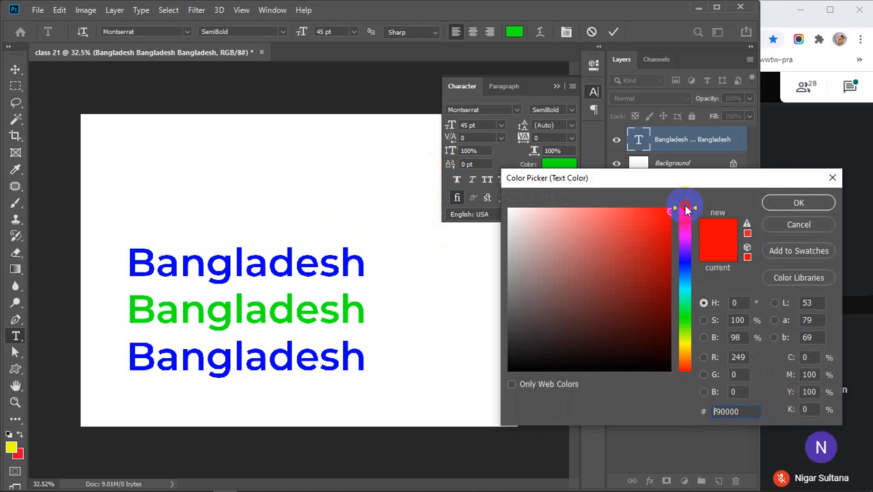
click(779, 201)
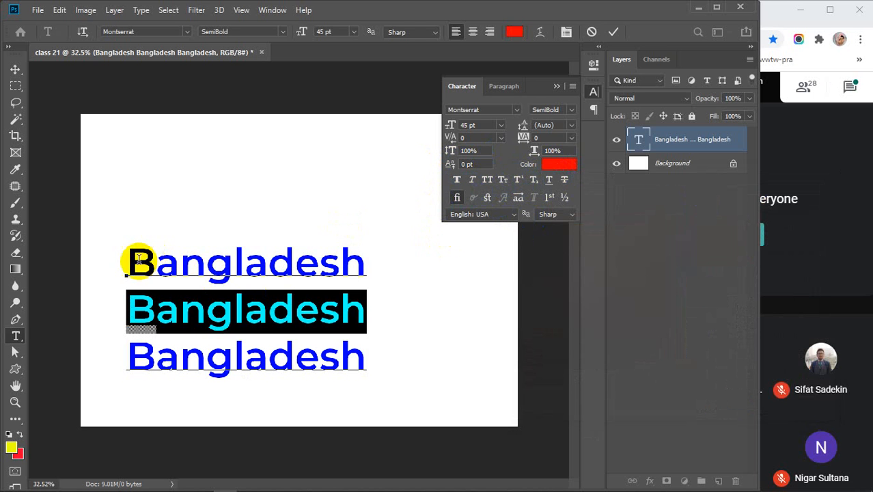
Step: Select all three "Bangladesh" lines and switch Faux Bold on and back off
drag(131, 259, 372, 362)
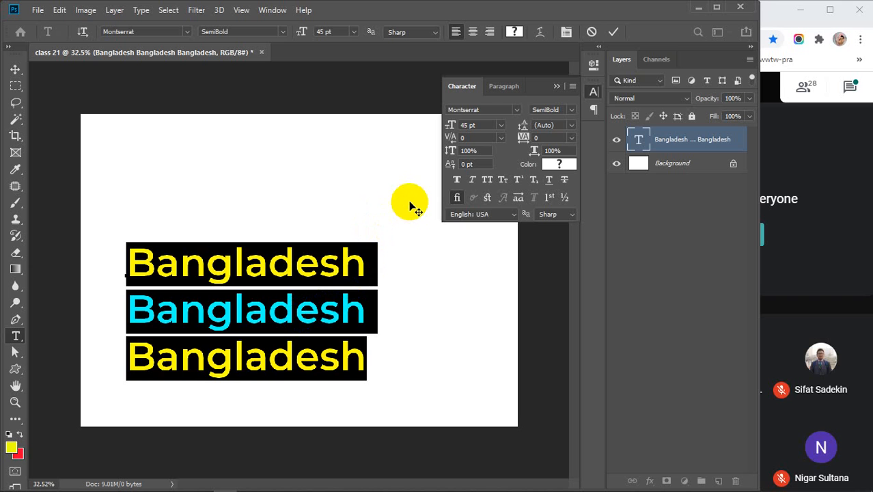
click(457, 181)
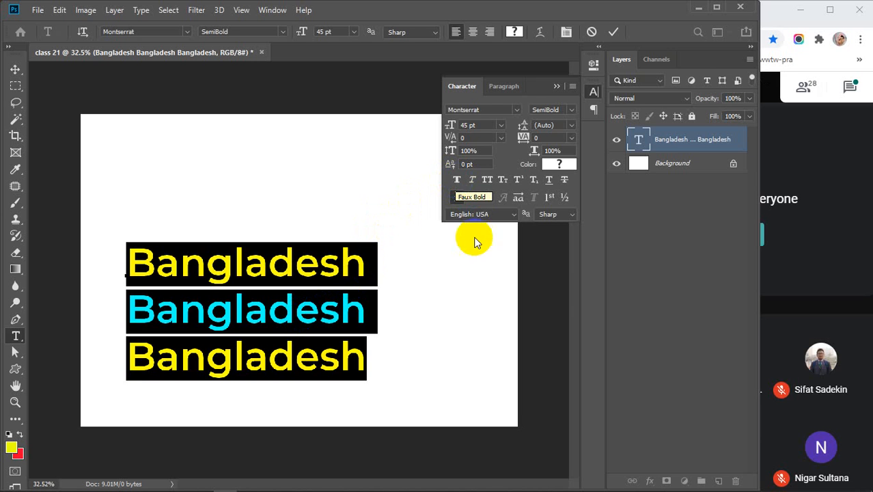
click(456, 180)
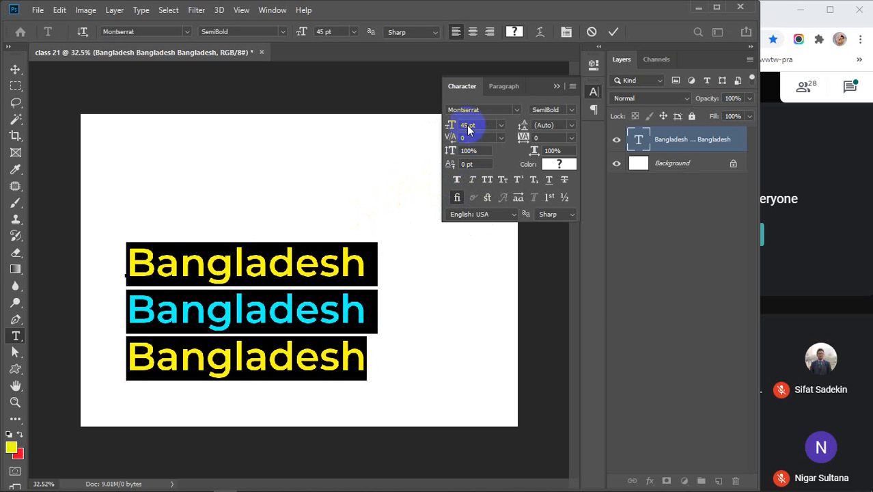
Step: Set the three selected lines' font style to Black, and switch Faux Bold on and off to compare the weight
click(571, 110)
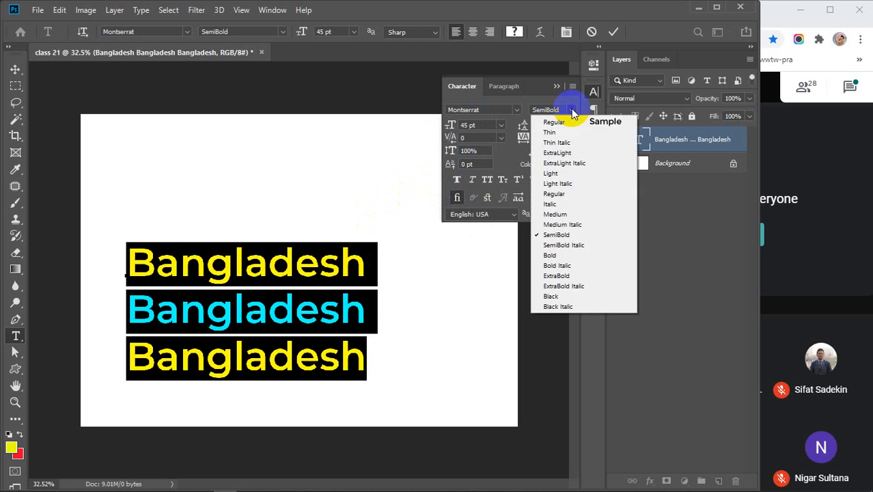
click(550, 297)
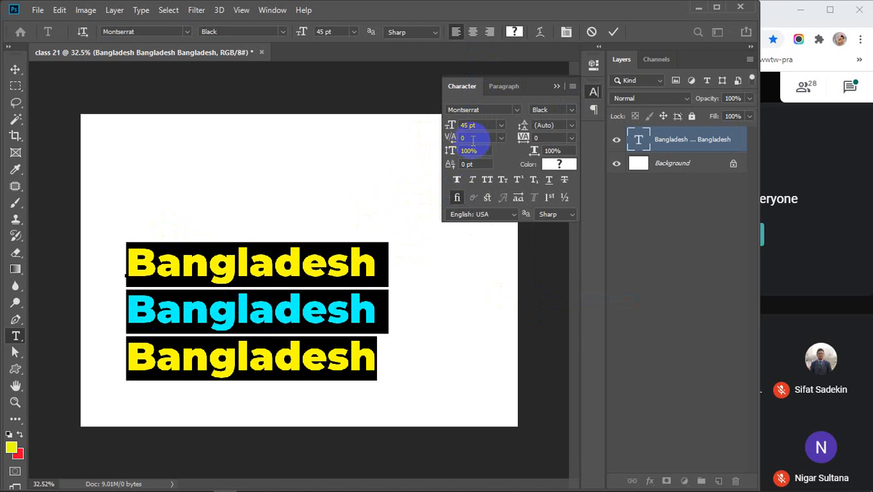
click(457, 181)
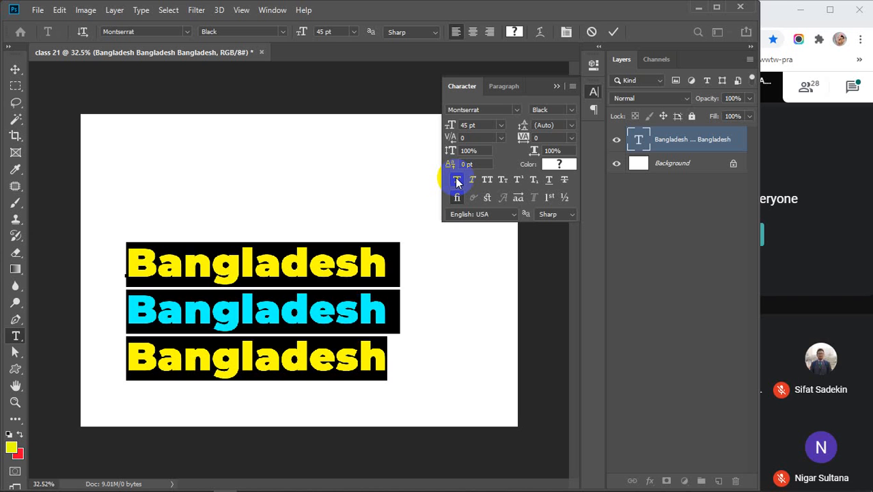
click(456, 180)
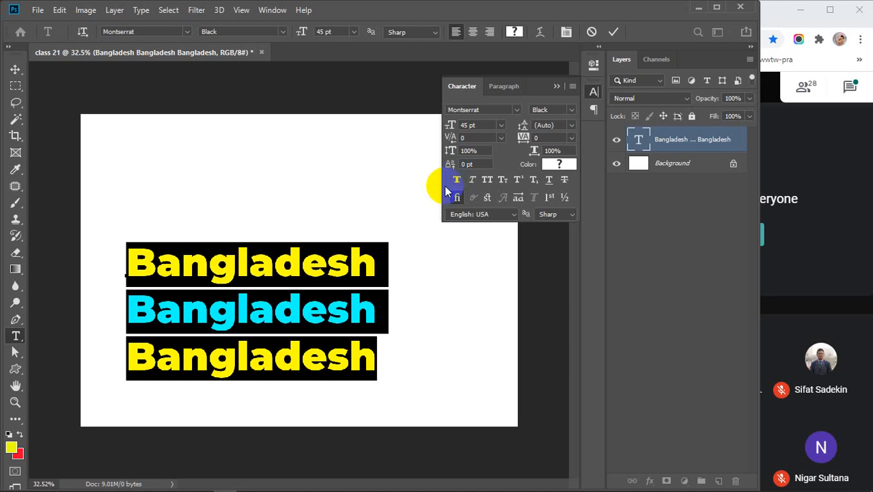
Step: Set the three selected lines' font style to Medium, and switch Faux Bold on and back off
click(574, 116)
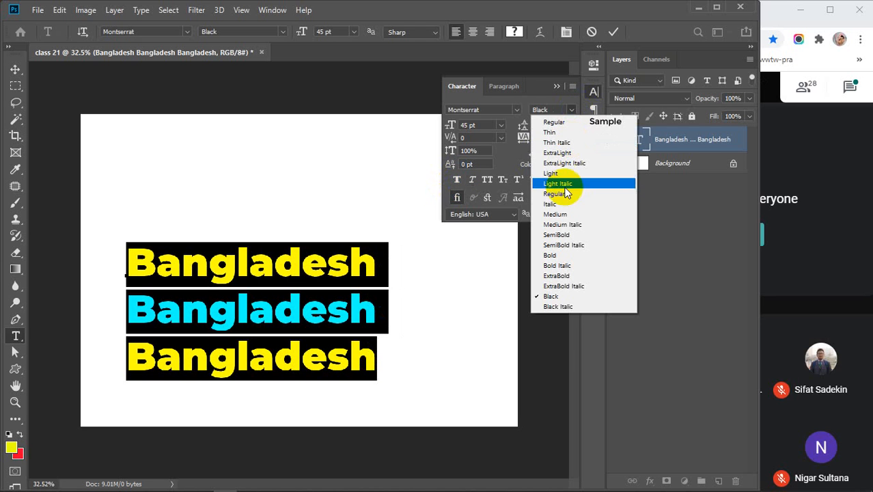
click(558, 216)
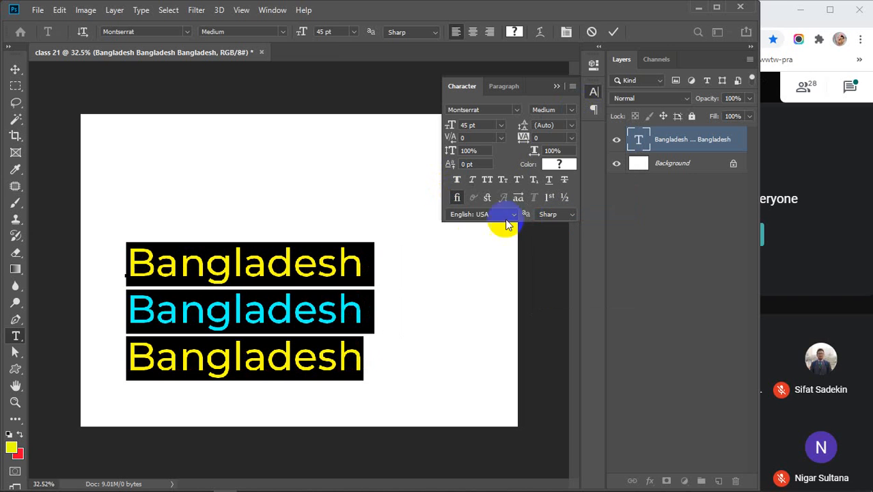
click(456, 183)
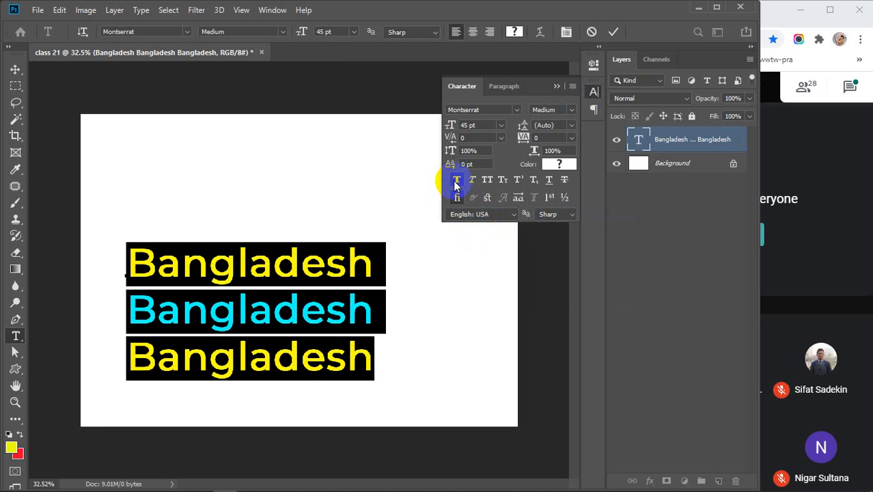
click(456, 181)
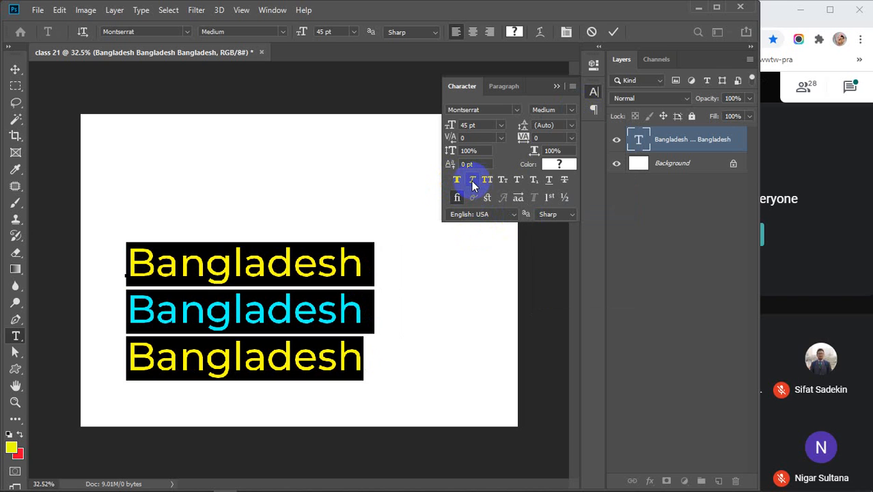
Step: Apply and remove Faux Italic on the three selected lines, and do the same with All Caps
click(472, 182)
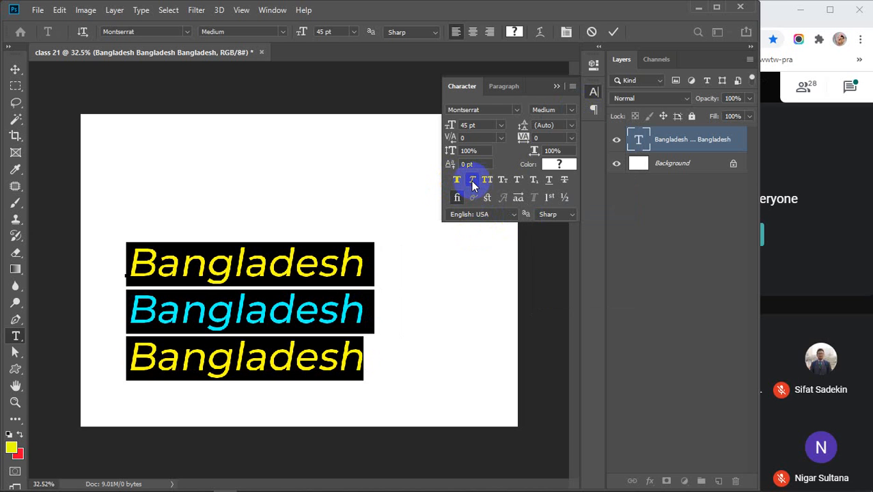
click(472, 182)
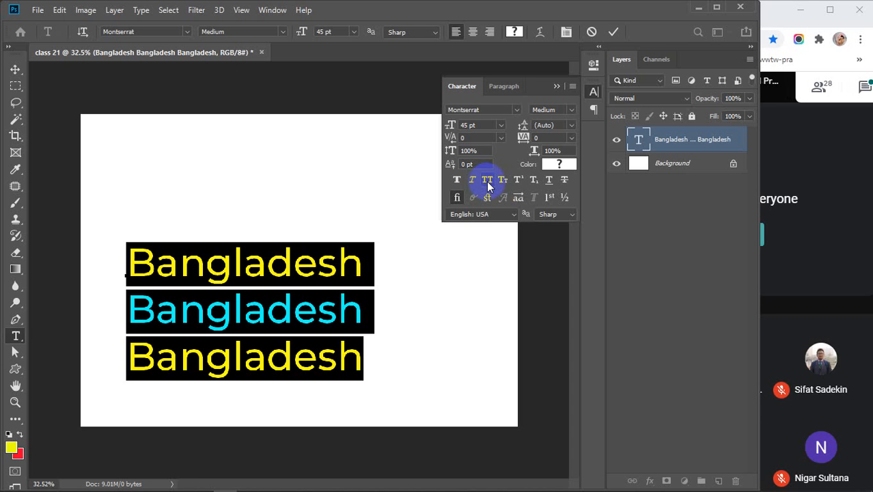
click(487, 183)
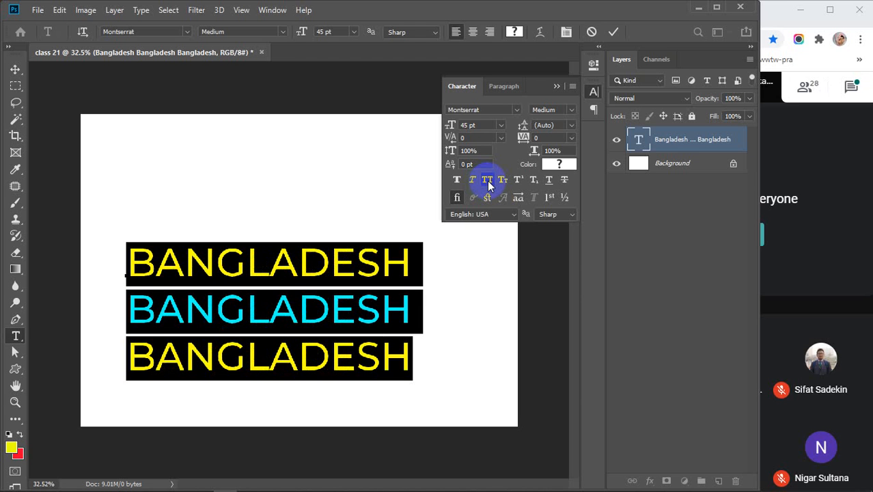
click(488, 183)
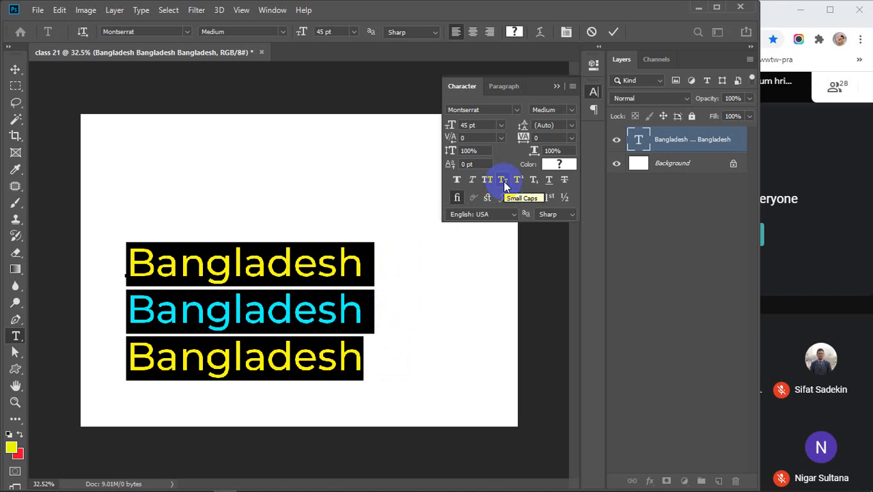
Step: Compare Small Caps with All Caps on the three selected lines, switching each one on and back off
click(503, 181)
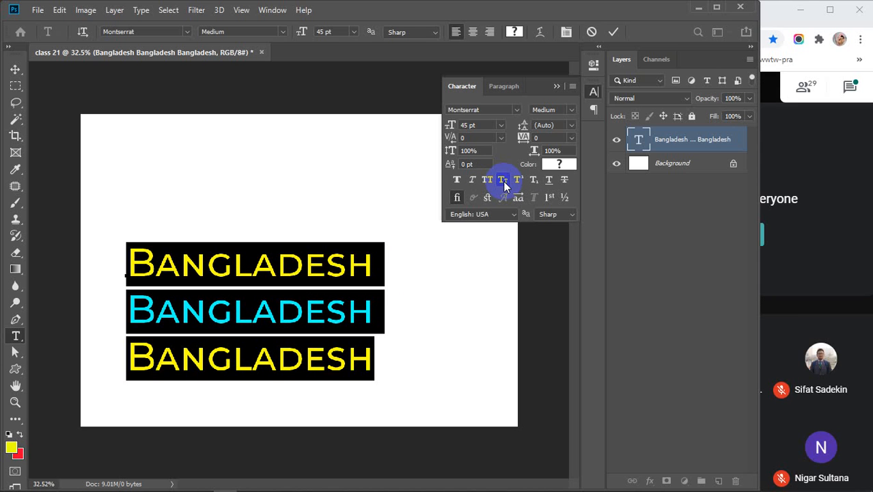
click(502, 181)
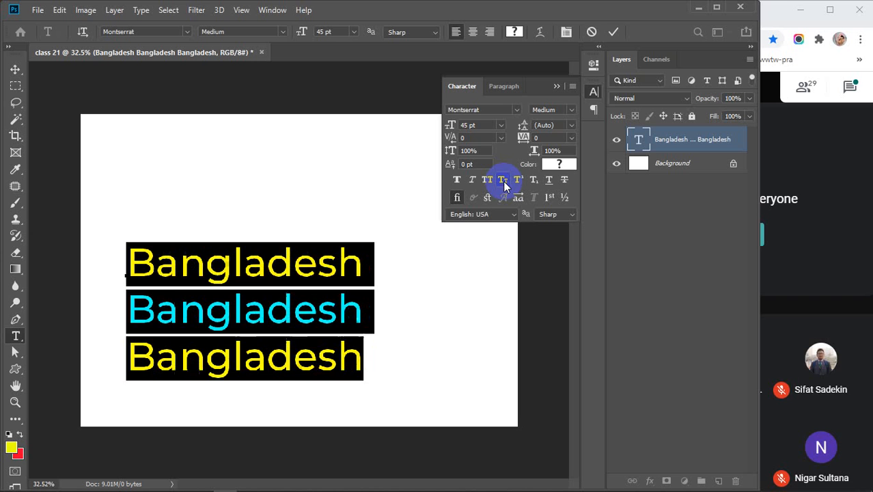
click(487, 181)
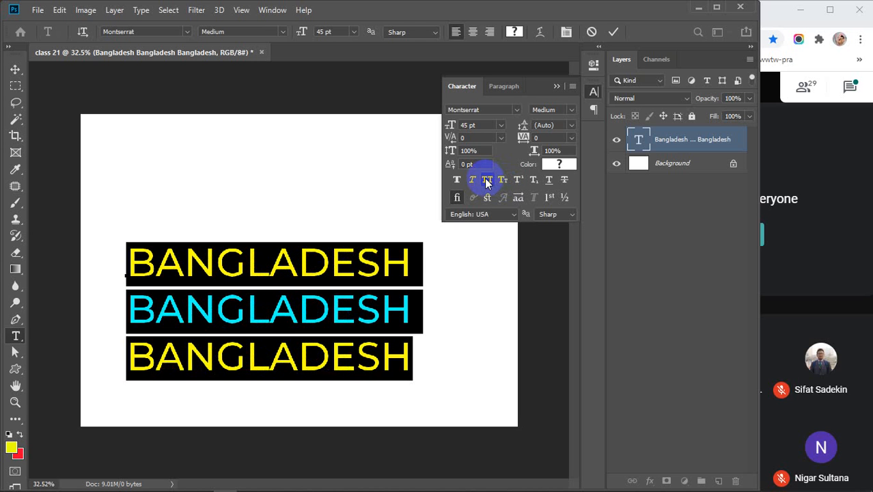
click(487, 181)
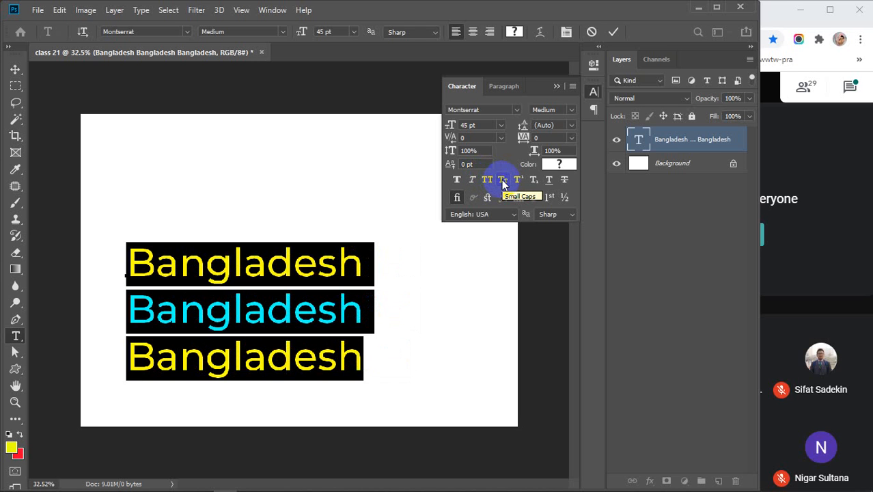
click(503, 182)
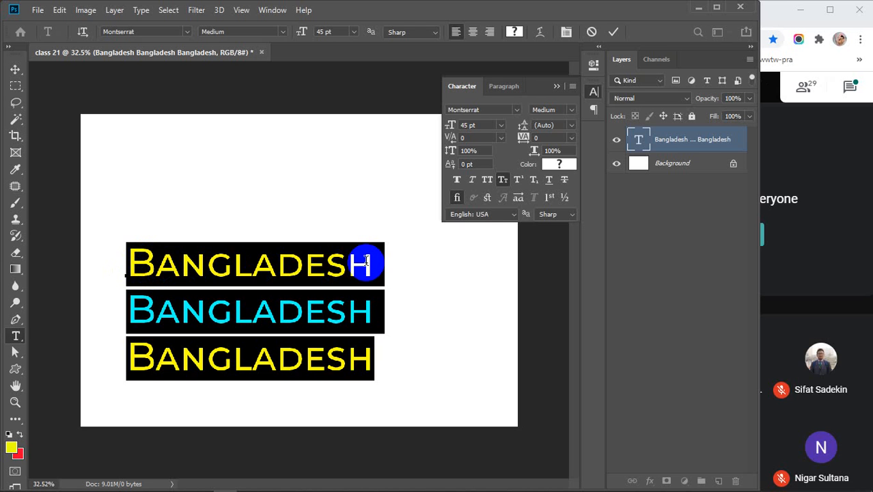
click(502, 179)
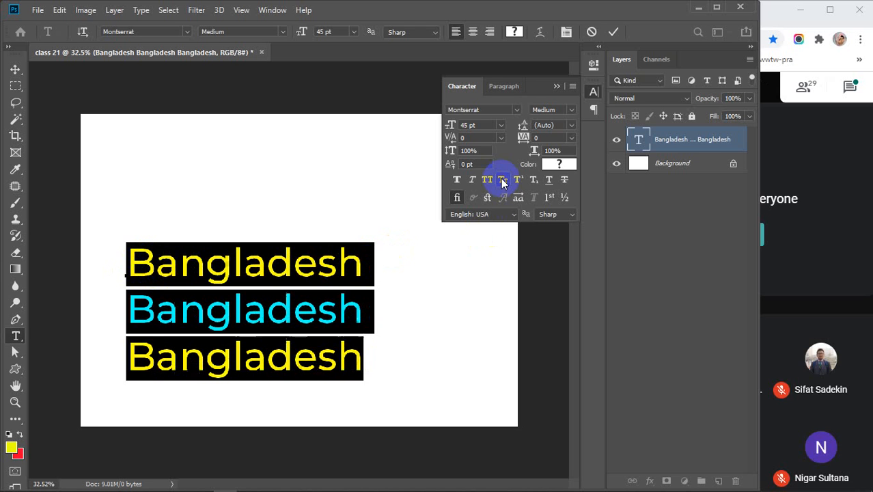
Step: Commit the text edits and move the three-line "Bangladesh" block up to the canvas's upper edge
click(613, 32)
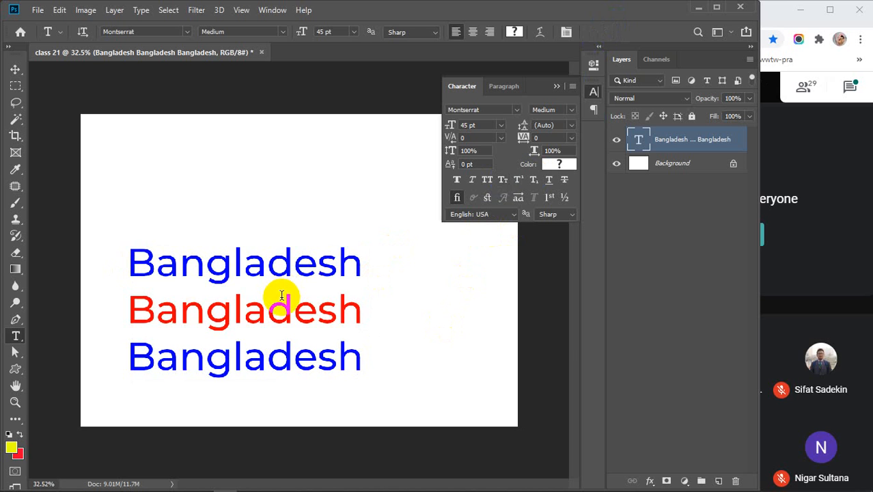
key(v)
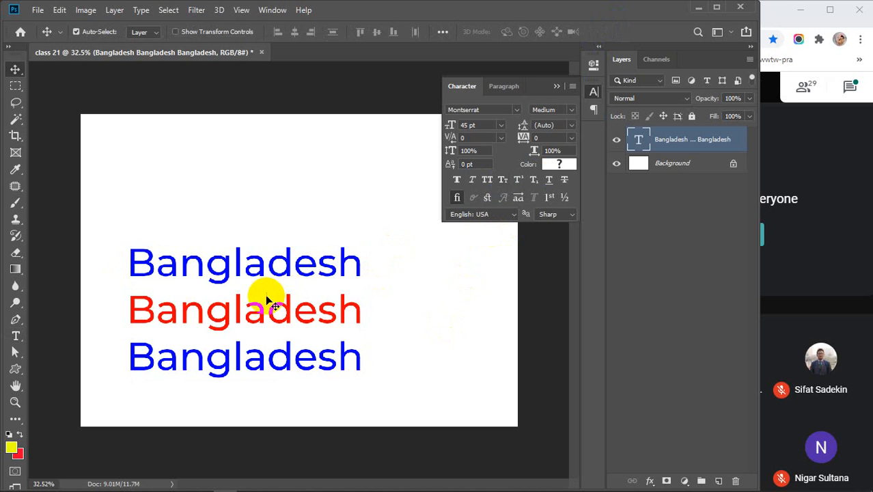
drag(252, 266, 256, 137)
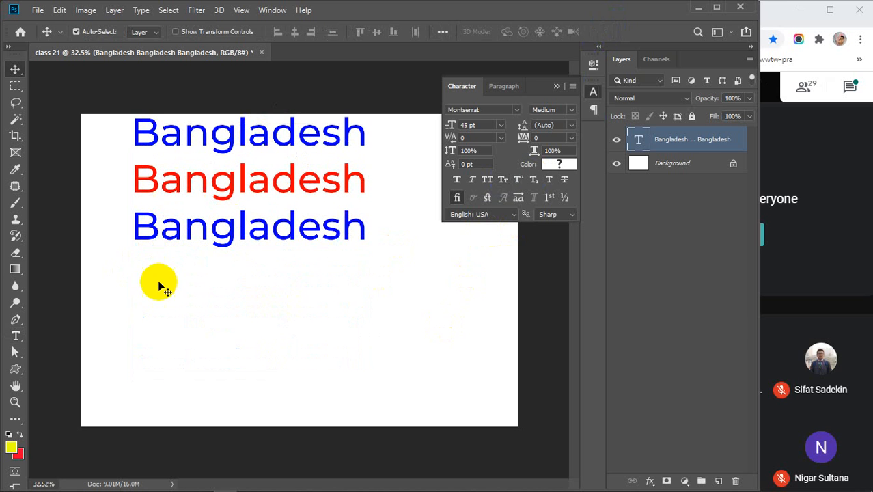
Step: Set the font size of the three-line "Bangladesh" text layer to 18 pt
click(16, 335)
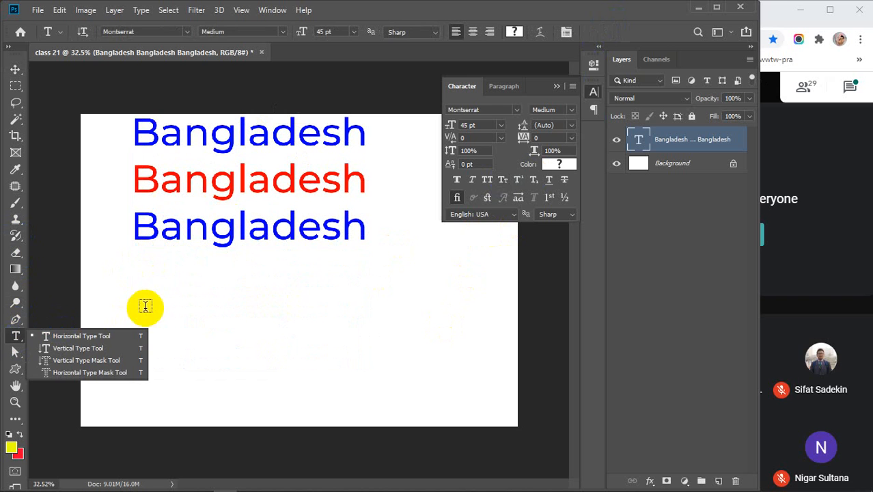
click(500, 127)
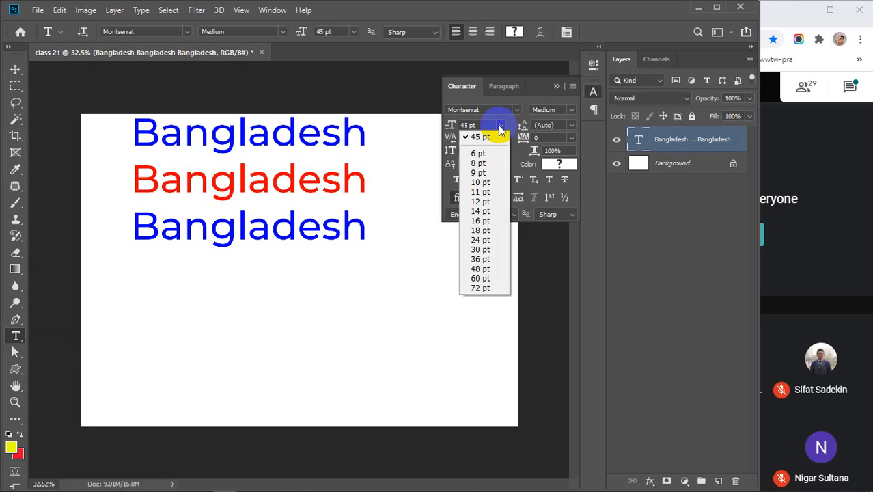
click(481, 230)
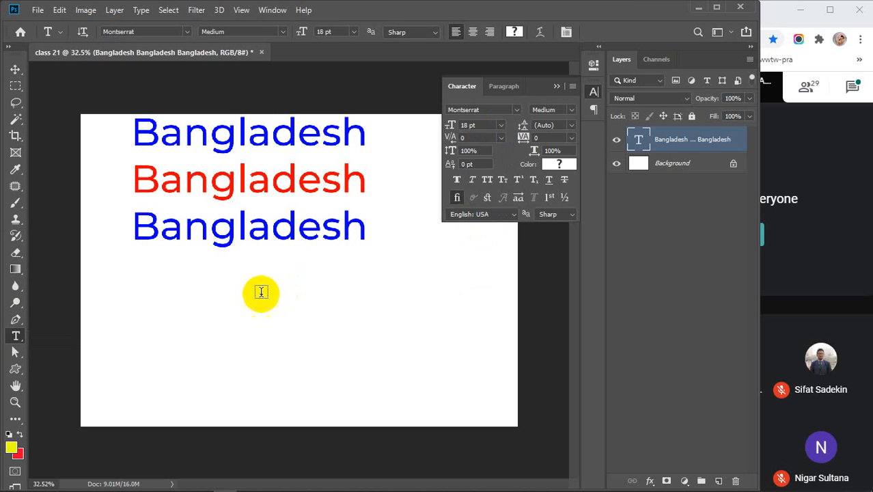
Step: Add a new text layer reading "(a-b)2=a2-2ab+b2" below the "Bangladesh" block and commit it
click(134, 305)
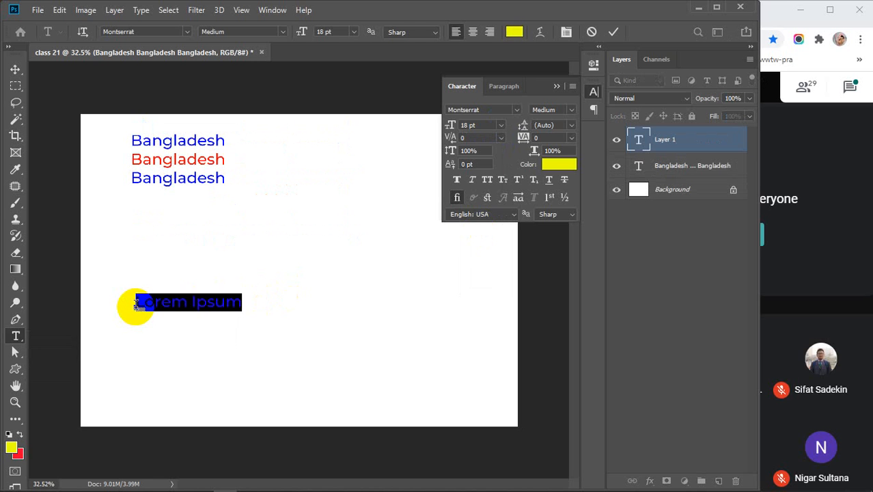
key(BackSpace)
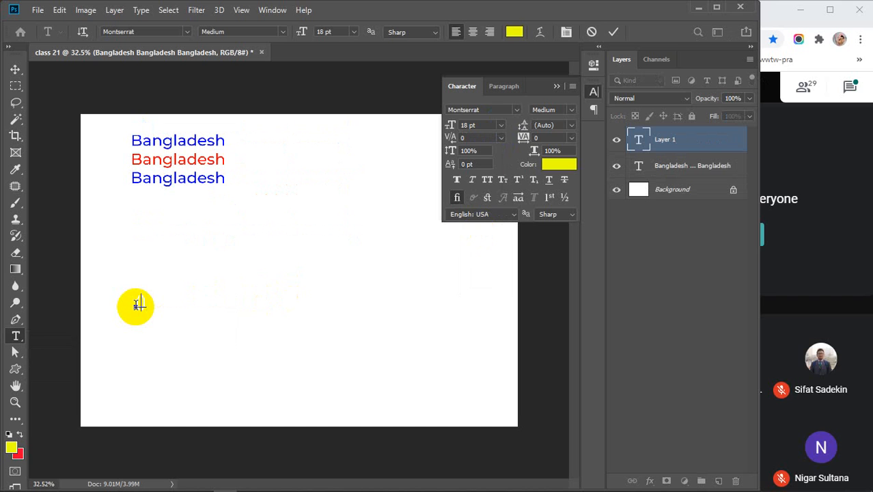
text(fas)
text())
key(BackSpace)
text(b)2=a2)
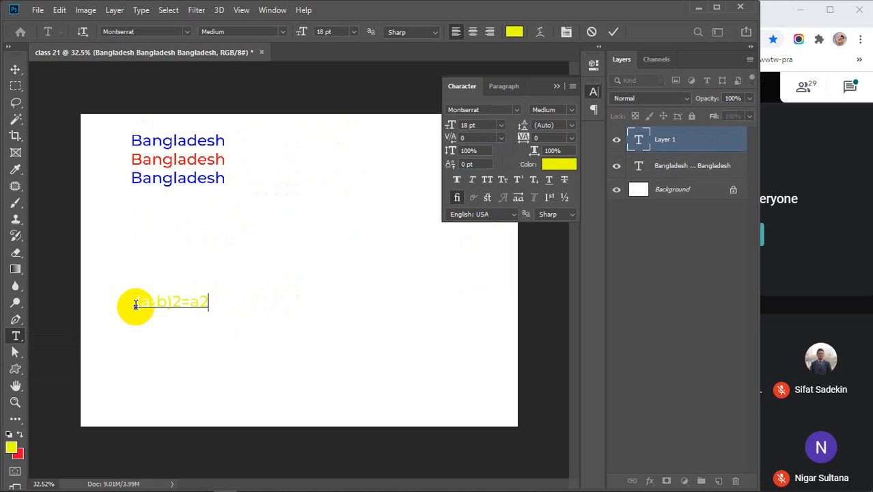
text(+2ab+b)
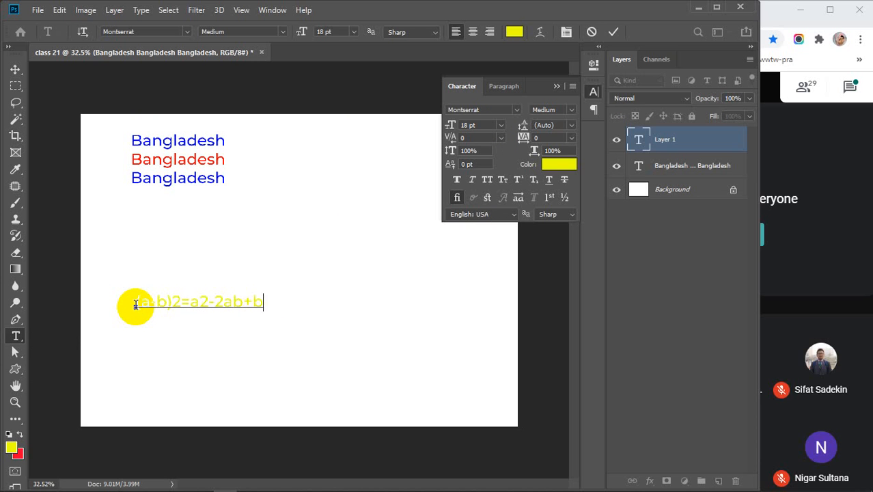
text(2)
key(ctrl+Return)
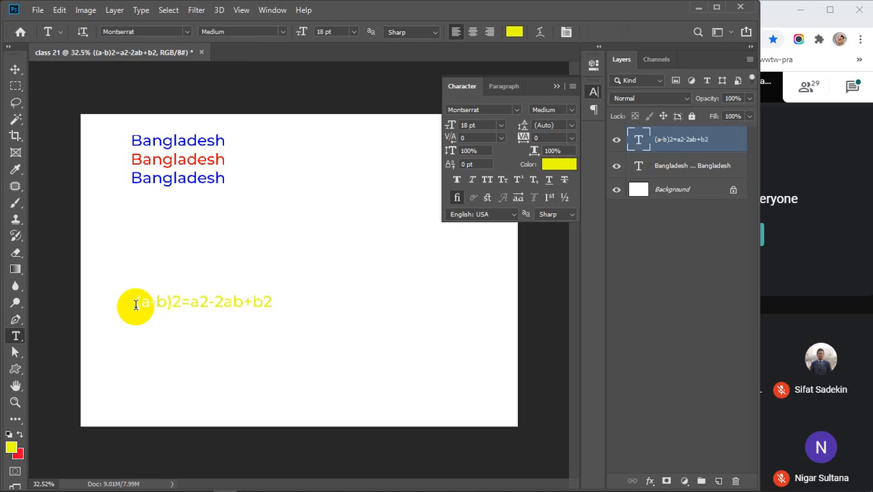
key(o)
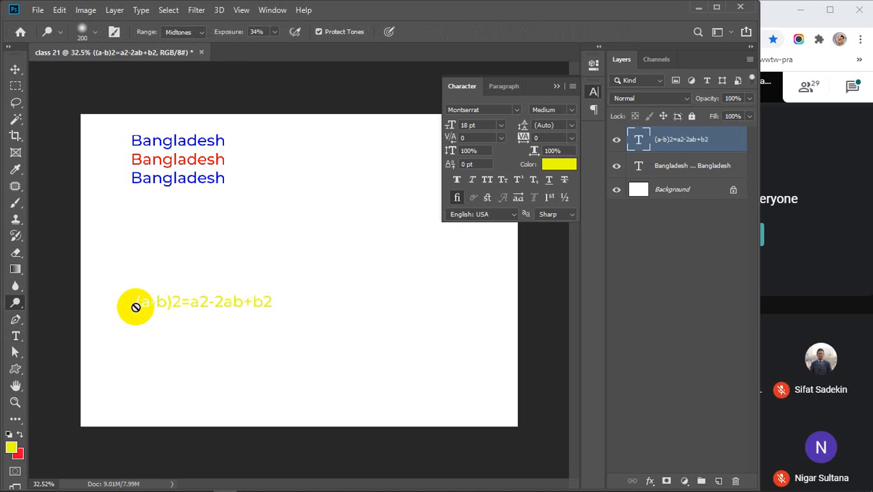
key(g)
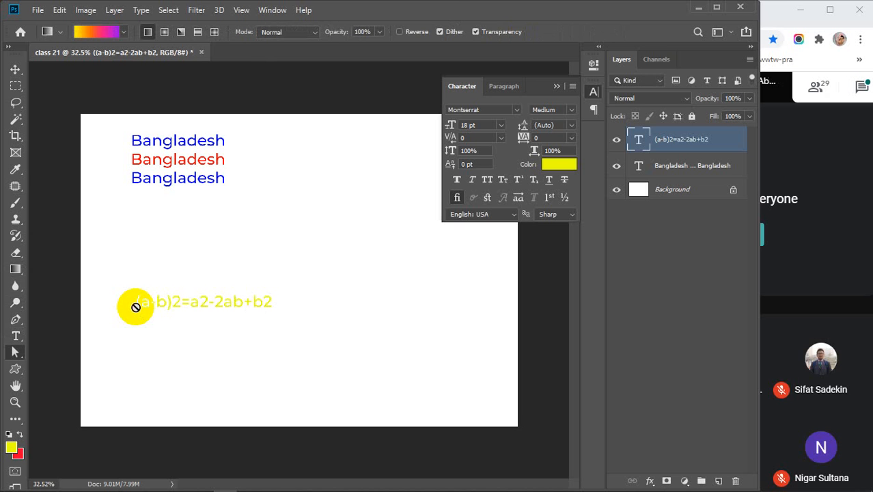
key(b)
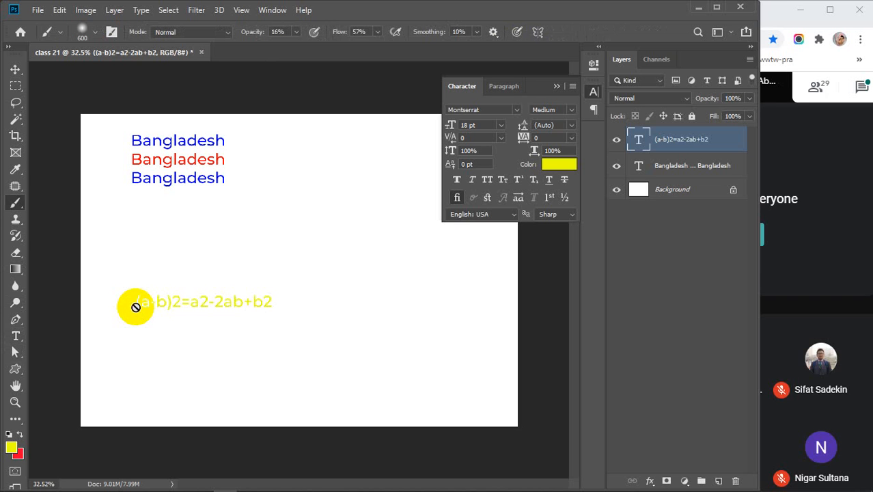
Step: Add a second line reading "logab=loga+logb" below the formula in its text layer
click(16, 335)
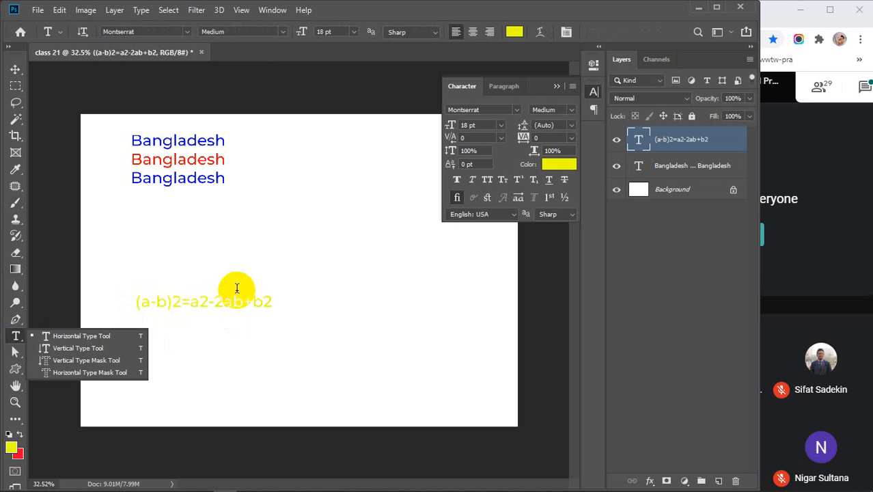
click(269, 300)
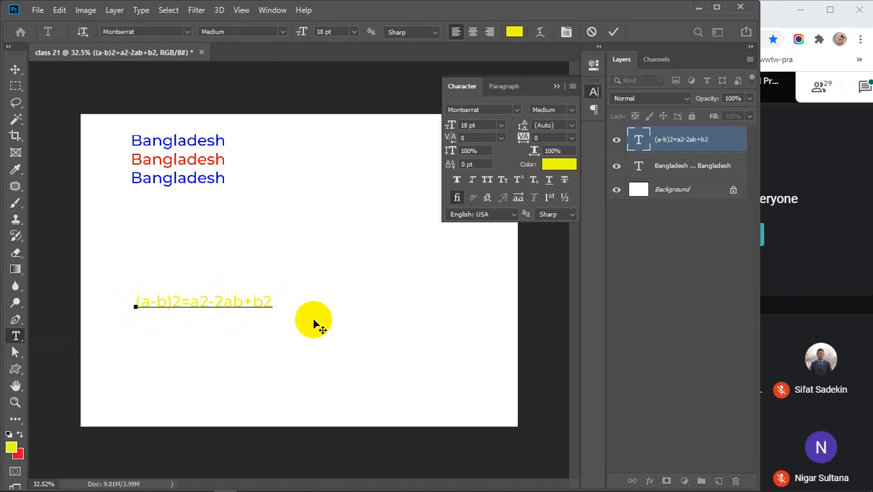
key(Return)
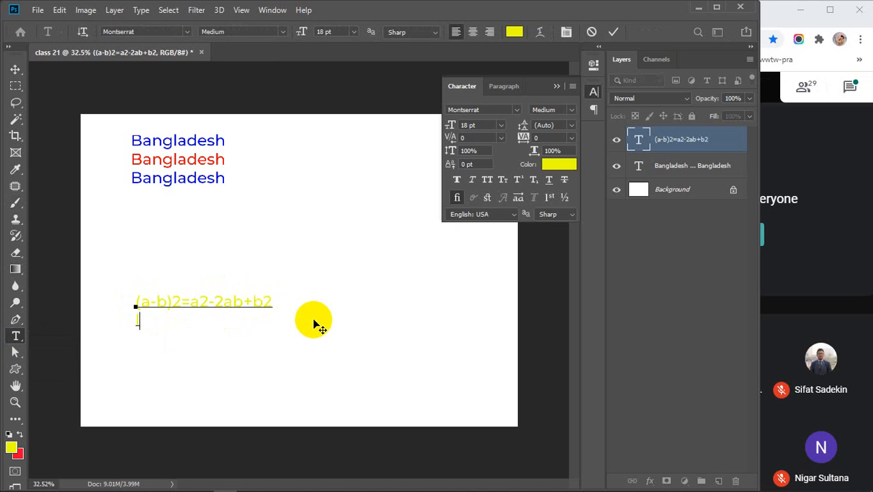
text(logab=)
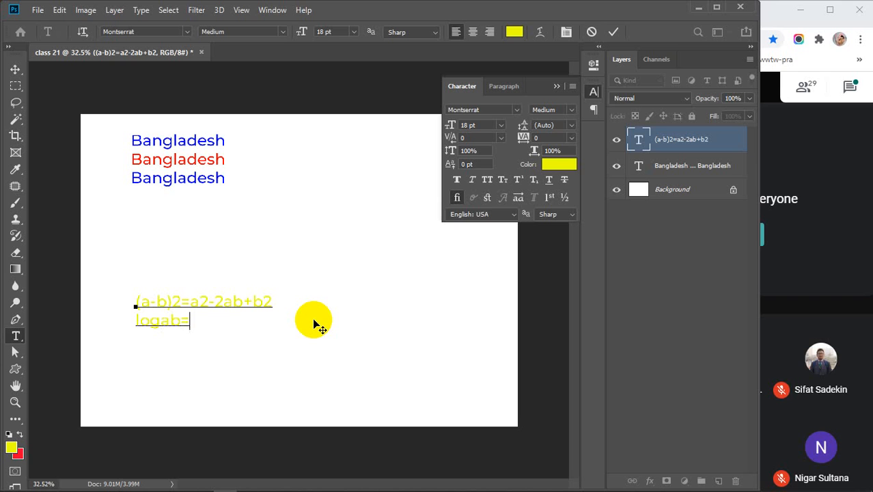
text(loga)
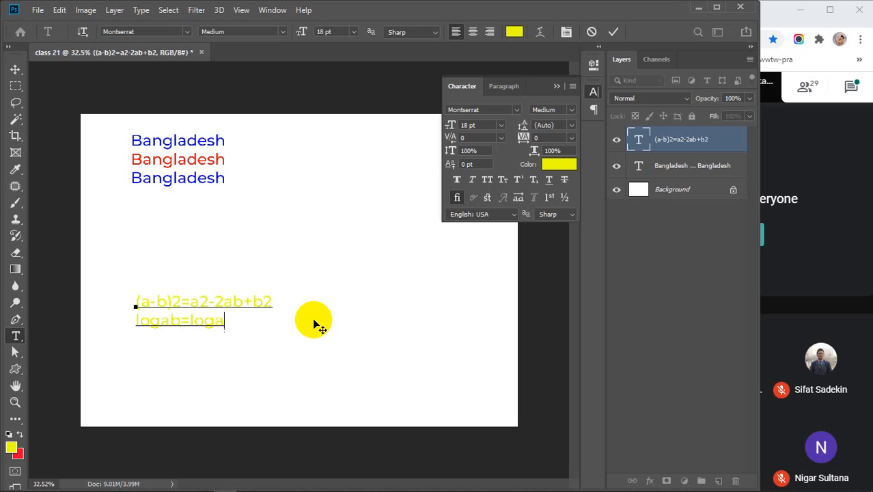
text(+logb)
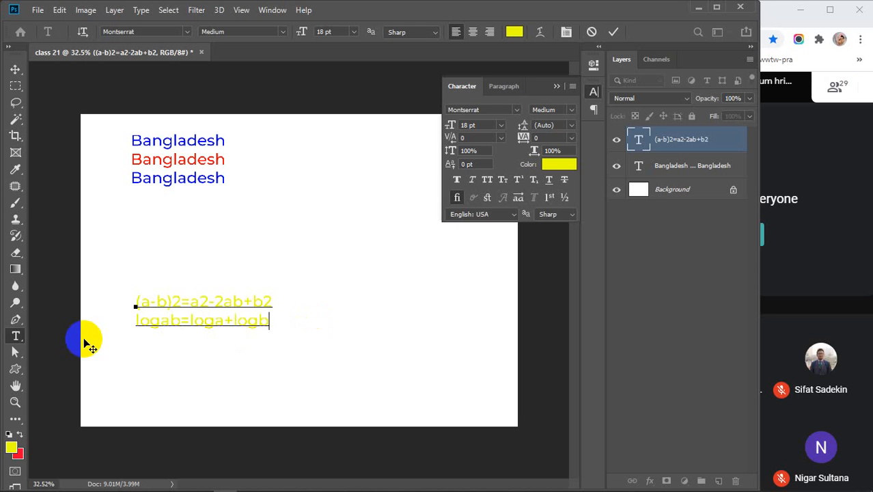
Step: Recolor both formula lines to red ff0000 and set their font size to 35 pt
drag(136, 302, 286, 345)
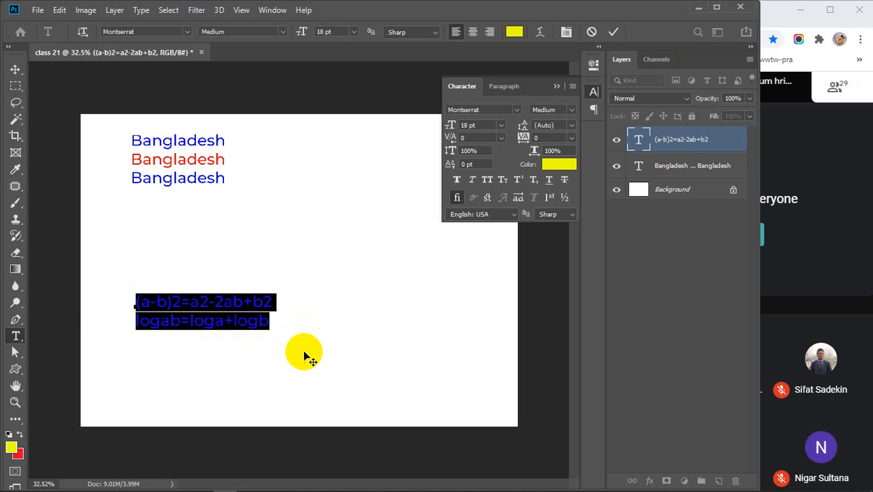
click(559, 164)
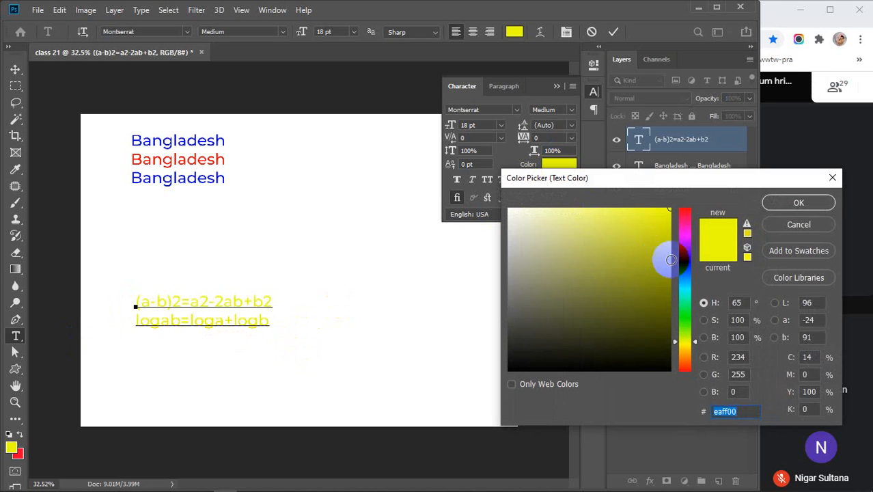
drag(682, 290, 685, 186)
click(798, 203)
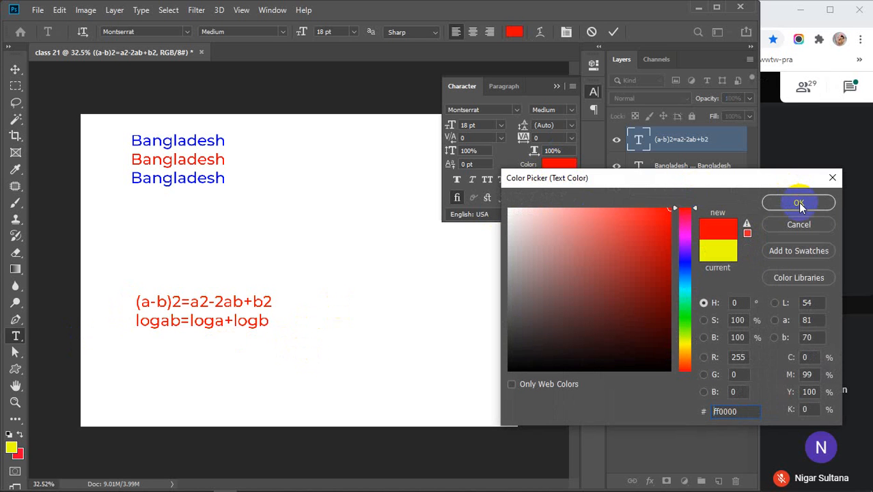
click(474, 129)
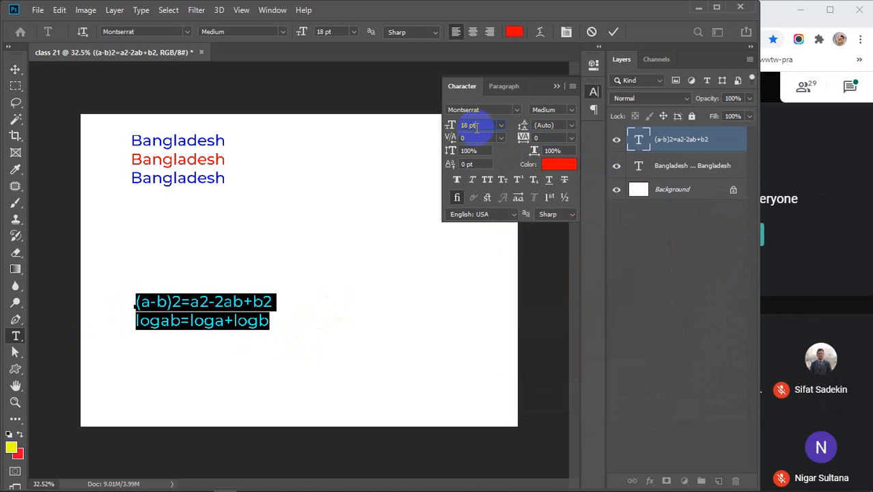
scroll(473, 129, up, 17)
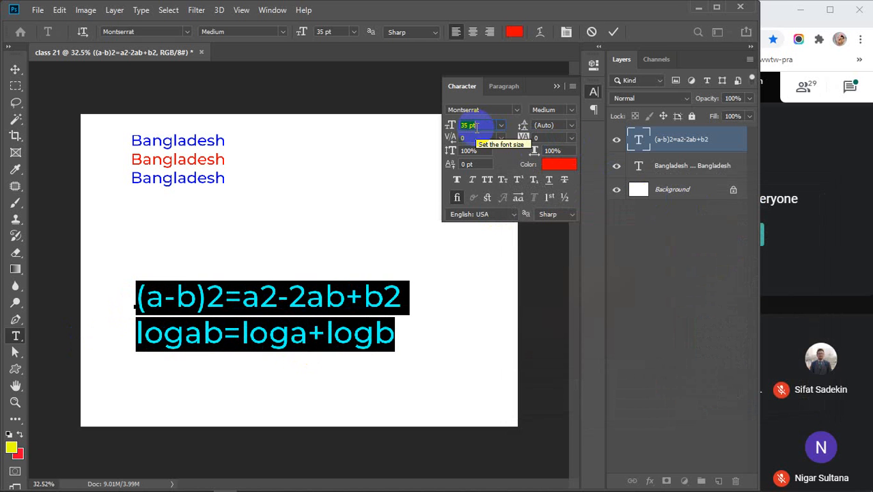
click(401, 332)
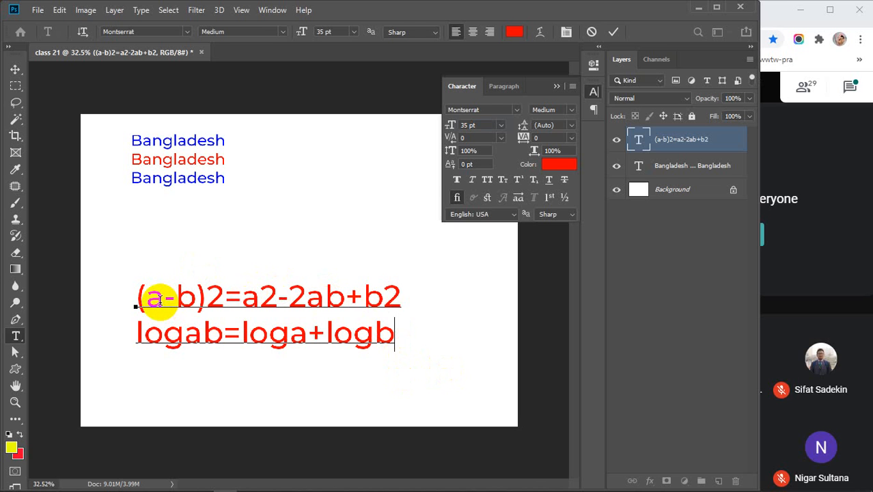
Step: Apply Superscript to the exponent 2 after "(a-b)", after "a" and after the final "b" in the first formula line
drag(208, 299, 218, 299)
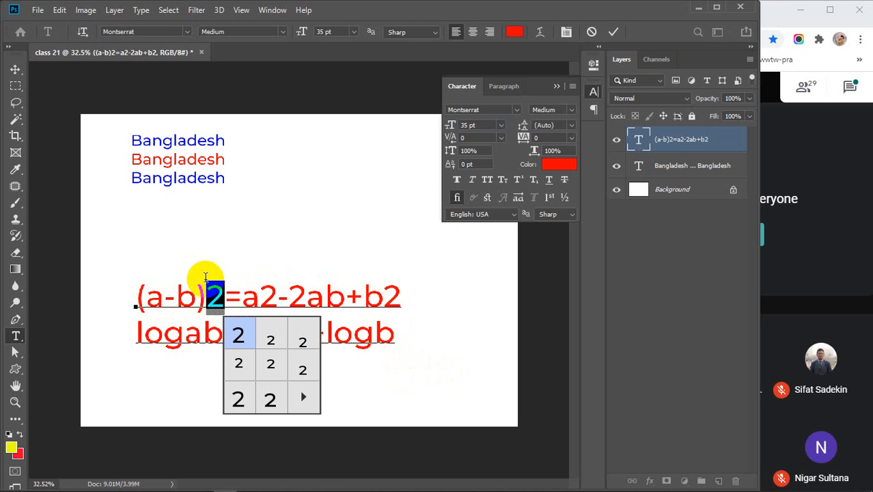
click(164, 296)
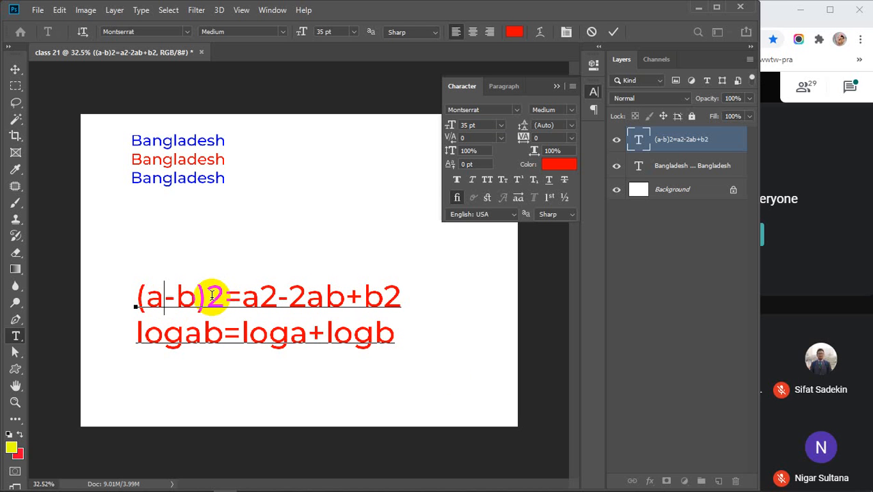
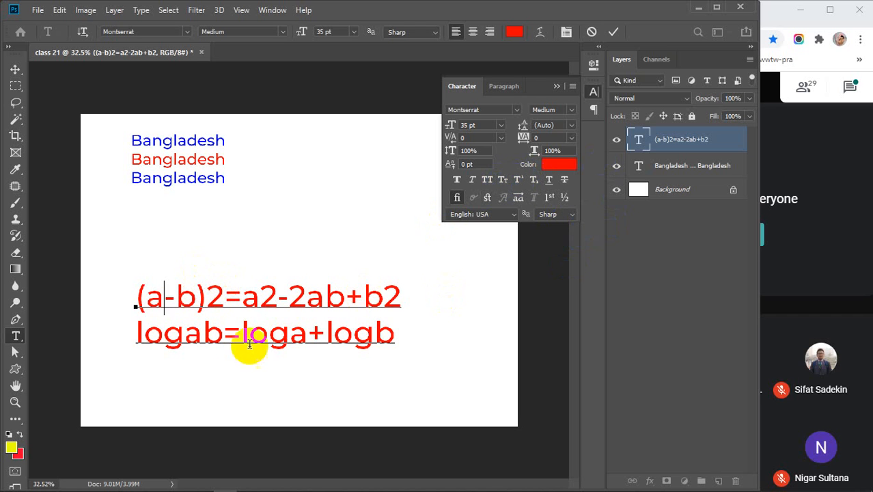
drag(206, 296, 221, 296)
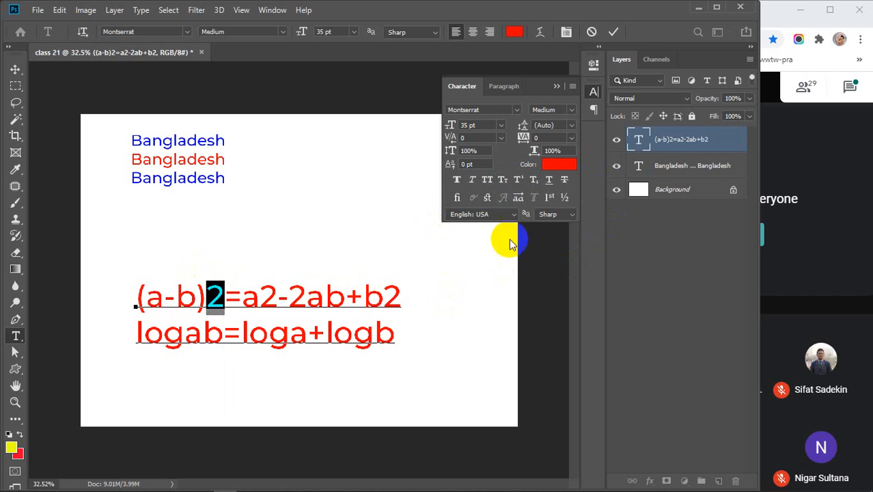
click(518, 180)
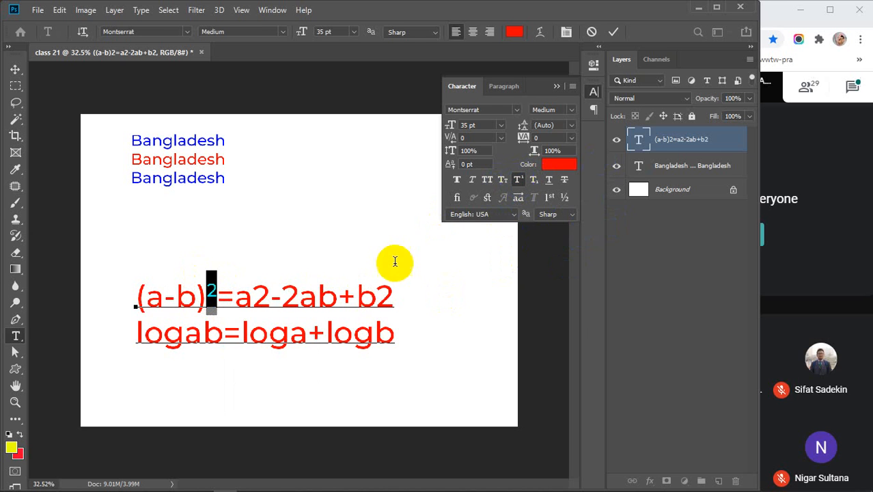
click(253, 295)
drag(253, 295, 270, 295)
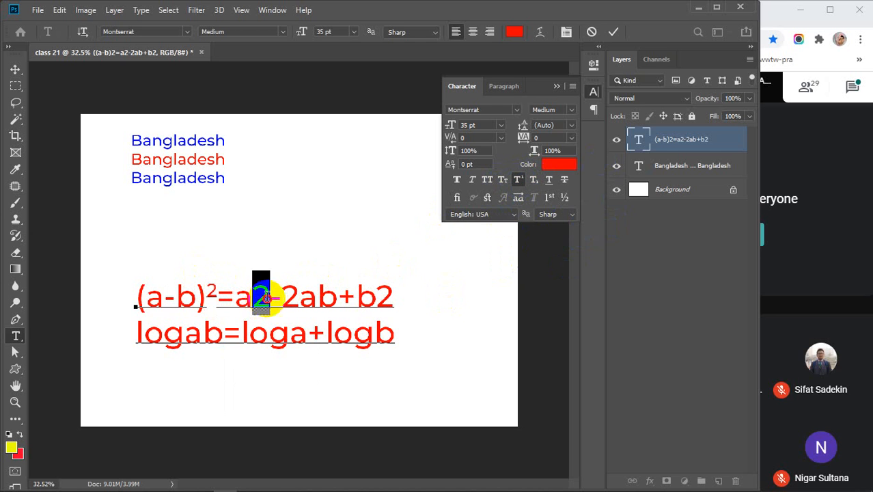
click(518, 180)
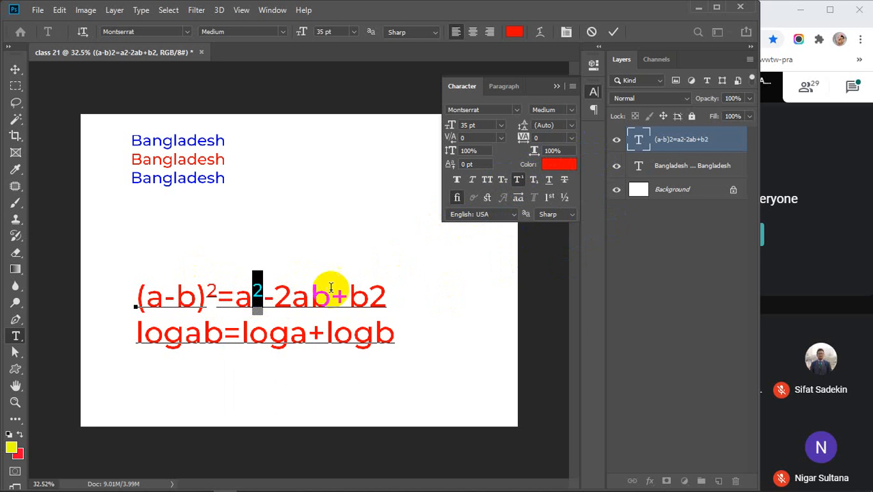
drag(368, 292, 388, 292)
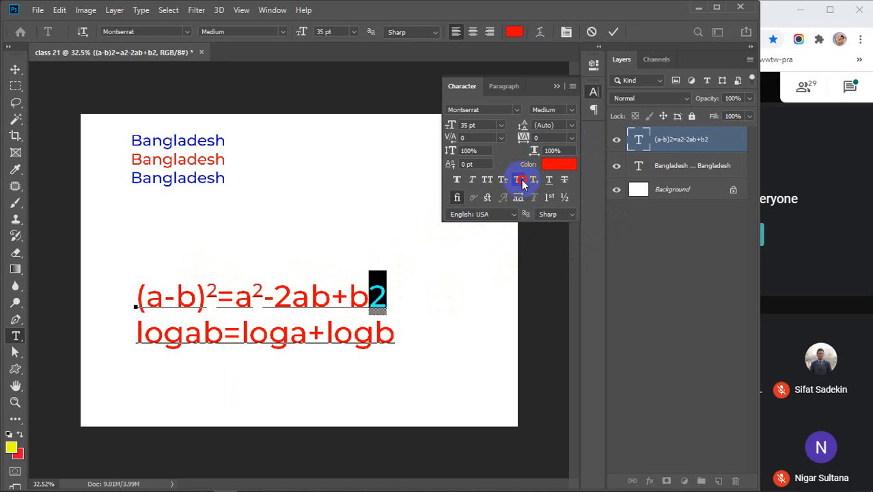
click(518, 180)
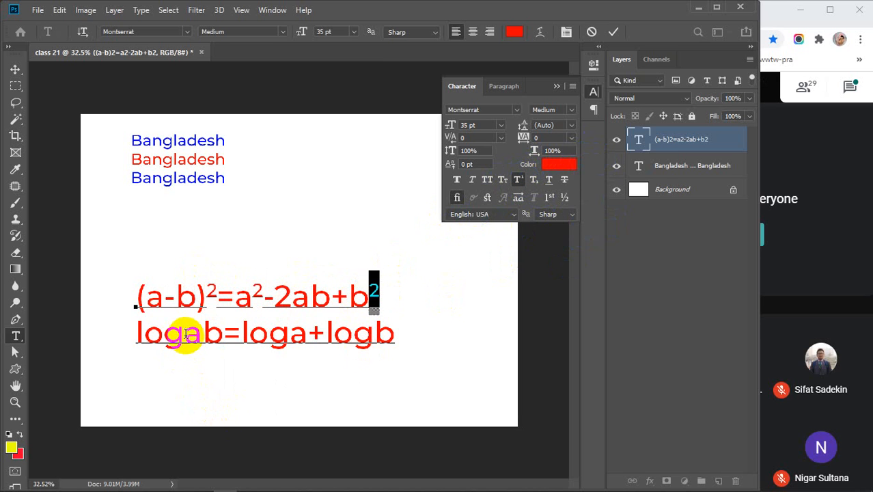
Step: Apply Subscript to "ab", "a" and "b" after each "log" in the second formula line and commit the text
drag(185, 333, 214, 334)
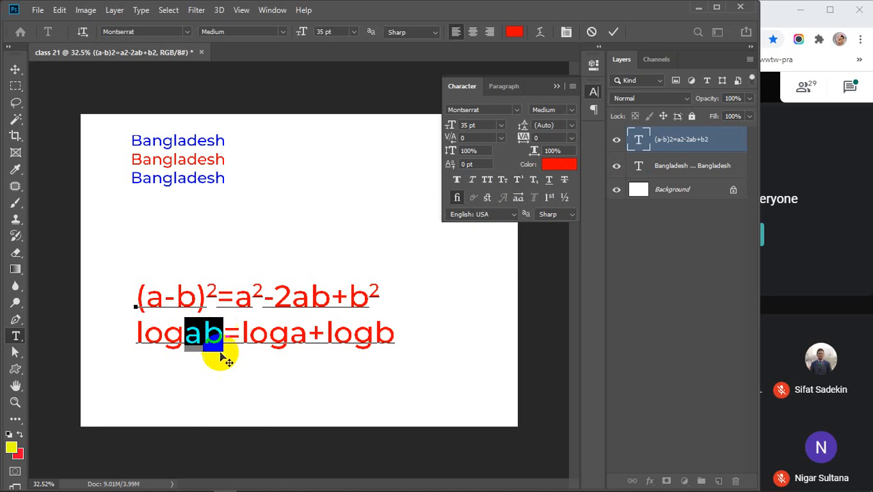
click(534, 179)
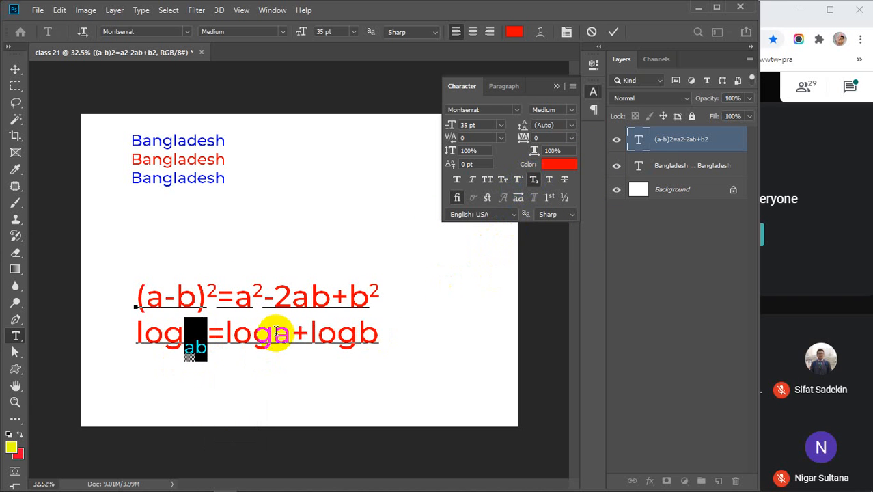
drag(274, 332, 289, 333)
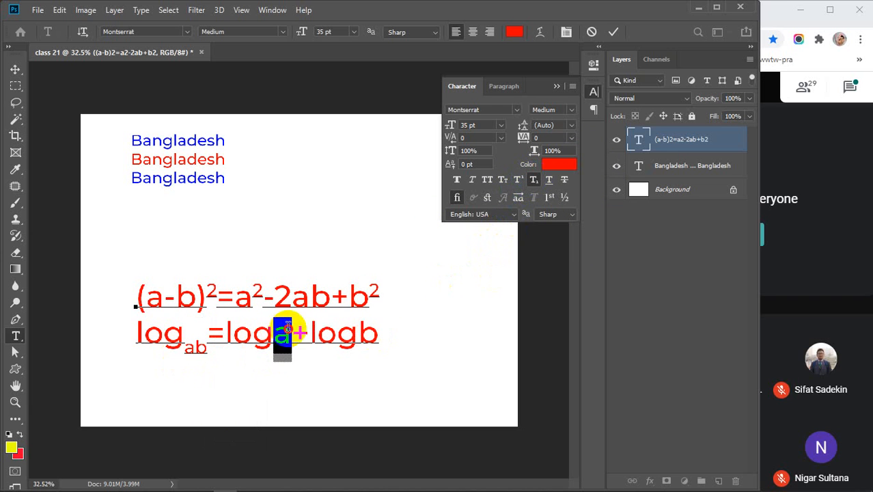
click(534, 179)
drag(349, 333, 369, 333)
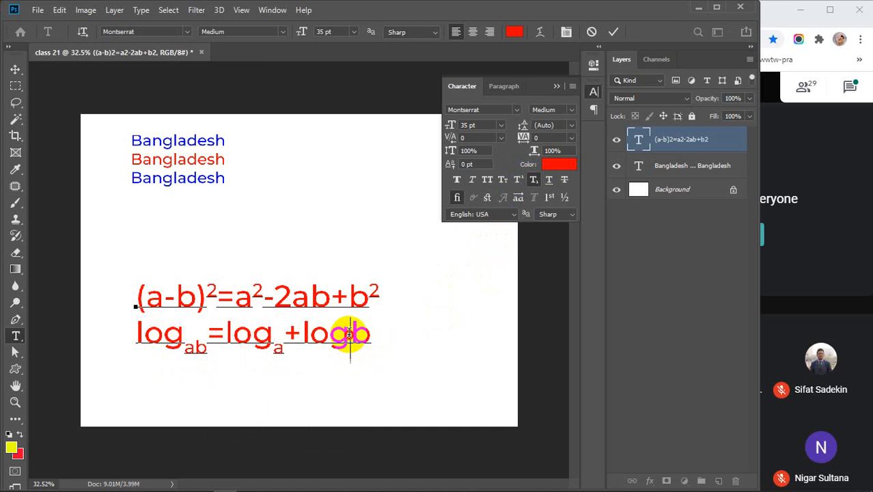
click(535, 179)
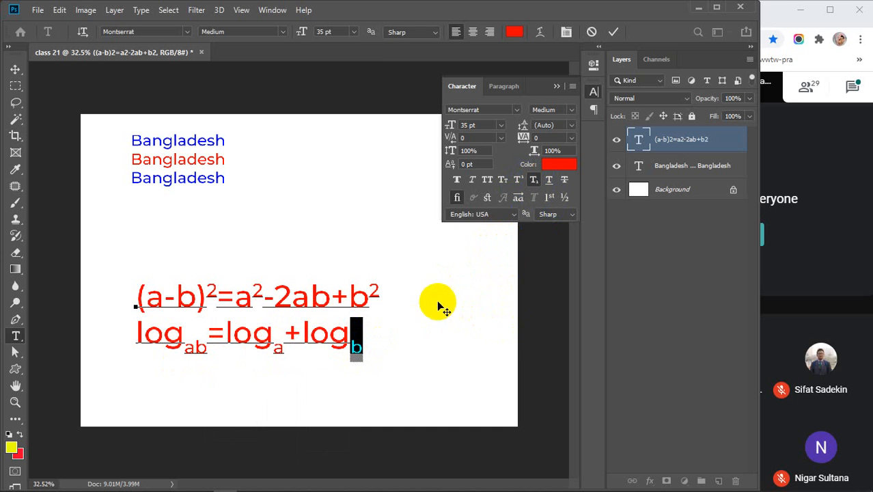
click(613, 32)
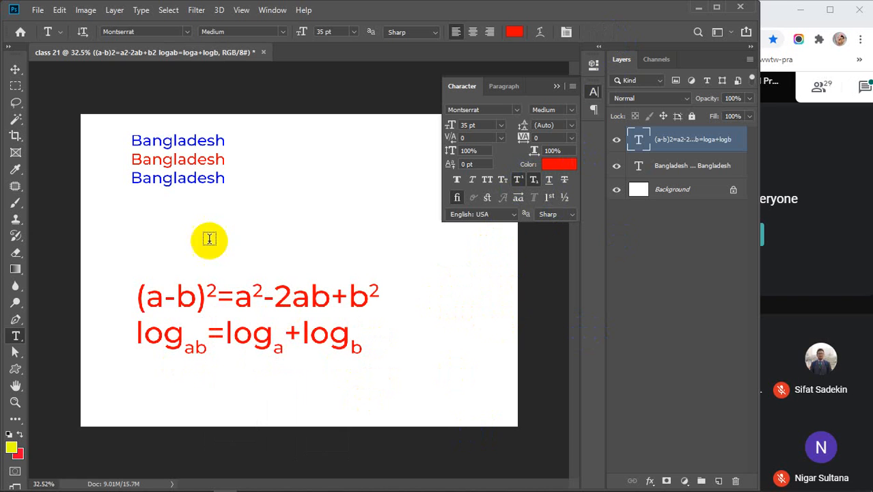
Step: Increase the font size of all three "Bangladesh" lines to 34 pt
drag(131, 141, 243, 188)
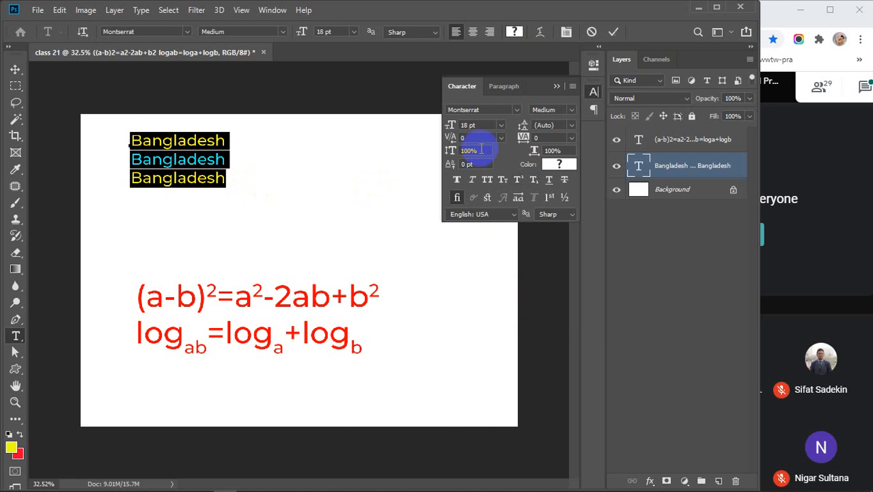
click(483, 123)
scroll(482, 124, up, 15)
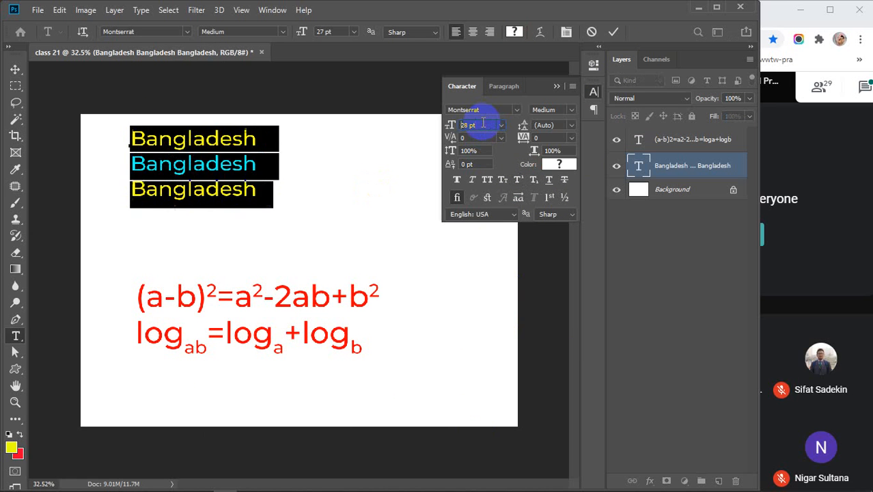
click(549, 184)
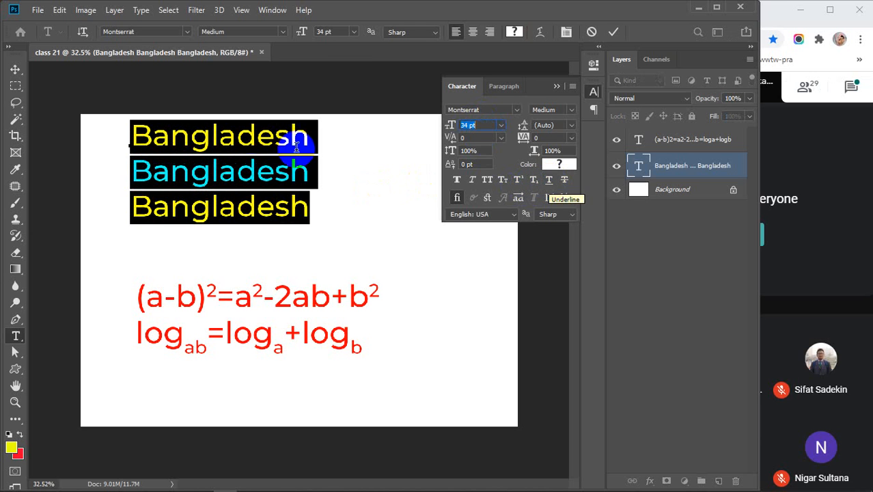
Step: Underline the first and third "Bangladesh" lines
click(224, 137)
drag(133, 137, 331, 140)
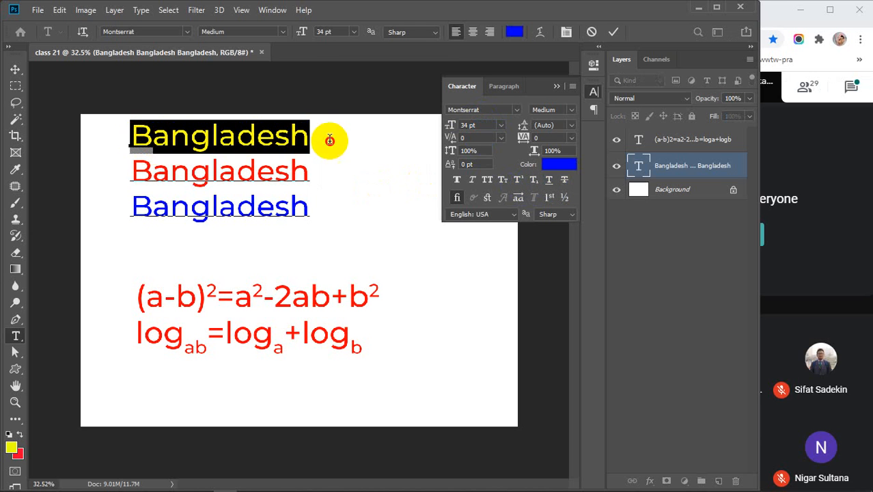
click(549, 184)
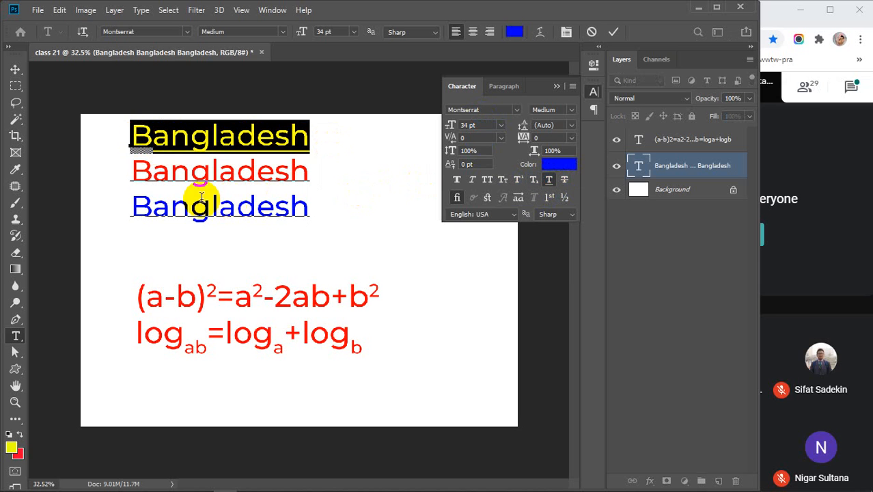
drag(130, 208, 390, 205)
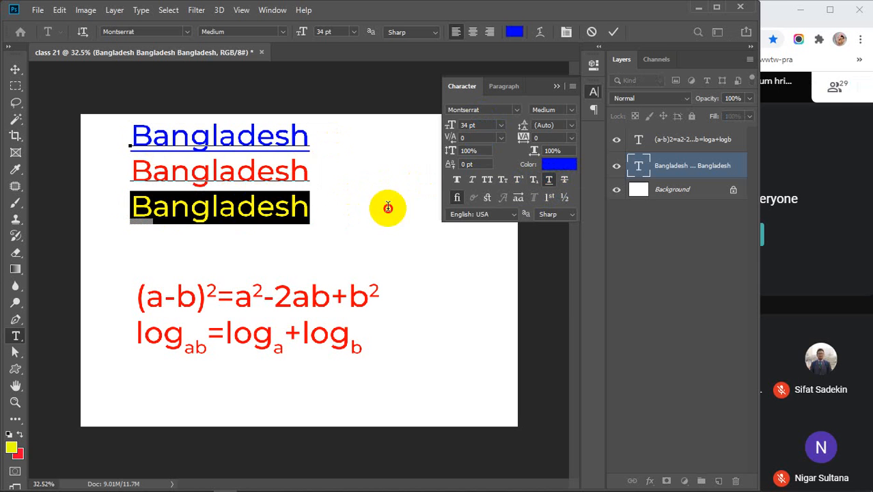
click(549, 180)
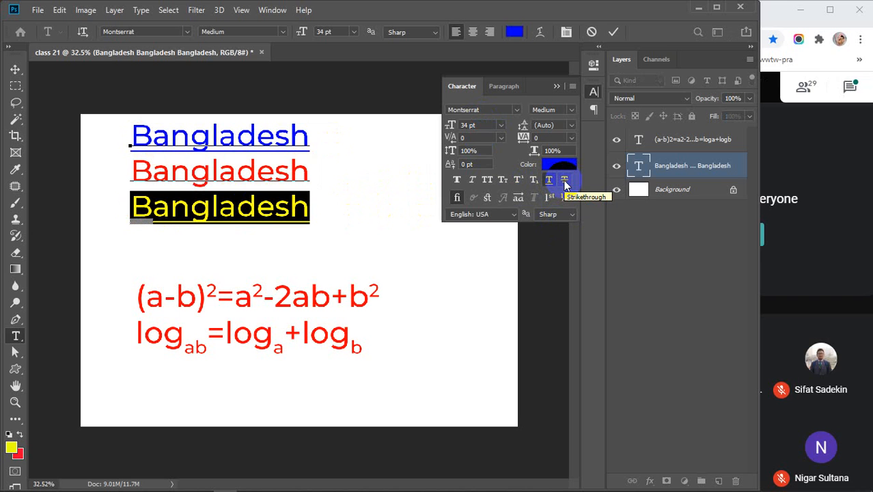
Step: Apply Strikethrough to the red middle "Bangladesh" line and commit the text edit
drag(132, 171, 375, 174)
click(563, 179)
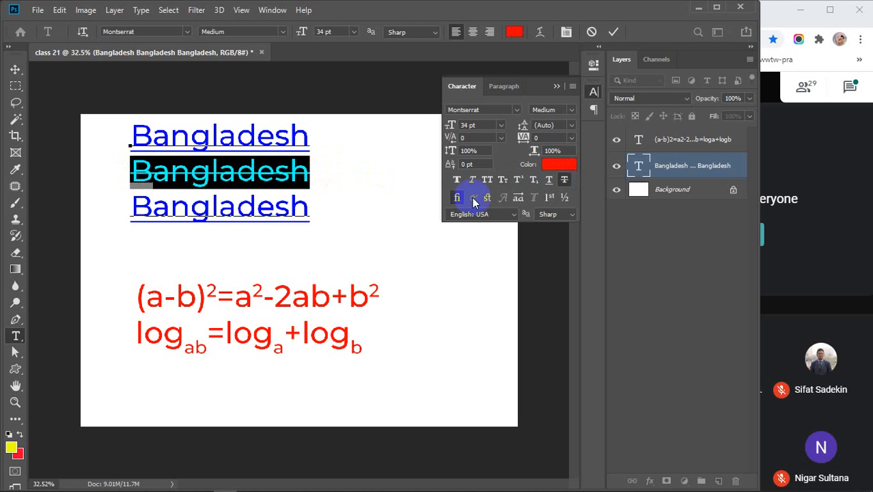
click(250, 208)
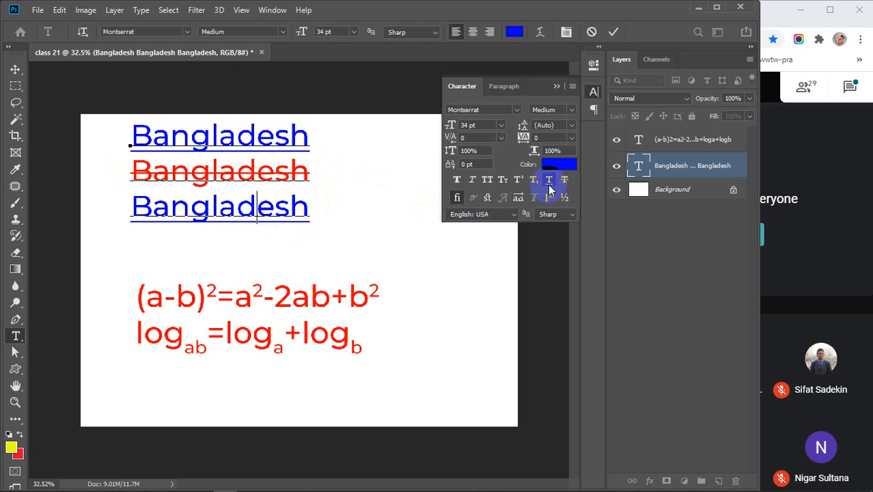
key(ctrl+Return)
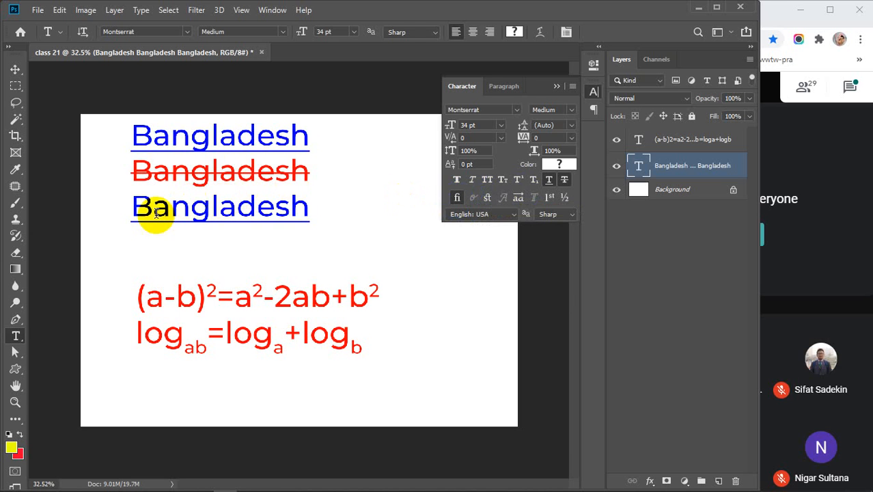
Step: Remove the underline and strikethrough from all three "Bangladesh" lines
drag(134, 137, 335, 220)
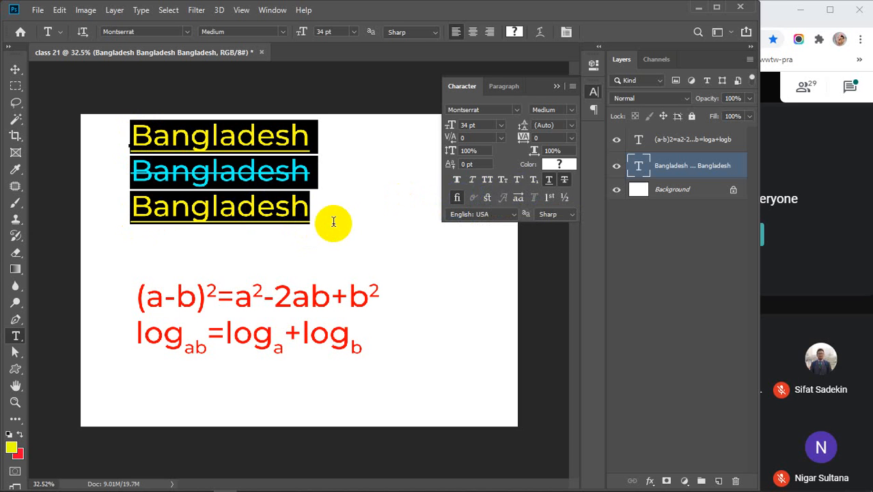
click(548, 180)
click(564, 180)
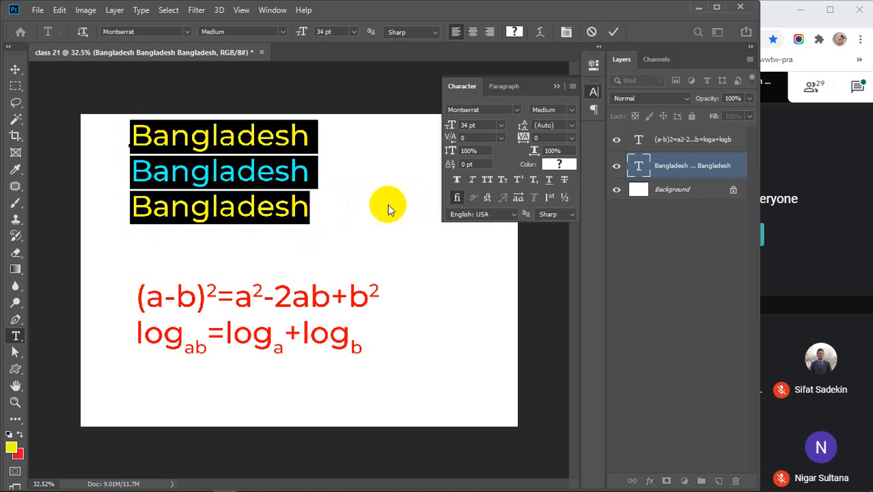
Step: Try the ligature and Stylistic Alternates options on the "Bangladesh" lines, switch the alternates off again and commit
click(457, 197)
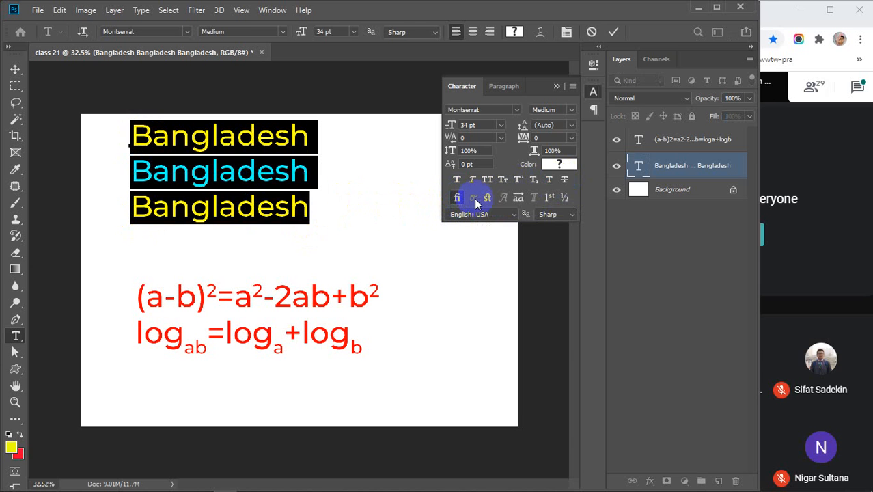
click(486, 197)
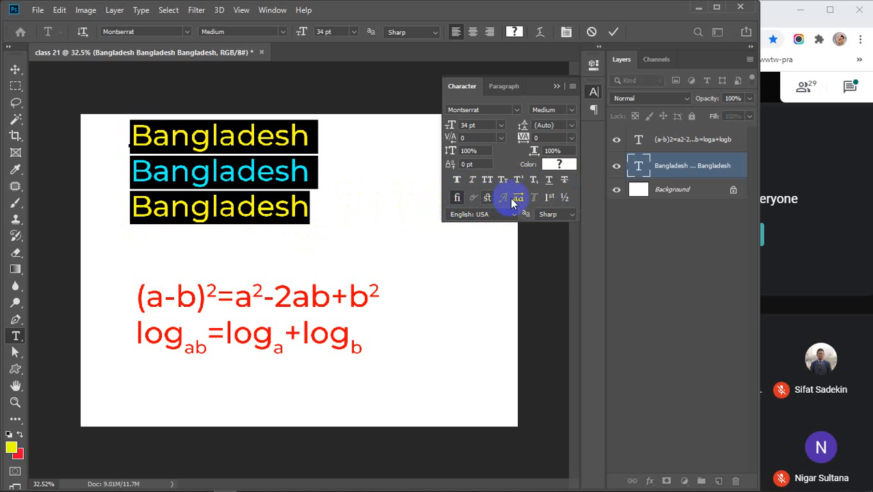
click(517, 197)
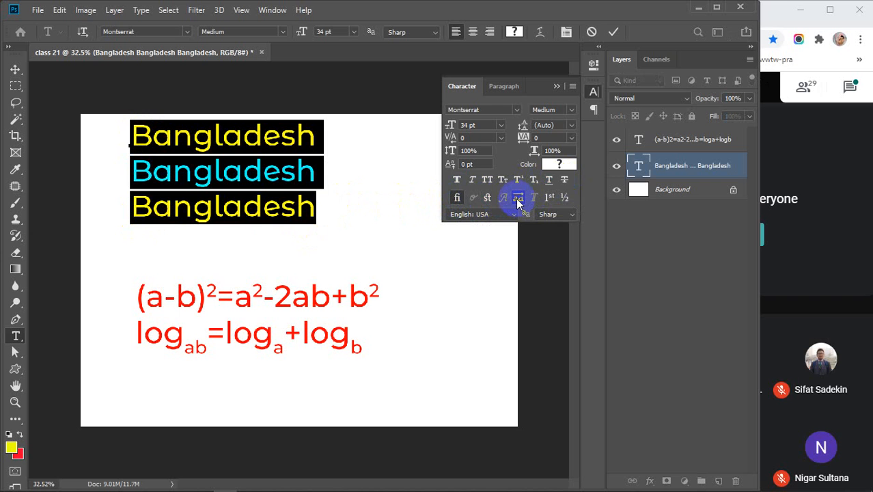
click(518, 198)
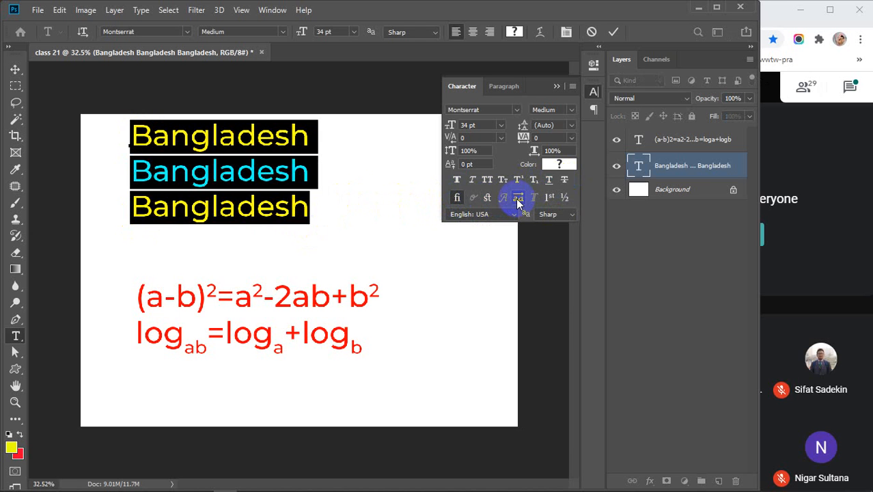
click(613, 32)
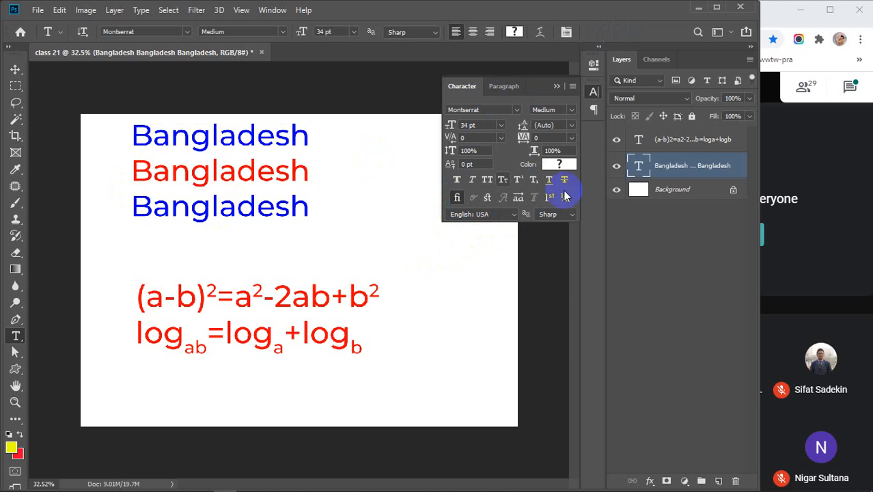
Step: Look at the Paragraph settings, return to the Character settings and collapse them
click(503, 86)
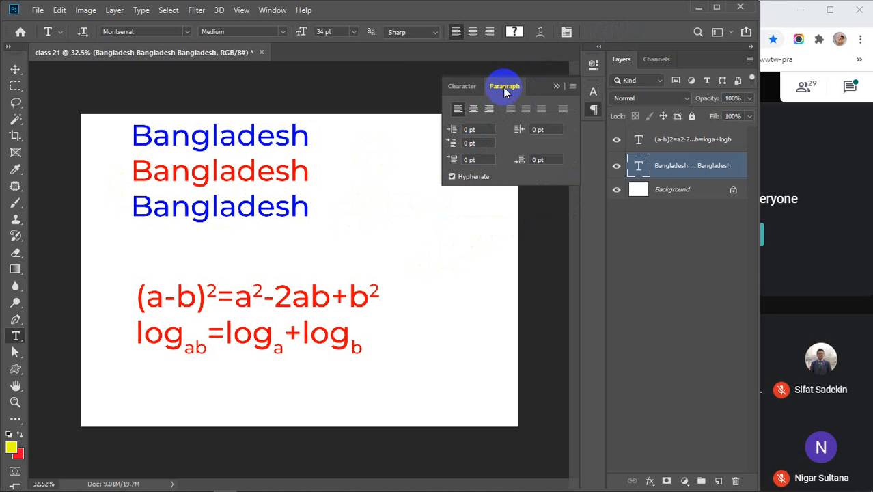
click(455, 86)
click(558, 87)
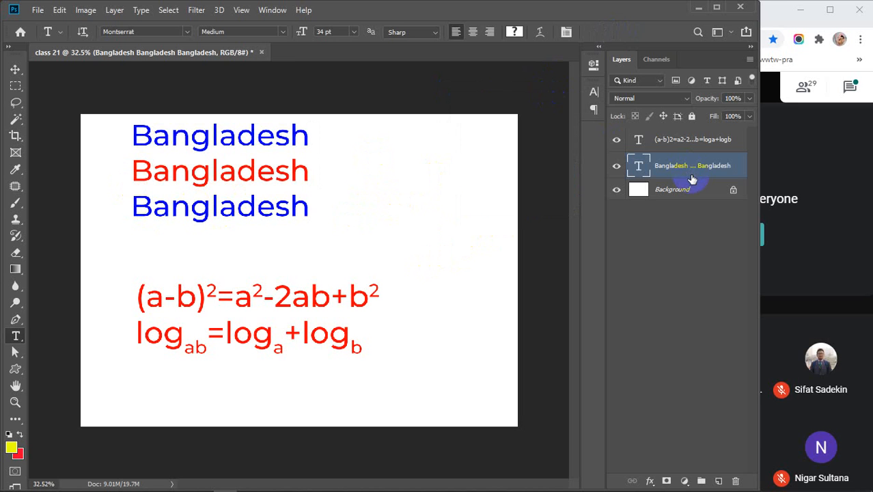
Step: Delete the formula text layer and the "Bangladesh" text layer, leaving only the Background
click(689, 140)
key(Delete)
key(Delete)
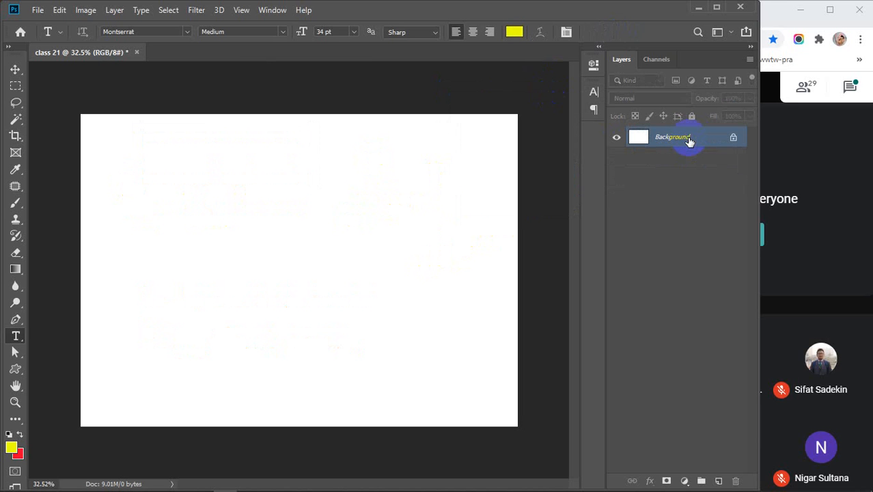
Step: Set the text color for new type to blue 3c00ff
click(516, 32)
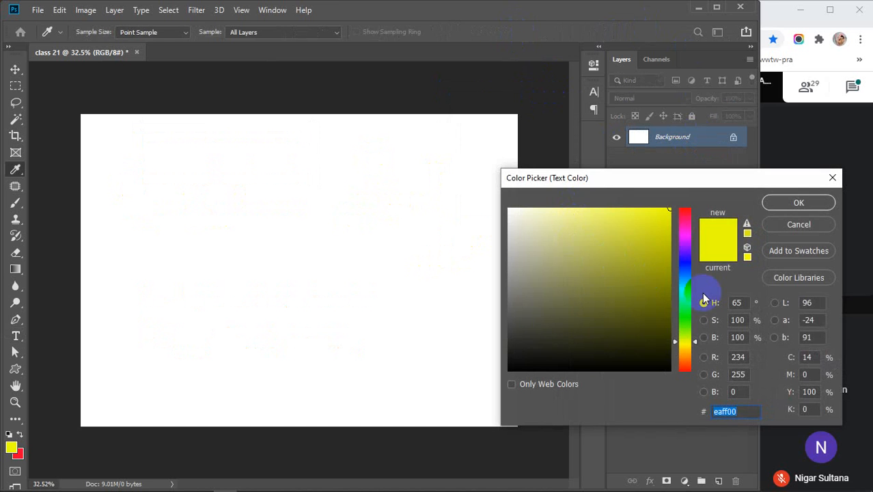
drag(685, 289, 684, 253)
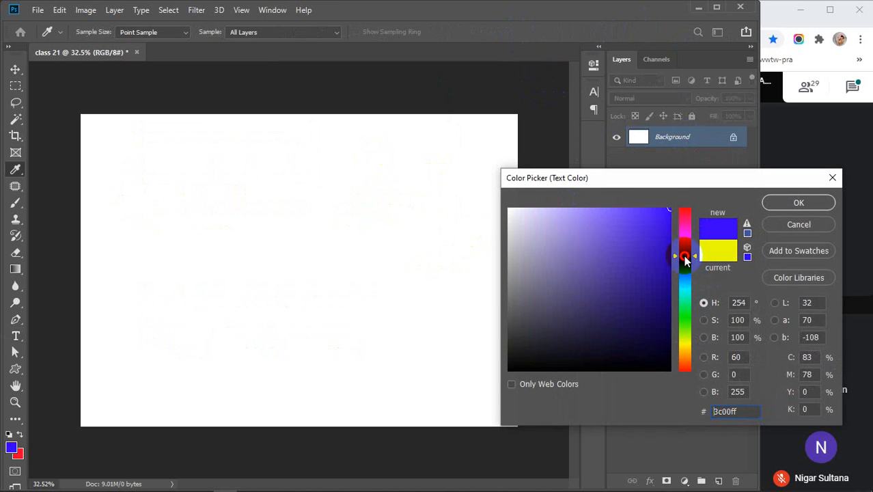
click(785, 205)
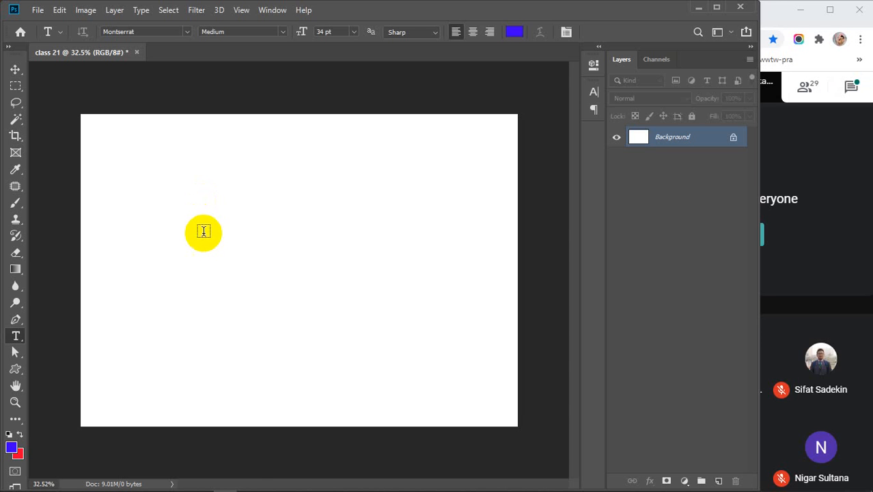
Step: Switch to Chrome, open a new tab, detach it into its own window and widen that window over the canvas
click(345, 482)
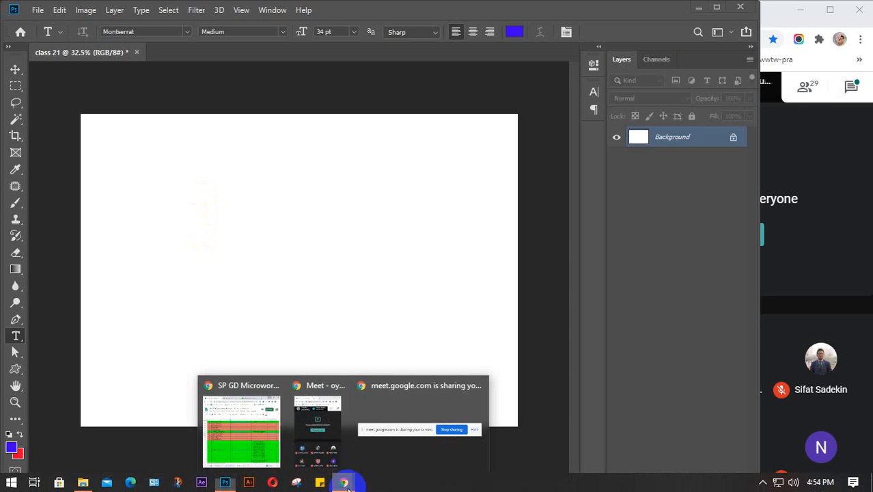
mouse_move(306, 450)
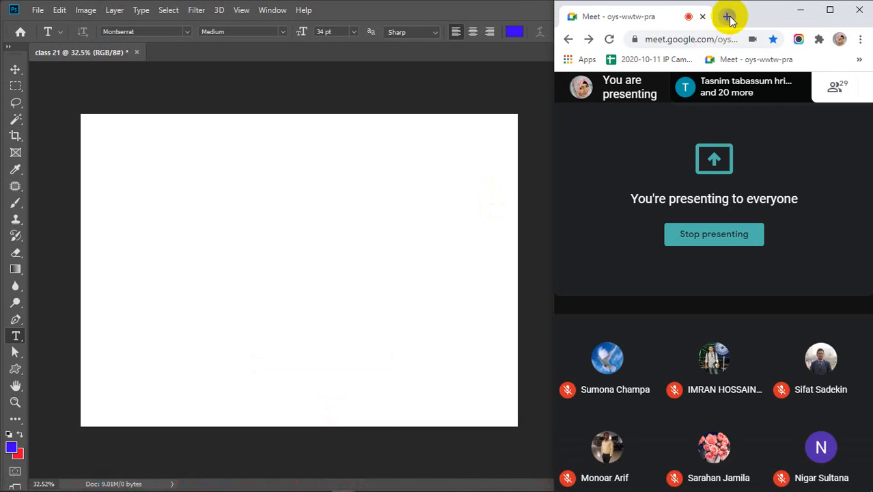
click(727, 17)
drag(710, 21, 57, 15)
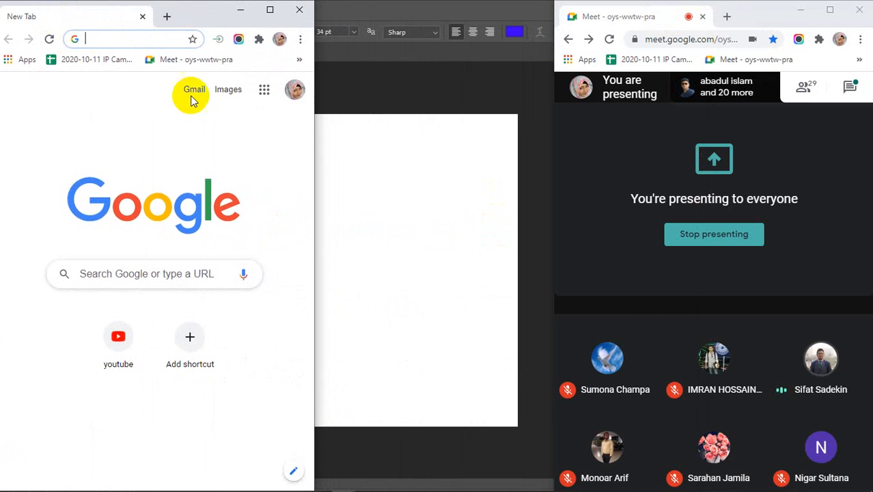
drag(315, 176, 778, 209)
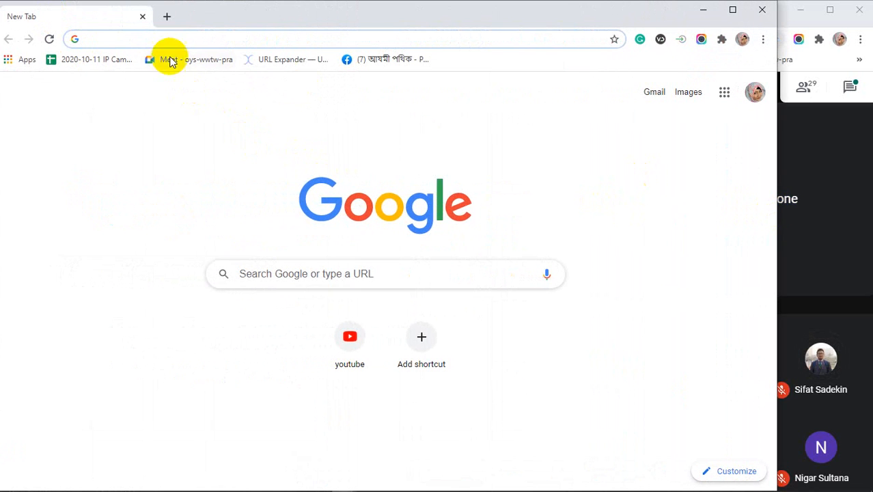
Step: Search Google for "lorem ipsum" and open the "Lipsum generator: Lorem Ipsum - All the facts" result
click(138, 36)
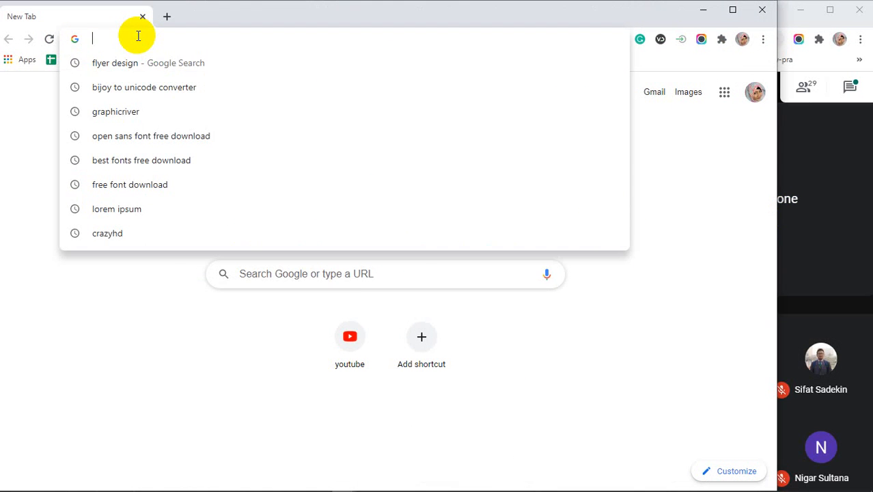
text(lorem ipsum)
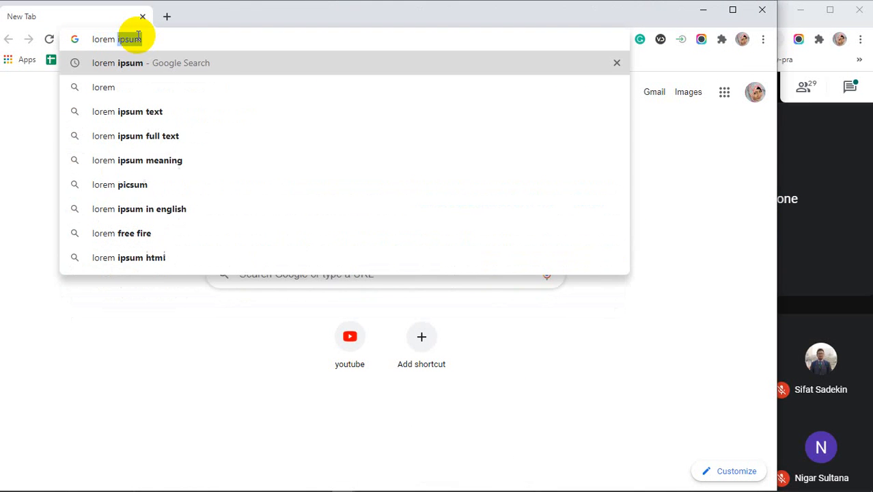
key(Return)
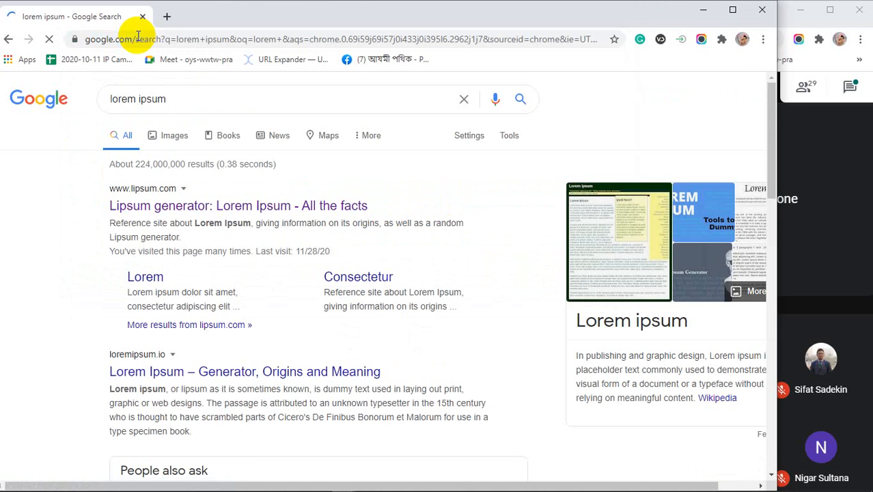
click(168, 209)
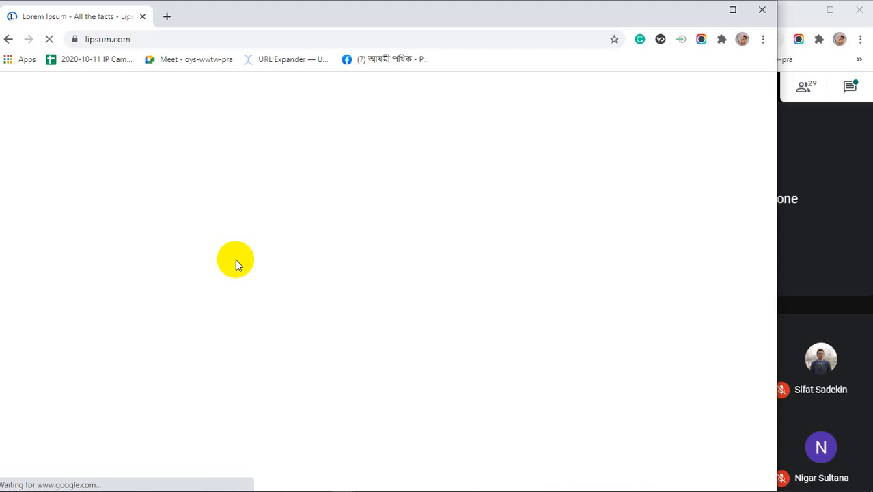
Step: Search Google for "lorem ipsum" again, open the "Lorem" sub-result of lipsum.com and look through its generated paragraphs
click(148, 39)
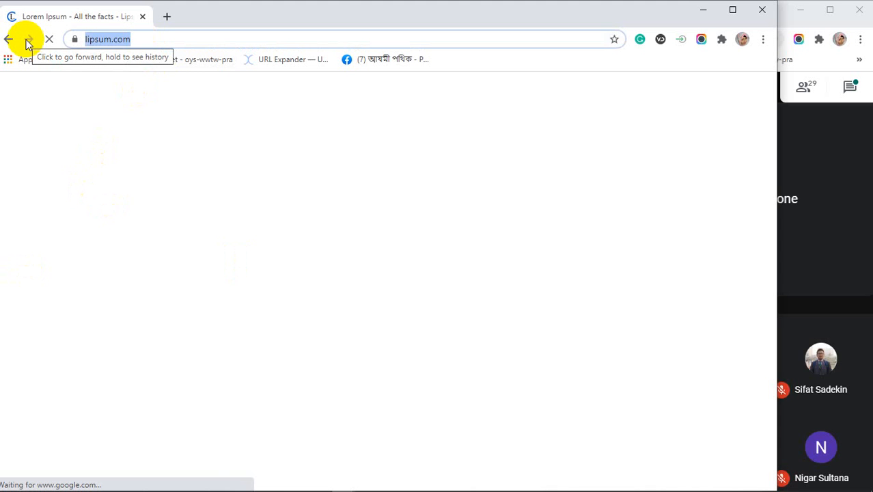
text(lore)
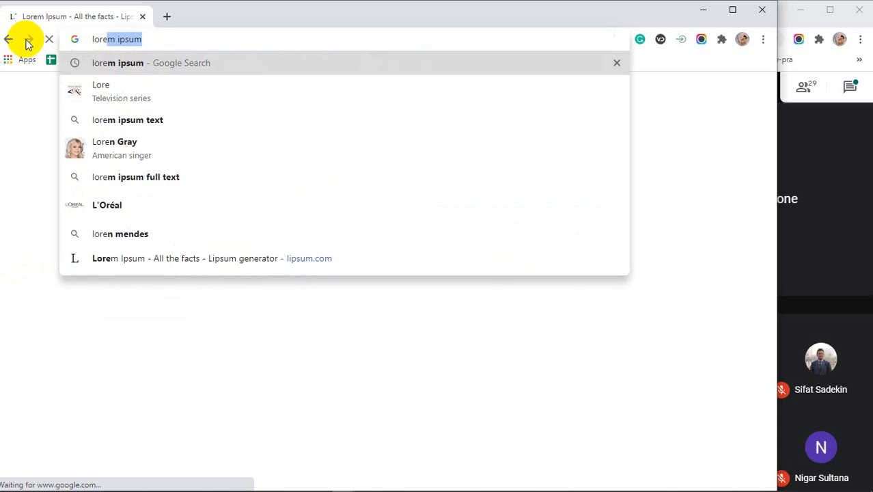
key(Return)
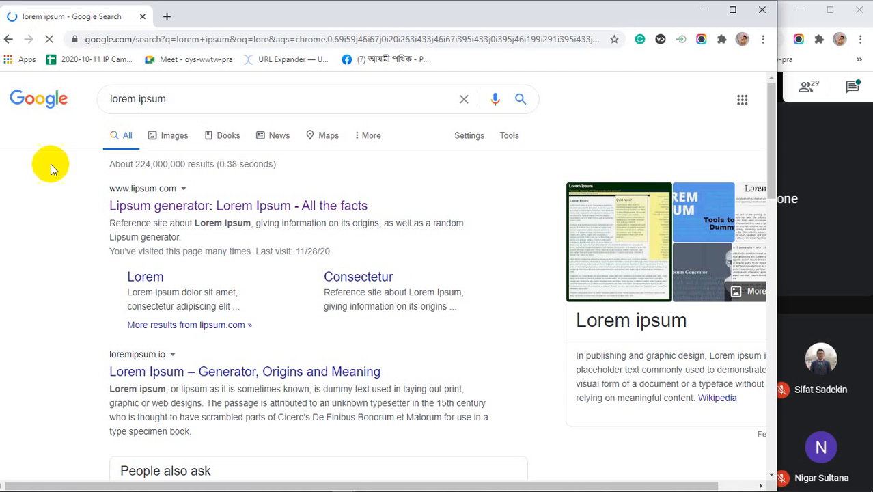
click(143, 281)
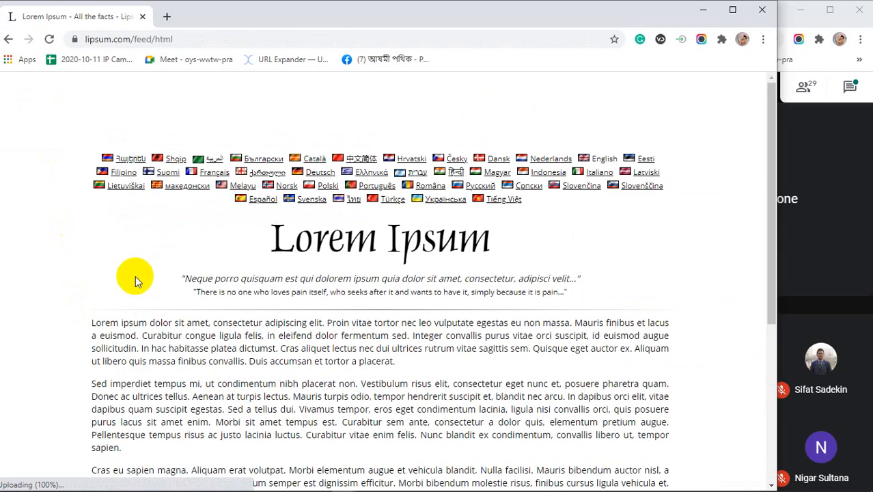
scroll(136, 277, down, 3)
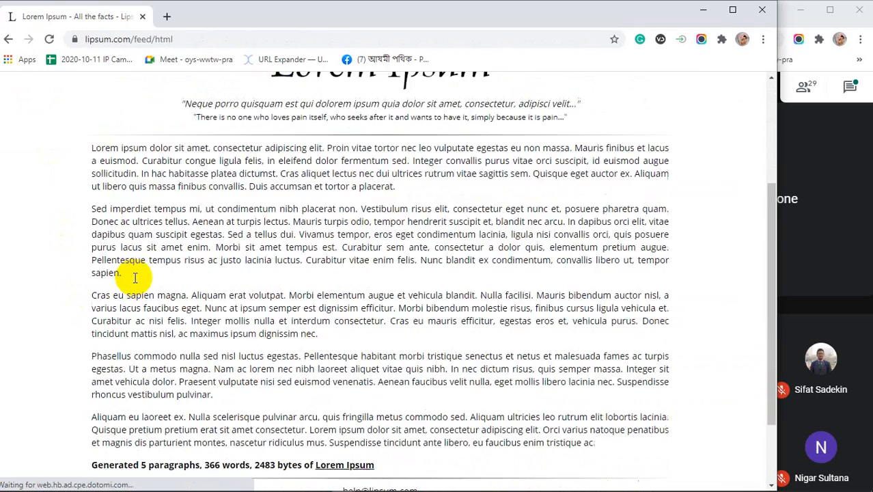
scroll(135, 277, down, 2)
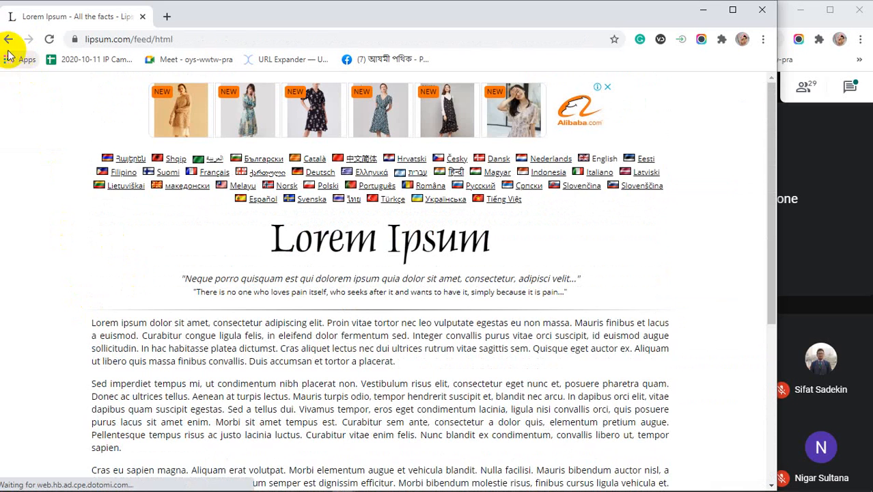
Step: Return to the Google results and extend the search query to "lorem ipsum e"
click(9, 39)
scroll(53, 269, down, 2)
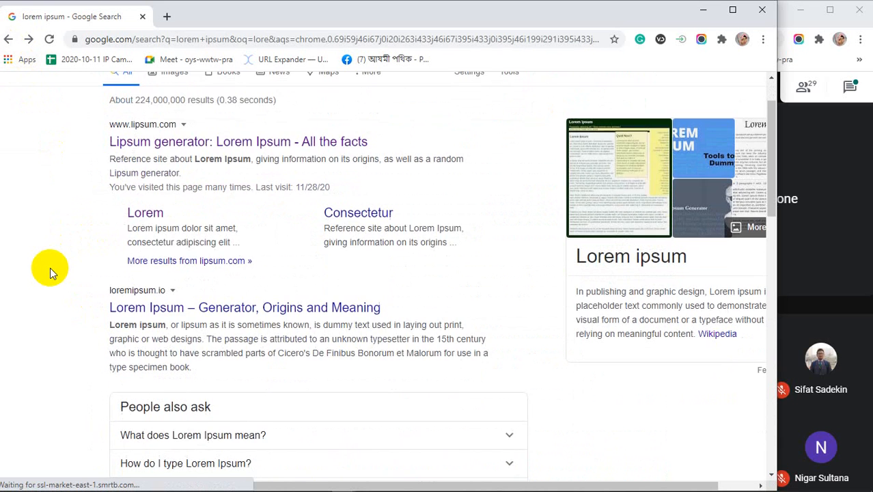
scroll(50, 267, up, 2)
click(202, 103)
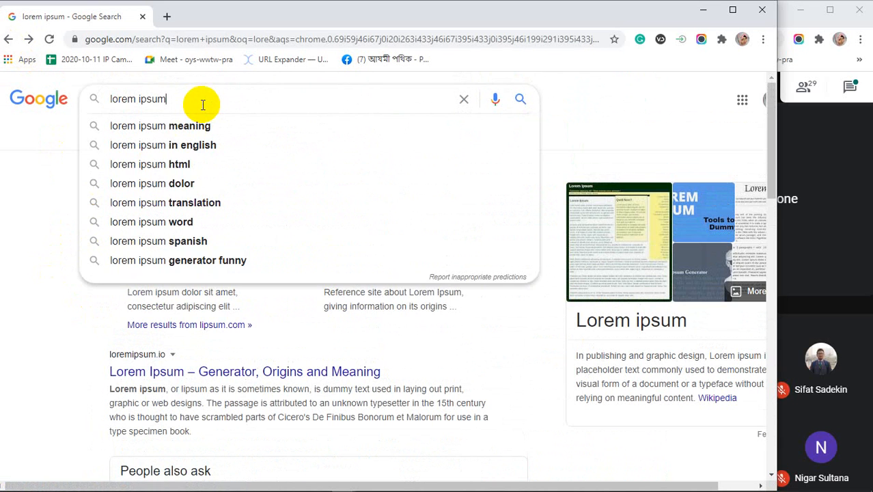
text(e)
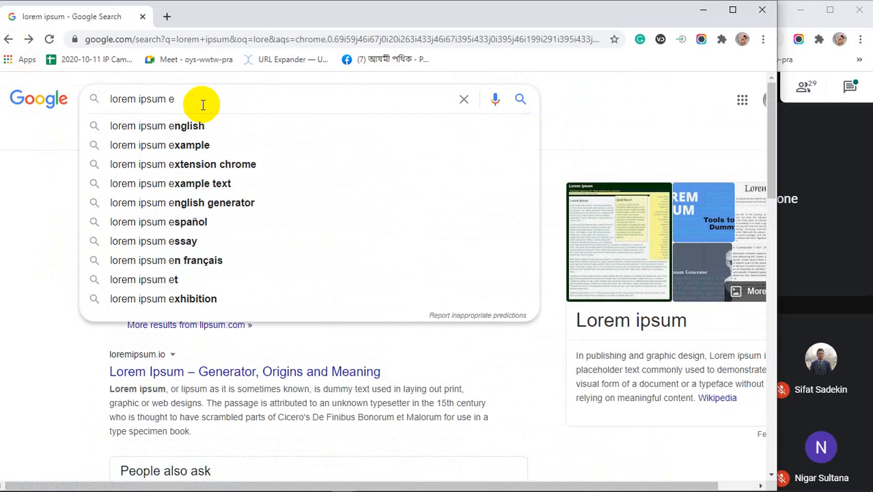
Step: Search Google for "lorem ipsum english", look through the results and open the liknoss.com dummy text page
text(nglish)
key(Return)
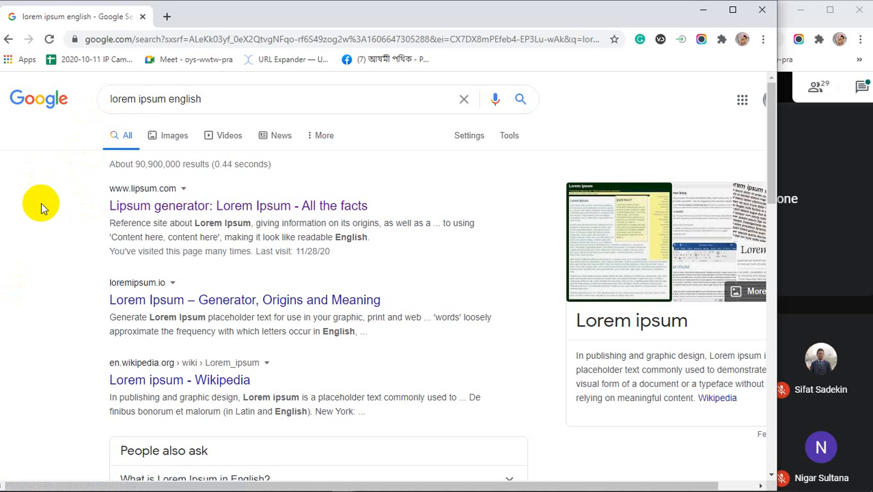
scroll(40, 208, down, 1)
scroll(40, 208, down, 1)
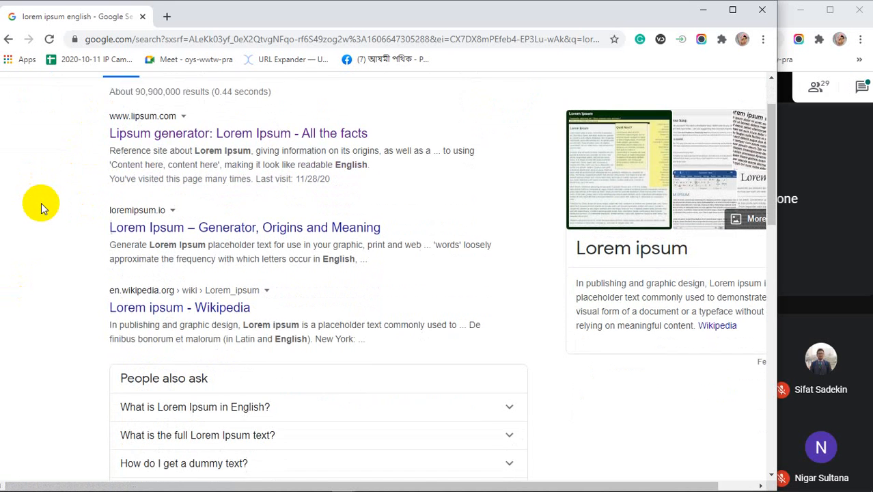
scroll(69, 253, down, 3)
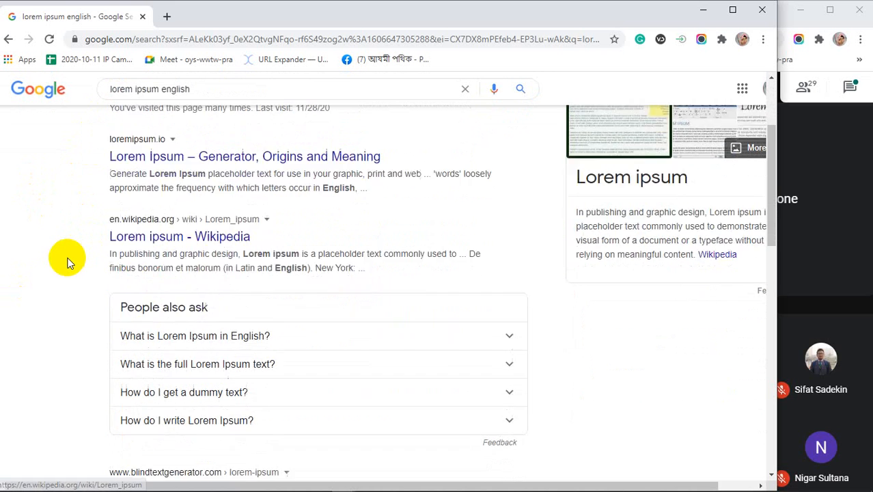
scroll(68, 261, down, 2)
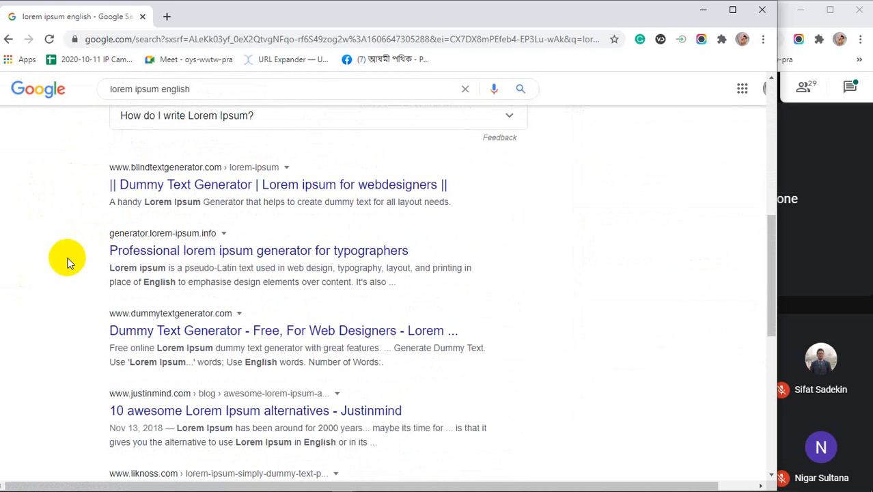
scroll(68, 262, down, 2)
scroll(68, 262, up, 2)
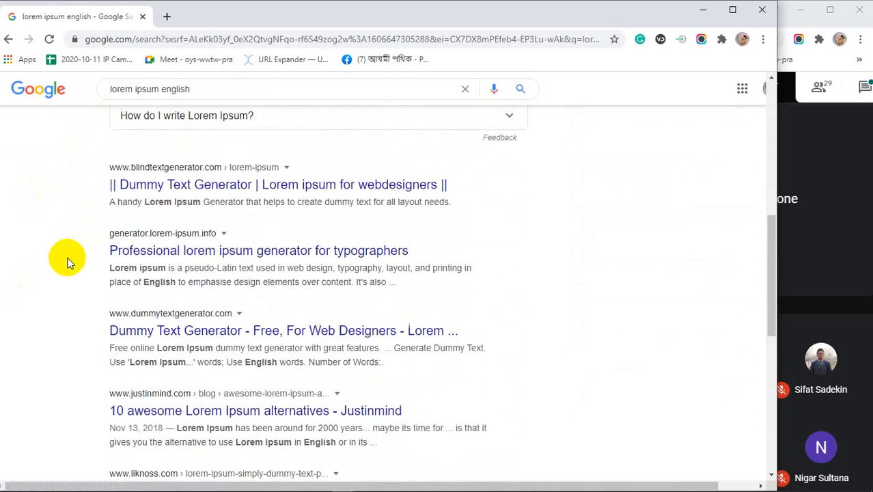
scroll(68, 261, down, 2)
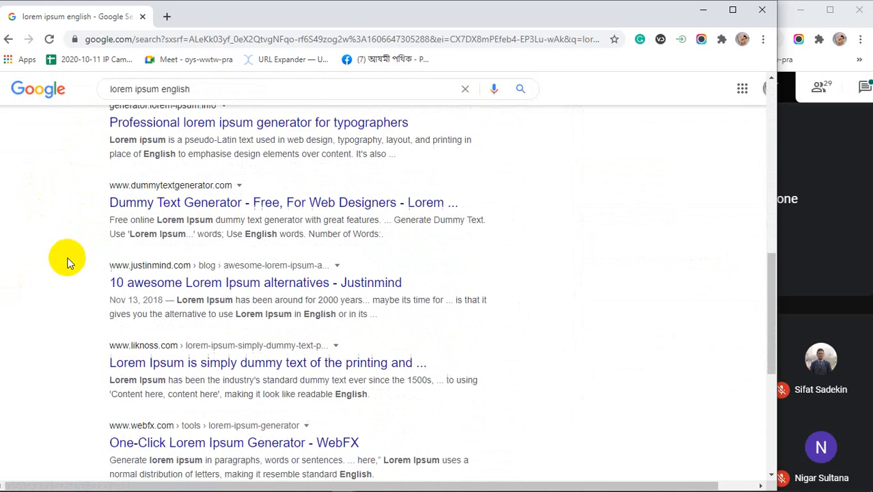
click(174, 362)
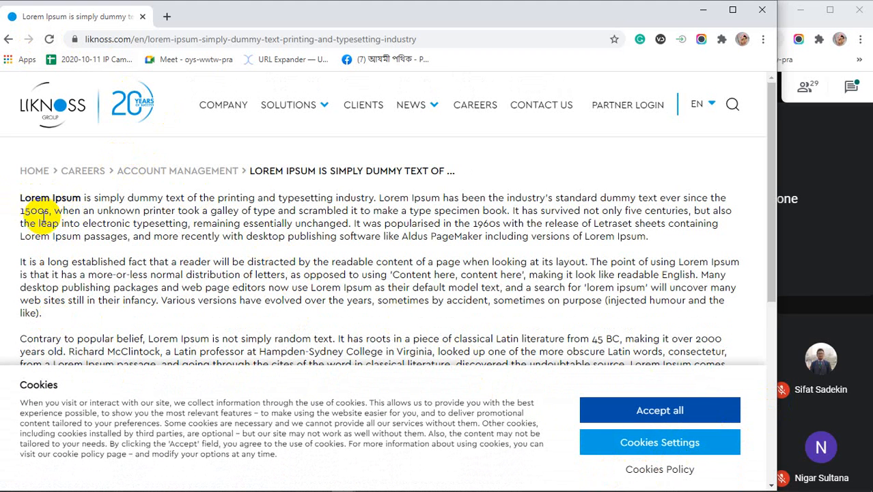
Step: Return to the results, search for "lorem ipsum text" instead and open the Lipsum generator site
click(9, 39)
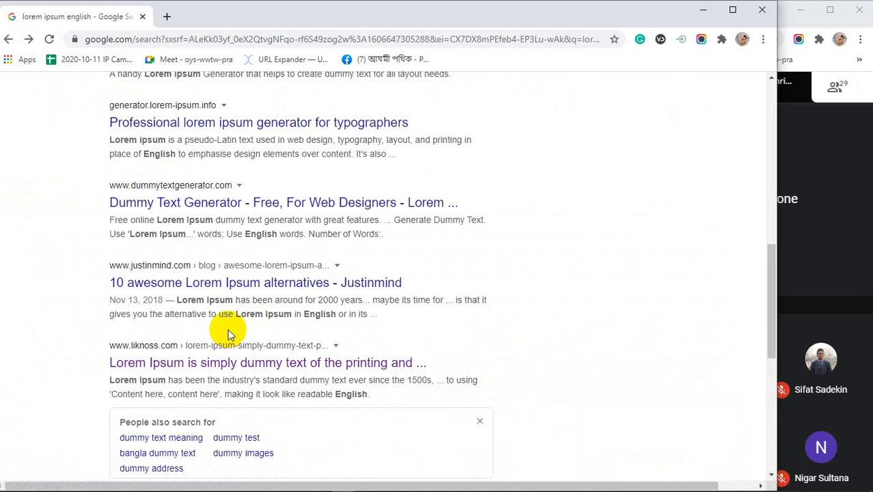
scroll(196, 291, up, 6)
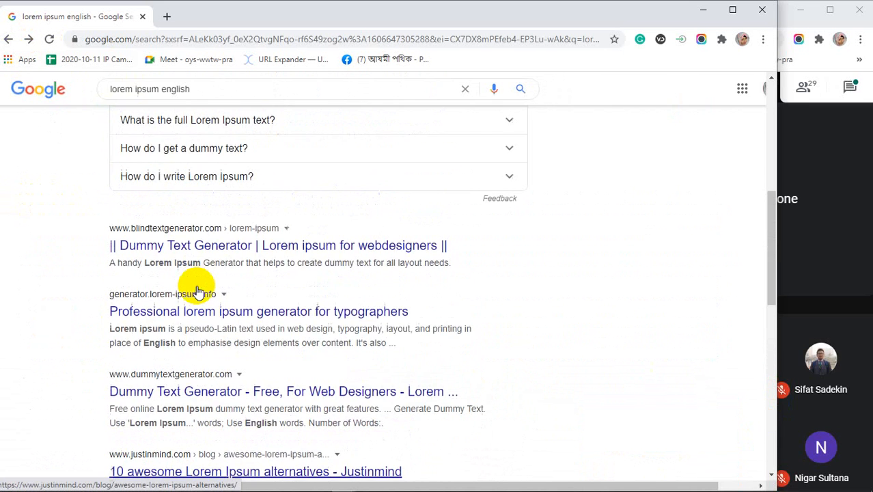
scroll(196, 291, up, 3)
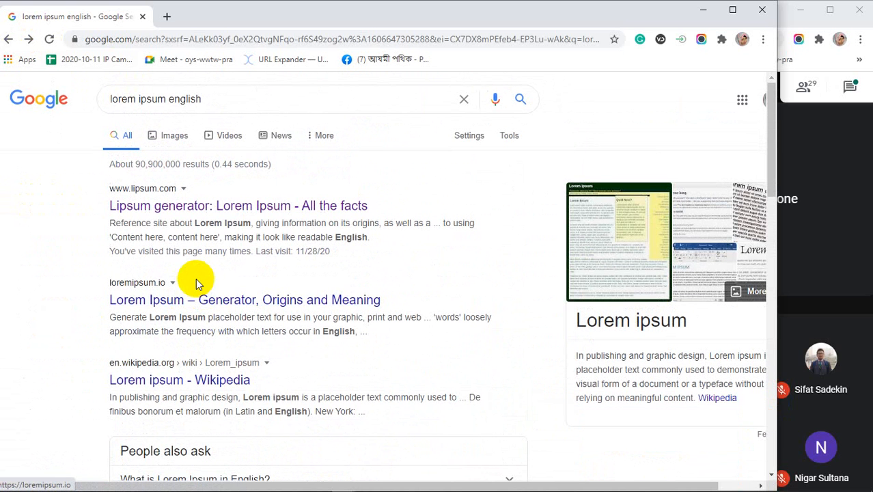
click(237, 96)
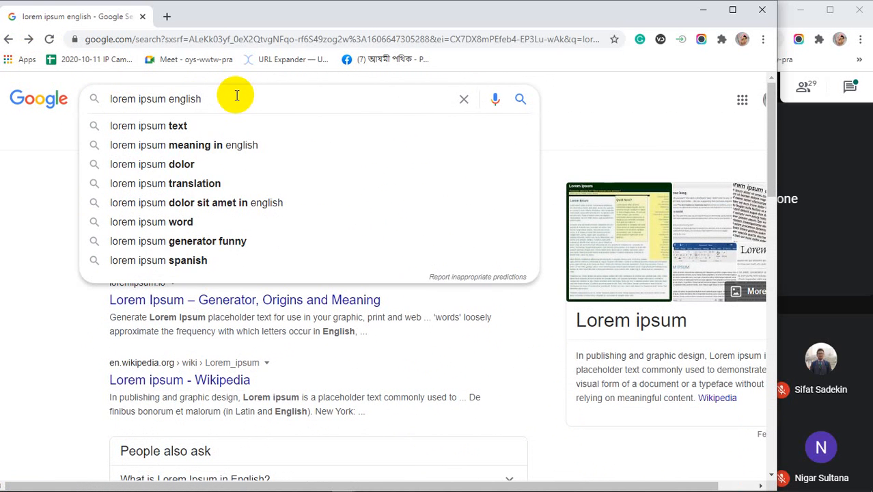
click(164, 127)
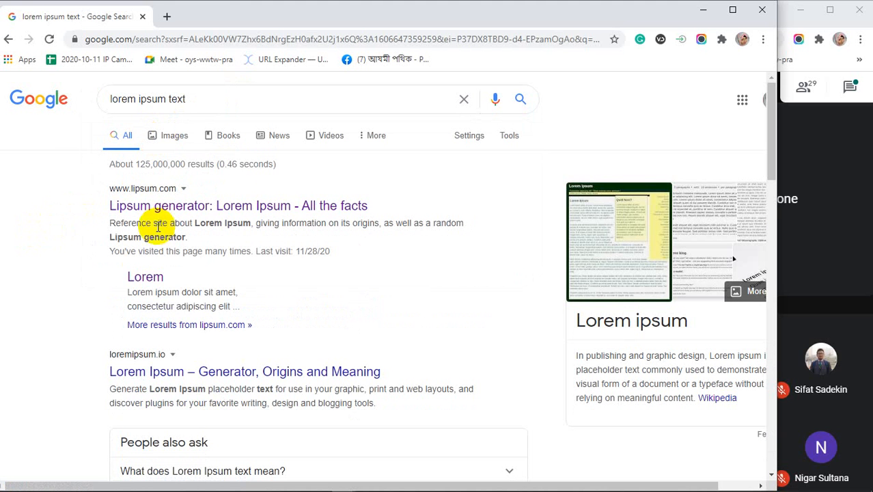
click(239, 206)
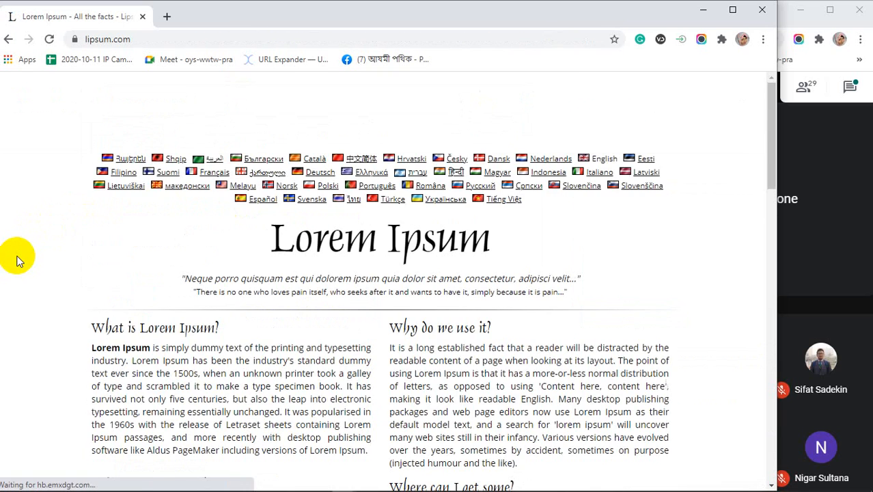
Step: Copy the first two sentences under "Where can I get some?" and paste them in Photoshop as point text near the canvas's upper-left corner
scroll(17, 260, down, 4)
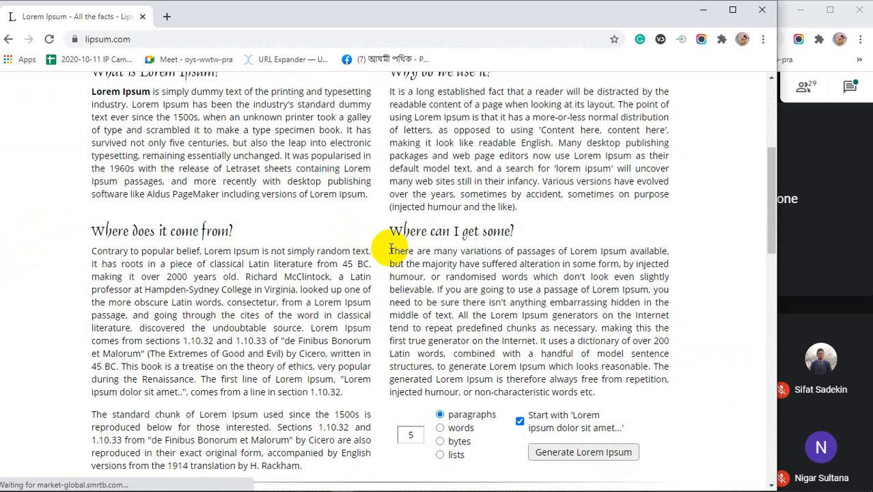
drag(389, 250, 457, 312)
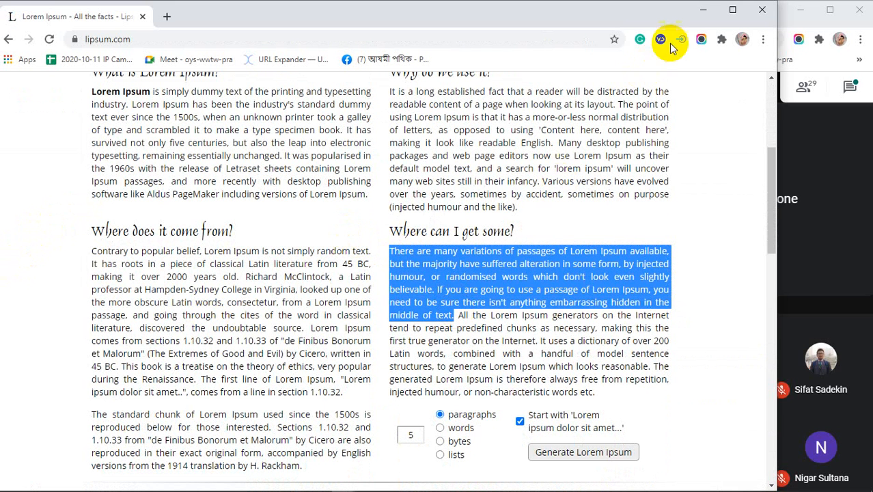
click(701, 9)
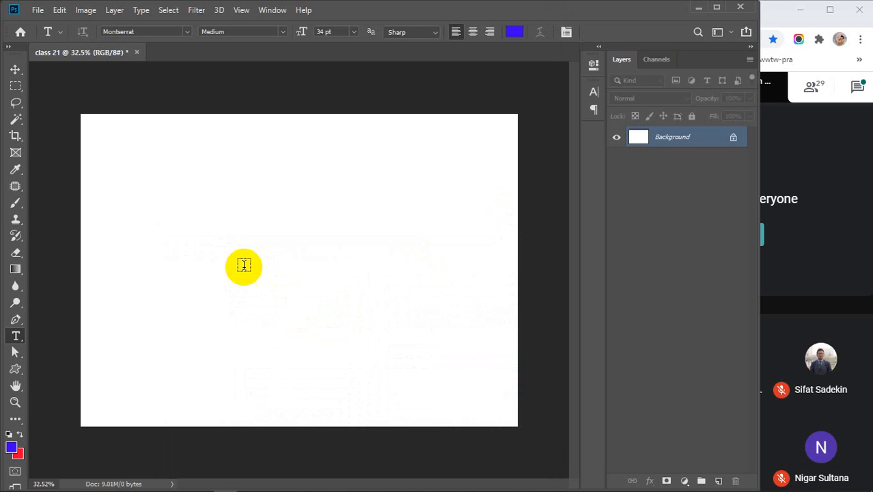
click(106, 179)
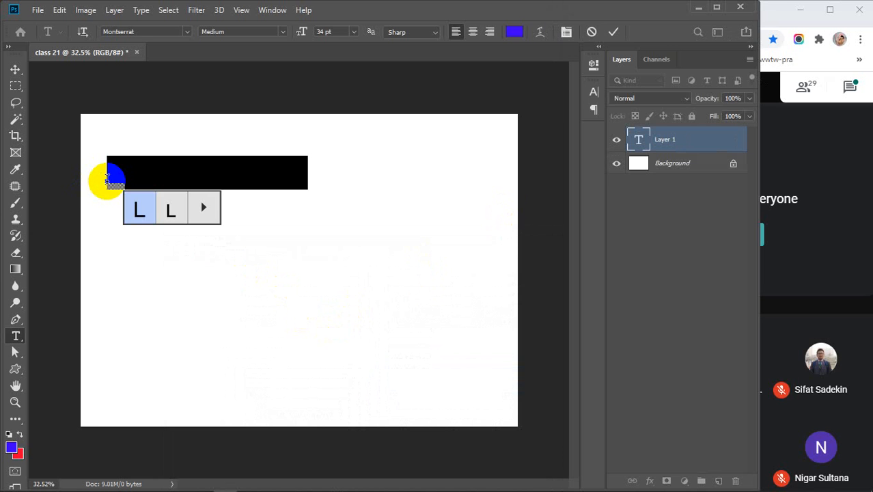
key(ctrl+v)
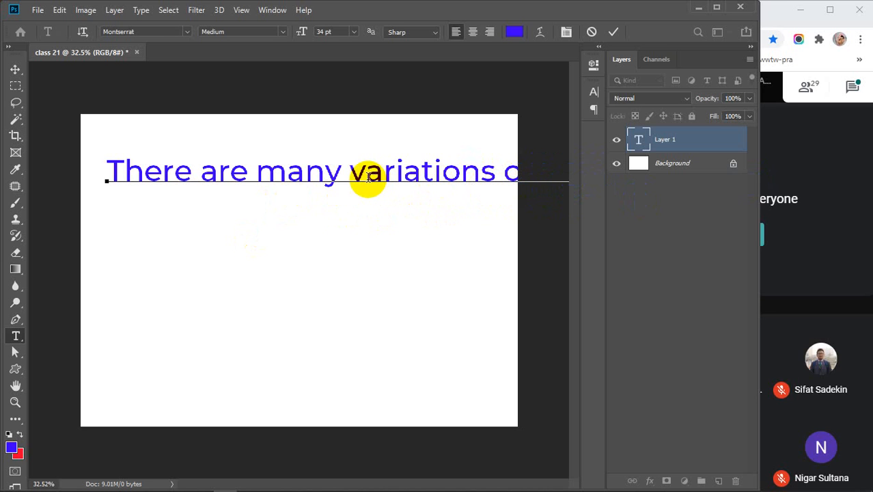
key(ctrl)
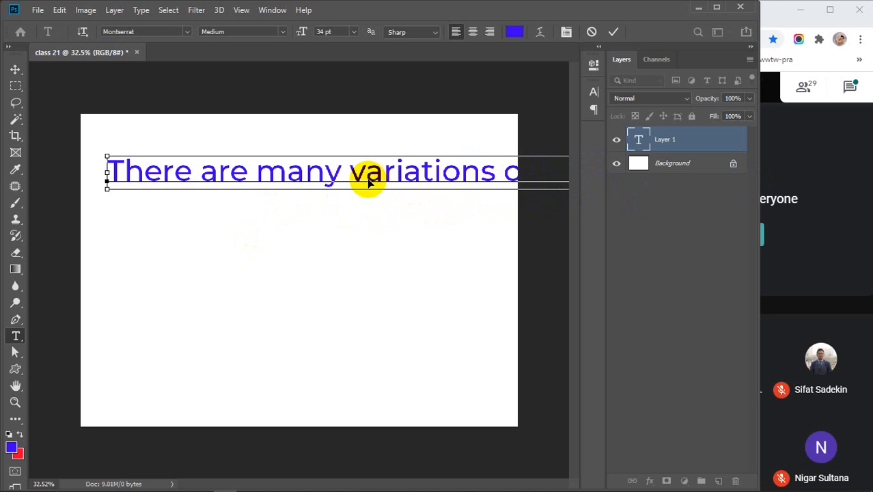
Step: Set the font size of the whole pasted text to 14 pt
double_click(638, 139)
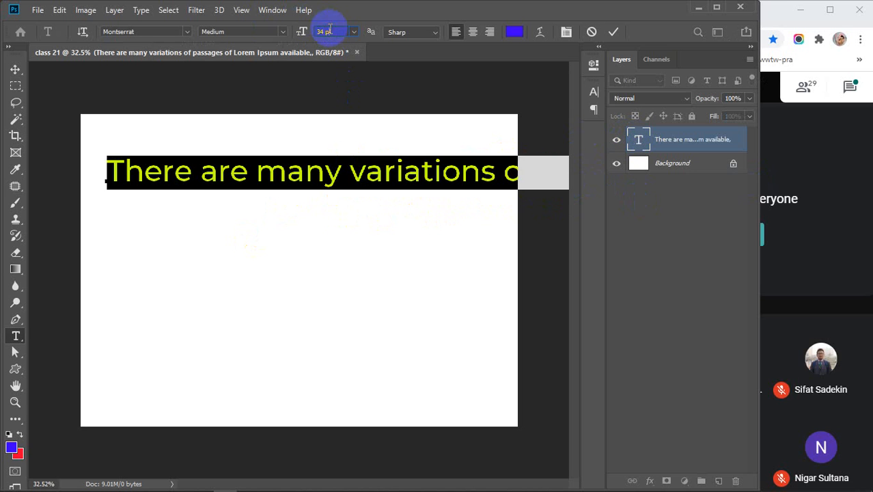
scroll(329, 27, down, 17)
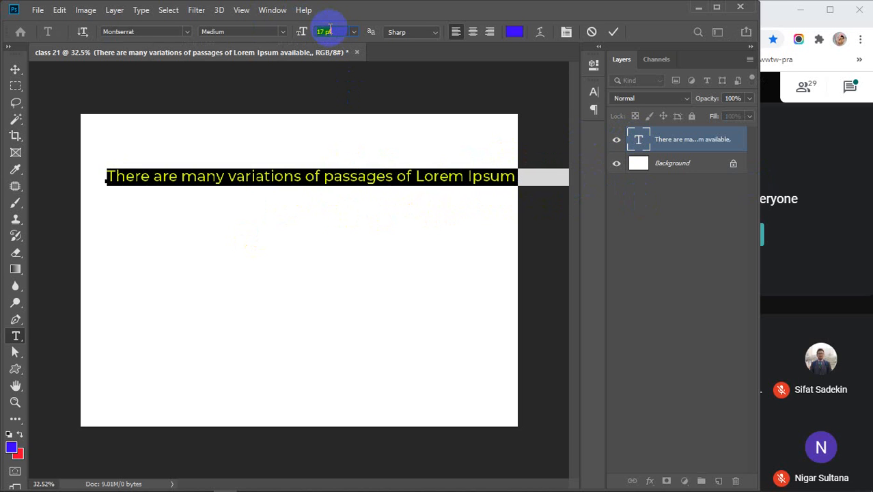
scroll(330, 27, down, 3)
scroll(330, 29, down, 1)
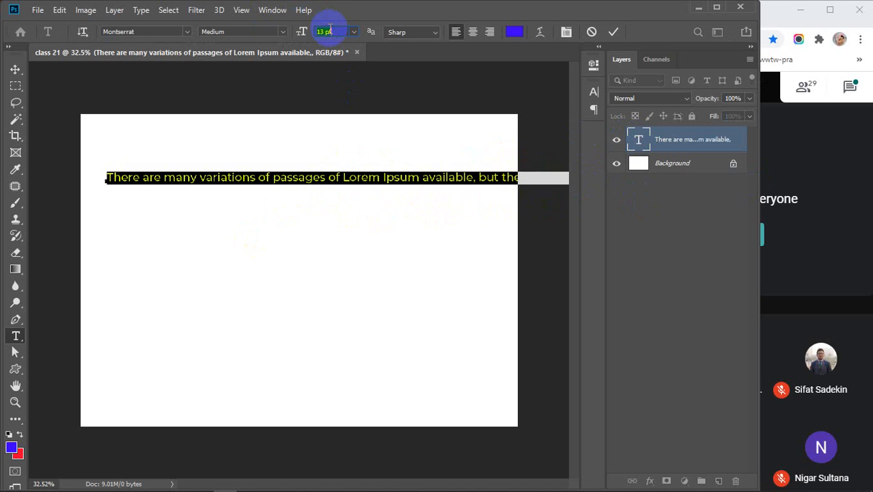
scroll(330, 28, up, 1)
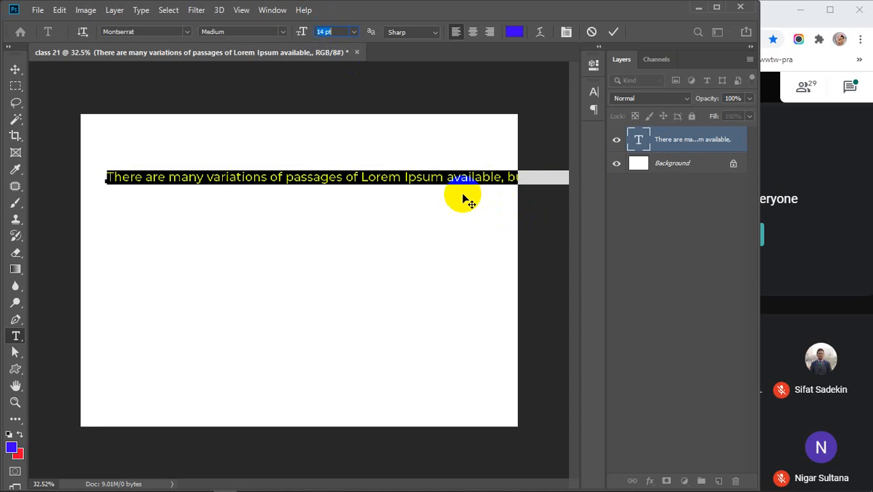
Step: Break the long text line into seven lines, ending after "Ipsum", "alteration in", "words", "you are", "need to", "hidden in" and "text."
click(451, 176)
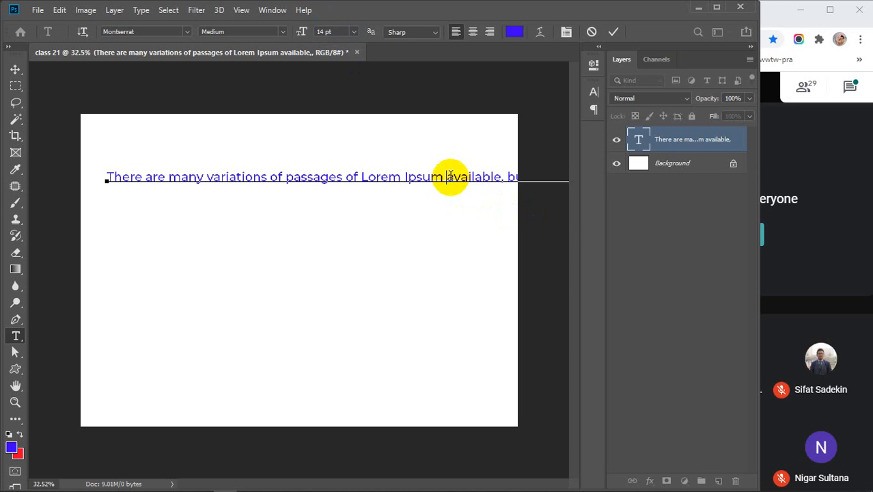
key(Return)
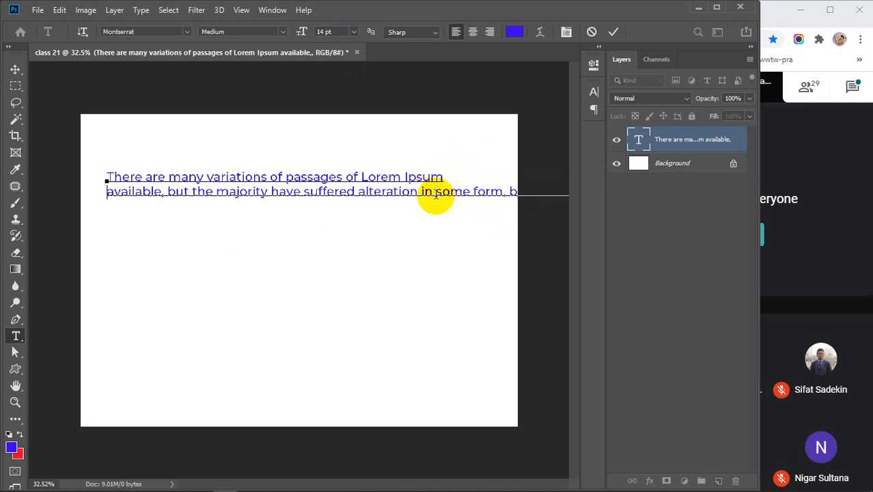
click(435, 194)
key(Return)
click(441, 207)
key(Return)
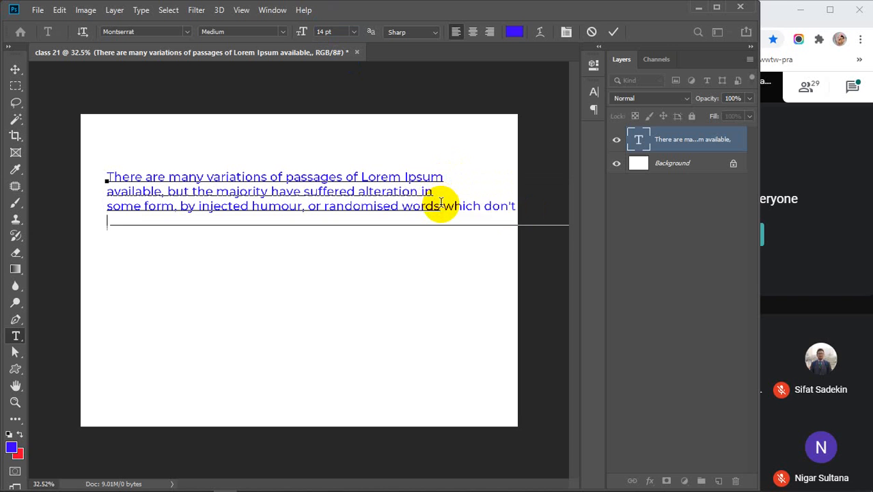
click(426, 220)
key(Return)
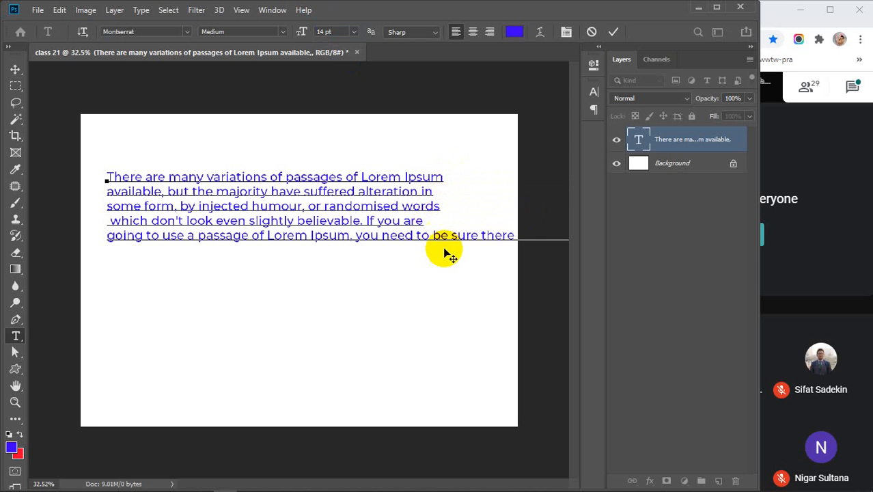
click(431, 235)
key(Return)
click(428, 250)
key(Return)
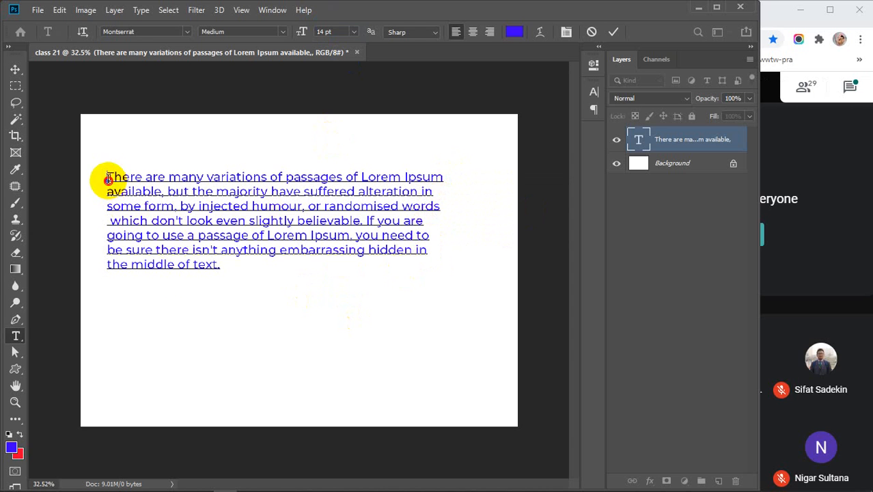
Step: Copy the entire seven-line text, then place the text cursor at the end of its last line
drag(108, 179, 236, 301)
key(ctrl+c)
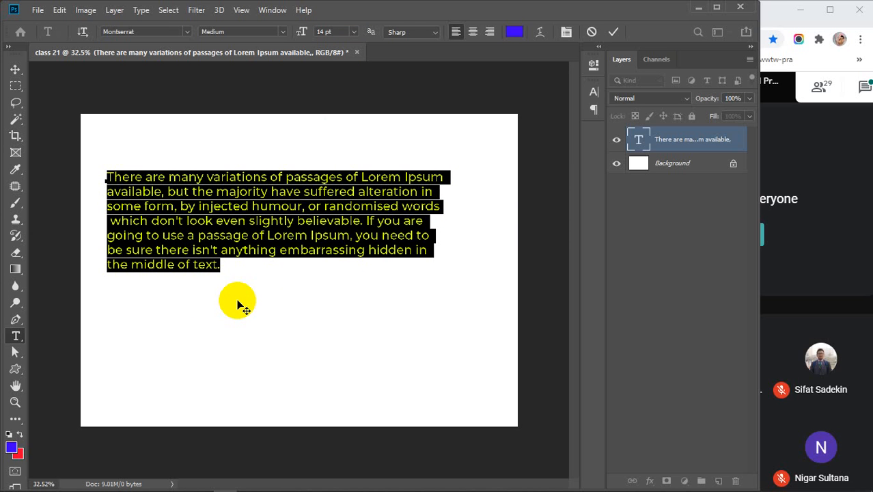
click(219, 266)
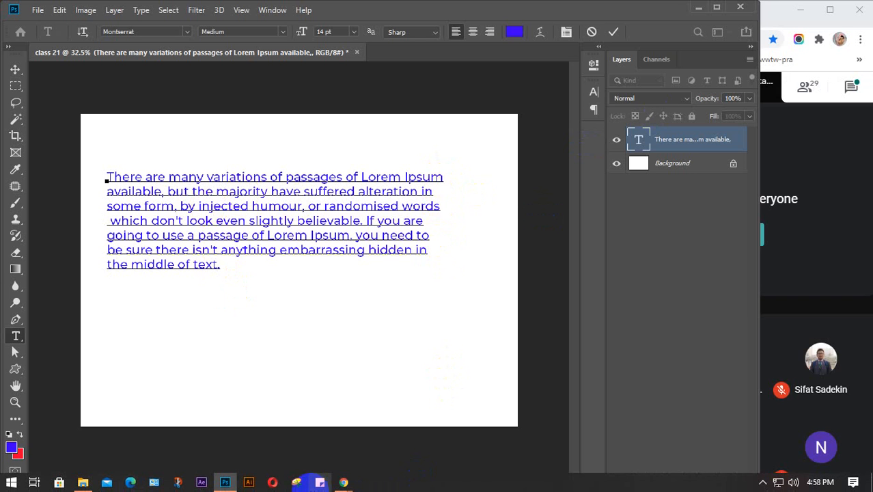
Step: Switch to the Chrome window with the Lorem Ipsum page and search Google Images for "flyer design" in a new tab
mouse_move(343, 482)
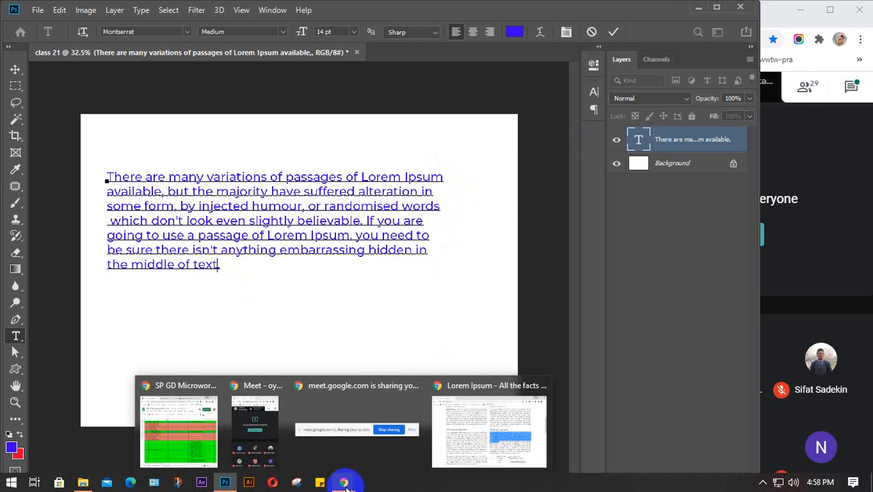
click(489, 446)
click(164, 16)
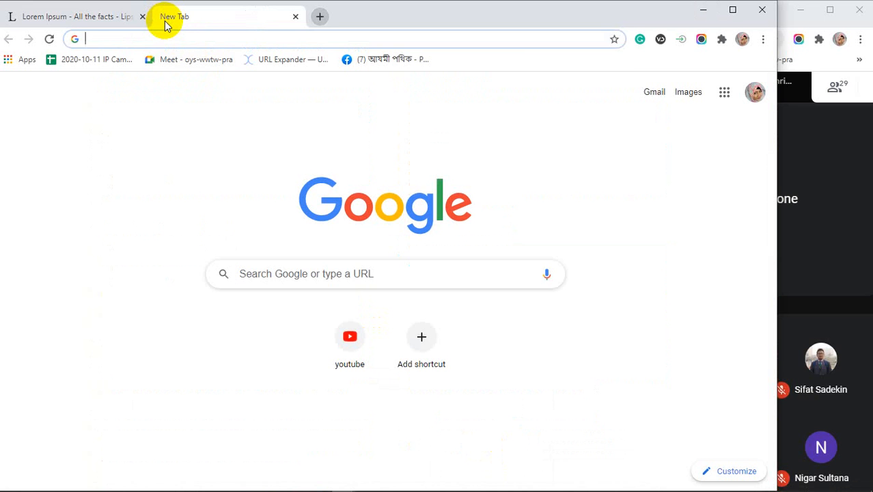
text(flyer)
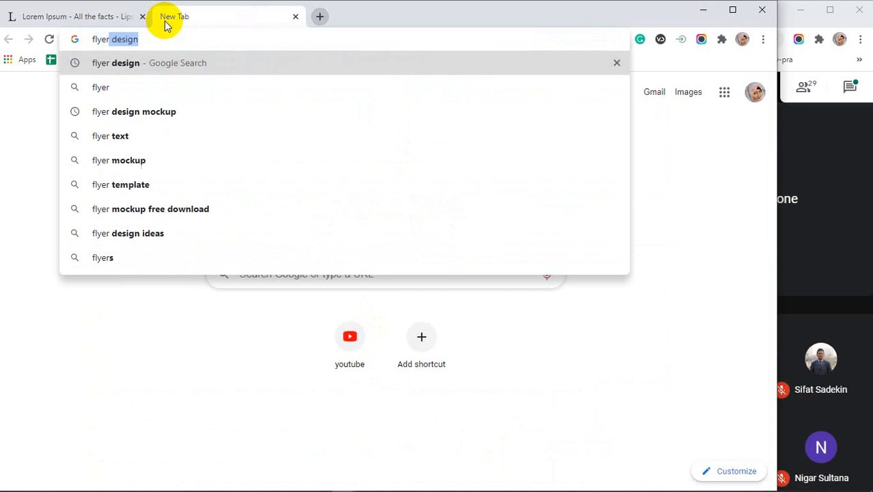
key(Return)
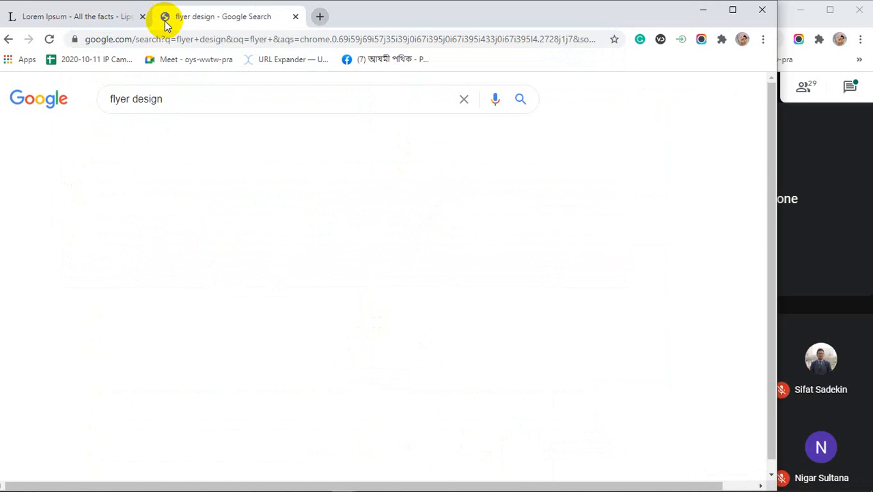
click(162, 143)
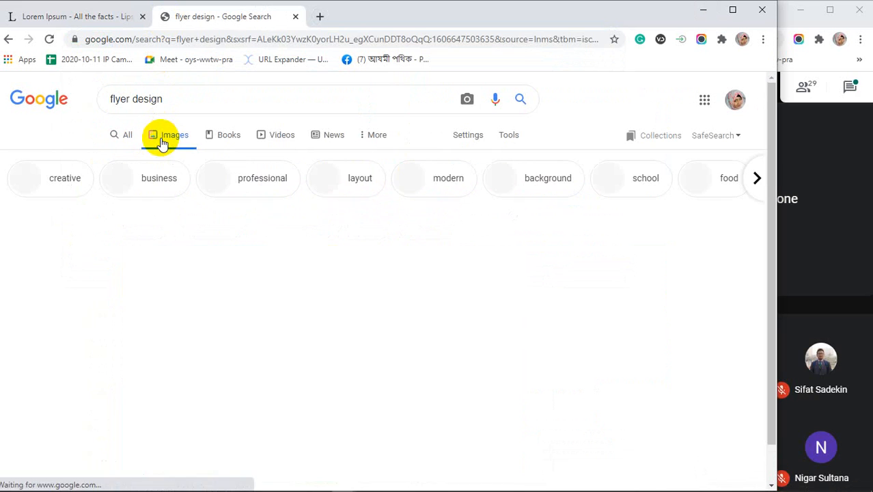
Step: Examine the Shutterstock brochure, Vecteezy corporate flyer and Dribbble corporate flyer previews in the image results, including the Dribbble flyer's related images
click(417, 276)
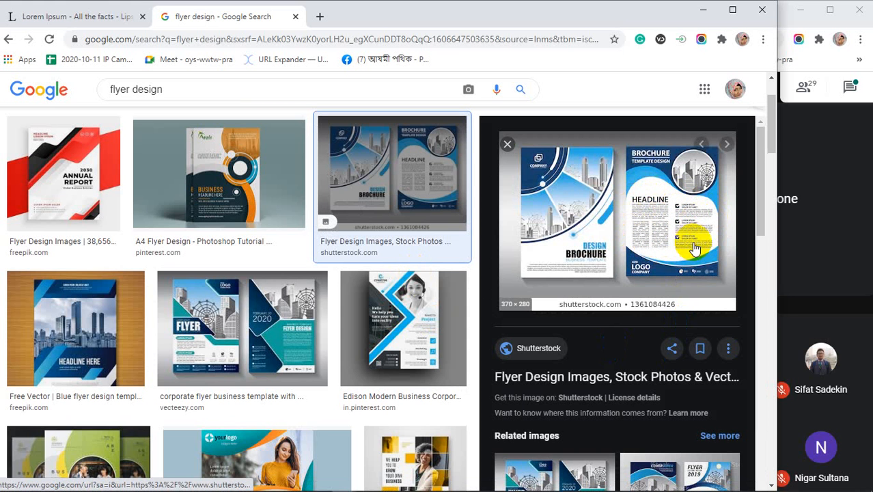
scroll(383, 360, down, 5)
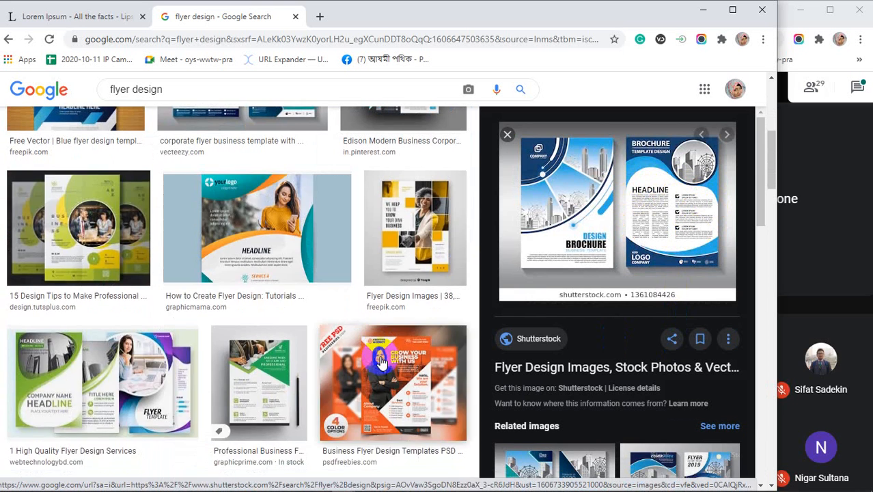
scroll(308, 248, up, 3)
click(309, 248)
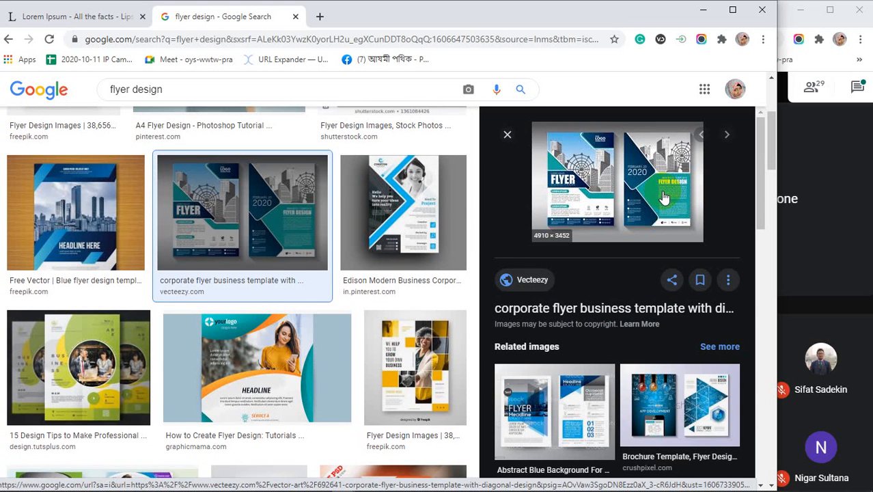
scroll(343, 362, down, 5)
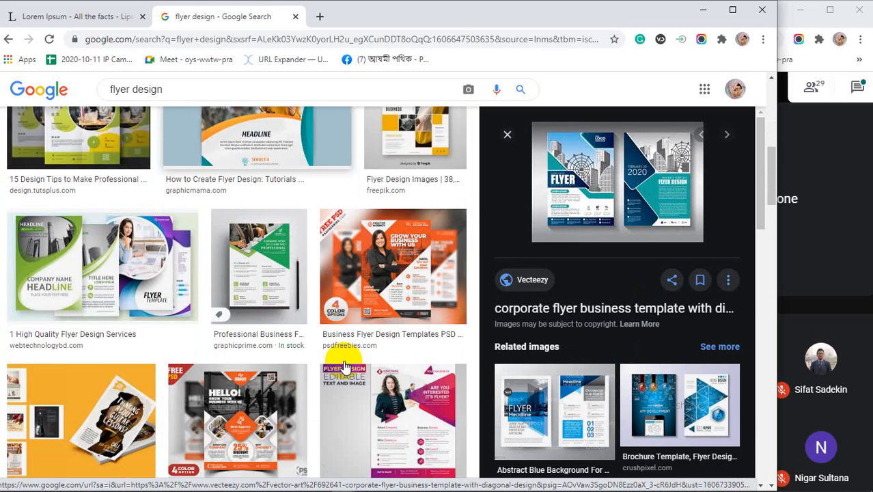
scroll(290, 379, down, 1)
click(381, 320)
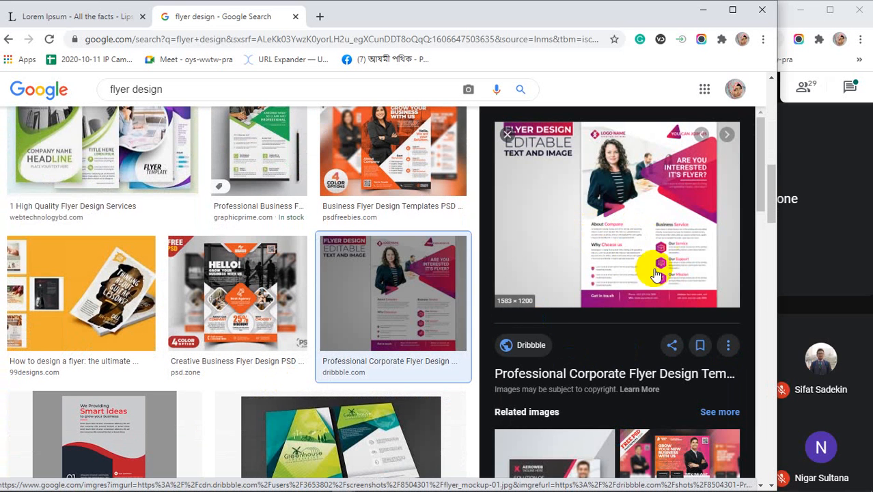
scroll(567, 294, down, 4)
scroll(567, 299, down, 2)
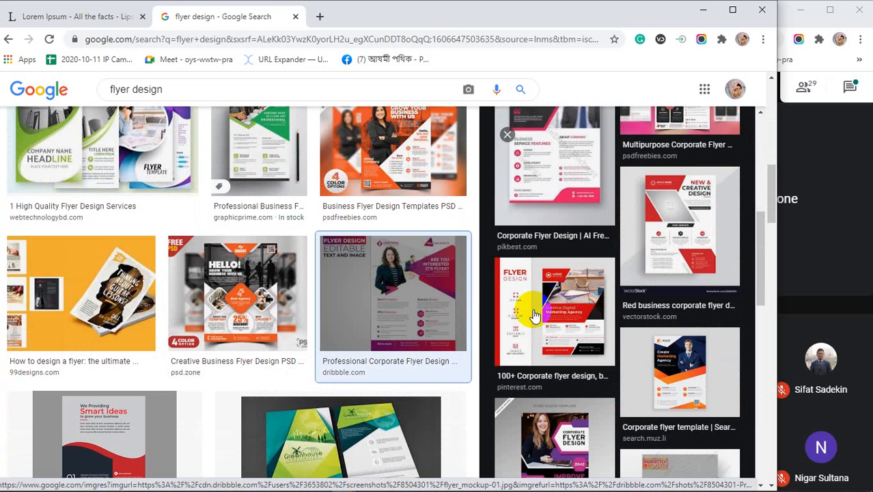
Step: Switch back to Photoshop, commit the seven-line text, and undo its creation to leave only the Background layer
click(703, 11)
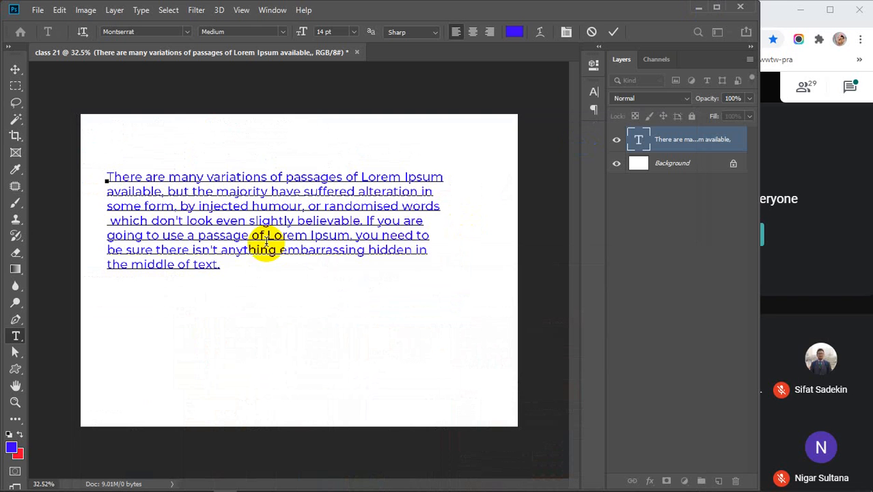
click(612, 33)
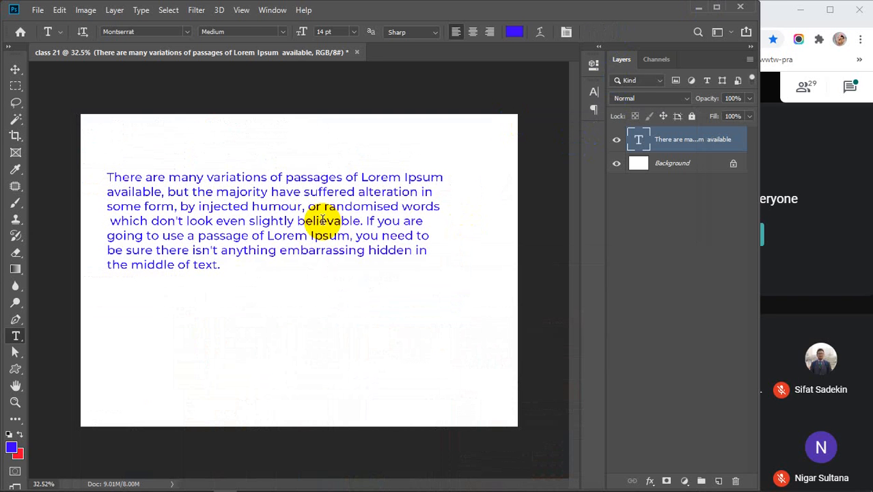
key(ctrl+z)
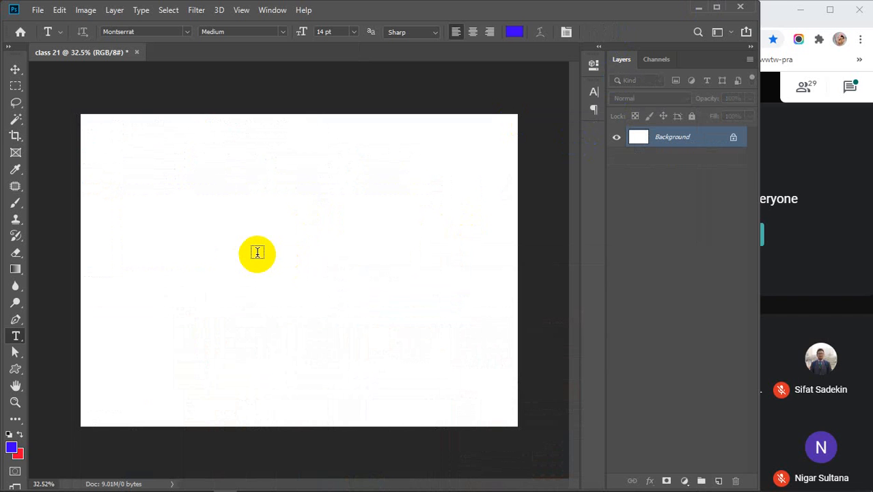
Step: Draw a paragraph text box about 6.1 in wide and 1.38 in high across the upper part of the canvas
right_click(12, 339)
click(62, 337)
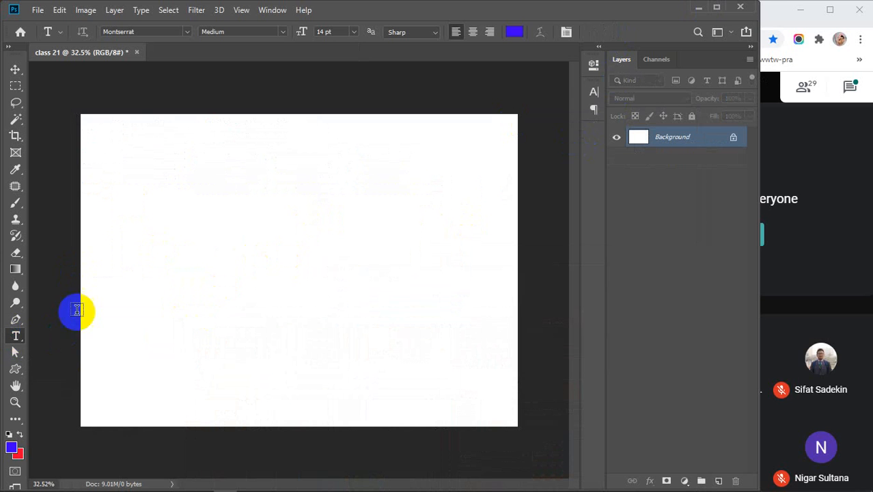
drag(106, 143, 486, 226)
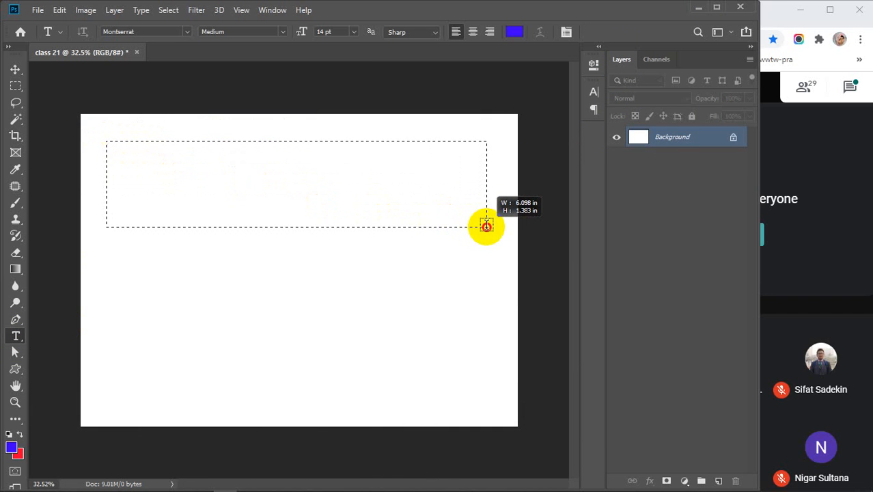
drag(486, 226, 486, 226)
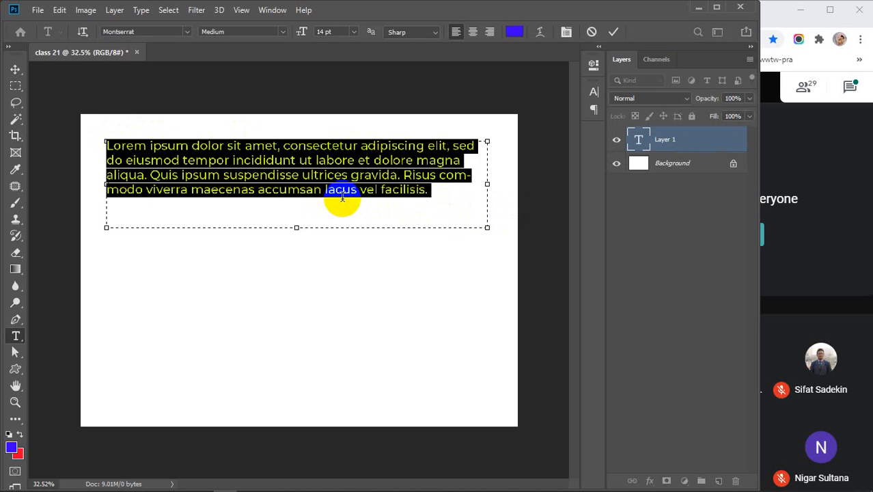
Step: Replace the placeholder text in the wide box with the copied "There are many variations of passages of Lorem Ipsum" passage and commit it
key(ctrl+v)
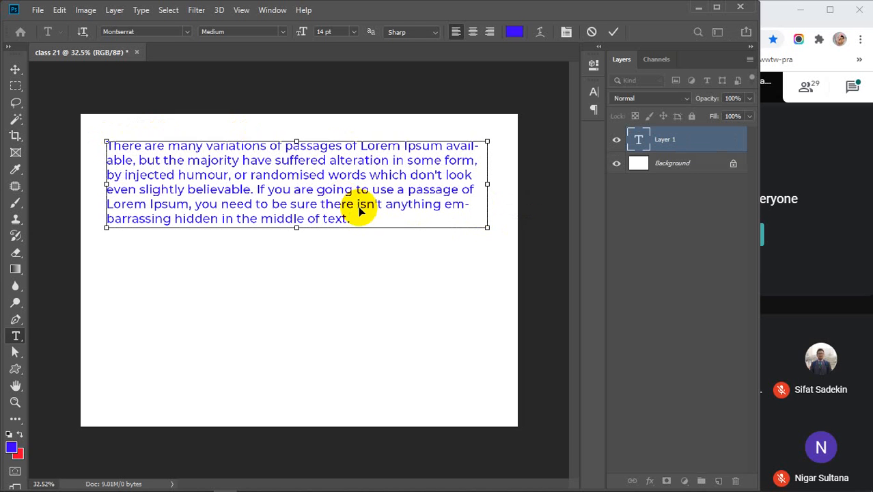
key(ctrl+z)
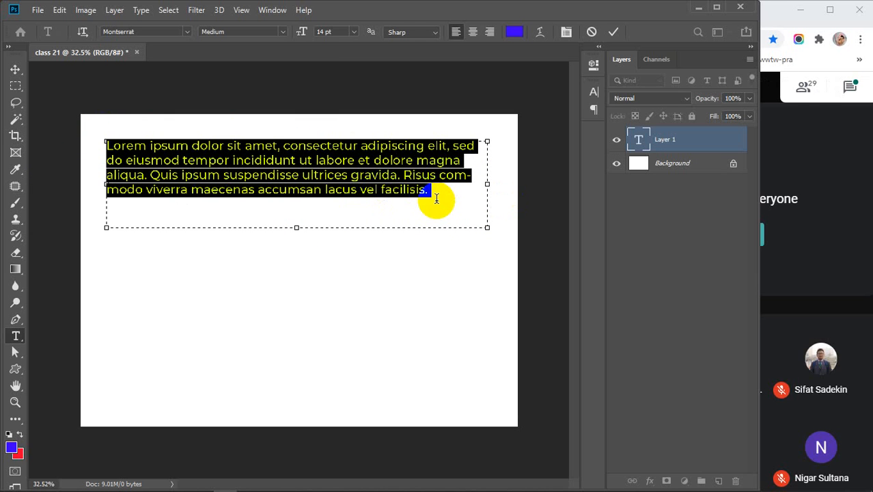
text(There are many variations of passages of Lorem Ipsum available, but the majority have suffered alteration in some form, by injected humour, or randomised words which don't look even slightly believable. If you are going to use a passage of Lorem Ipsum, you need to be sure there isn't anything embarrassing hidden in the middle of text.)
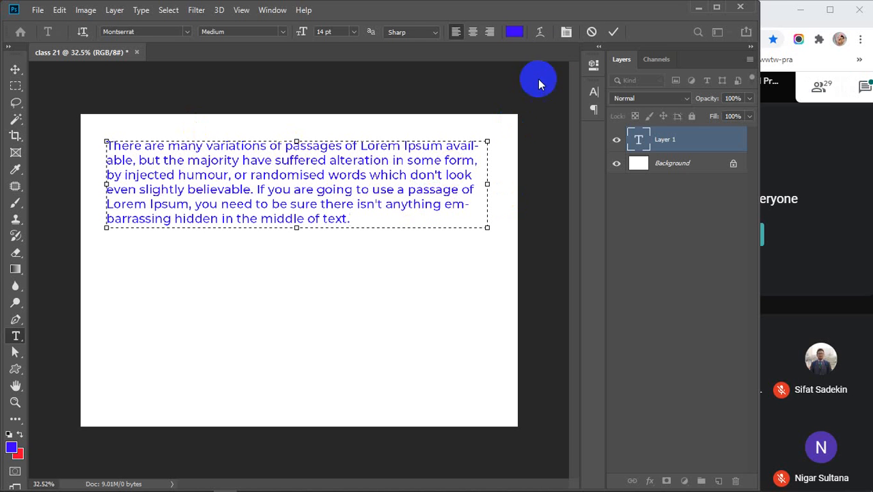
click(612, 33)
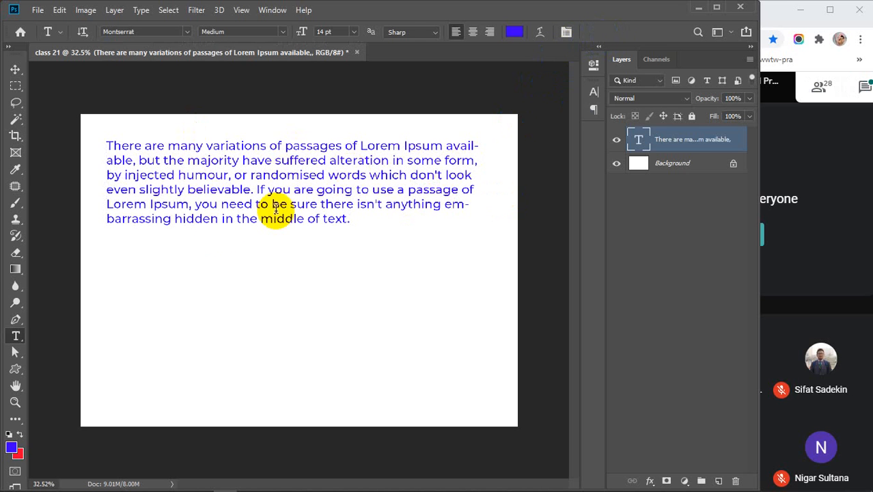
Step: Draw a tall, narrow text box below the first paragraph at the canvas's left and fill it with the copied passage
drag(115, 247, 201, 407)
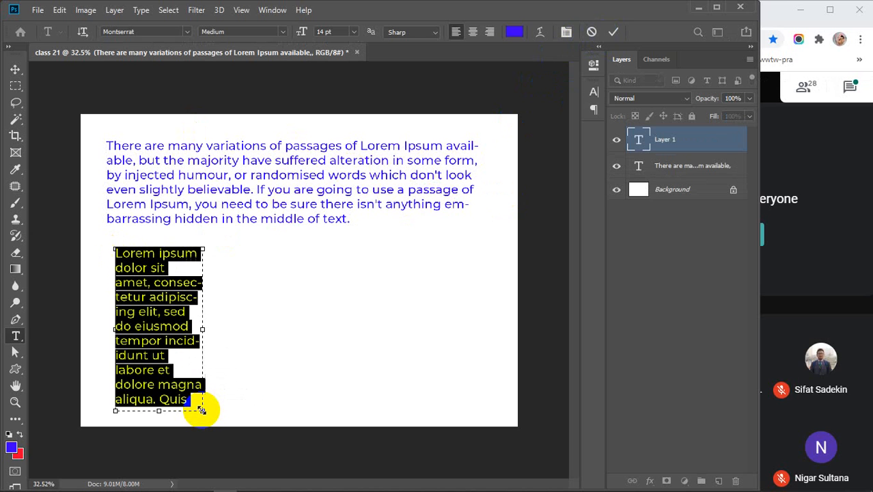
key(ctrl+v)
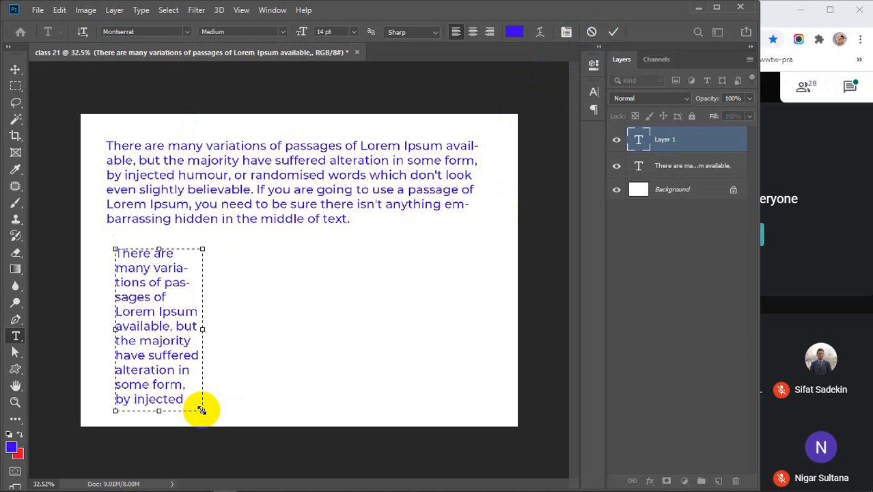
click(245, 252)
Step: Add a wider text box beside the narrow column, paste the copied passage into it and commit it
drag(228, 259, 431, 411)
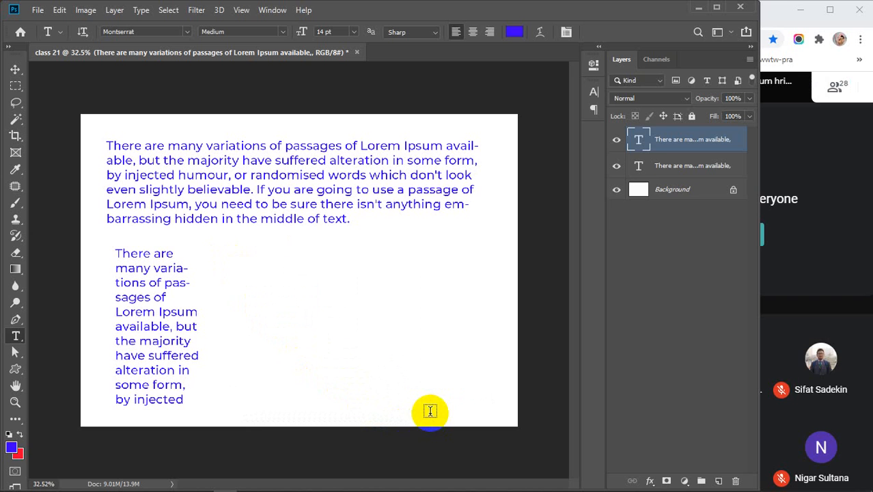
text(There are many variations of passages of Lorem Ipsum available, but the majority have suffered alteration in some form, by injected humour, or randomised words which don't look even slightly believable. If you are going to use a passage of Lorem Ipsum, you need to be sure there isn't anything embarrassing hidden in the middle of text.)
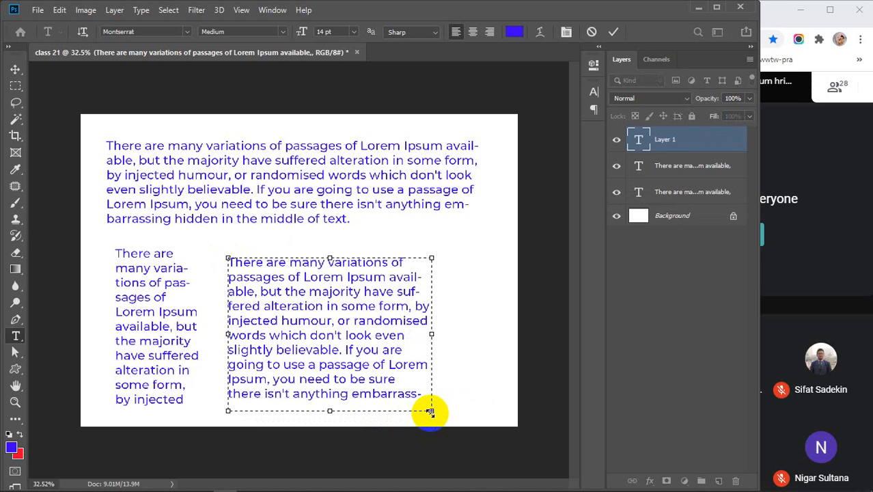
click(614, 32)
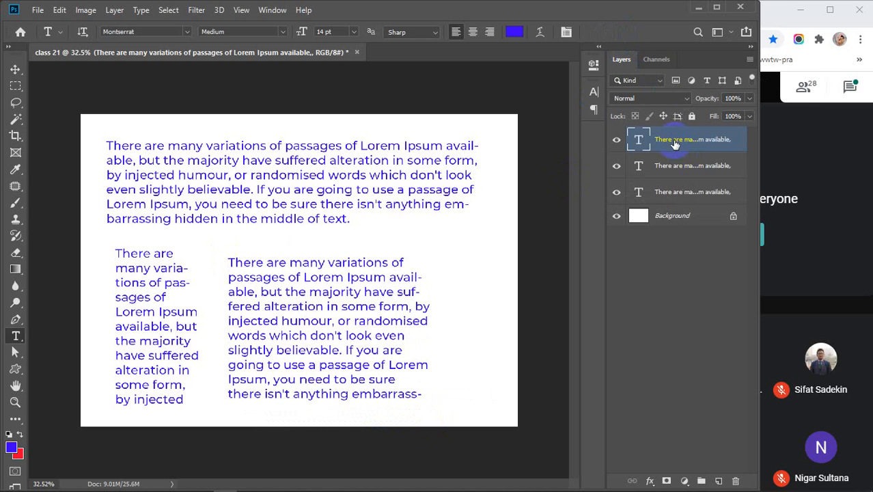
Step: Set the font size of the upper wide paragraph's text layer to 11 pt
click(639, 192)
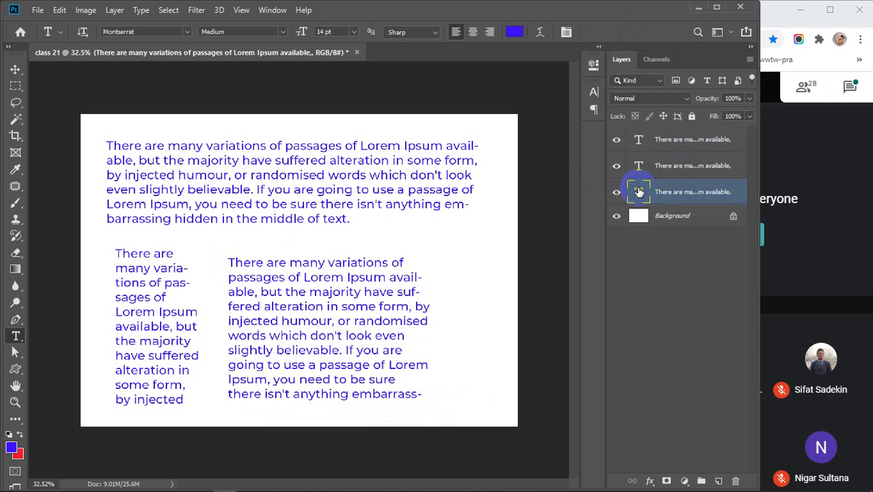
click(327, 32)
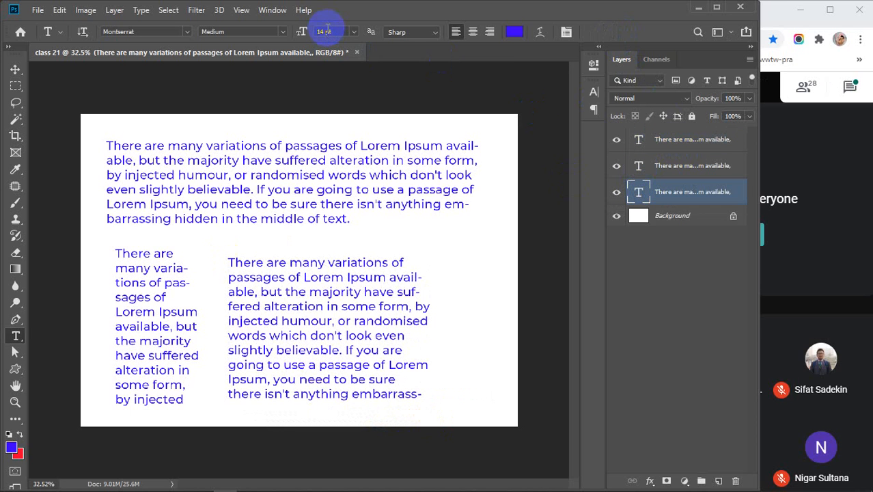
click(328, 32)
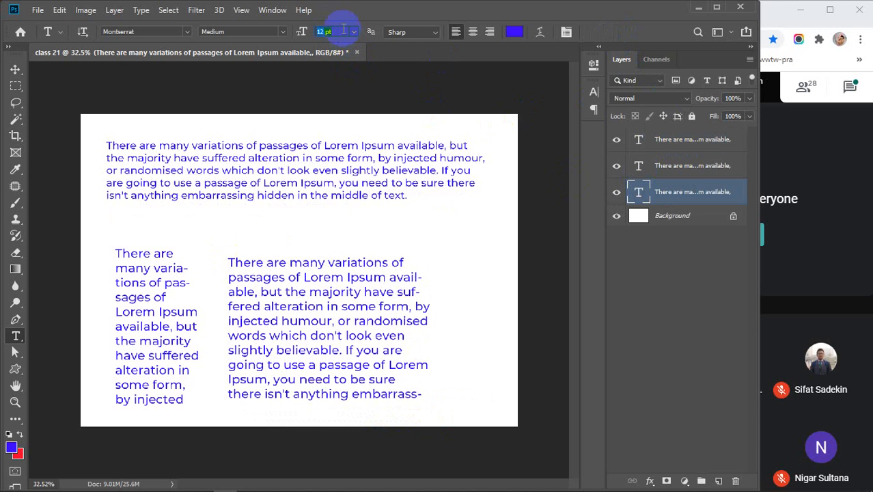
scroll(344, 30, down, 1)
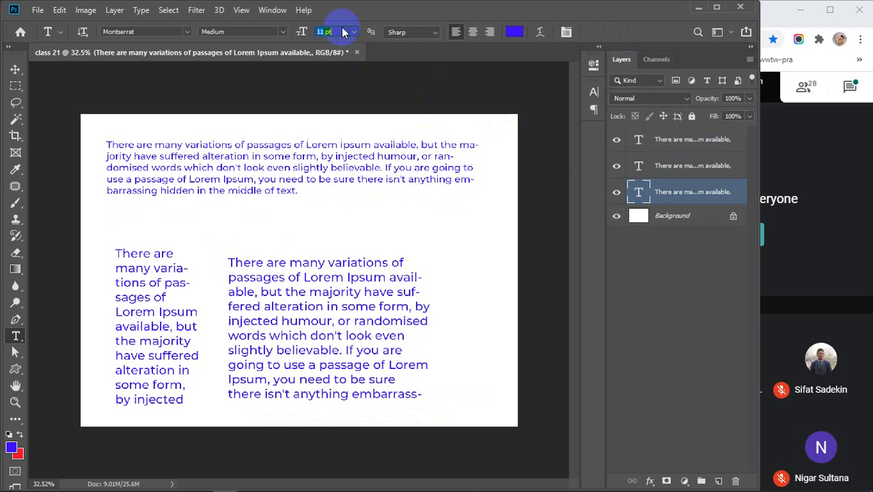
Step: Set the font size of the narrow column's text layer to 8 pt
click(683, 165)
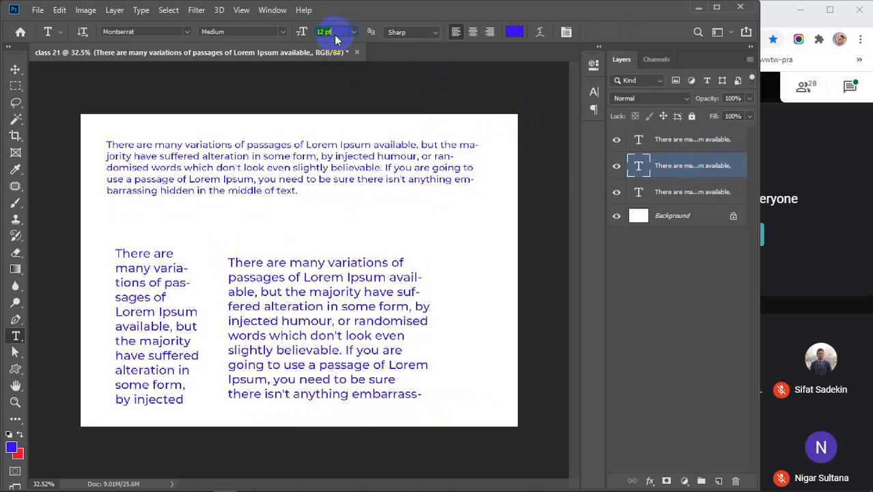
scroll(335, 38, down, 3)
scroll(336, 32, down, 2)
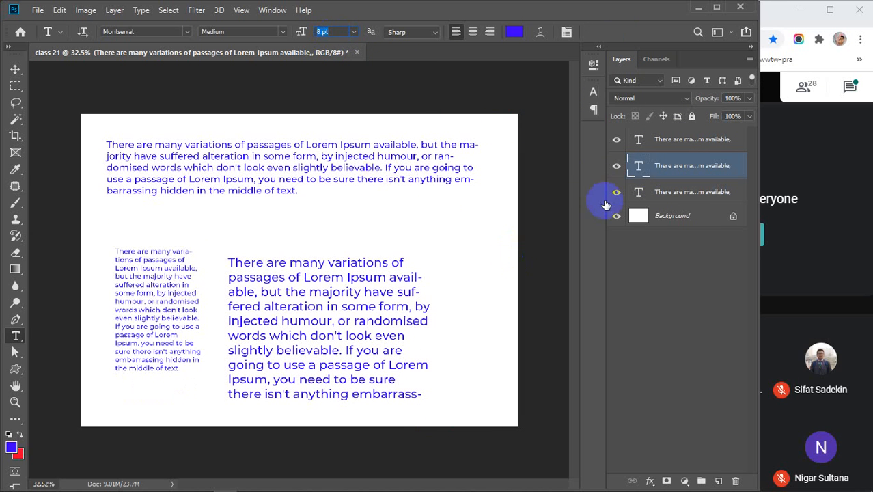
Step: Paste the passage as point text just below the upper paragraph and break its line manually after "Ipsum"
click(675, 140)
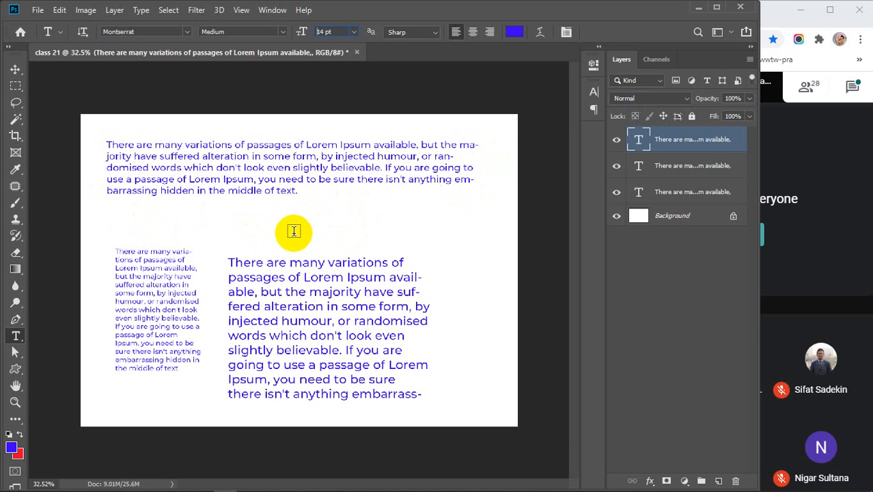
click(114, 219)
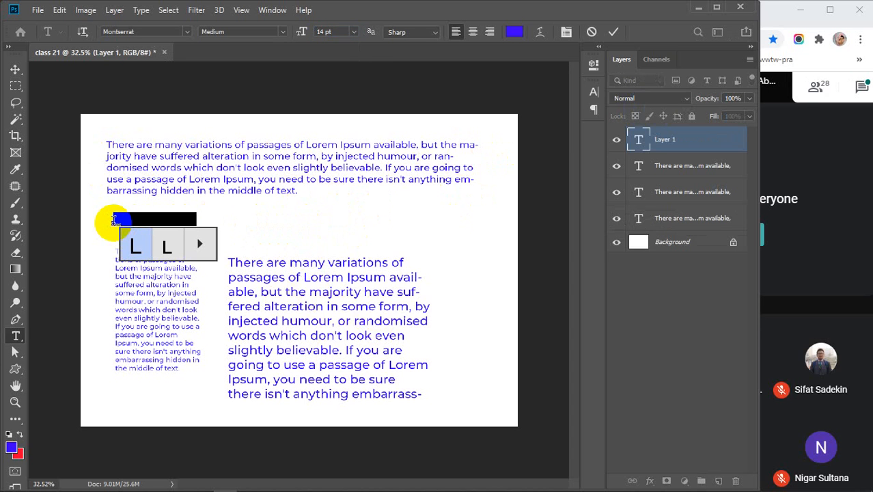
key(ctrl+v)
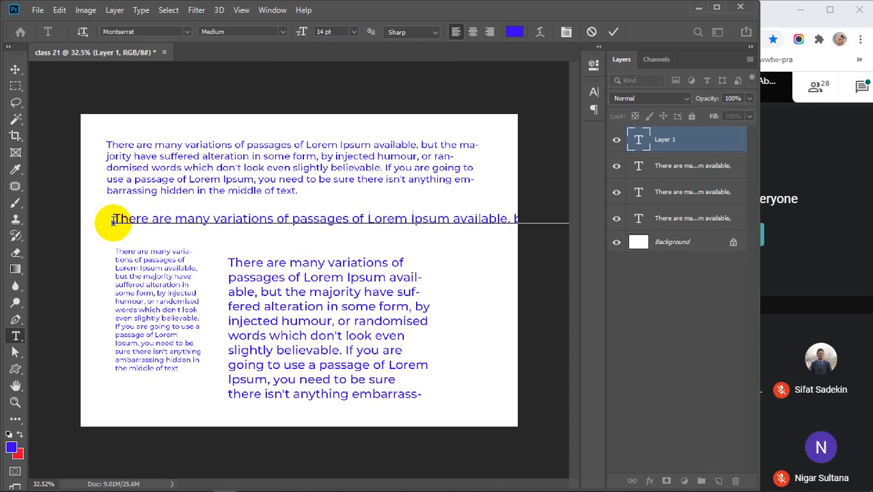
click(459, 220)
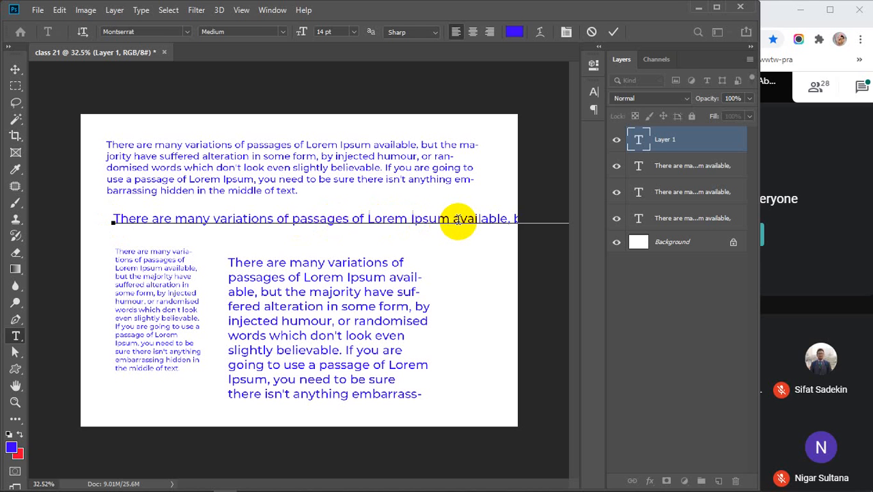
key(Return)
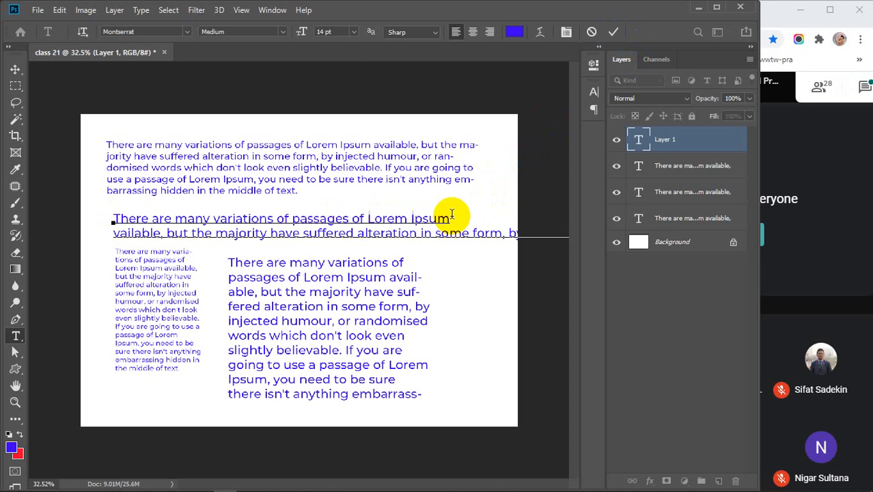
click(618, 33)
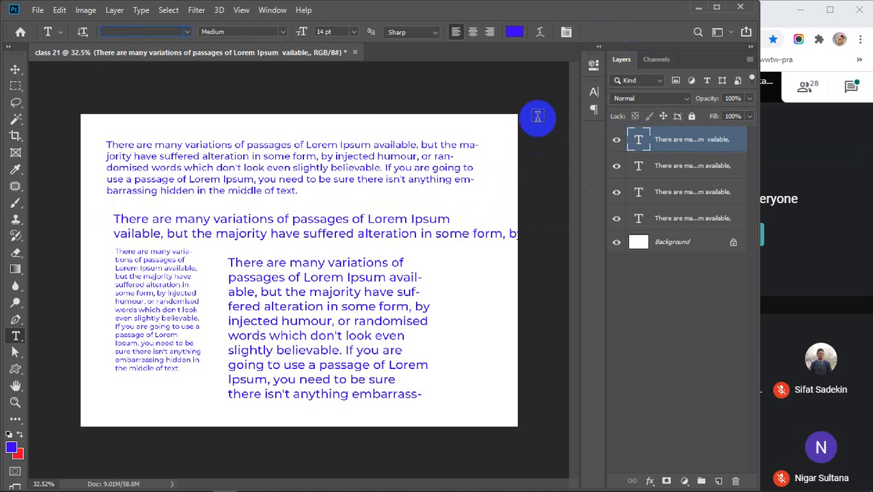
Step: Choose Montserrat as the font for the new point text, and delete that text layer
click(186, 31)
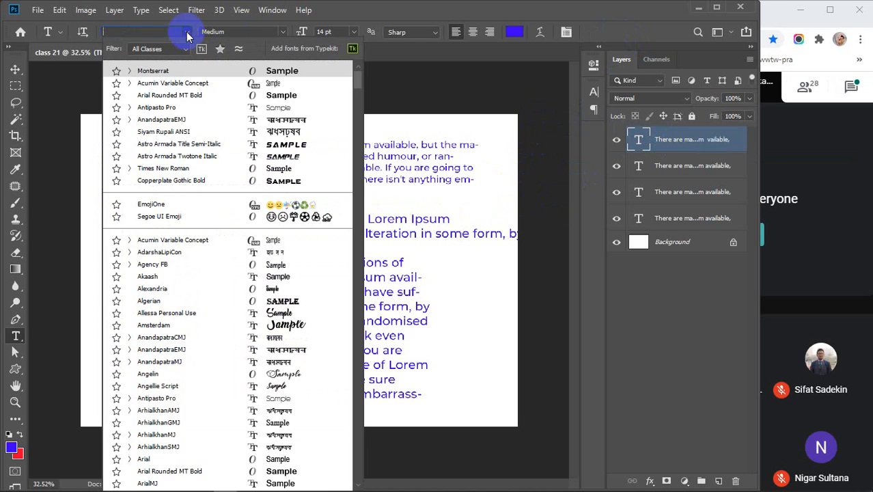
click(164, 70)
key(Delete)
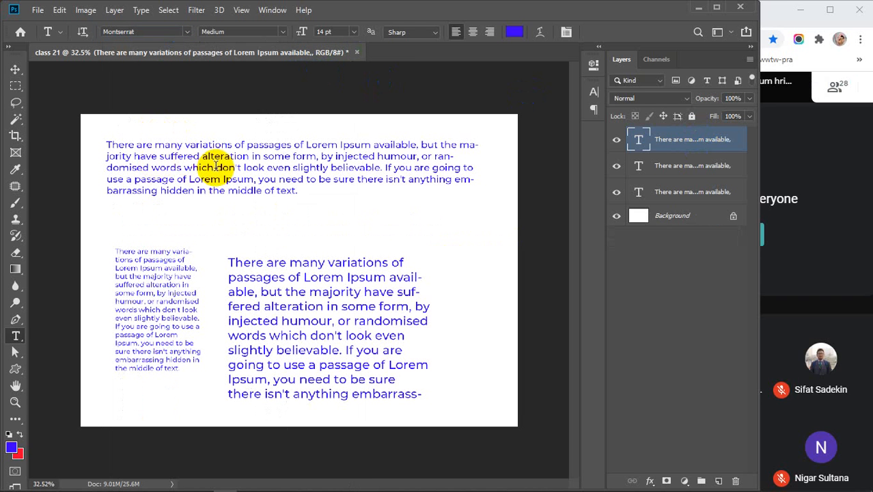
Step: Try centred and right alignment on the upper wide paragraph's text layer
key(v)
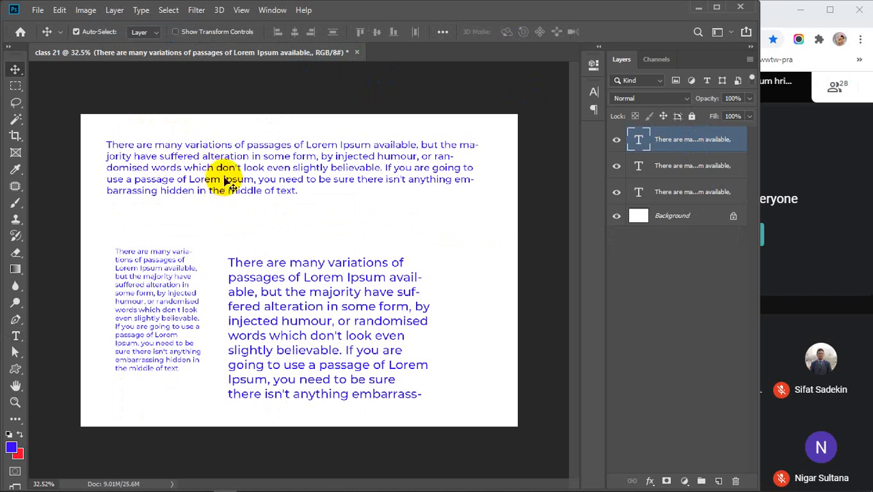
click(220, 164)
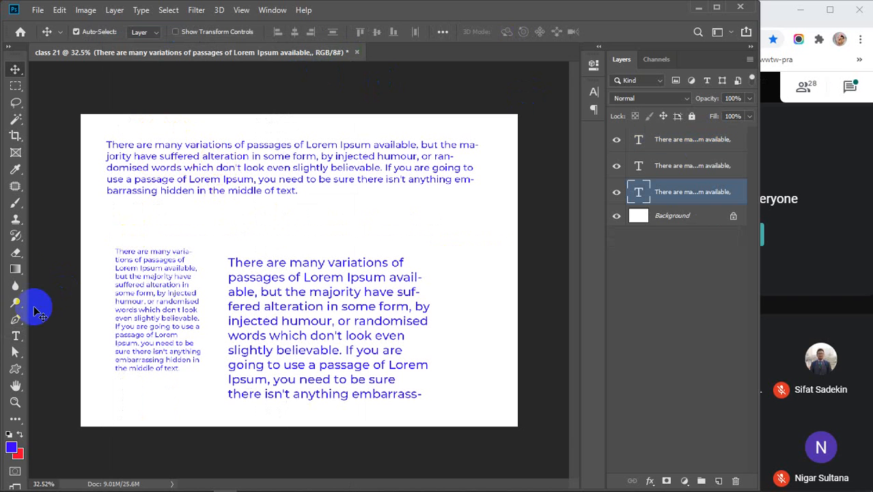
click(16, 335)
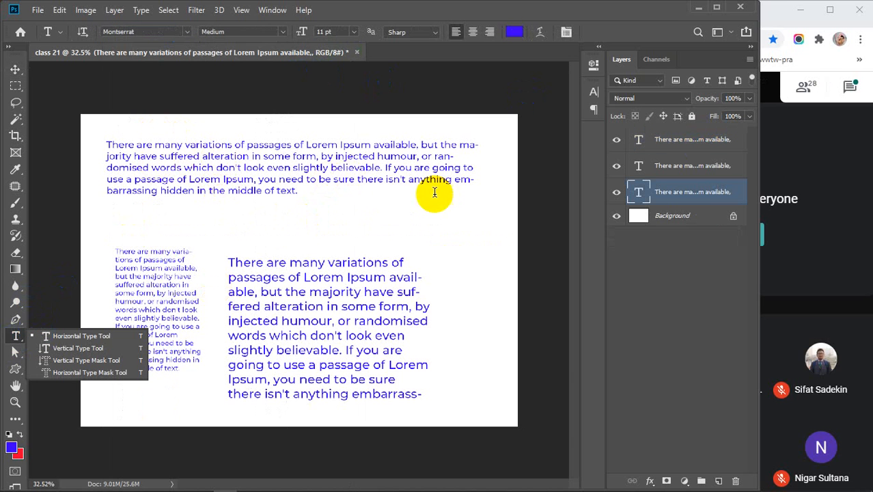
click(679, 195)
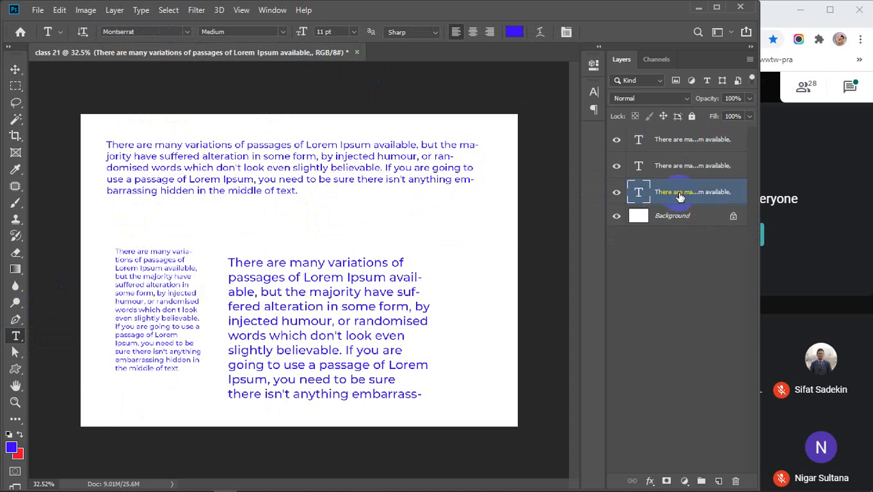
click(566, 34)
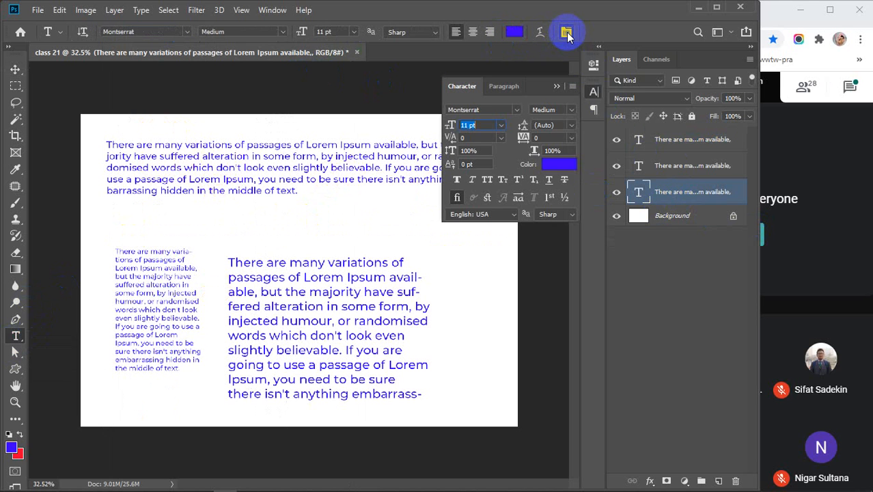
click(505, 87)
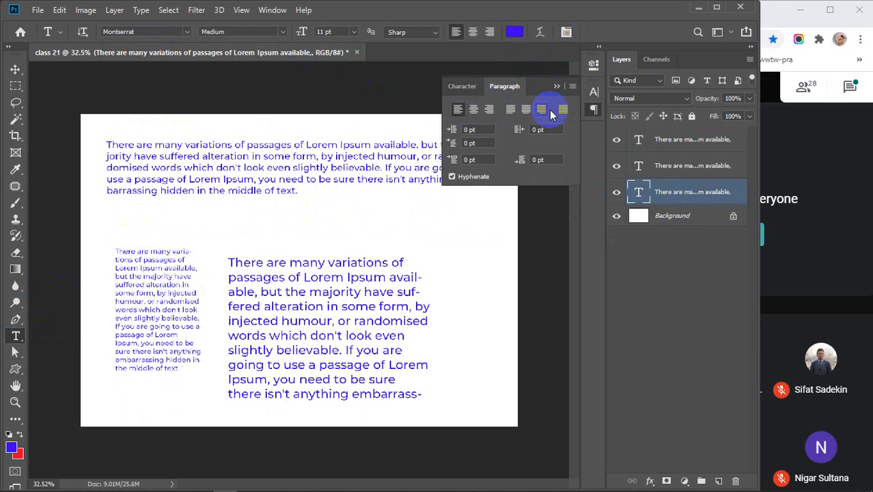
click(474, 110)
click(491, 111)
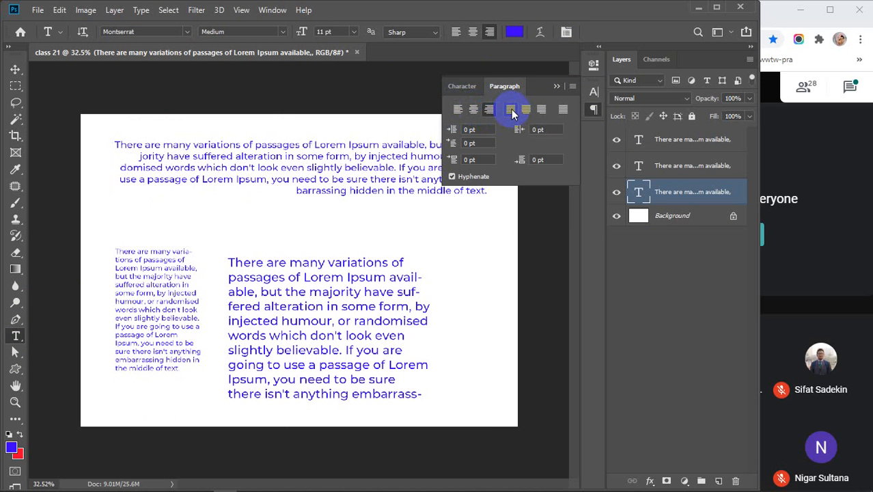
Step: Try justifying the upper paragraph with its last line left, centred and right, and finish with all lines fully justified
click(513, 113)
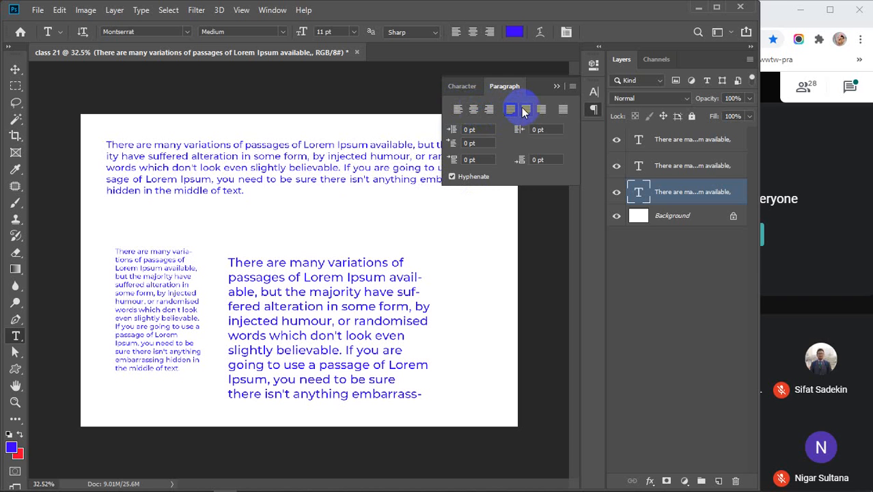
click(525, 111)
click(540, 110)
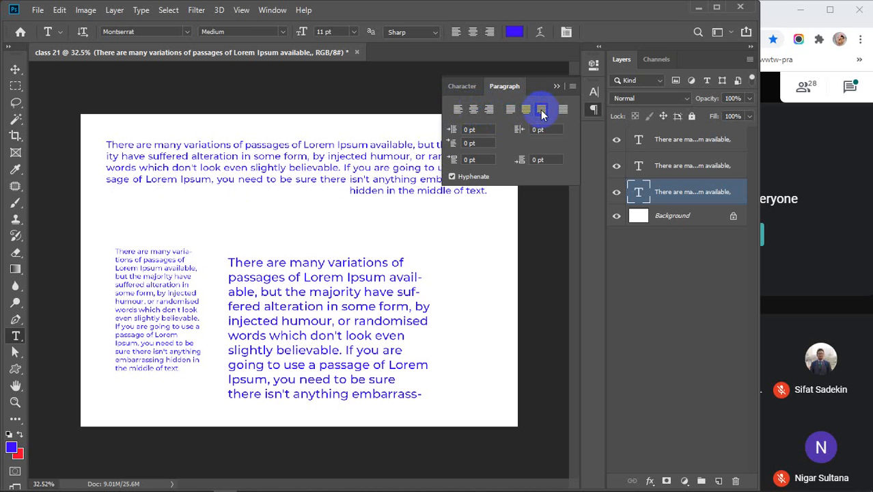
click(563, 110)
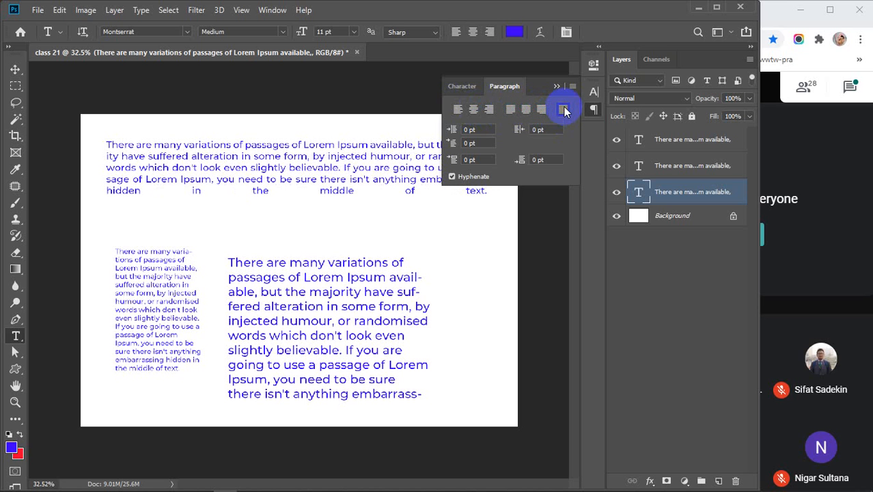
click(556, 86)
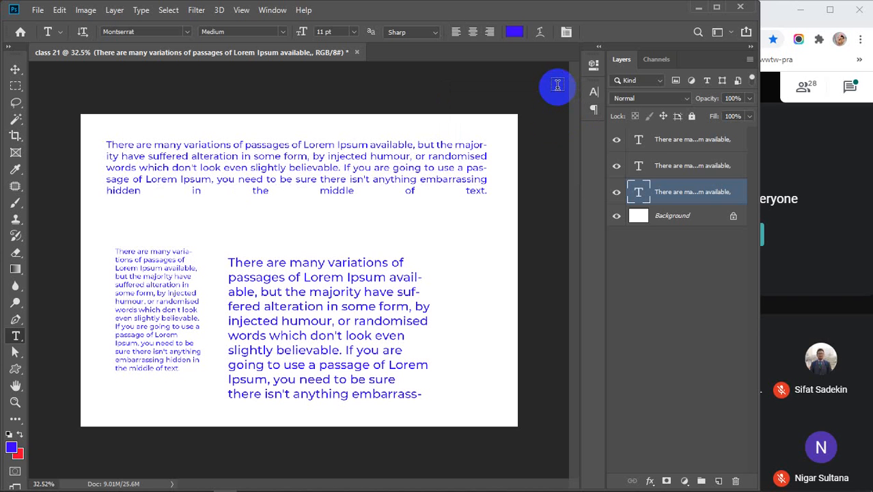
Step: Try centred and right alignment on the narrow column's text layer
click(683, 171)
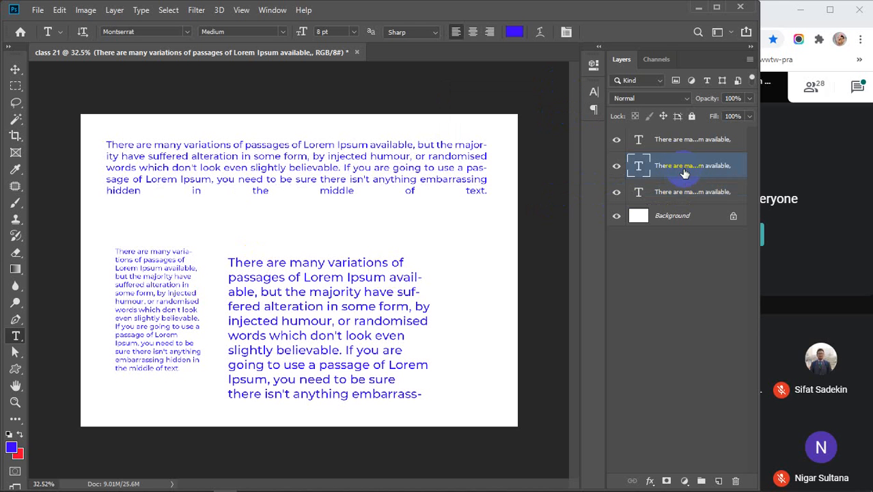
click(593, 66)
click(564, 32)
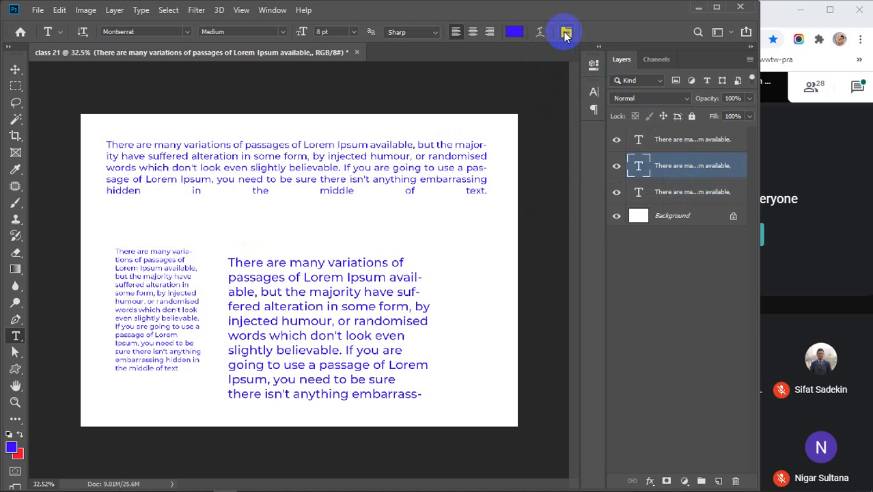
click(538, 99)
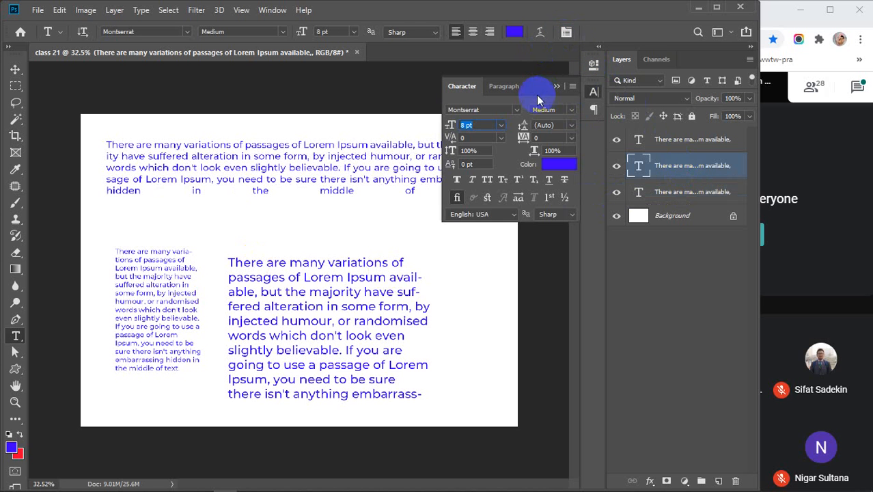
click(502, 86)
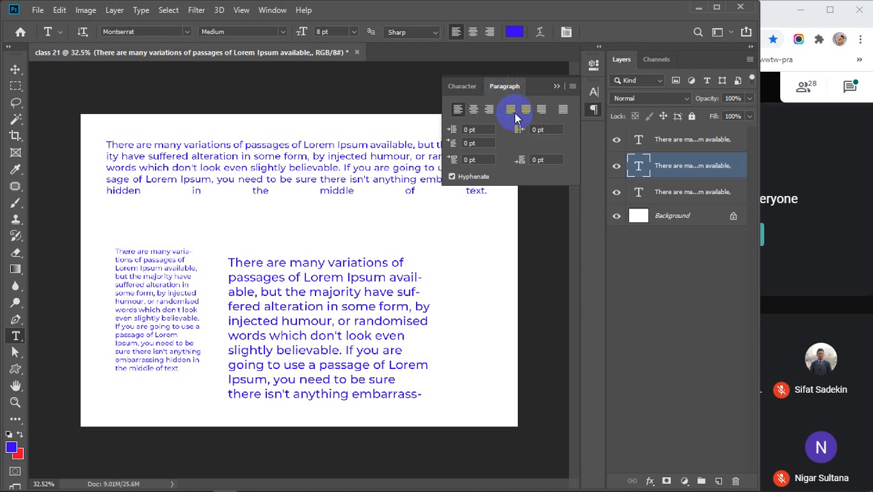
click(473, 110)
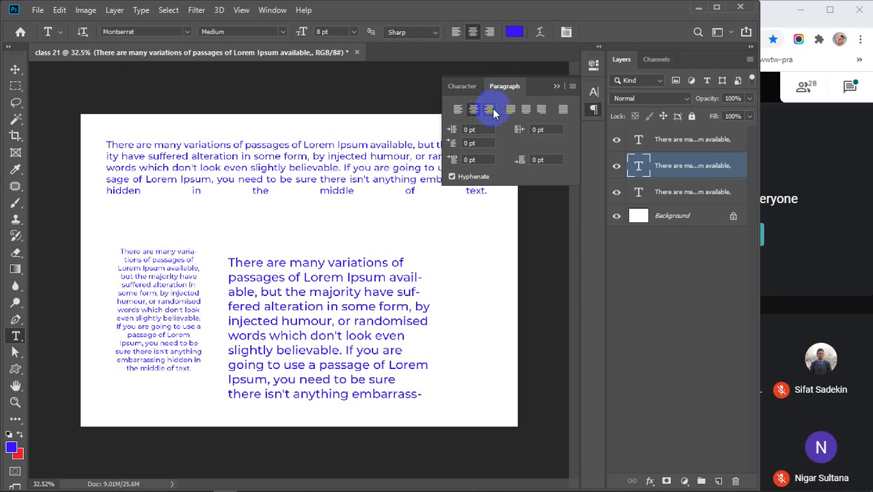
click(488, 109)
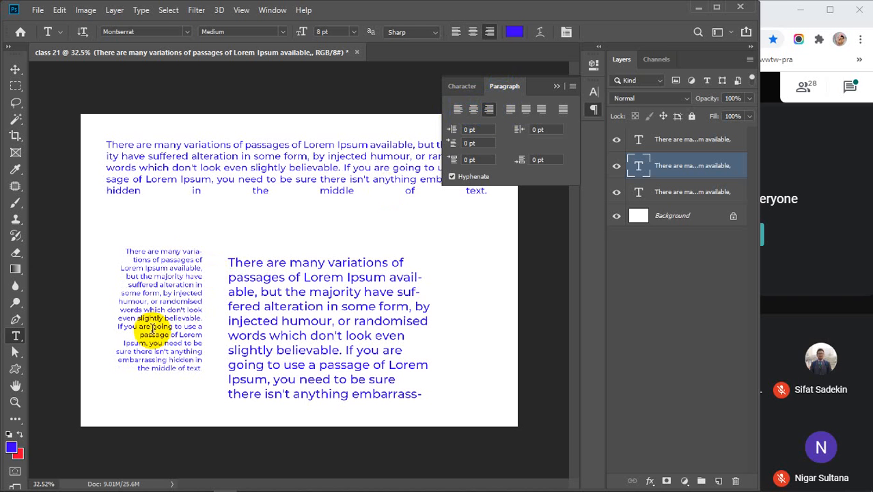
Step: Try justifying the narrow column with its last line left and centred, and finish with the last line aligned right
click(511, 112)
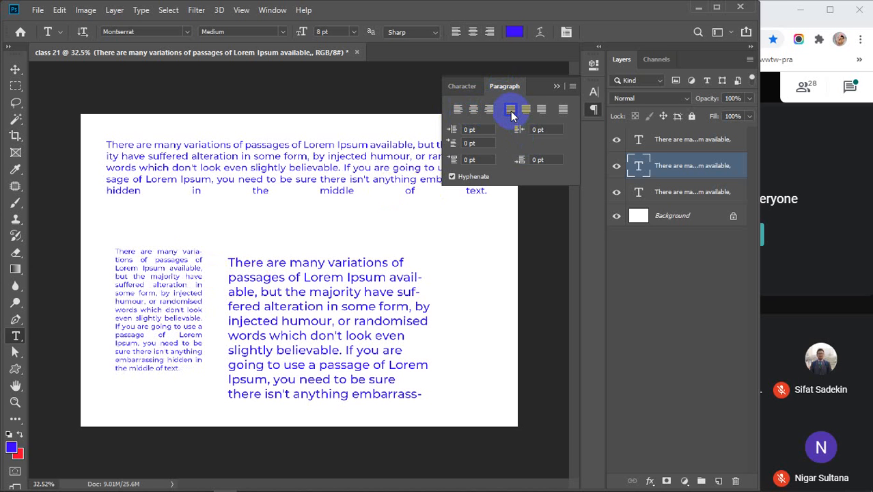
click(524, 111)
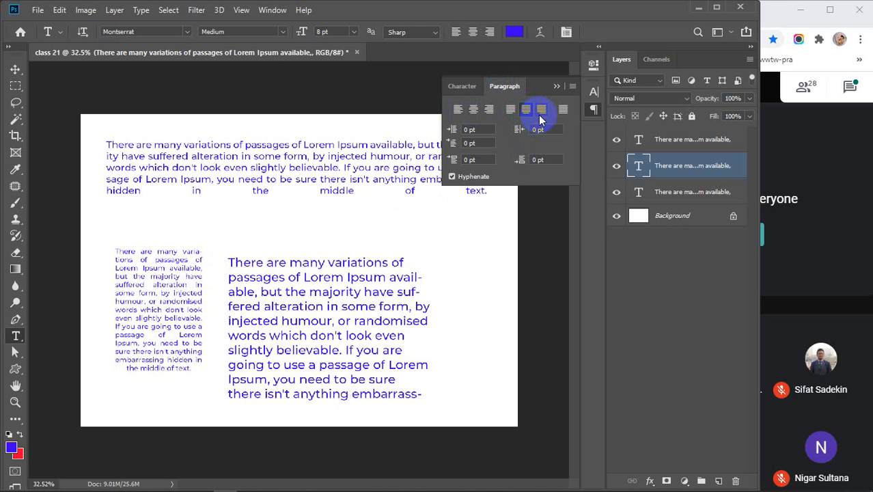
click(541, 112)
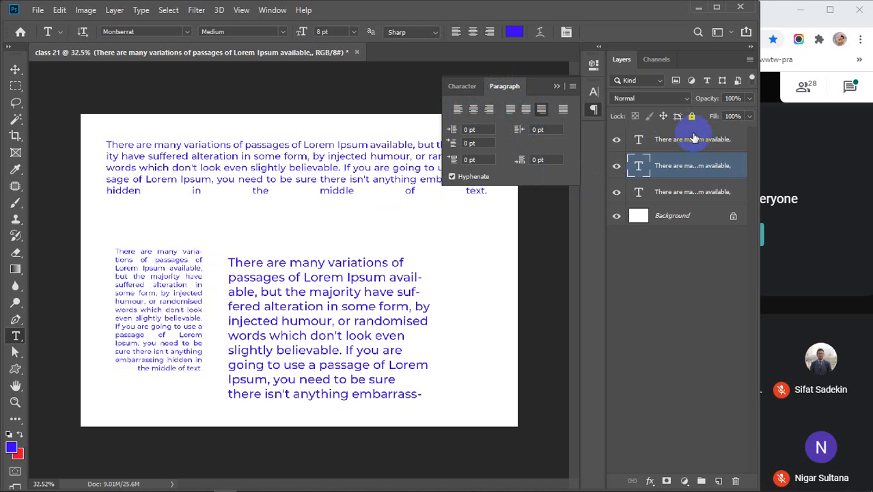
Step: Justify the large lower paragraph with its last line aligned left, and set its font size to 12 pt
click(693, 139)
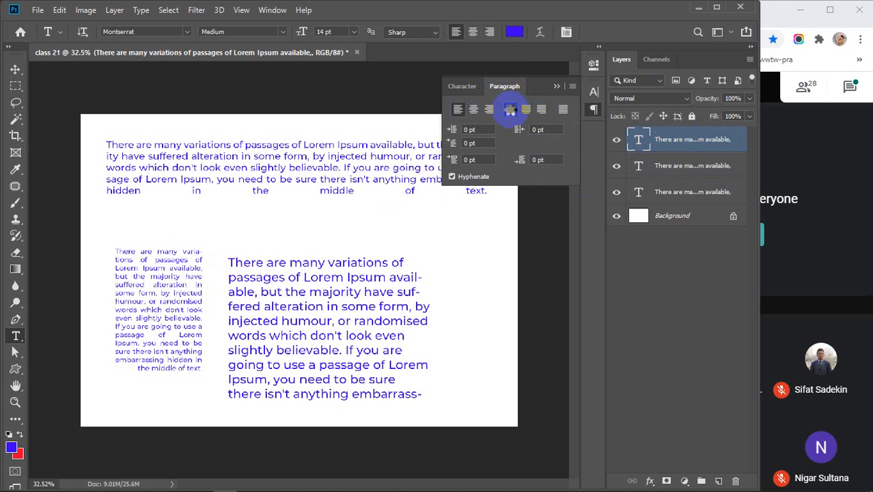
click(510, 111)
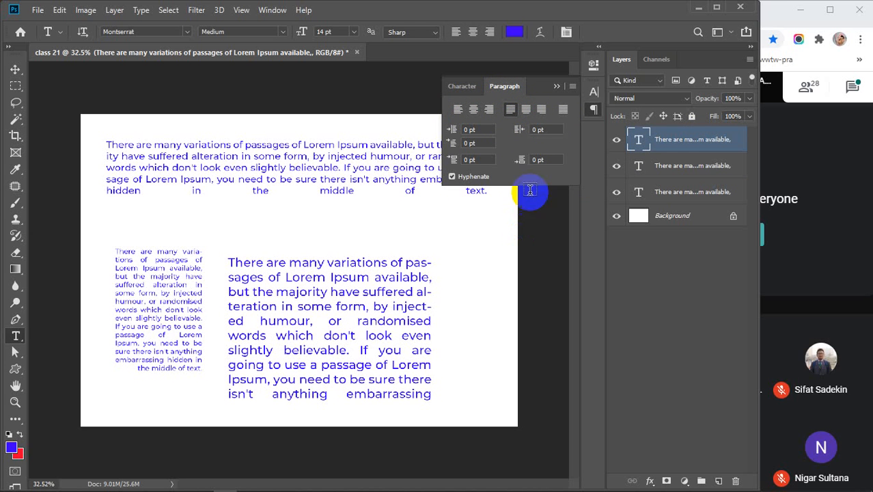
click(327, 31)
key(Return)
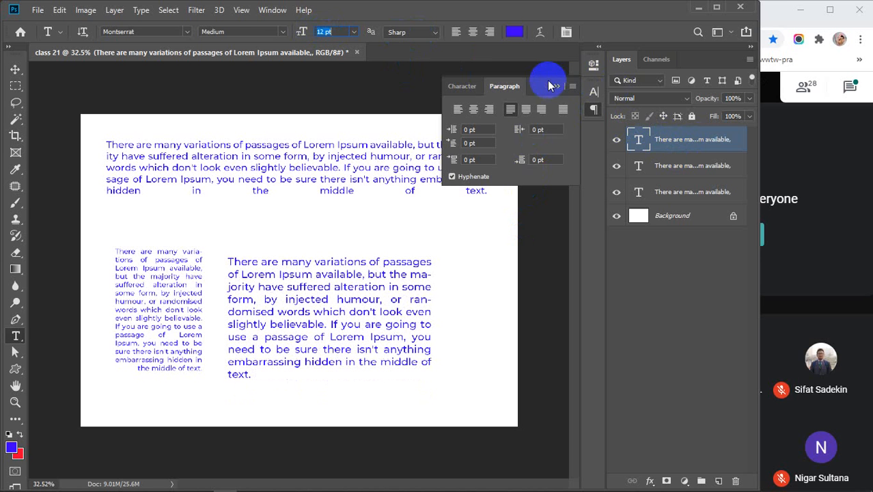
click(552, 85)
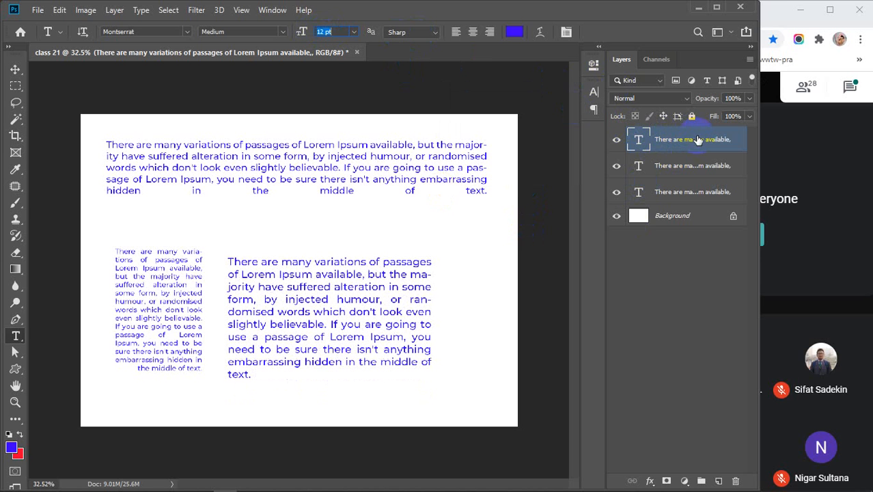
Step: Set the font size of the large lower paragraph's text layer to 6 pt
click(693, 165)
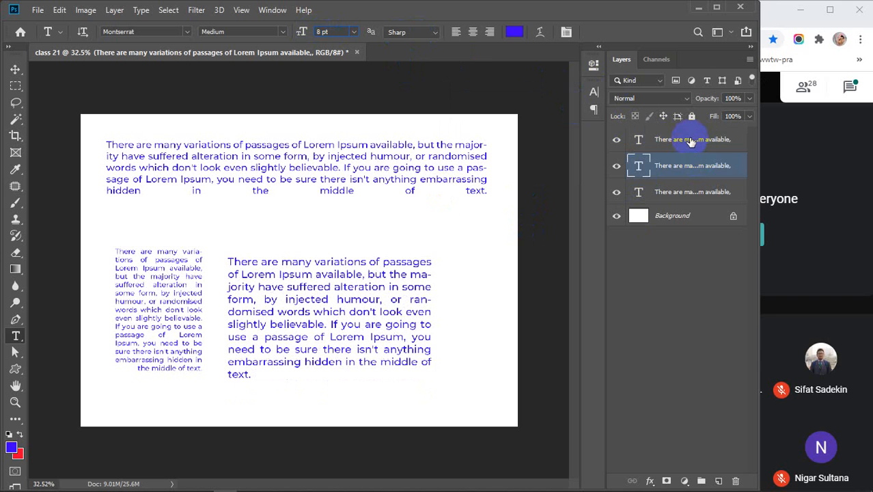
click(691, 141)
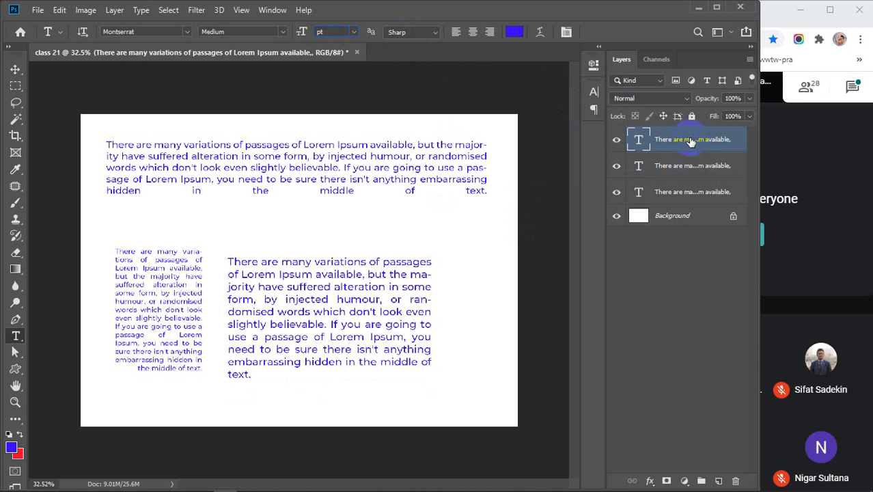
click(354, 32)
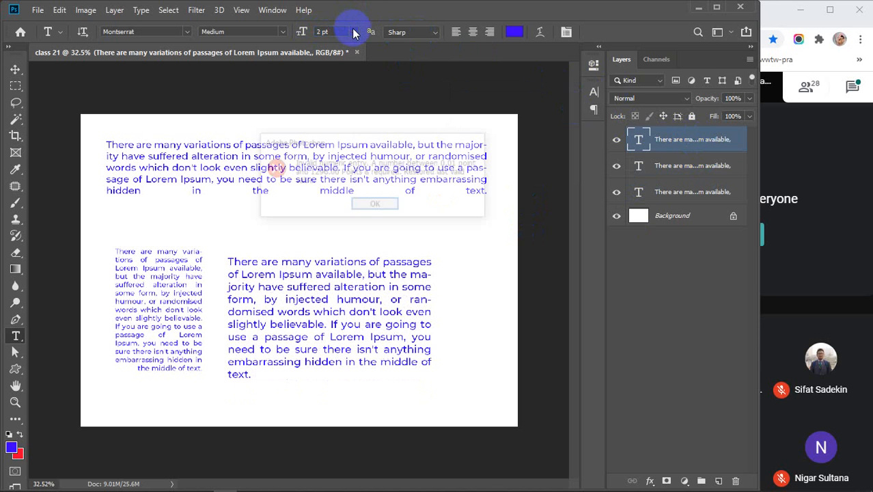
click(382, 206)
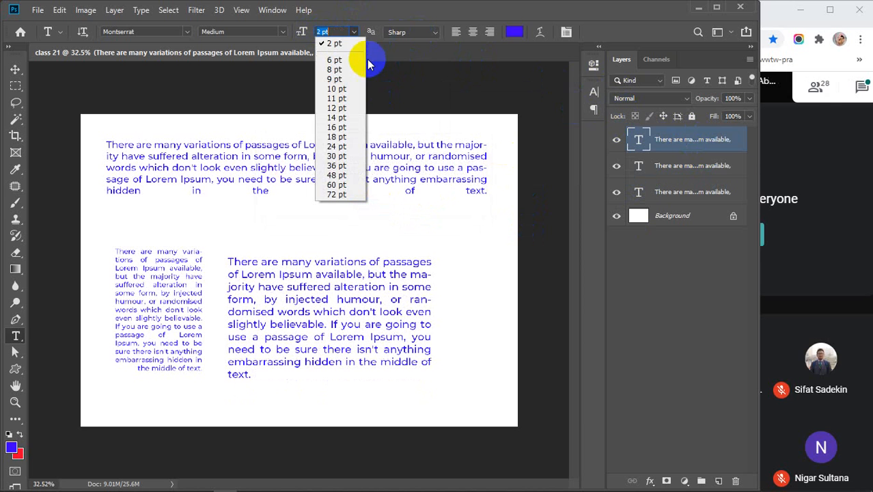
click(697, 145)
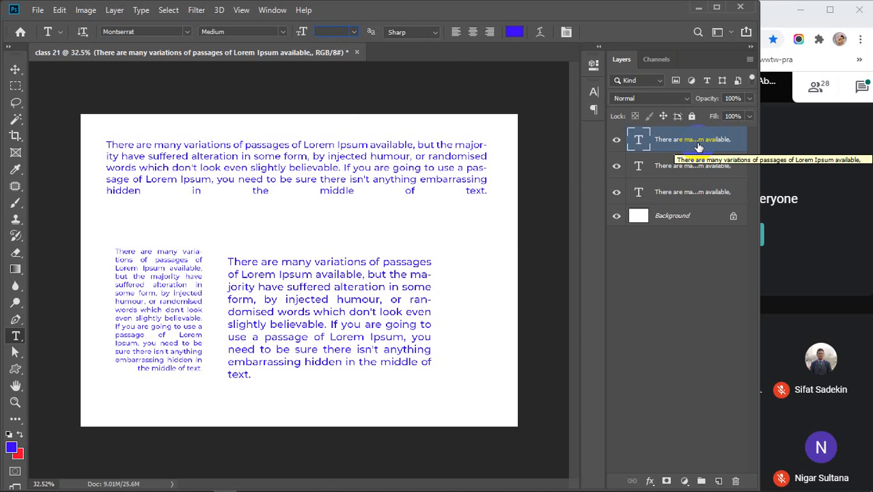
click(354, 32)
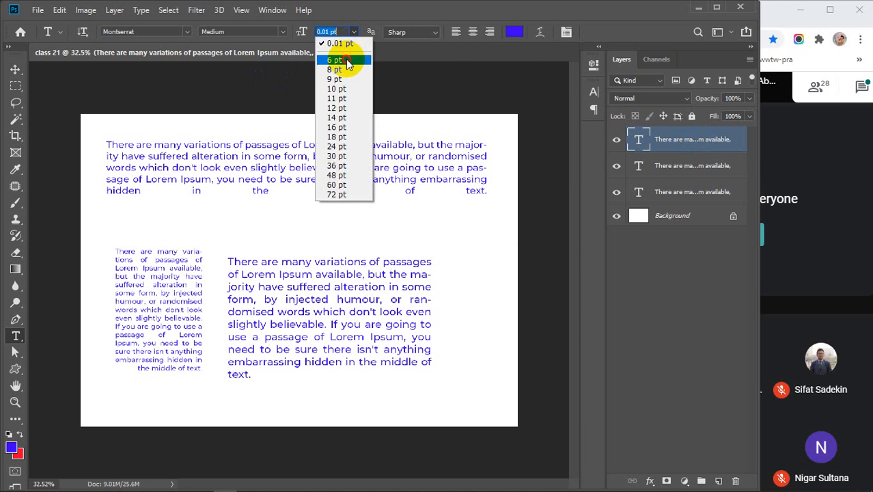
click(335, 60)
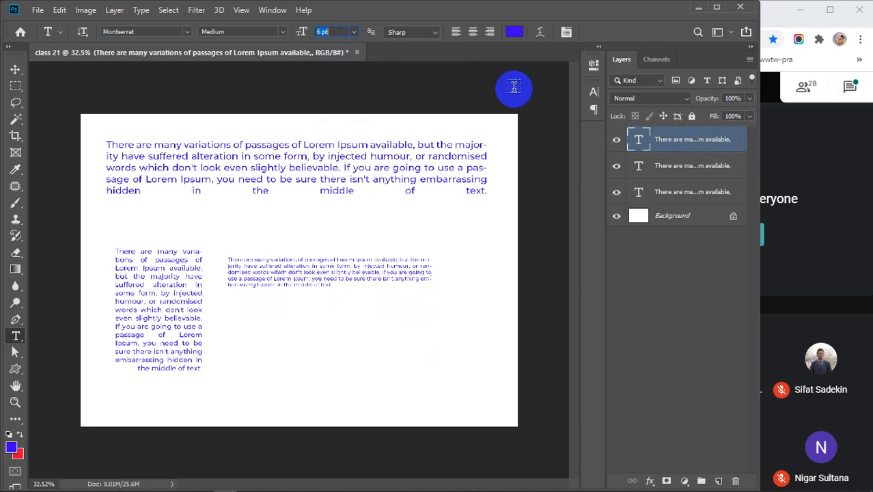
click(366, 46)
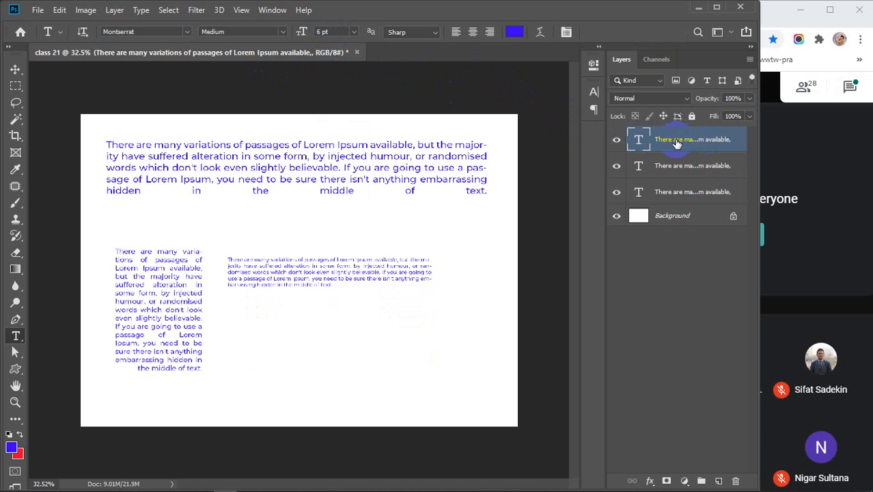
Step: Delete all three paragraph text layers, leaving only the Background layer
key(Delete)
key(Delete)
key(Delete)
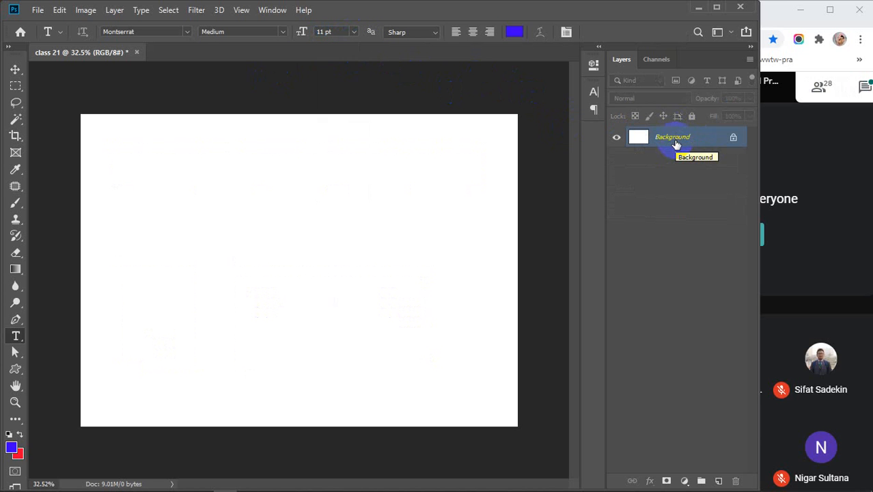
Step: Add the point text BANGLADESH on the left half of the empty canvas and commit it
click(150, 267)
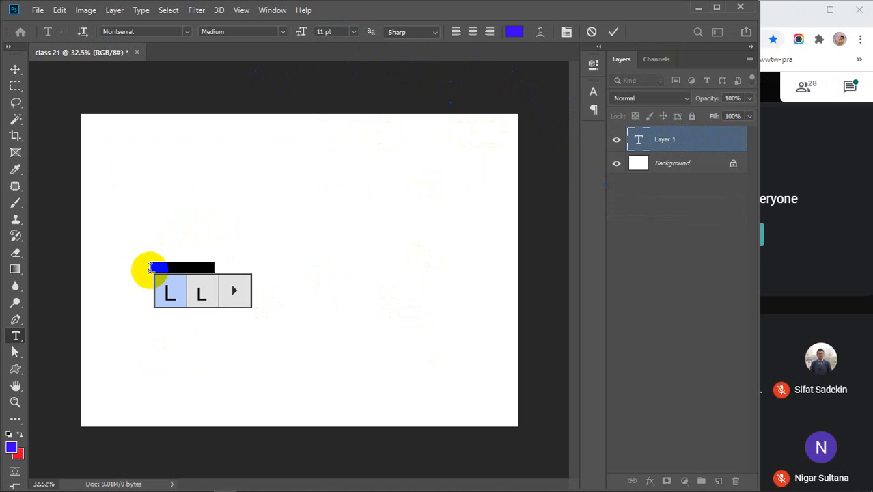
text(BANG)
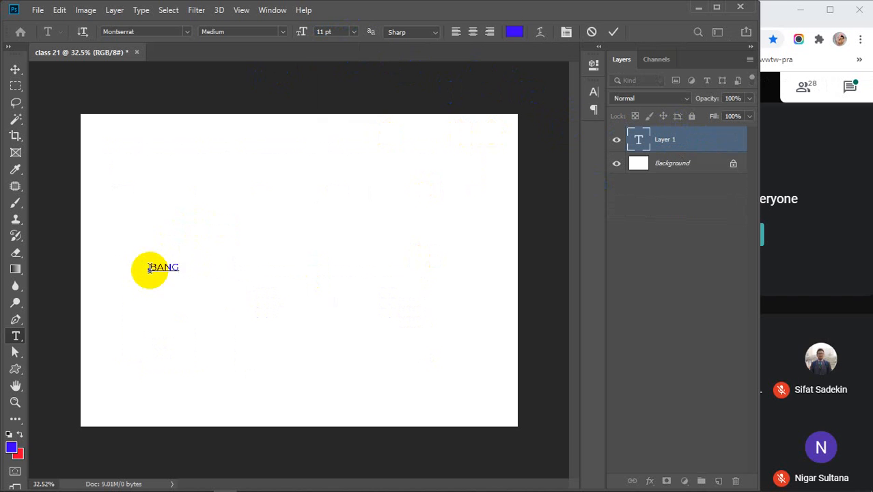
text(LADS)
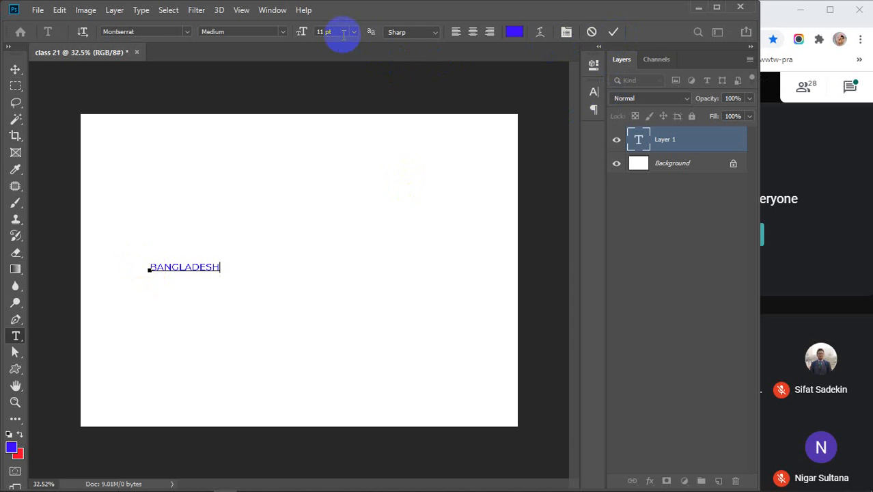
click(341, 33)
click(640, 141)
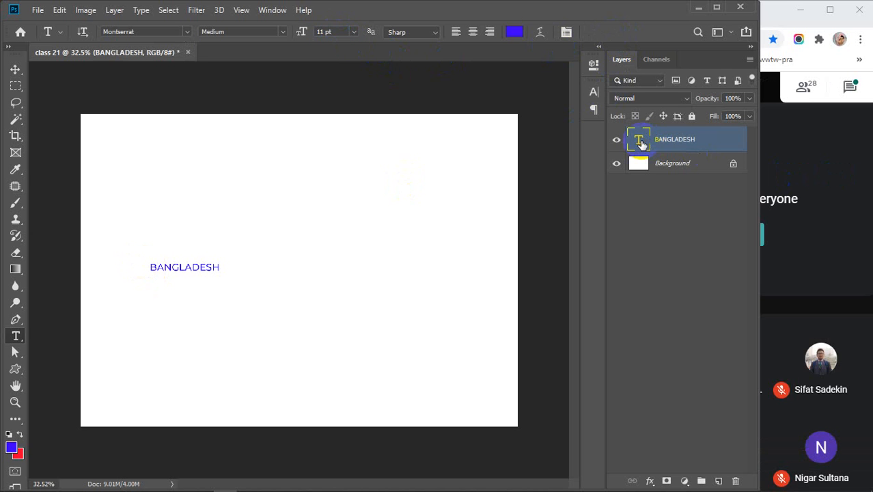
Step: Set the font size of the BANGLADESH text layer to 30 pt
click(336, 31)
scroll(336, 32, up, 12)
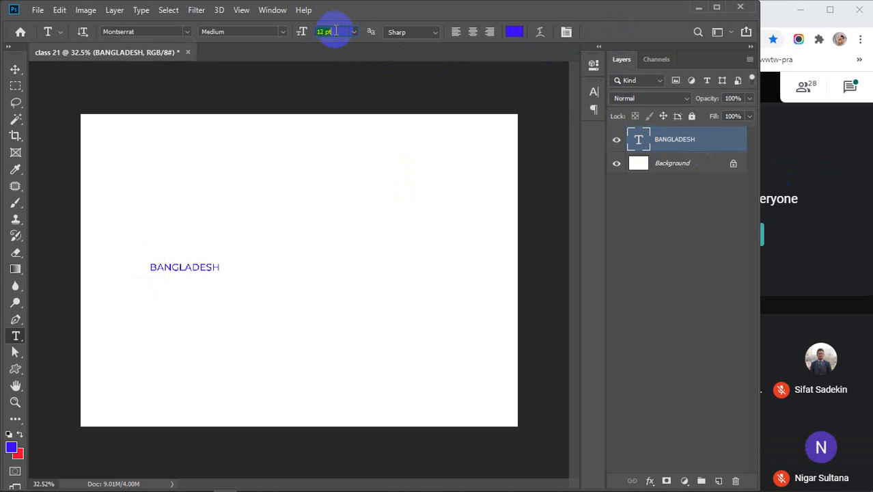
scroll(334, 31, up, 4)
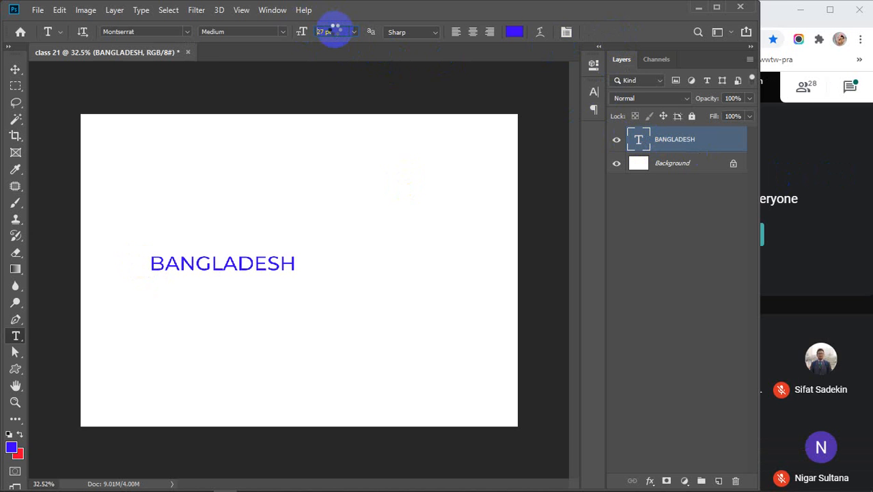
scroll(334, 31, up, 2)
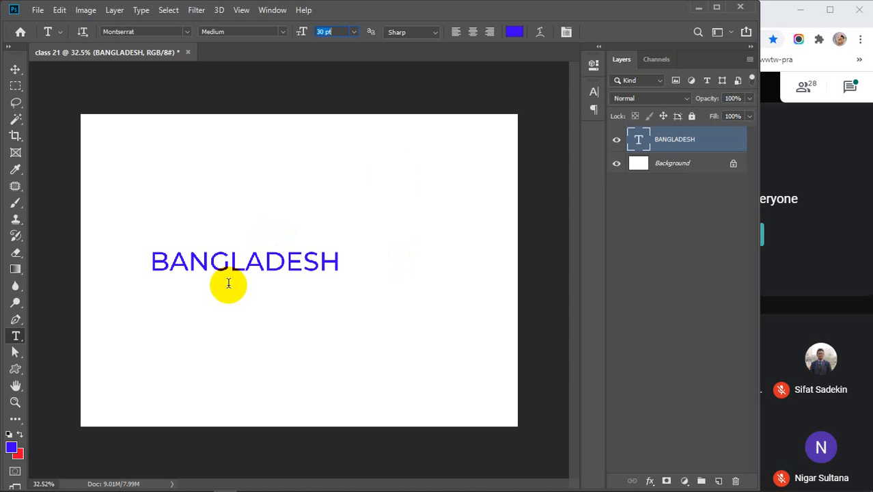
Step: Open the text warp settings for the BANGLADESH layer and choose the Arc style
click(540, 34)
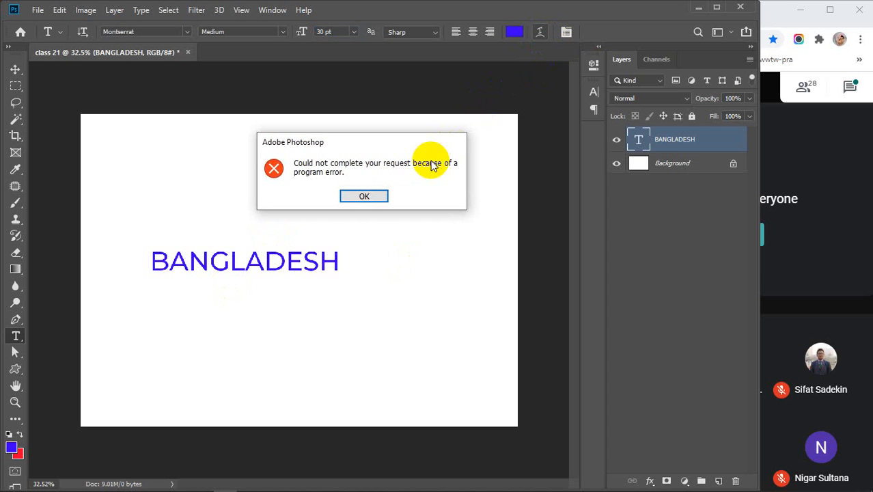
click(363, 195)
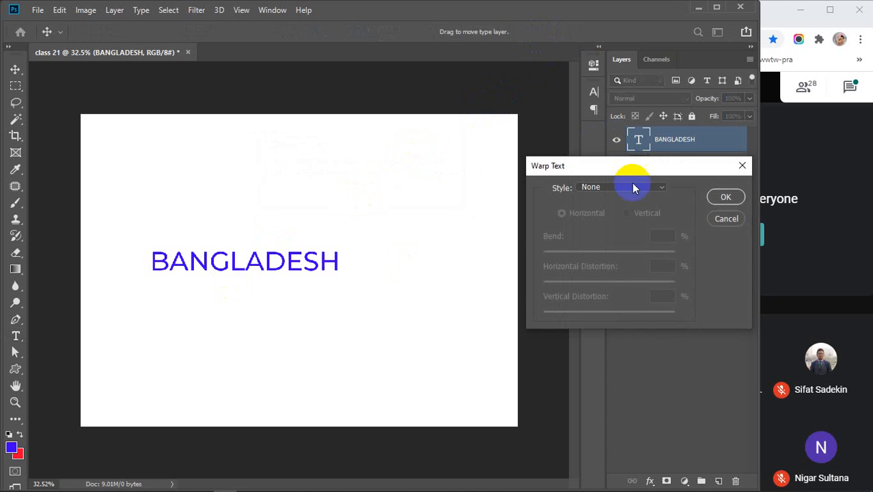
drag(655, 170, 653, 144)
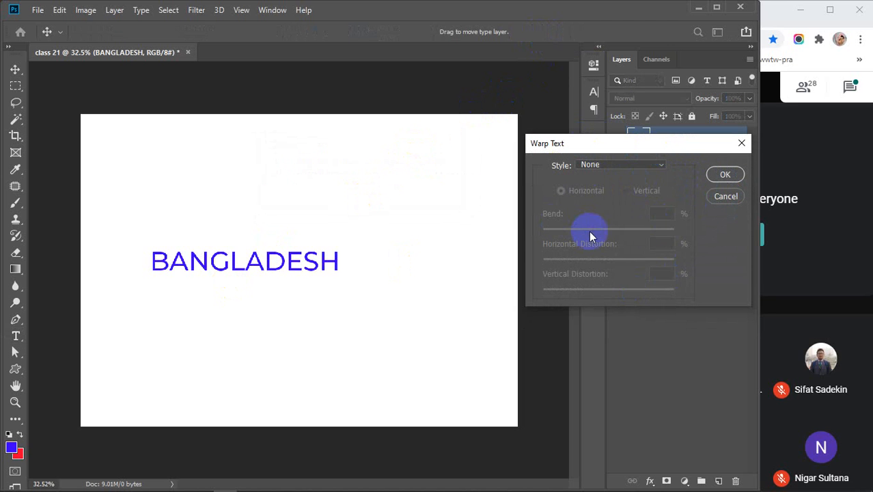
click(658, 170)
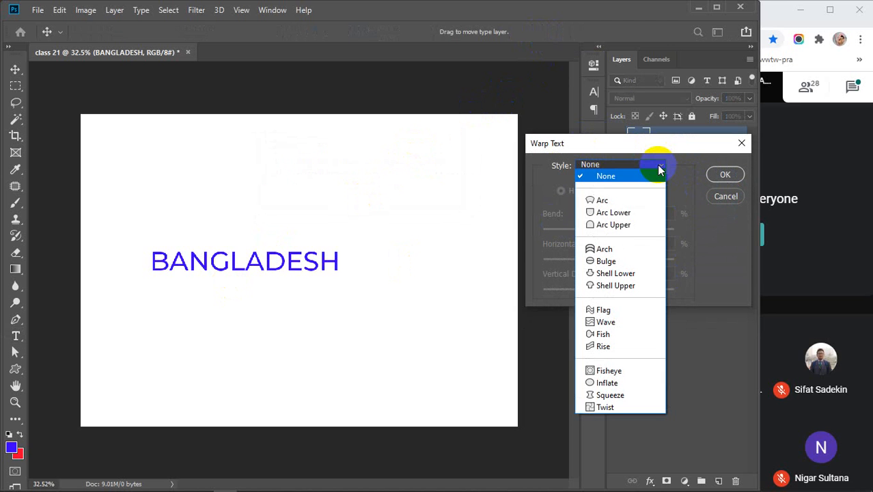
click(603, 200)
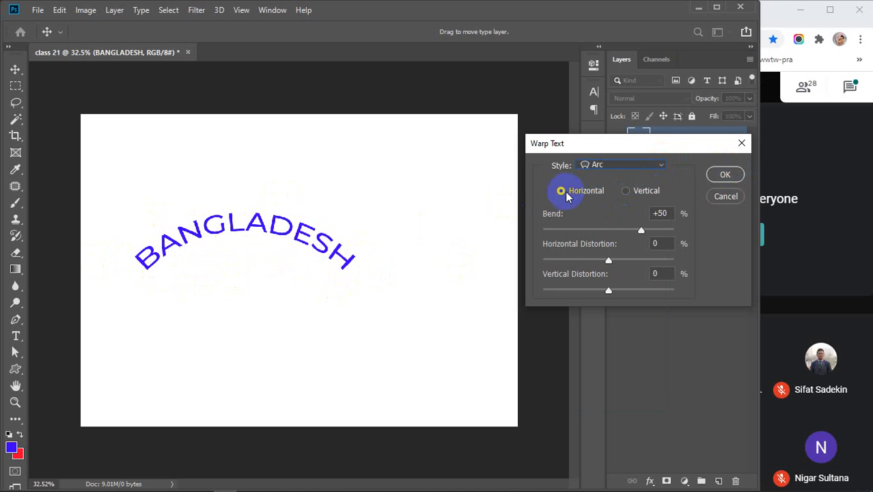
Step: Try the vertical orientation of the Arc warp, return it to horizontal, and set its bend to +100%
click(625, 192)
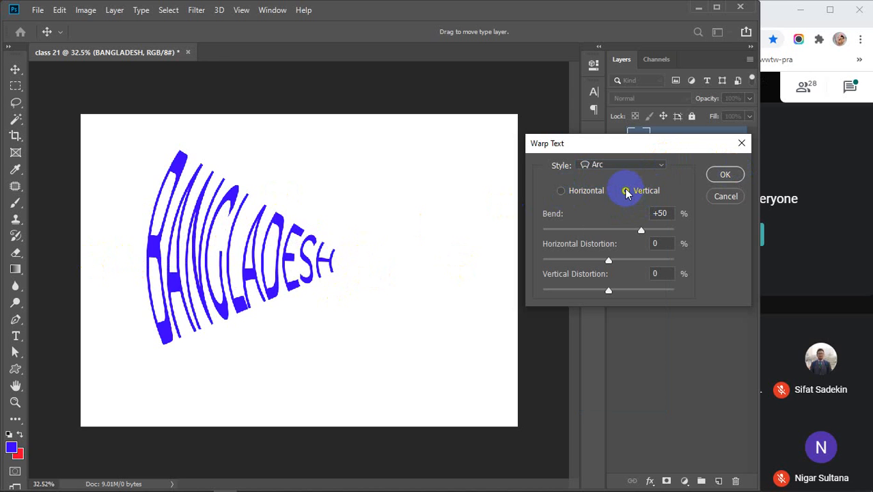
click(561, 191)
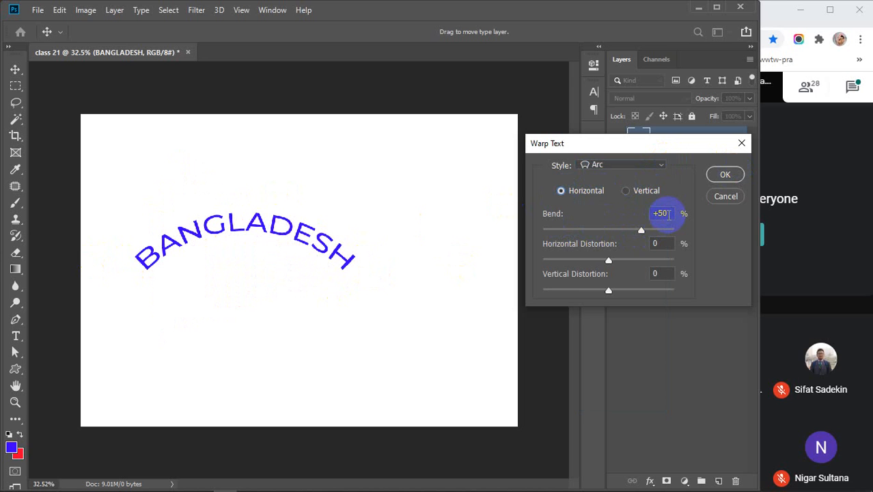
drag(638, 231, 680, 235)
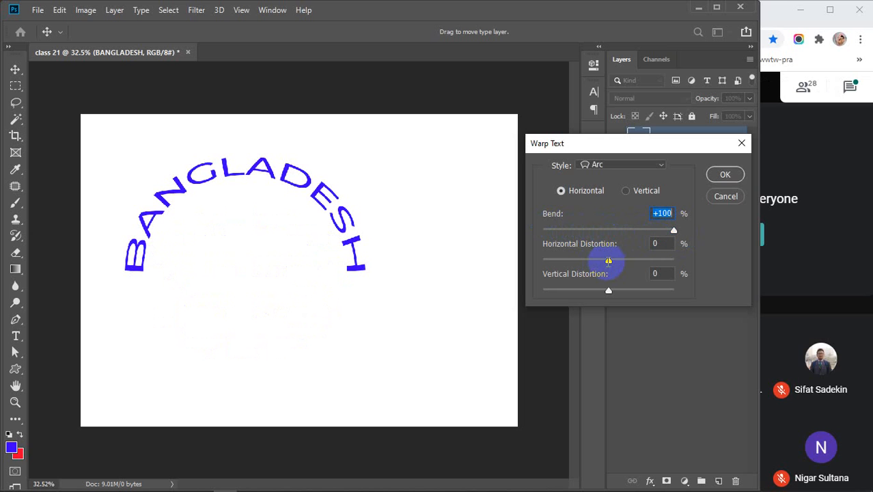
Step: Try a negative horizontal distortion and a -100% vertical distortion on the Arc warp, resetting each to 0%
drag(608, 259, 546, 263)
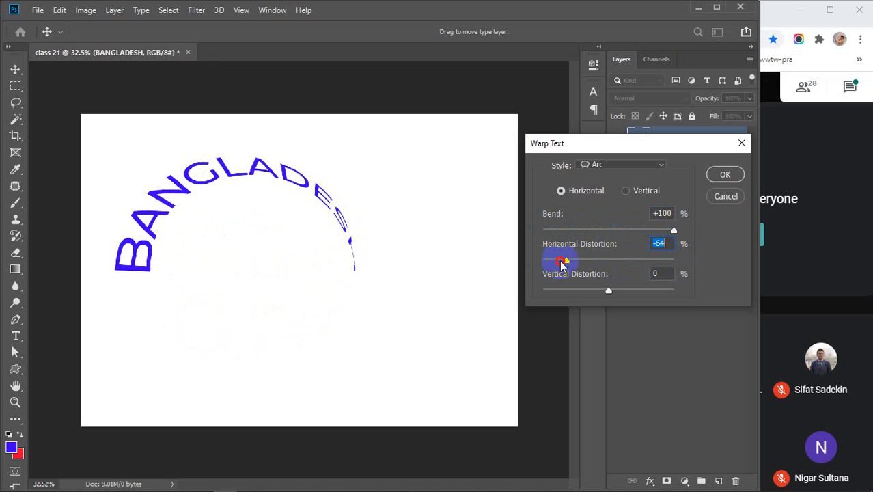
text(0)
click(659, 248)
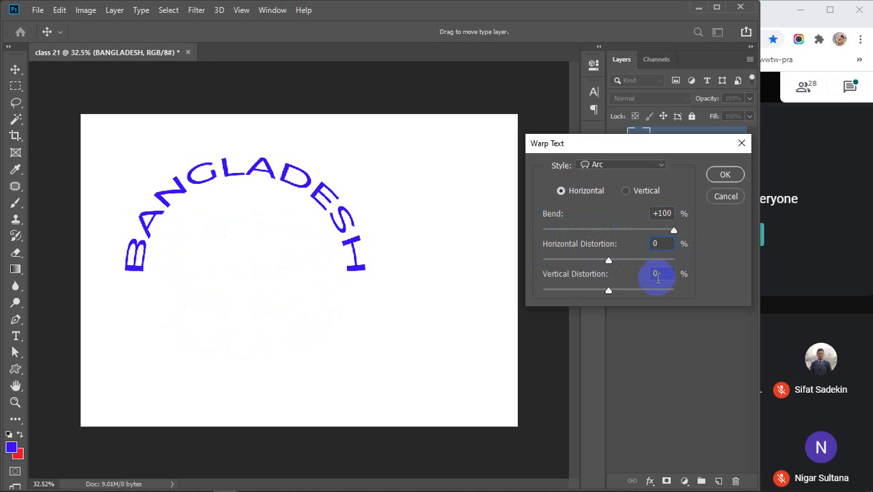
drag(608, 291, 537, 290)
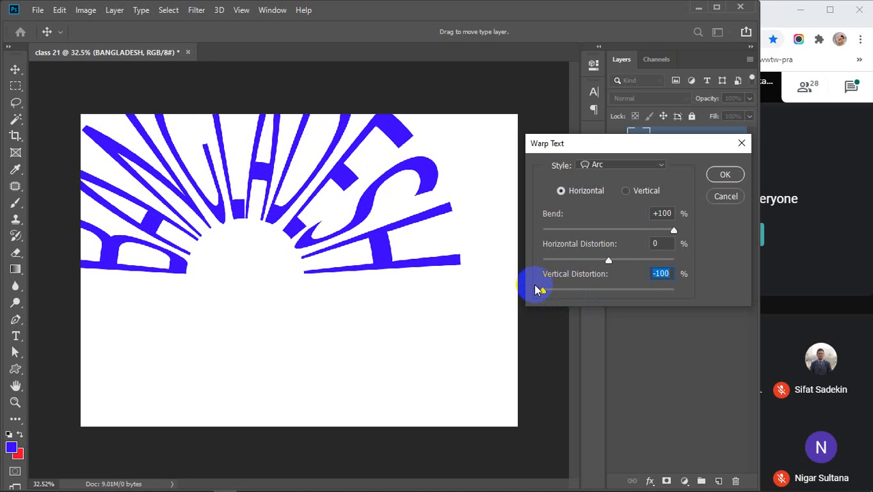
click(608, 290)
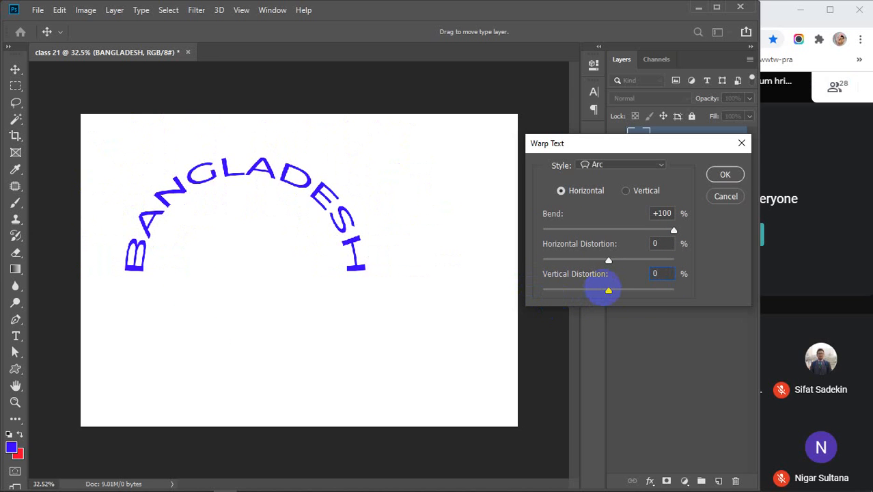
Step: Set the bend of the Arc warp to 50%
click(671, 231)
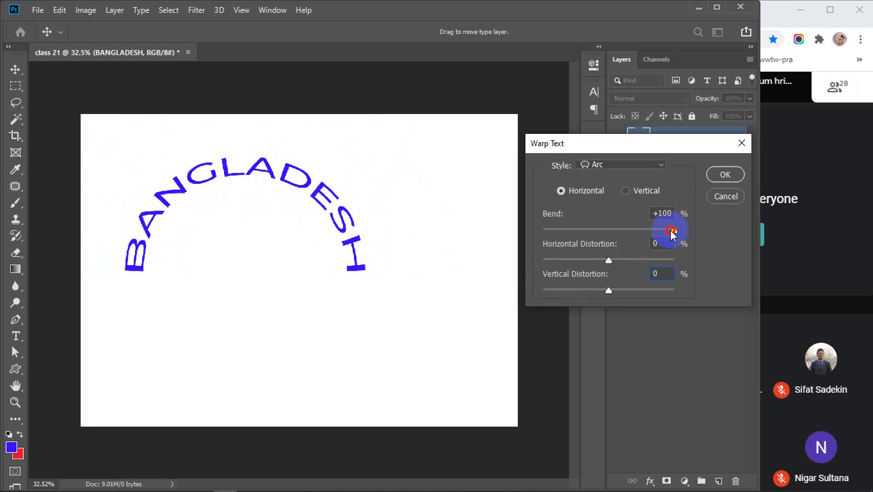
drag(671, 233, 659, 234)
drag(649, 235, 641, 236)
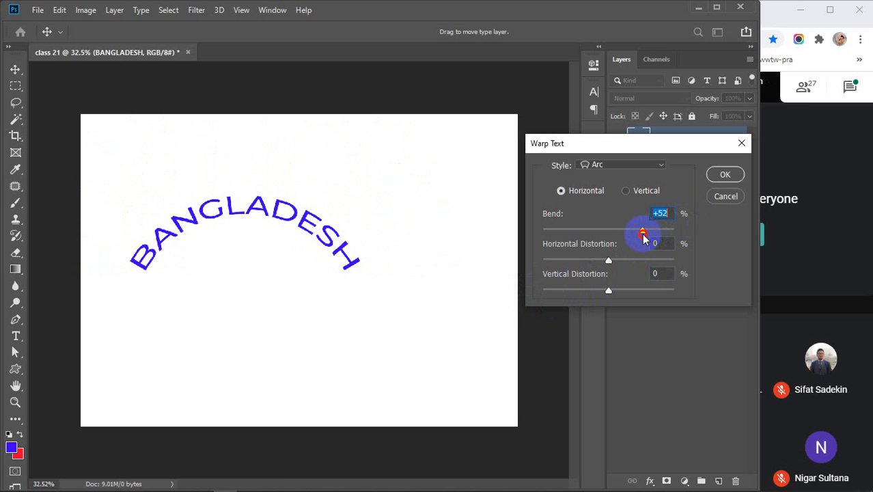
text(50)
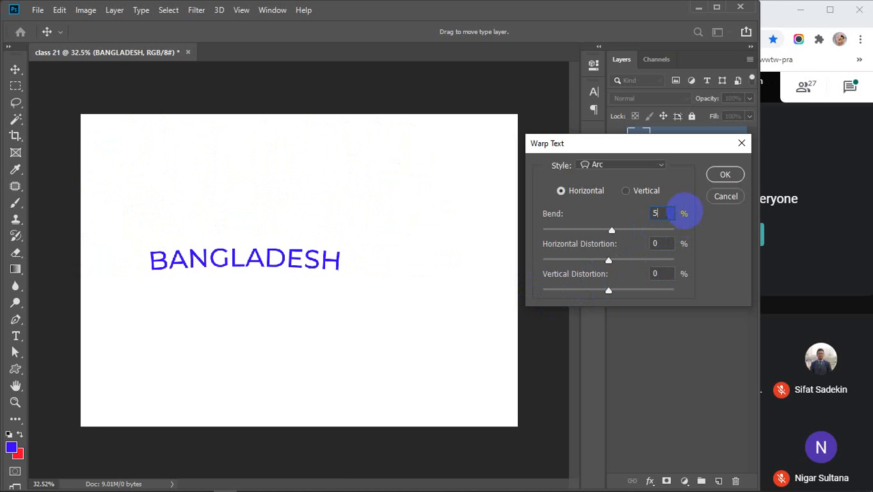
Step: Try the Arc Lower, Arc Upper and Flag warp styles on the BANGLADESH text
click(659, 165)
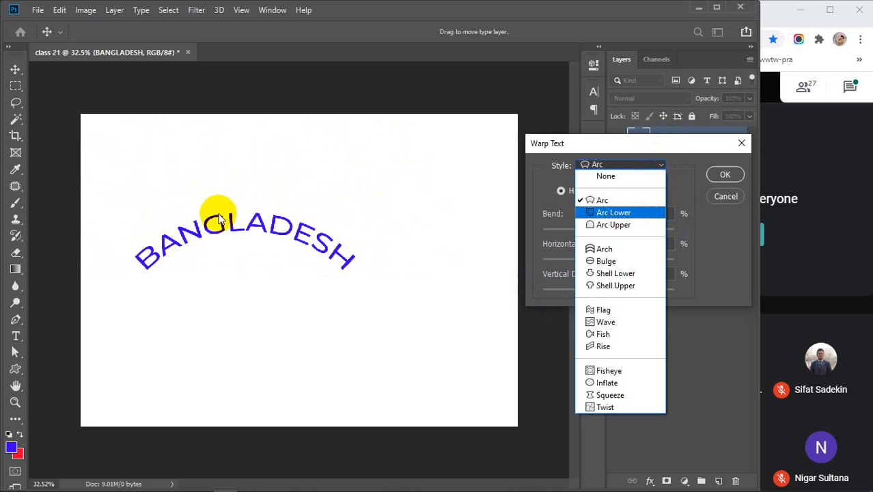
click(623, 213)
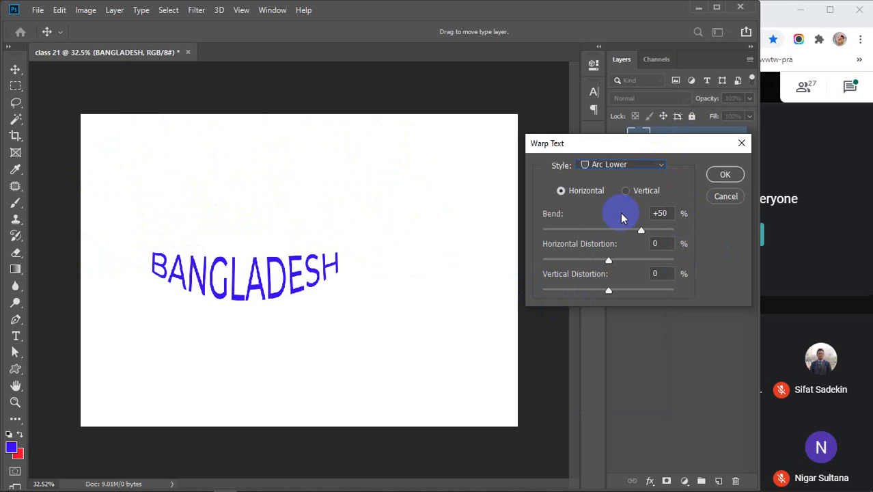
click(661, 166)
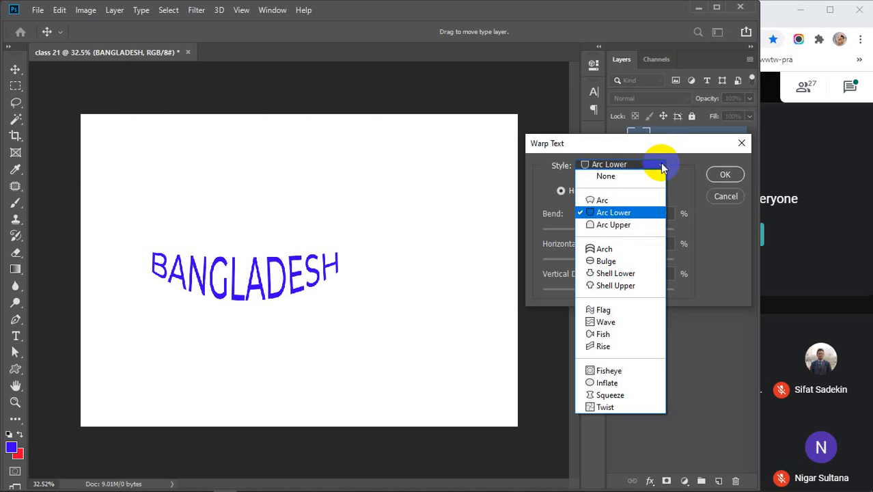
click(613, 225)
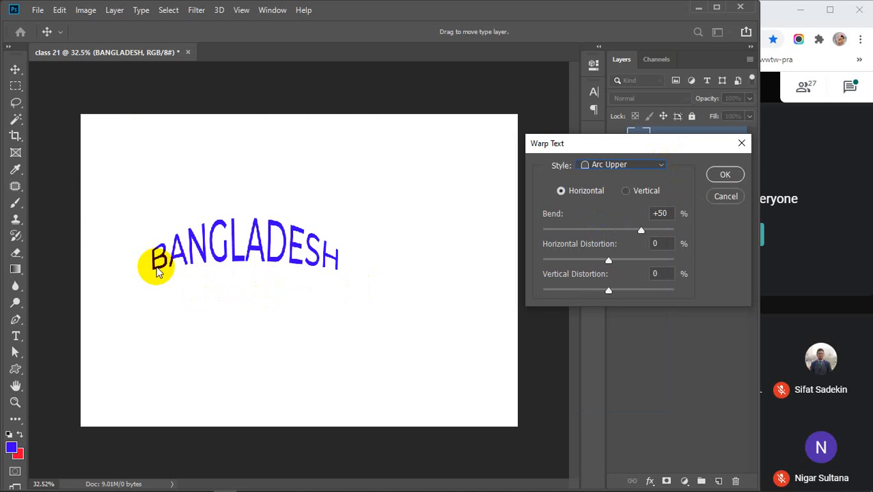
click(648, 168)
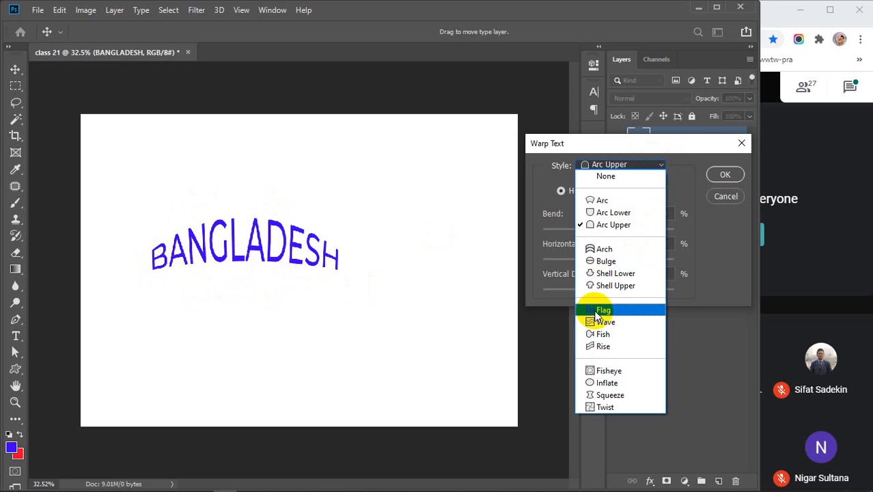
click(598, 312)
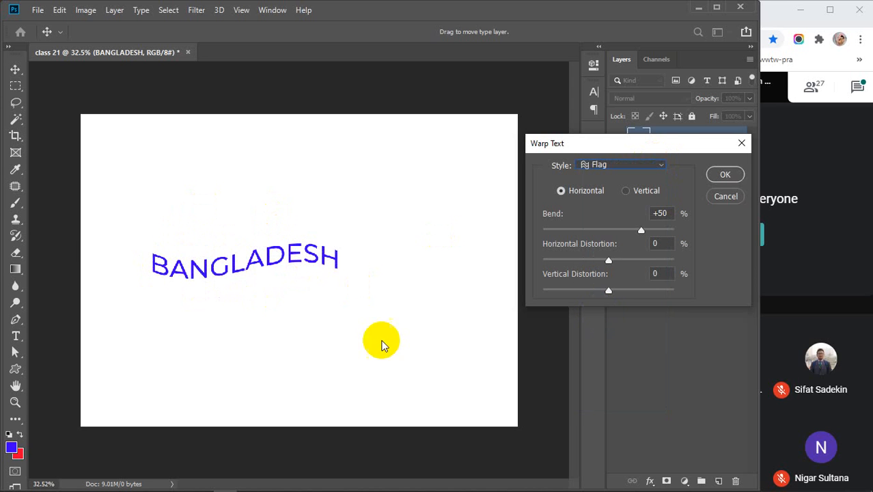
Step: Try the Fish warp style on the BANGLADESH text and switch it to Squeeze
click(654, 167)
click(607, 335)
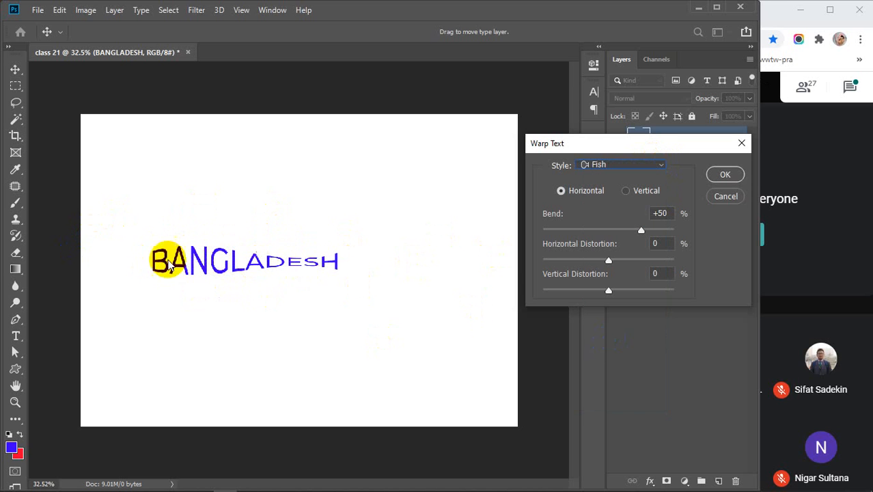
click(655, 168)
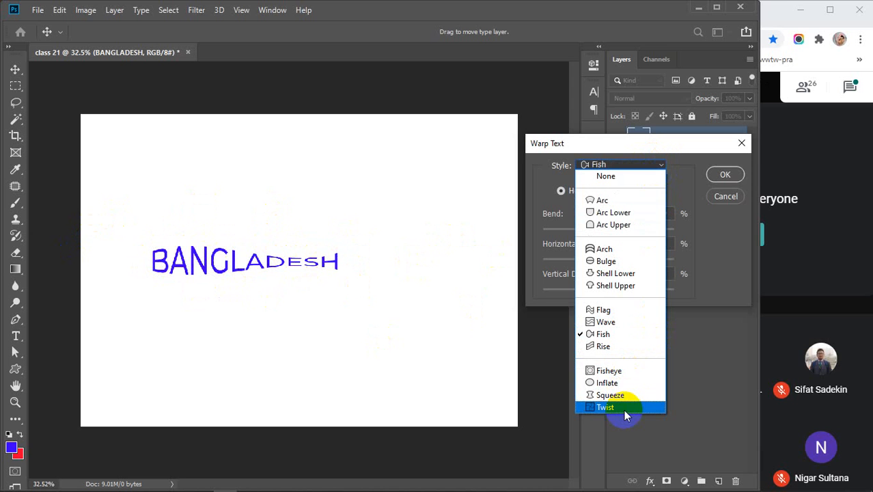
click(613, 395)
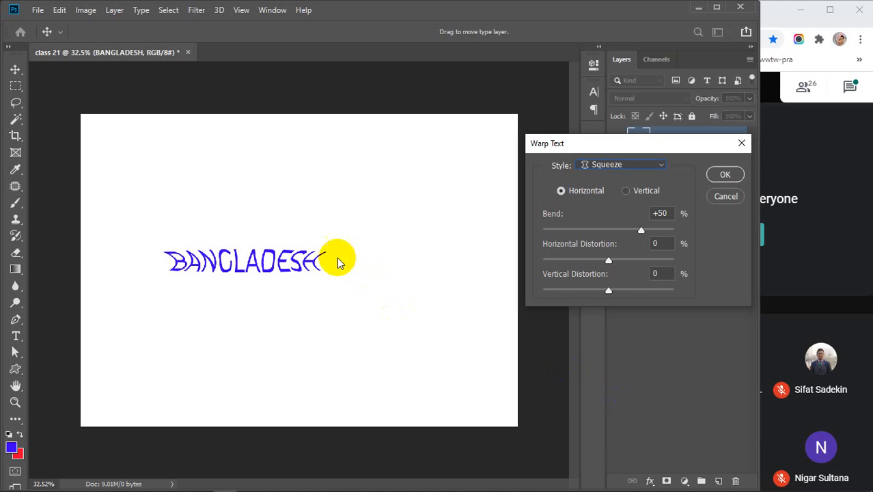
click(640, 168)
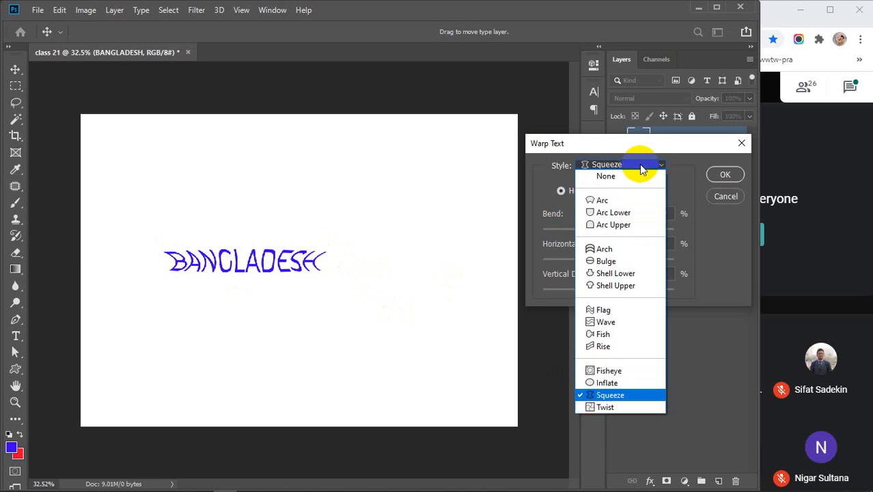
click(642, 170)
Step: Try a bend of +15% on the Squeeze warp, apply it with 50% bend, and undo the text warp
drag(642, 233, 620, 238)
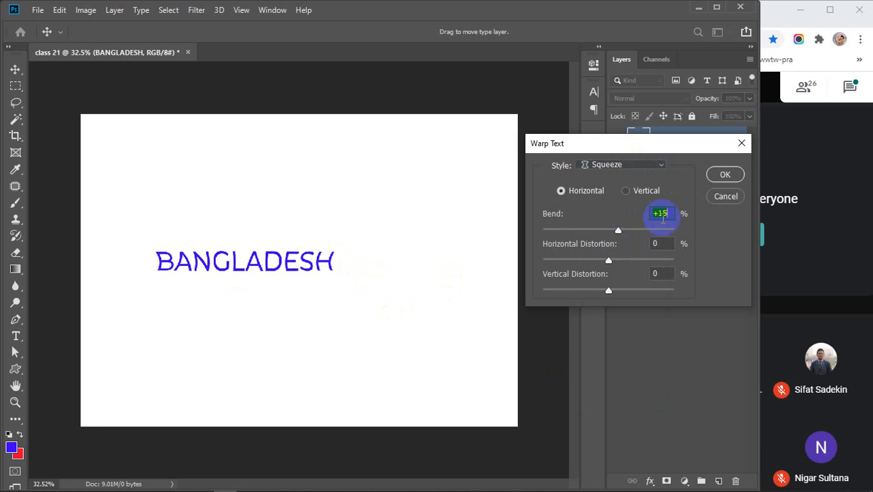
text(50)
key(Return)
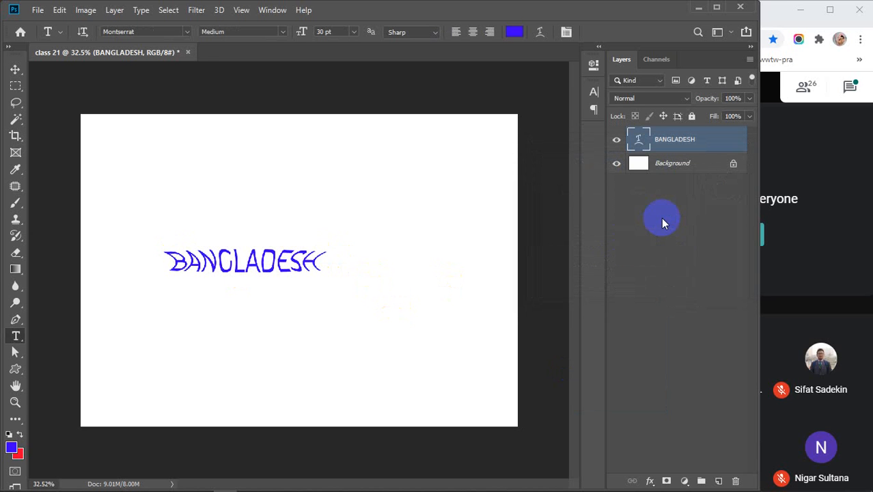
key(ctrl+z)
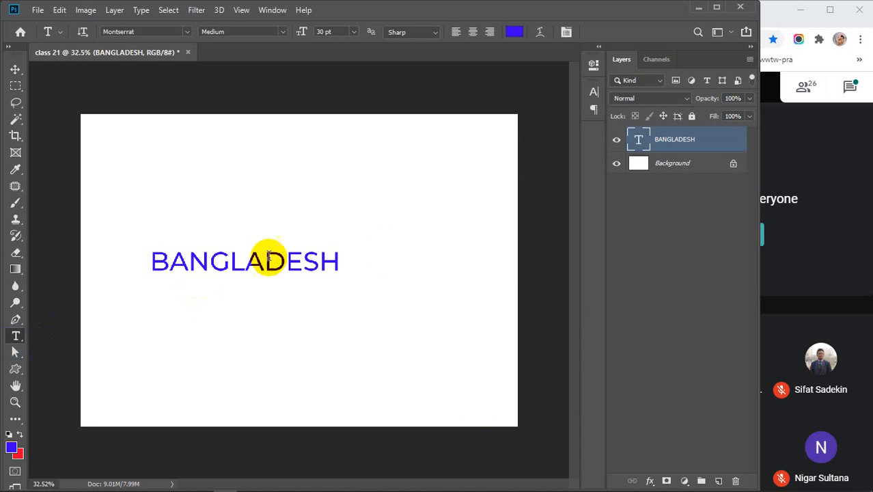
Step: Delete the BANGLADESH text layer and switch to the Vertical Type tool
key(Delete)
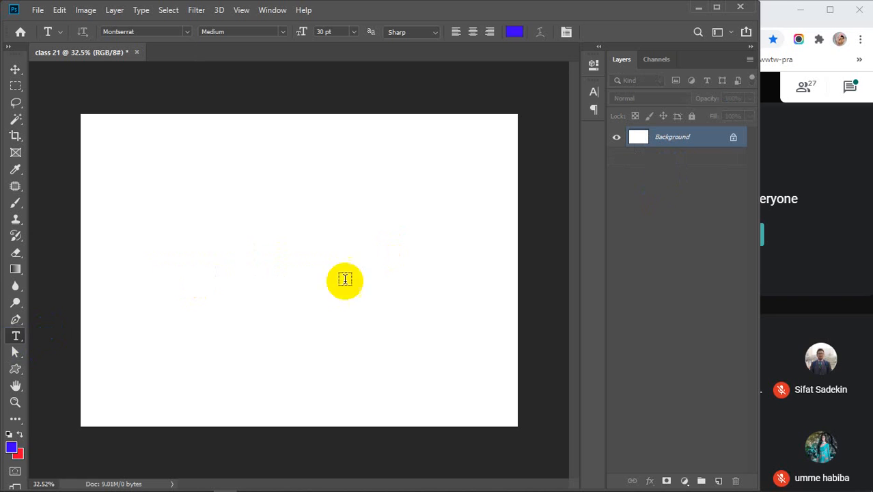
right_click(16, 336)
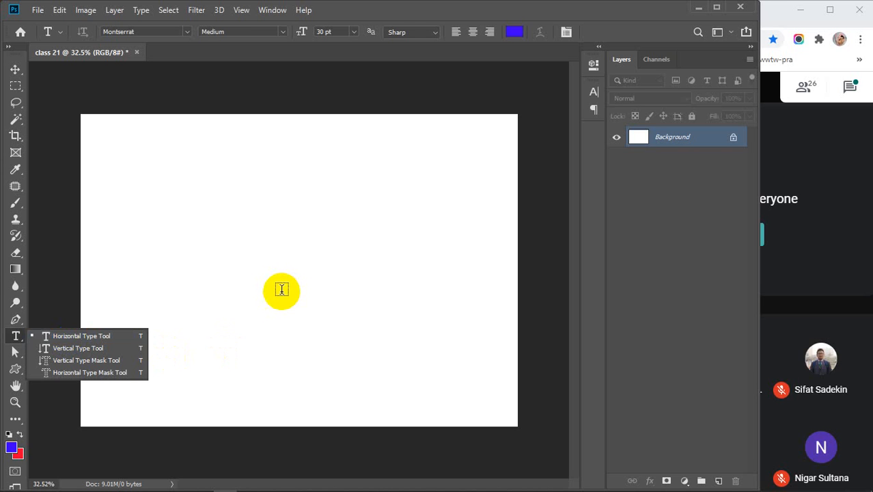
click(63, 348)
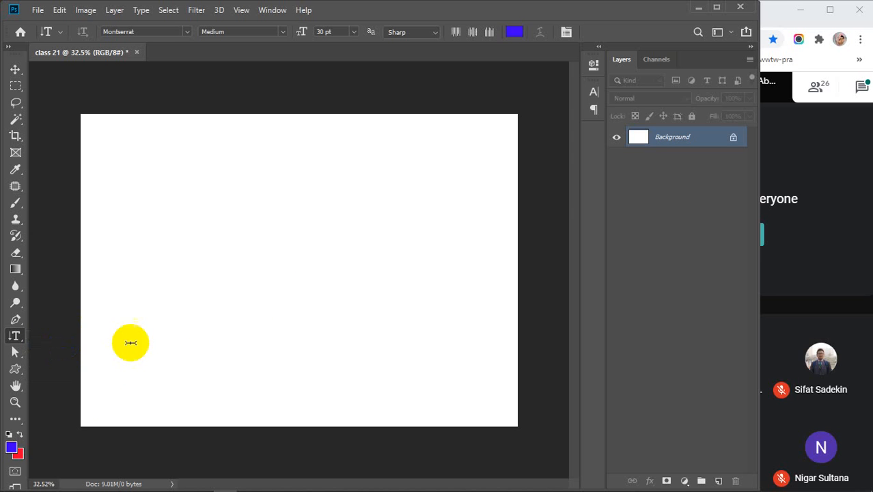
click(17, 335)
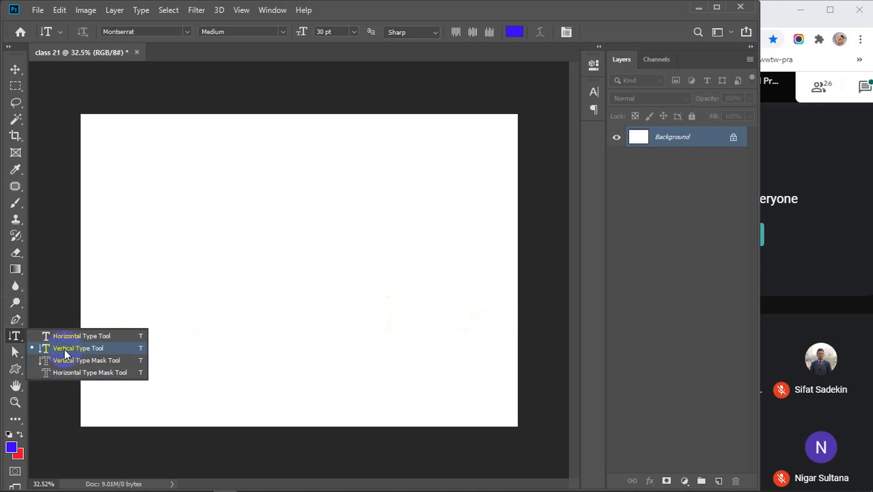
click(84, 348)
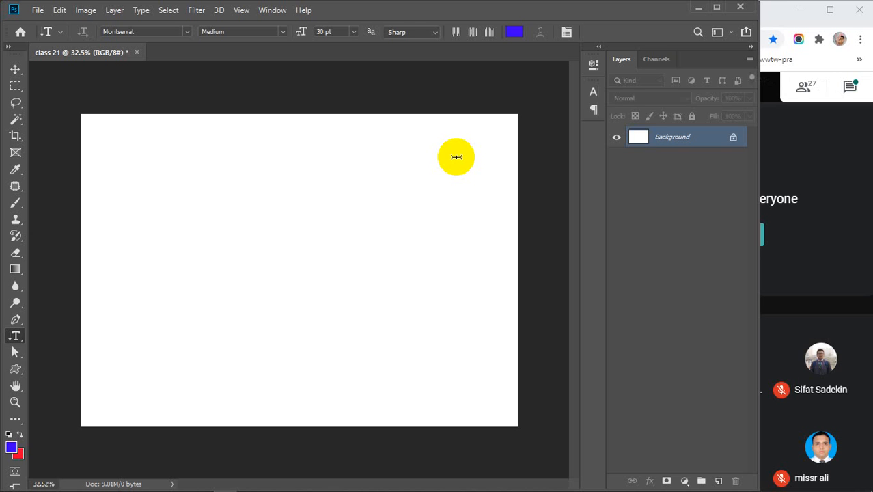
Step: Add the point text BANGLADESH near the middle of the canvas with the Horizontal Type tool
click(15, 336)
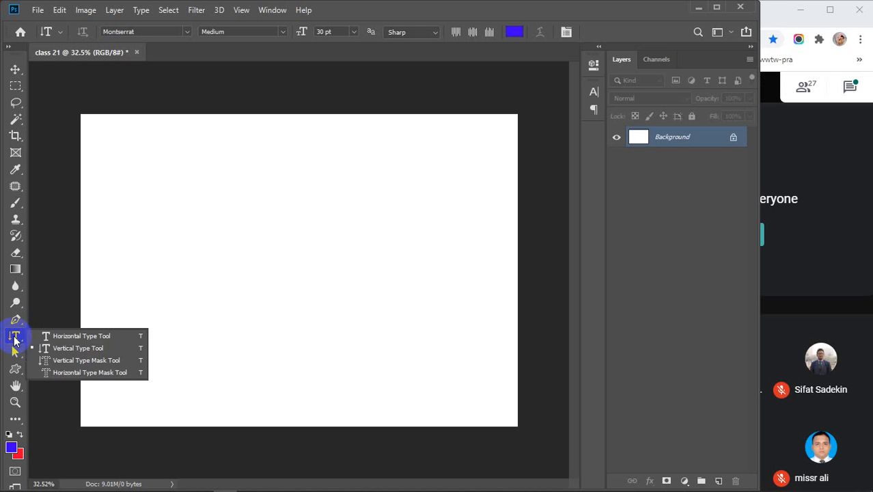
click(53, 336)
click(205, 246)
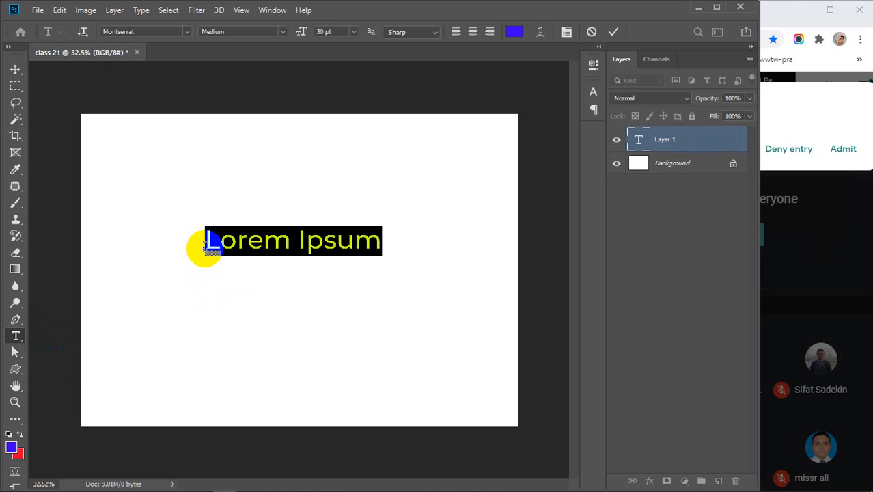
text(BA)
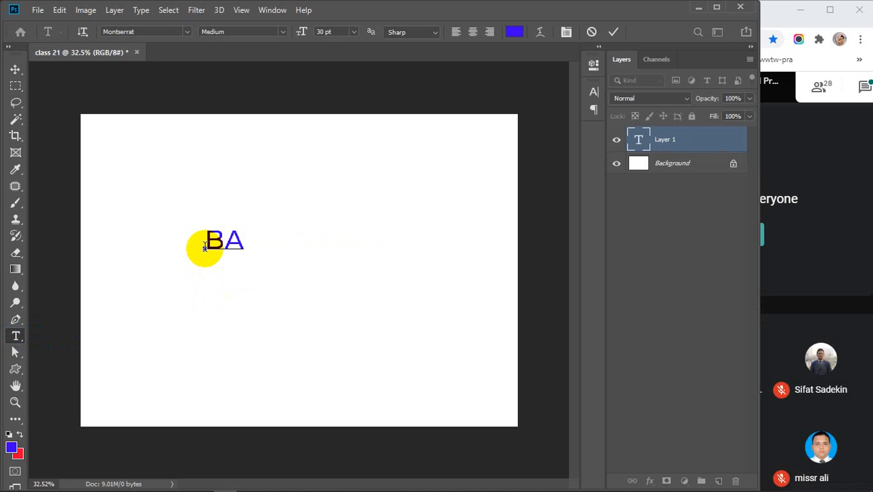
text(NGLADE)
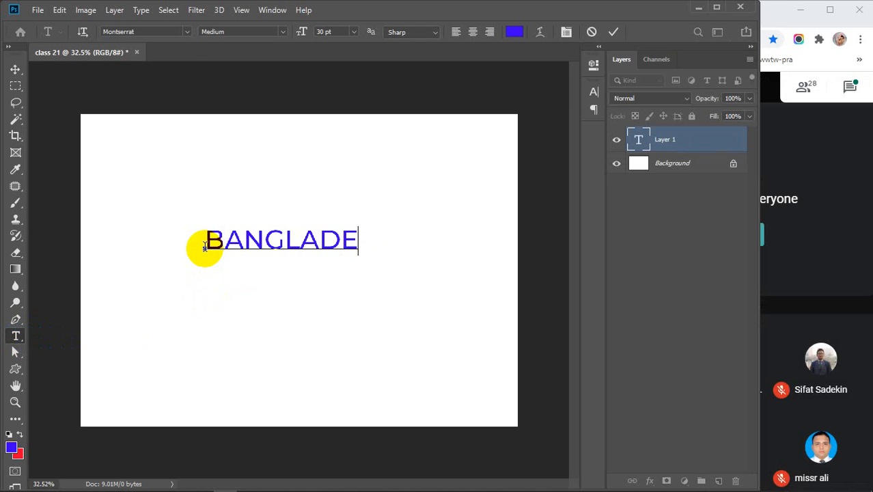
text(SH)
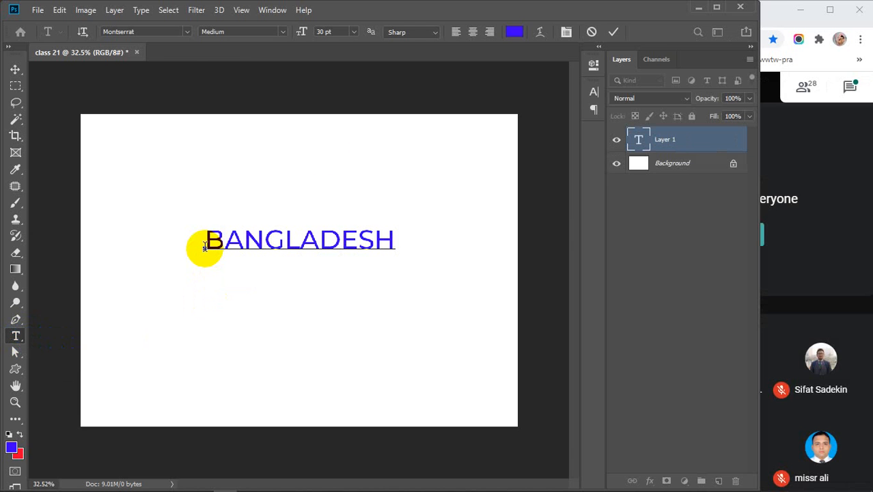
click(614, 32)
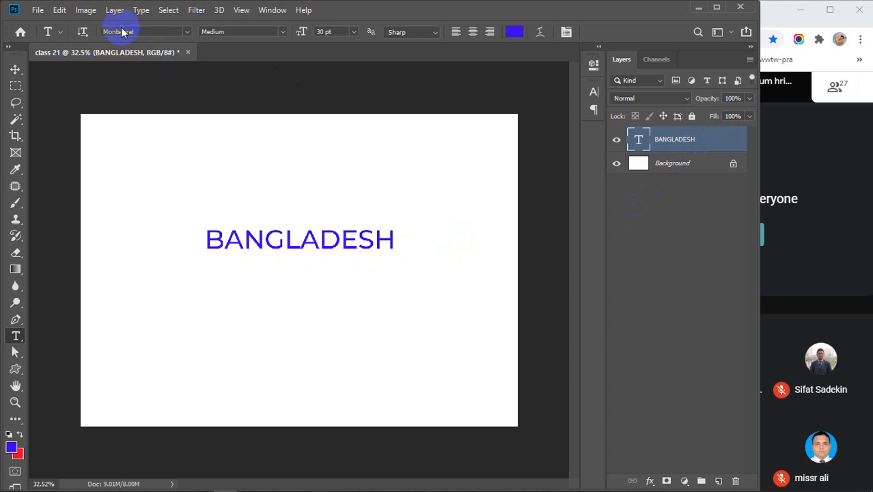
Step: Convert the BANGLADESH text to a shape and reshape the left leg of its second A with the Direct Selection tool
click(150, 10)
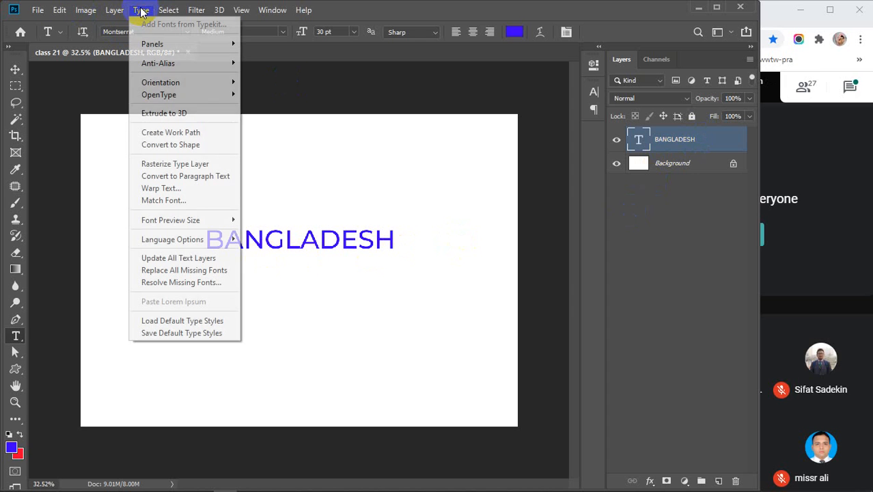
click(163, 148)
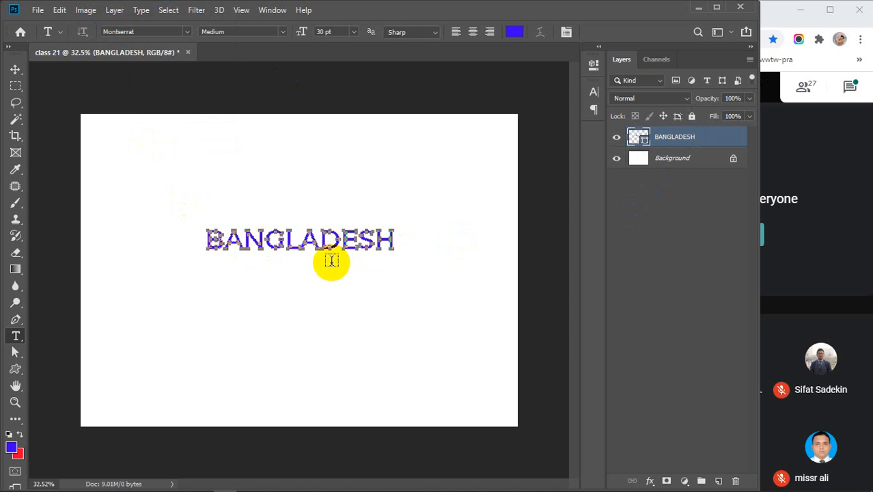
scroll(331, 260, up, 4)
scroll(331, 260, up, 2)
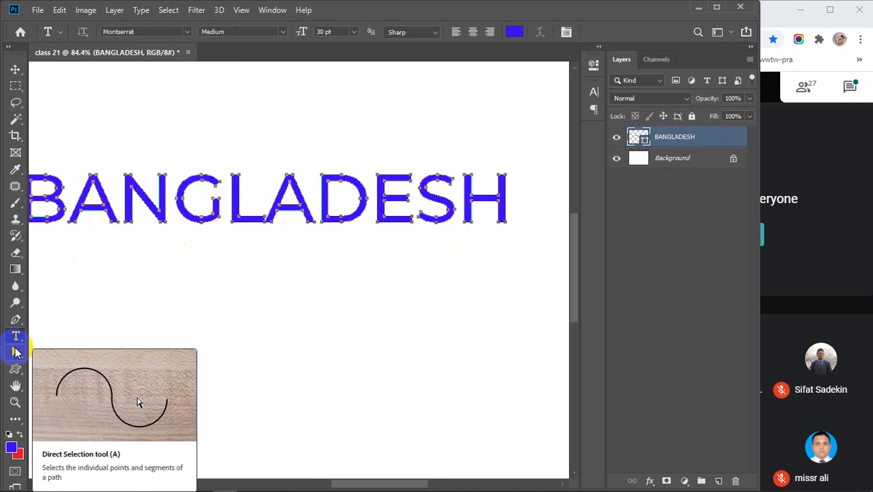
click(16, 352)
click(82, 368)
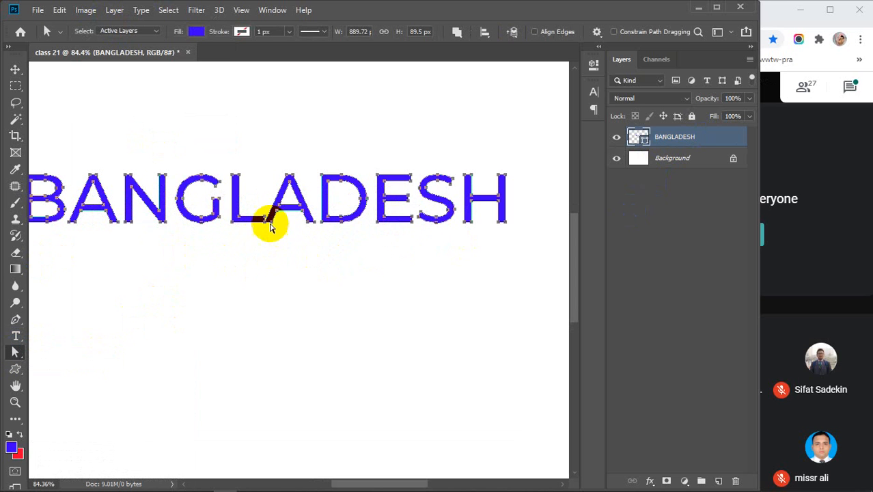
drag(269, 221, 300, 213)
click(283, 225)
click(290, 228)
click(311, 251)
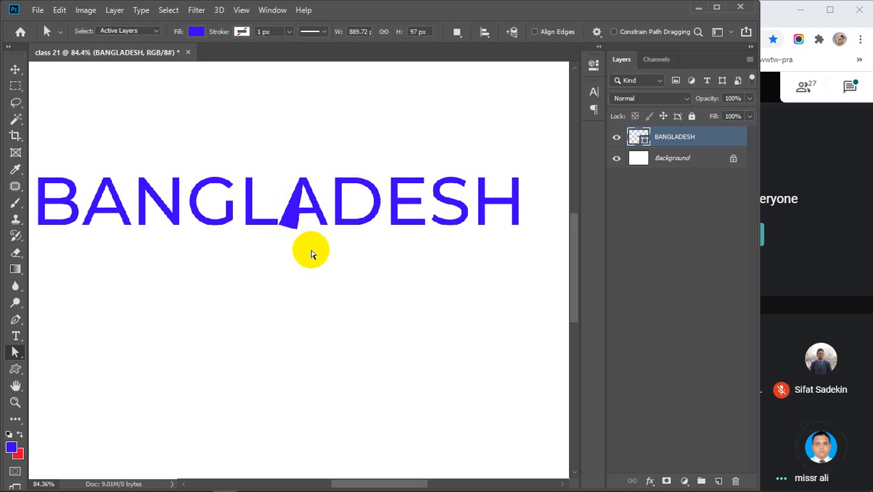
Step: Delete the BANGLADESH shape layer from the canvas
scroll(318, 291, down, 3)
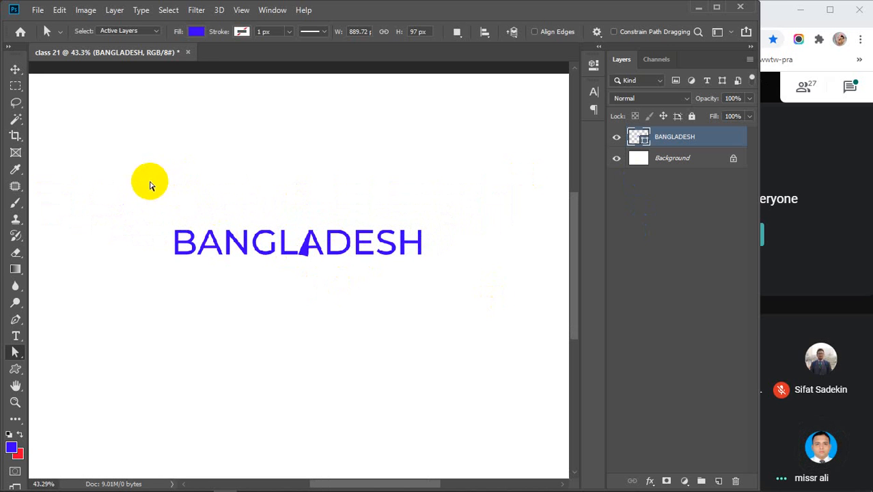
key(v)
drag(147, 183, 462, 339)
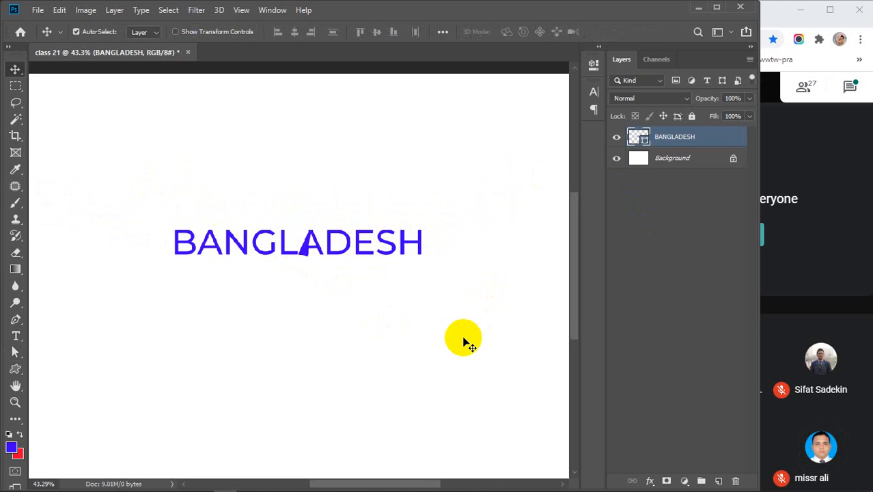
key(ctrl+e)
scroll(462, 342, down, 1)
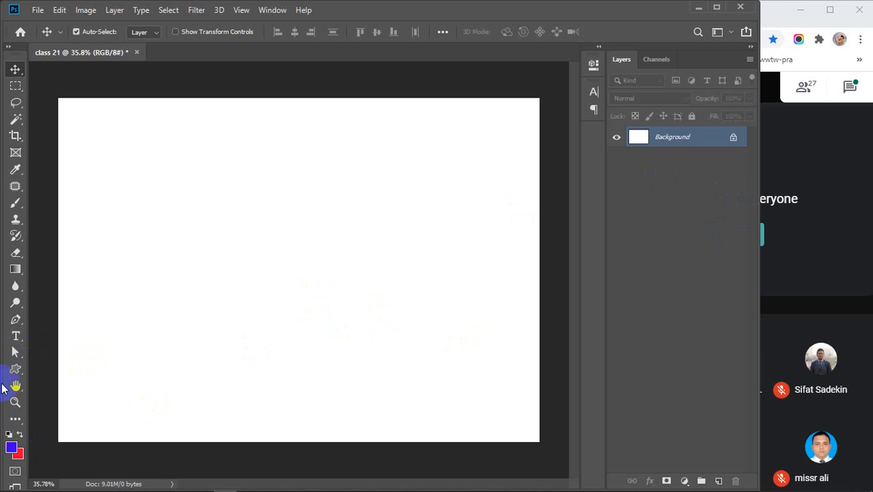
Step: Create a horizontal paragraph text box in the middle of the canvas and keep its Lorem ipsum placeholder text
right_click(15, 337)
click(82, 336)
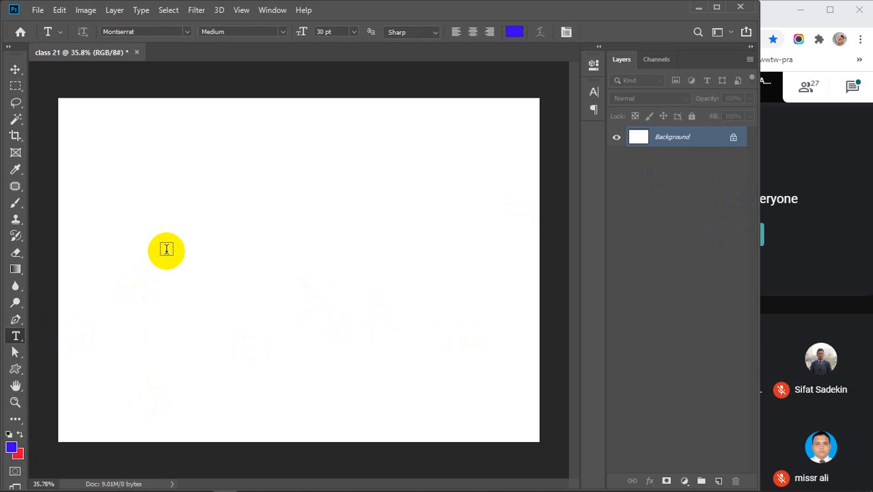
drag(147, 228, 422, 338)
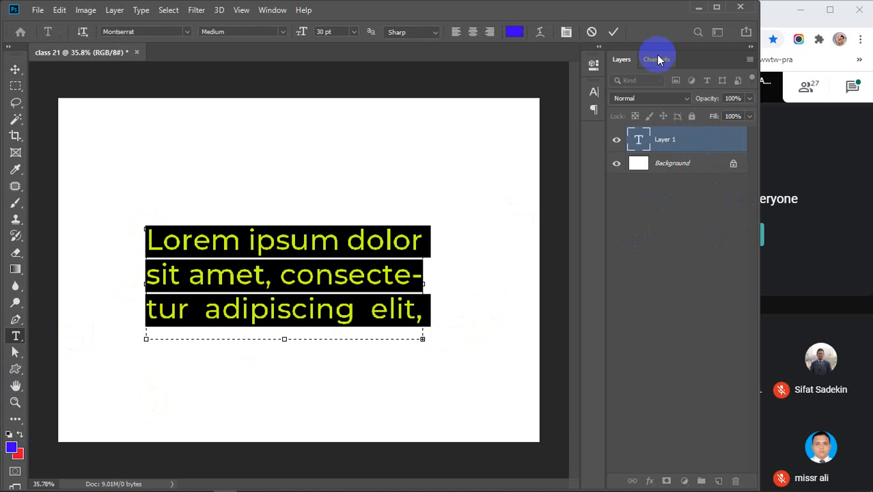
click(613, 31)
Step: Convert the Lorem ipsum paragraph text to a shape
click(142, 10)
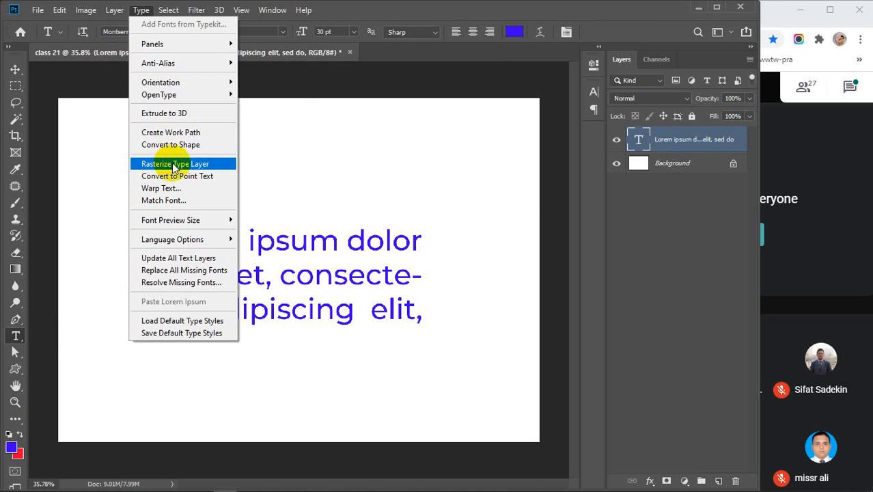
click(673, 142)
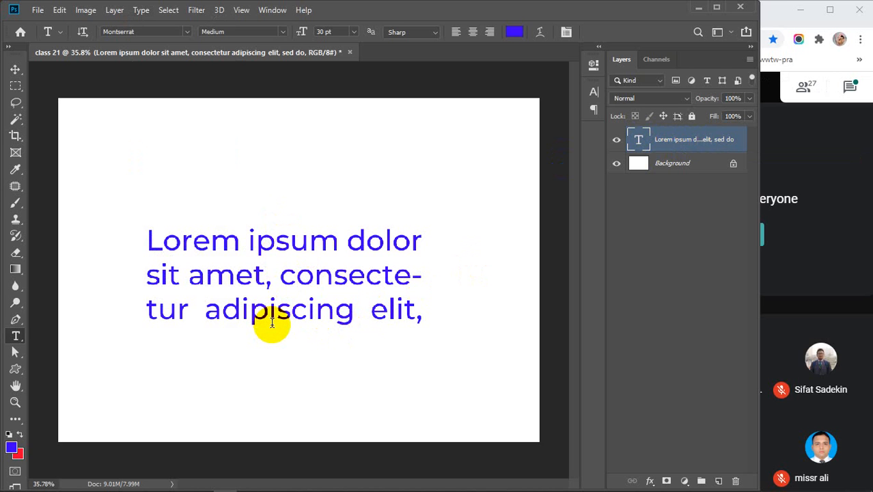
click(139, 11)
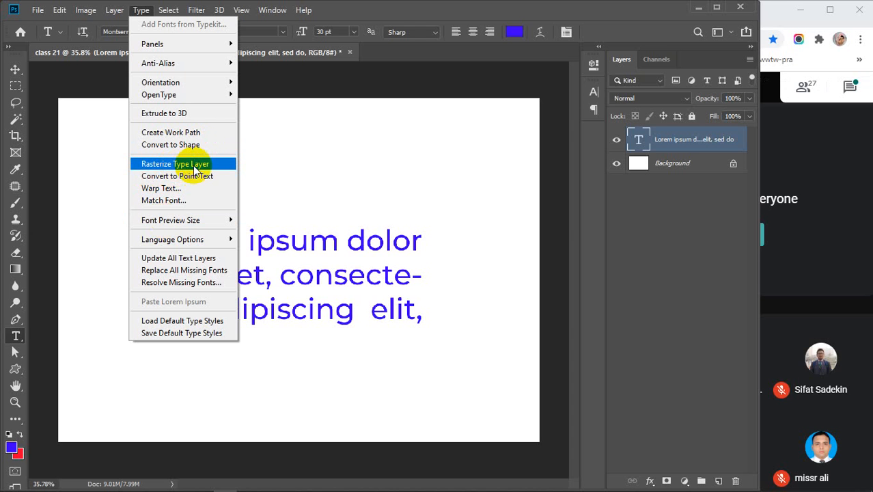
click(172, 144)
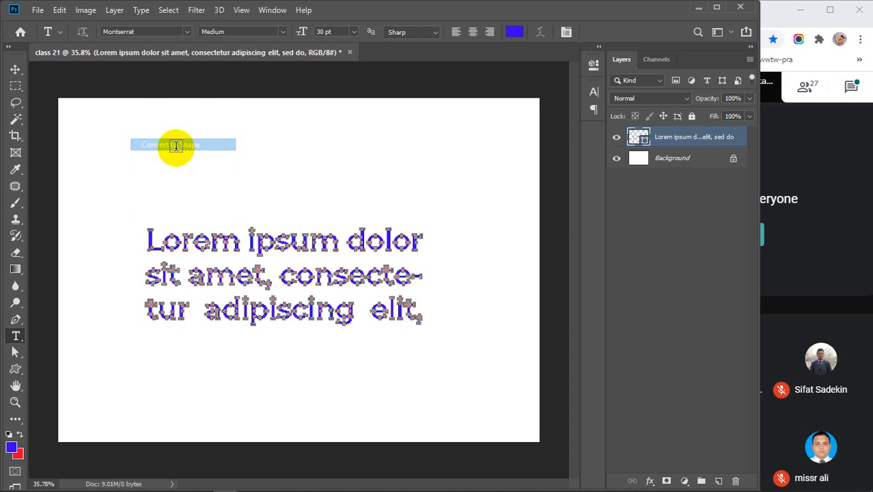
Step: Examine which type commands are available for the converted Lorem ipsum shape layer
click(141, 10)
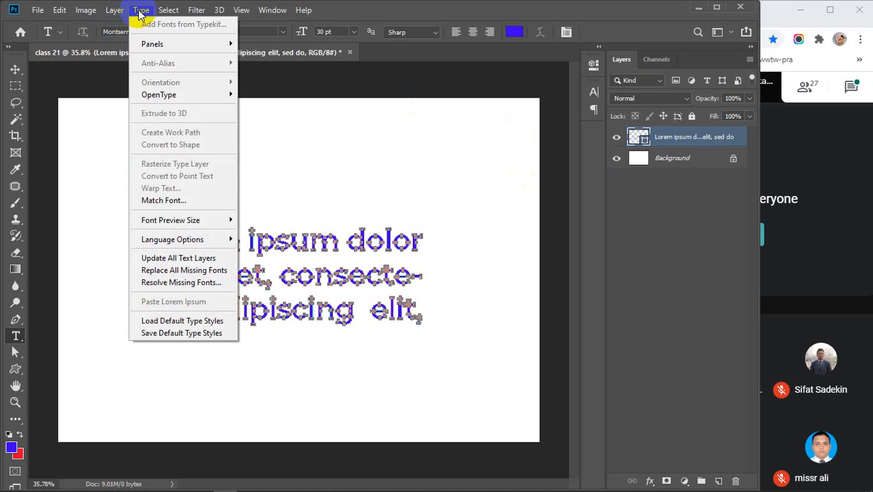
click(702, 136)
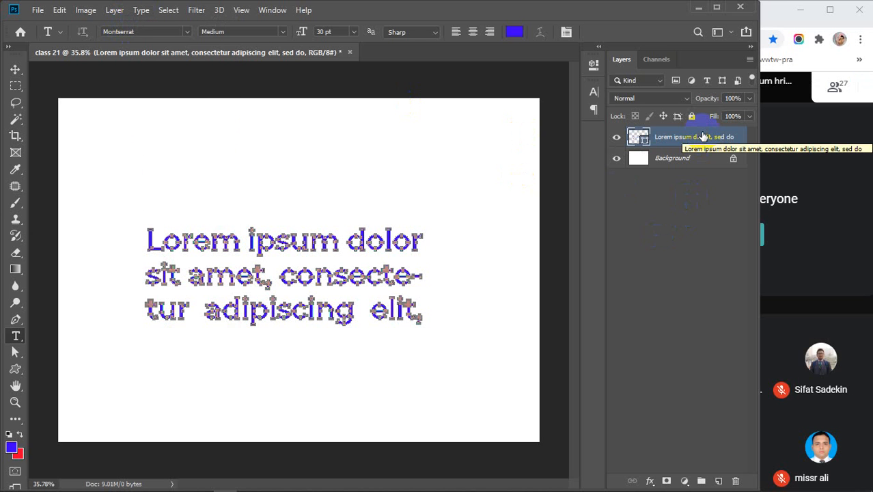
key(v)
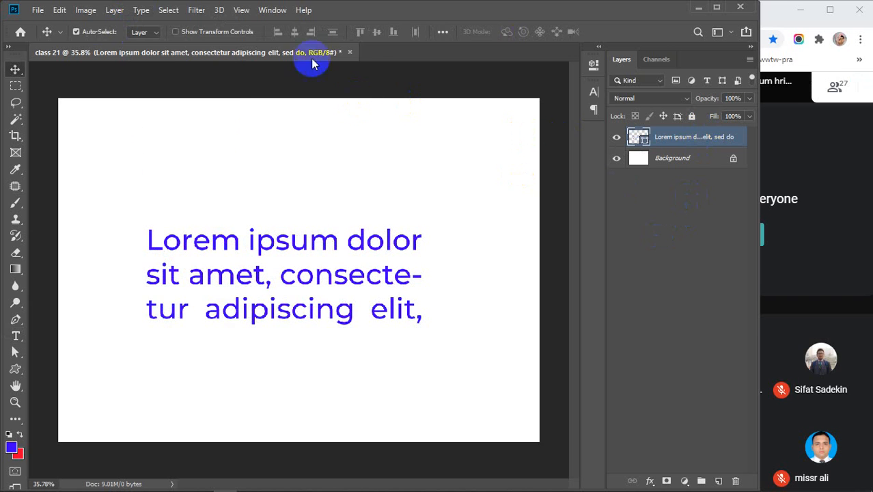
click(140, 11)
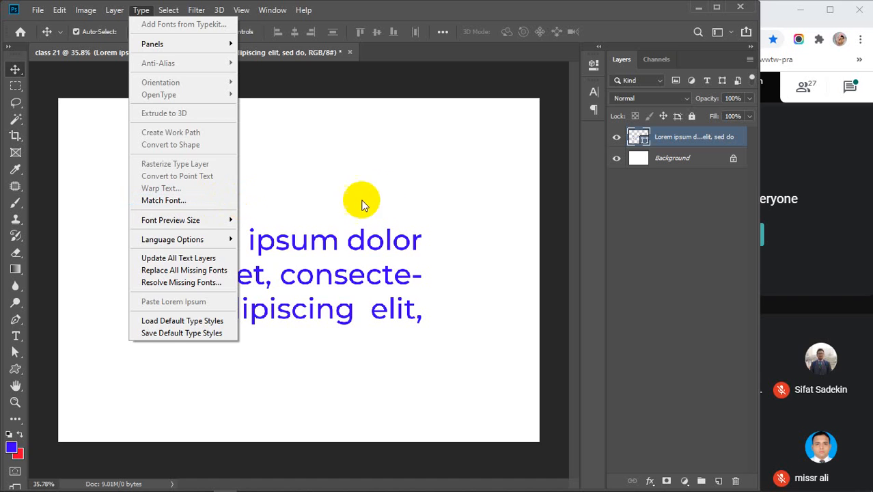
click(420, 200)
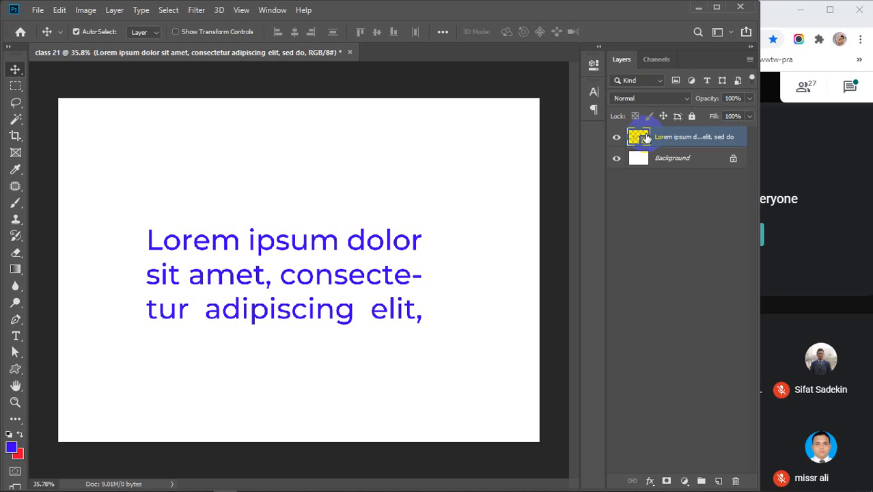
Step: Delete the Lorem ipsum shape layer and write "Bangladesh the land of river" as vertical text in three columns near the canvas's right side
key(Delete)
click(16, 336)
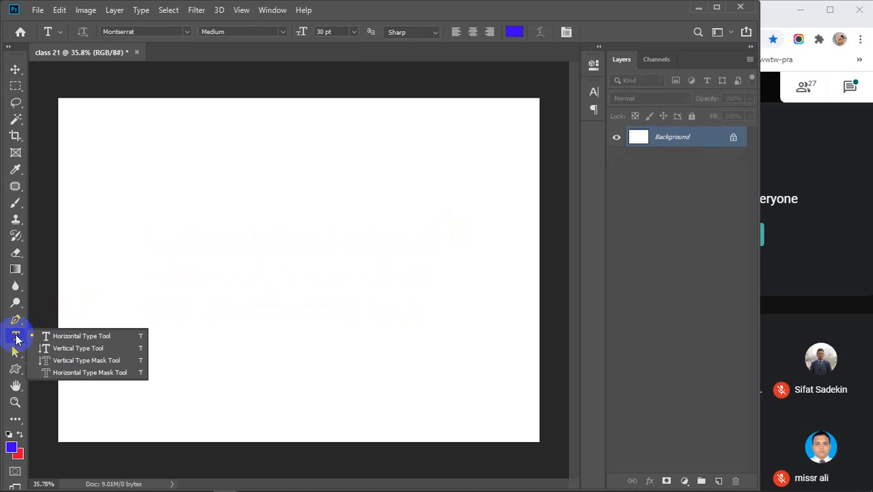
click(68, 347)
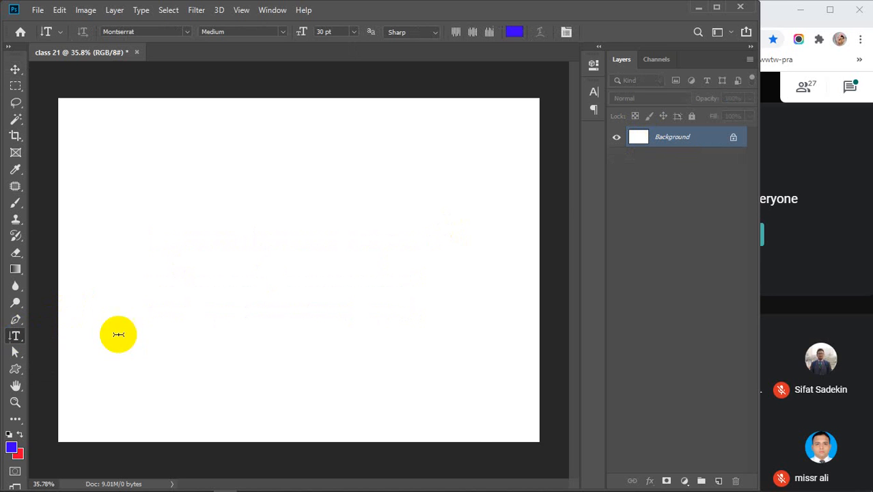
click(469, 145)
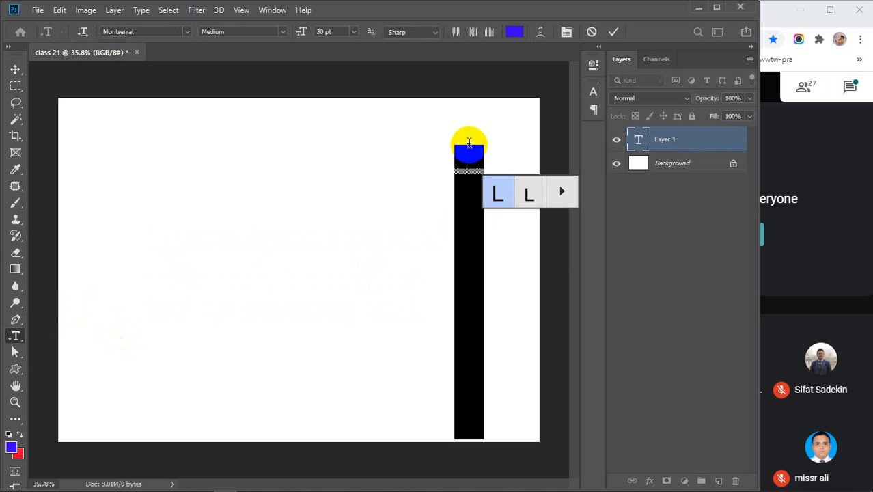
text(Bang)
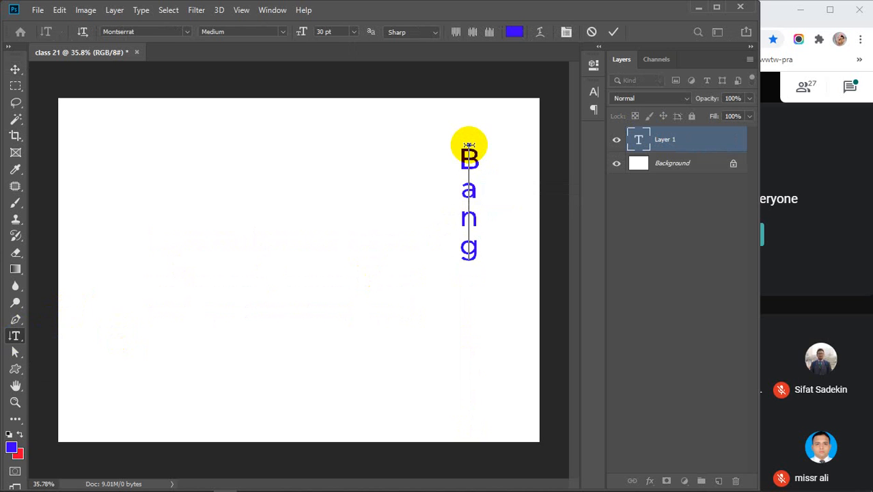
text(ladesh )
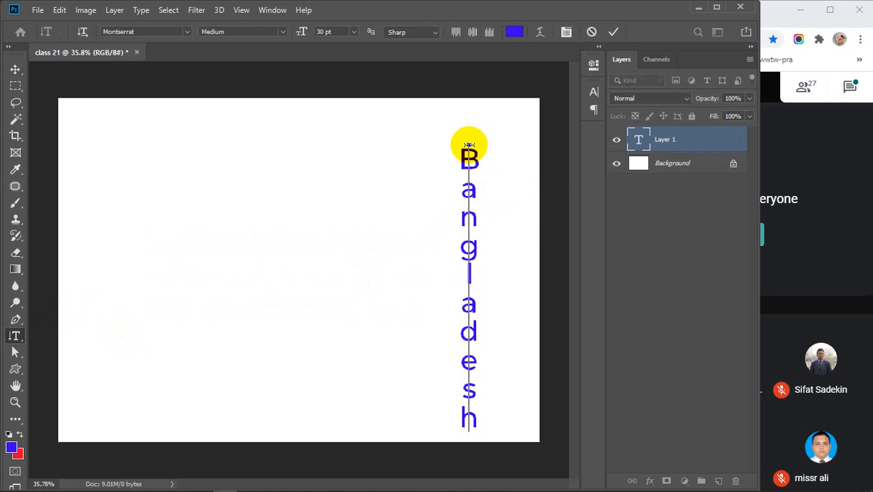
text(the)
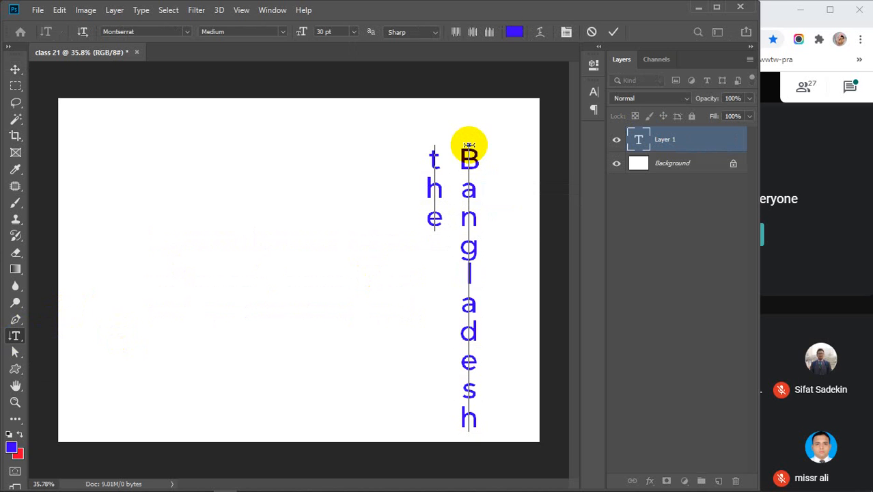
text( land)
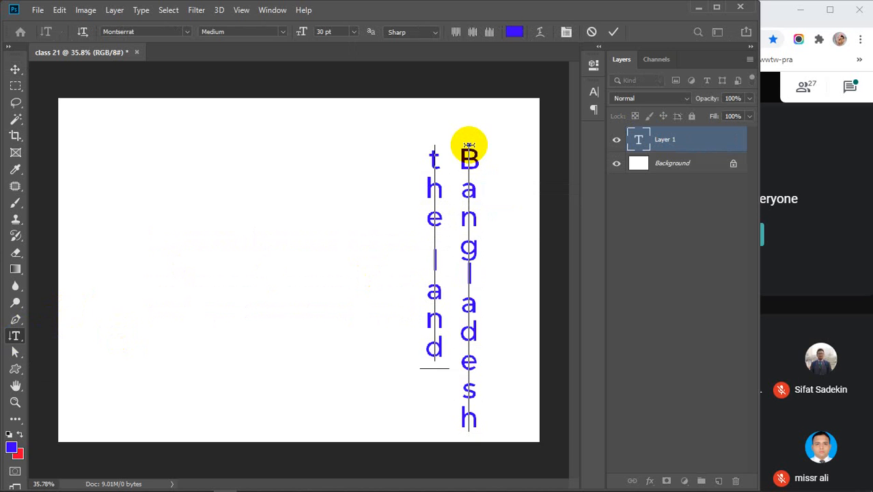
text( of ri)
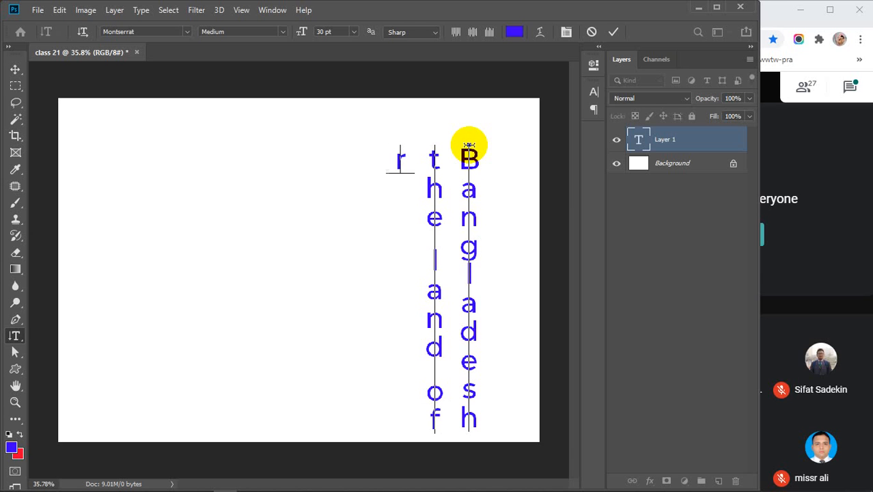
text(ver)
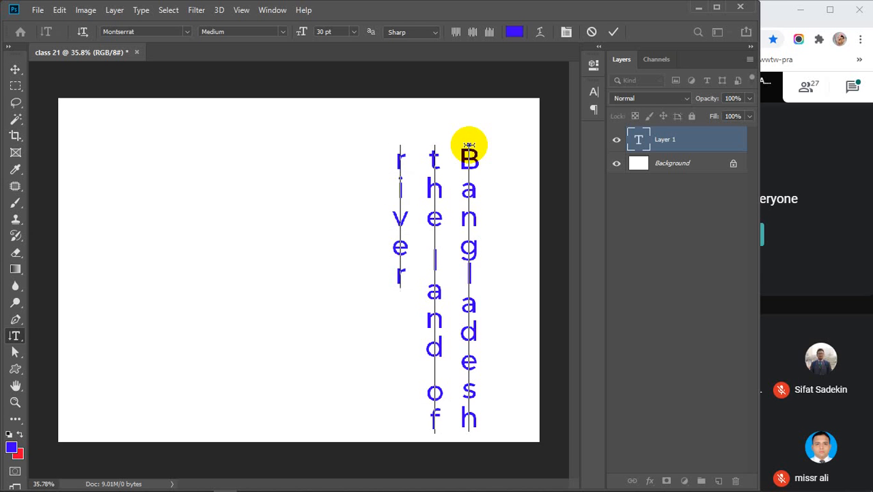
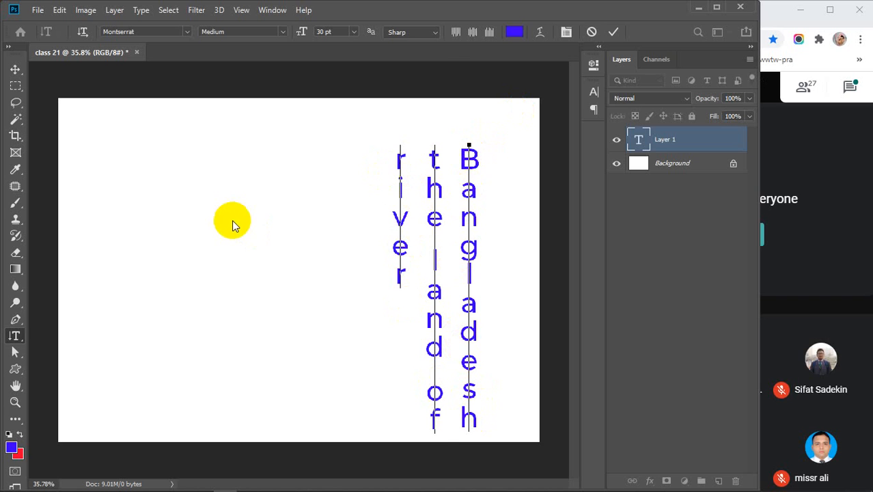
Step: Try center and top alignment on the vertical text, and commit it with bottom alignment
click(471, 32)
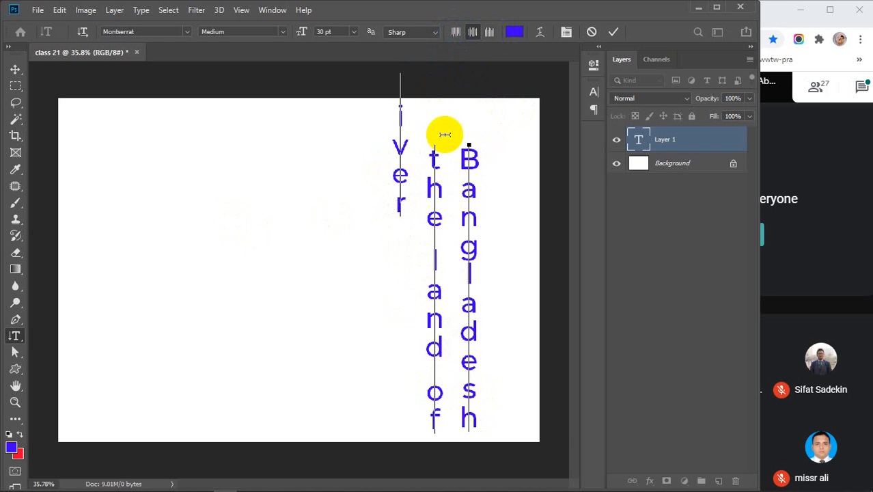
click(459, 32)
click(488, 32)
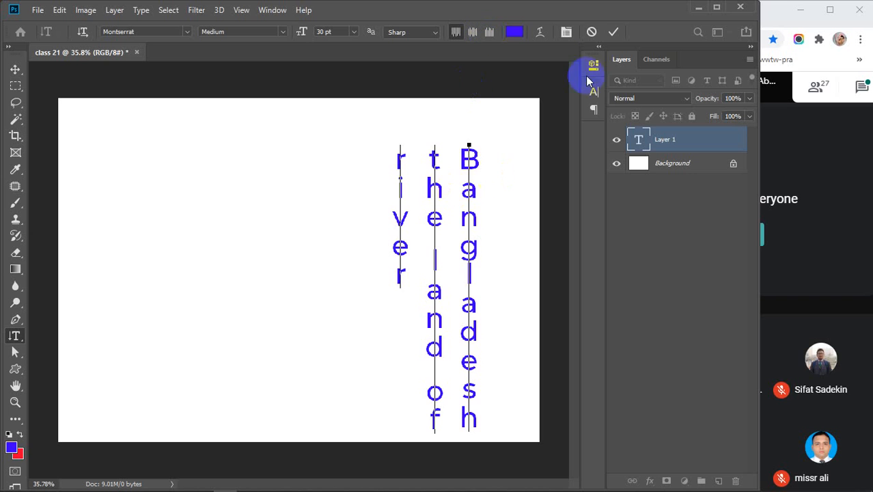
click(613, 32)
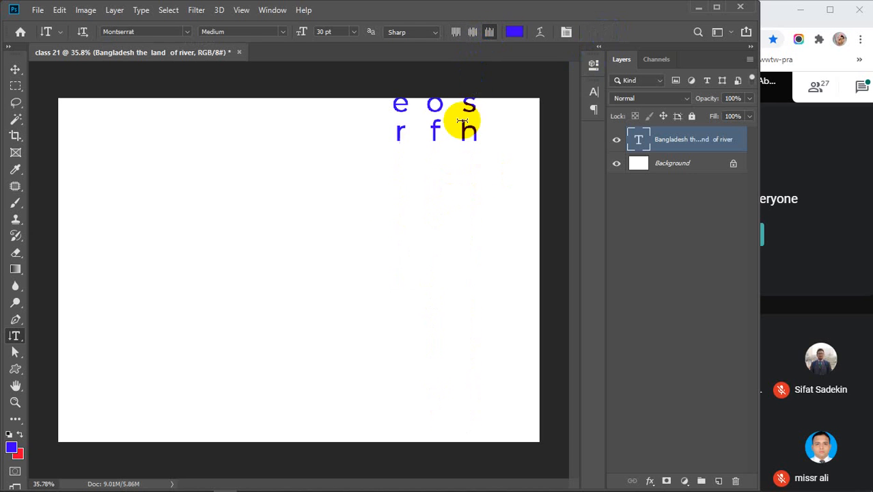
Step: Add a second vertical point text reading "banglades" in the middle of the canvas
click(327, 346)
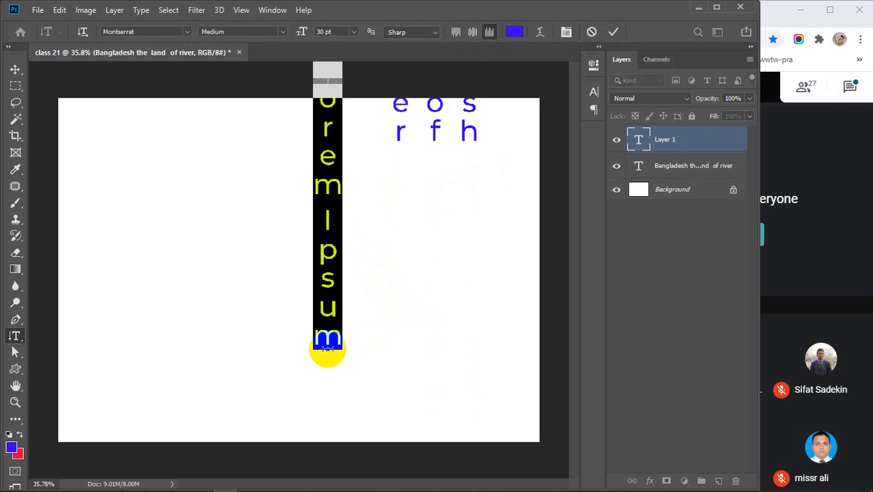
text(ba)
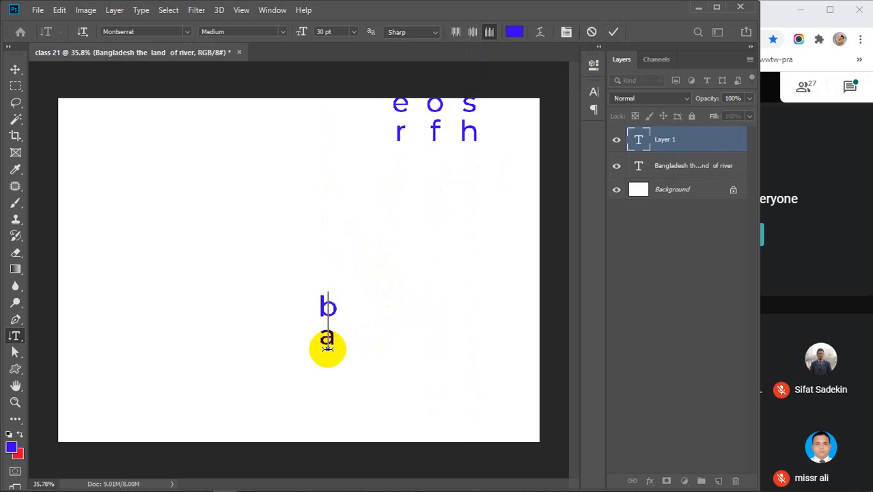
text(nglades)
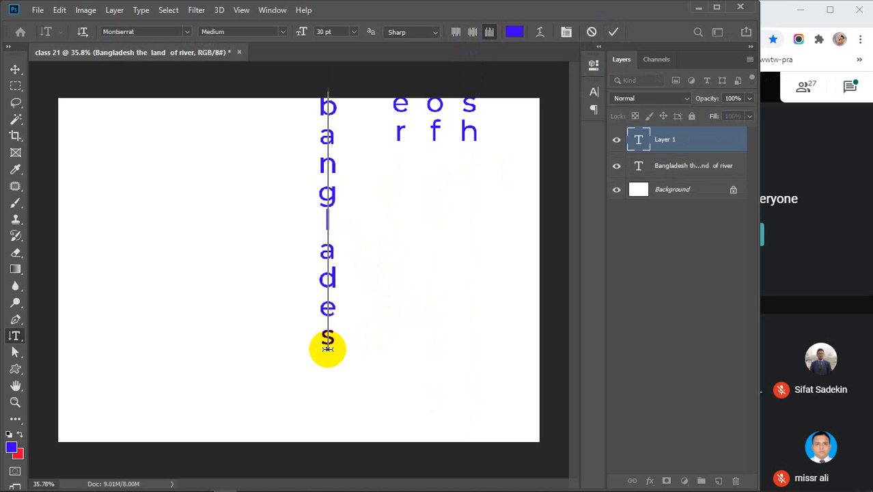
key(ctrl+Return)
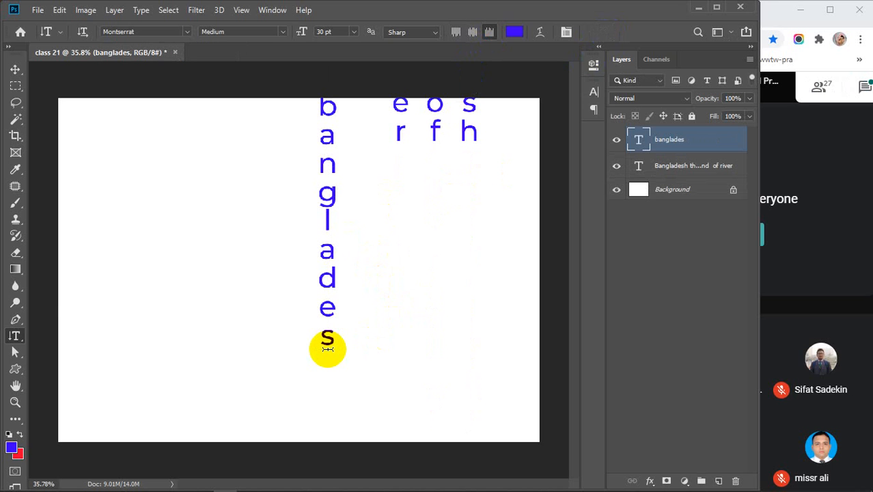
Step: Select both vertical text layers and move them down until all their letters lie within the canvas
key(v)
drag(273, 136, 432, 198)
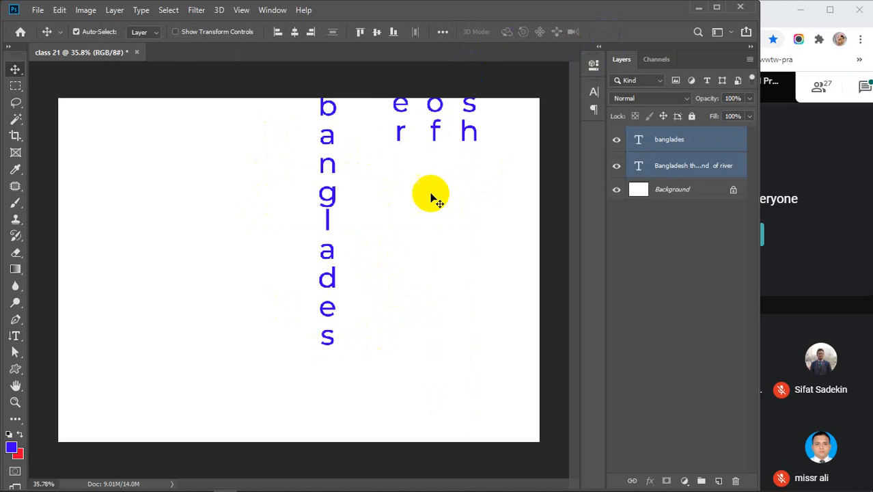
drag(400, 133, 364, 208)
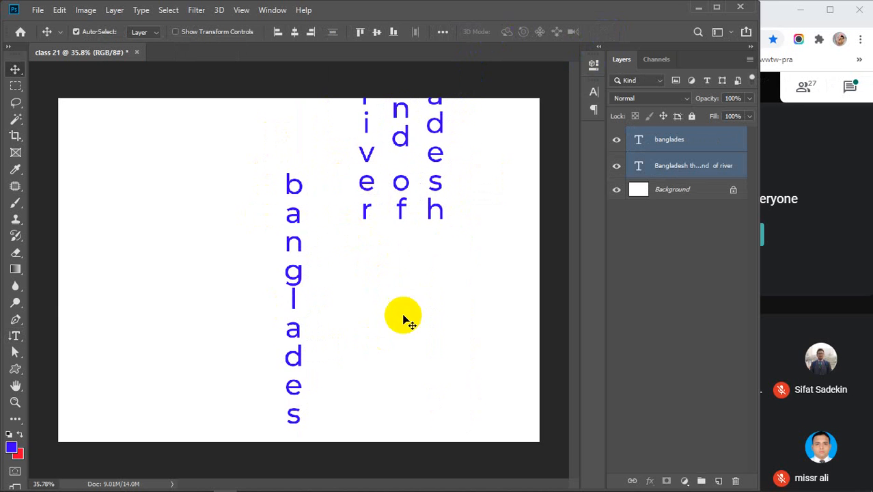
click(403, 319)
mouse_move(292, 220)
mouse_down()
mouse_move(341, 152)
mouse_move(355, 230)
mouse_move(337, 258)
mouse_up()
drag(232, 198, 395, 291)
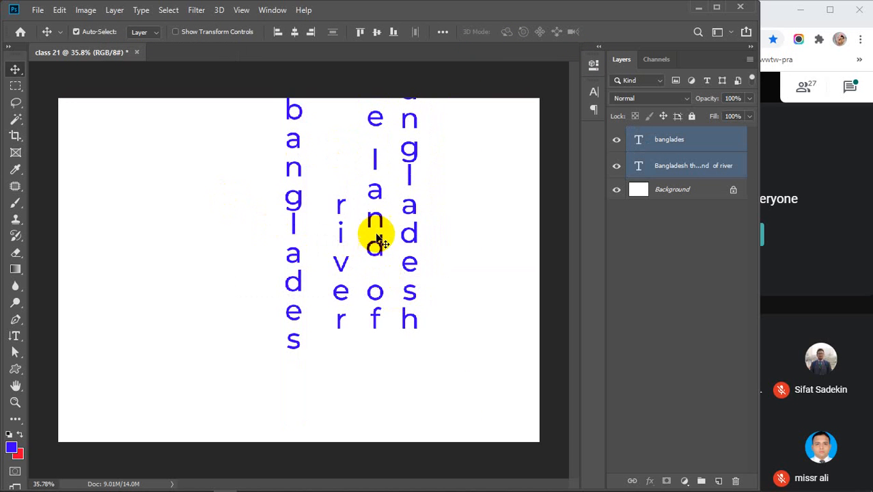
drag(378, 239, 366, 276)
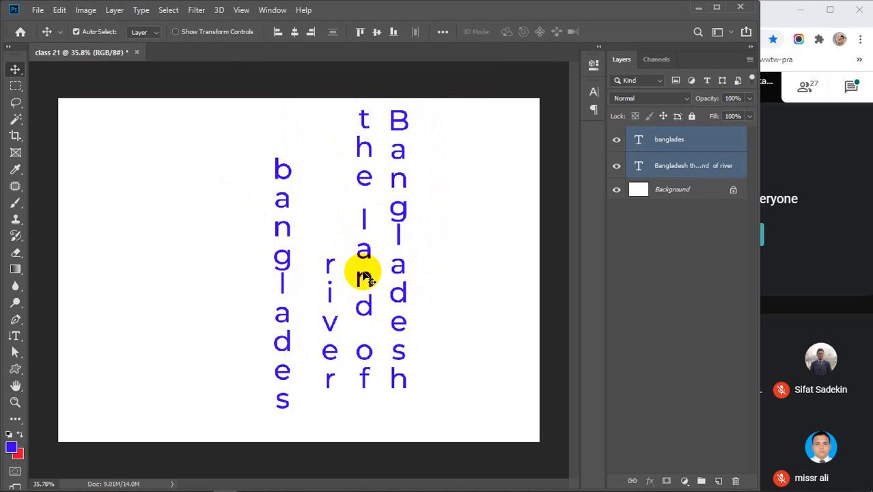
Step: Delete both vertical text layers and create a wide horizontal paragraph text box with Lorem ipsum placeholder text across the middle of the canvas
key(Delete)
drag(17, 335, 65, 369)
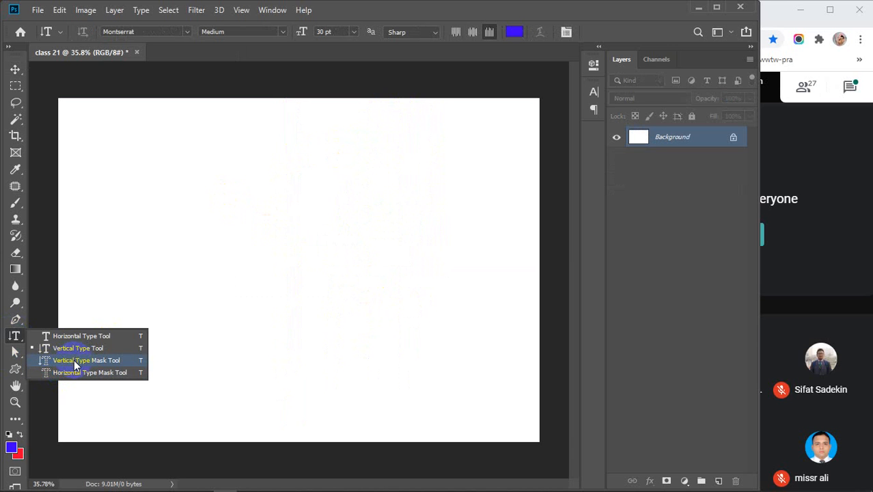
click(75, 336)
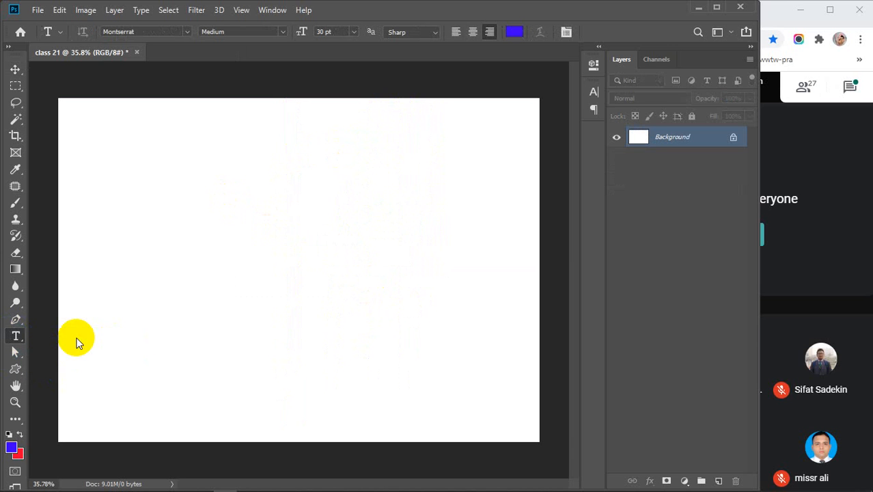
drag(121, 222, 427, 264)
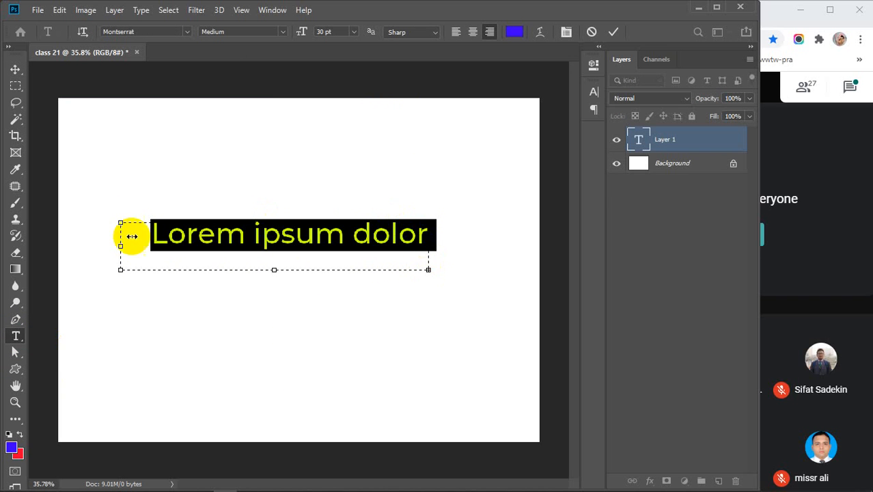
click(639, 149)
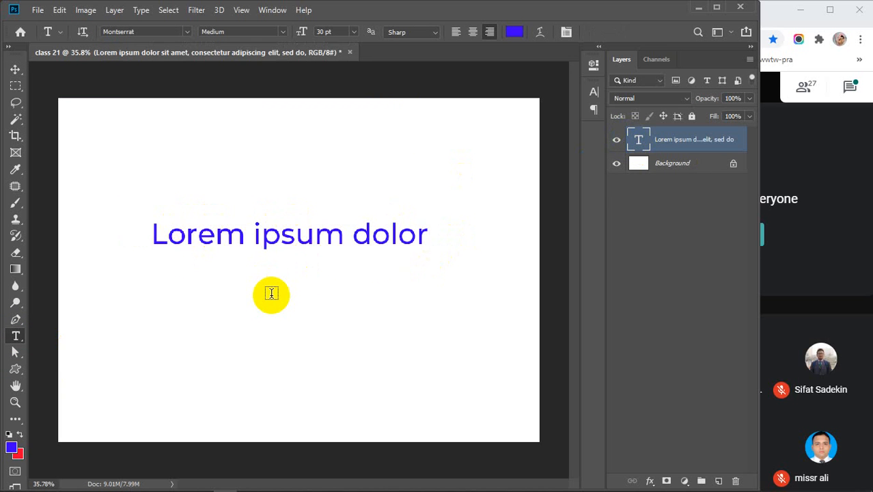
Step: Set the Lorem ipsum text's font style to ExtraBold
click(282, 35)
click(247, 199)
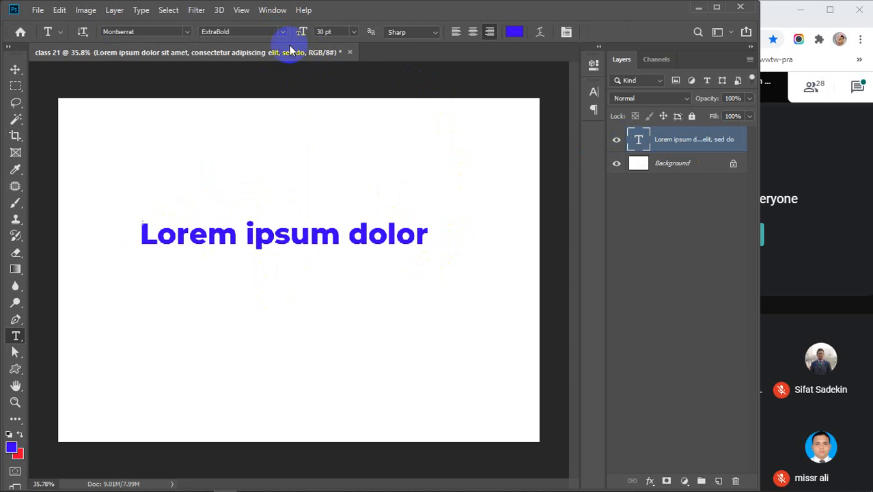
click(282, 32)
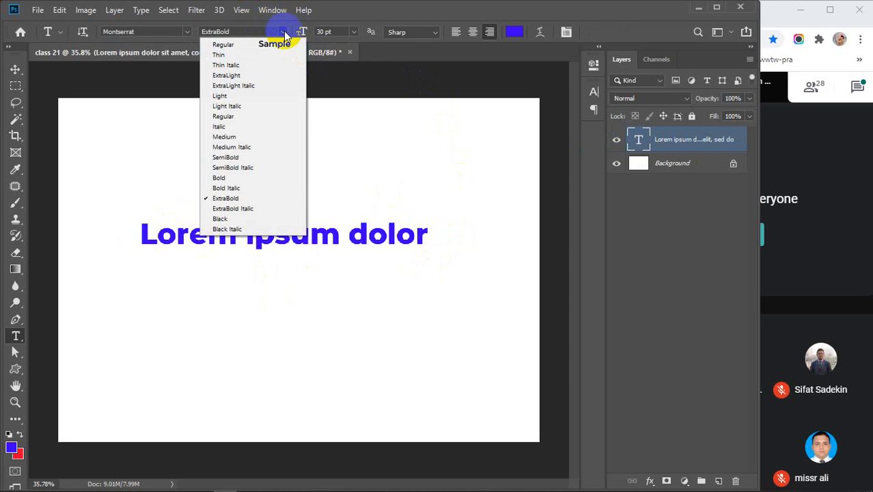
click(284, 34)
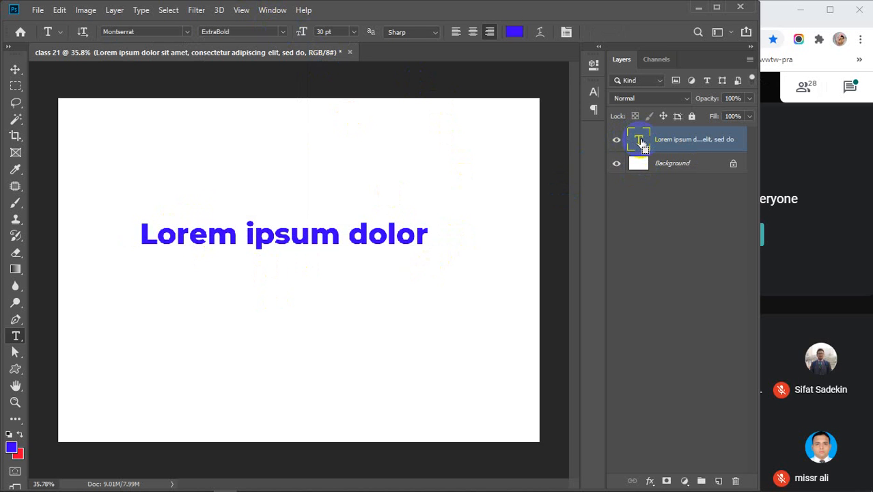
Step: Load the Lorem ipsum letters as a selection, try to delete their pixels from the type layer, and clear the selection
ctrl+click(642, 141)
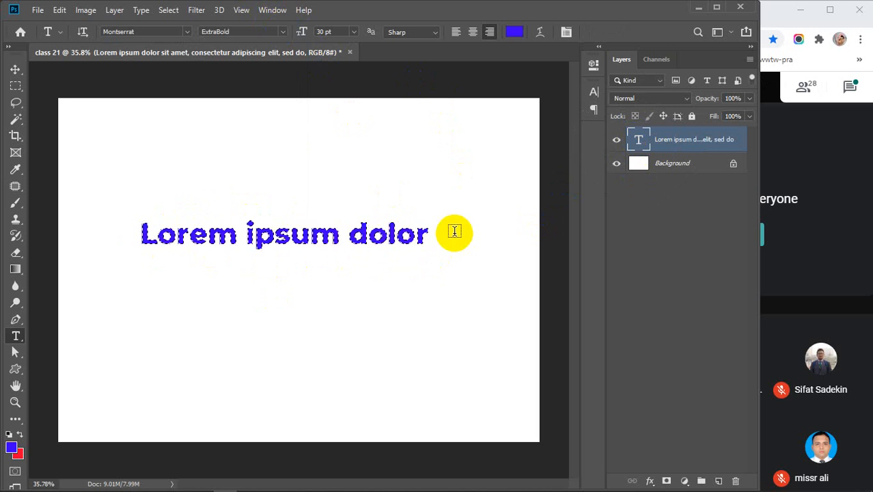
key(Delete)
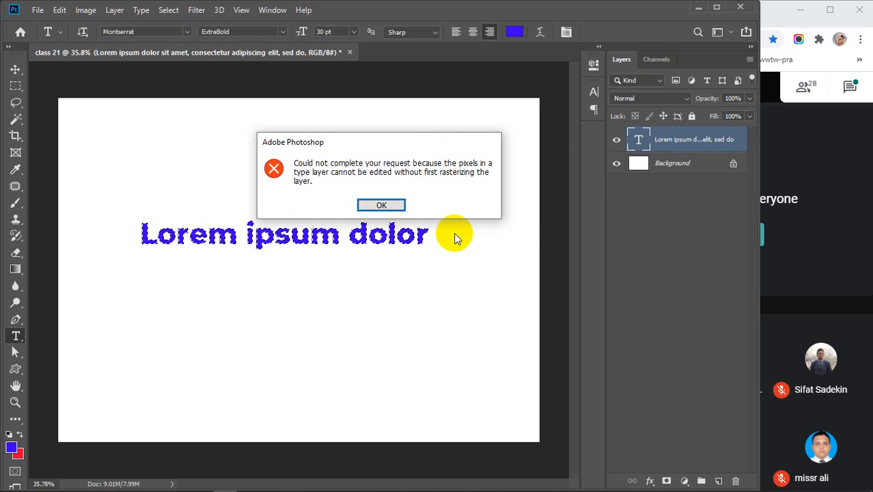
click(381, 205)
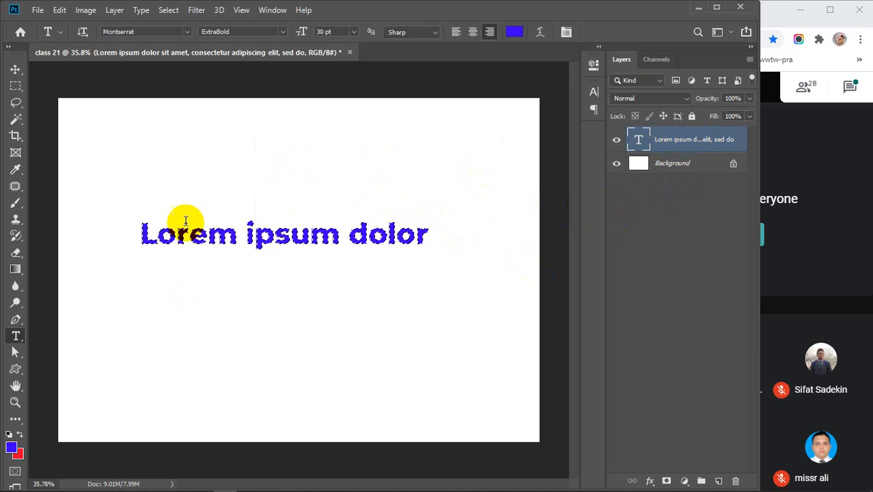
key(Delete)
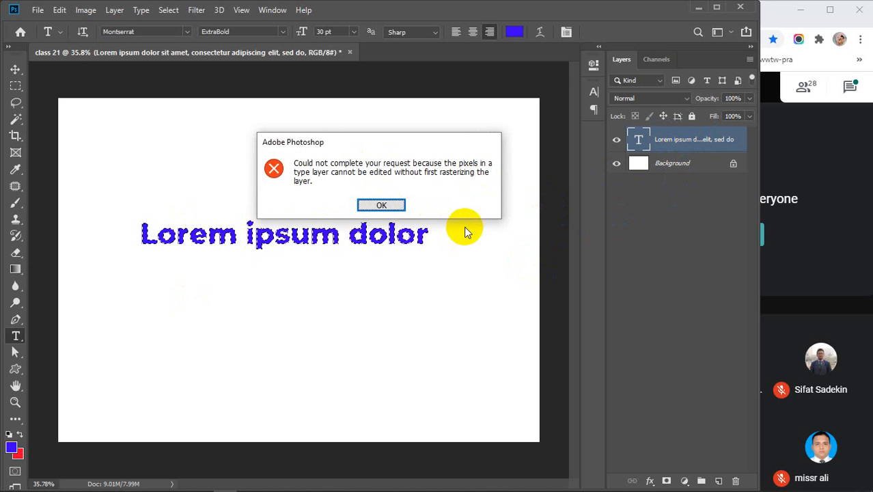
click(386, 205)
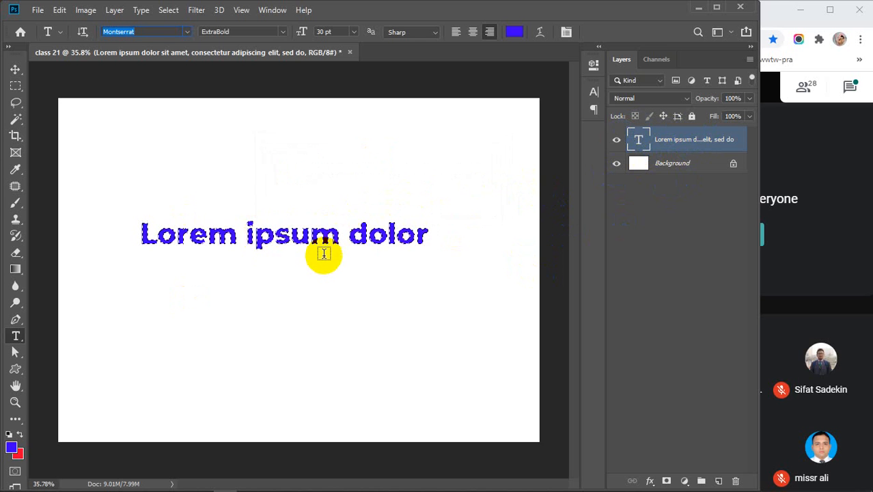
click(186, 32)
click(169, 70)
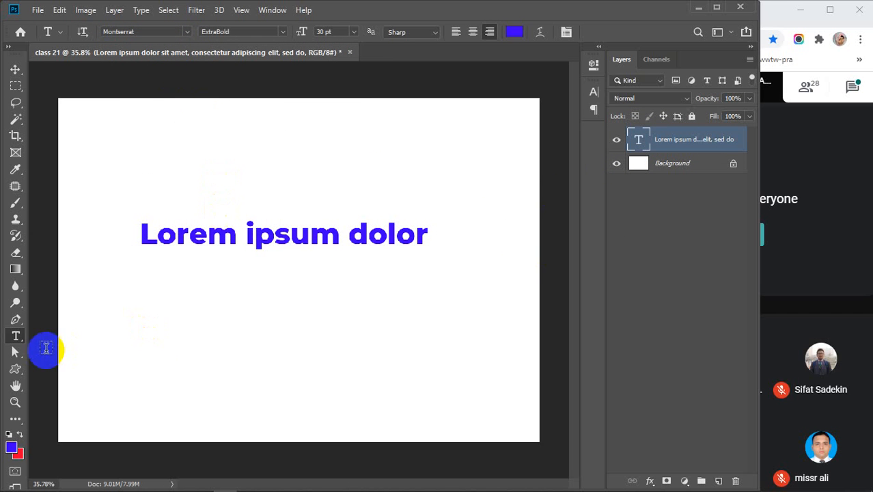
Step: Switch to the Vertical Type Mask tool and delete the Lorem ipsum text layer
click(17, 336)
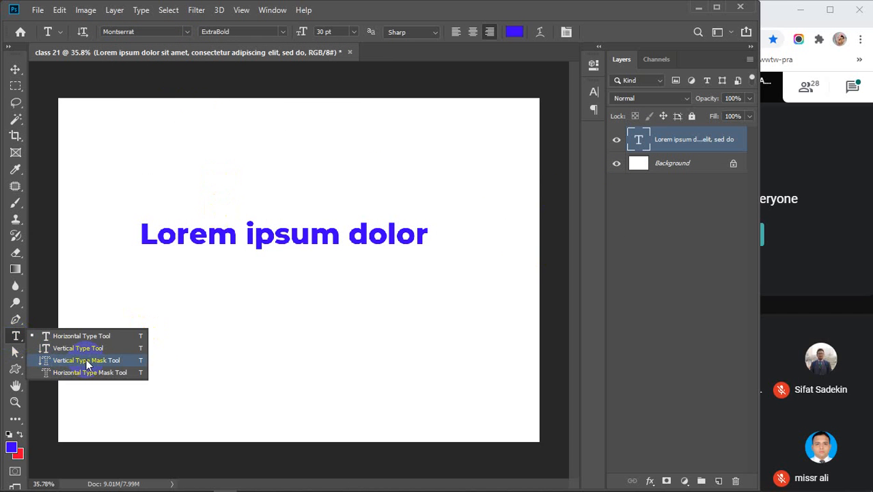
click(86, 359)
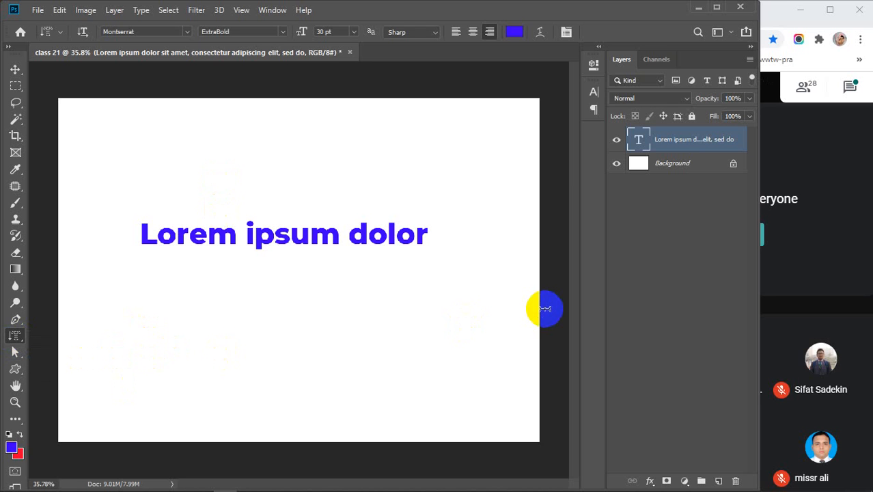
key(Delete)
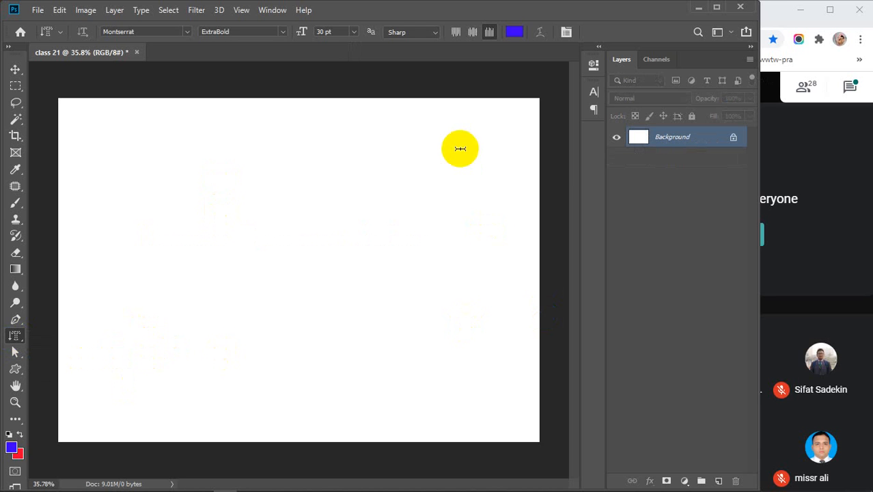
Step: Create a vertical type mask selection reading BANGLADESH near the canvas's upper right area
click(450, 138)
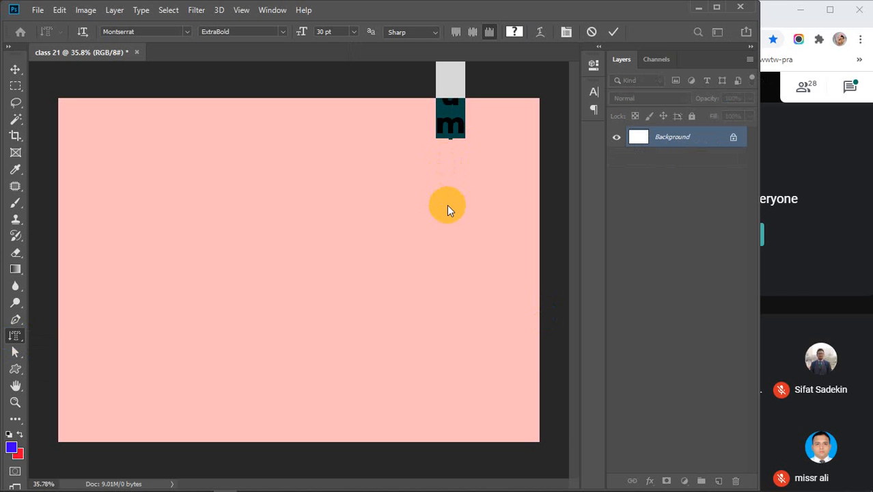
text(BANGL)
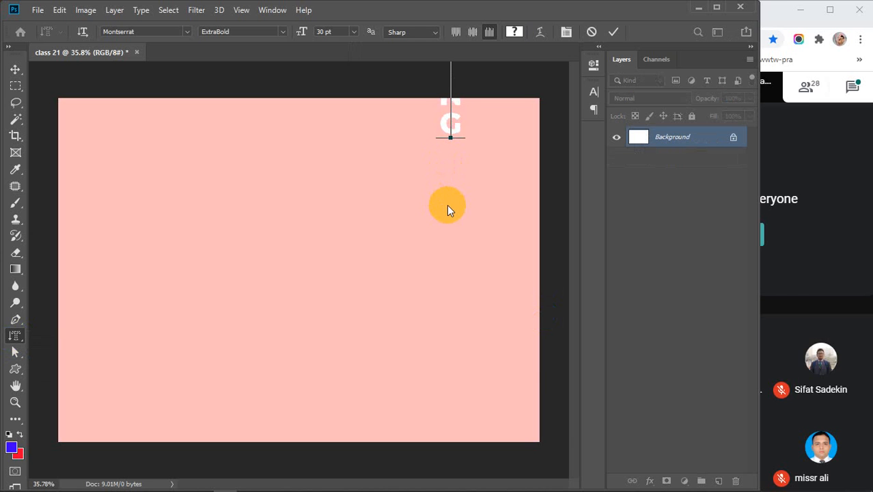
text(ADESH)
click(613, 31)
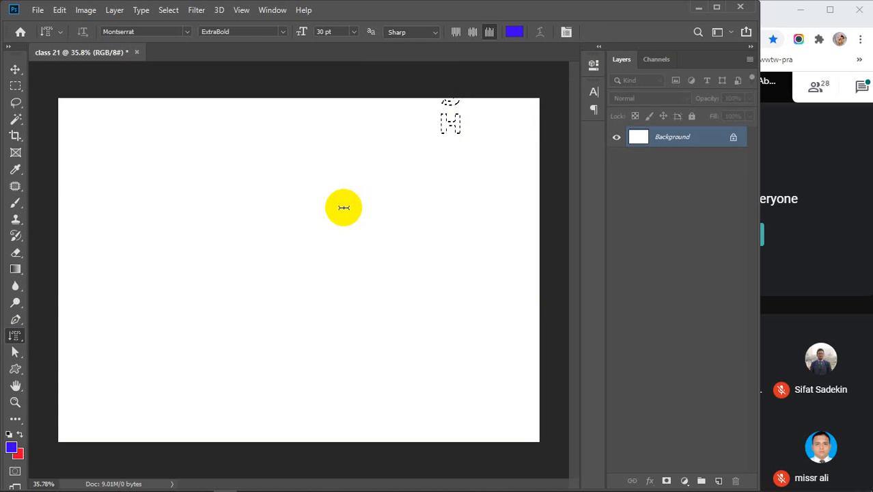
Step: Try to move the BANGLADESH letter selection down on the Background layer, undo the move, and clear the selection
key(v)
drag(446, 130, 426, 220)
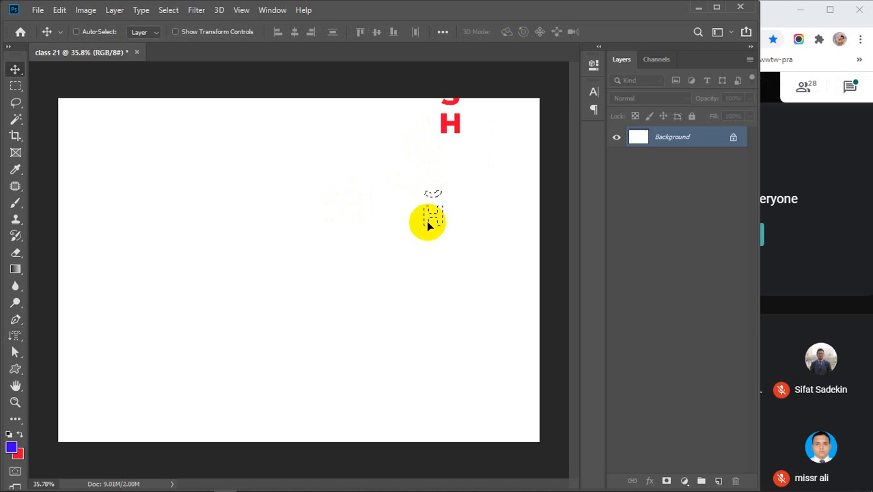
key(ctrl+d)
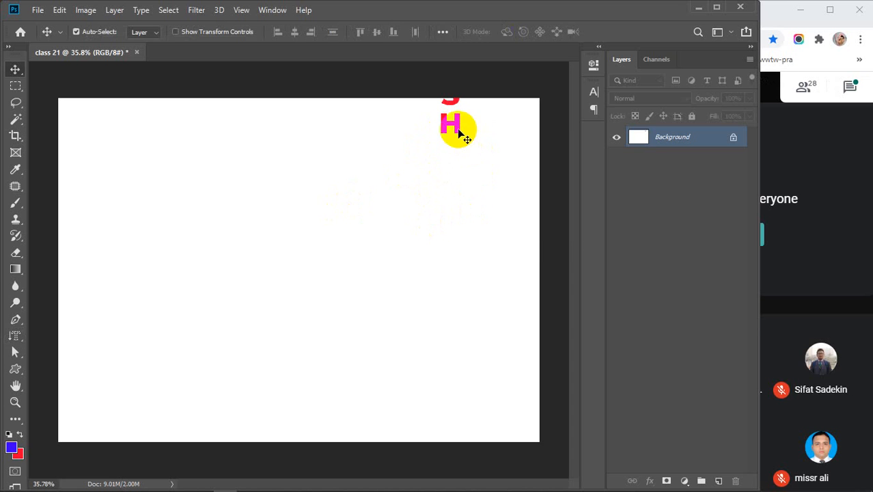
drag(457, 126, 451, 214)
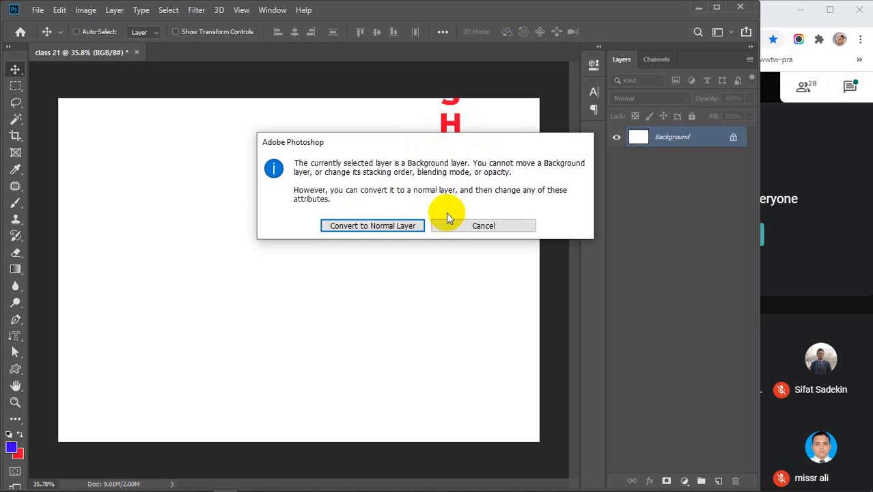
click(467, 226)
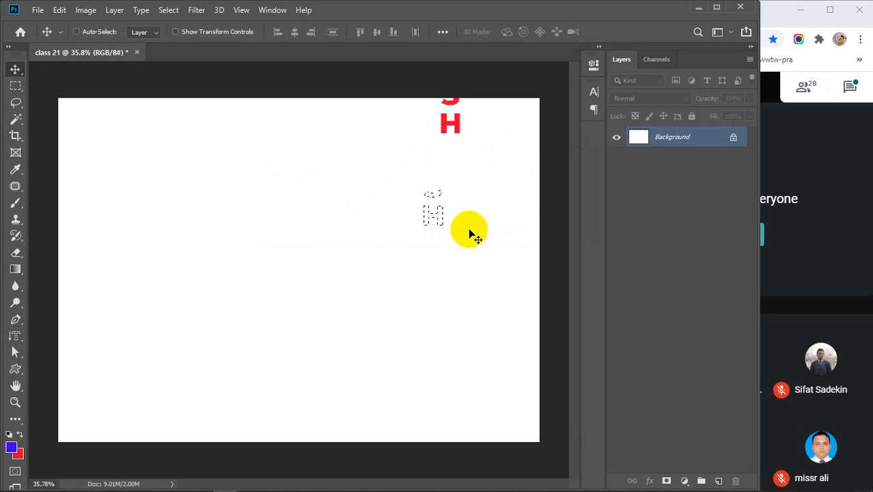
key(ctrl+z)
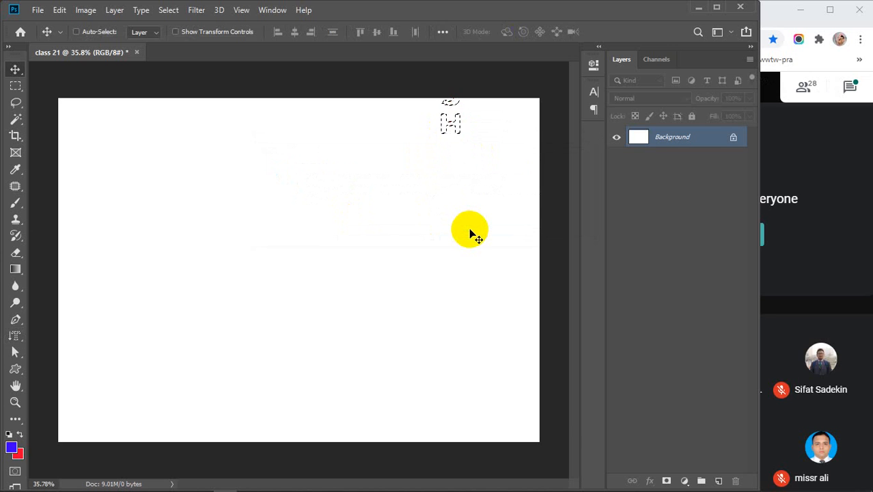
key(ctrl+d)
Step: Create a top-aligned vertical type mask selection reading BANGLADESH down the right half of the canvas
click(15, 336)
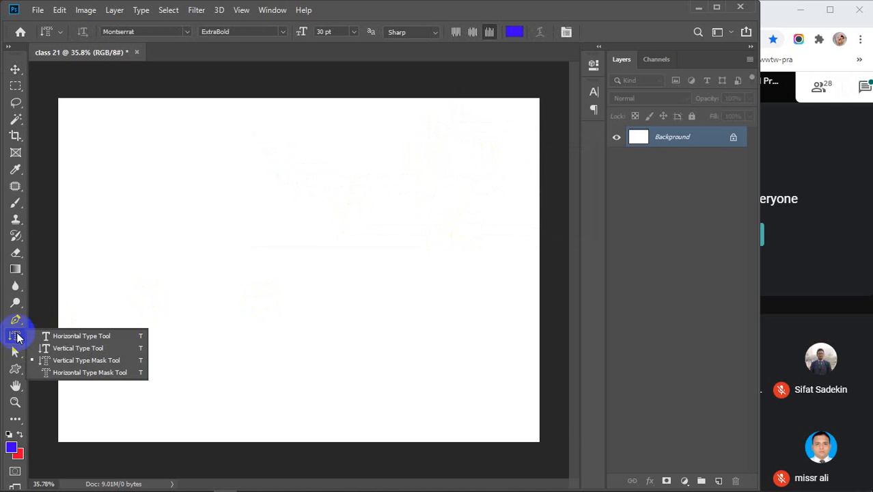
click(455, 32)
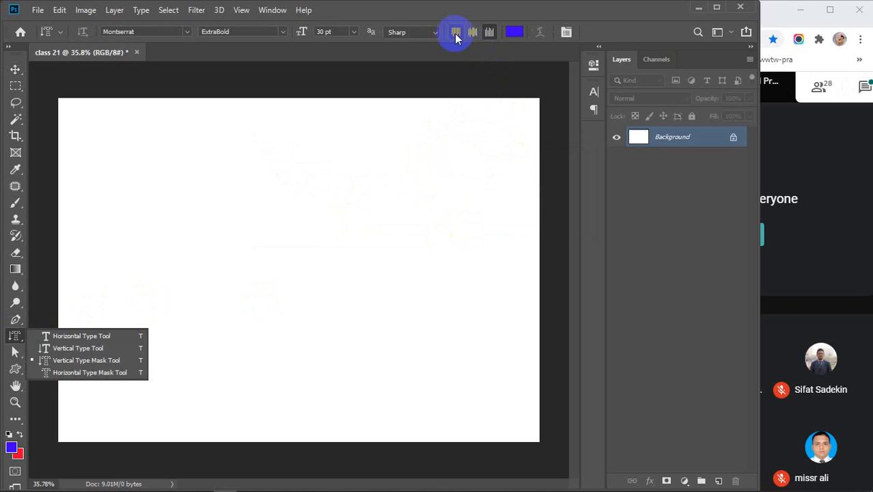
click(400, 139)
text(BANG)
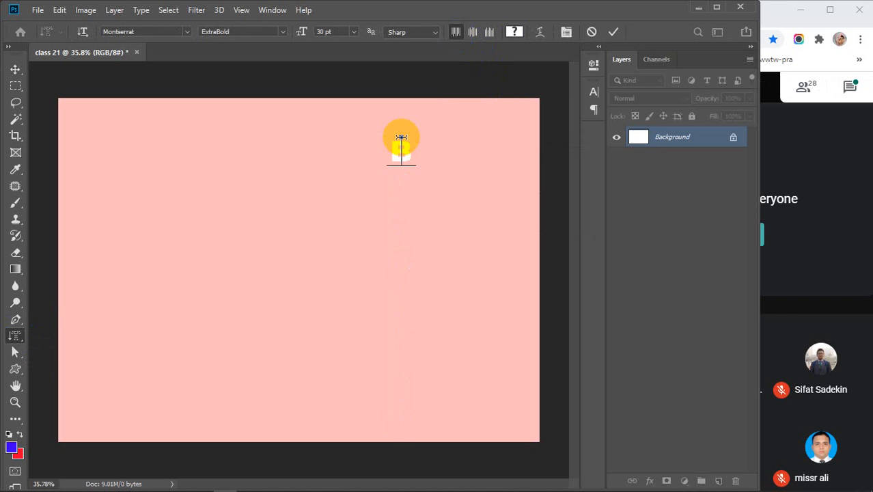
text(LADESH)
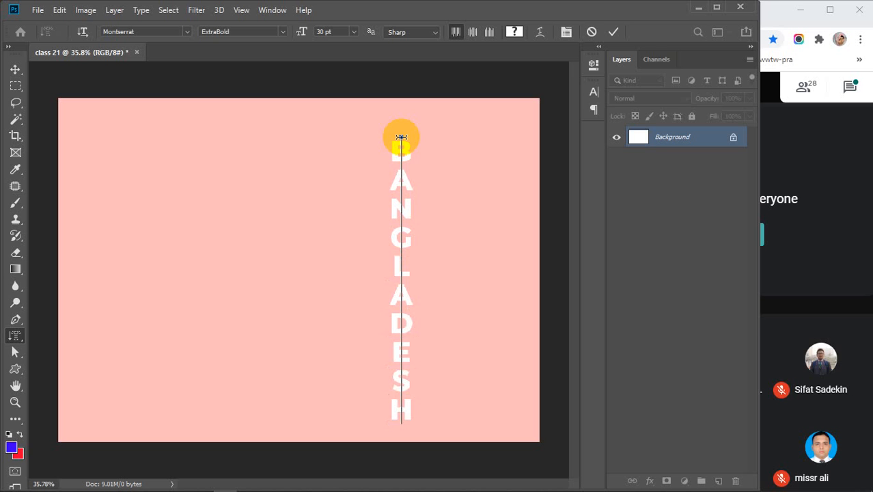
click(613, 32)
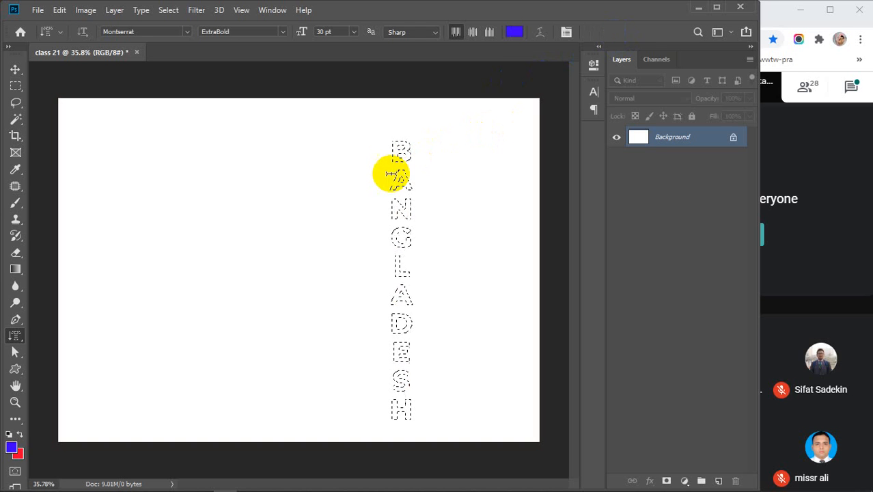
Step: Add a new layer, fill the BANGLADESH selection with the blue foreground color, and delete the fill
click(719, 480)
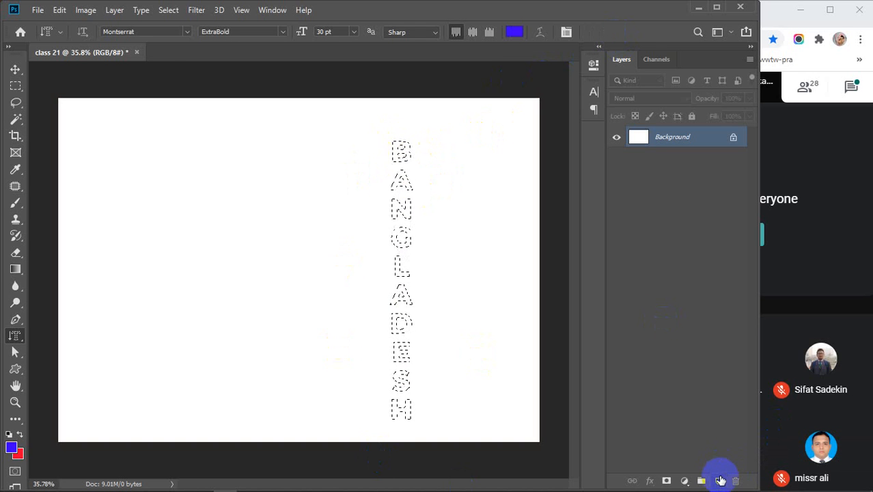
click(719, 481)
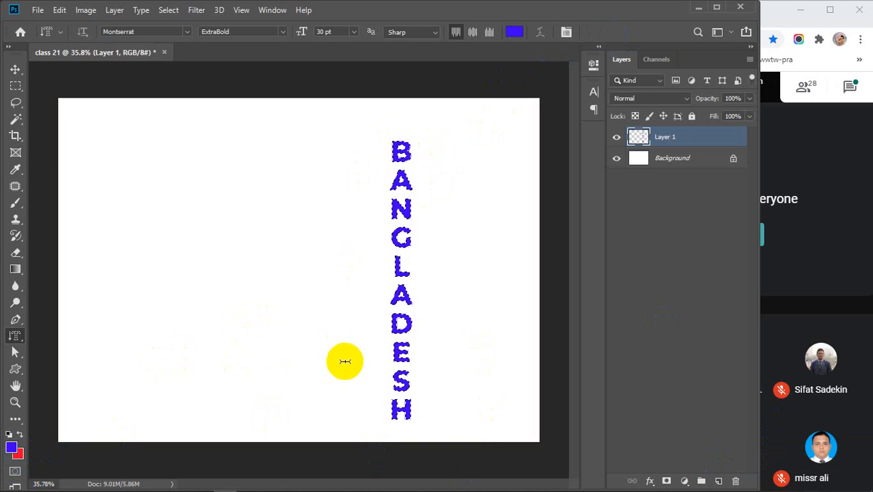
key(Delete)
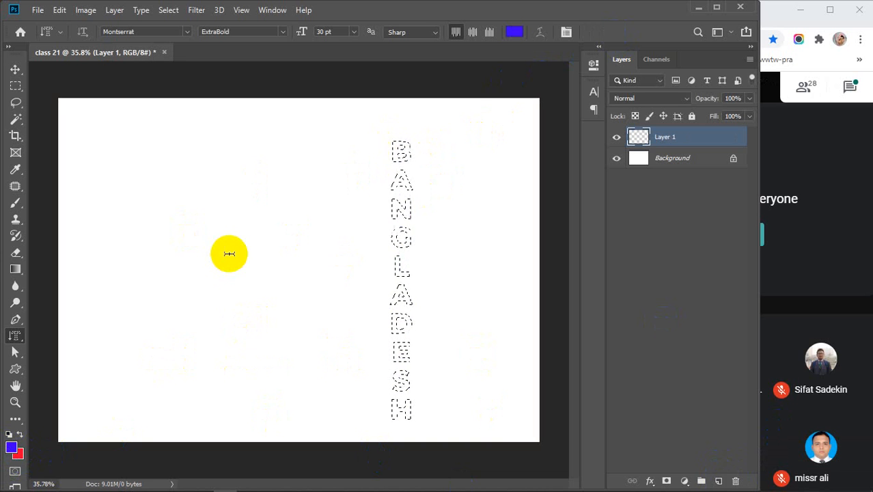
Step: Switch to the flyer design image search in Chrome, copy the 99designs guitar lessons flyer image, and paste it into the Photoshop document
mouse_move(344, 479)
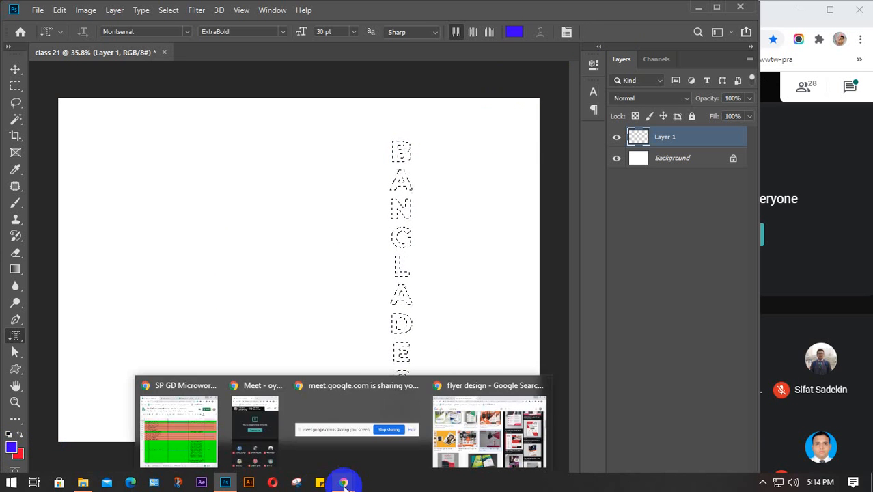
click(461, 437)
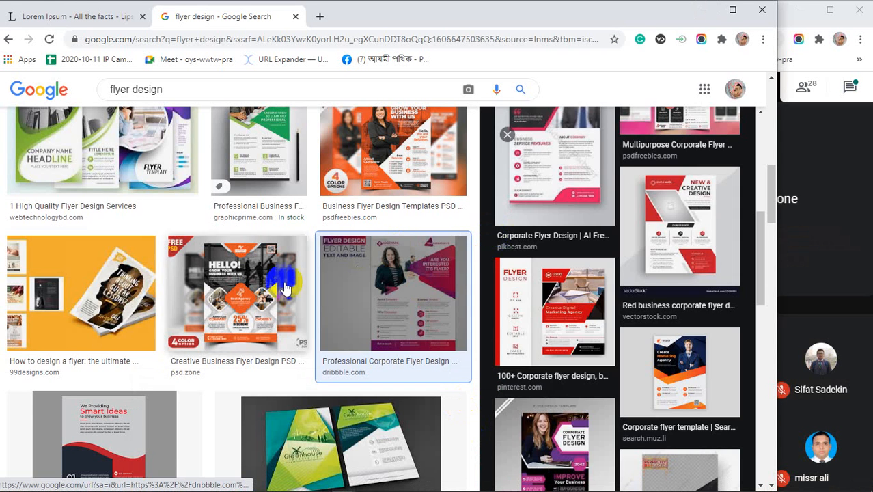
click(92, 287)
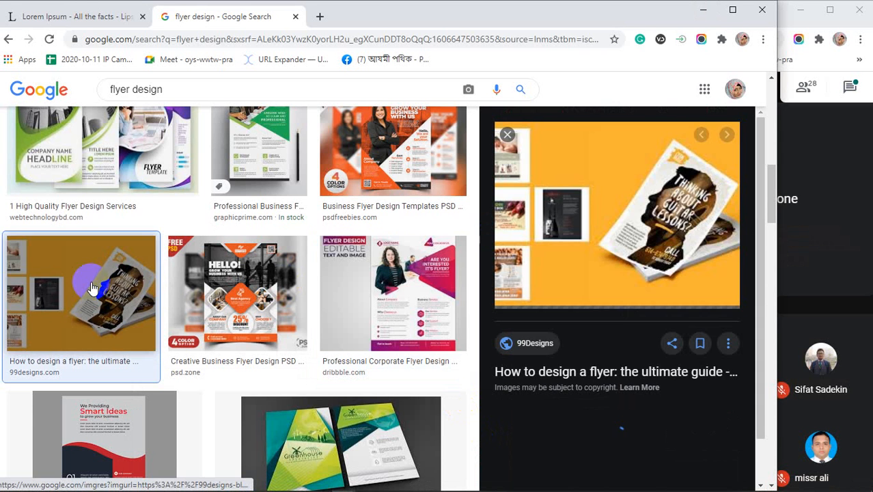
right_click(609, 184)
click(616, 318)
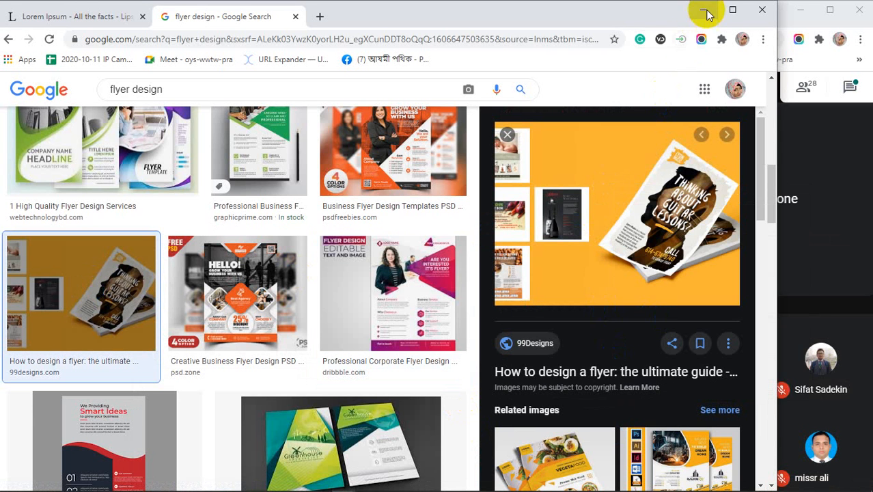
click(708, 13)
key(ctrl+v)
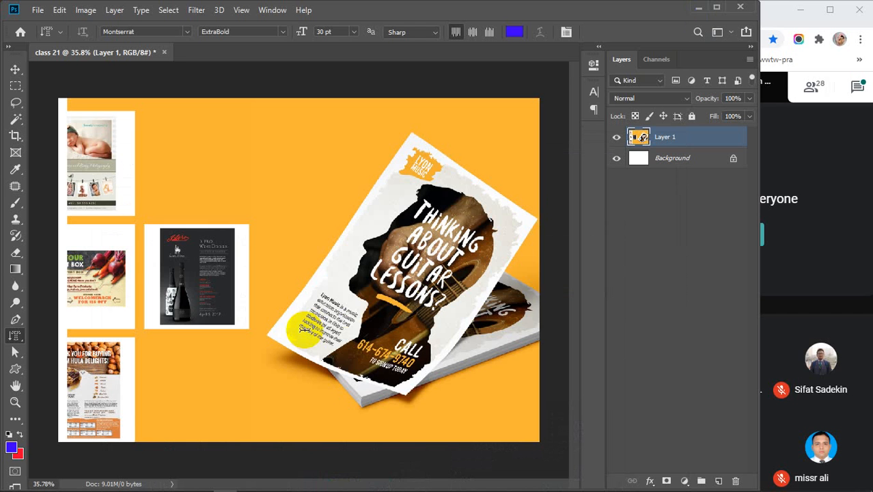
Step: Create a vertical type mask reading BANGLADESH over the guitar flyer and delete the letter pixels from the image layer
drag(663, 146, 673, 141)
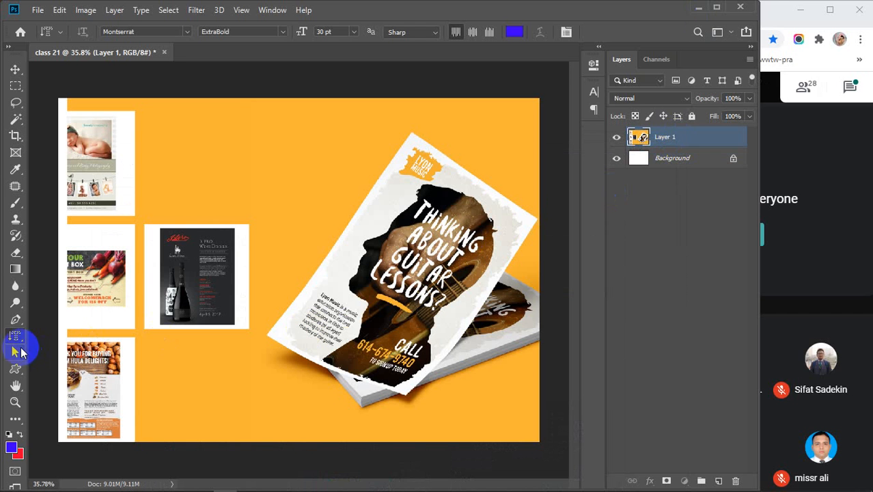
click(400, 142)
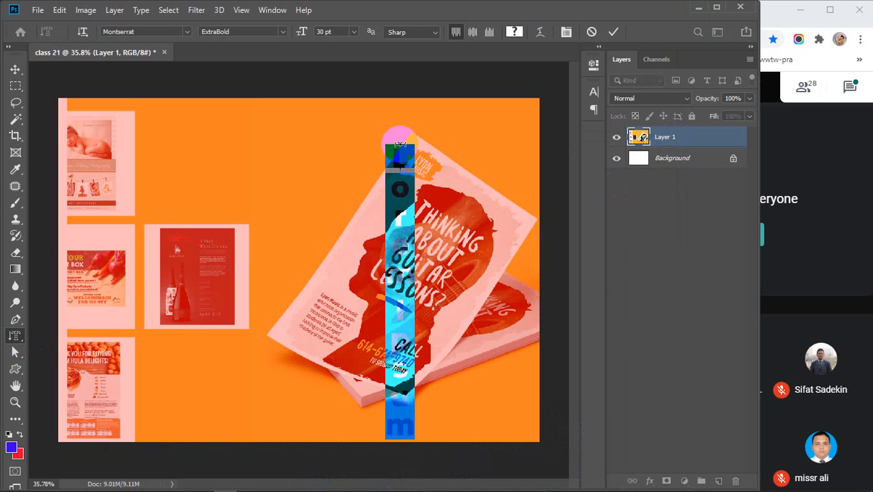
text(BANGLADESH)
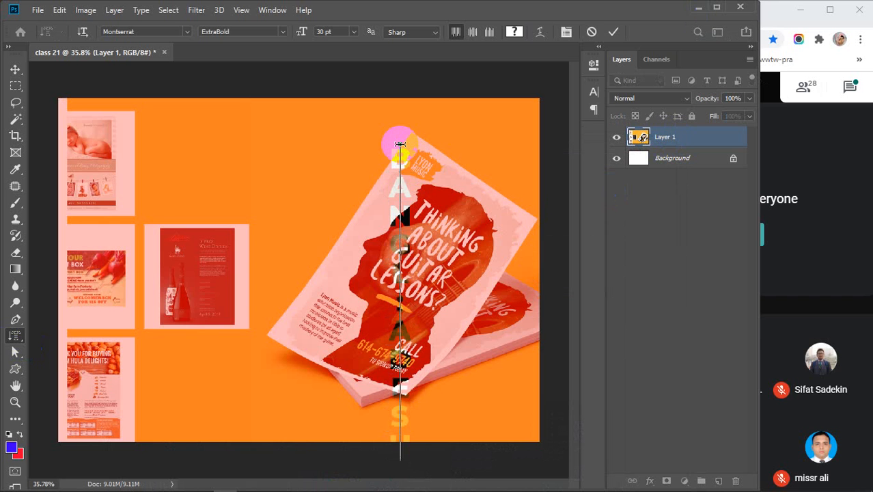
click(614, 31)
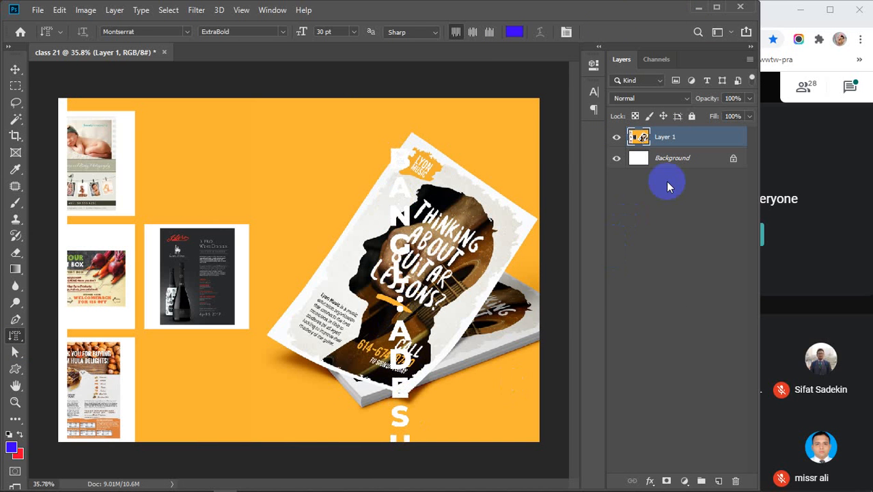
Step: Move the flyer image layer up about 0.26 in and hide the Background layer
key(v)
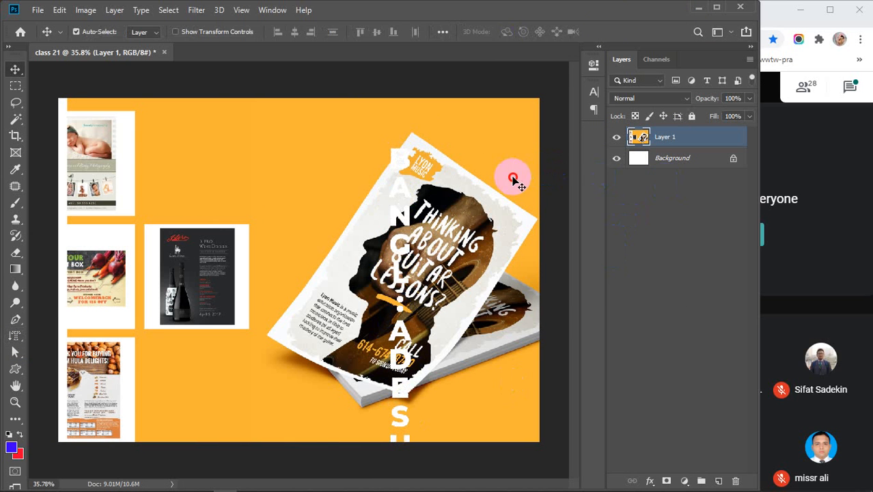
drag(512, 179, 513, 157)
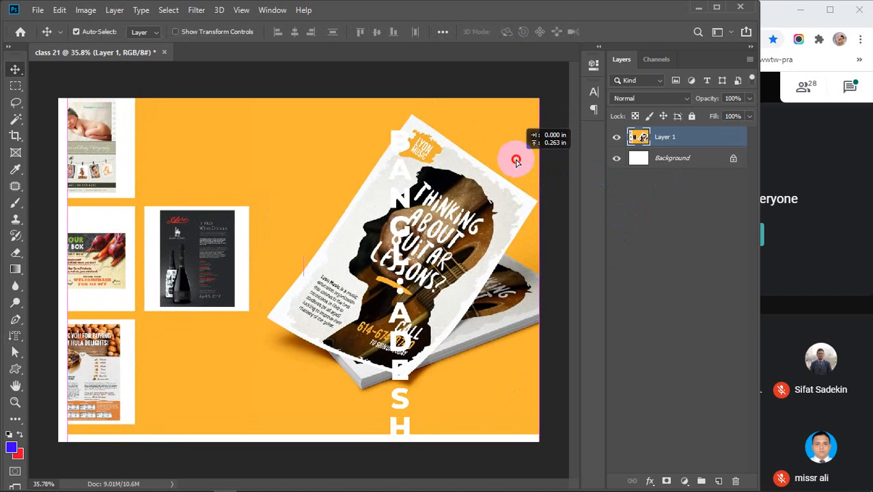
click(617, 158)
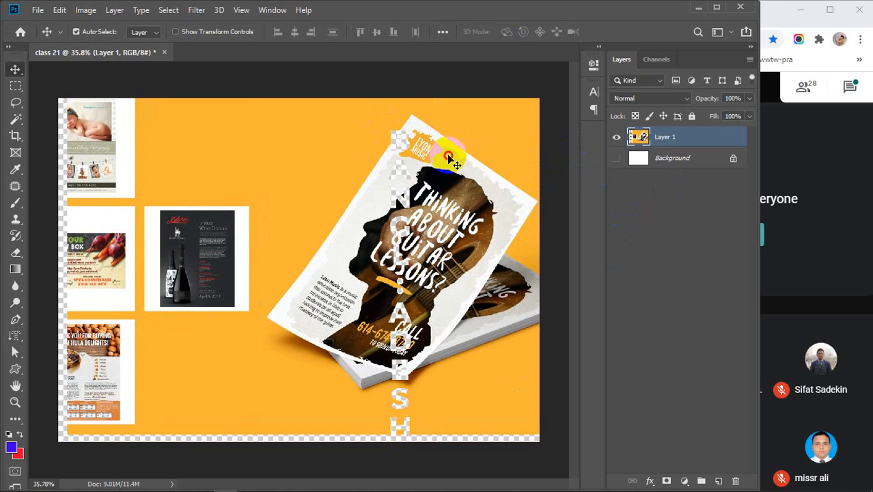
mouse_move(451, 156)
mouse_down()
mouse_move(491, 137)
mouse_move(465, 133)
mouse_move(440, 148)
mouse_move(459, 153)
mouse_move(448, 157)
mouse_up()
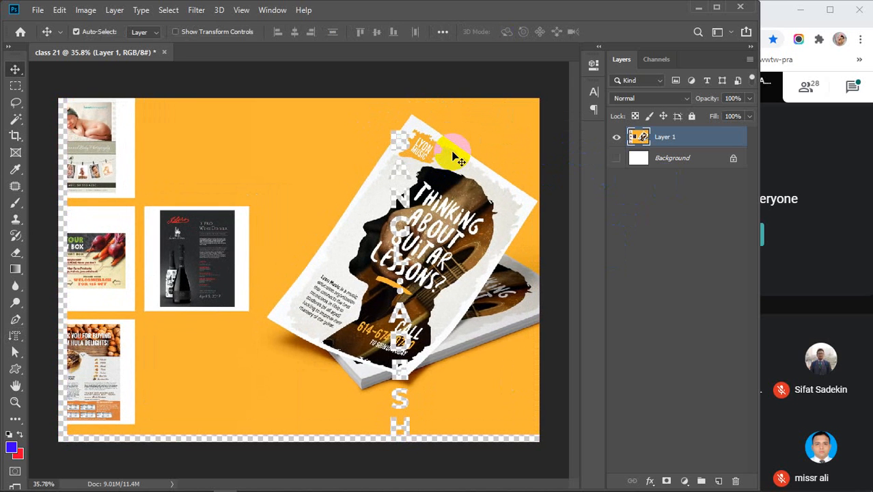
Step: Undo the hidden background, the image move, and the BANGLADESH letter cut-out, and clear the selection
key(ctrl+z)
key(ctrl+z)
key(ctrl+z)
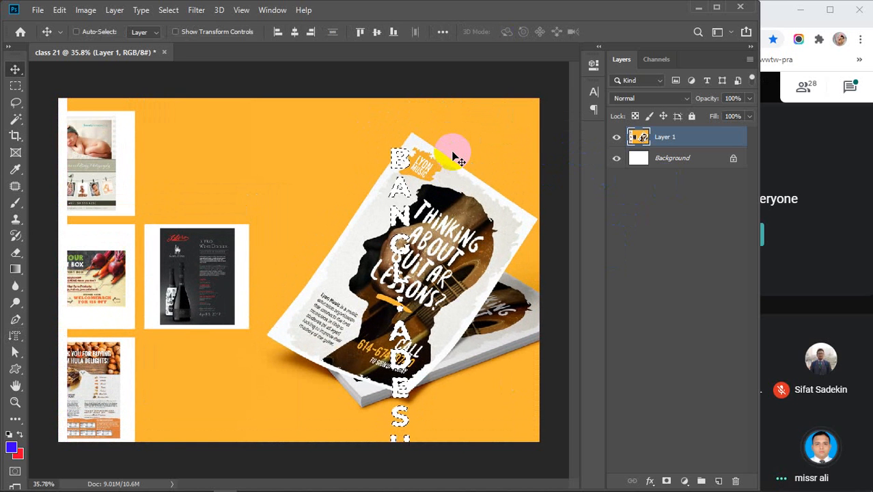
key(ctrl+z)
key(ctrl+d)
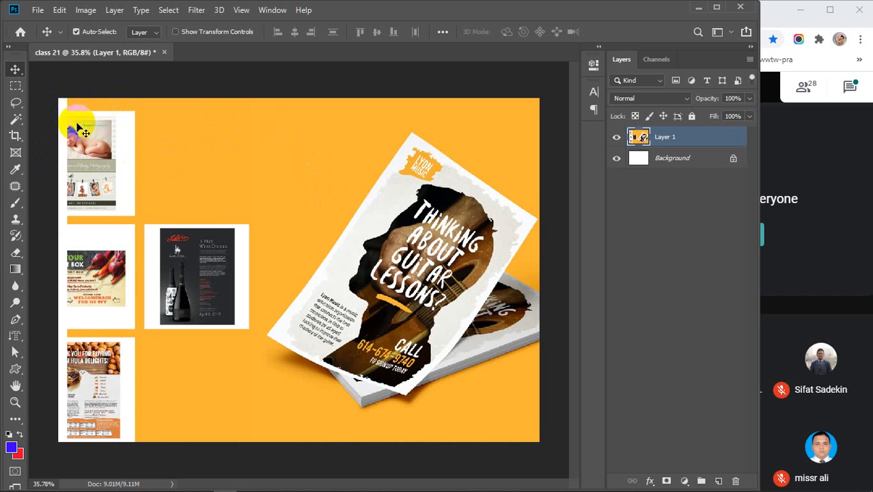
drag(180, 170, 183, 175)
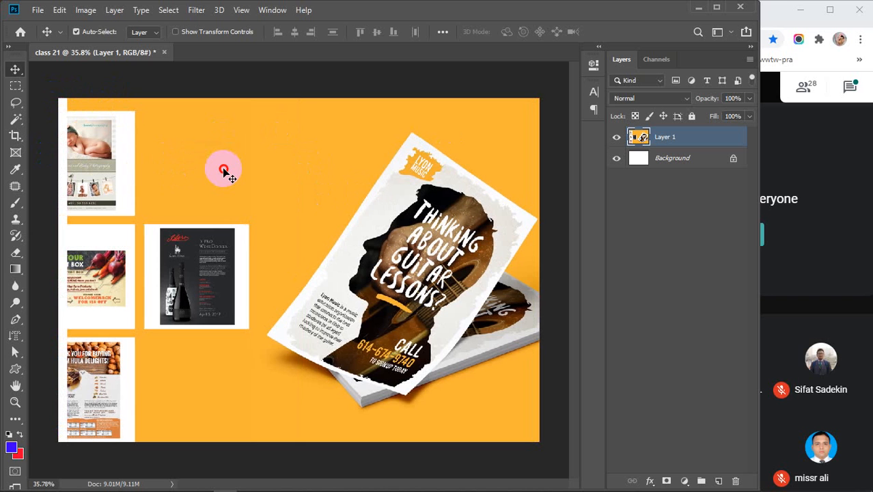
Step: Start a horizontal type mask reading BANGLADESH on the flyer image layer, in the plain orange area above the wine dinner flyer
click(17, 335)
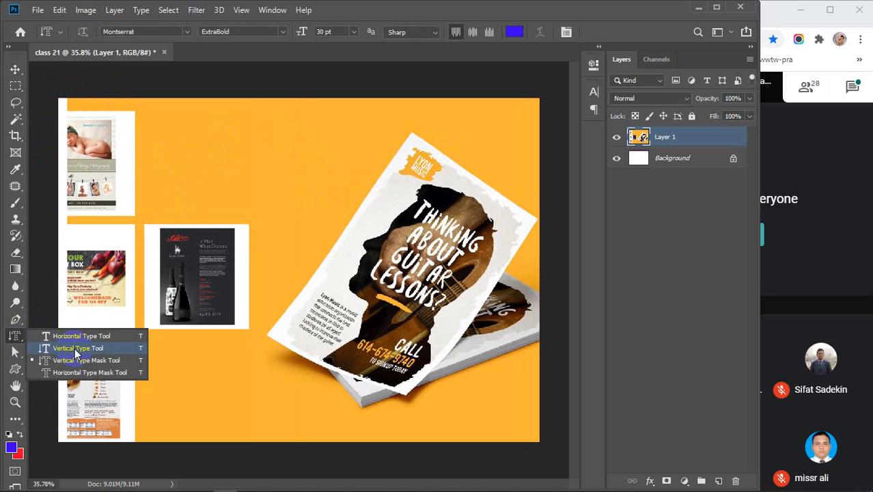
click(72, 360)
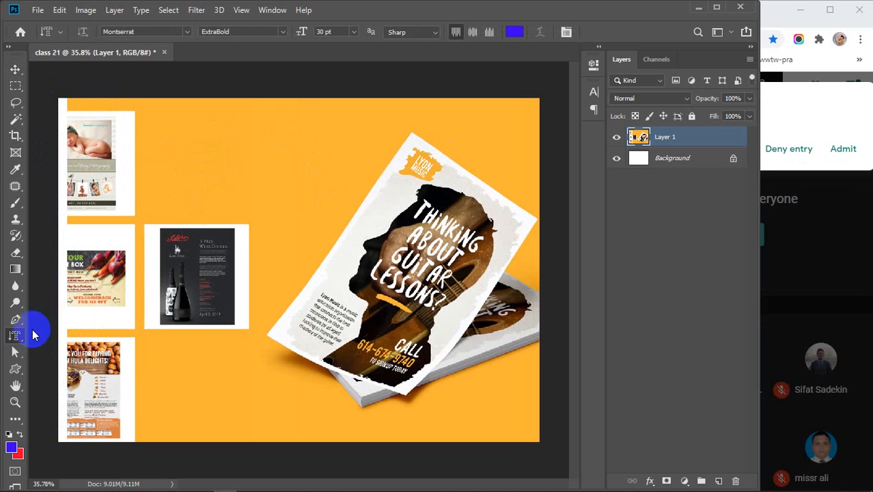
click(15, 334)
click(67, 371)
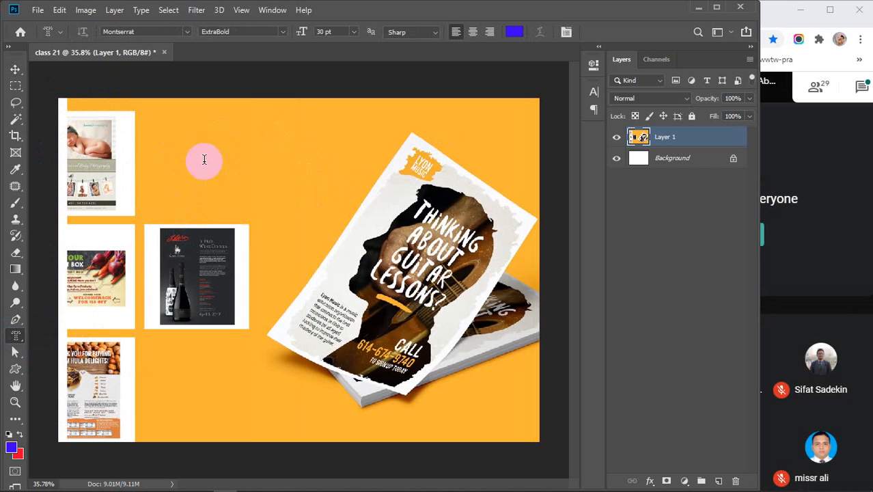
click(145, 151)
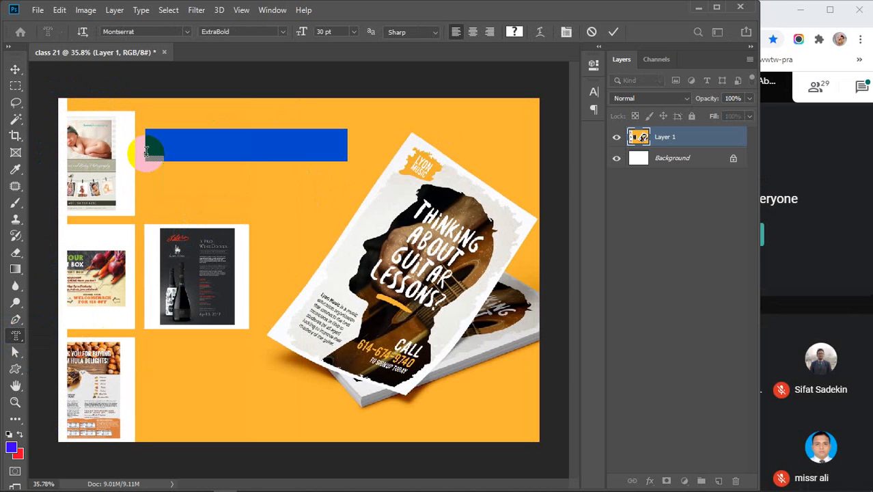
text(BAN)
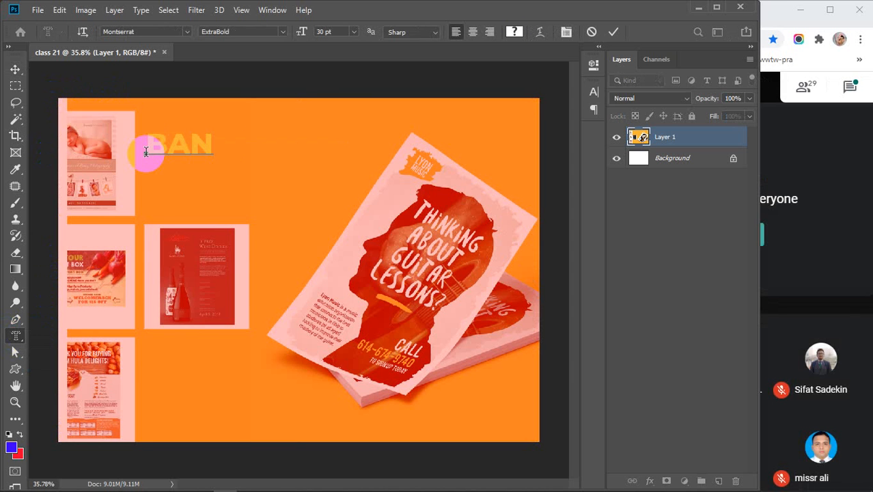
text(GLADES)
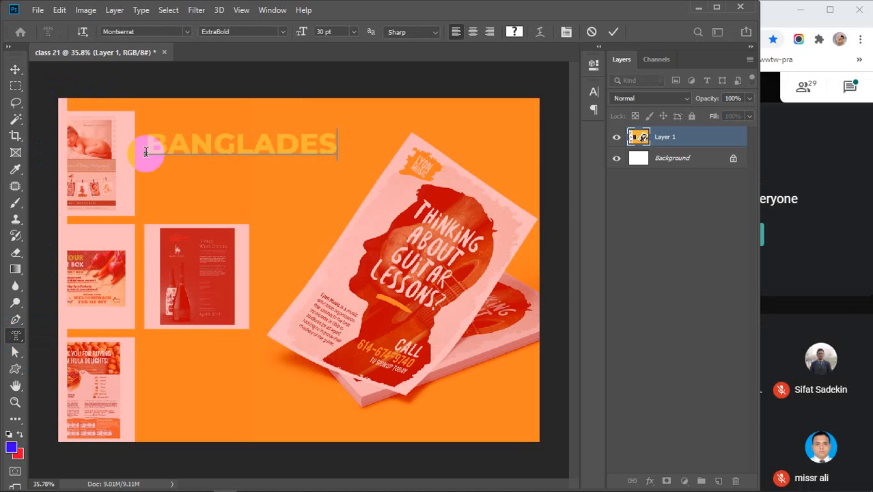
text(H)
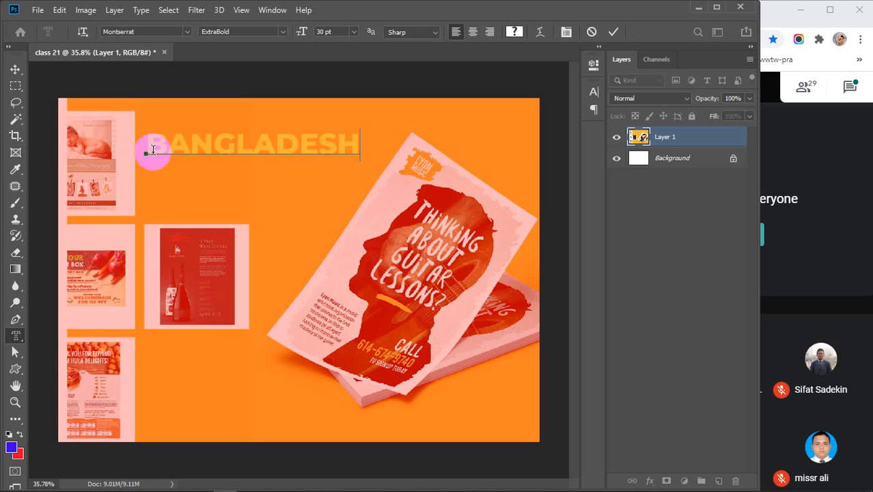
Step: Set the BANGLADESH mask text to the Black font style, delete the letter pixels from the image layer, and clear the selection
drag(148, 149, 396, 161)
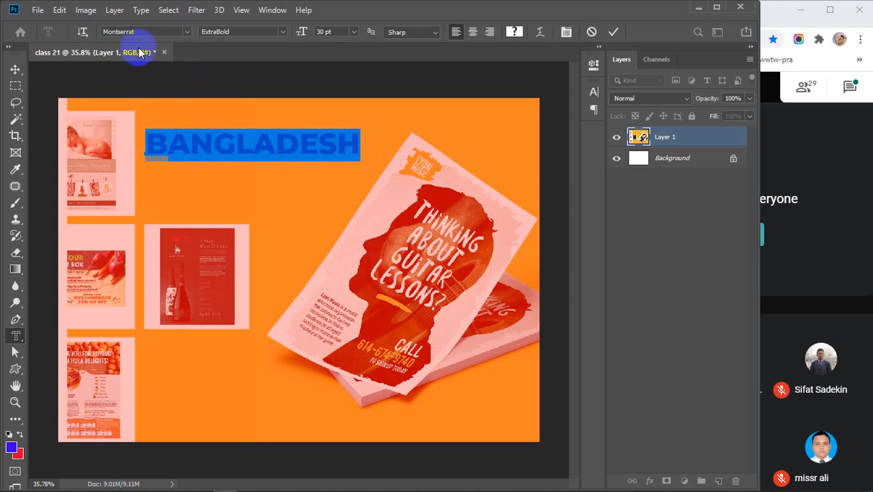
click(283, 32)
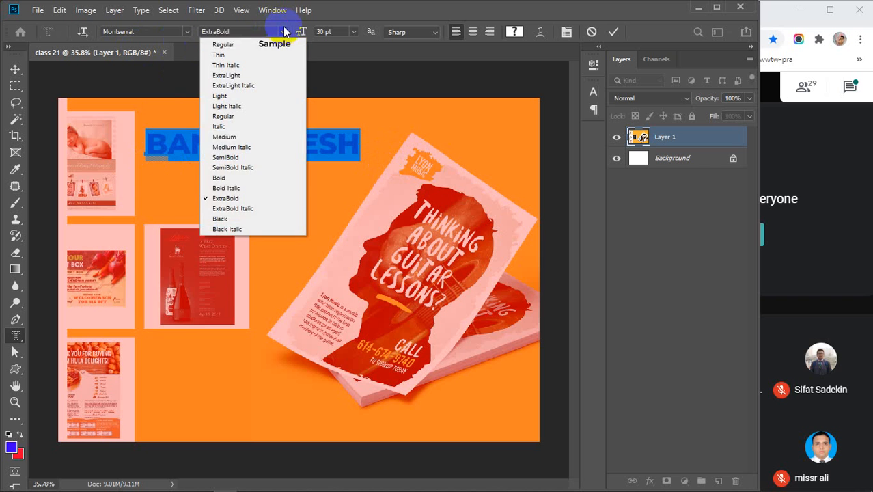
click(230, 218)
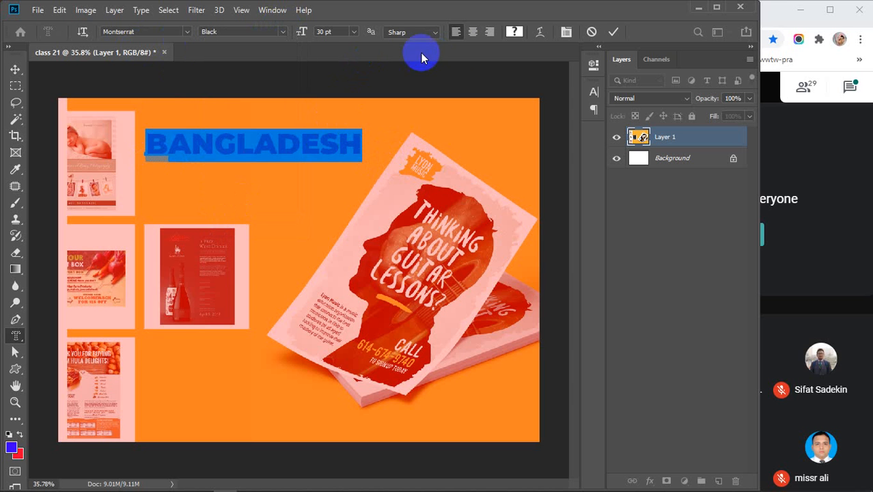
click(613, 32)
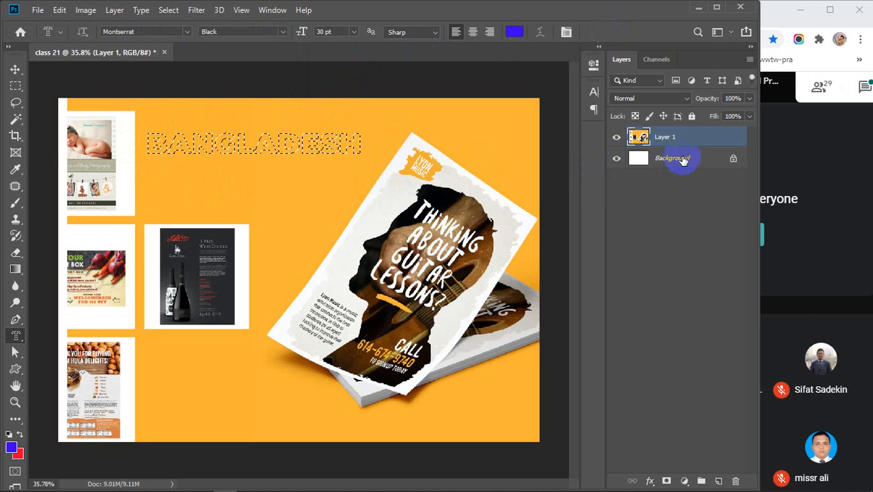
key(Delete)
key(ctrl+d)
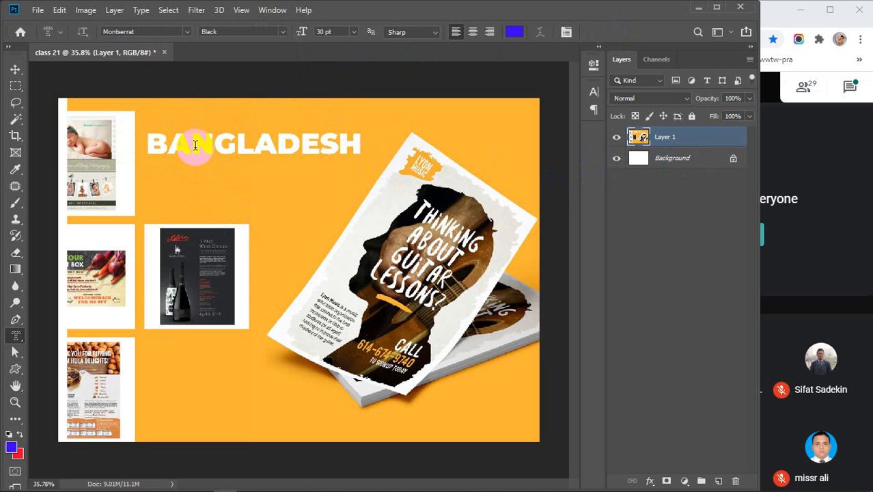
Step: Hide the Background layer and move the flyer image layer slightly down and to the left
key(v)
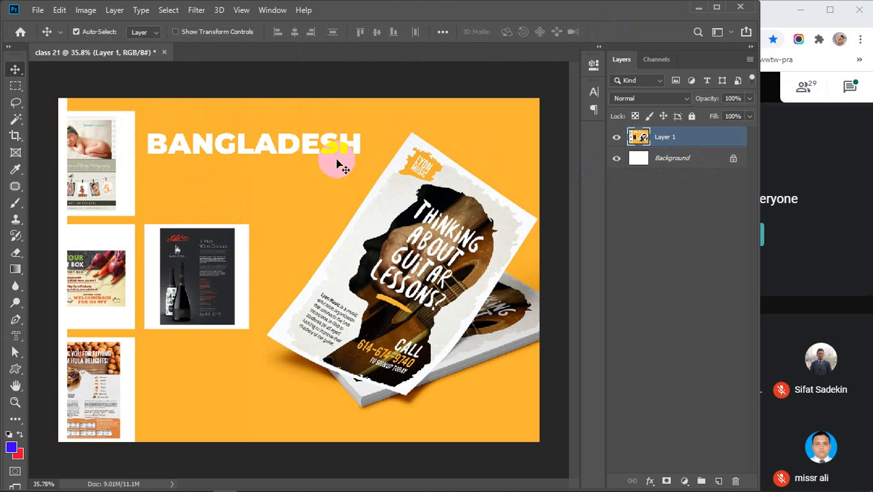
click(617, 157)
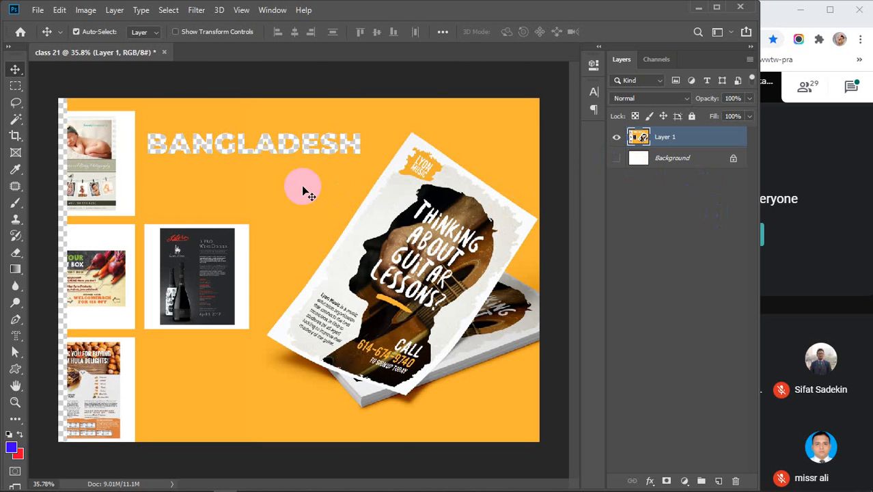
mouse_move(302, 185)
mouse_down()
mouse_move(296, 206)
mouse_move(325, 220)
mouse_move(322, 191)
mouse_move(356, 185)
mouse_move(298, 194)
mouse_up()
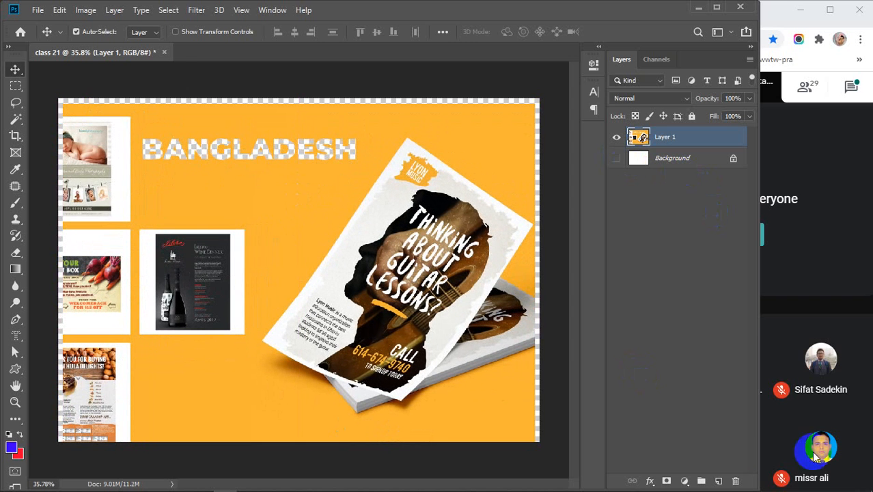
Step: Add a new layer filled with the blue foreground color beneath the flyer image layer, and shift the image slightly up
click(718, 480)
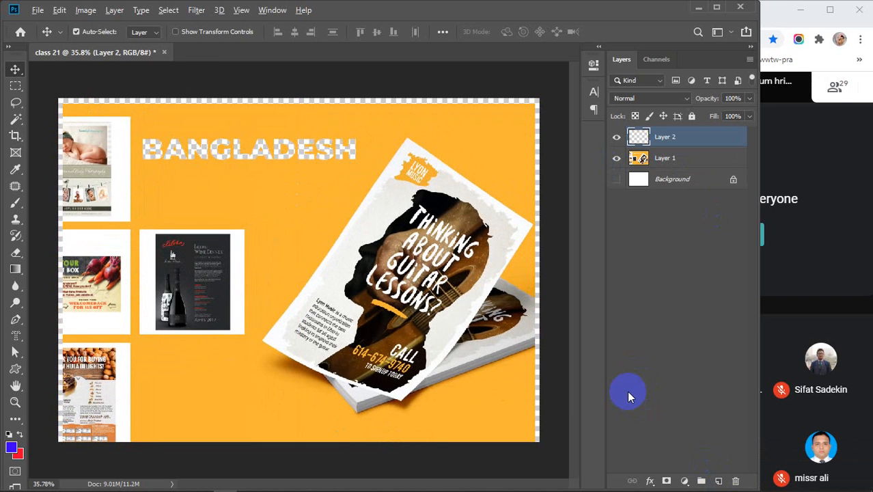
key(alt+BackSpace)
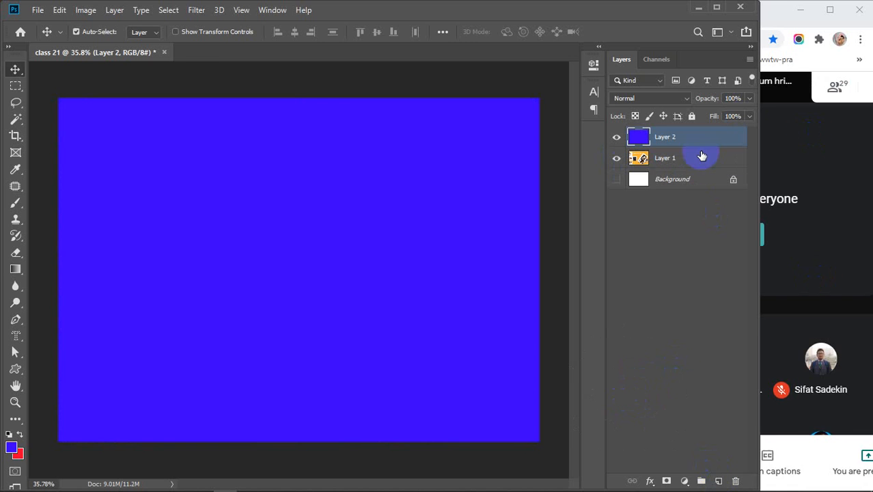
drag(678, 139, 672, 171)
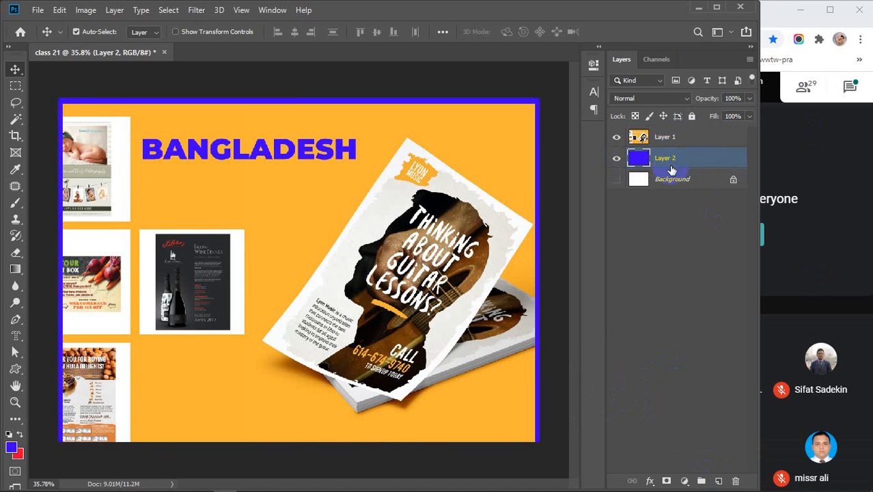
mouse_move(288, 203)
mouse_down()
mouse_move(301, 230)
mouse_move(283, 197)
mouse_move(267, 198)
mouse_move(286, 207)
mouse_up()
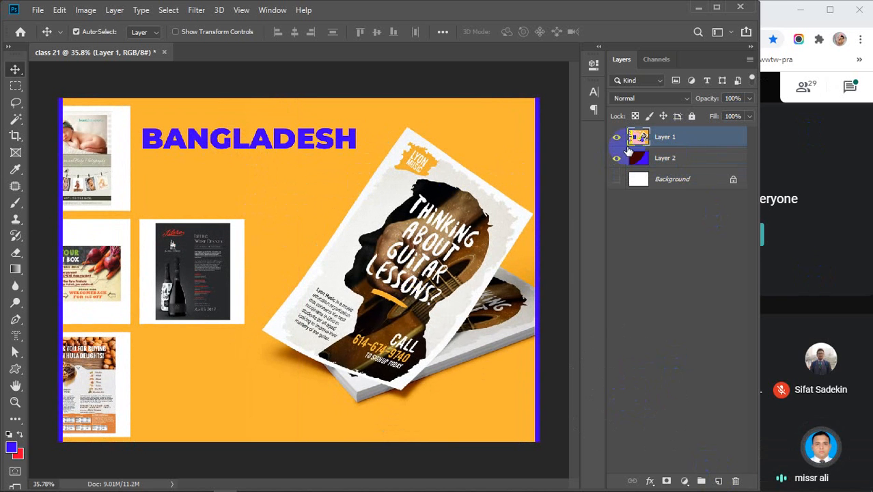
Step: Delete the flyer image layer and the blue fill layer, keeping only a visible Background layer
key(Delete)
key(Delete)
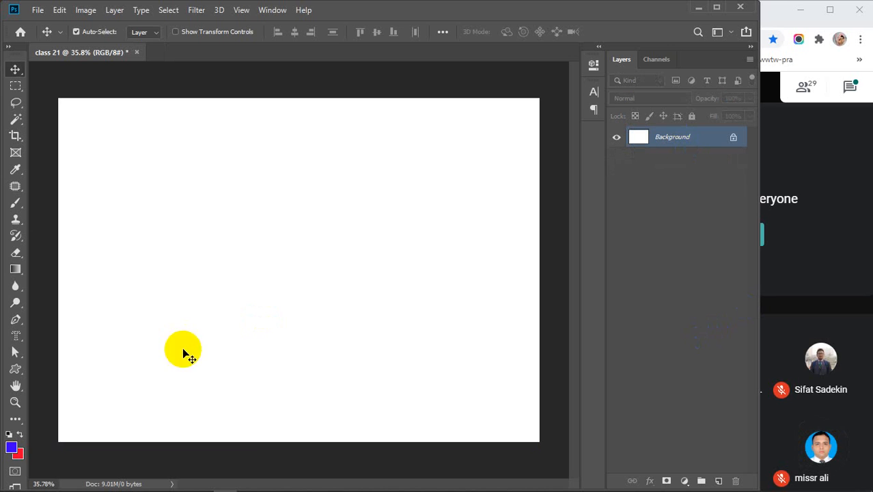
click(16, 335)
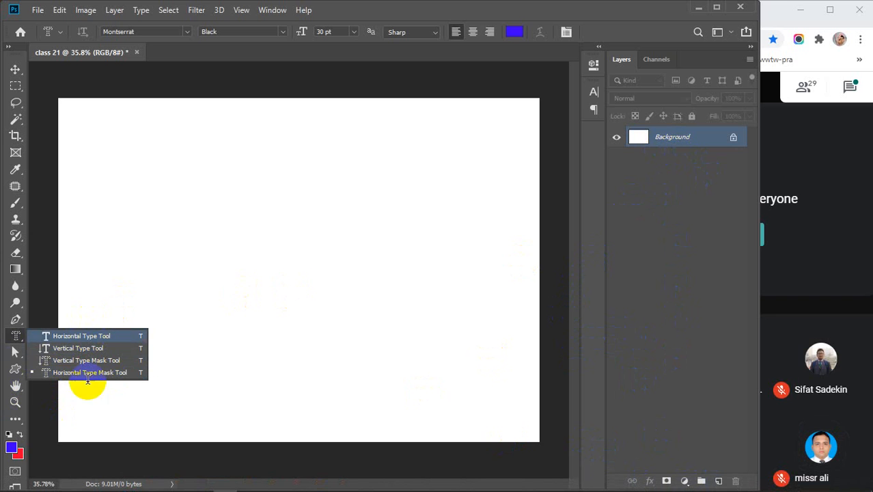
Step: Draw four blue rectangle shapes in the left half of the canvas, including a tall one about 158 × 906 px and a square about 464 px
click(15, 370)
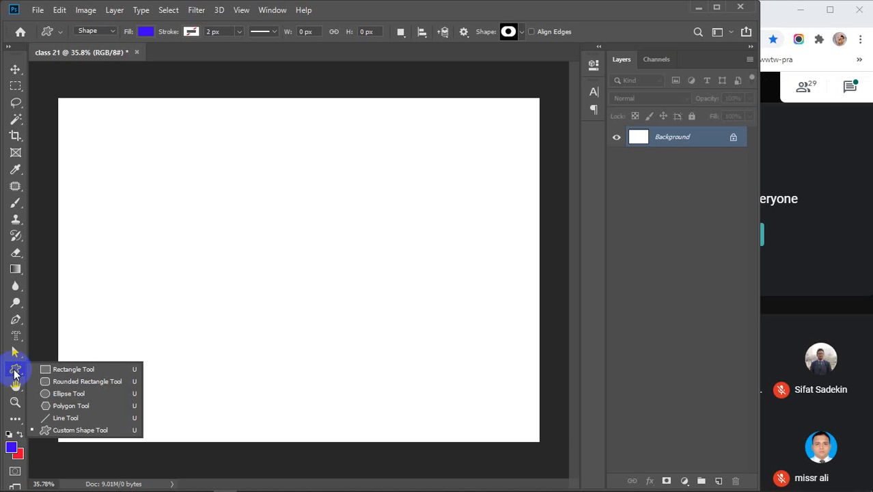
click(71, 369)
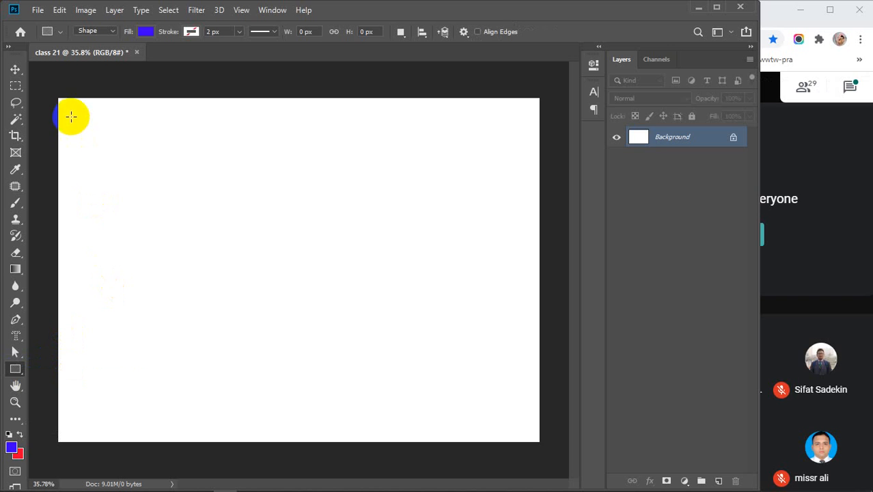
drag(72, 110, 226, 154)
drag(77, 170, 113, 378)
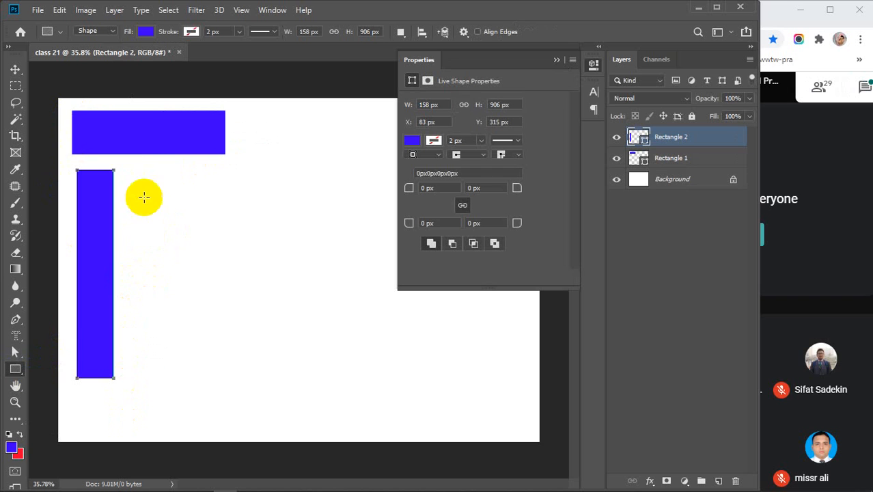
drag(130, 166, 279, 247)
drag(146, 278, 294, 384)
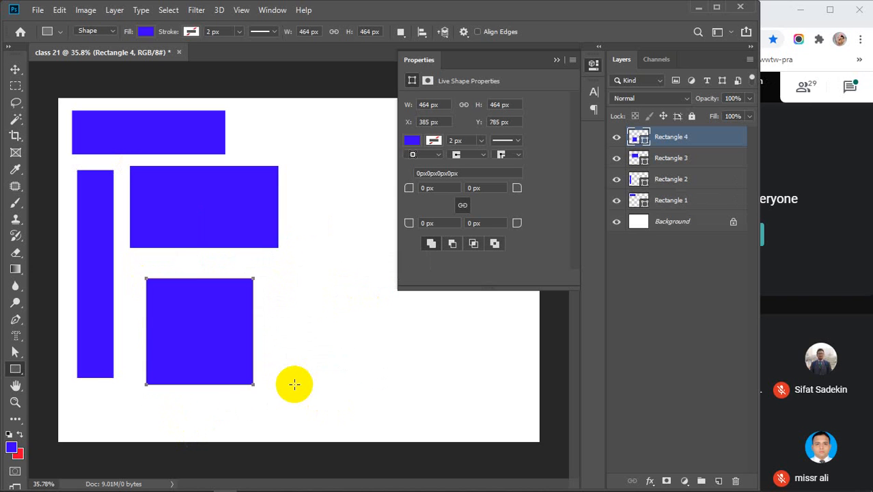
click(557, 60)
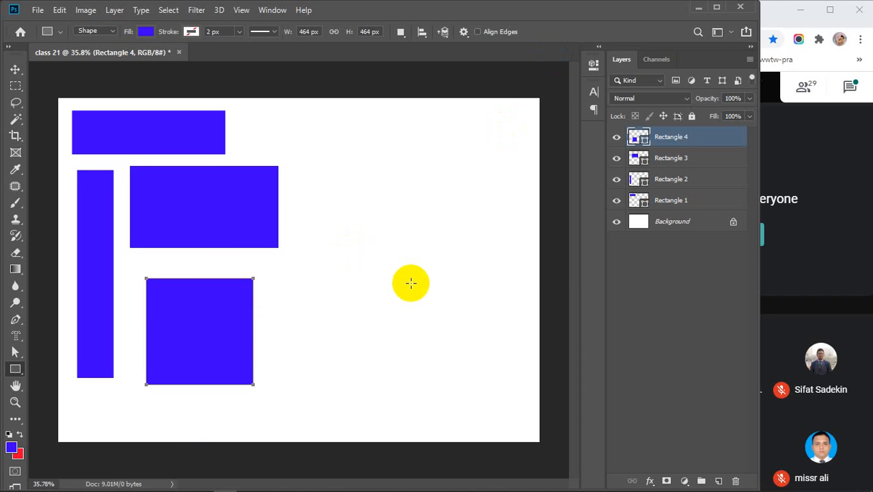
Step: Create a rectangle shape with exact dimensions of 500 × 500 px and move it to the lower-right corner of the canvas
click(361, 297)
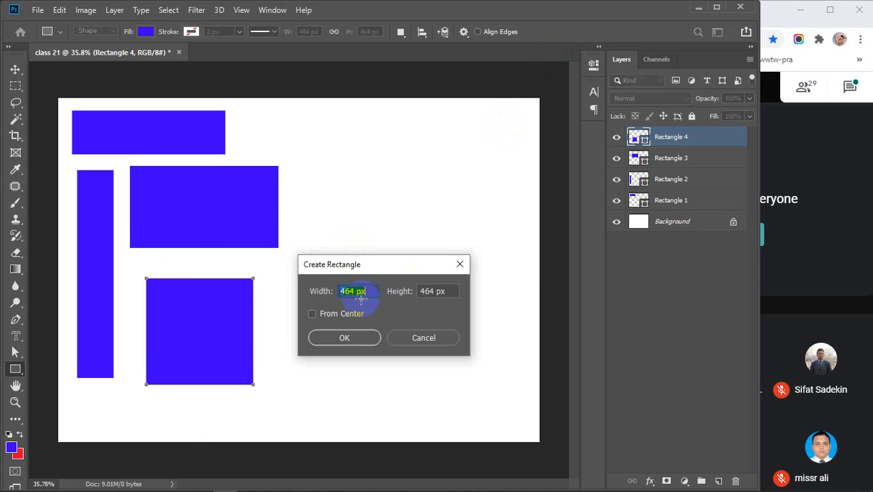
click(459, 260)
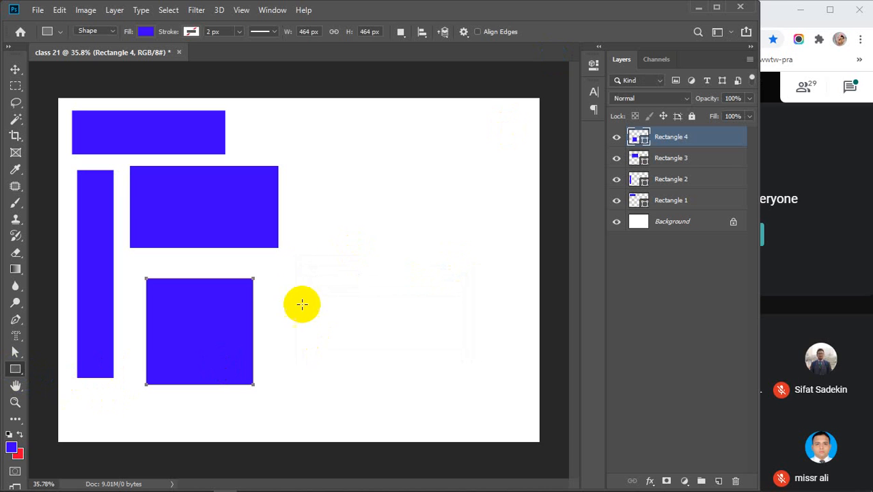
click(383, 243)
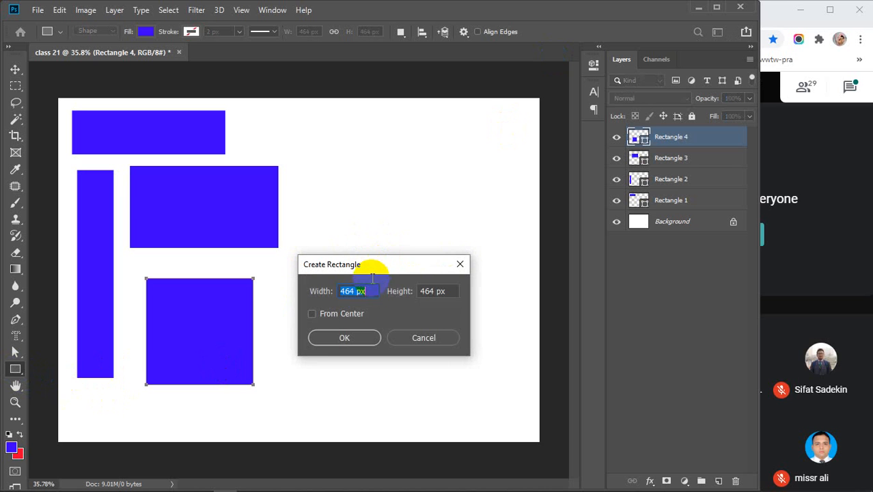
text(500)
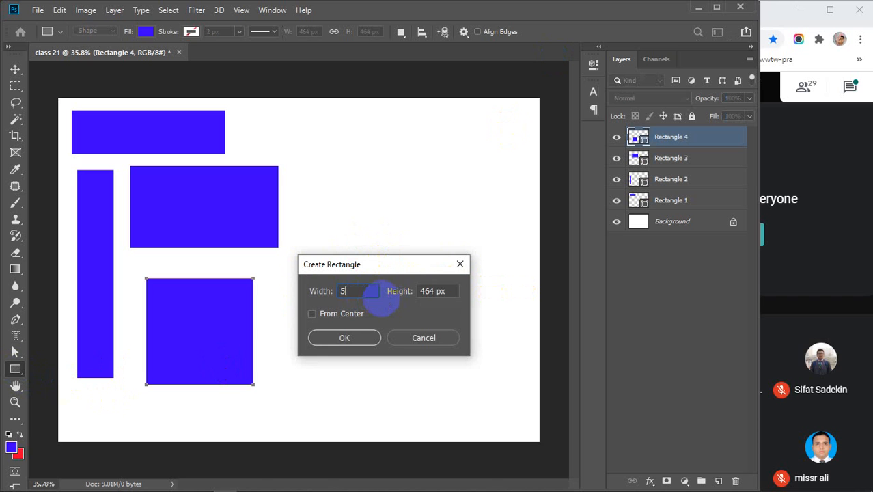
click(440, 291)
text(500)
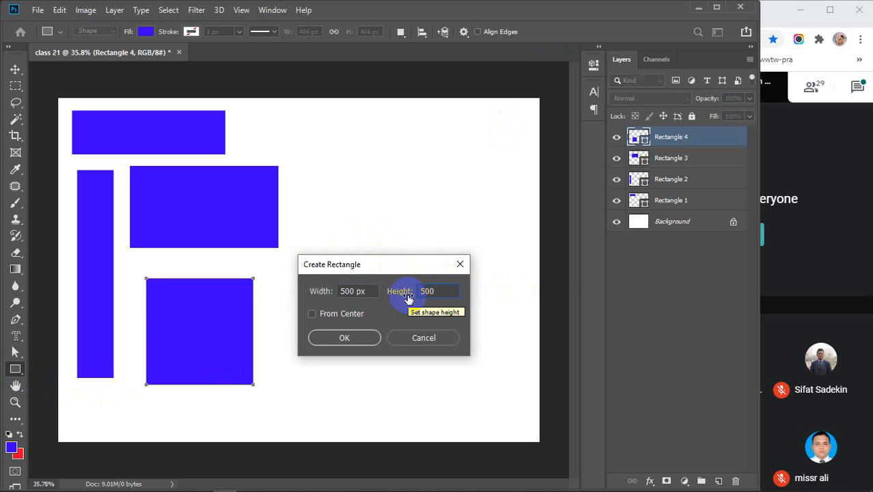
key(Return)
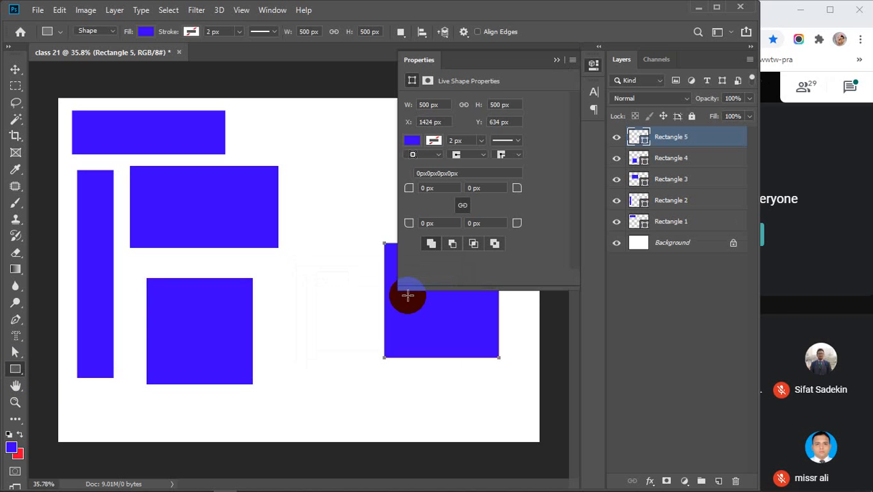
click(559, 58)
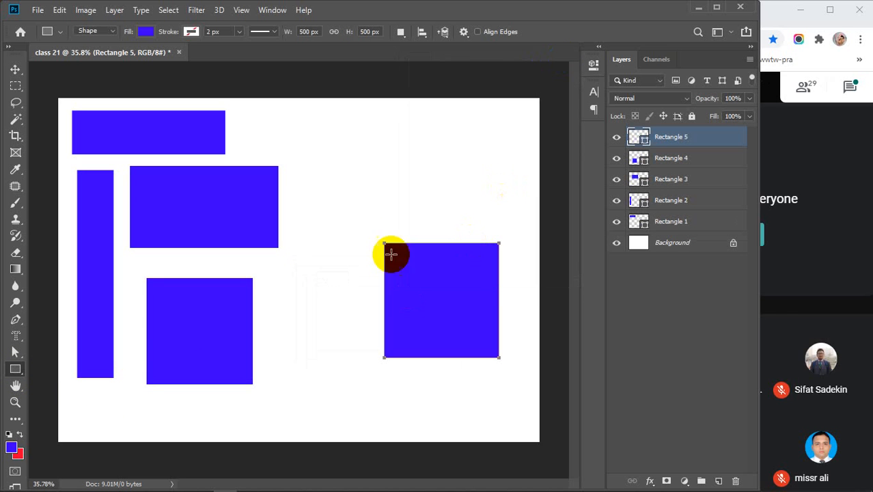
key(v)
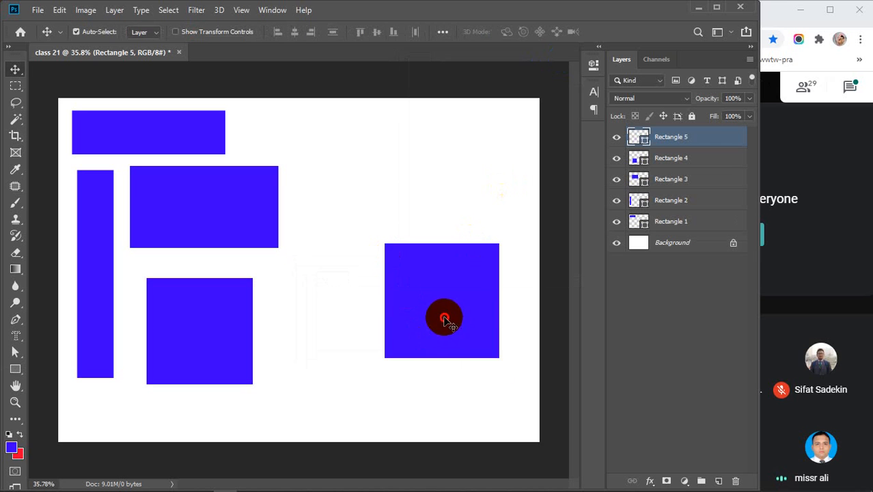
drag(446, 319, 467, 388)
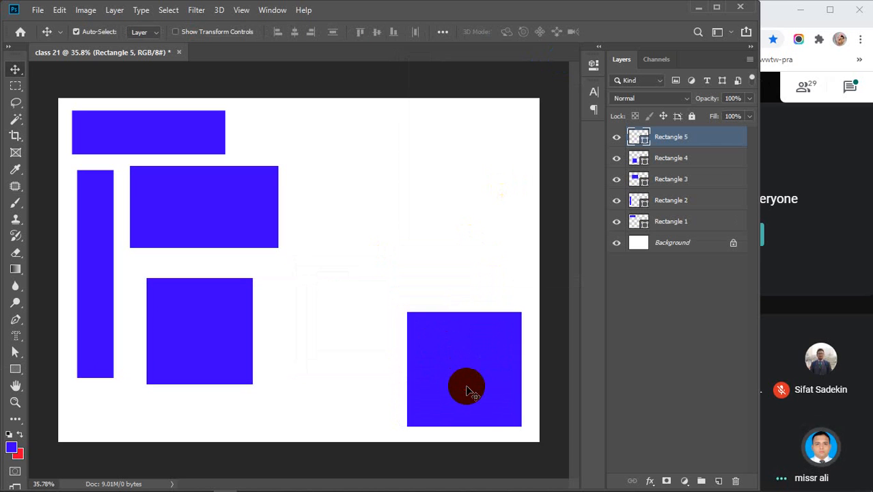
Step: Draw a rectangle about 948 × 384 px in the upper-right area of the canvas, and delete it
click(15, 371)
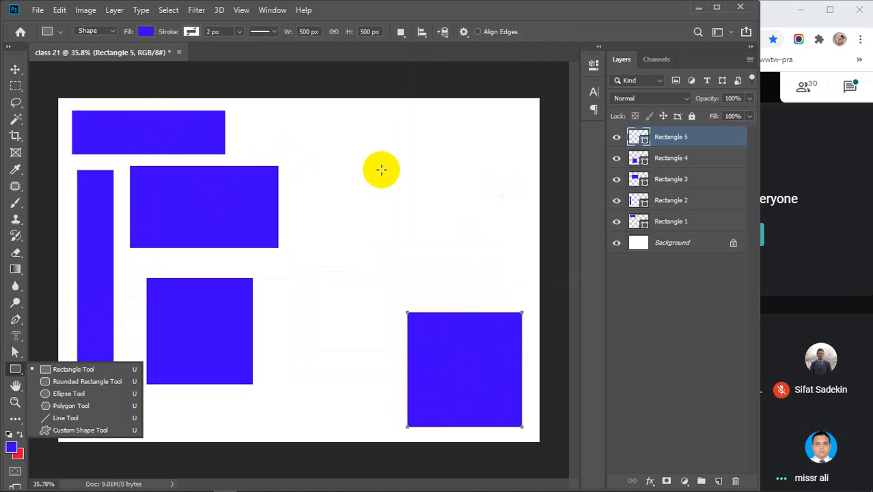
click(297, 122)
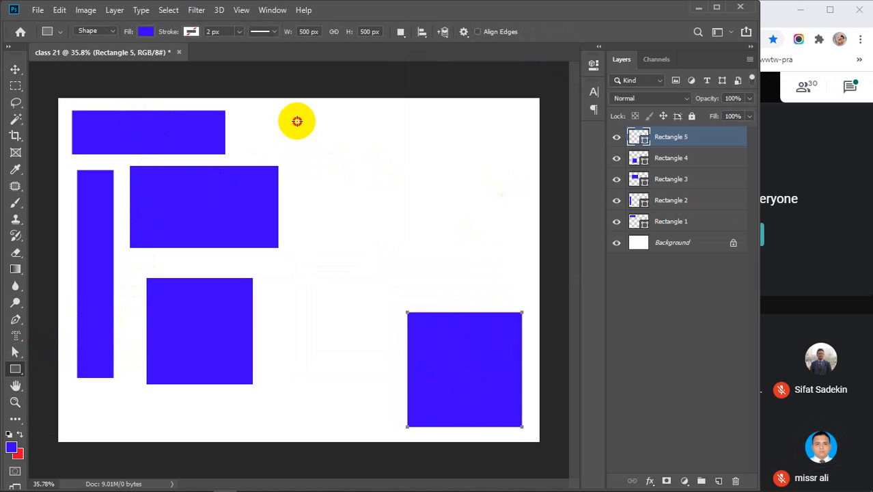
drag(297, 122, 528, 215)
click(555, 62)
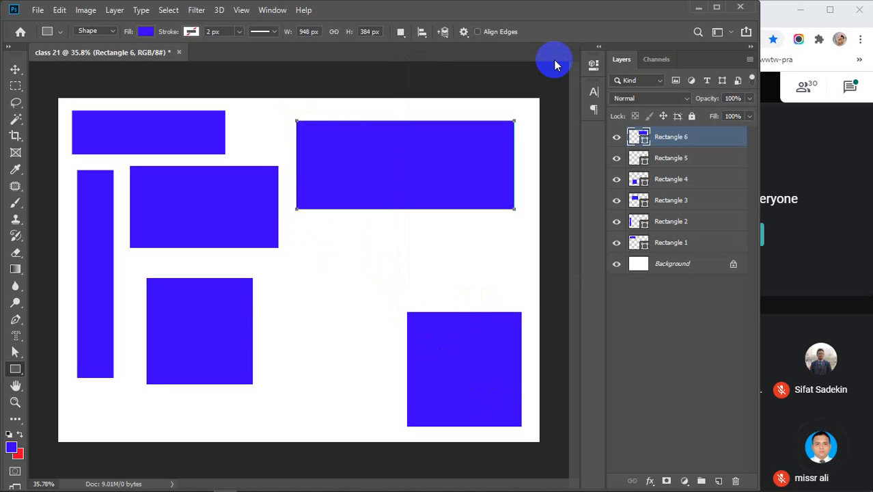
key(Return)
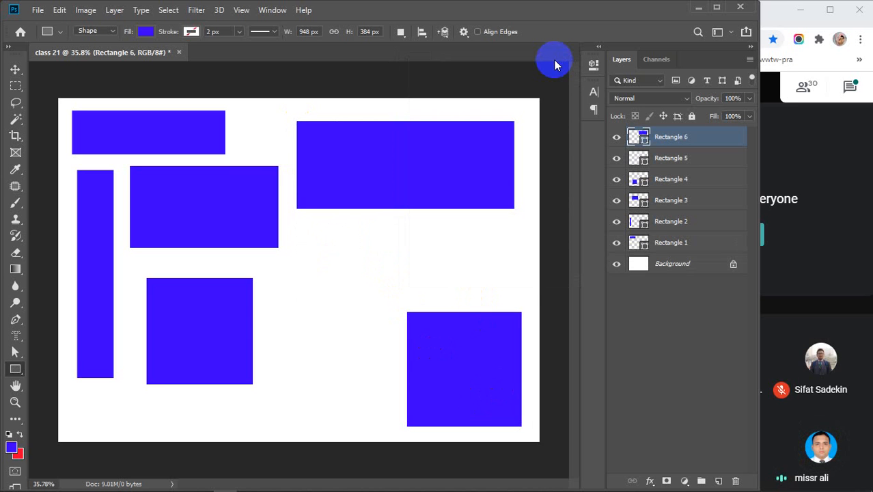
key(Delete)
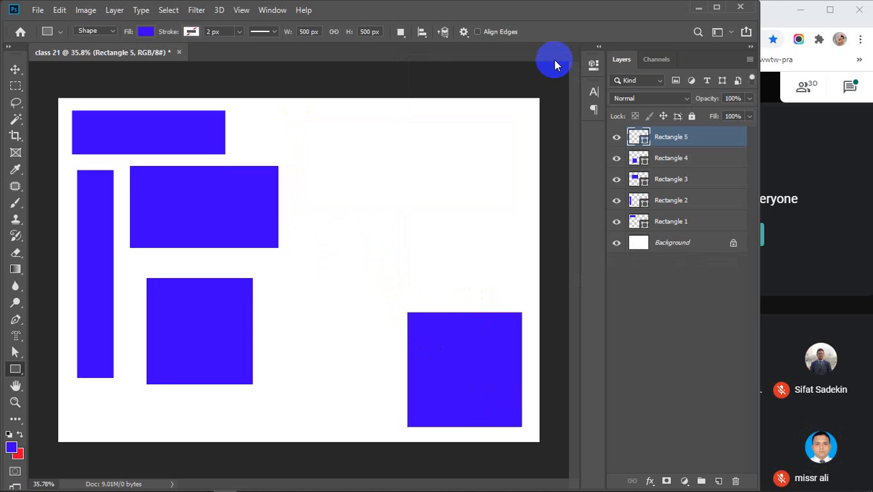
right_click(15, 369)
click(63, 372)
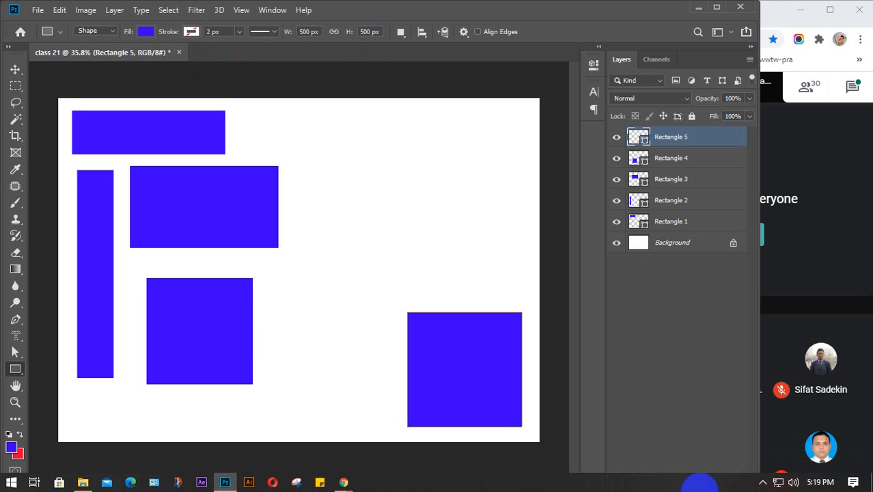
click(760, 484)
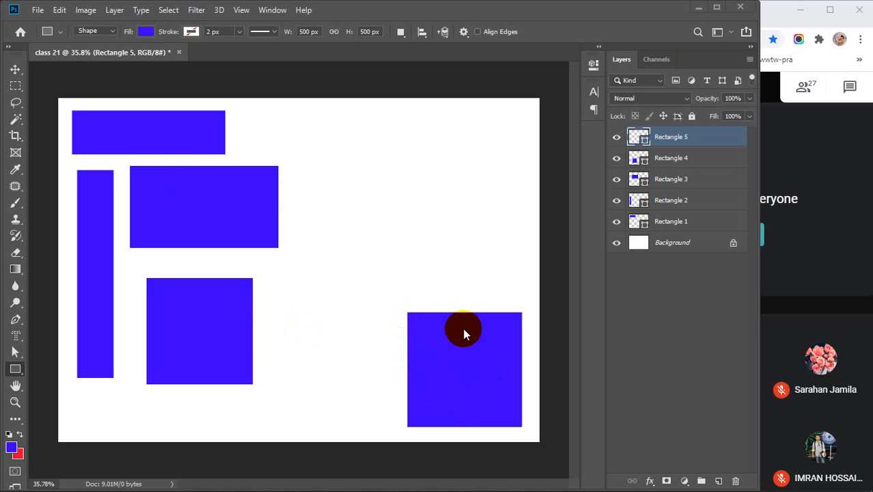
Step: Set the 500 × 500 px square's fill to none, and try solid fill colors including gray, green, tan and light blue, ending on light purple
click(147, 32)
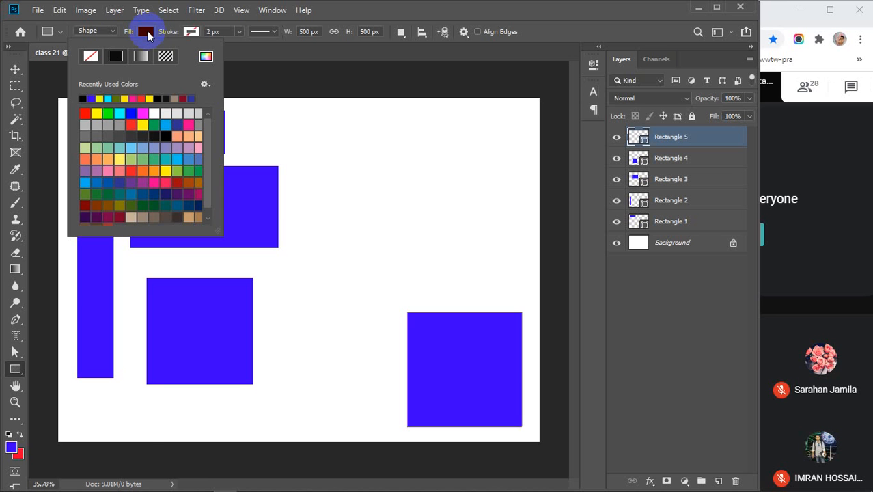
click(91, 56)
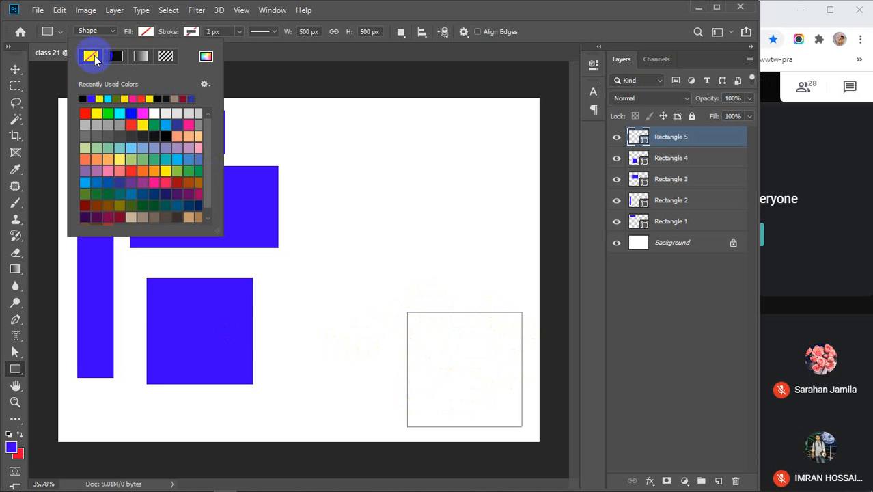
click(116, 58)
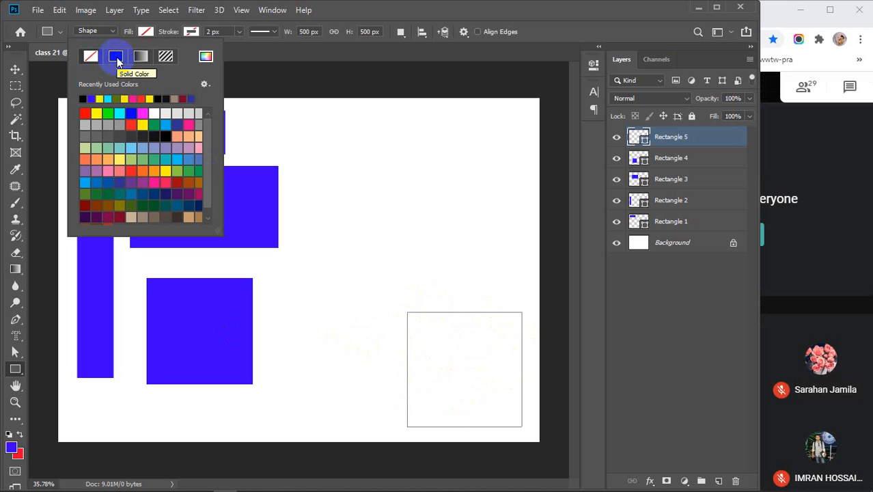
click(118, 62)
click(117, 124)
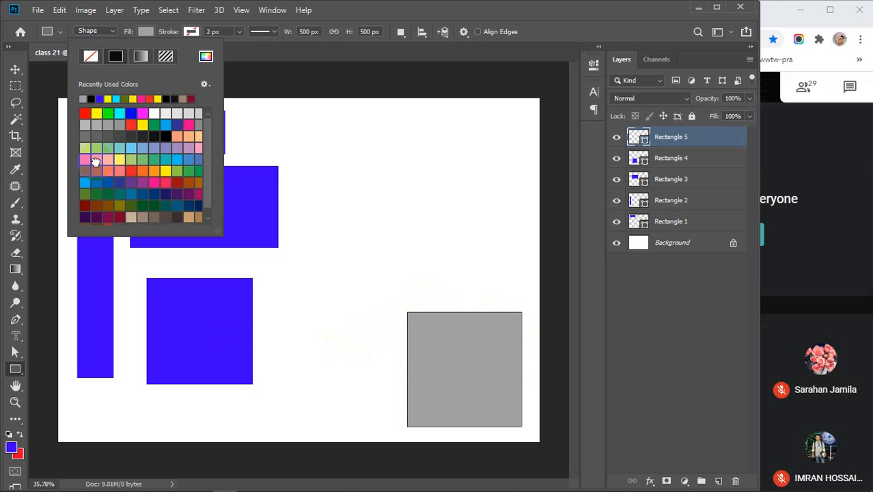
click(96, 161)
click(179, 208)
click(204, 183)
click(198, 167)
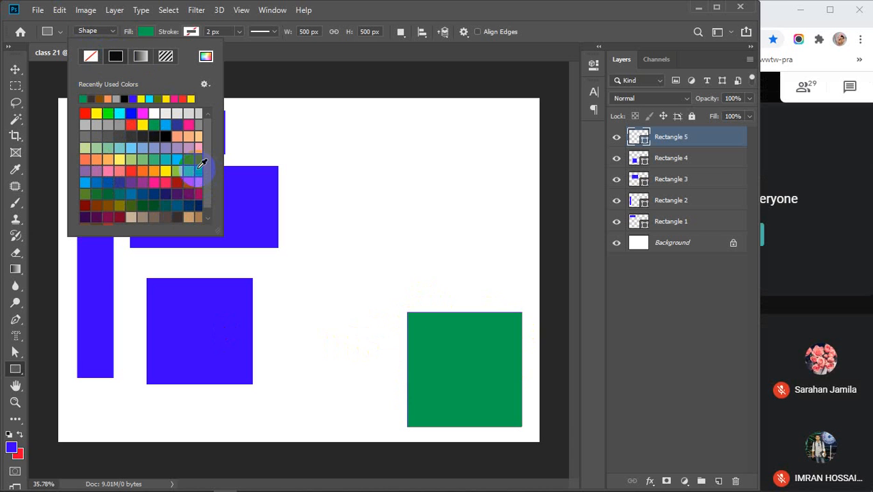
scroll(176, 161, down, 1)
click(130, 207)
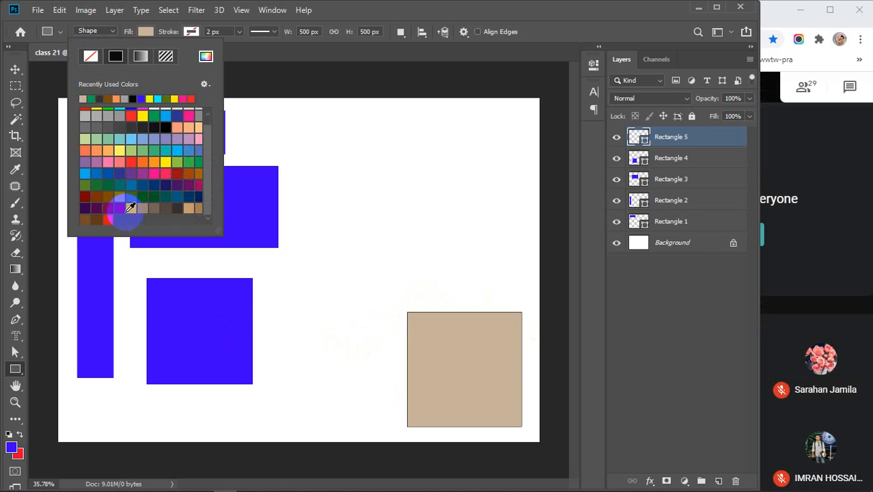
click(119, 207)
click(108, 196)
click(120, 161)
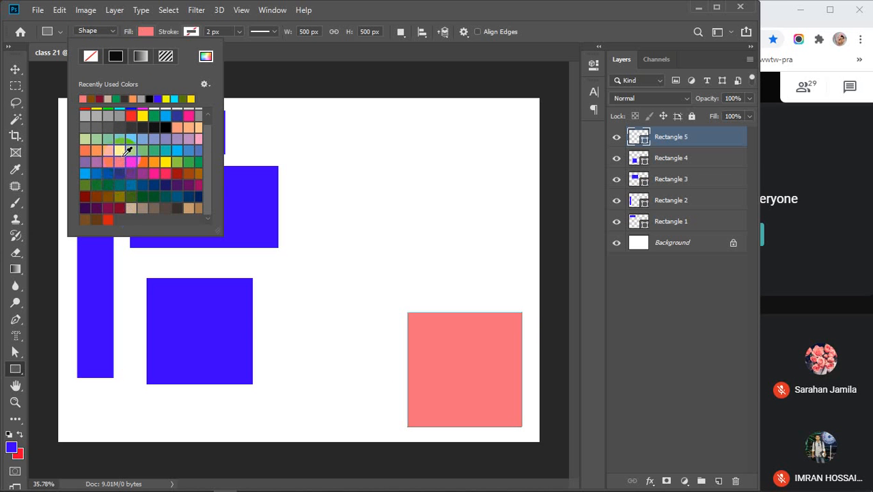
click(120, 149)
click(128, 136)
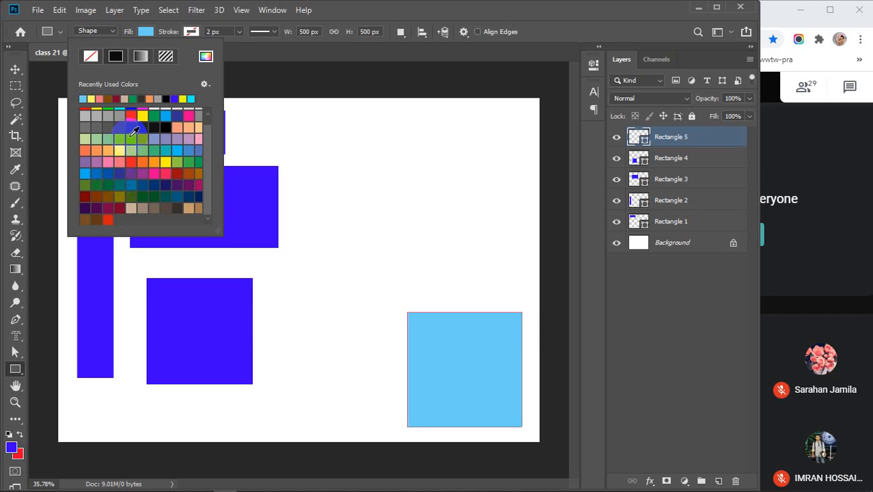
click(178, 138)
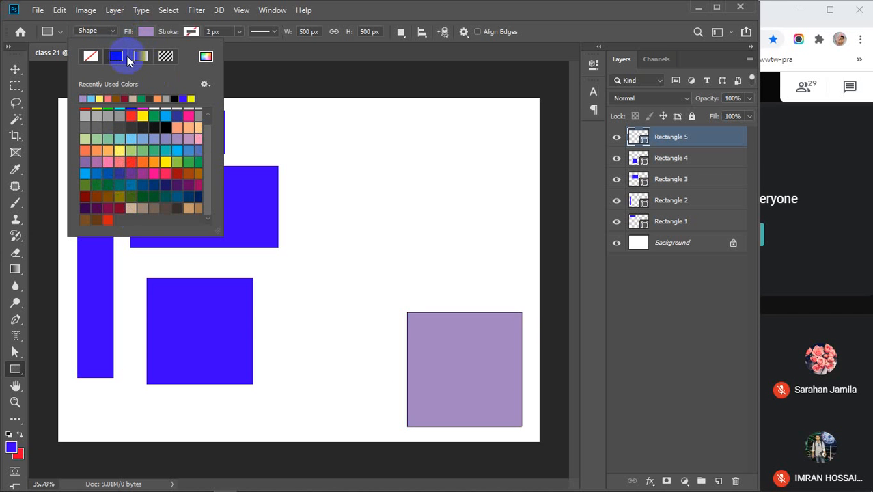
Step: Give the 500 × 500 px square a gradient fill, trying several presets and settling on the white-to-dark-blue Purple preset
click(140, 57)
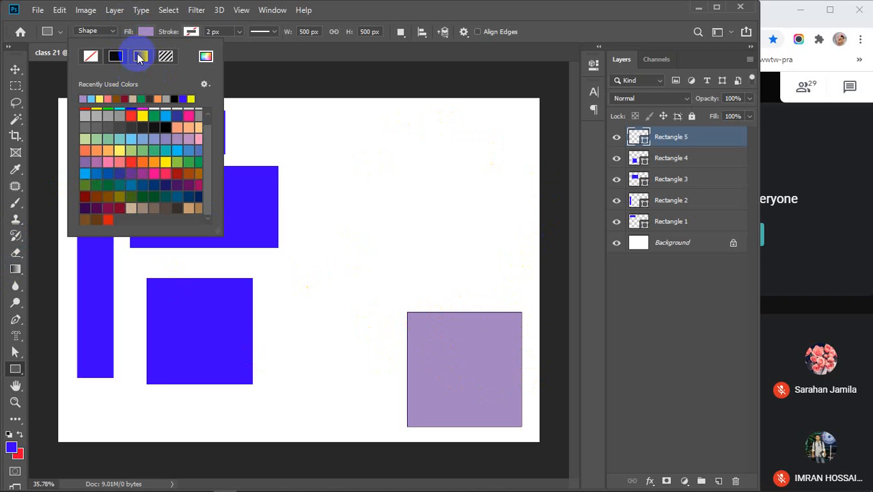
click(140, 59)
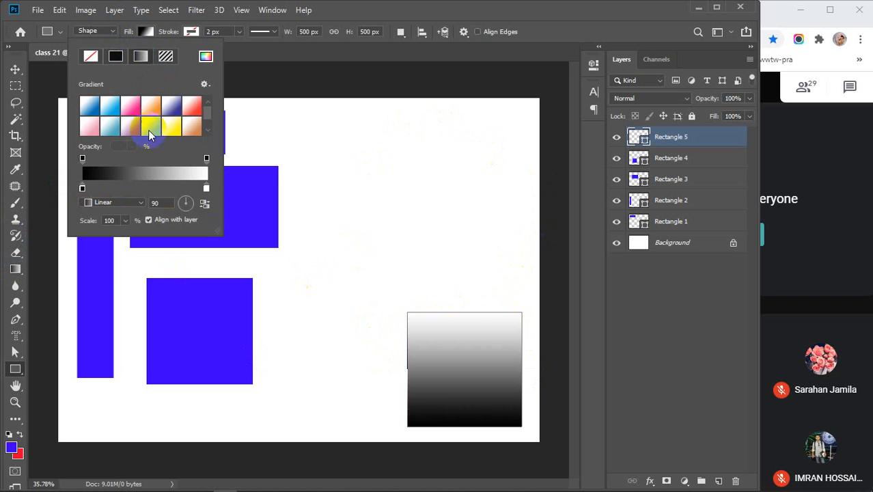
click(92, 109)
click(150, 126)
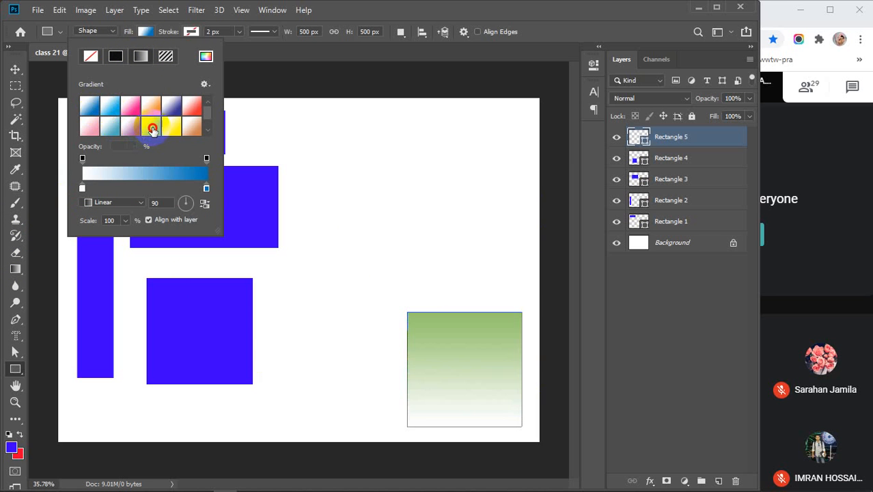
click(171, 127)
click(170, 107)
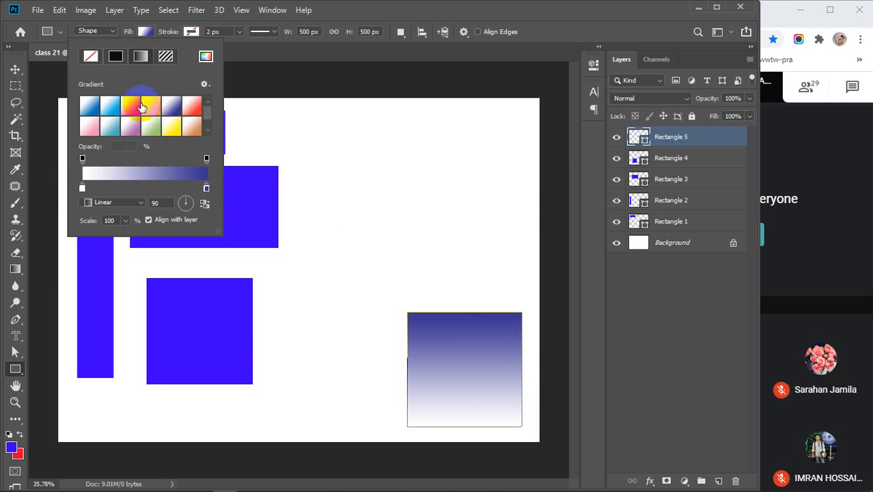
Step: Add two color stops to the square's gradient at about 31% and 62%, and open the gradient in the Gradient Editor
click(121, 187)
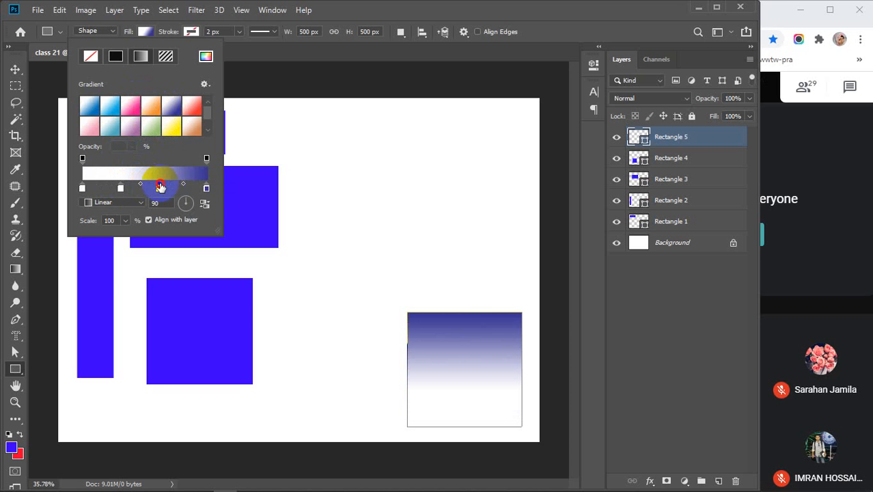
click(158, 189)
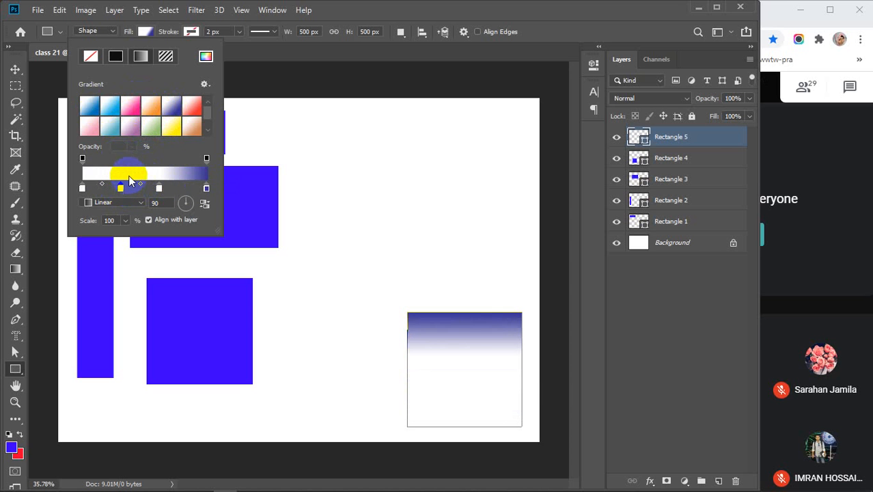
click(131, 174)
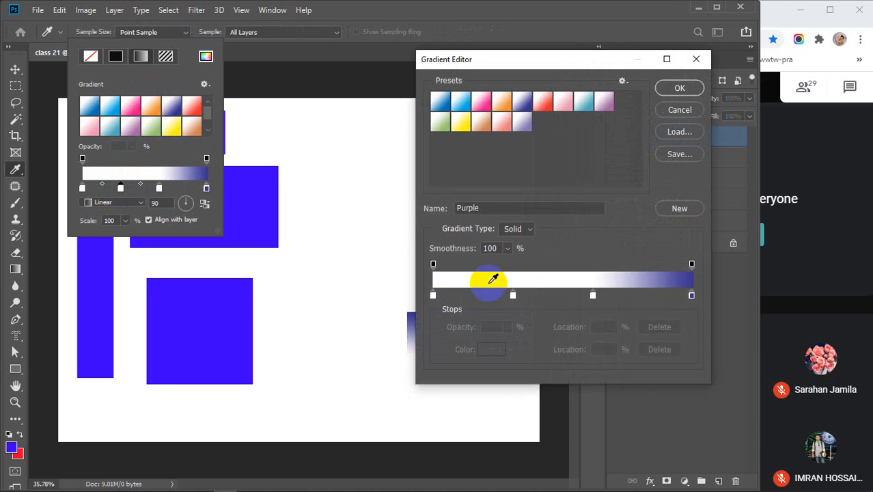
Step: Set the gradient's first color stop, at location 0%, to red #ff0000
click(432, 295)
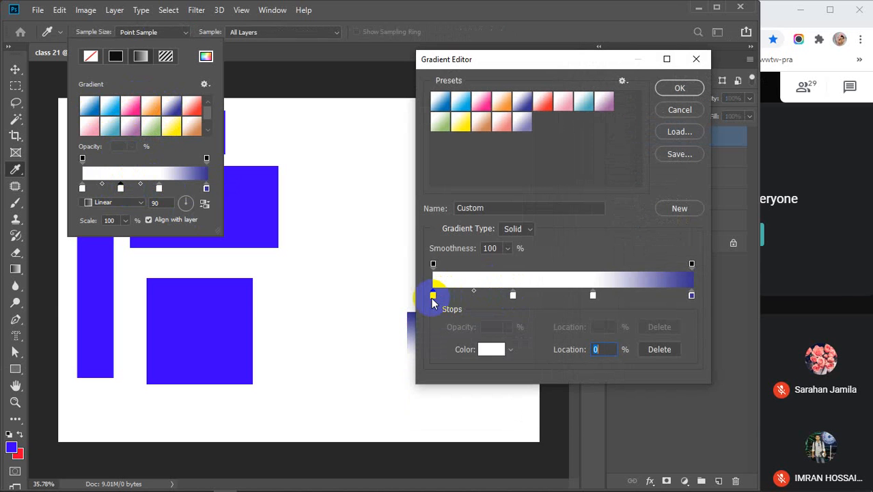
click(491, 349)
click(621, 287)
drag(621, 286, 672, 188)
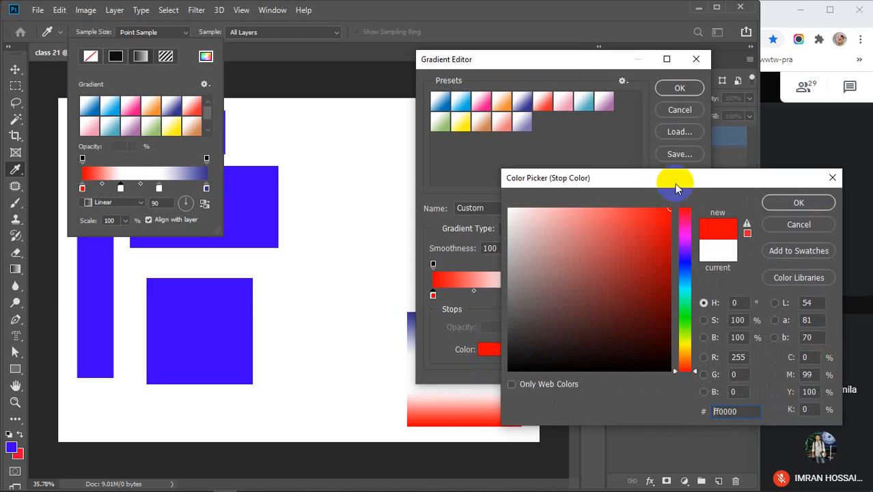
click(799, 203)
Step: Set the gradient's color stop at 31% to bright green #66ff00
click(512, 295)
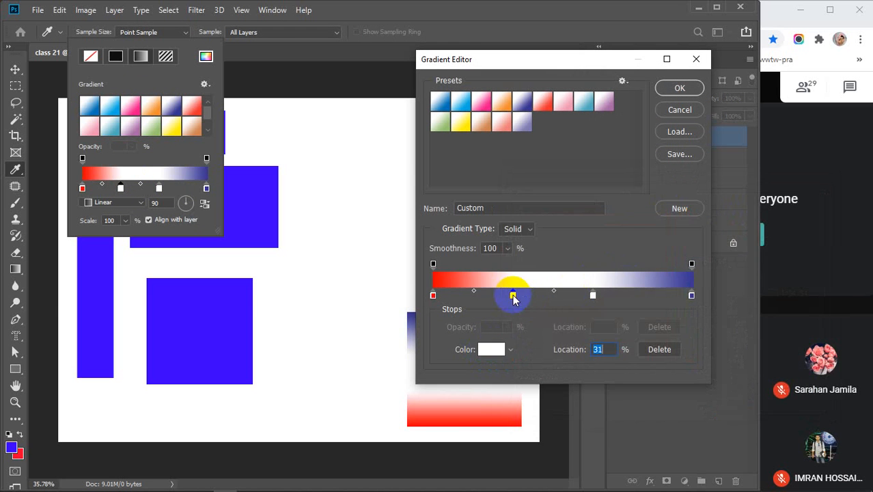
click(490, 349)
click(628, 293)
drag(628, 292, 682, 327)
click(798, 203)
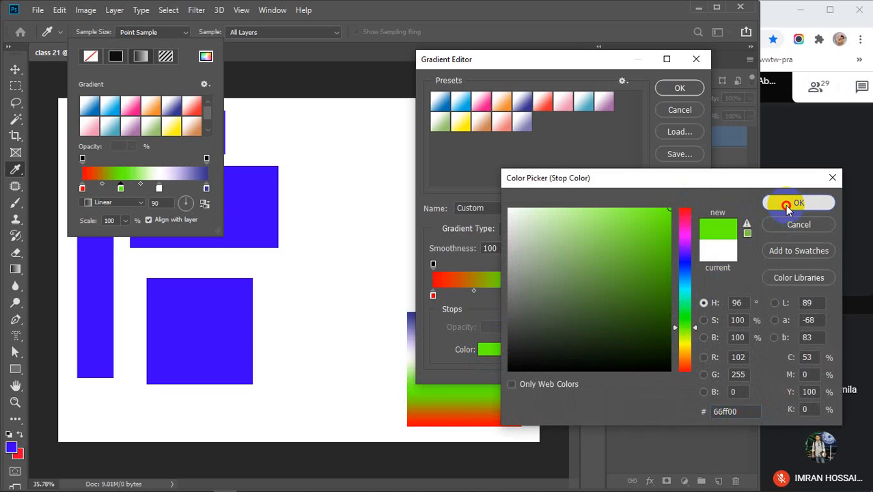
Step: Set the gradient's color stop at 62% to blue
click(593, 296)
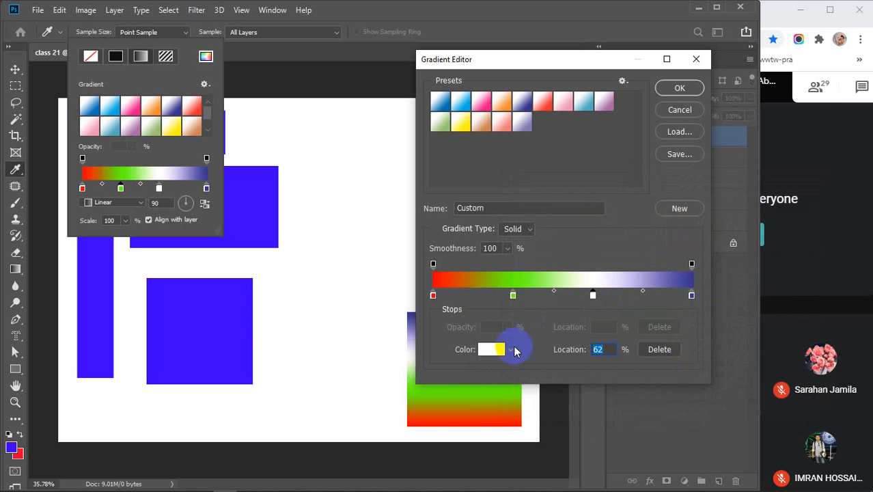
click(490, 349)
drag(641, 263, 680, 178)
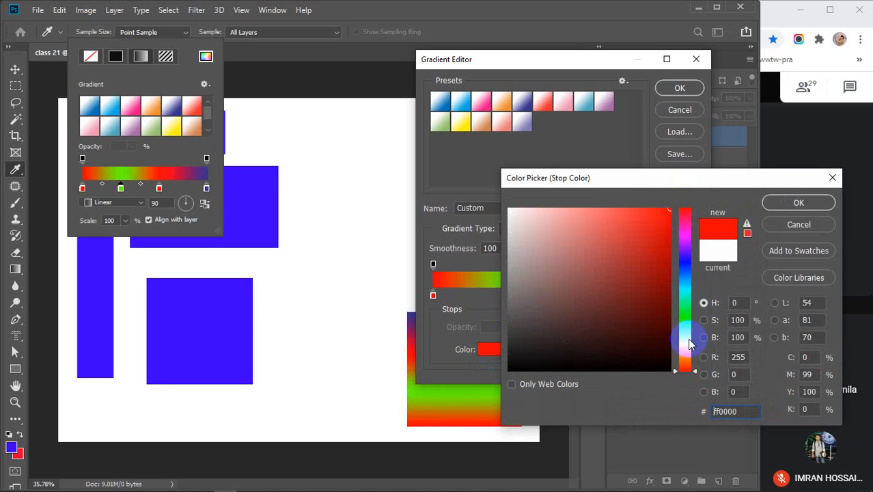
click(681, 345)
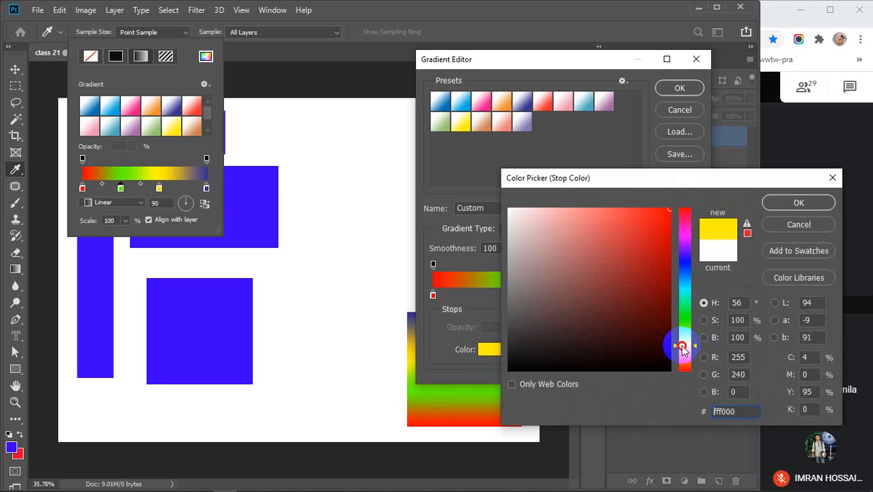
click(681, 281)
click(782, 203)
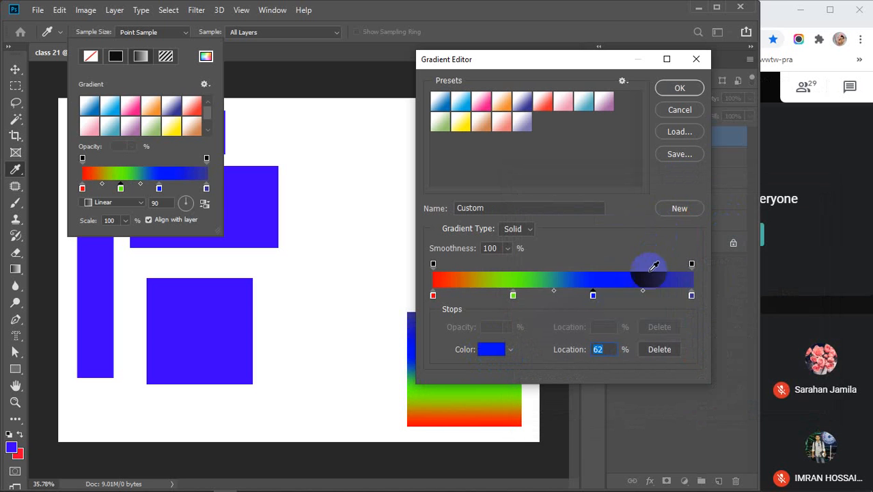
Step: Set the gradient's last color stop, at 100%, to magenta #ff00e4 and apply the edited gradient to the square
click(691, 295)
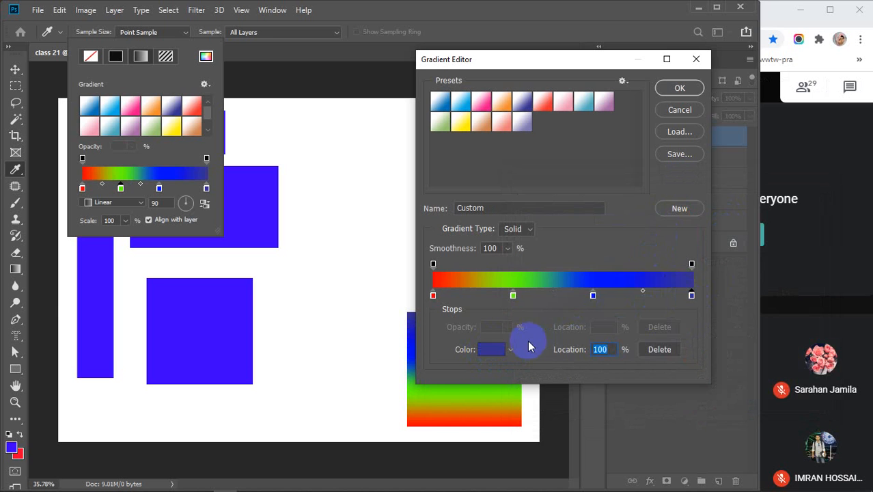
click(493, 349)
click(681, 232)
drag(655, 227, 686, 194)
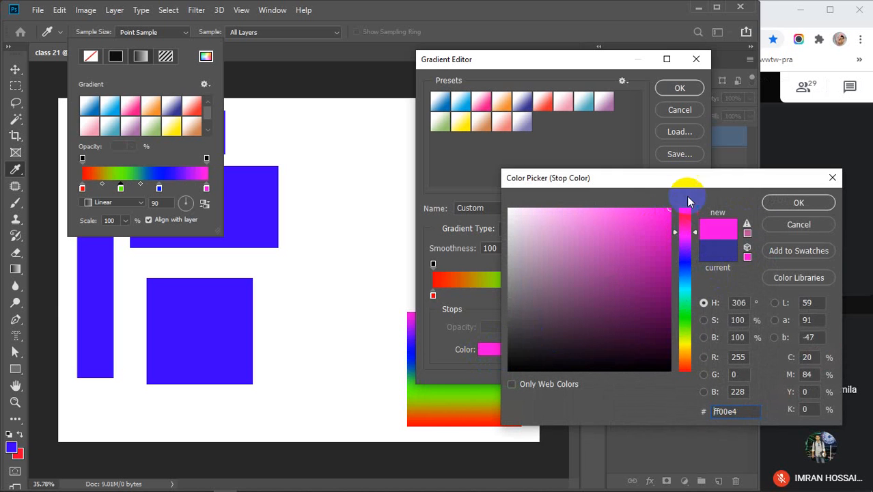
click(775, 202)
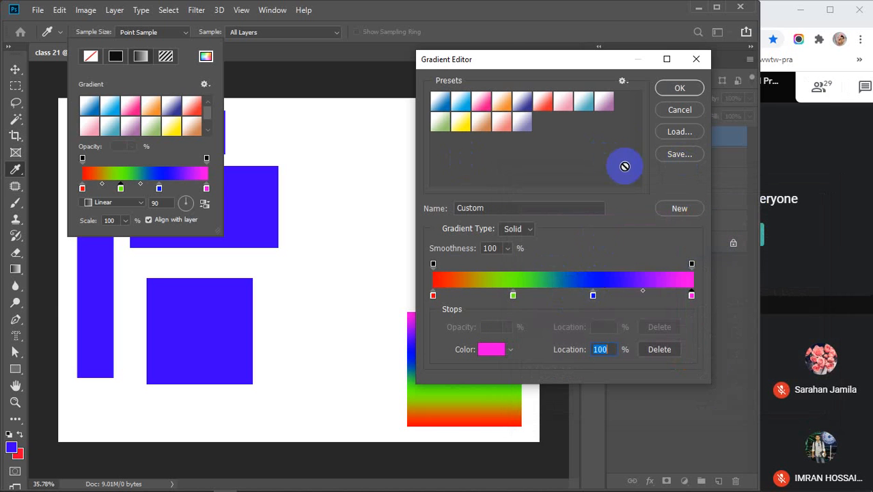
click(676, 89)
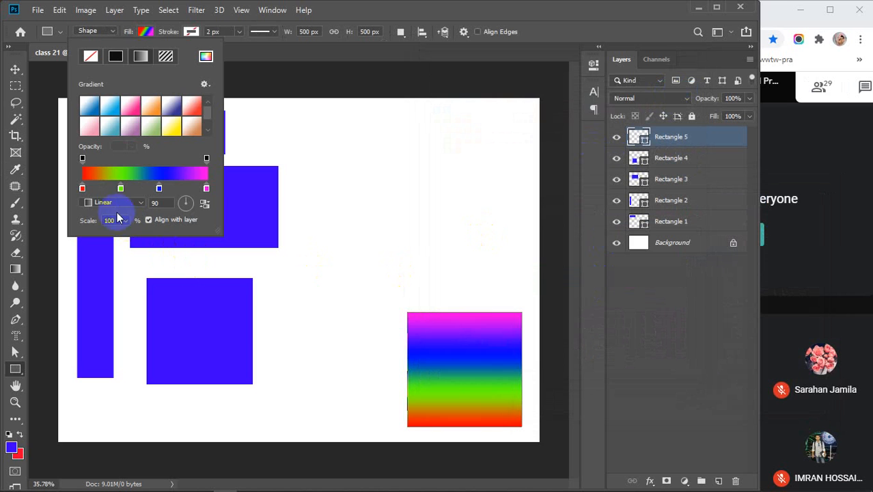
Step: Try the Radial style on the square's gradient, and switch it back to Linear
click(140, 202)
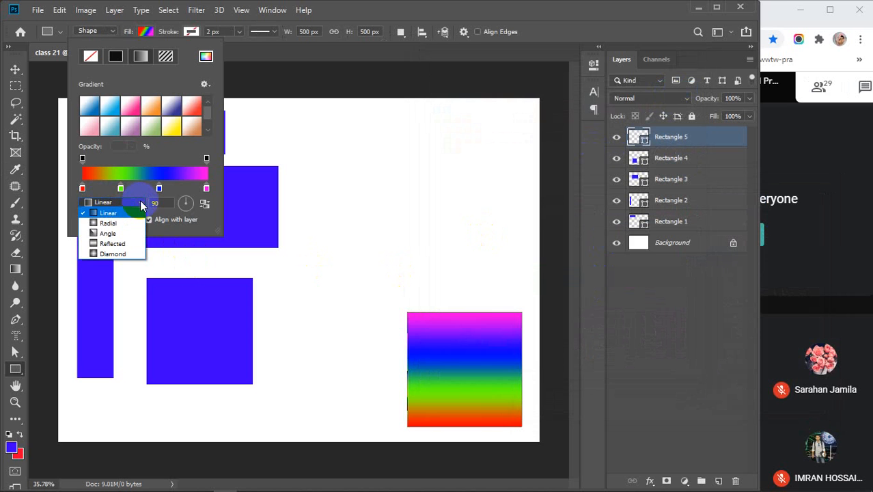
click(109, 224)
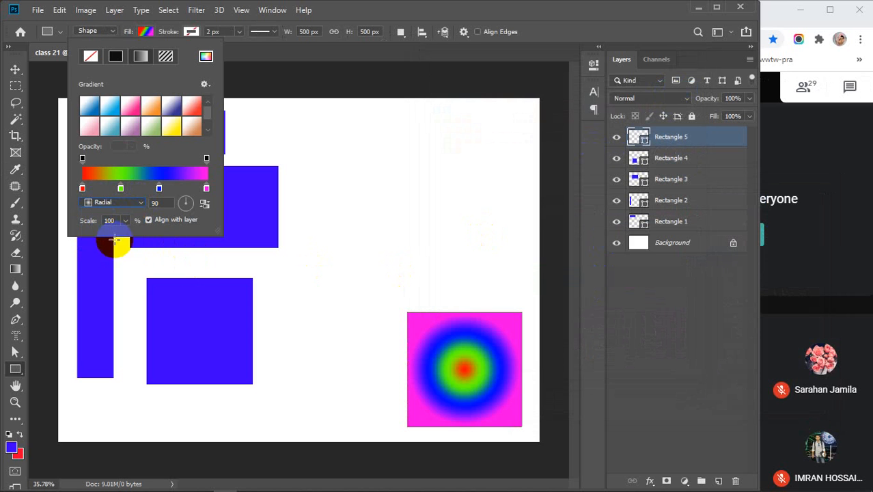
click(129, 207)
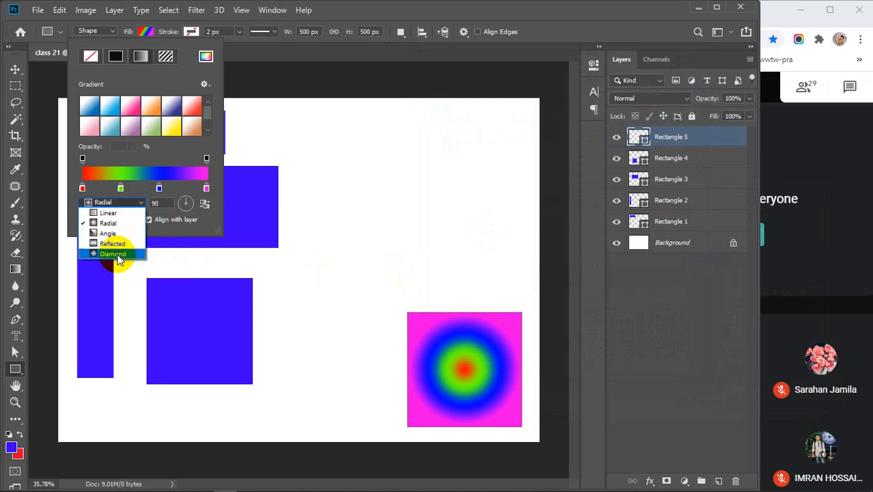
click(110, 213)
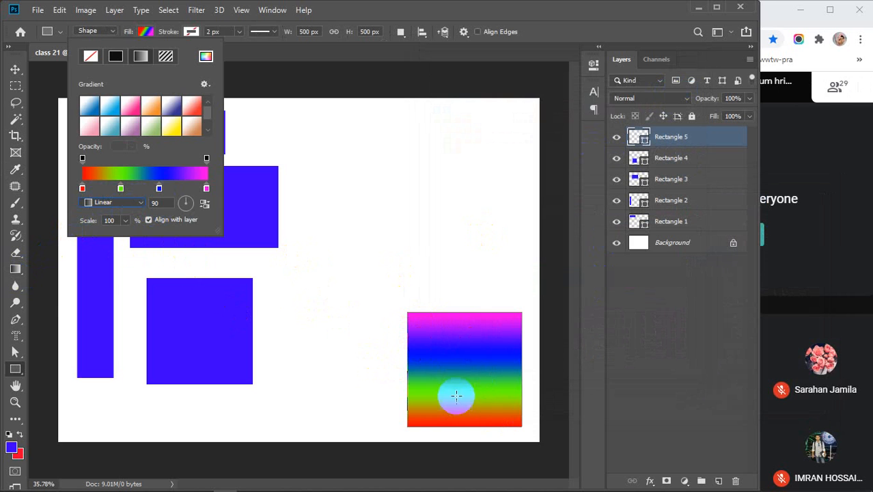
Step: Rotate the linear rainbow gradient fill of Rectangle 5 to an angle of 155 degrees
click(160, 188)
click(165, 203)
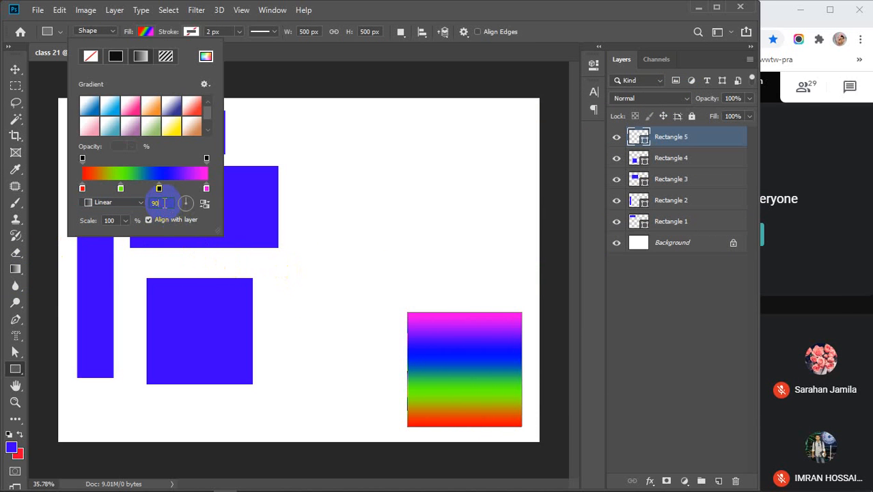
key(Up)
key(Up)
key(Up)
key(Up)
key(Up)
key(Up)
key(Up)
key(Up)
key(Up)
key(Up)
key(Up)
key(Up)
key(Up)
key(Up)
key(Up)
key(Up)
key(Up)
key(Up)
key(Up)
key(Up)
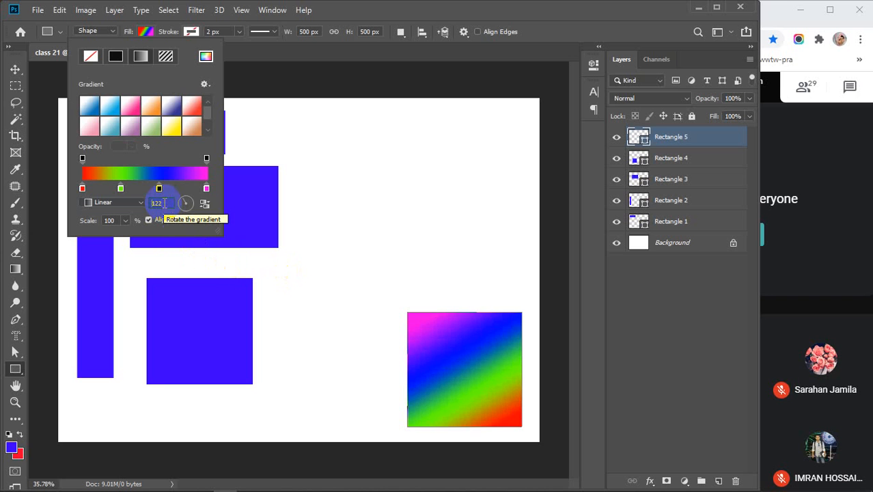
key(Up)
key(Up)
key(Up)
key(Up)
key(Up)
key(Up)
key(Up)
key(Up)
key(Up)
key(Up)
key(Up)
key(Up)
key(Up)
key(Up)
key(Up)
key(Up)
key(Up)
key(Up)
key(Up)
key(Up)
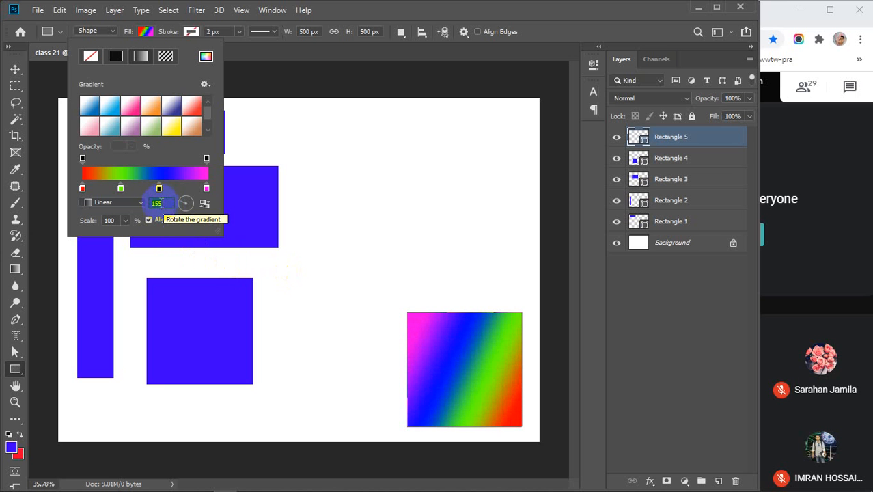
Step: Set the gradient fill's angle to 151 degrees and reverse its color order, restoring the original order
click(189, 198)
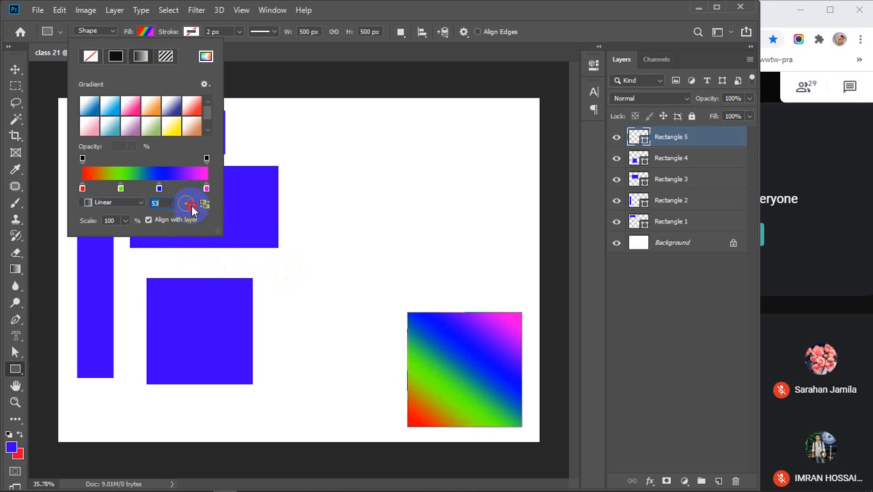
mouse_move(192, 207)
mouse_down()
mouse_move(183, 206)
mouse_move(190, 203)
mouse_move(188, 214)
mouse_move(185, 202)
mouse_up()
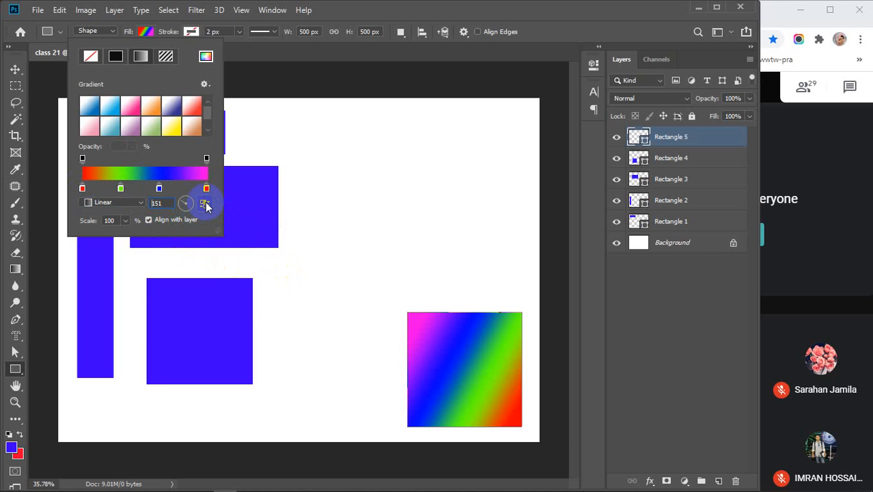
click(204, 203)
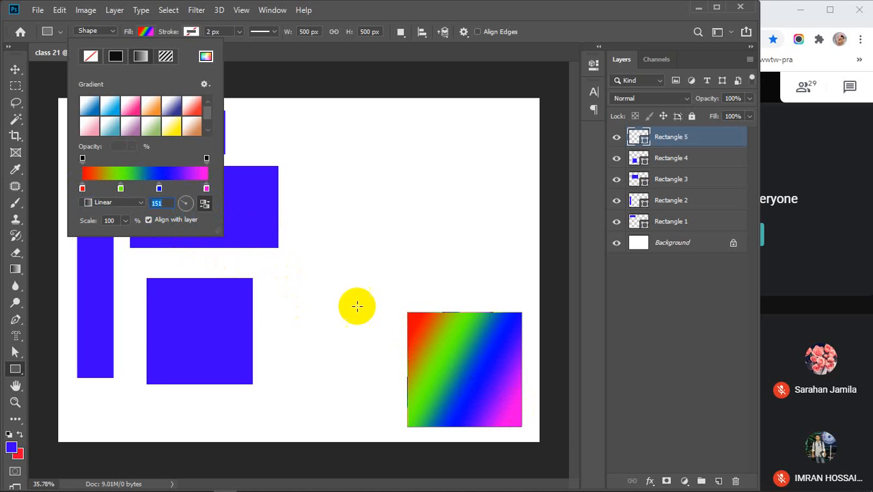
click(205, 206)
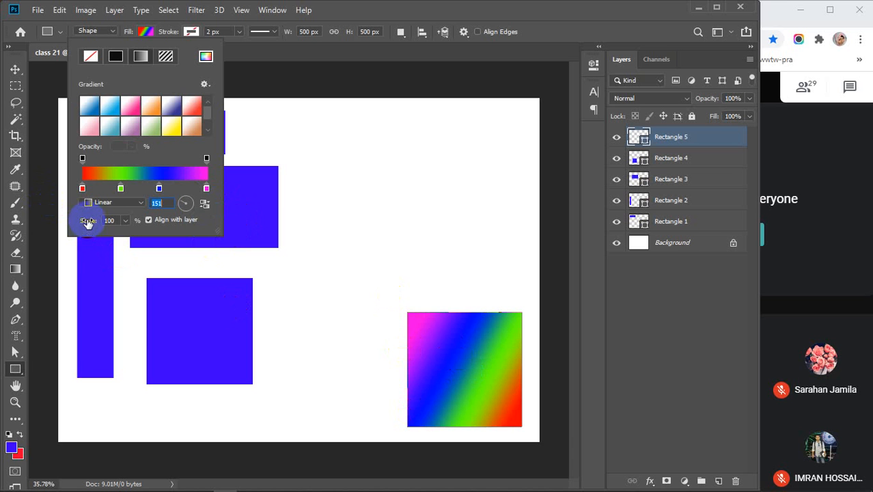
Step: Enlarge the gradient fill's scale to about 232% and reset it to 100%
drag(88, 224, 127, 234)
click(125, 220)
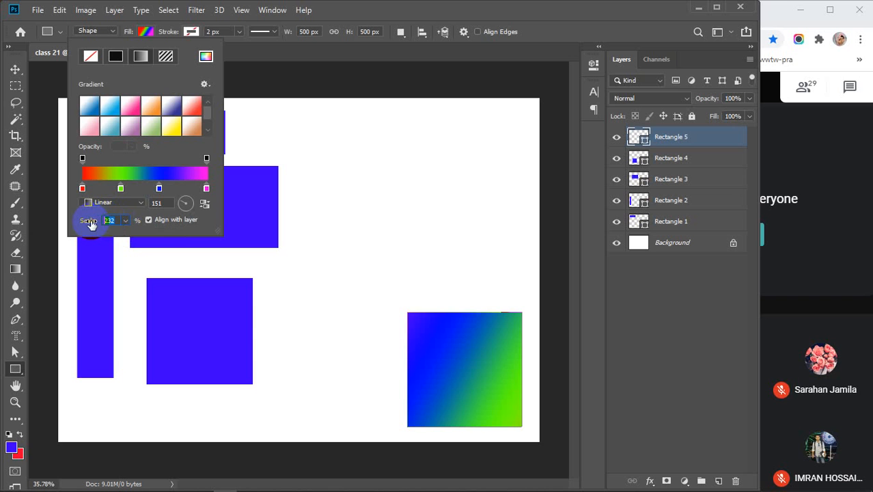
text(100)
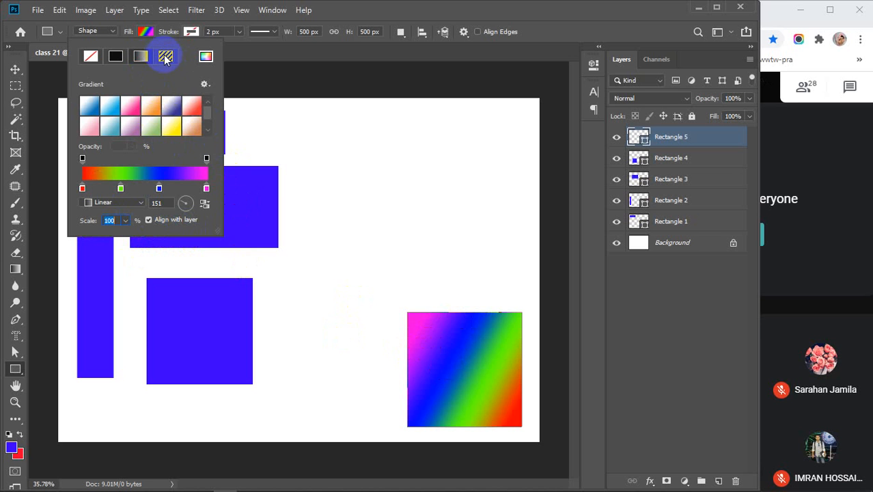
Step: Switch Rectangle 5's fill to a pattern and try several presets, including dark green, beige stone, dark brown and gray textures
click(166, 58)
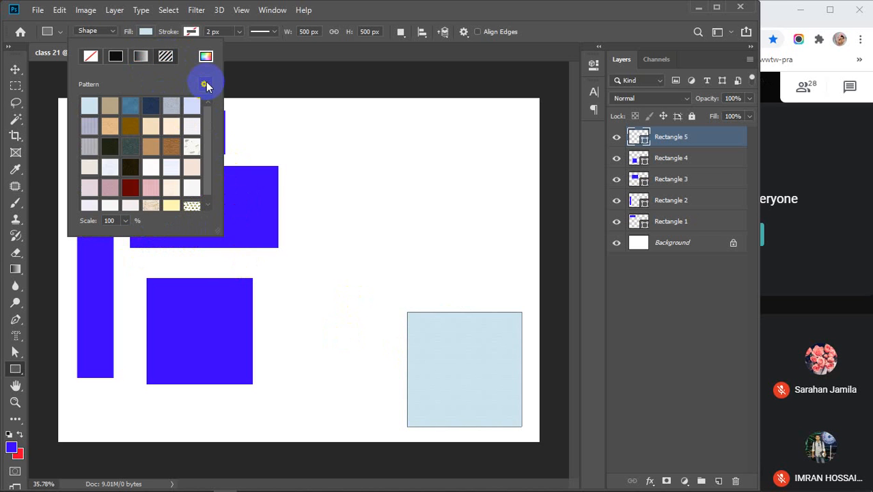
click(204, 83)
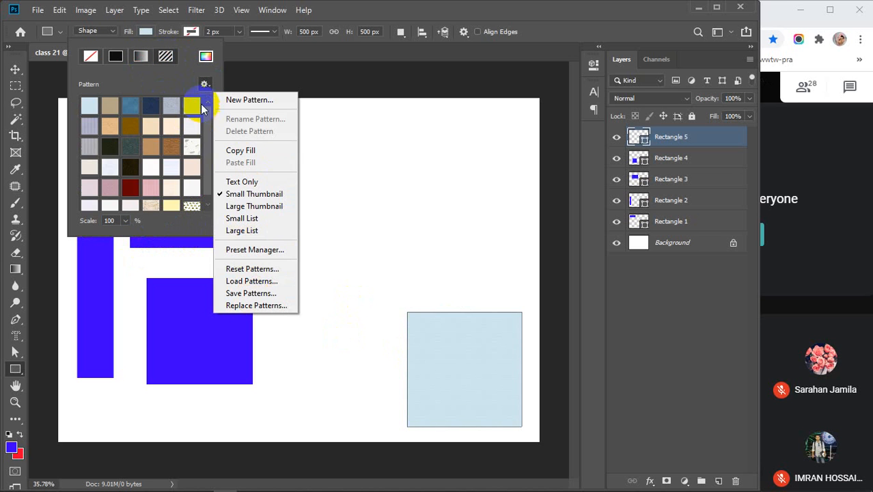
click(203, 84)
click(131, 144)
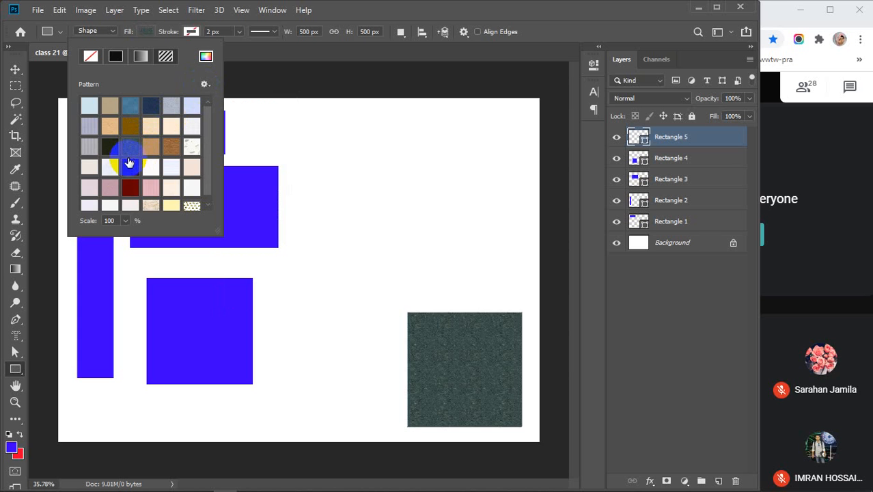
click(112, 170)
click(150, 189)
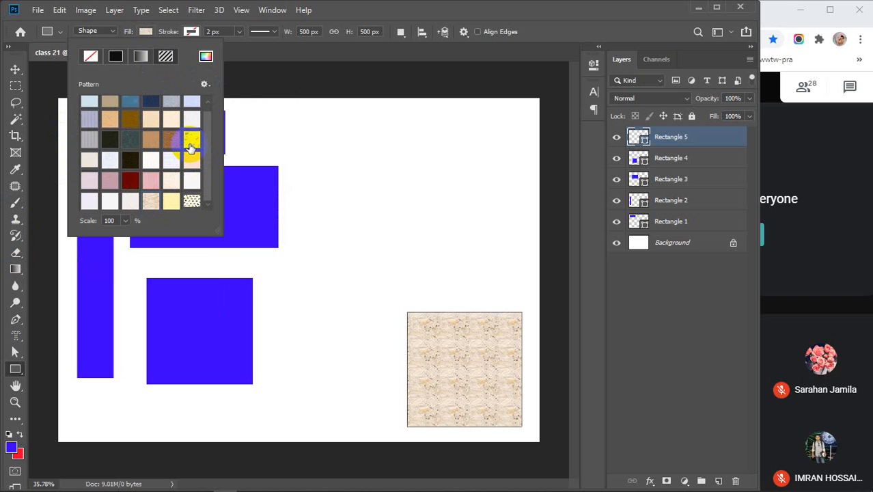
click(192, 141)
click(192, 200)
click(130, 158)
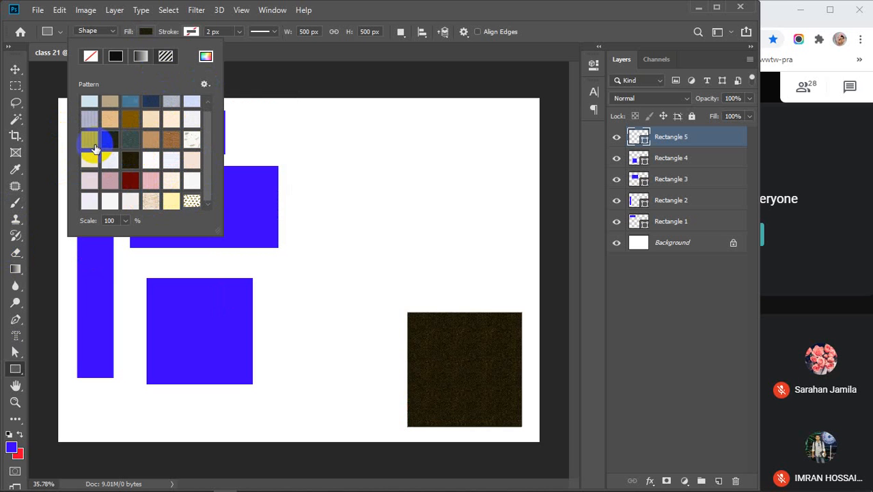
click(89, 140)
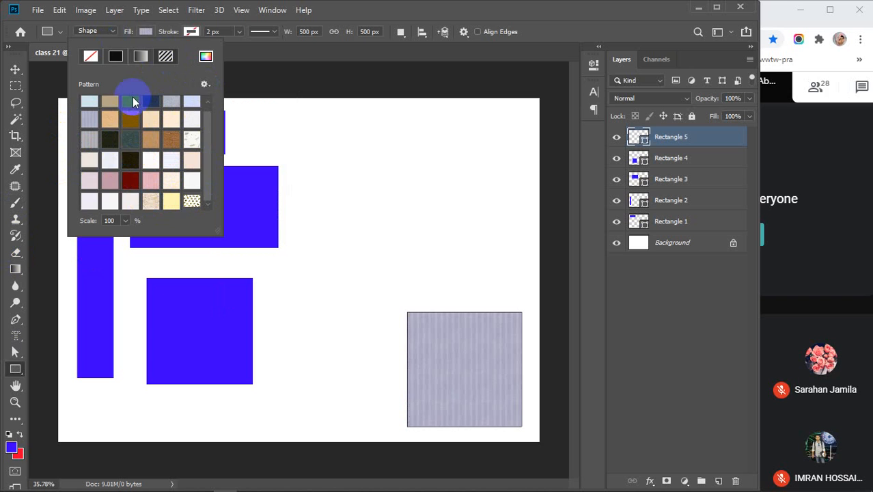
Step: Switch Rectangle 5's fill to a solid color, trying a purple swatch and a dark blue swatch
click(116, 56)
click(142, 162)
click(98, 164)
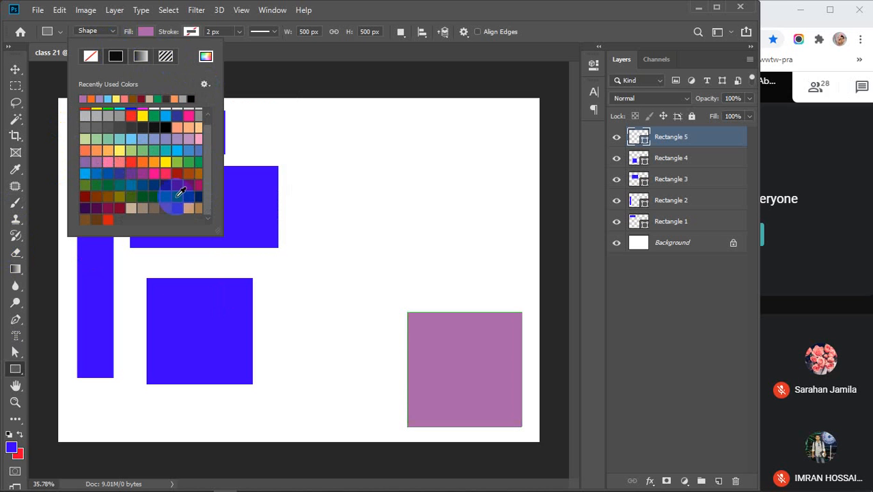
click(177, 196)
scroll(154, 160, up, 1)
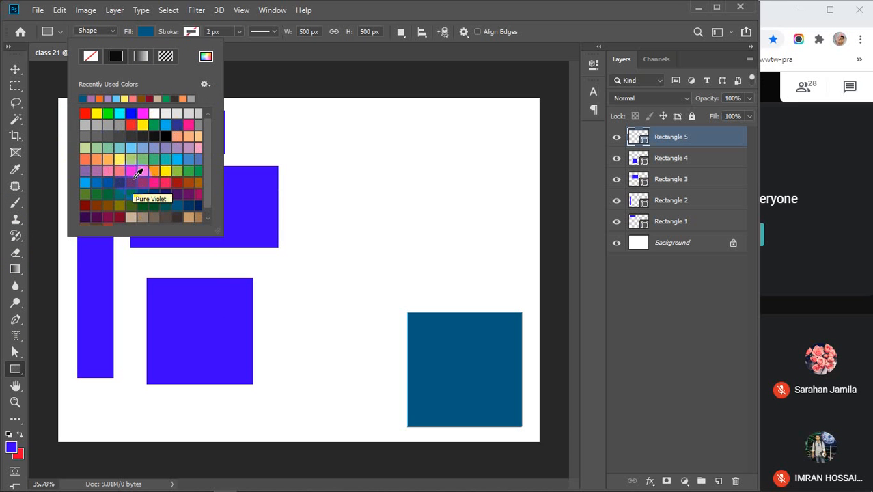
Step: Set Rectangle 5's fill to the custom orange ffae00 using the color picker
click(205, 58)
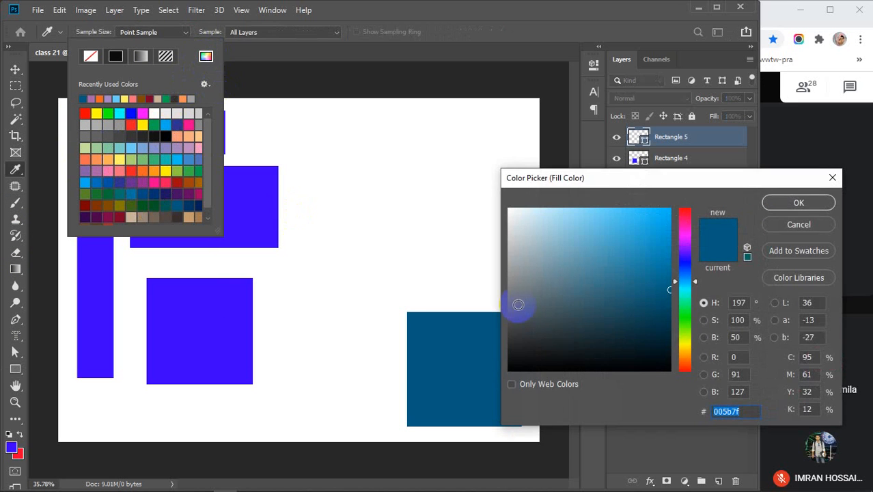
click(685, 223)
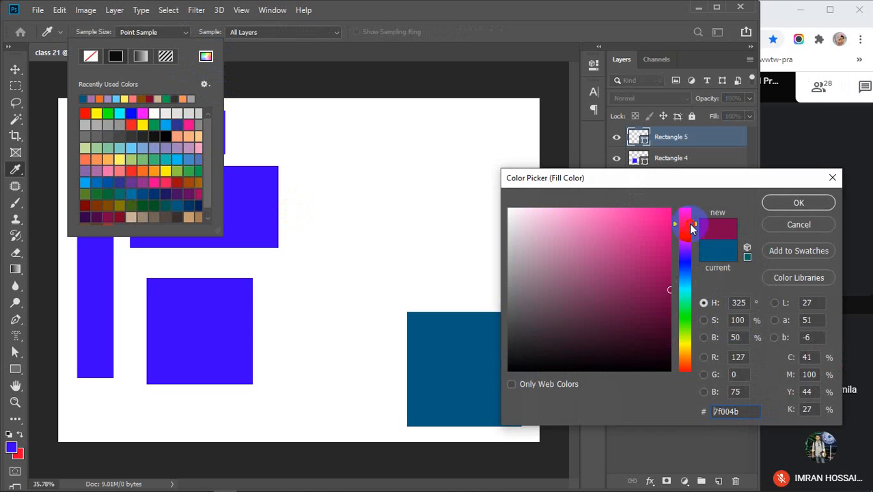
click(685, 346)
click(685, 358)
click(683, 368)
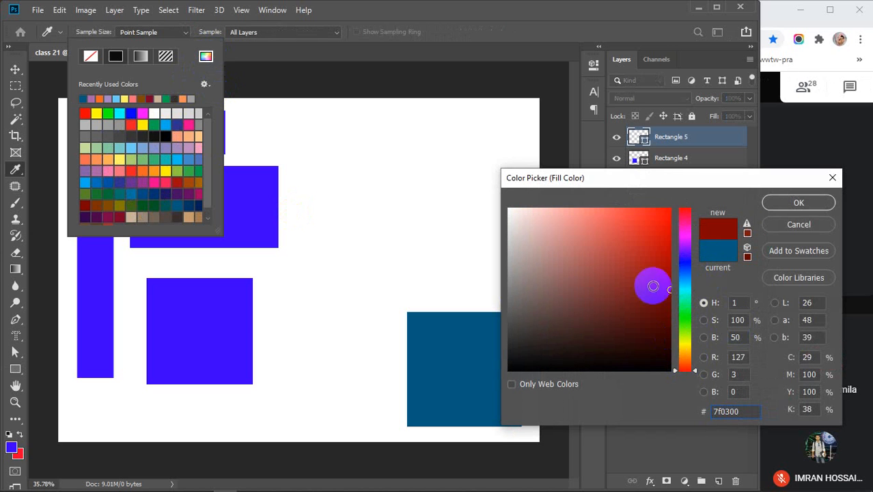
click(684, 352)
drag(668, 291, 680, 203)
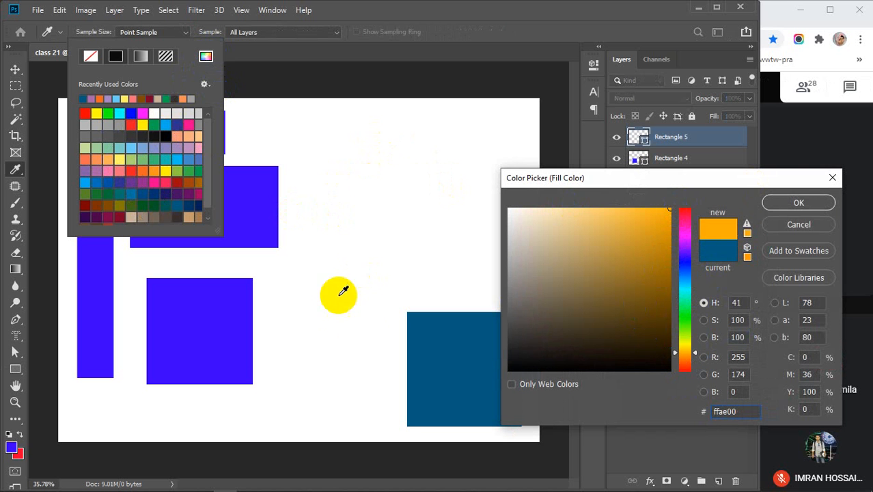
click(799, 201)
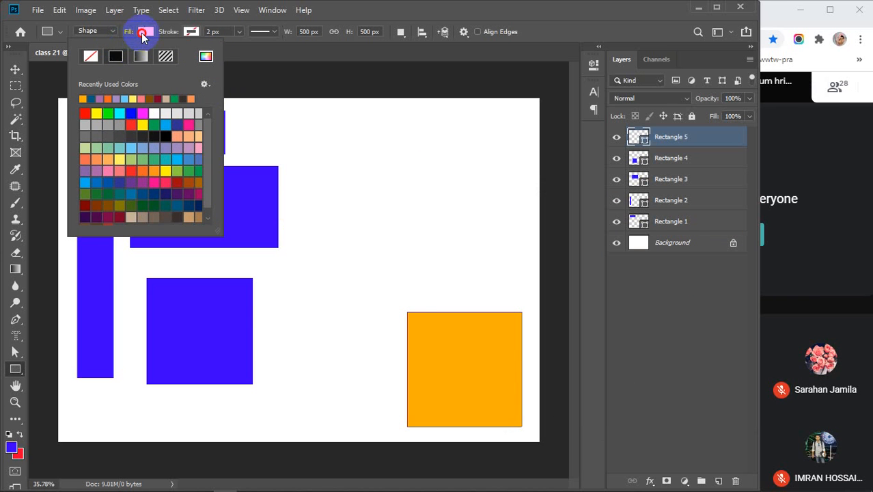
click(142, 32)
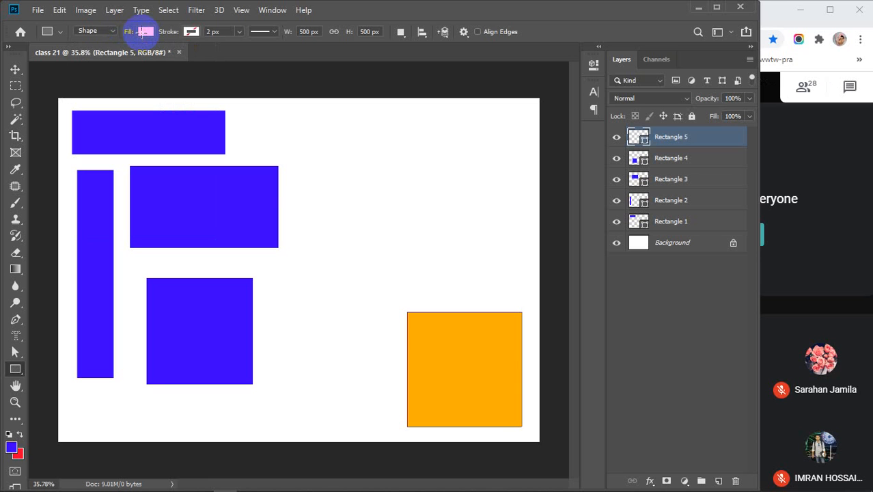
click(496, 351)
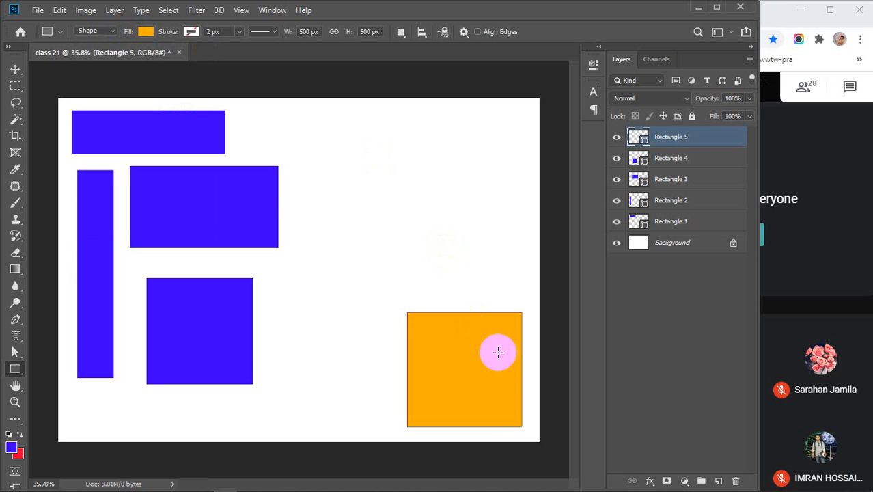
Step: Give the orange square a black stroke and set the stroke width to 20 px
click(191, 32)
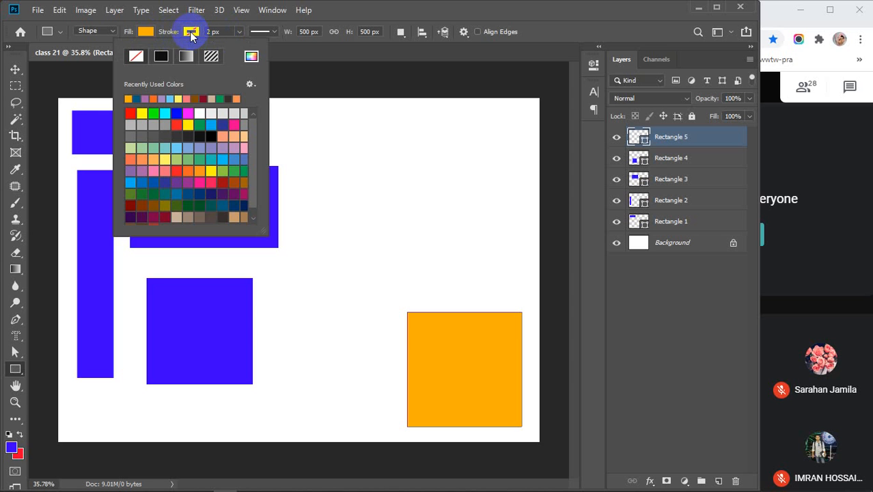
click(141, 113)
click(191, 32)
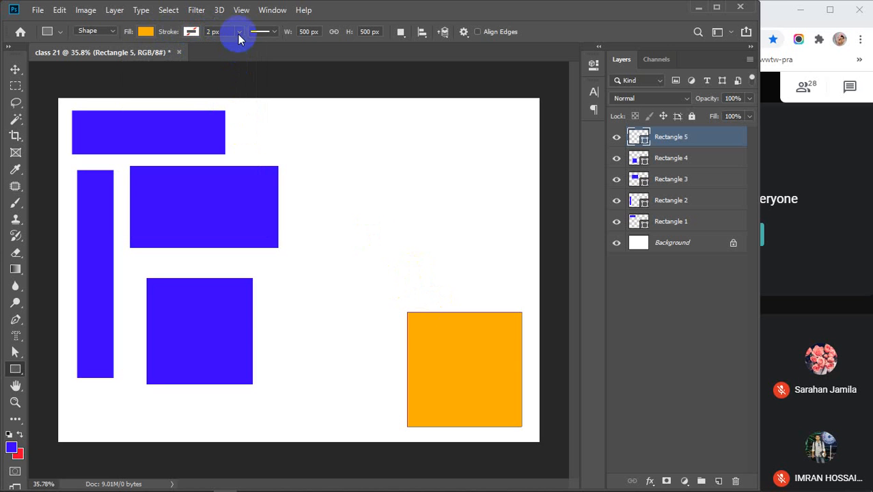
click(239, 31)
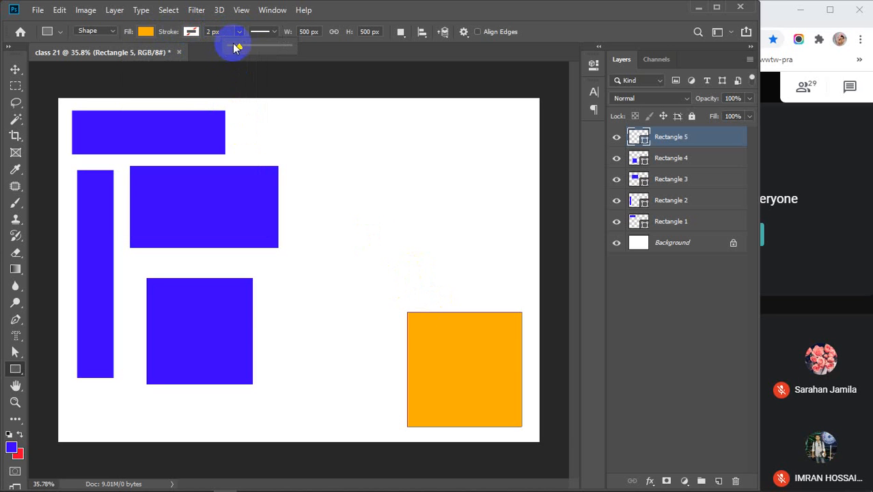
mouse_move(241, 49)
mouse_down()
mouse_move(249, 52)
mouse_move(196, 31)
mouse_up()
text(20)
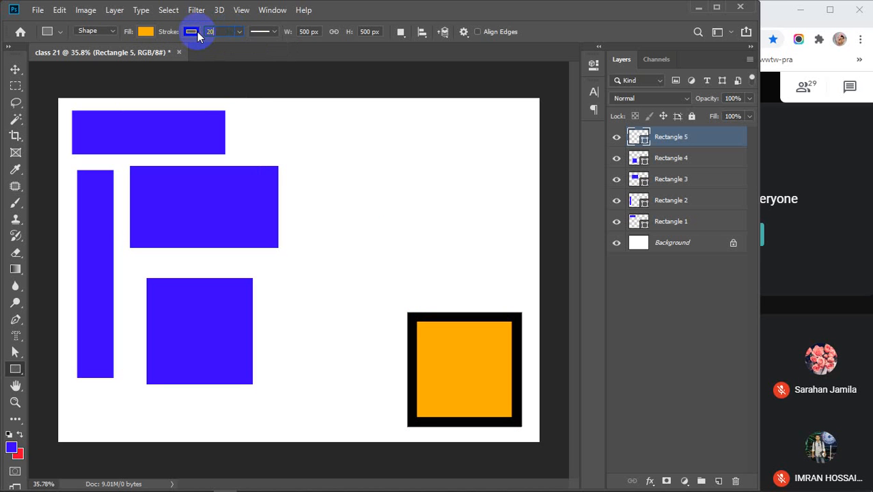
key(Return)
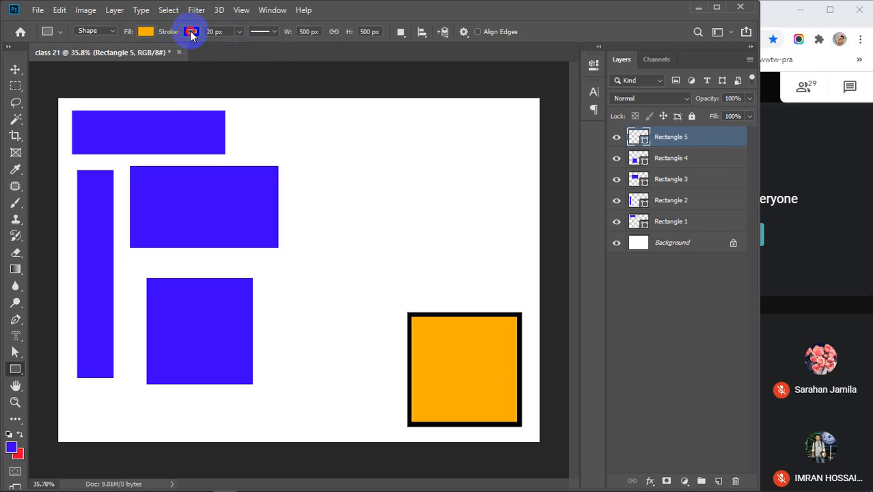
Step: Remove the orange square's stroke color and set the stroke back to a solid color
click(191, 33)
click(135, 58)
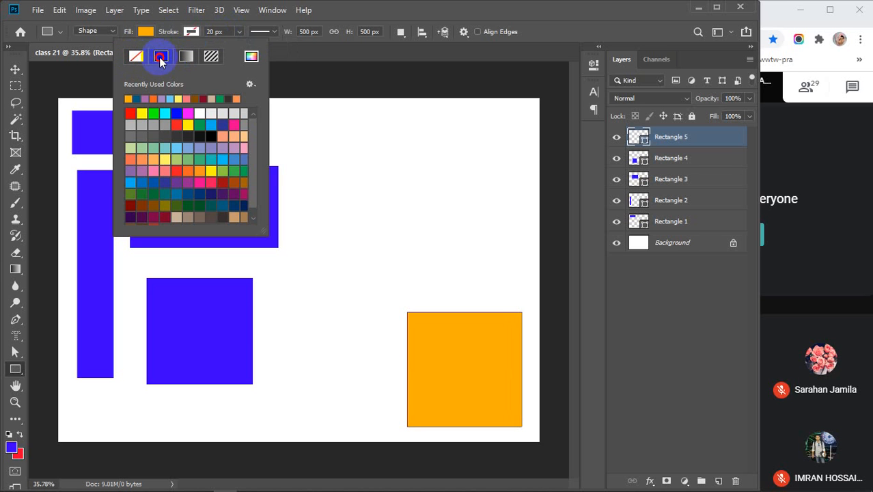
click(161, 56)
Step: Switch the orange square's stroke to a gradient and try several presets, including orange and dark blue
click(185, 57)
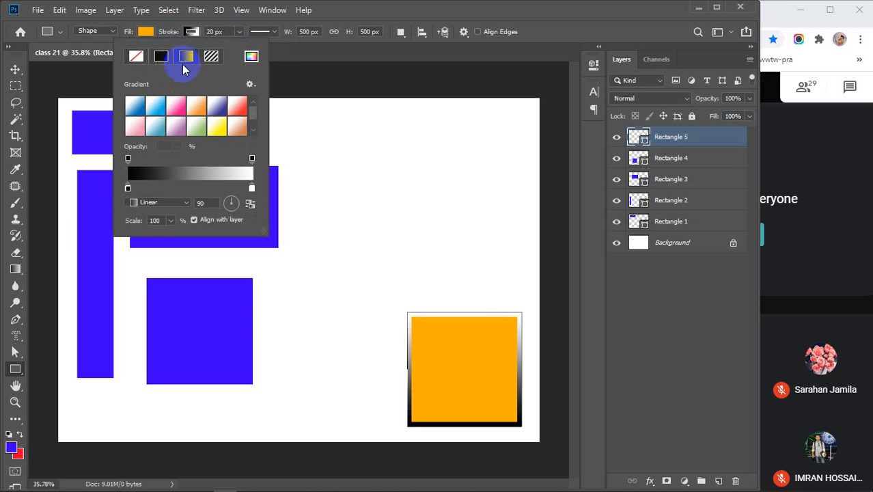
click(190, 126)
click(178, 122)
click(198, 108)
click(215, 112)
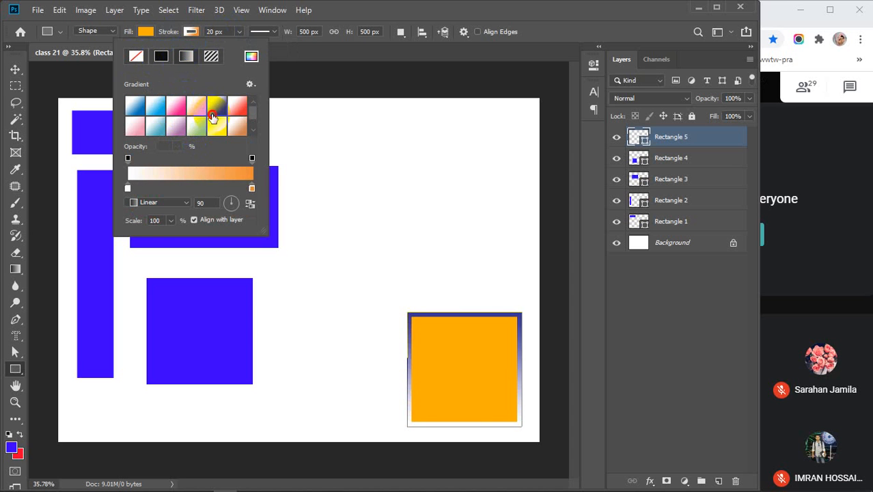
click(153, 111)
Step: Switch the orange square's stroke to a pattern and try several presets, ending on a light one with gray flecks
click(210, 55)
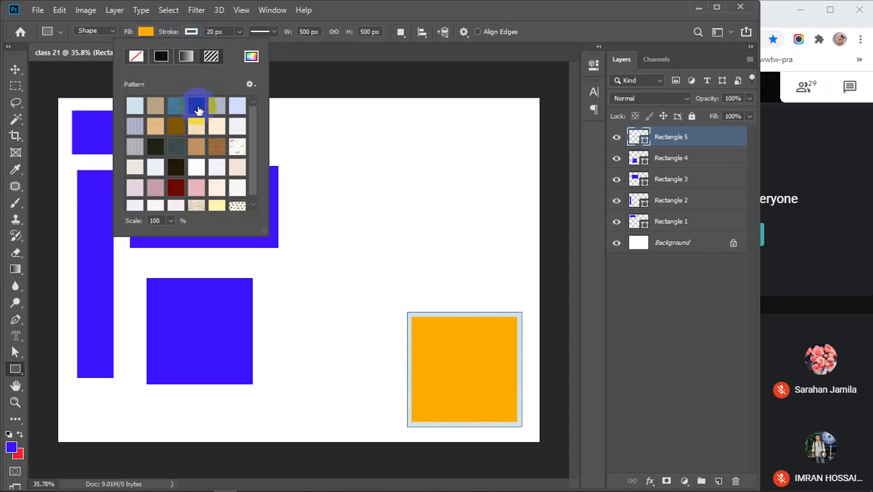
click(196, 106)
click(196, 164)
click(196, 164)
click(237, 204)
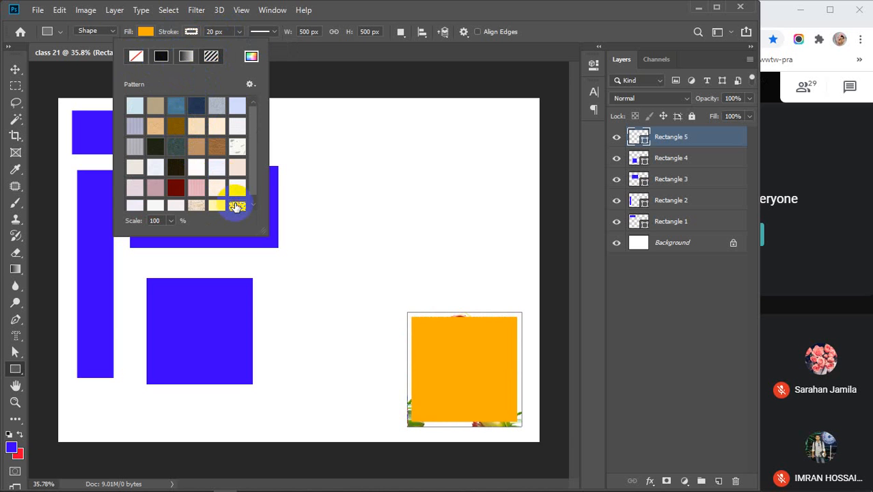
click(192, 173)
click(170, 162)
click(234, 130)
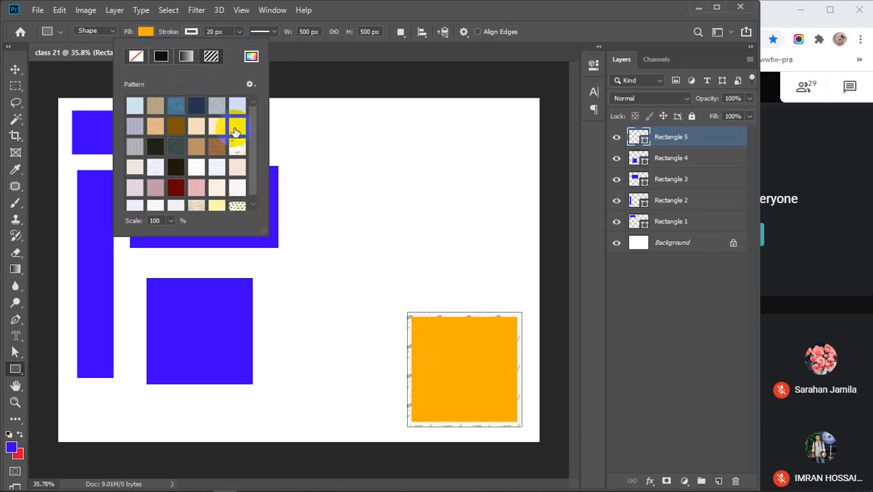
Step: Replace the orange square's pattern stroke with a solid bright red from the Color Picker
click(252, 57)
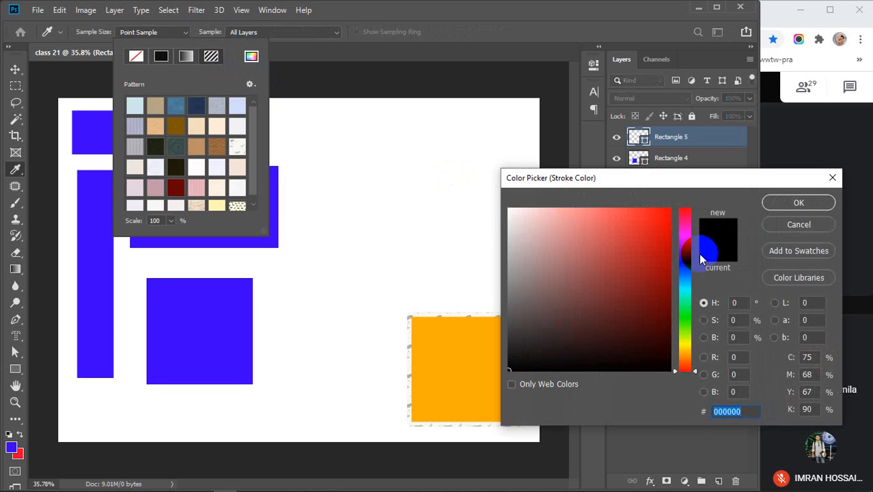
click(686, 214)
click(668, 209)
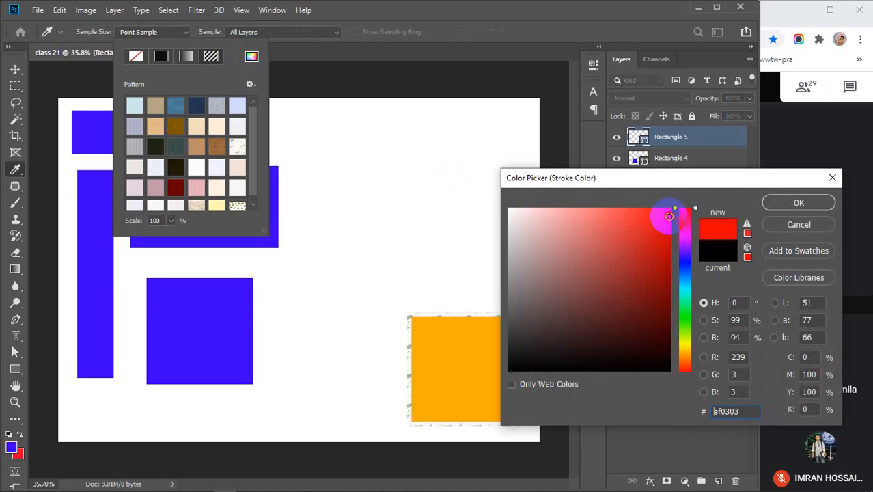
click(782, 204)
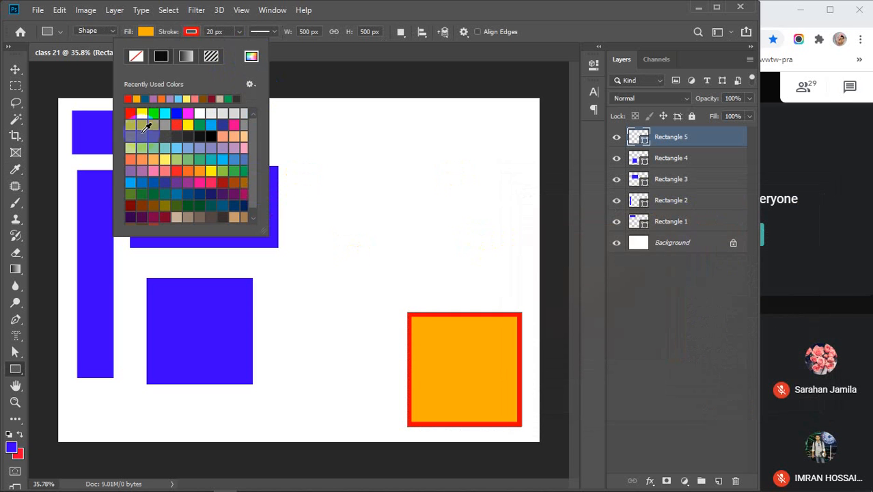
click(190, 34)
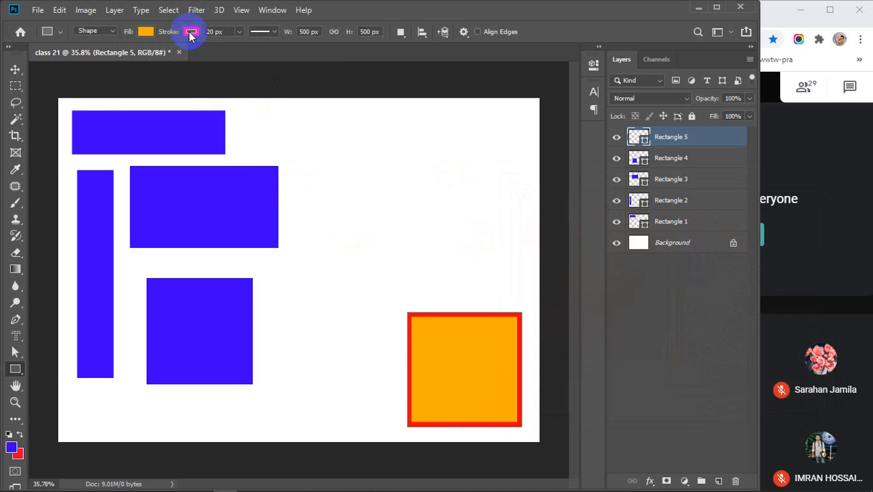
Step: Try a 1200 px stroke width on the orange square, and settle on 37.43 px
click(239, 32)
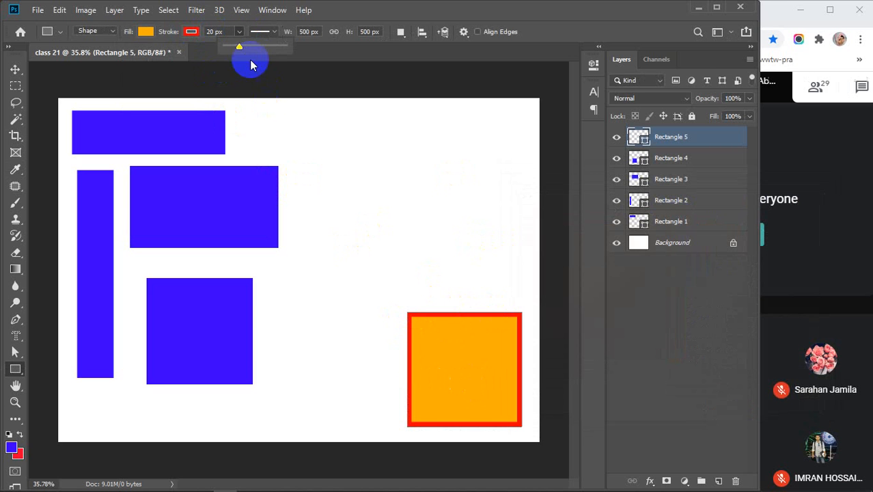
drag(239, 51, 293, 49)
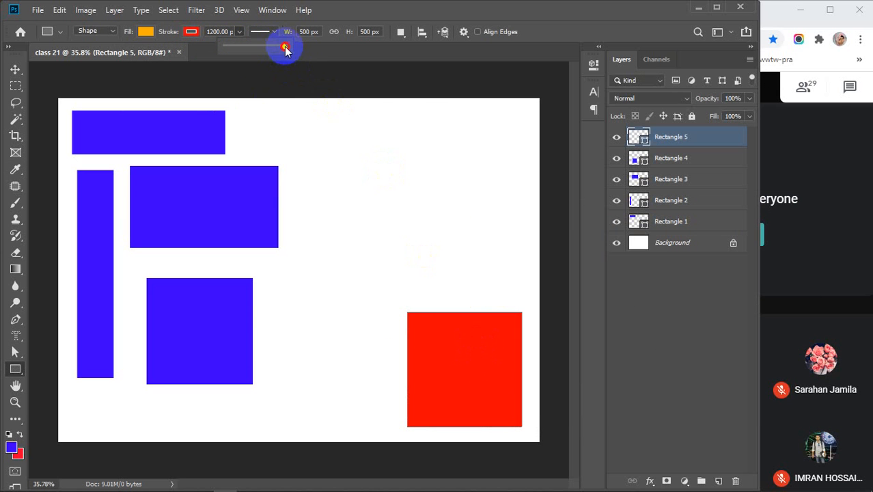
drag(286, 48, 239, 48)
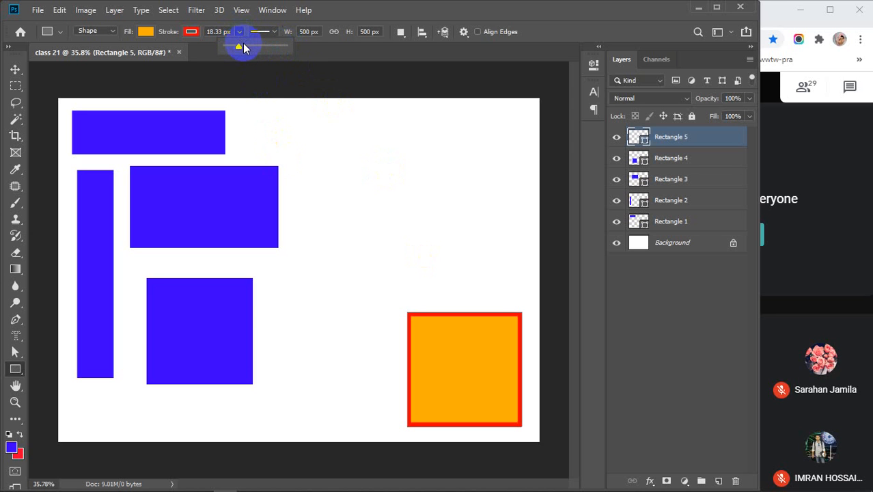
drag(244, 48, 246, 48)
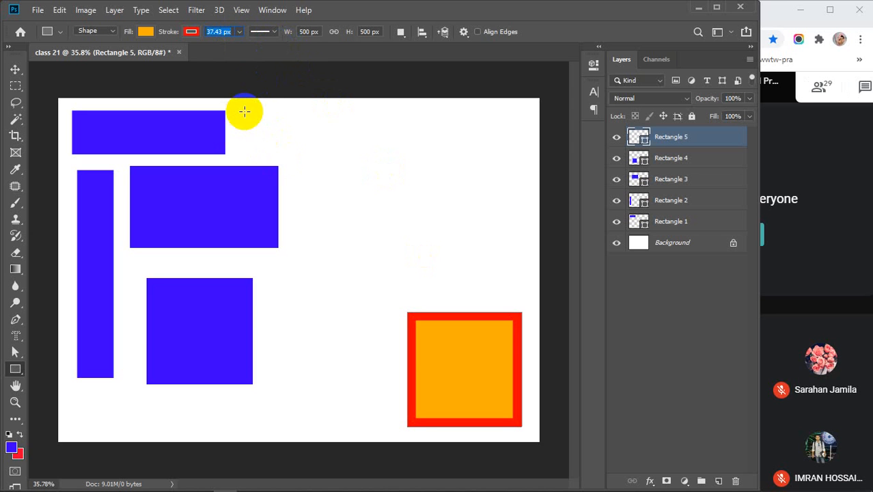
Step: Try the solid, dashed and dotted stroke types on the orange square, ending on the dashed line
click(274, 34)
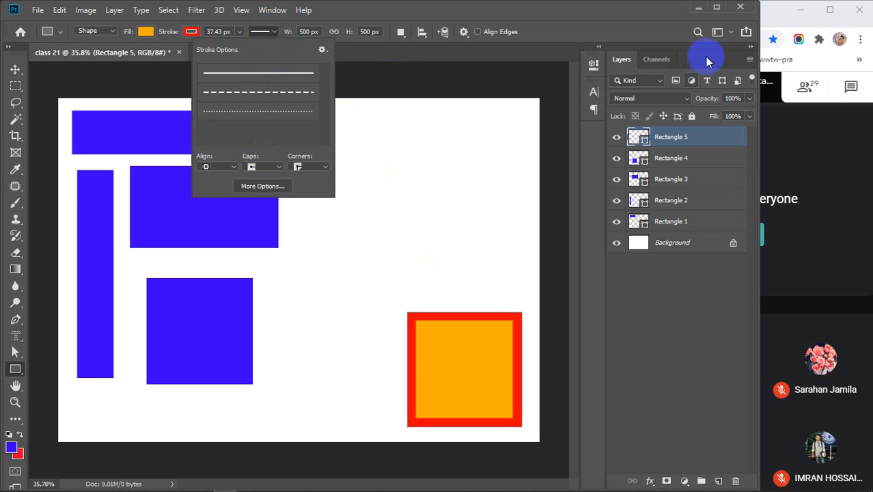
click(244, 77)
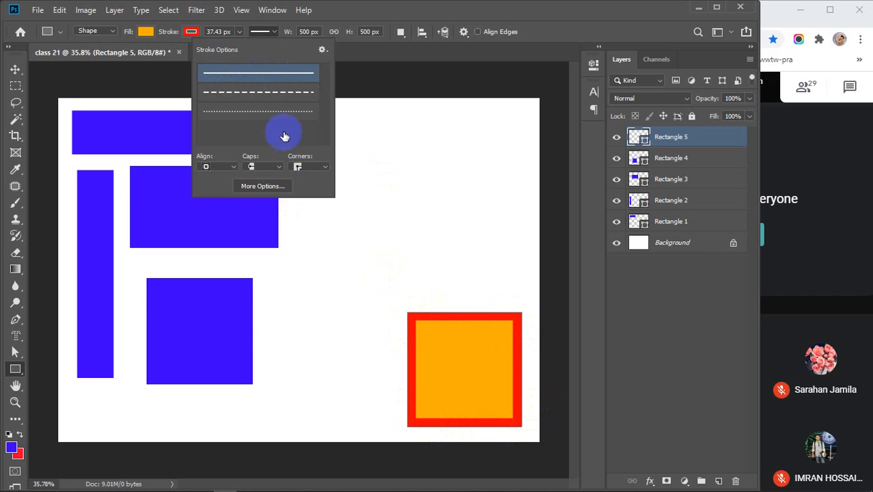
click(255, 92)
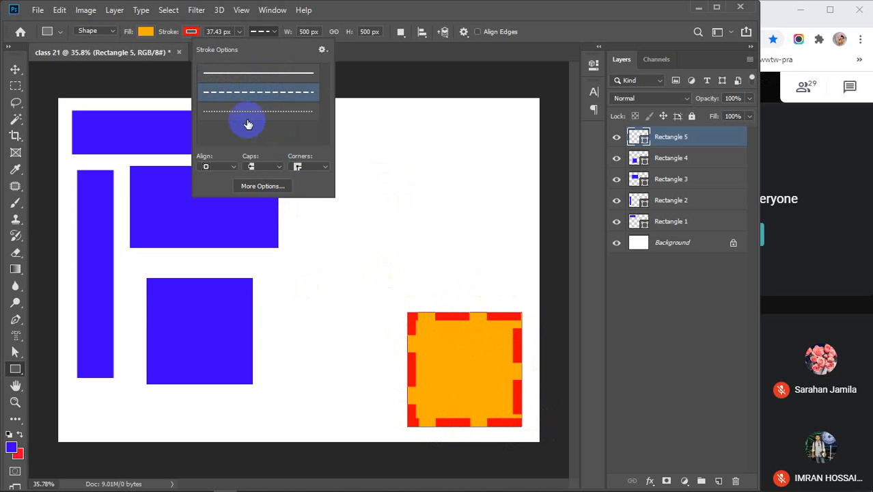
click(243, 112)
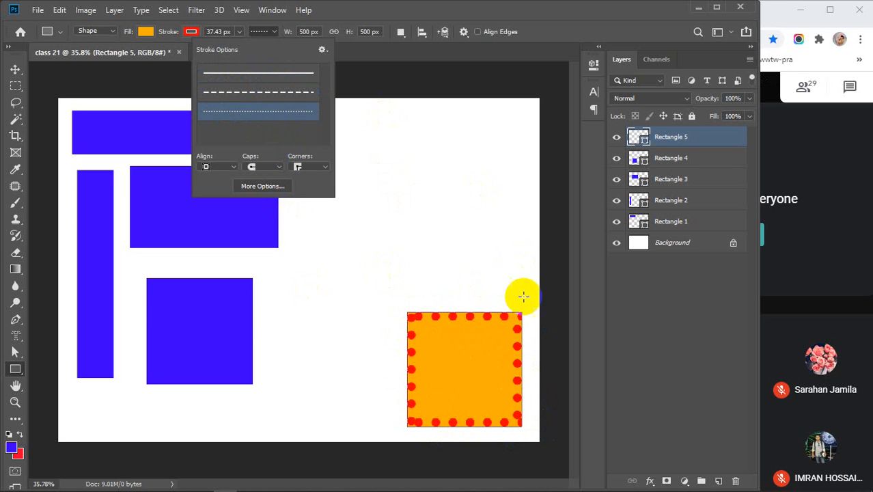
click(258, 91)
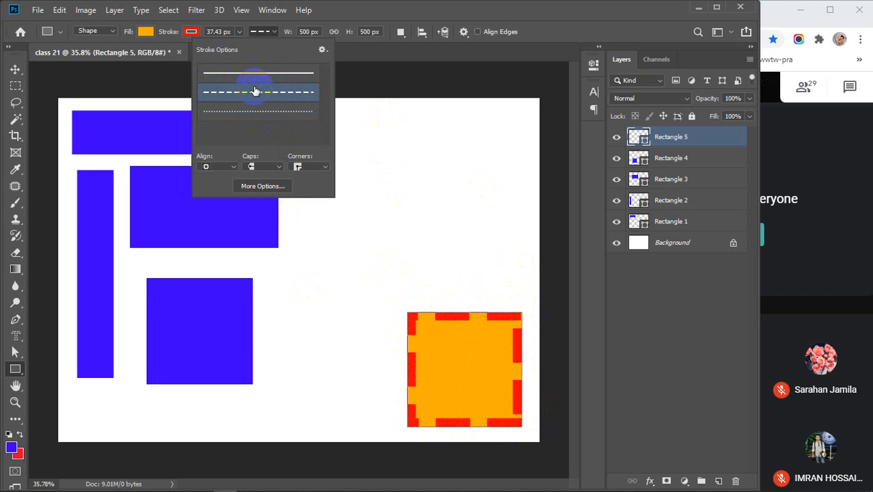
Step: Try the inside and center alignments for the square's dashed stroke, ending on outside alignment
click(217, 166)
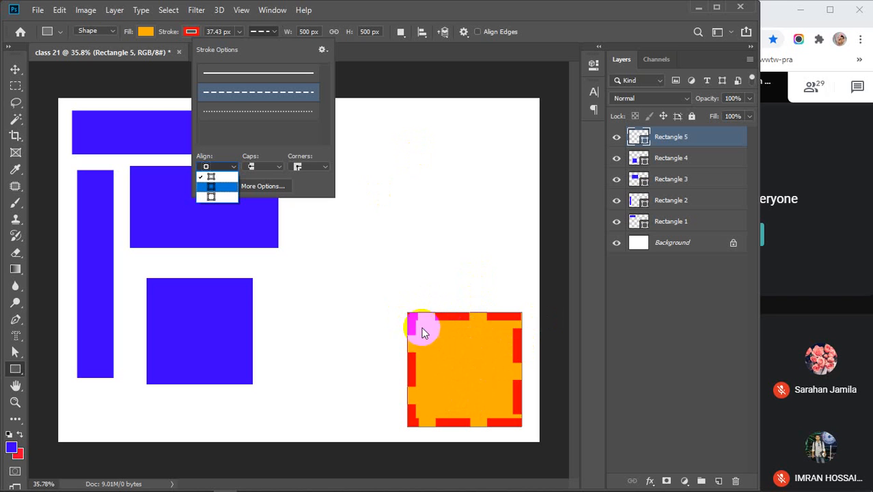
click(215, 174)
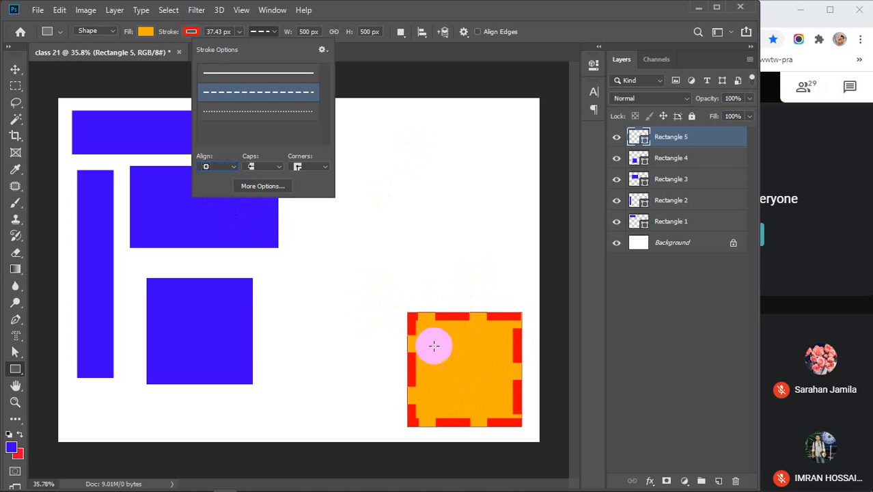
click(236, 169)
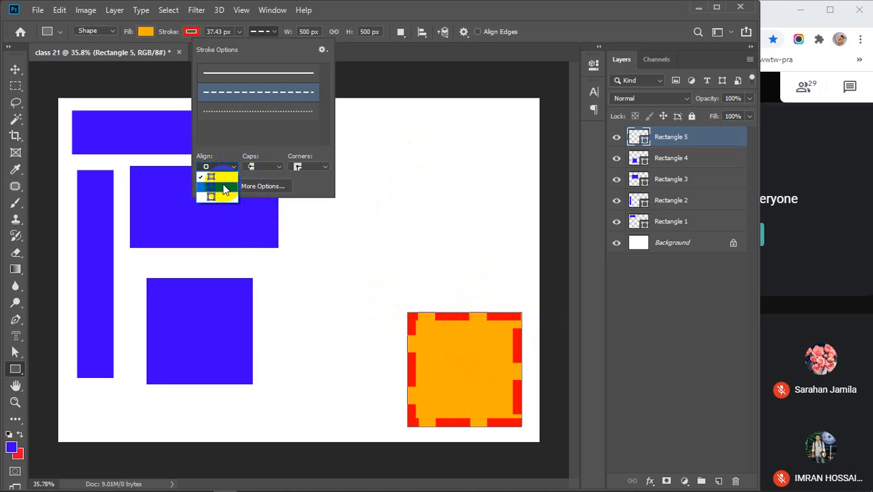
click(223, 188)
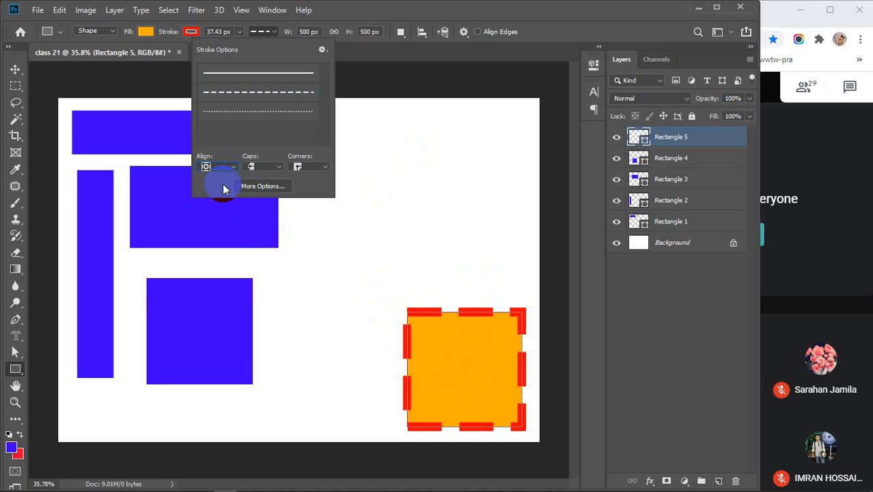
click(229, 168)
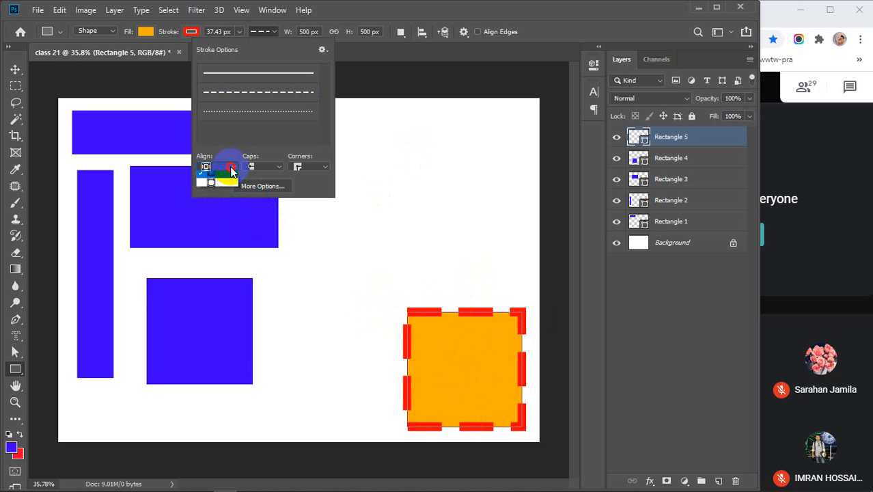
click(213, 200)
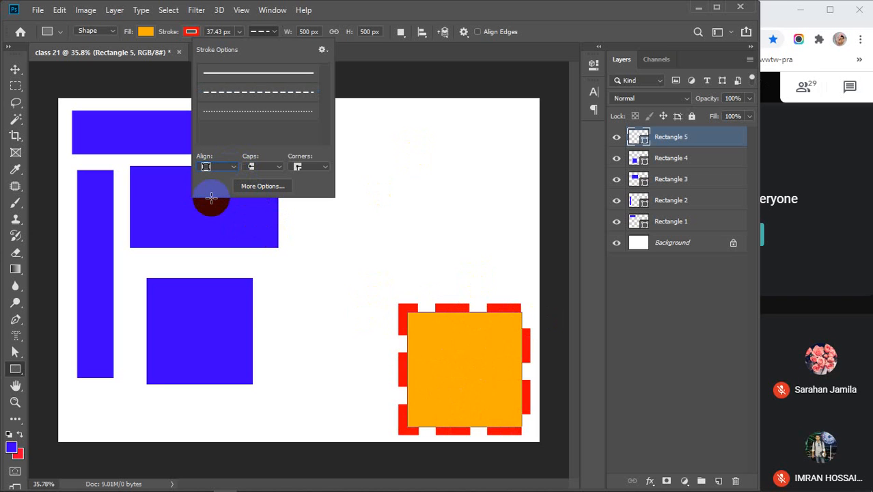
Step: Try round caps on the dashed stroke, and settle on square caps
click(278, 168)
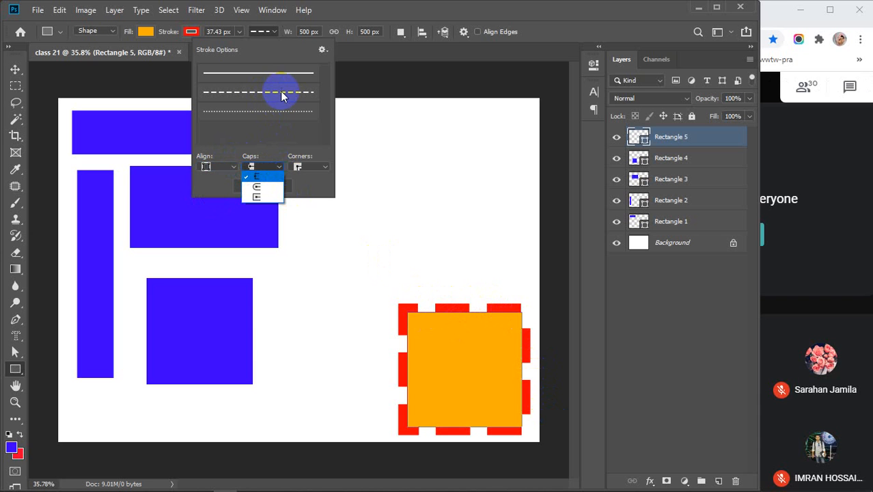
click(260, 188)
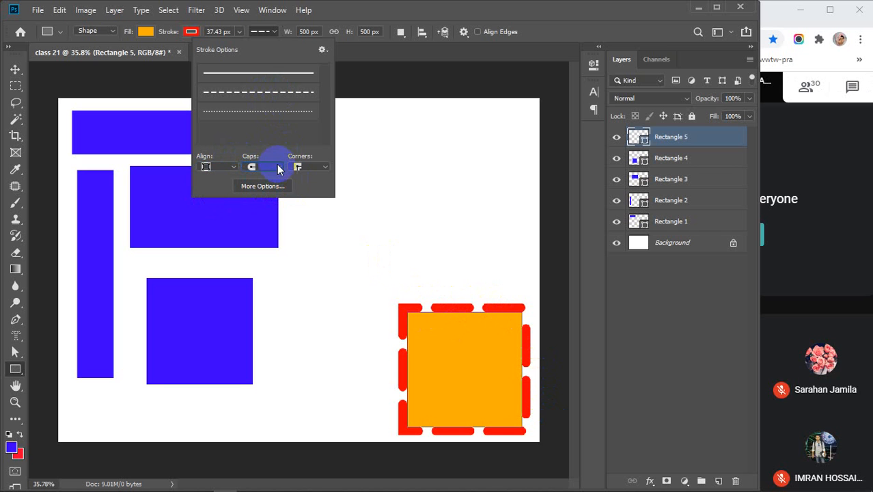
click(273, 167)
click(258, 198)
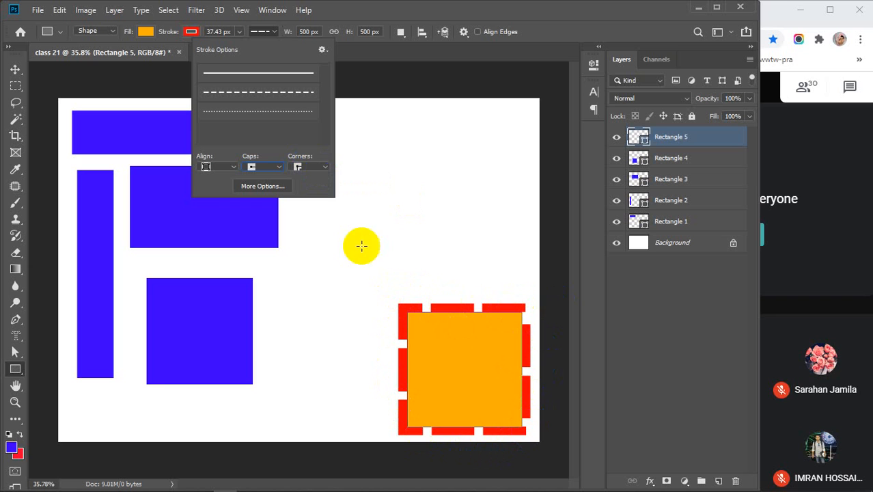
Step: Try round and bevel corners on the square's stroke, ending on round corners
click(319, 173)
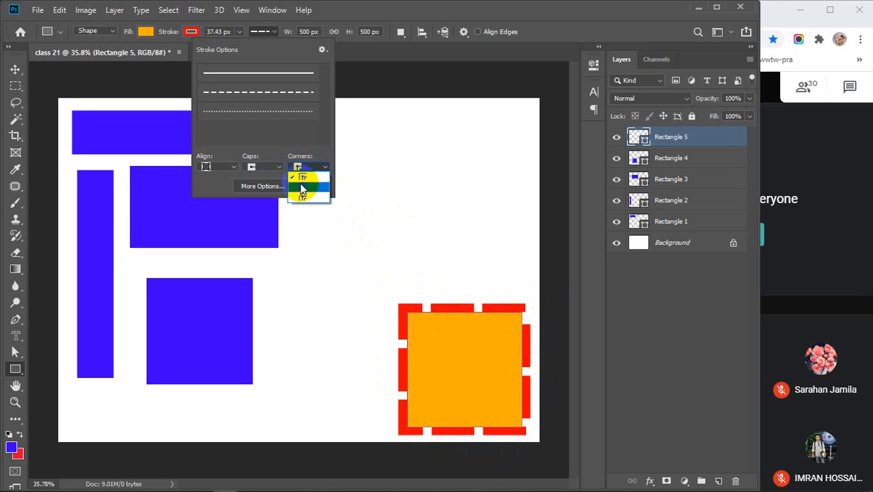
click(303, 194)
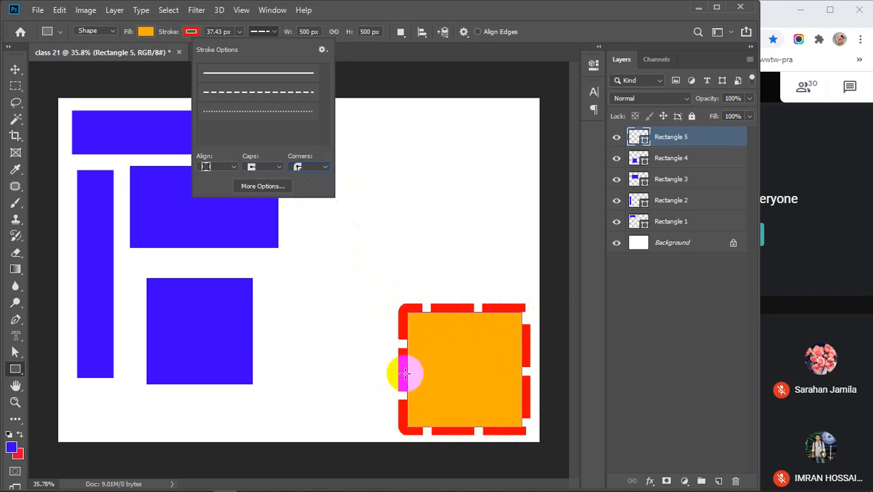
click(321, 168)
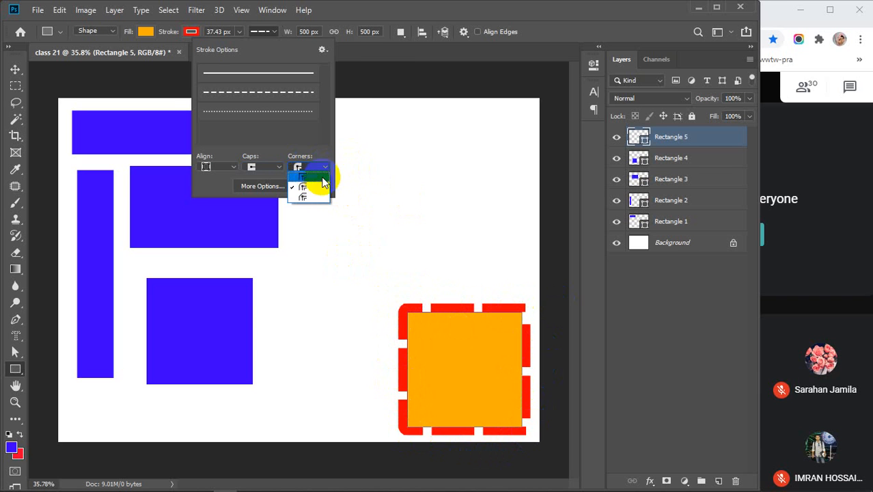
click(312, 198)
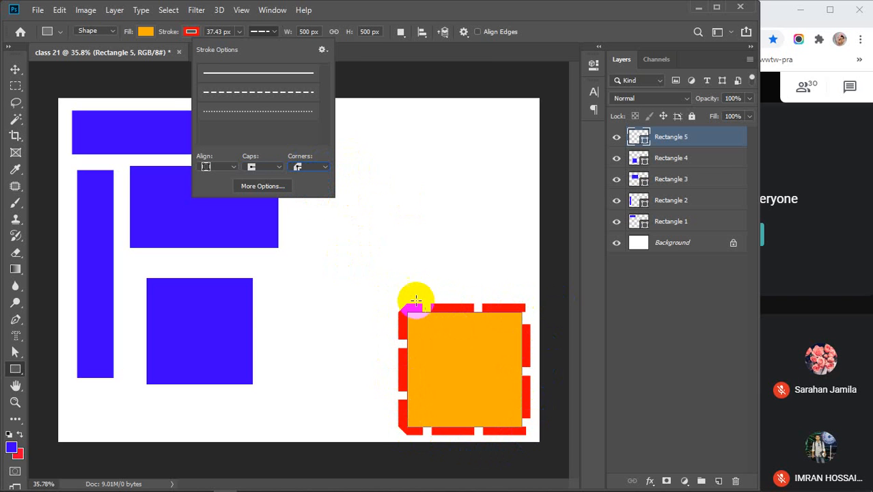
click(322, 167)
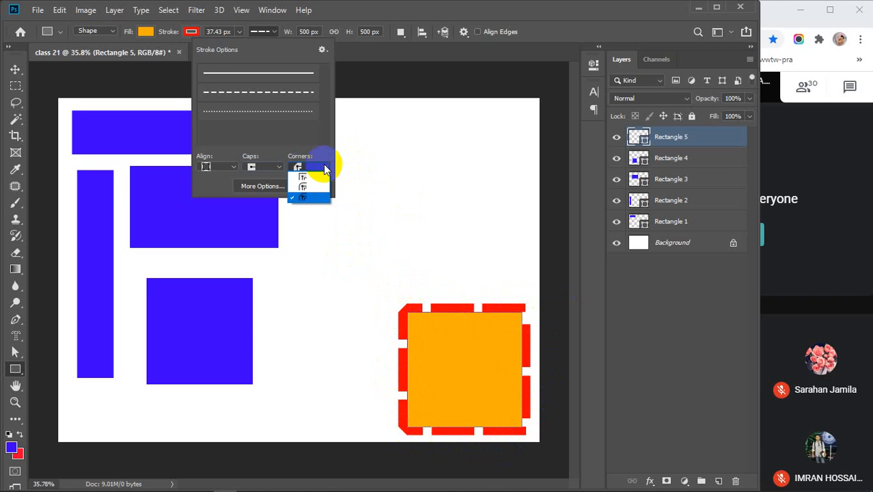
click(302, 179)
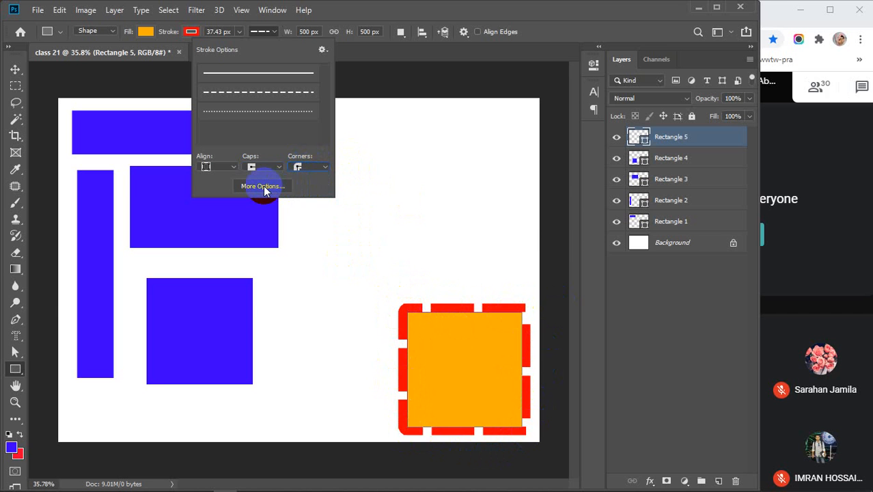
Step: Open the additional stroke options for the square and toggle the dashed line off and back on
click(263, 186)
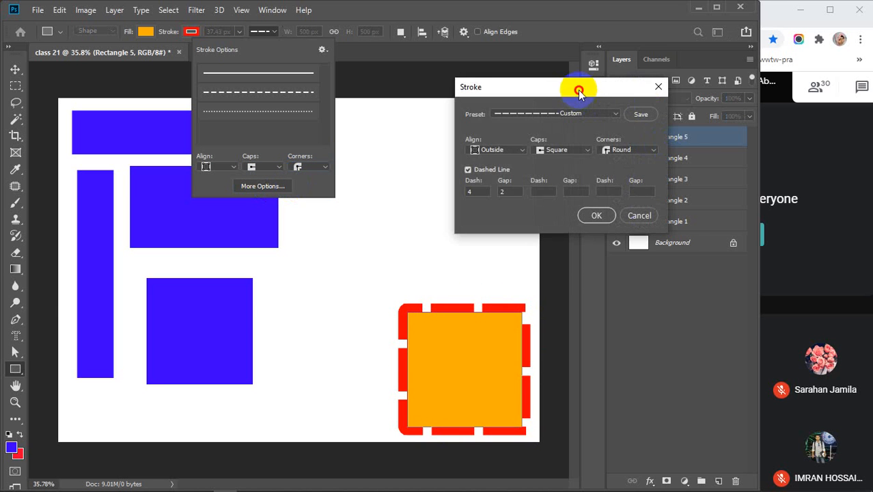
mouse_move(578, 92)
mouse_down()
mouse_move(596, 120)
mouse_move(499, 87)
mouse_move(489, 94)
mouse_up()
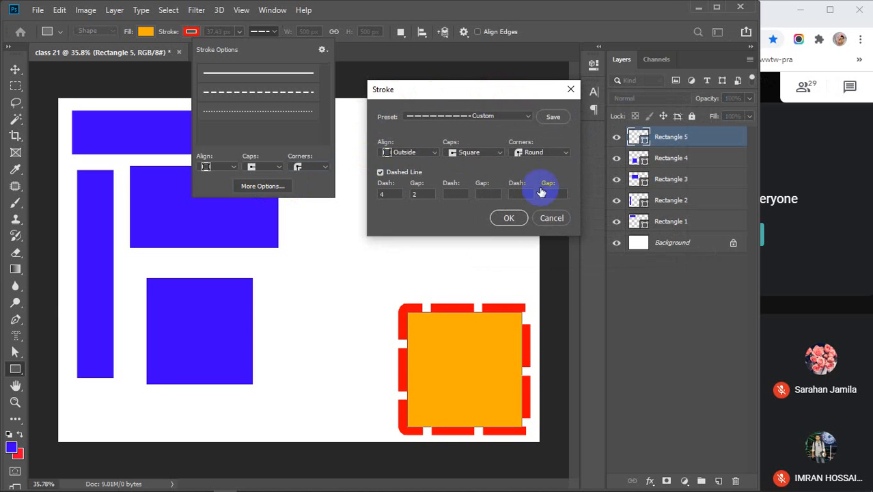
click(382, 172)
click(381, 173)
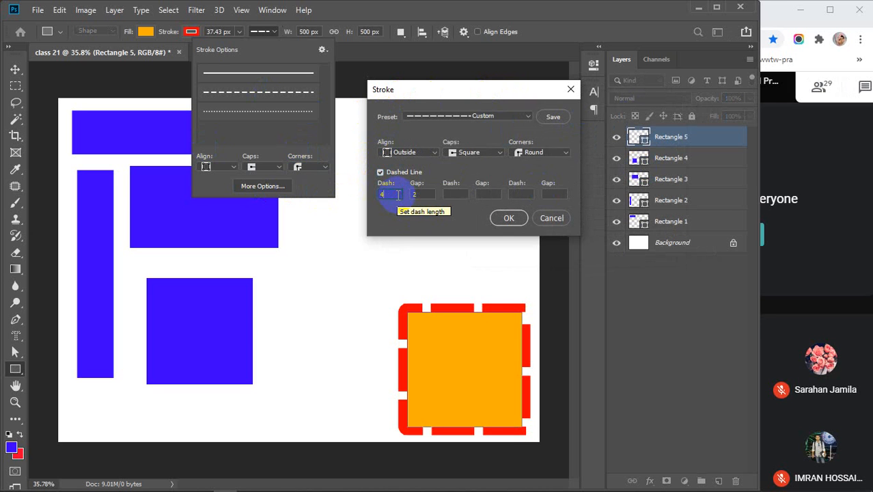
Step: Gradually increase the dash length of the square's stroke to 5.29
key(Up)
key(Up)
key(Up)
key(Up)
key(Up)
key(Up)
key(Up)
key(Up)
key(Up)
key(Up)
key(Up)
key(Up)
key(Up)
key(Up)
key(Up)
key(Up)
key(Up)
key(Up)
key(Up)
key(Up)
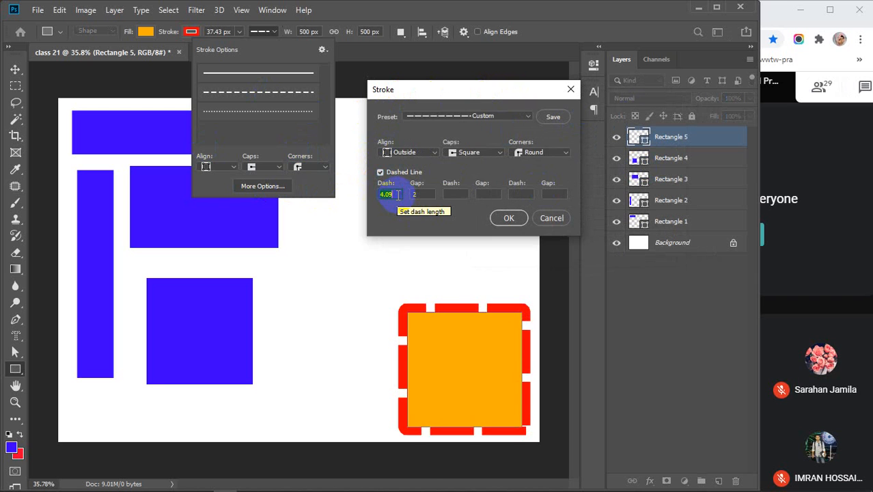
key(Up)
key(Up)
key(Up)
key(Up)
key(Up)
key(Up)
key(Up)
key(Up)
key(Up)
key(Up)
key(Up)
key(Up)
key(Up)
key(Up)
key(Up)
key(Up)
key(Up)
key(Up)
key(Up)
key(Up)
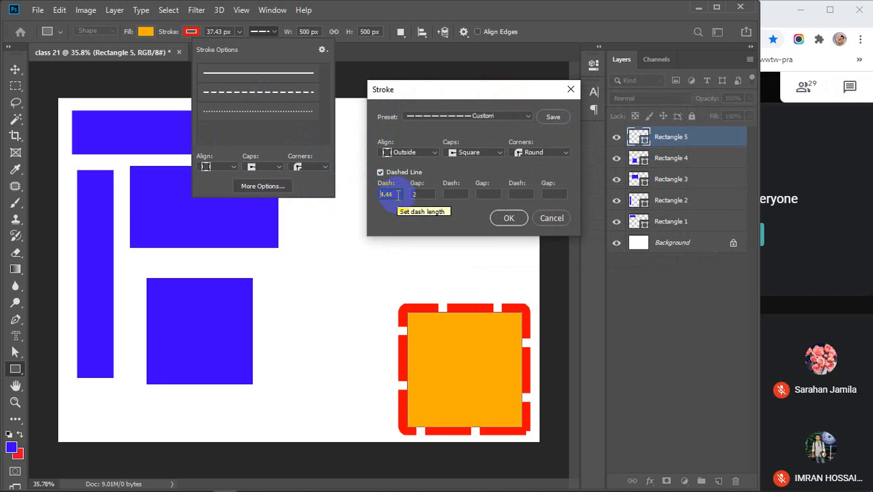
key(Up)
key(Up)
key(Up)
key(Up)
key(Up)
key(Up)
key(Up)
key(Up)
key(Up)
key(Up)
key(Up)
key(Up)
key(Up)
key(Up)
key(Up)
key(Up)
key(Up)
key(Up)
key(Up)
key(Up)
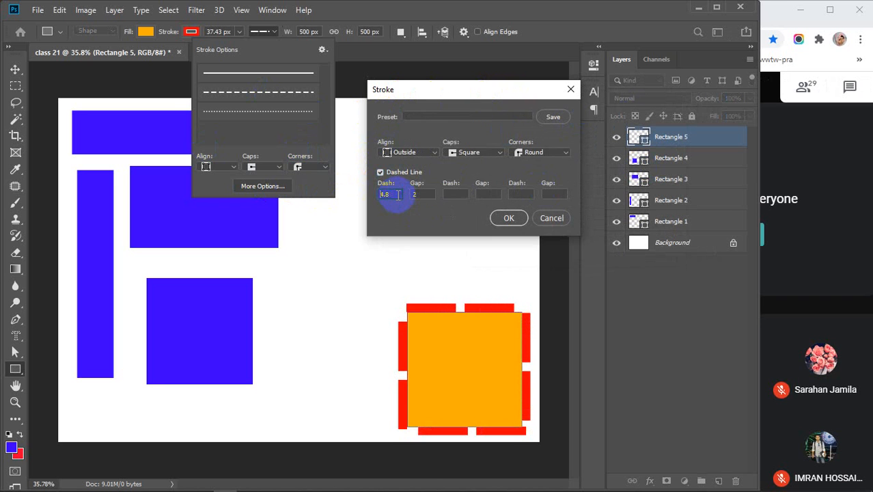
key(Up)
key(Up)
key(Up)
key(Up)
key(Up)
key(Up)
key(Up)
key(Up)
key(Up)
key(Up)
key(Up)
key(Up)
key(Up)
key(Up)
key(Up)
key(Up)
key(Up)
key(Up)
key(Up)
key(Up)
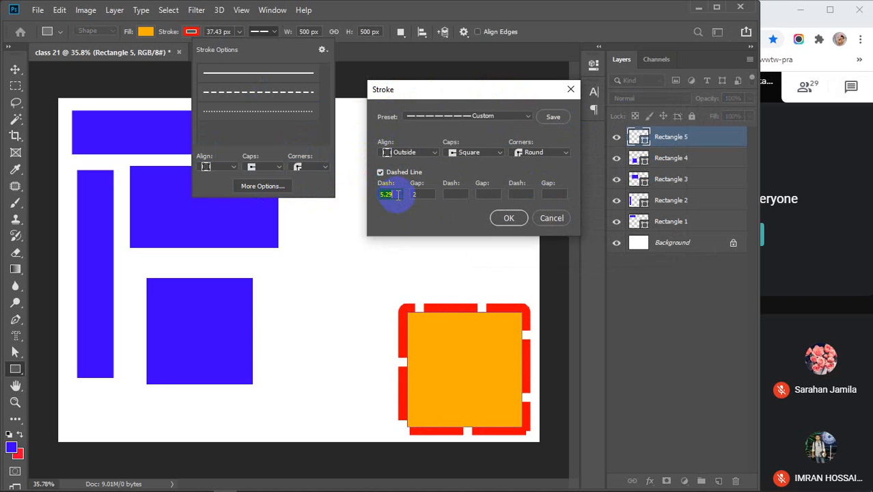
Step: Try a slightly wider gap of 2.1 between the dashes of the square's stroke
key(Up)
key(Up)
key(Up)
key(Up)
key(Up)
key(Up)
key(Up)
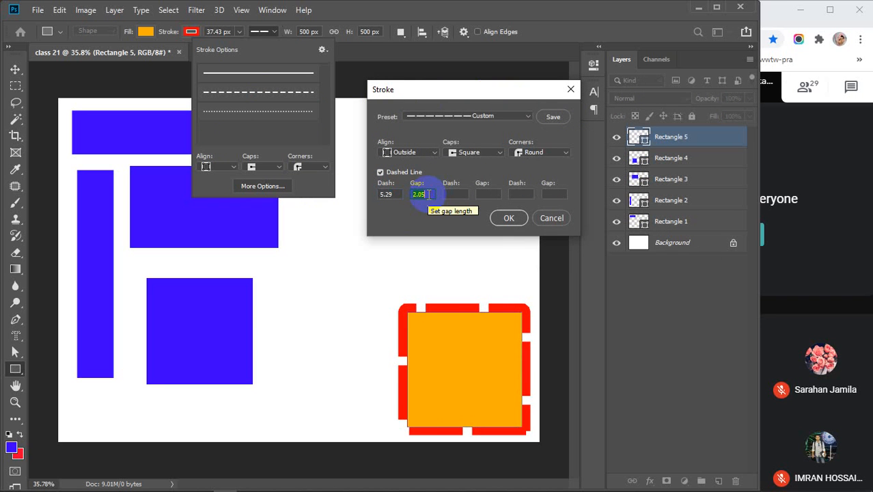
key(Down)
key(Down)
key(Down)
key(Down)
key(Down)
key(Down)
key(Down)
key(Down)
key(Down)
key(Down)
key(Down)
key(Down)
key(Down)
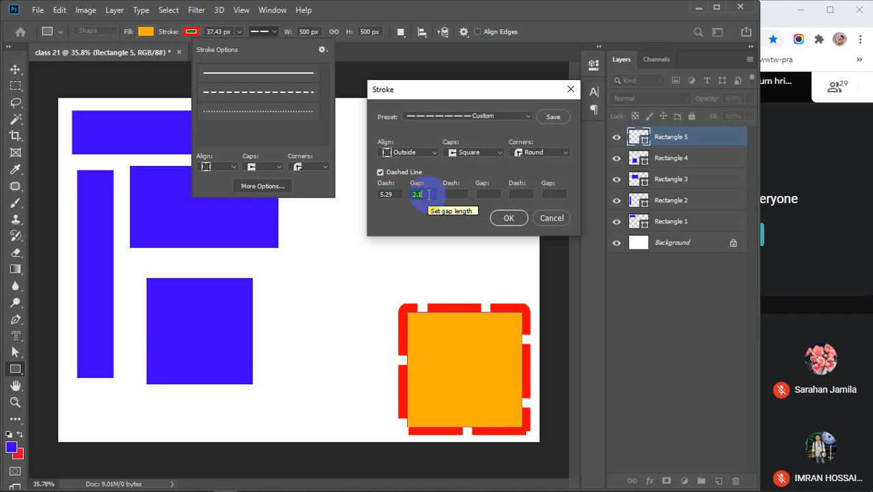
Step: Gradually reduce the gap length of the square's dashed stroke to 1.76
key(Down)
key(Down)
key(Down)
key(Down)
key(Down)
key(Down)
key(Down)
key(Down)
key(Down)
key(Down)
key(Down)
key(Down)
key(Down)
key(Down)
key(Down)
key(Down)
key(Down)
key(Down)
key(Down)
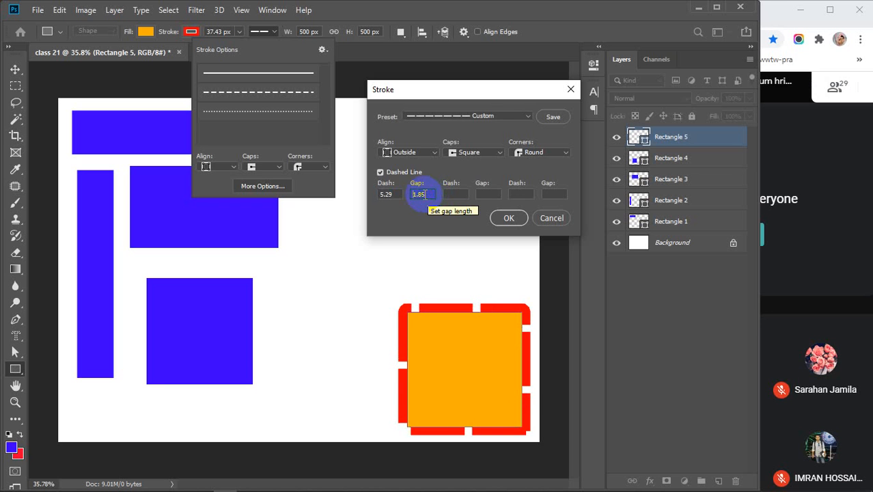
key(Down)
key(Down)
key(Down)
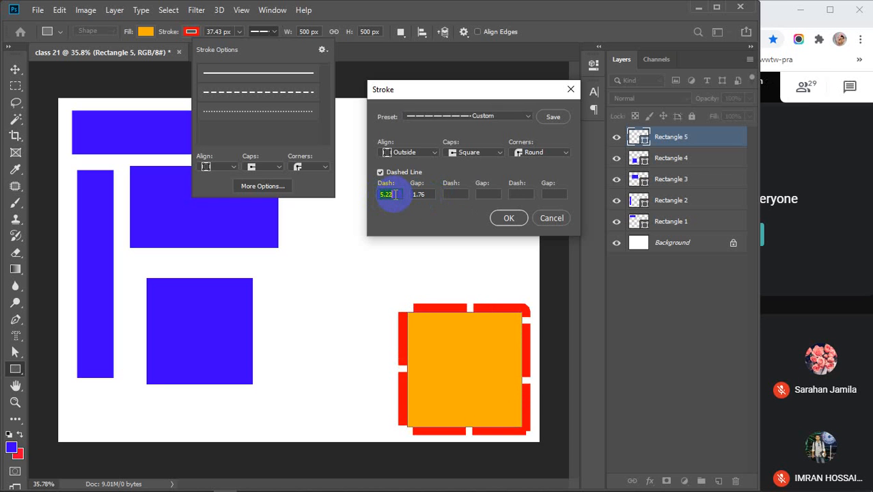
Step: Gradually reduce the dash length of the orange square's dashed stroke to 3.23
key(Down)
key(Down)
key(Down)
key(Down)
key(Down)
key(Down)
key(Down)
key(Down)
key(Down)
key(Down)
key(Down)
key(Down)
key(Down)
key(Down)
key(Down)
key(Down)
key(Down)
key(Down)
key(Down)
key(Down)
key(Down)
key(Down)
key(Down)
key(Down)
key(Down)
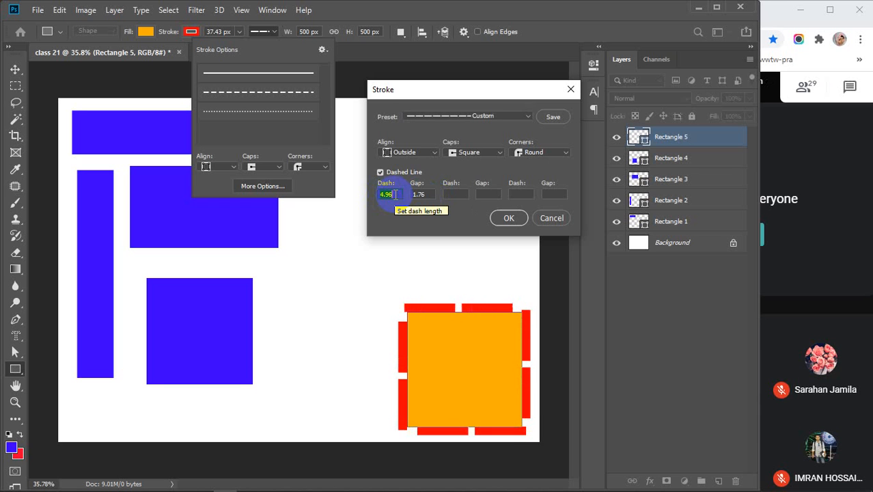
key(Down)
key(Down)
key(Down)
key(Down)
key(Down)
key(Down)
key(Down)
key(Down)
key(Down)
key(Down)
key(Down)
key(Down)
key(Down)
key(Down)
key(Down)
key(Down)
key(Down)
key(Down)
key(Down)
key(Down)
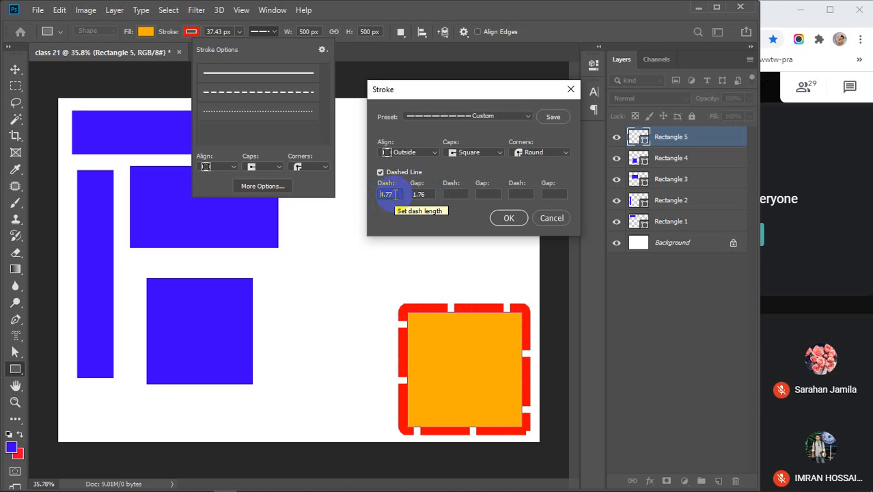
key(Down)
key(Down)
key(Down)
key(Down)
key(Down)
key(Down)
key(Down)
key(Down)
key(Down)
key(Down)
key(Down)
key(Down)
key(Down)
key(Down)
key(Down)
key(Down)
key(Down)
key(Down)
key(Down)
key(Down)
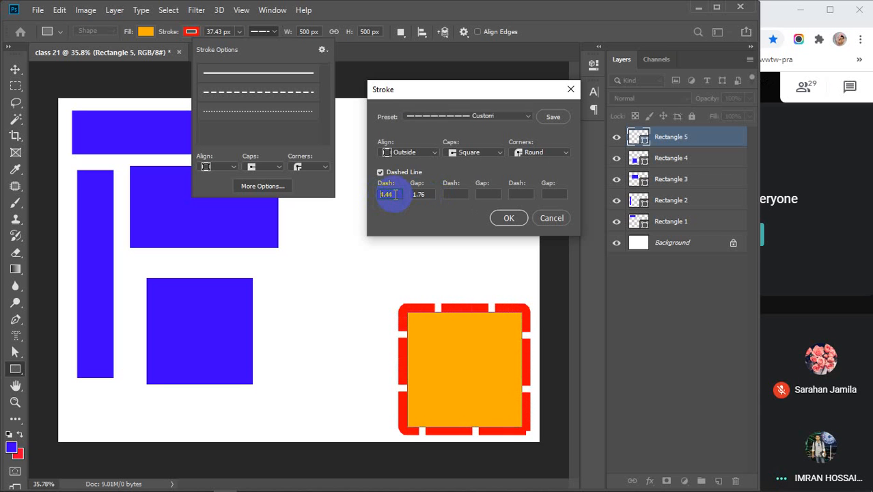
key(Down)
key(Down)
key(Down)
key(Down)
key(Down)
key(Down)
key(Down)
key(Down)
key(Down)
key(Down)
key(Down)
key(Down)
key(Down)
key(Down)
key(Down)
key(Down)
key(Down)
key(Down)
key(Down)
key(Down)
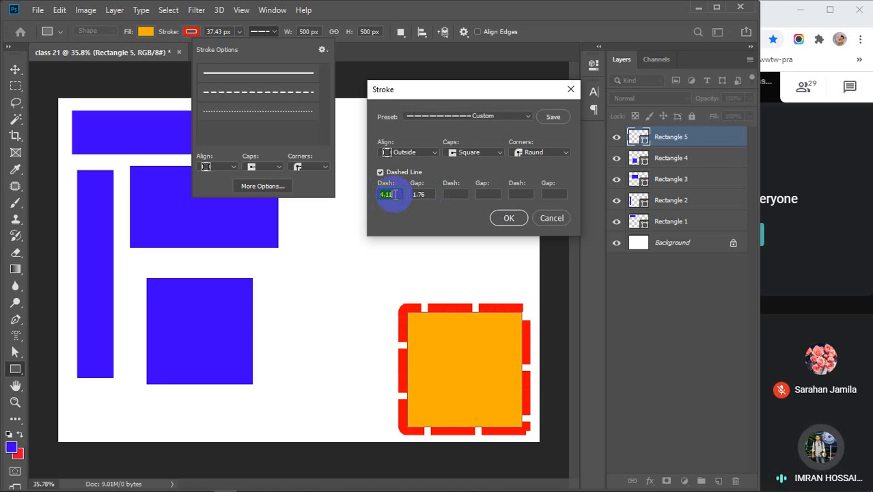
key(Down)
key(Down)
key(Down)
key(Down)
key(Down)
key(Down)
key(Down)
key(Down)
key(Down)
key(Down)
key(Down)
key(Down)
key(Down)
key(Down)
key(Down)
key(Down)
key(Down)
key(Down)
key(Down)
key(Down)
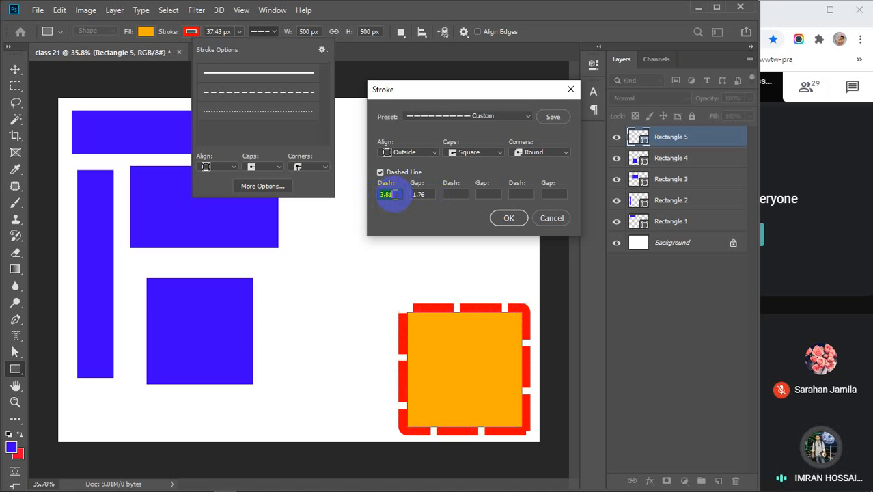
key(Down)
key(Down)
key(Down)
key(Down)
key(Down)
key(Down)
key(Down)
key(Down)
key(Down)
key(Down)
key(Down)
key(Down)
key(Down)
key(Down)
key(Down)
key(Down)
key(Down)
key(Down)
key(Down)
key(Down)
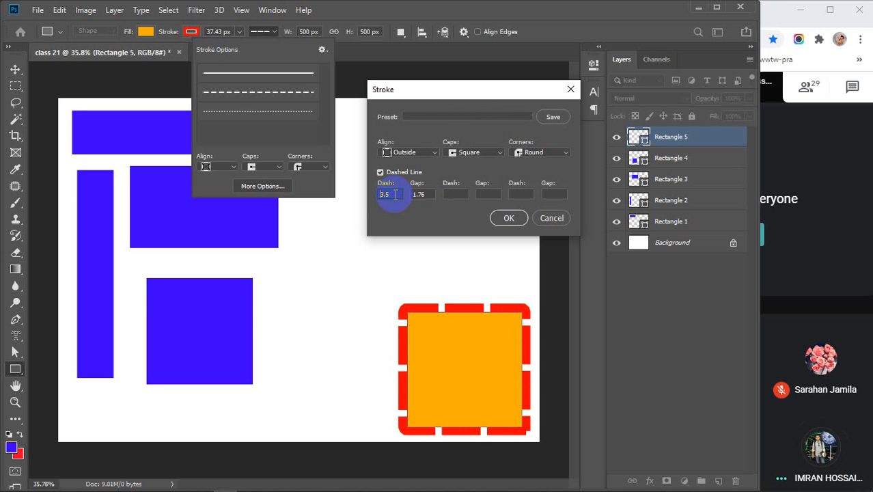
key(Down)
key(Down)
key(Down)
key(Down)
key(Down)
key(Down)
key(Down)
key(Down)
key(Down)
key(Down)
key(Down)
key(Down)
key(Down)
key(Down)
key(Down)
key(Down)
key(Down)
key(Down)
key(Down)
key(Down)
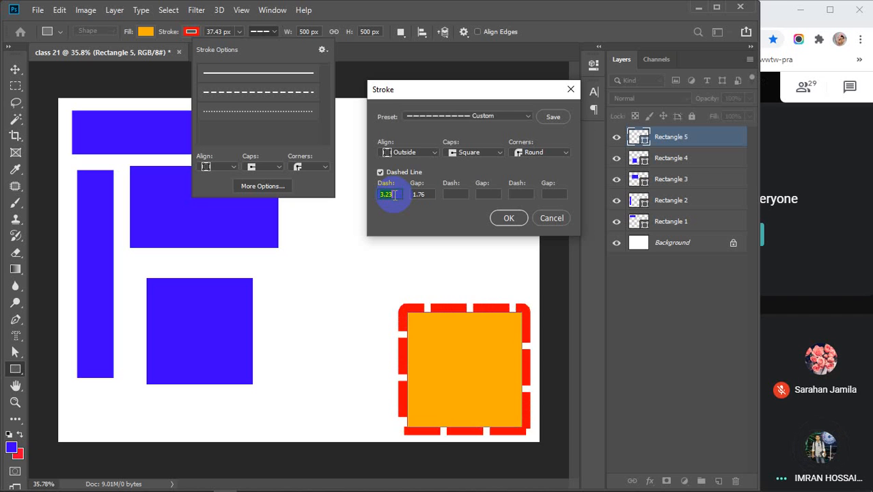
Step: Gradually reduce the dash length of the orange square's stroke to 2.02 and apply the stroke settings
key(Down)
key(Down)
key(Down)
key(Down)
key(Down)
key(Down)
key(Down)
key(Down)
key(Down)
key(Down)
key(Down)
key(Down)
key(Down)
key(Down)
key(Down)
key(Down)
key(Down)
key(Down)
key(Down)
key(Down)
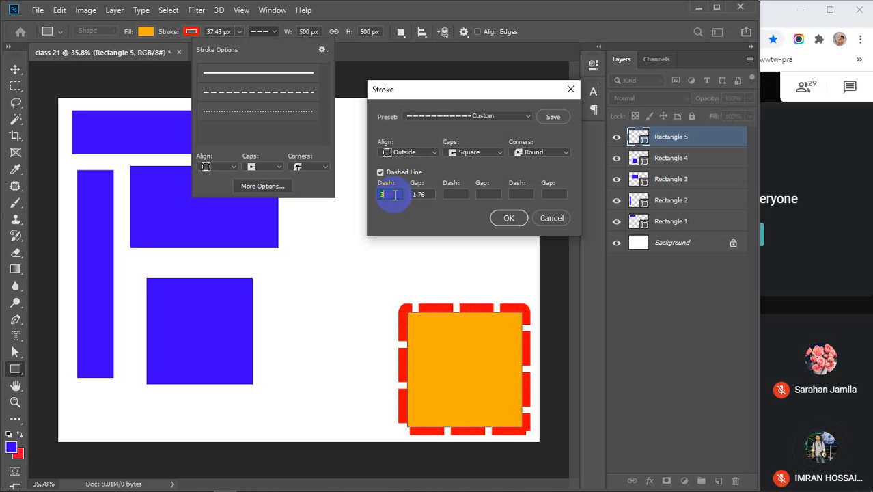
key(Down)
key(Down)
key(Down)
key(Down)
key(Down)
key(Down)
key(Down)
key(Down)
key(Down)
key(Down)
key(Down)
key(Down)
key(Down)
key(Down)
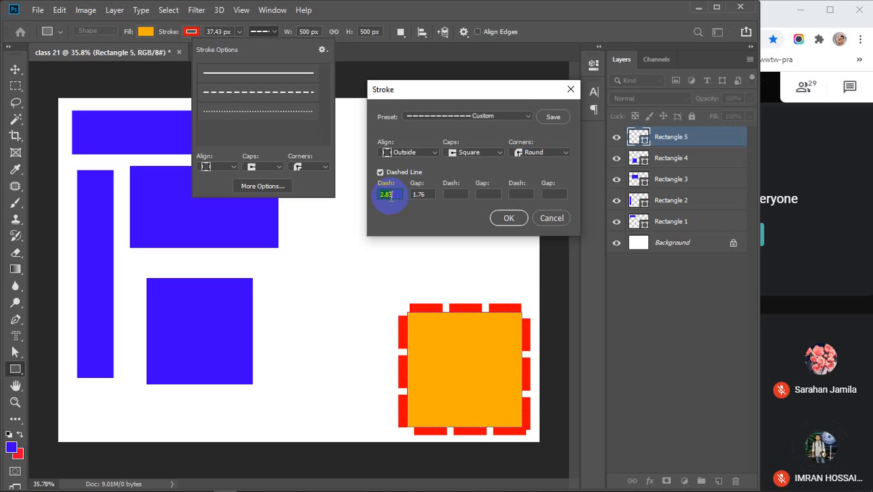
key(Down)
key(Down)
key(Down)
key(Down)
key(Down)
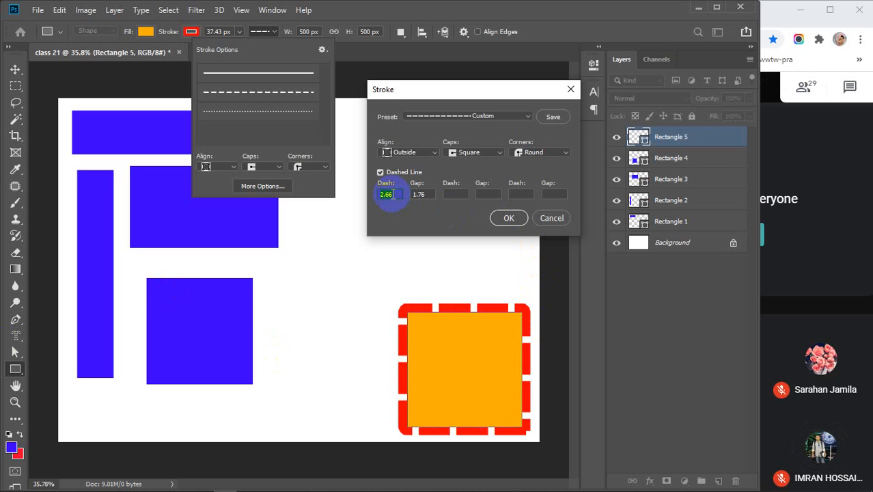
key(Down)
key(Down)
key(Down)
key(Down)
key(Down)
key(Down)
key(Down)
key(Down)
key(Down)
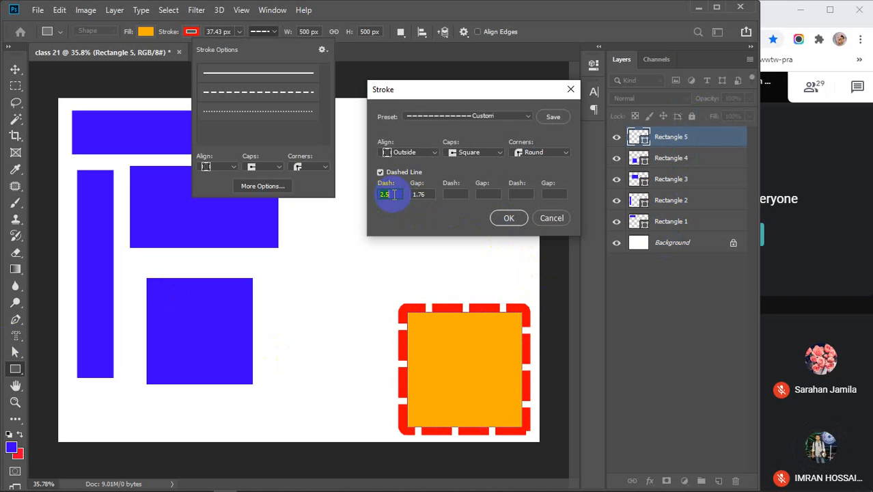
scroll(394, 195, down, 10)
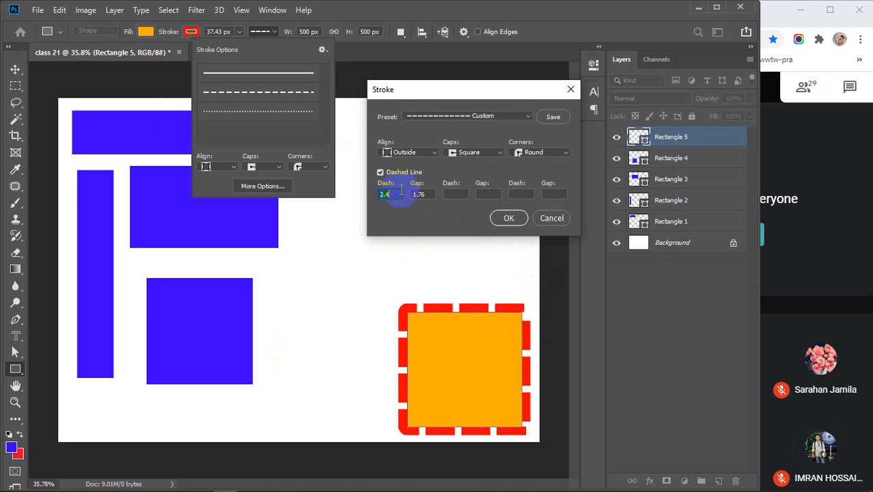
scroll(397, 191, down, 5)
scroll(397, 194, down, 4)
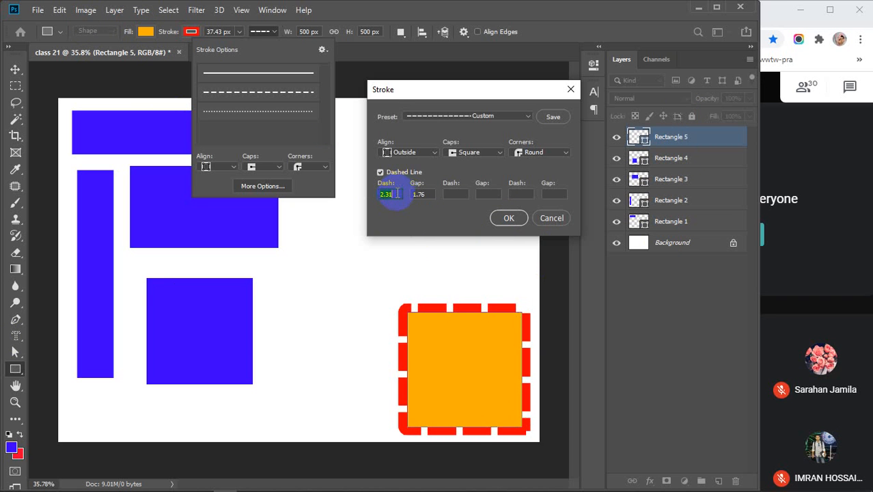
scroll(397, 194, down, 4)
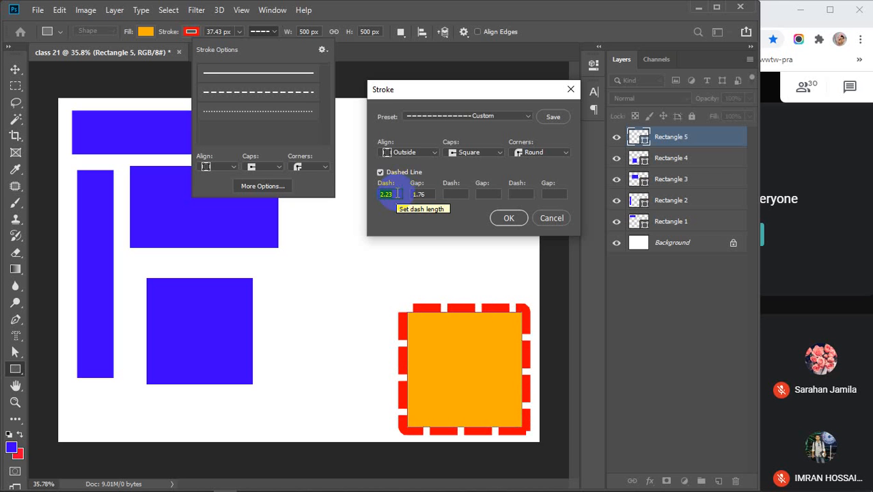
scroll(397, 194, down, 3)
scroll(397, 194, down, 7)
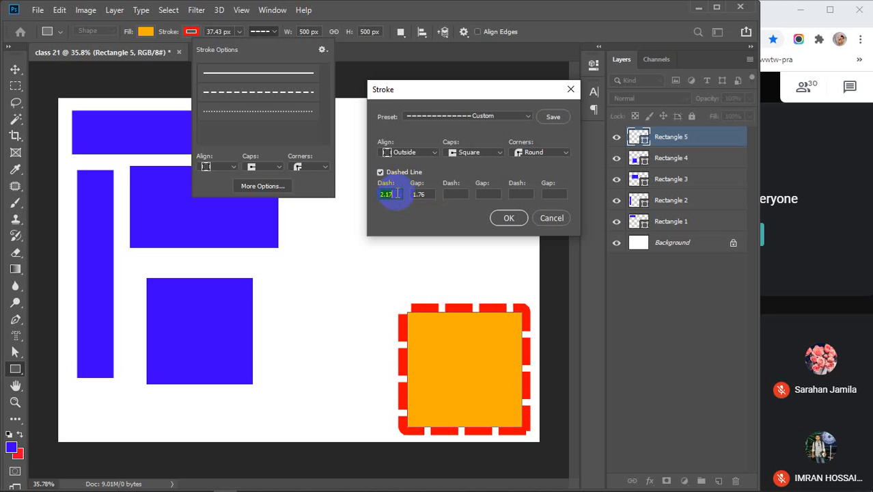
scroll(397, 194, down, 3)
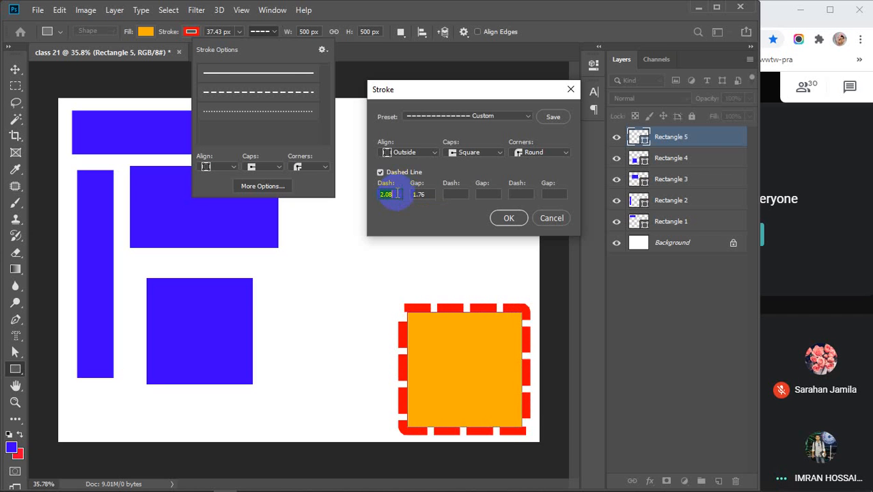
scroll(397, 193, down, 6)
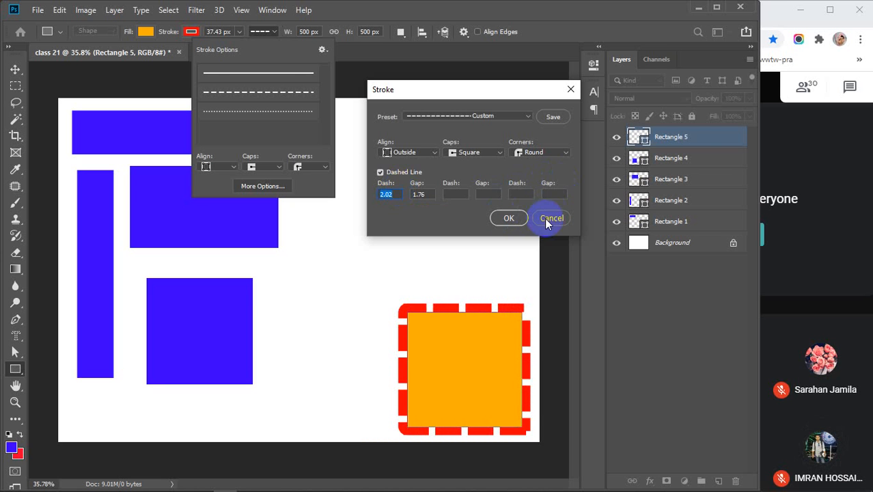
click(509, 218)
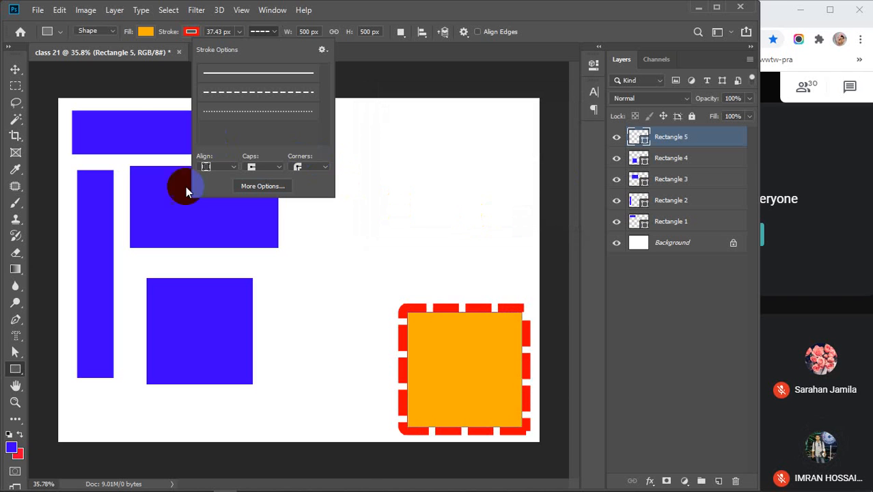
click(276, 32)
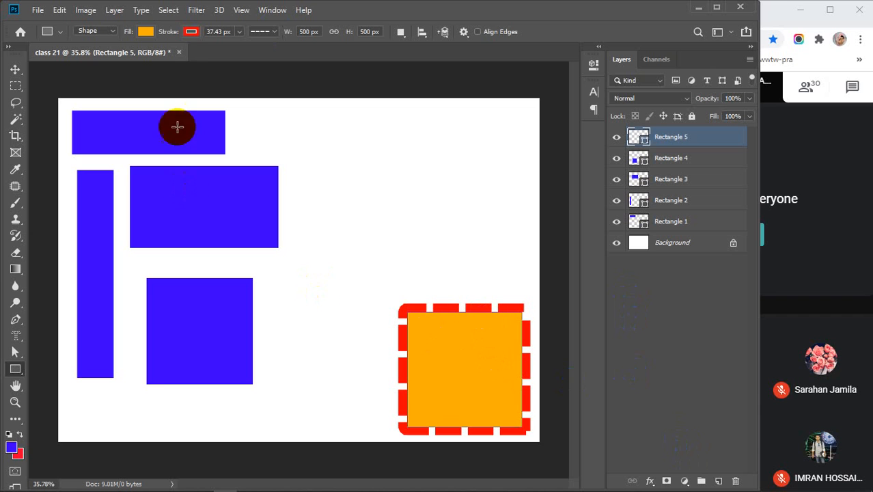
Step: Remove the stroke from the orange square on the Rectangle 5 layer
click(191, 31)
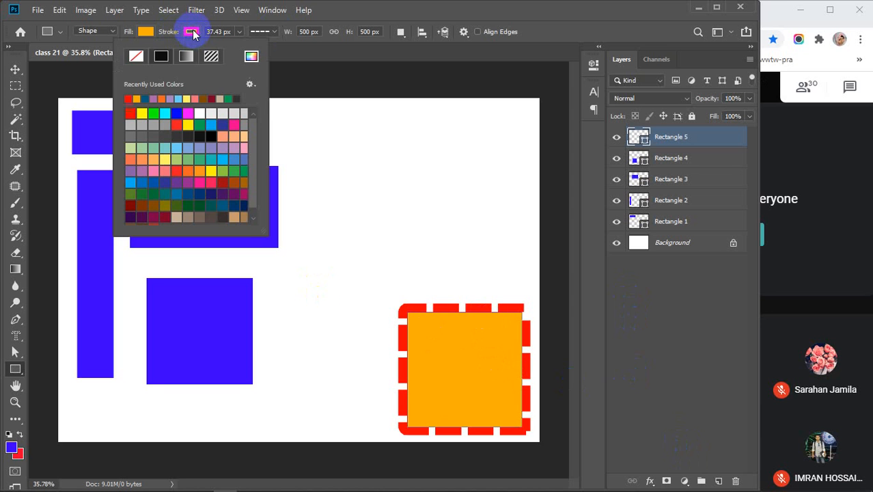
click(136, 57)
click(651, 137)
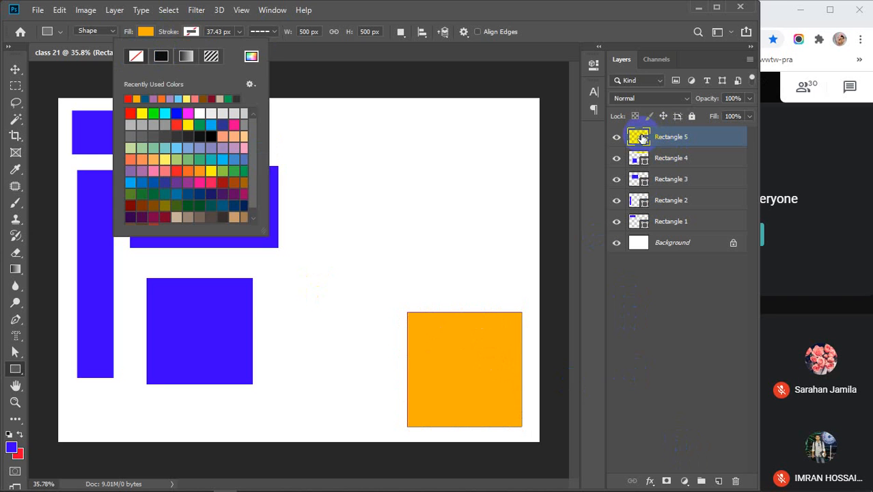
Step: Load the outline of the Rectangle 5 shape as a selection and deselect it again
click(639, 138)
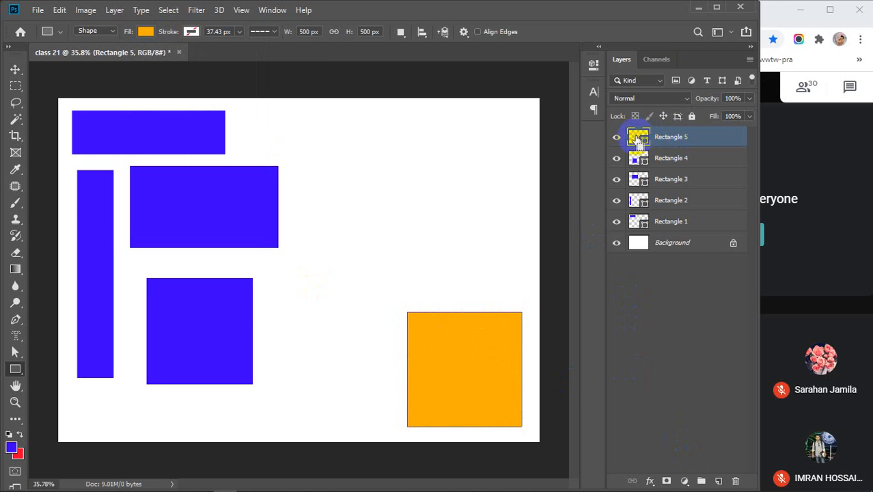
ctrl+click(639, 138)
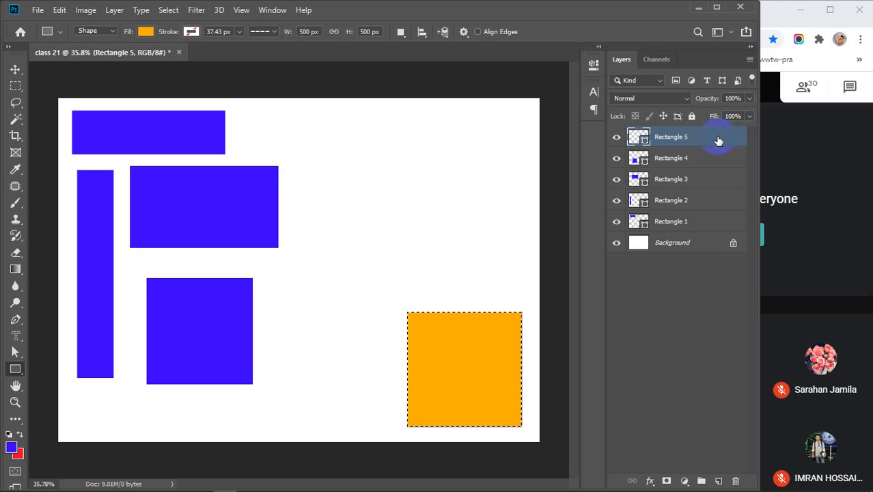
key(ctrl+d)
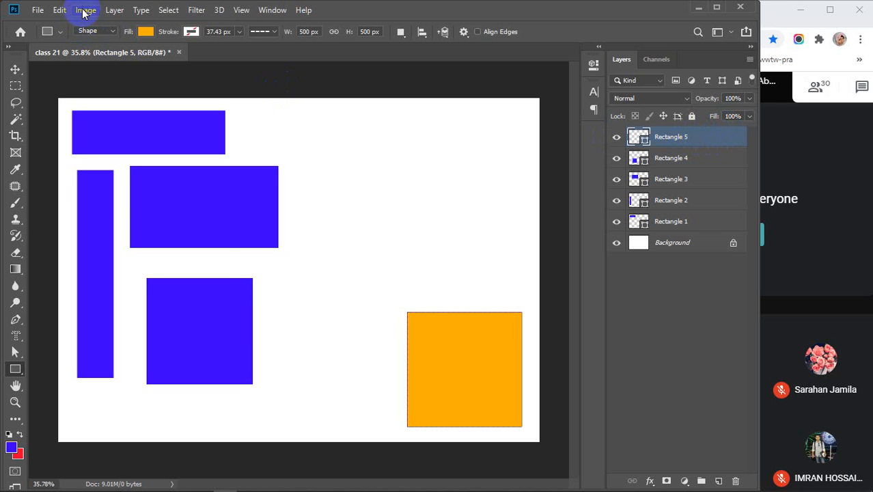
Step: Rasterize the Rectangle 5 shape layer
click(60, 10)
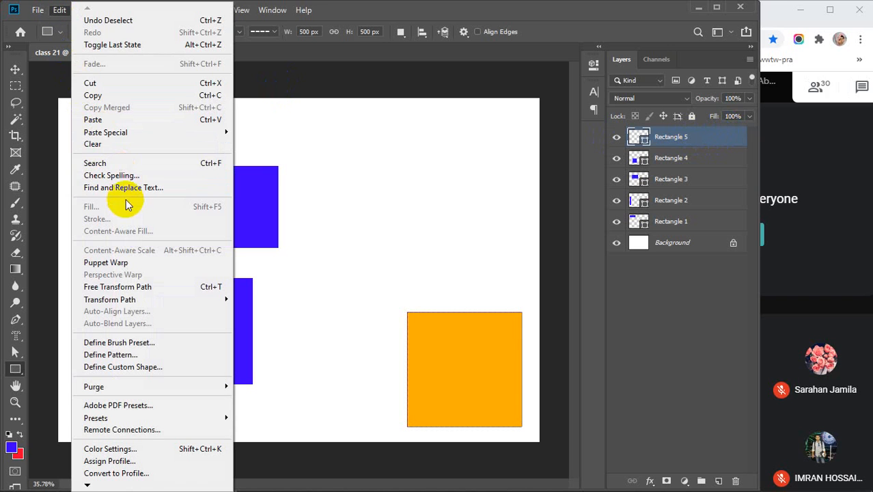
right_click(713, 136)
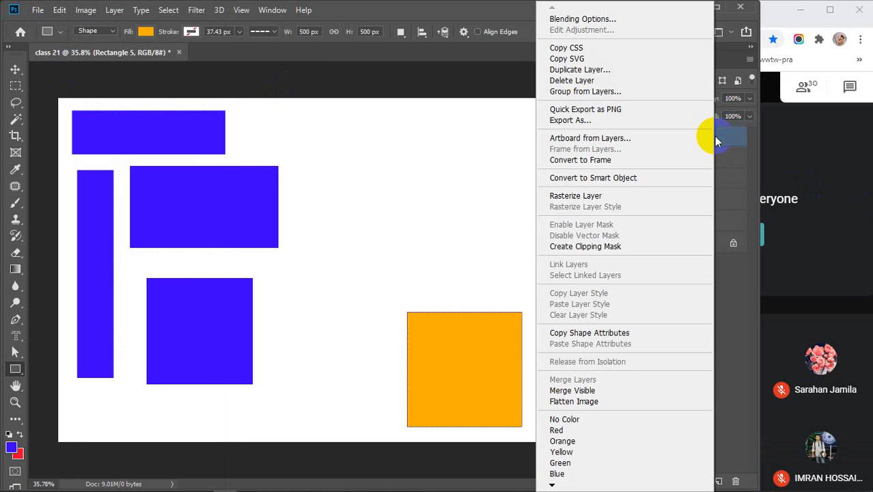
click(599, 195)
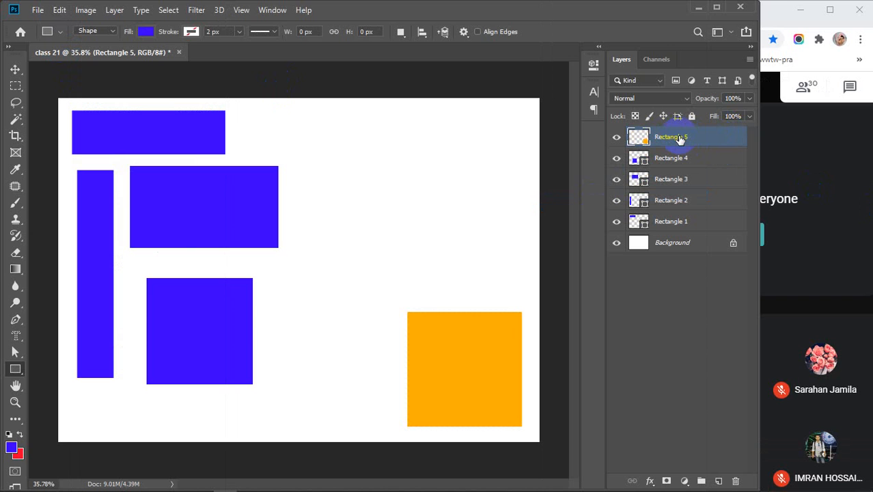
Step: Load the rasterized square as a selection and fill it with the red background color, followed by the blue foreground color
drag(680, 140, 642, 148)
ctrl+click(638, 140)
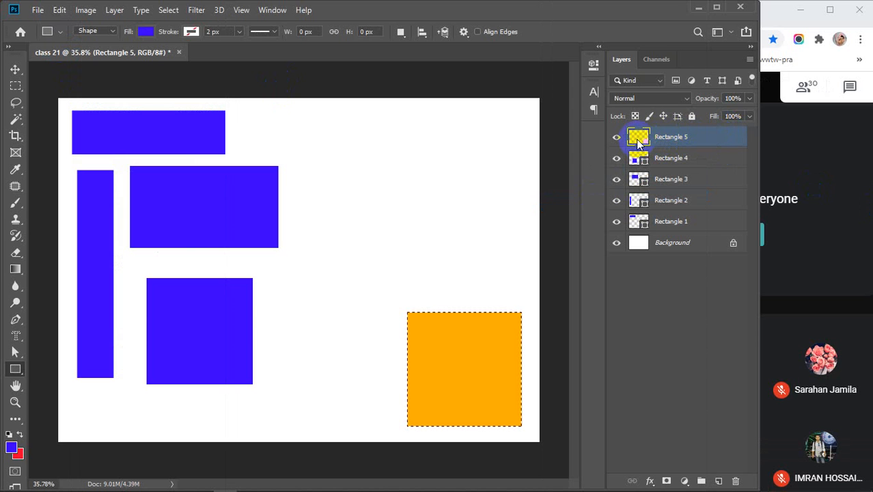
key(ctrl+BackSpace)
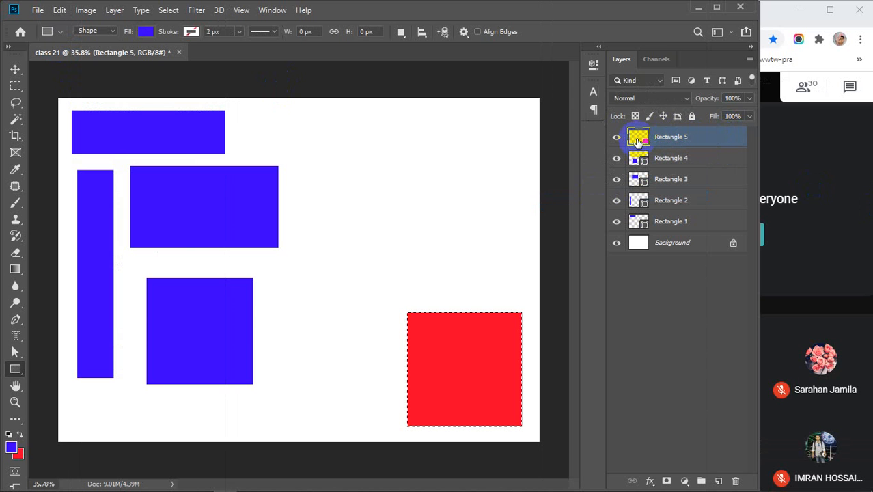
key(alt+BackSpace)
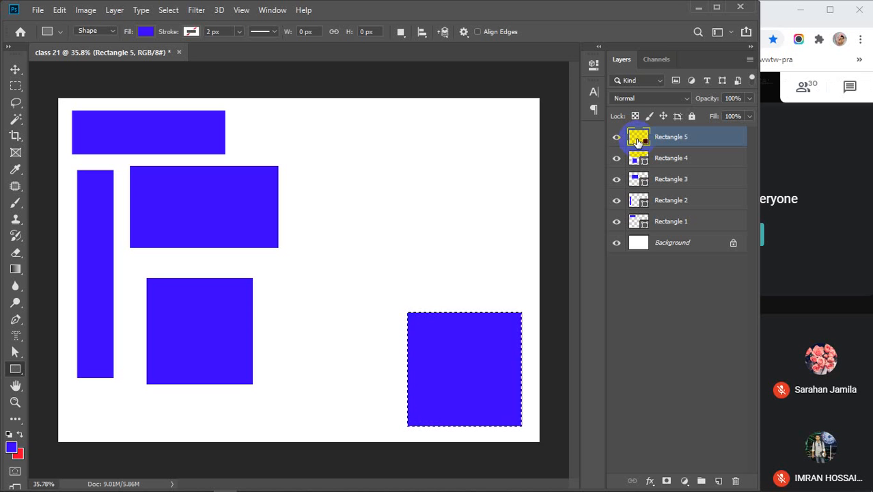
Step: Deselect the square and delete all five rectangle layers, leaving only the Background layer
right_click(706, 140)
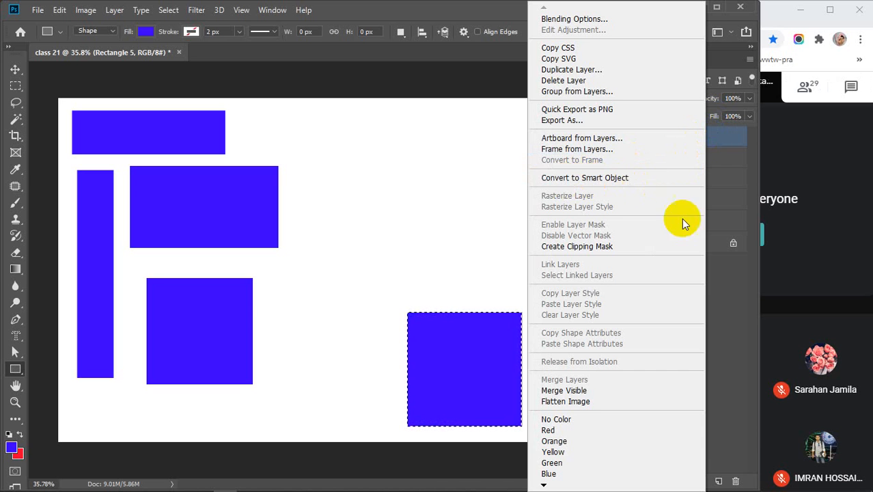
click(732, 175)
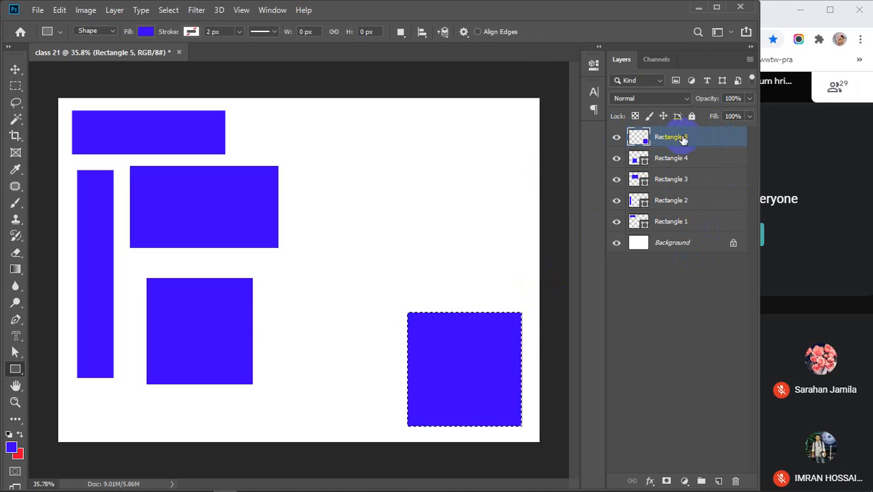
key(ctrl+d)
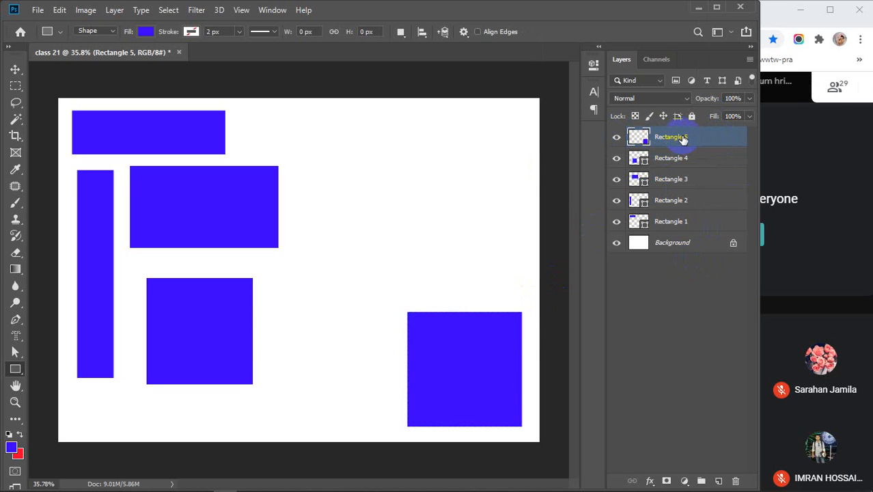
key(Delete)
key(Delete)
key(Delete)
key(Delete)
key(Delete)
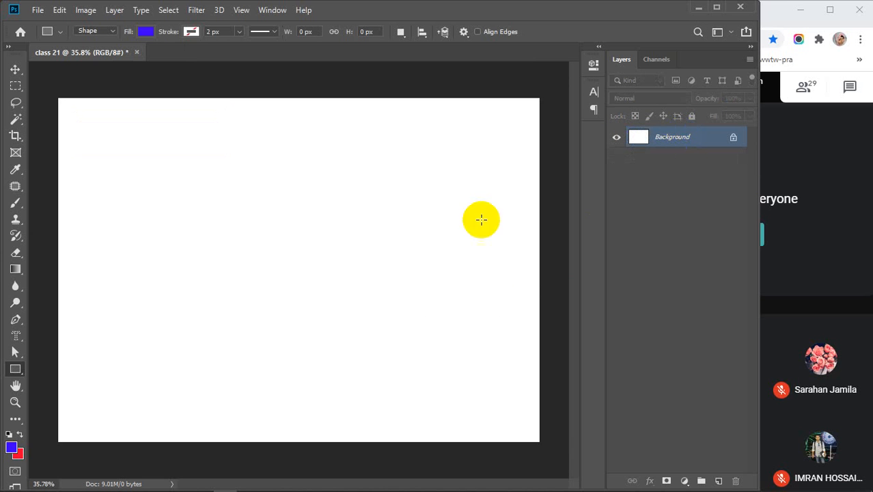
Step: Compare the Rectangle tool's shape-combining options with the selection modes of the Rectangular Marquee tool
right_click(10, 370)
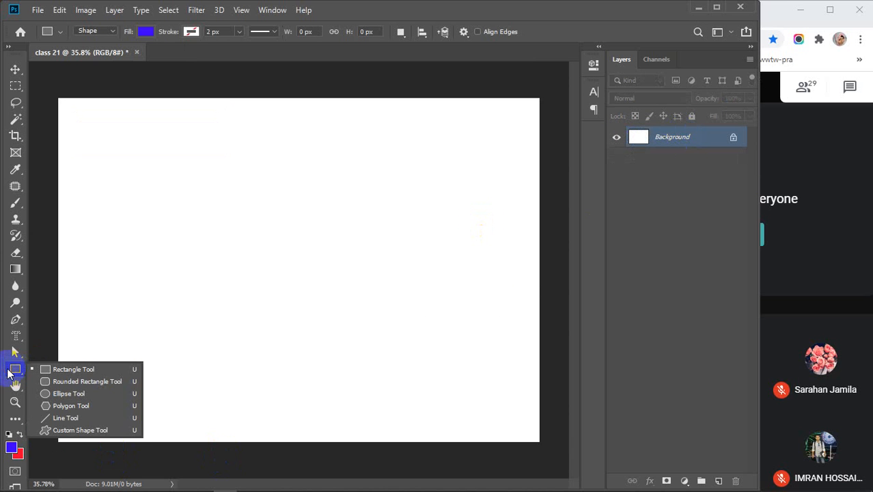
click(400, 32)
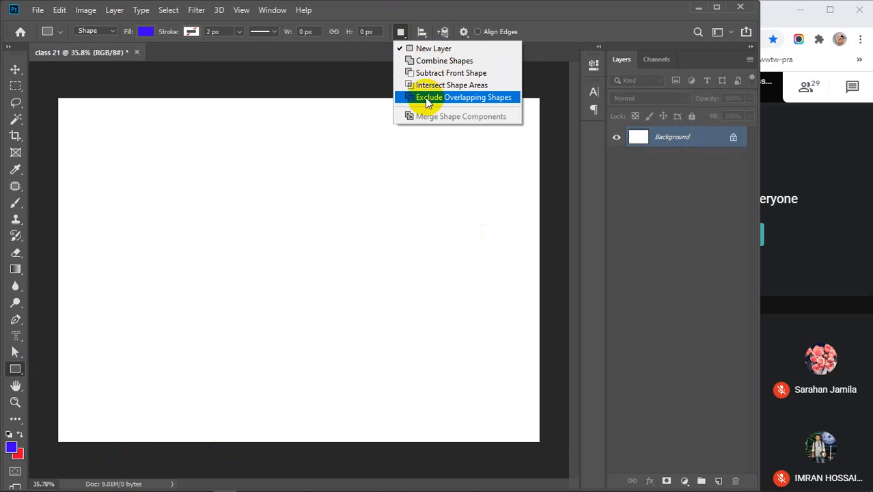
click(15, 86)
click(15, 86)
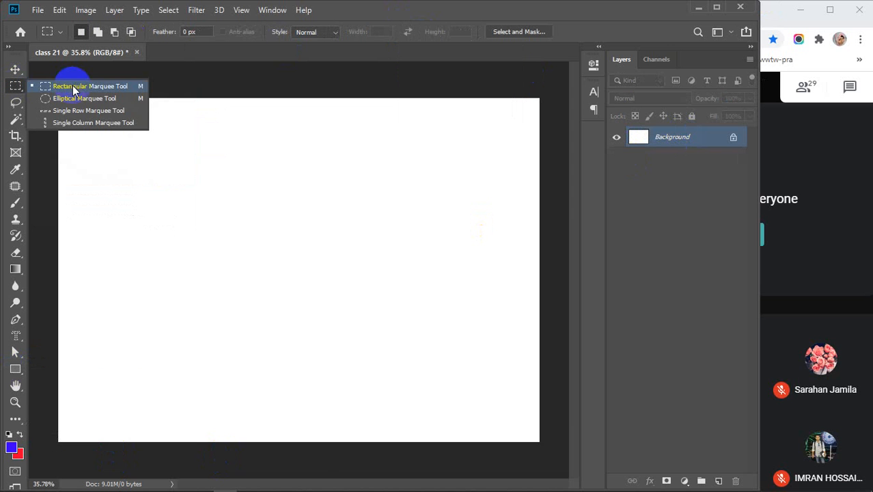
click(72, 85)
click(14, 86)
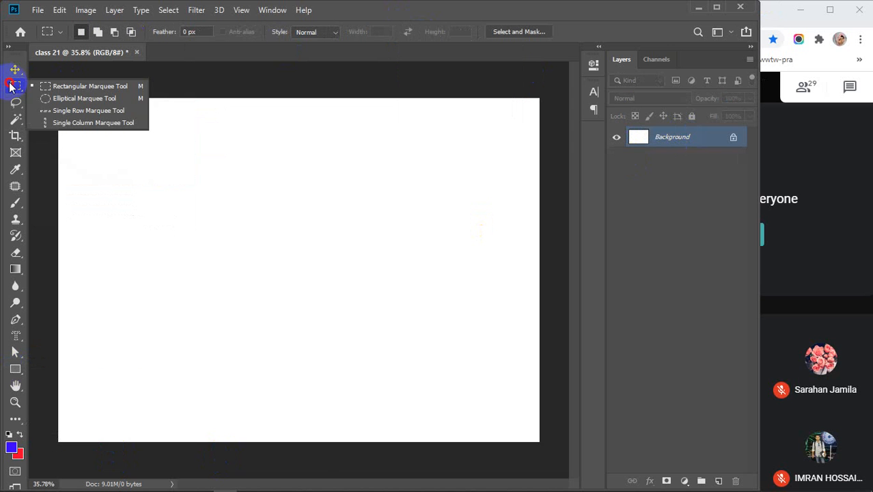
click(56, 85)
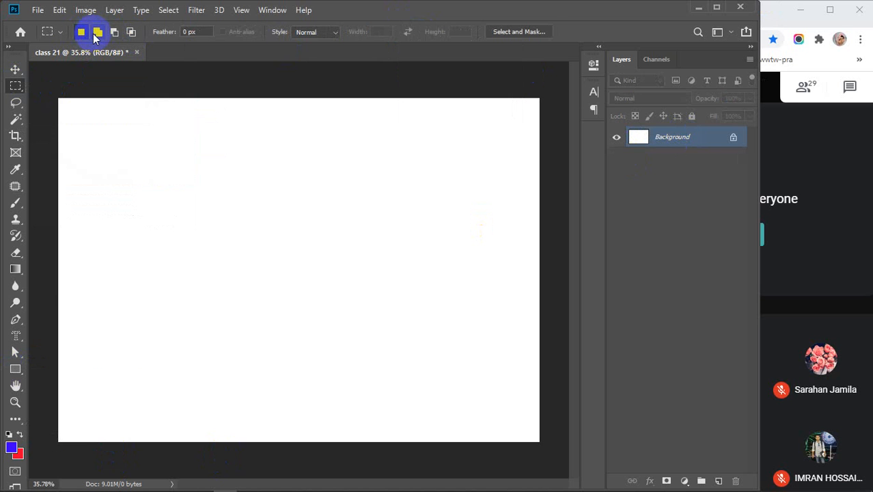
click(97, 34)
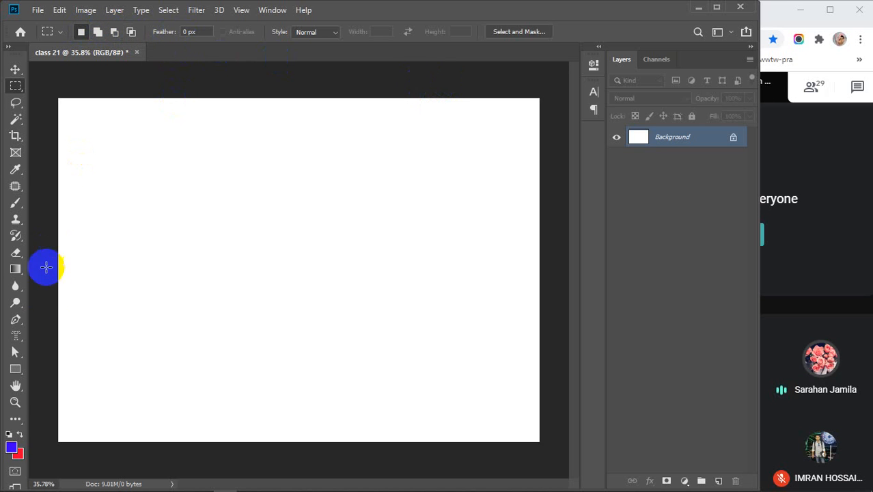
Step: Switch to the Rounded Rectangle Tool
click(15, 369)
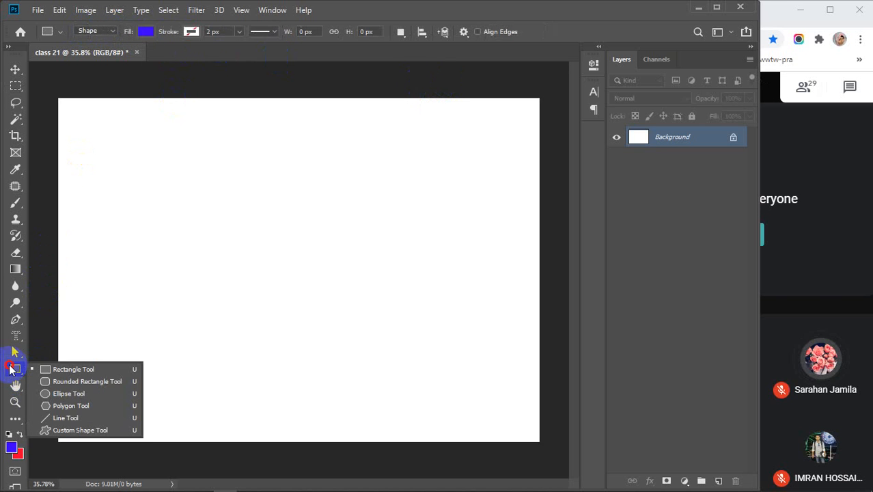
click(66, 383)
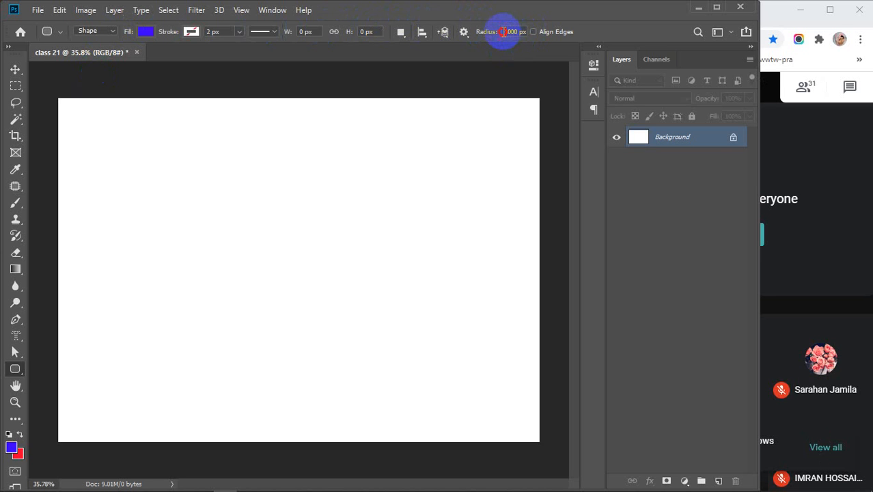
Step: Set the corner radius to 10 px and draw a rounded rectangle about 758 × 330 px in the canvas's upper-left corner
drag(503, 31, 530, 31)
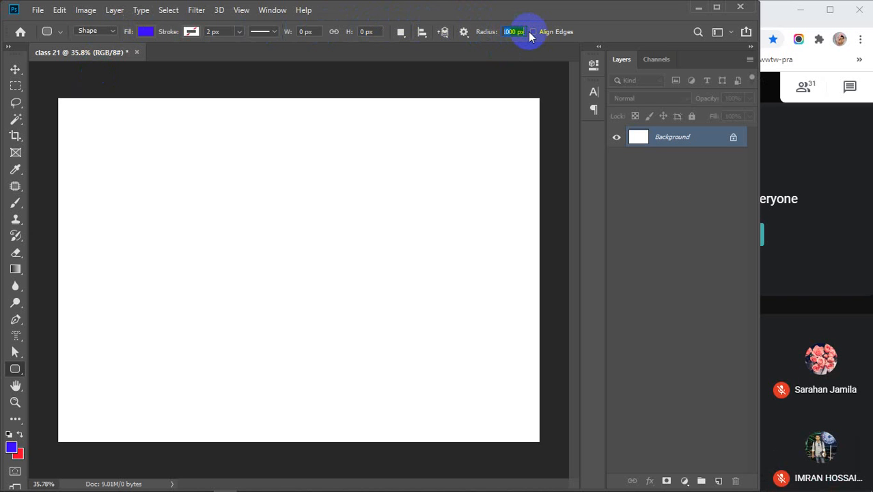
text(10)
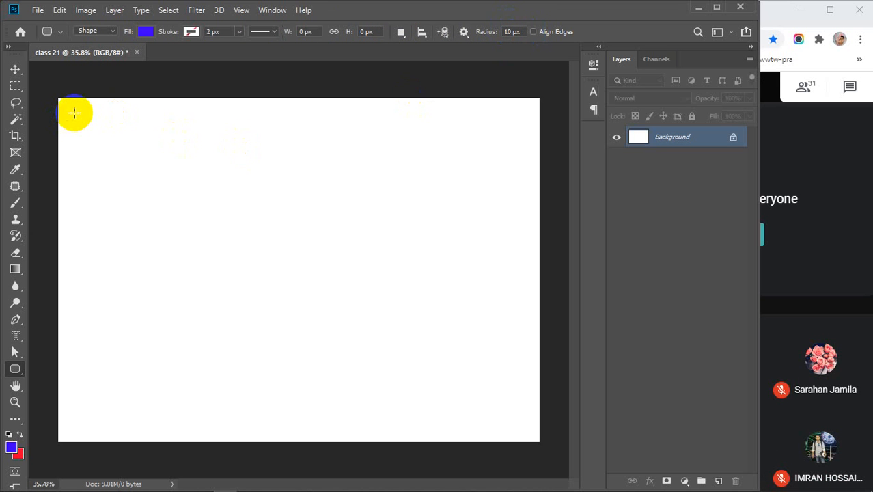
drag(74, 113, 248, 188)
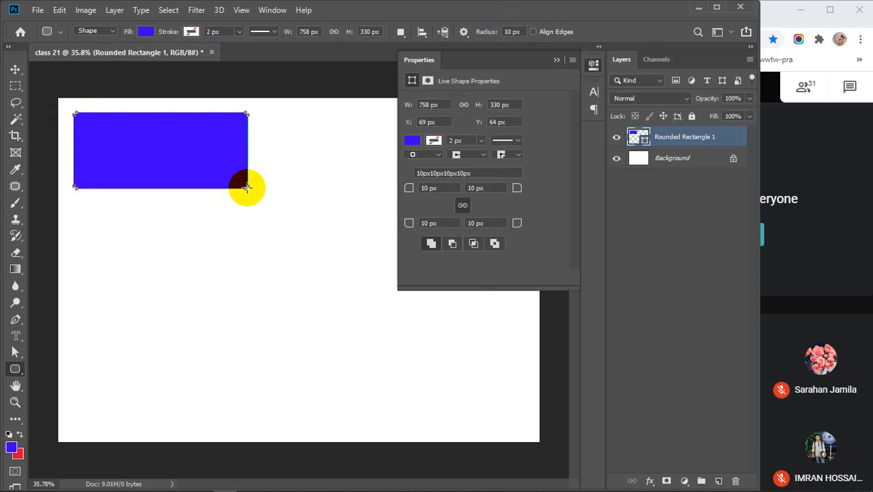
click(557, 60)
Step: Draw two rounded rectangles below the first: about 760 × 306 px with 30 px radius and about 780 × 327 px with 50 px radius
click(509, 32)
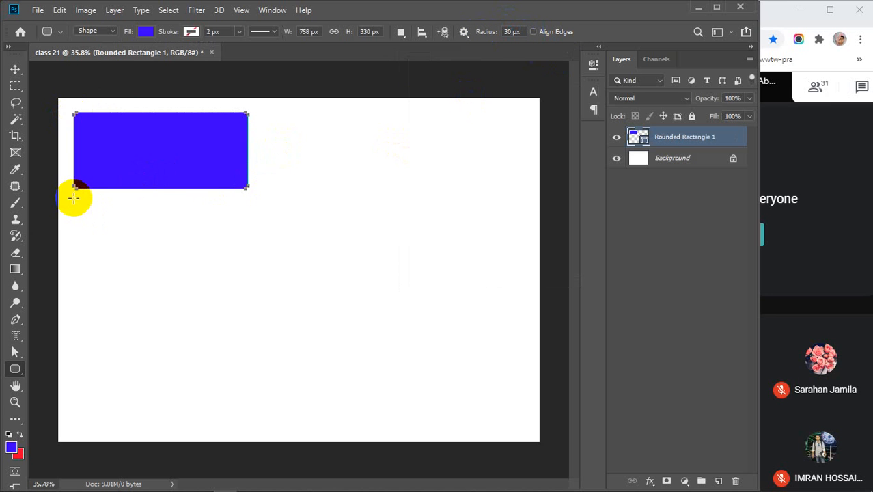
drag(74, 198, 247, 267)
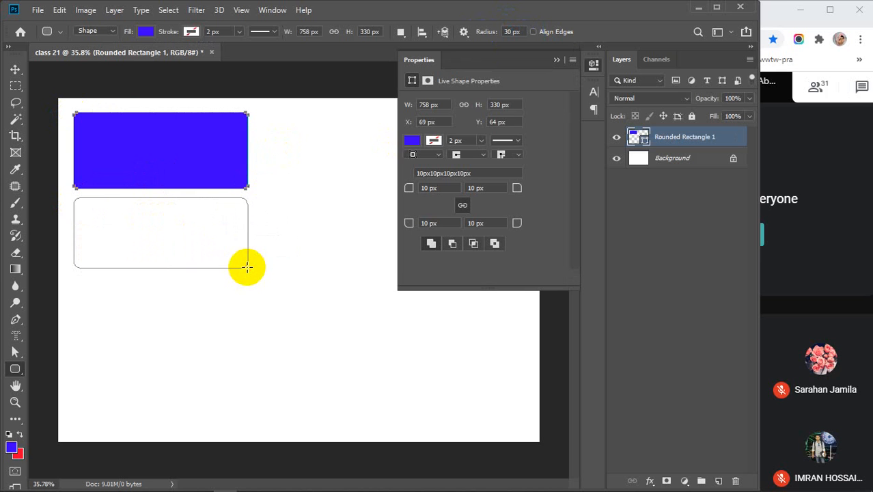
click(557, 63)
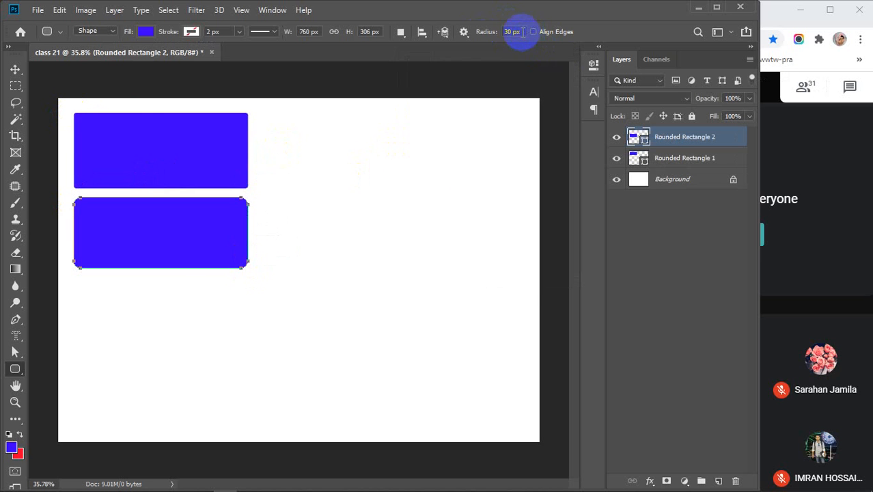
click(512, 31)
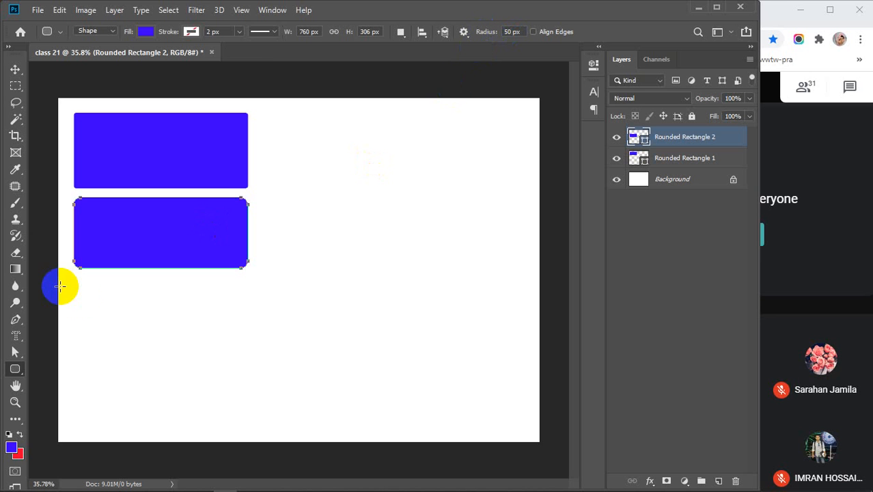
drag(72, 288, 250, 361)
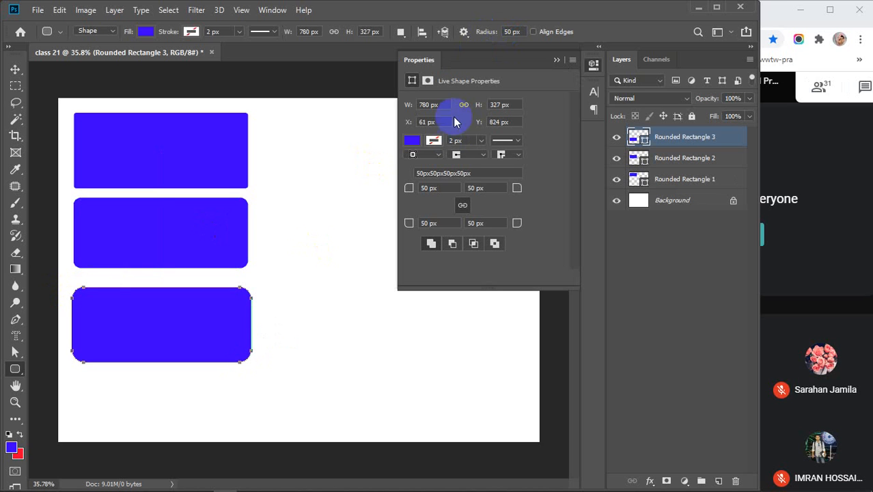
Step: Set the corner radius to 100 px and draw a rounded rectangle about 844 × 314 px in the canvas's upper-right area
click(510, 31)
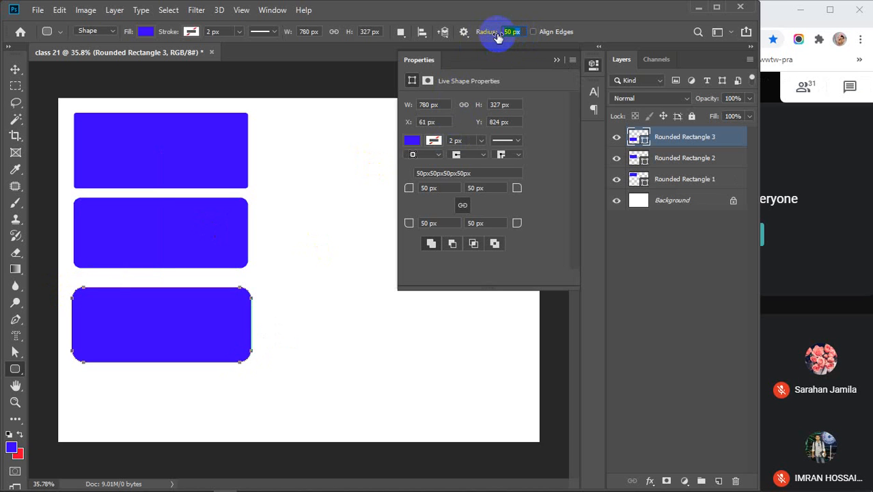
text(100)
click(343, 91)
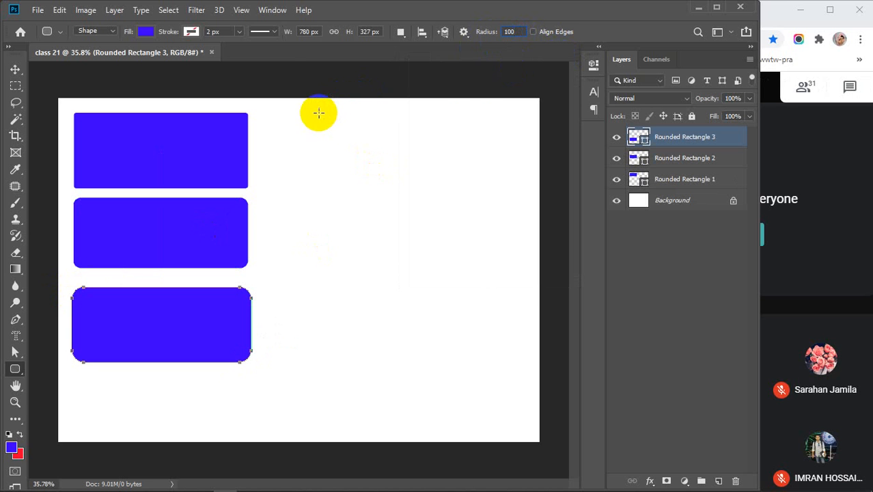
drag(318, 112, 510, 183)
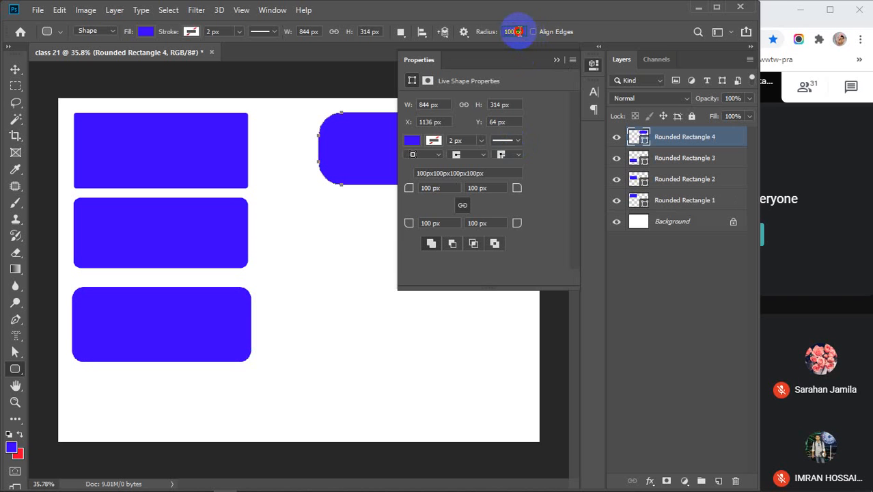
Step: Set the corner radius to 500 px and draw a rounded rectangle about 881 × 302 px below the 100 px radius one
click(487, 33)
text(50)
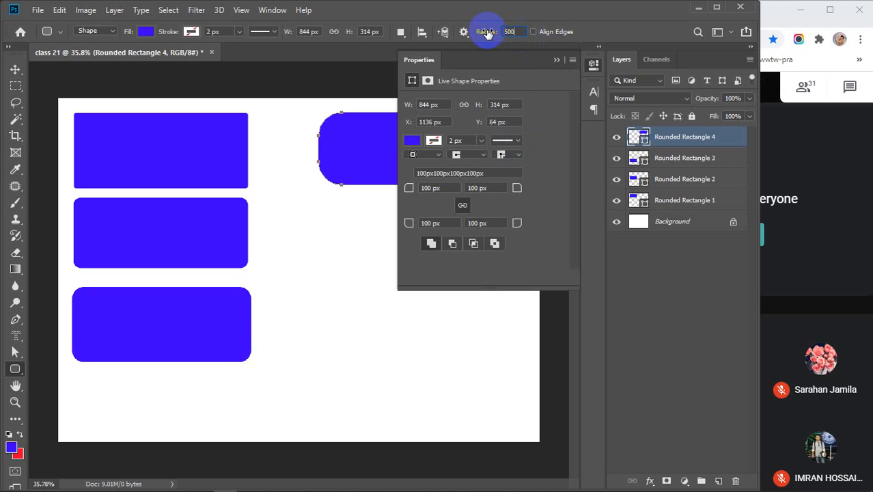
click(556, 61)
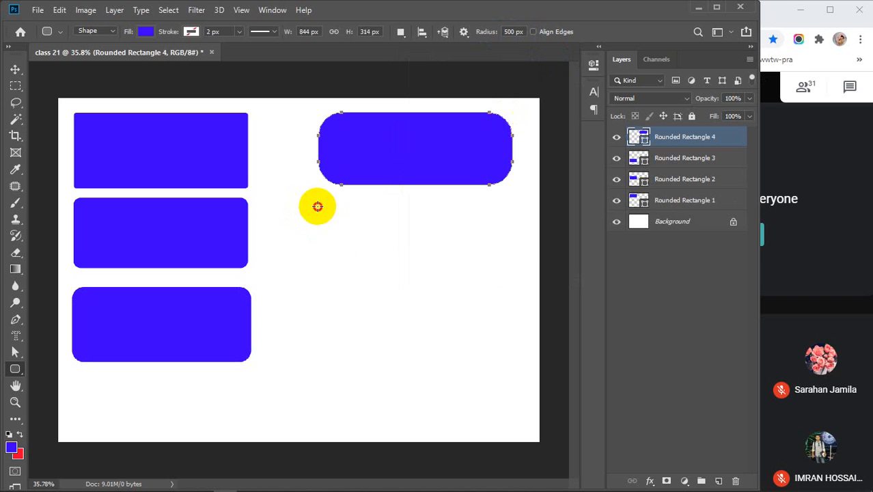
drag(317, 206, 517, 275)
Step: Set the corner radius to 1000 px and draw a rounded rectangle about 897 × 297 px as the third shape in the right column
click(513, 31)
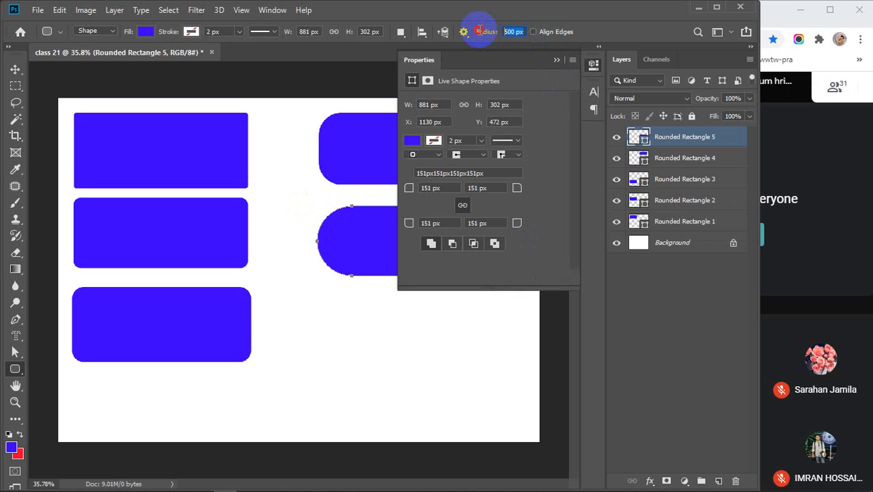
text(100)
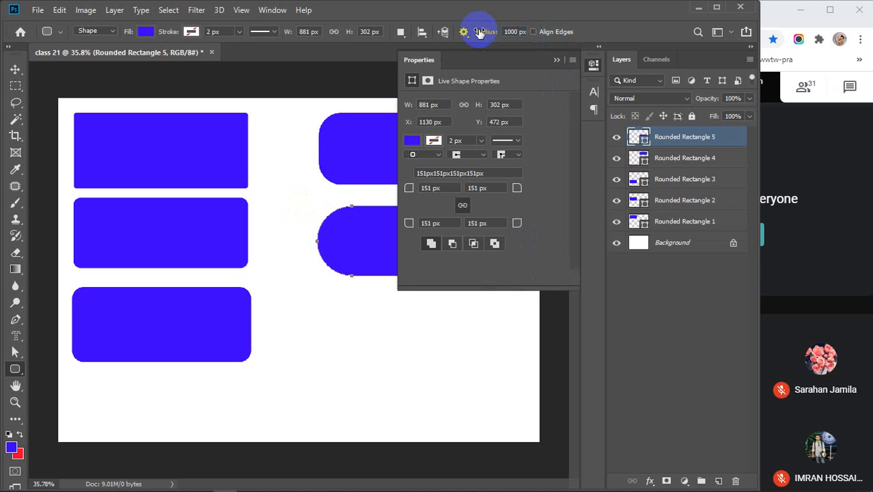
click(556, 62)
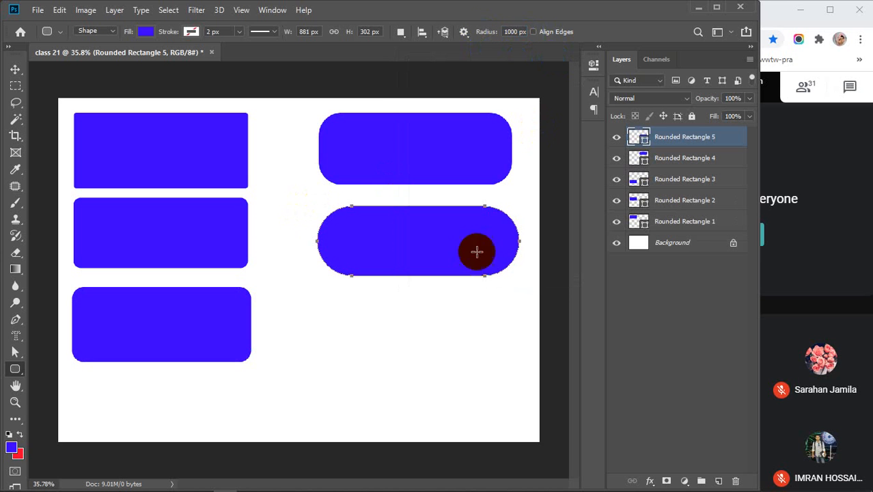
drag(312, 296, 517, 365)
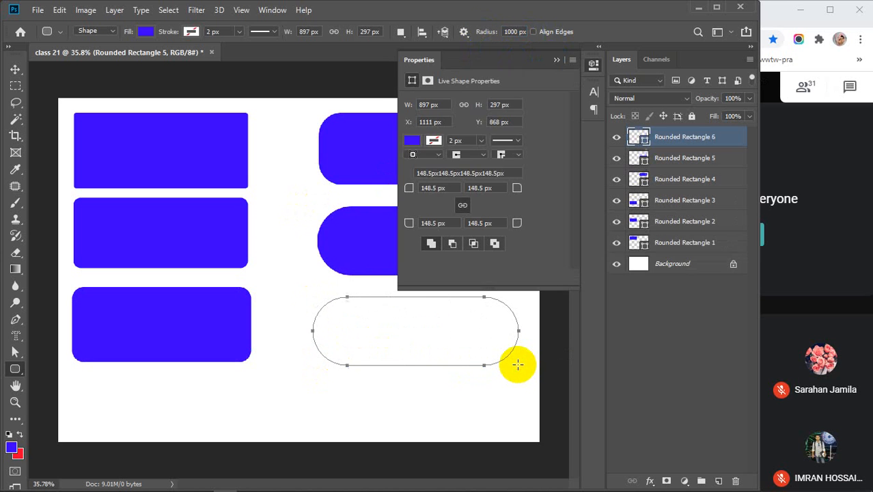
Step: Compare the corner rounding of the rounded rectangles up close
key(v)
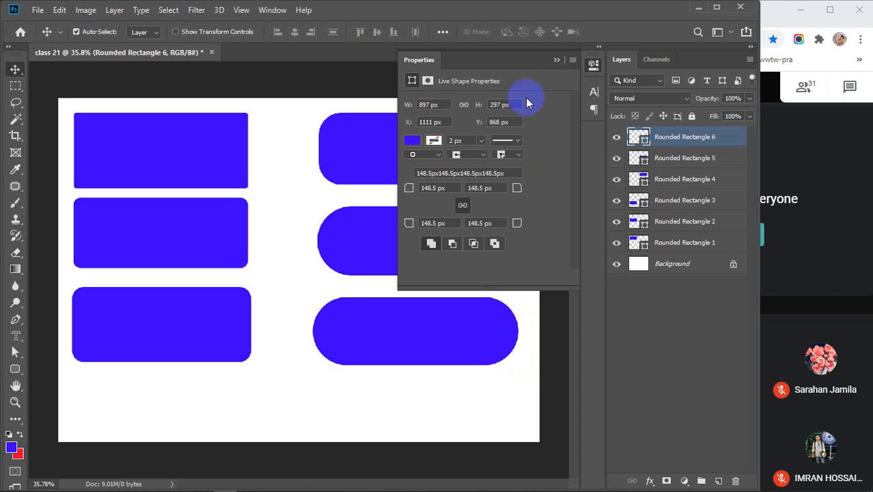
click(553, 60)
scroll(171, 186, up, 2)
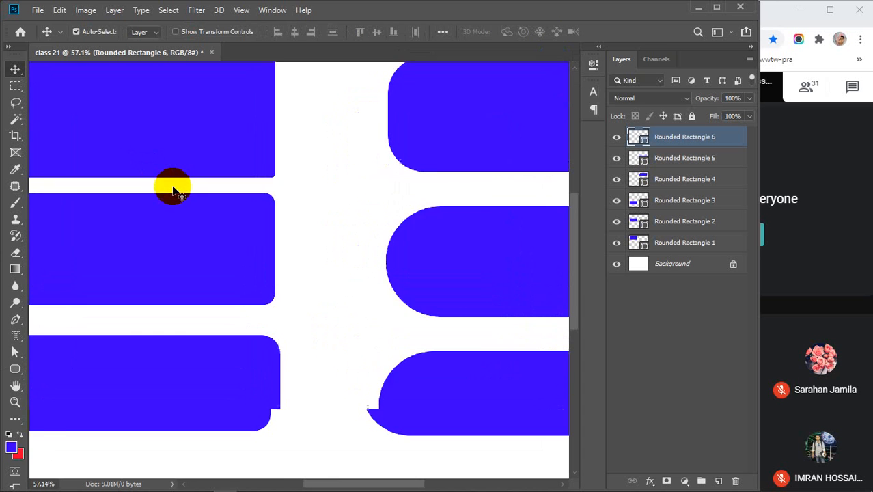
scroll(297, 226, up, 1)
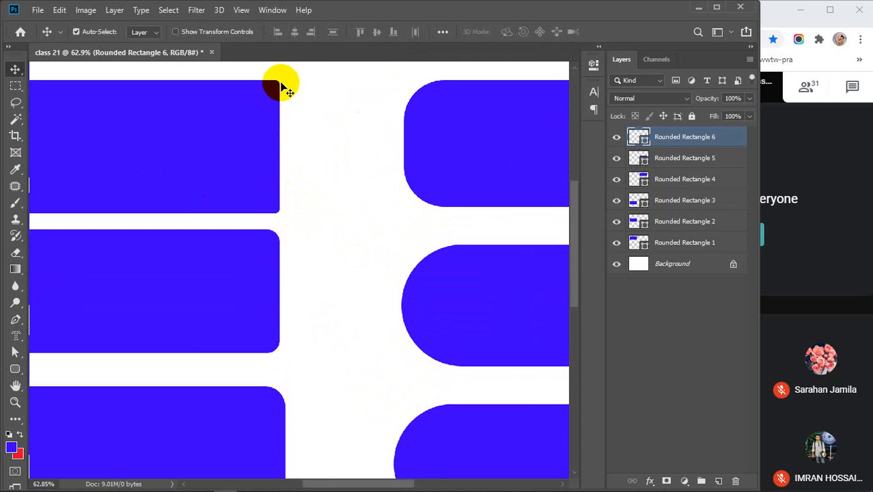
scroll(276, 204, up, 4)
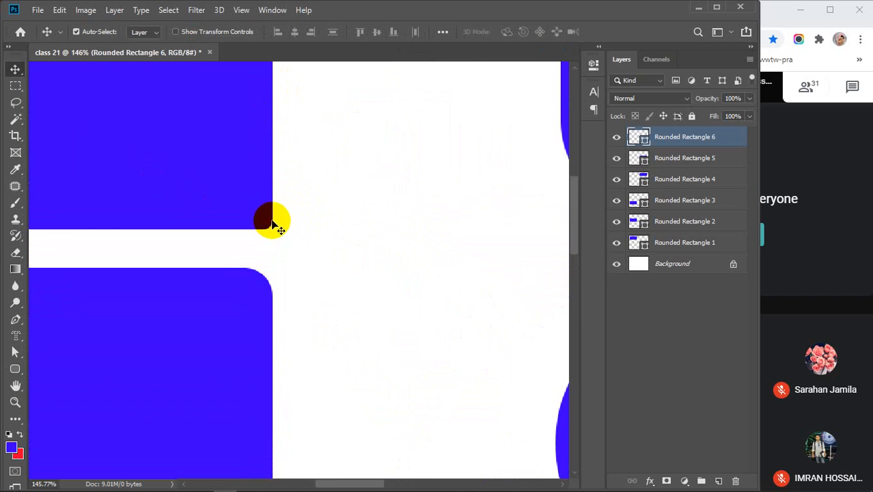
scroll(274, 230, down, 1)
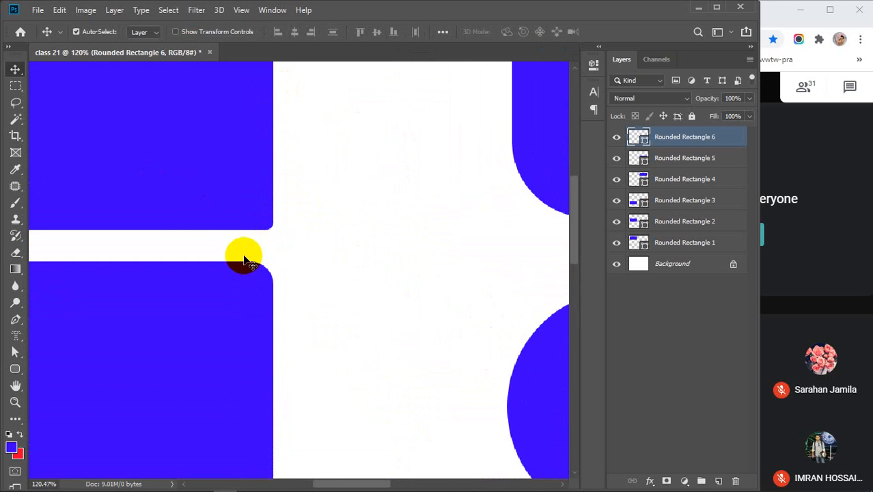
scroll(292, 271, down, 3)
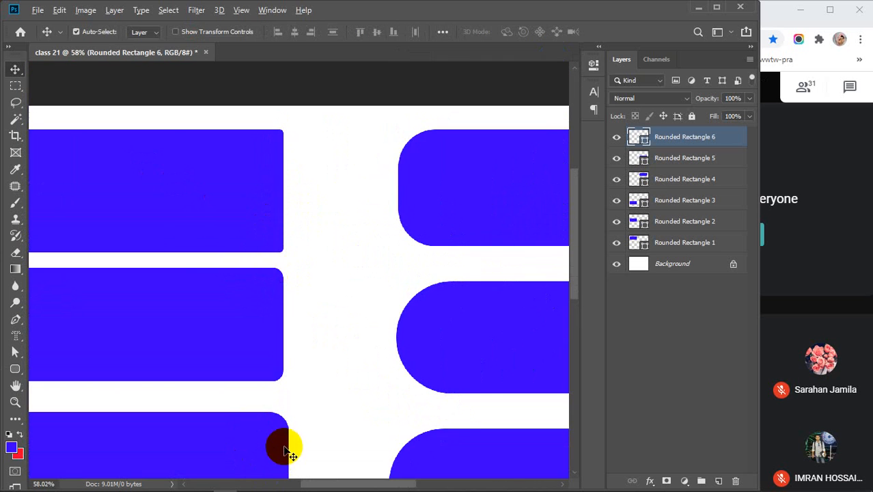
scroll(286, 451, up, 3)
scroll(295, 411, down, 2)
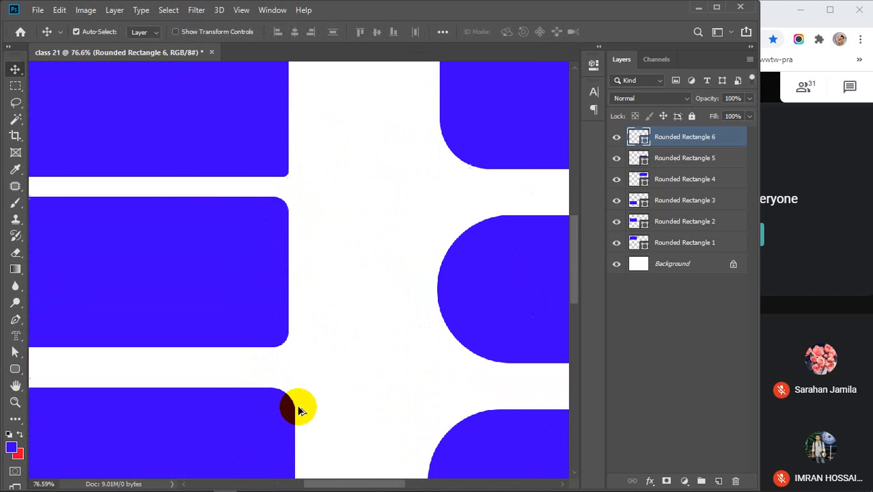
scroll(299, 410, down, 3)
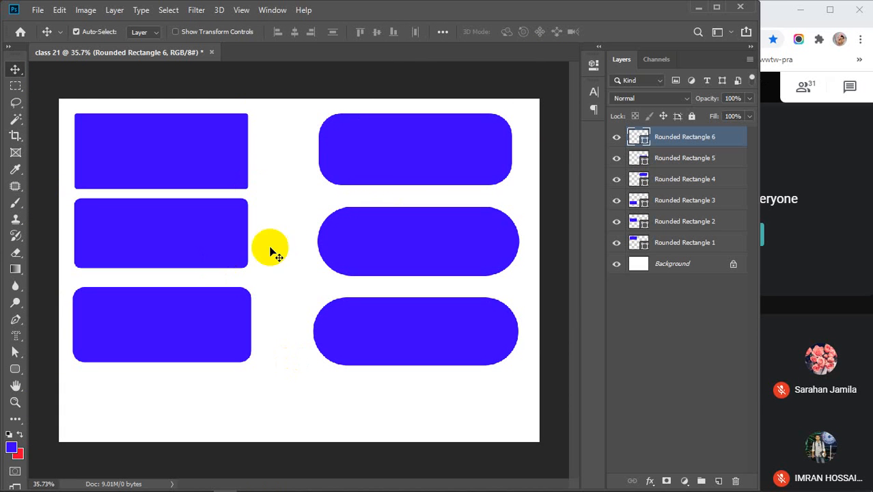
Step: Create a rounded rectangle by exact dimensions, 897 px wide and 297 px high, near the canvas's lower edge
click(14, 371)
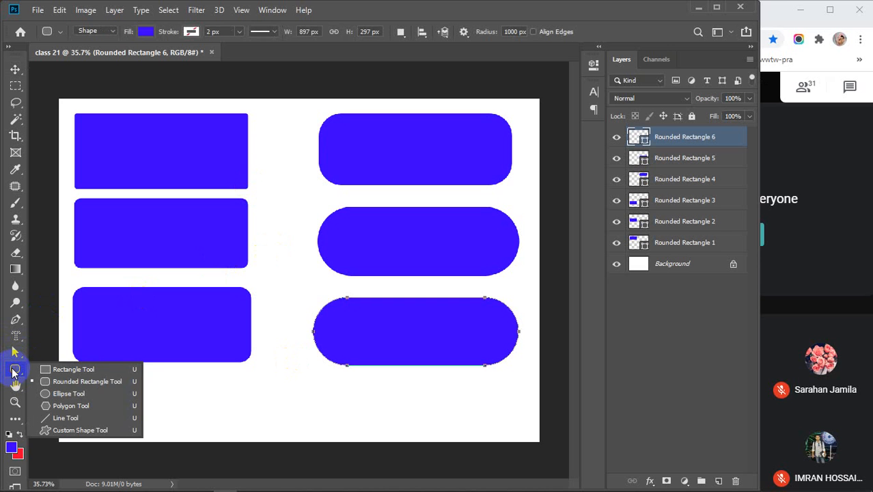
click(87, 381)
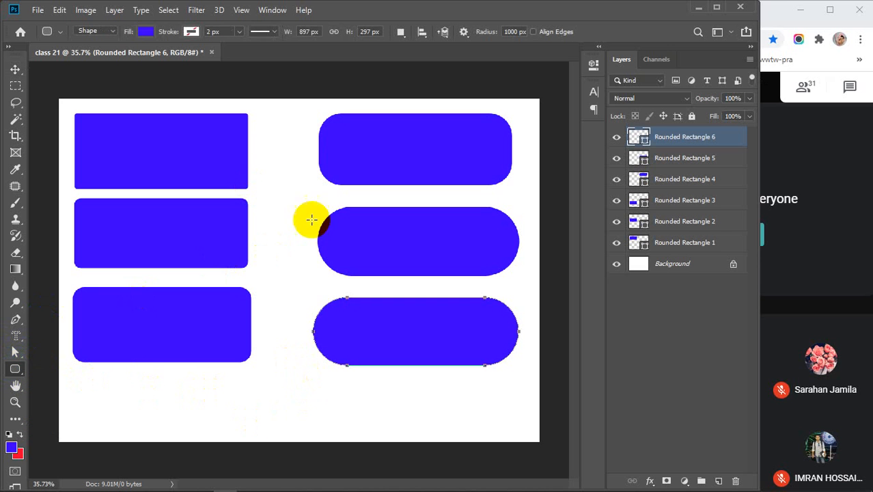
click(268, 384)
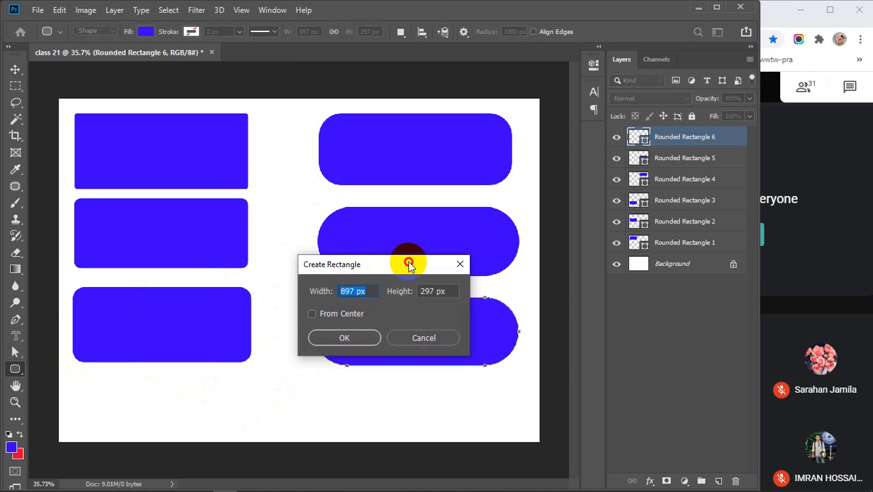
drag(409, 265, 341, 308)
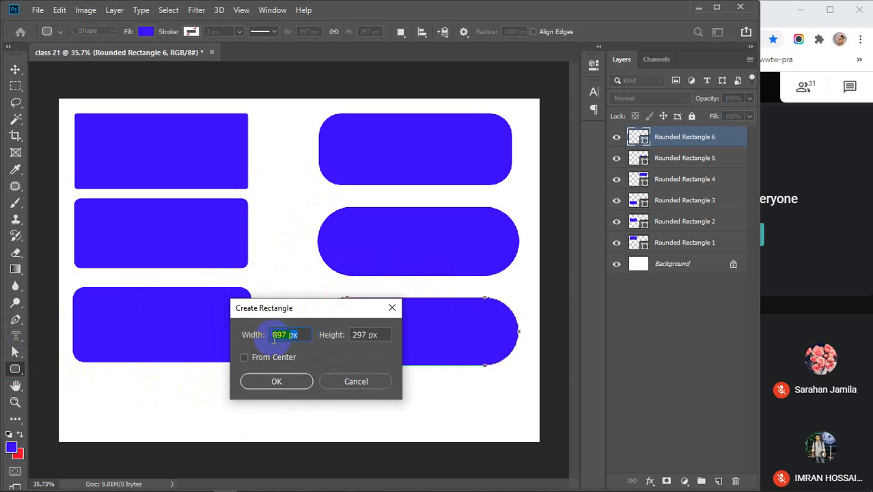
click(283, 380)
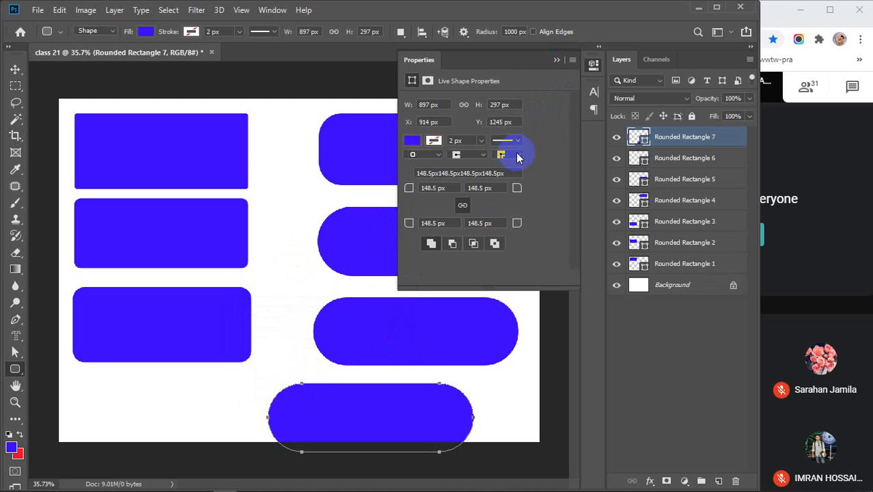
click(479, 192)
click(553, 60)
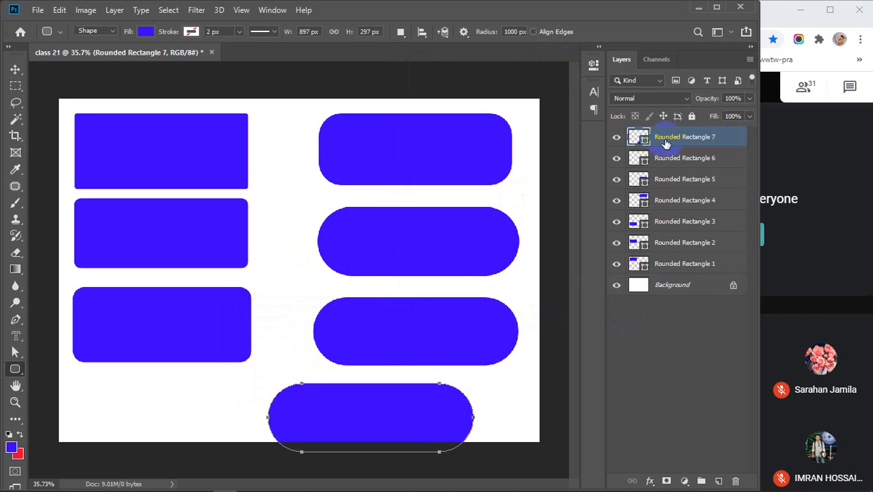
Step: Delete all seven rounded rectangle layers, leaving only the Background layer
key(Delete)
key(Delete)
key(Delete)
key(Delete)
key(Delete)
key(Delete)
key(Delete)
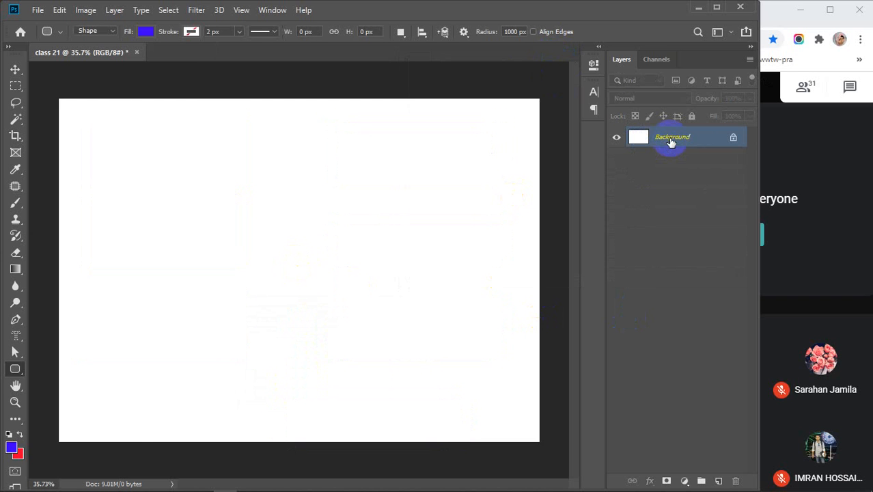
Step: Switch to the Ellipse Tool and draw a tall, narrow ellipse about 275 × 899 px near the canvas's left edge
right_click(15, 369)
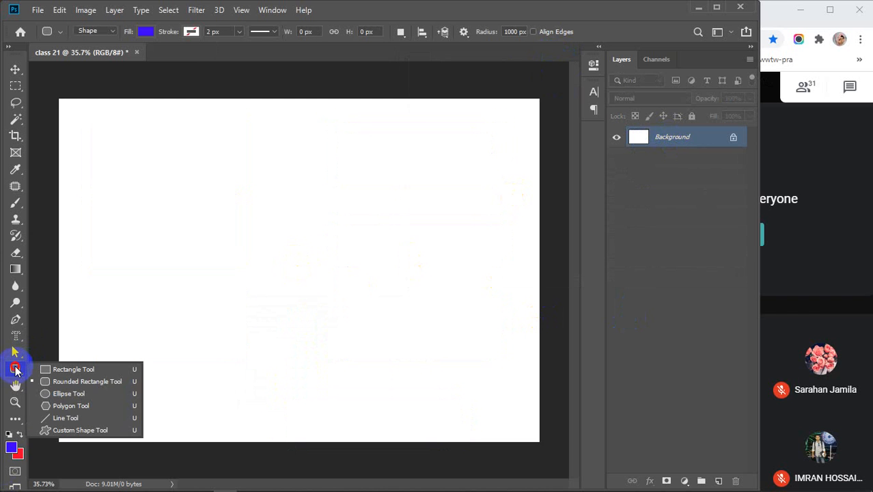
click(80, 394)
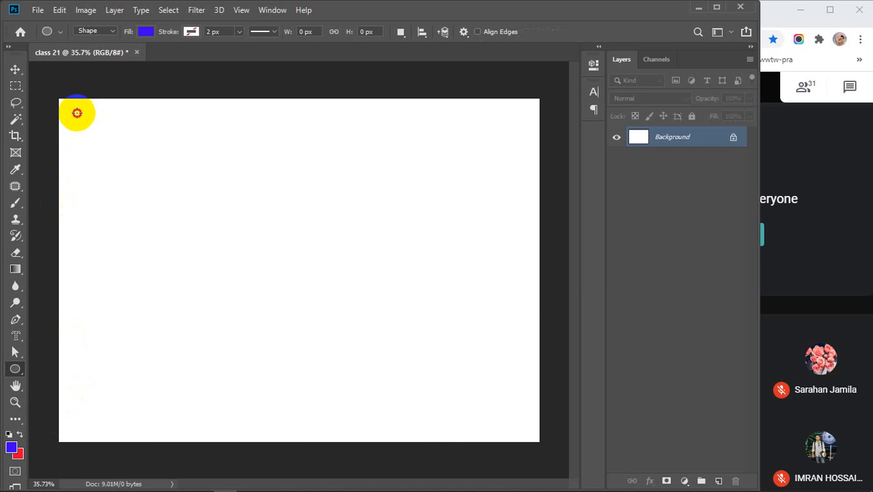
drag(75, 112, 139, 316)
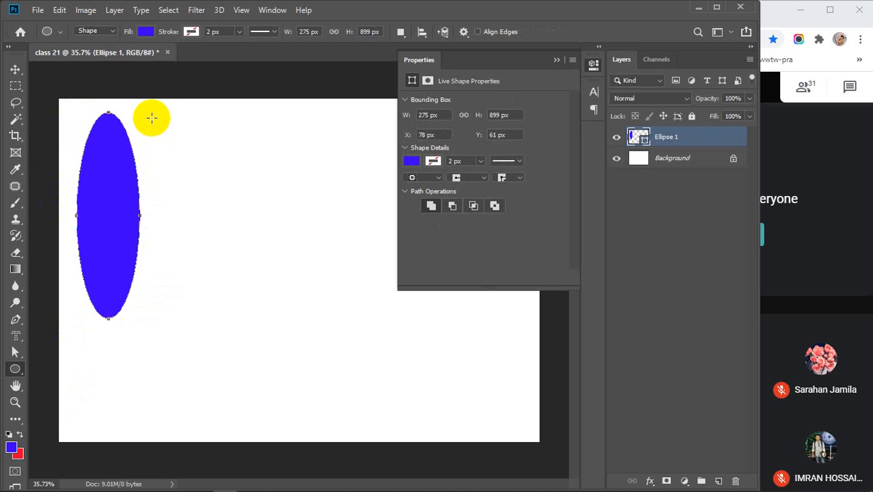
Step: Draw a wide ellipse about 971 × 281 px near the canvas's upper edge and a circle about 786 px in diameter below it
drag(150, 116, 373, 181)
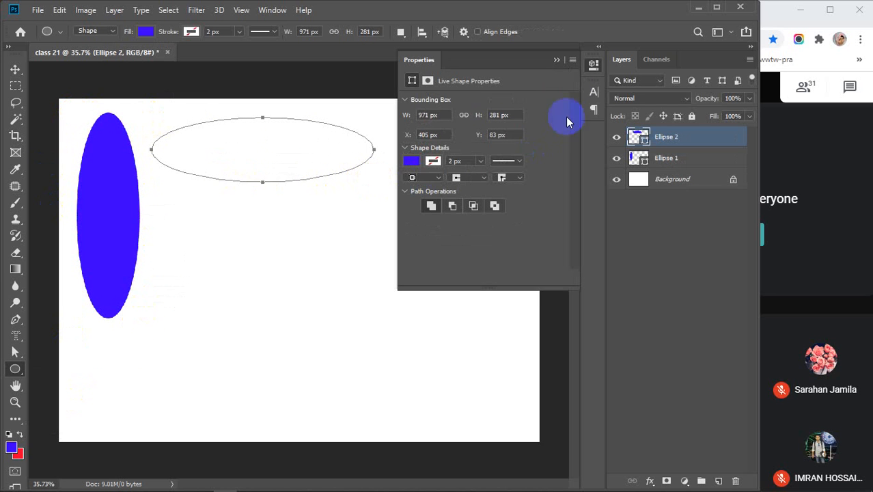
click(556, 60)
drag(191, 228, 487, 406)
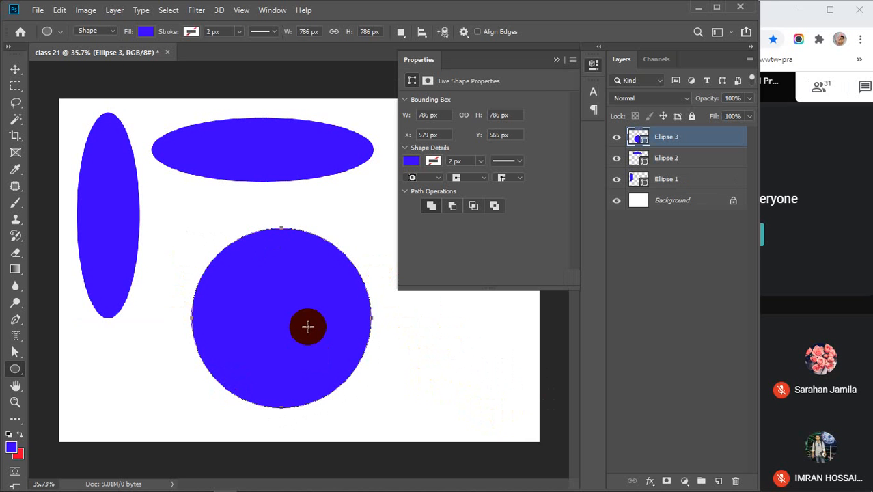
click(557, 61)
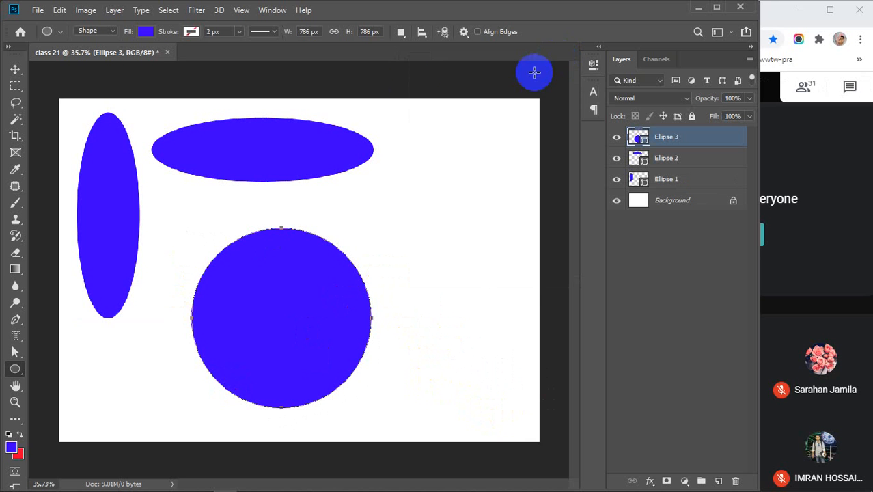
Step: Delete all three ellipse layers, leaving only the Background layer
key(Delete)
key(Delete)
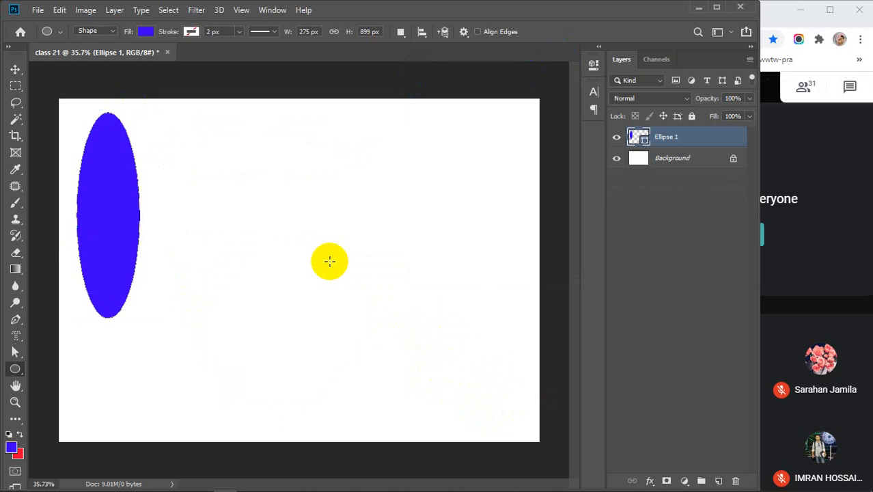
key(Delete)
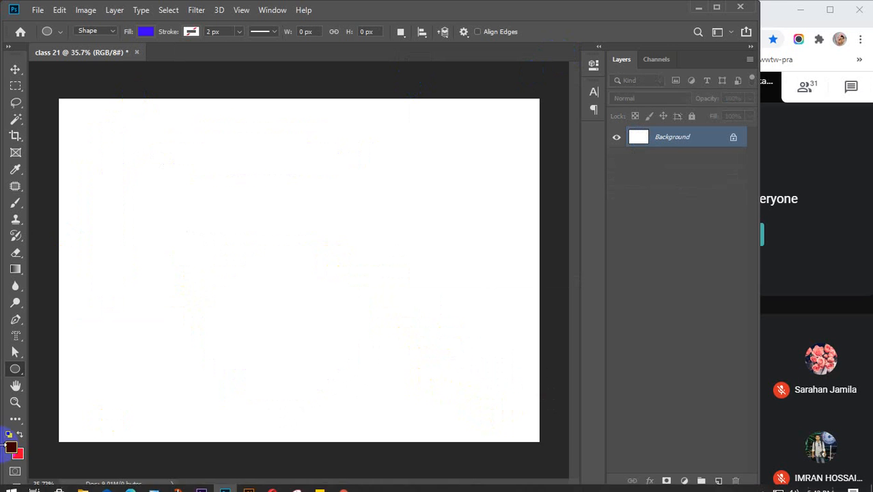
Step: Switch to the Polygon Tool and try a 100 × 100 px five-sided polygon with Star turned off, undoing the test shape
click(15, 369)
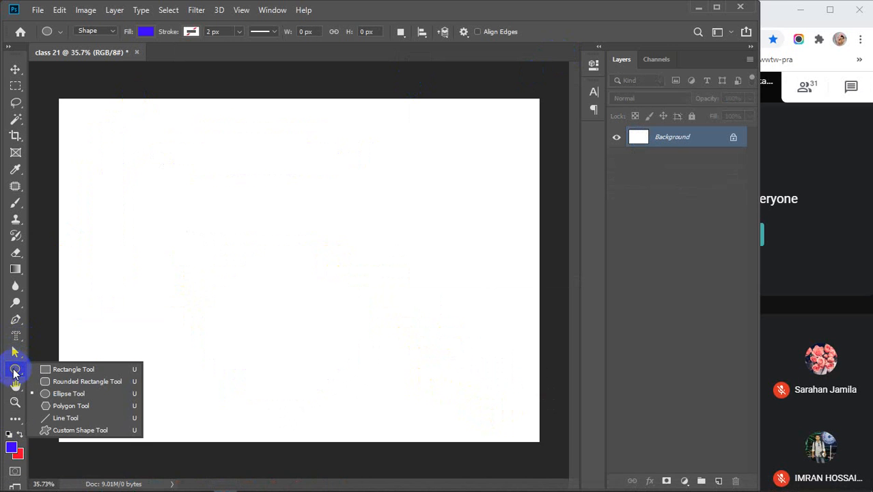
click(69, 405)
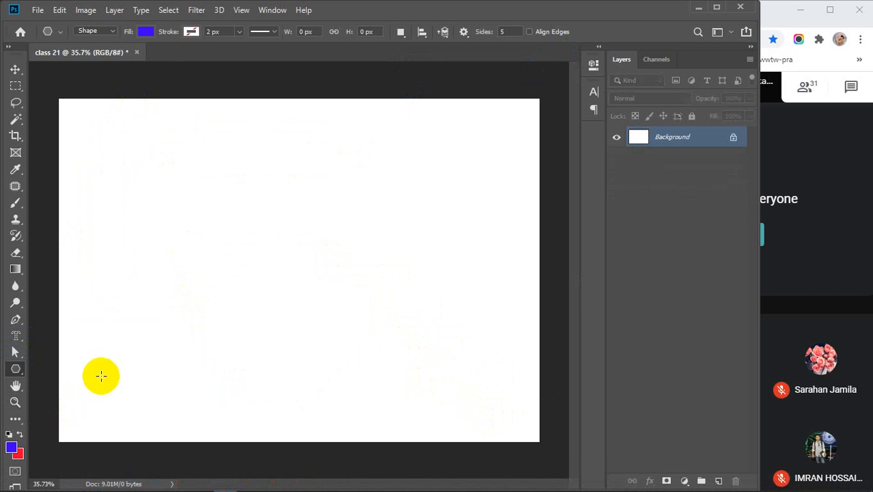
click(141, 280)
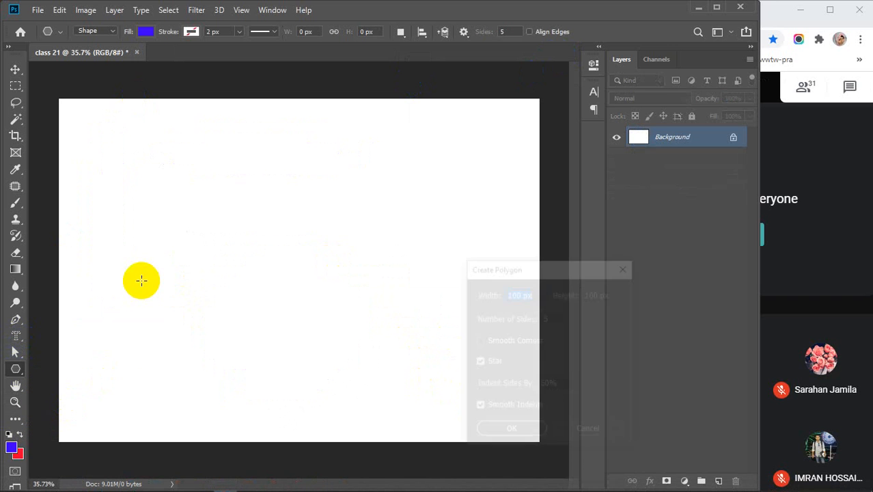
click(478, 362)
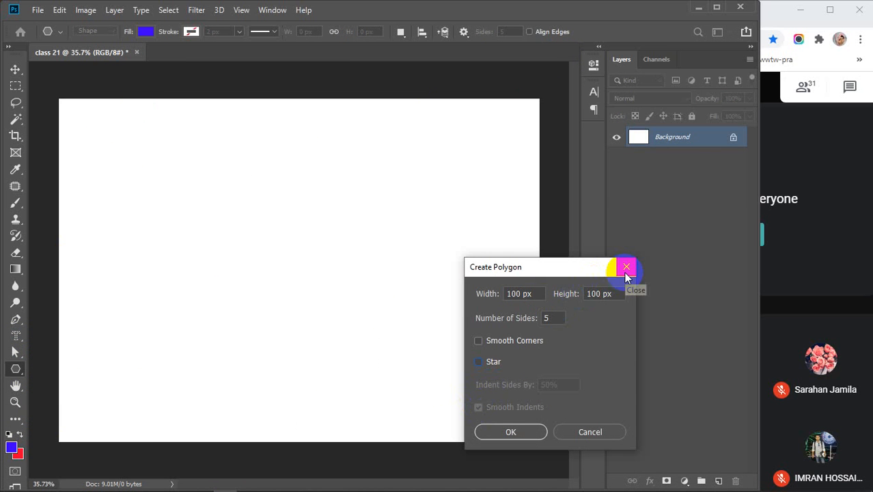
click(512, 432)
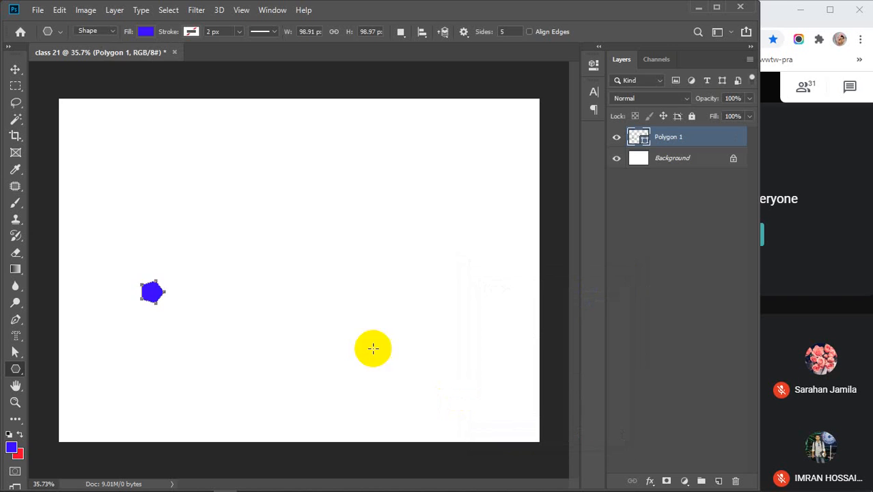
key(ctrl+z)
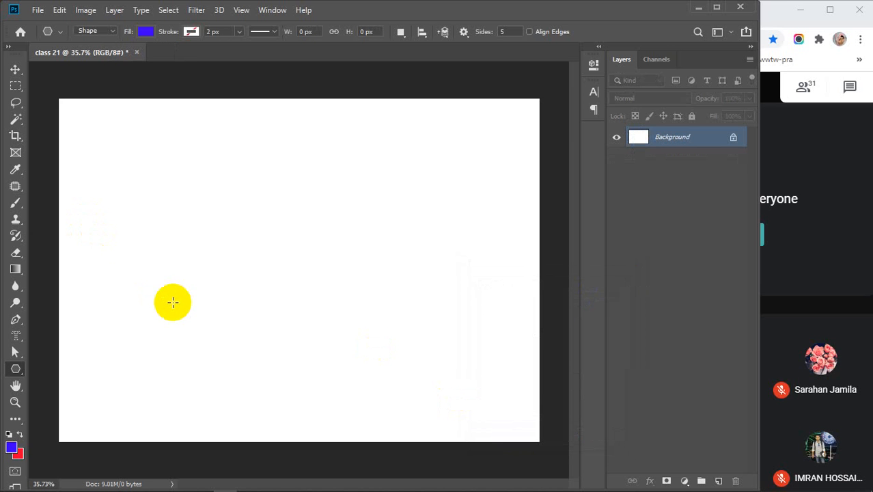
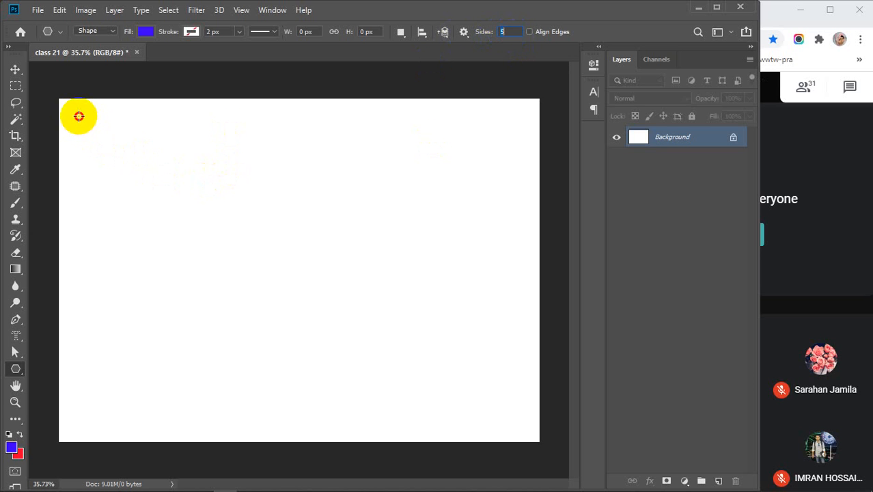
Step: Draw a pentagon about 387 × 371 px in the canvas's upper left and a nine-sided polygon about 433 × 429 px beside it
drag(78, 116, 139, 190)
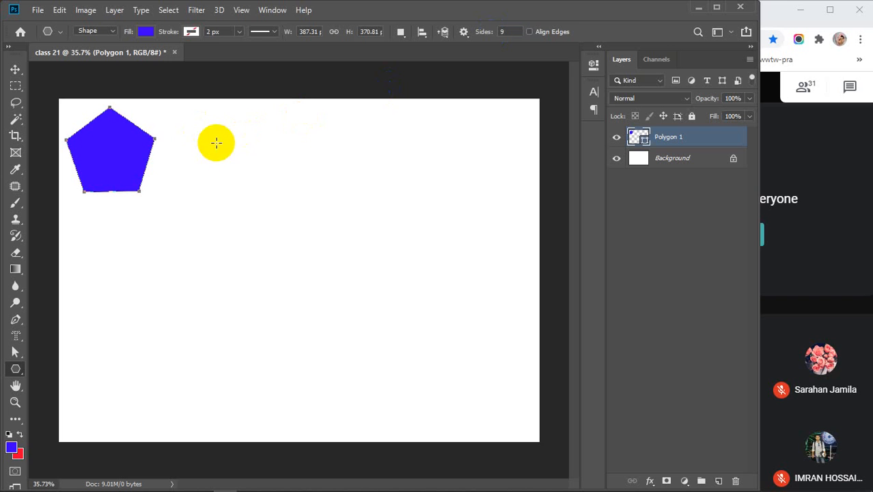
drag(214, 140, 250, 189)
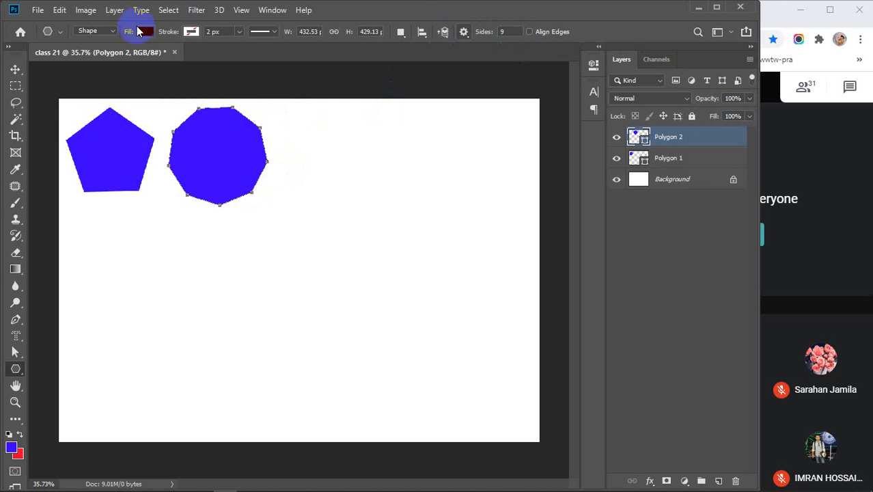
Step: Continue the row with a 20-sided polygon about 460 px wide and a 100-sided polygon about 499 px wide
click(509, 31)
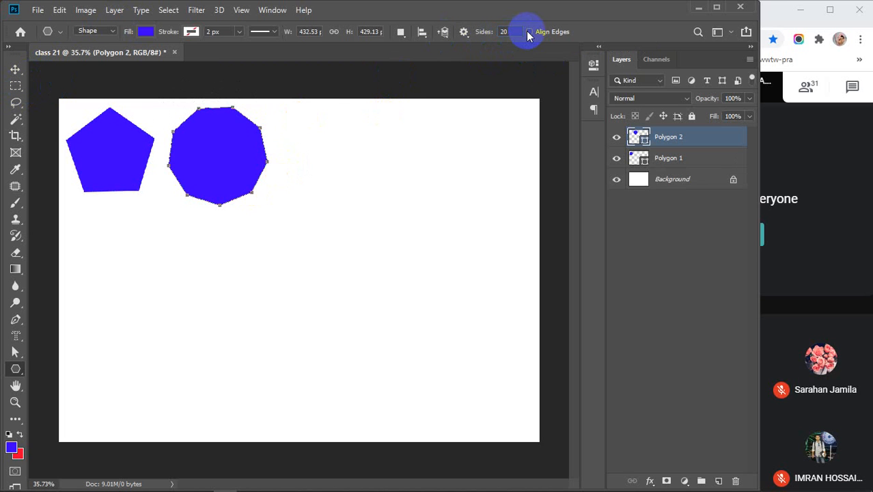
drag(319, 124, 371, 193)
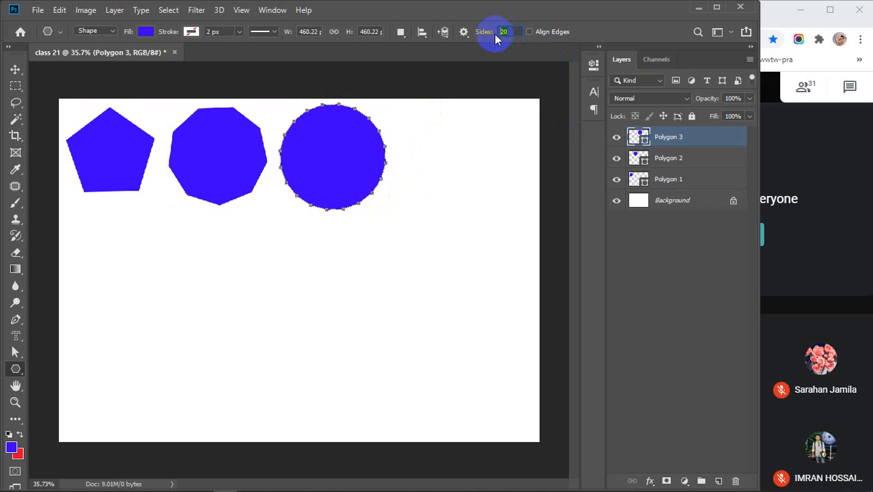
text(100)
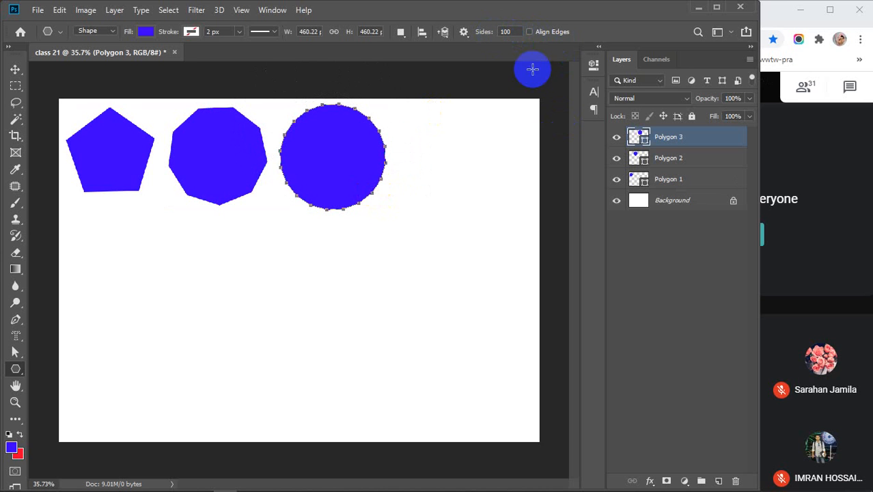
drag(420, 123, 504, 199)
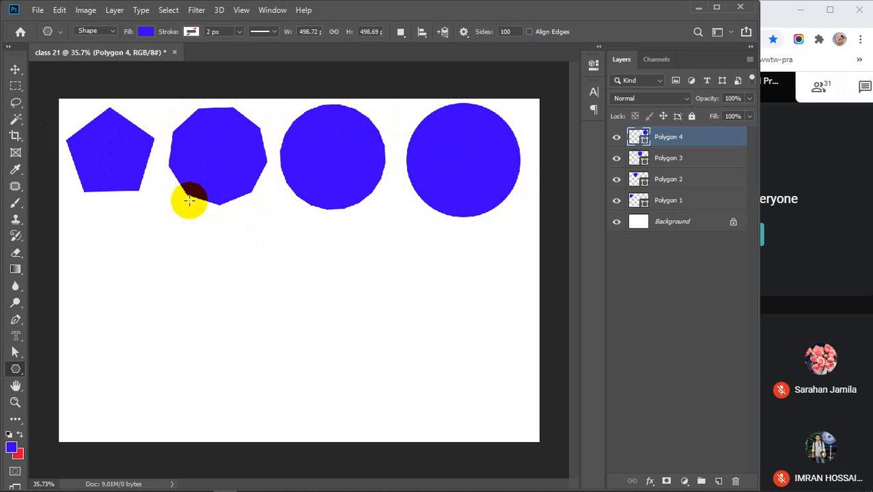
Step: Create a five-sided polygon of 498.72 × 498.69 px with Smooth Corners turned on in the empty lower part of the canvas
drag(516, 33, 487, 35)
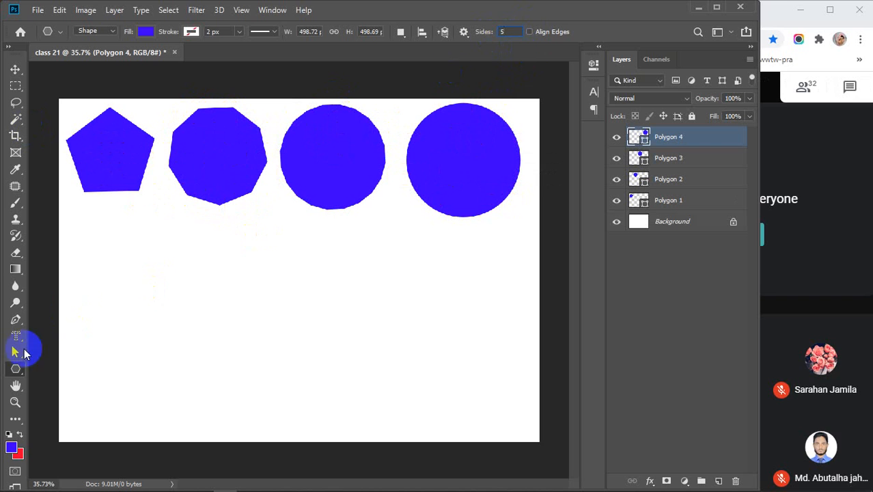
click(246, 320)
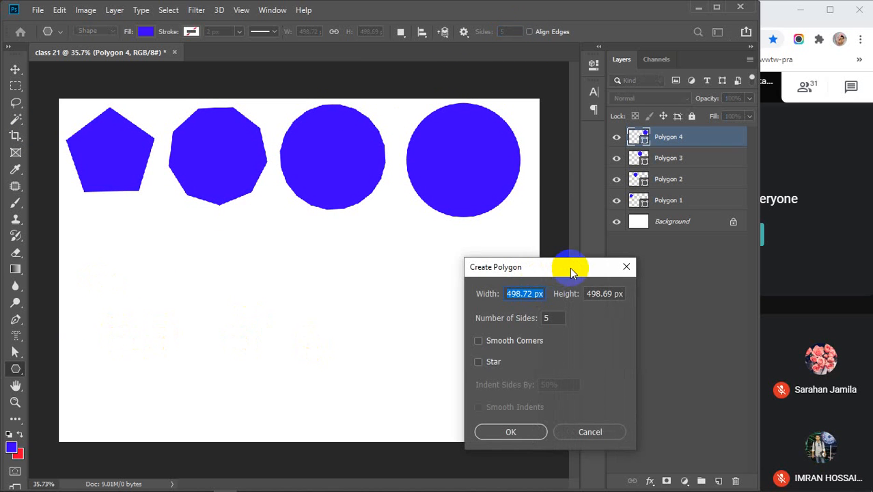
drag(570, 268, 449, 236)
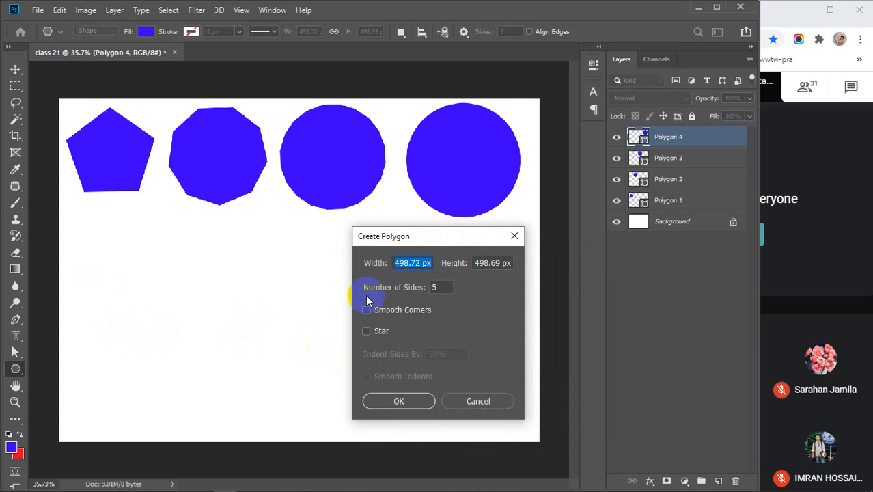
click(439, 286)
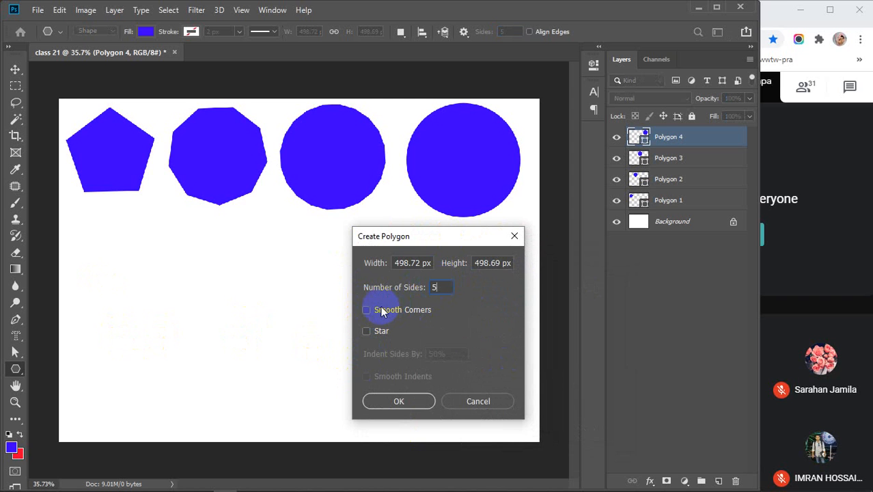
click(399, 401)
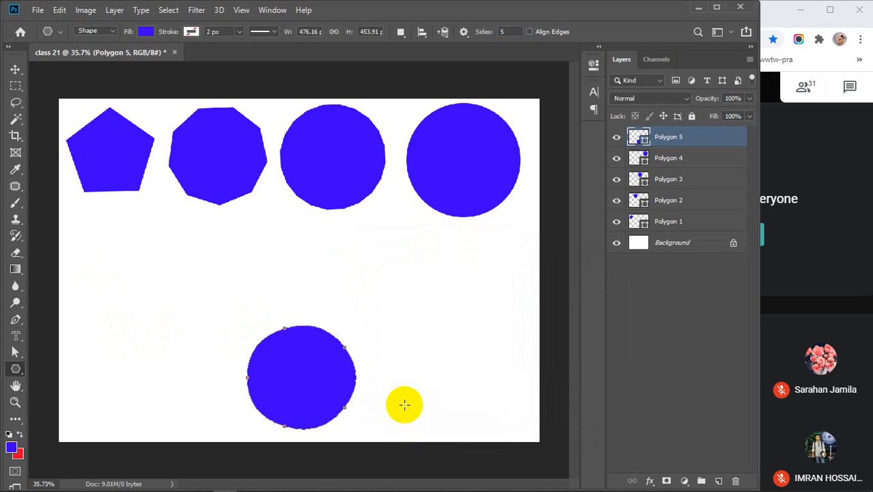
Step: Move the smooth-cornered polygon directly below the pentagon and compare the two shapes
key(v)
drag(338, 390, 153, 274)
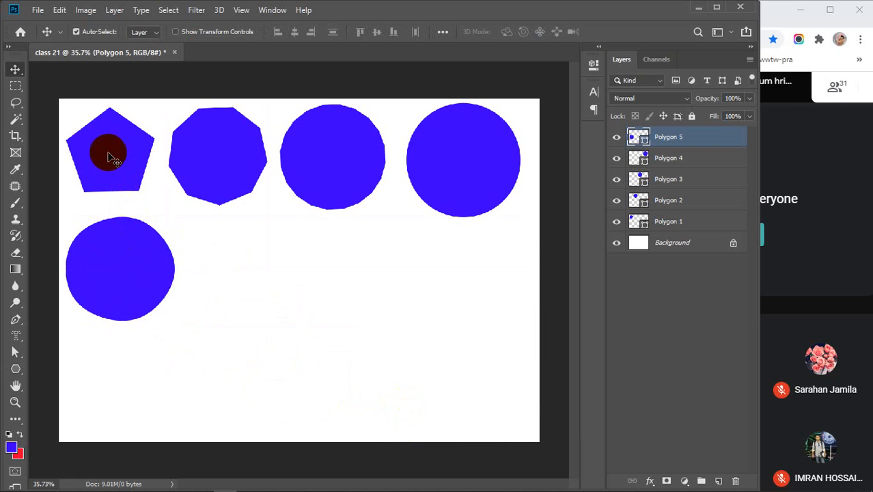
click(110, 157)
click(121, 250)
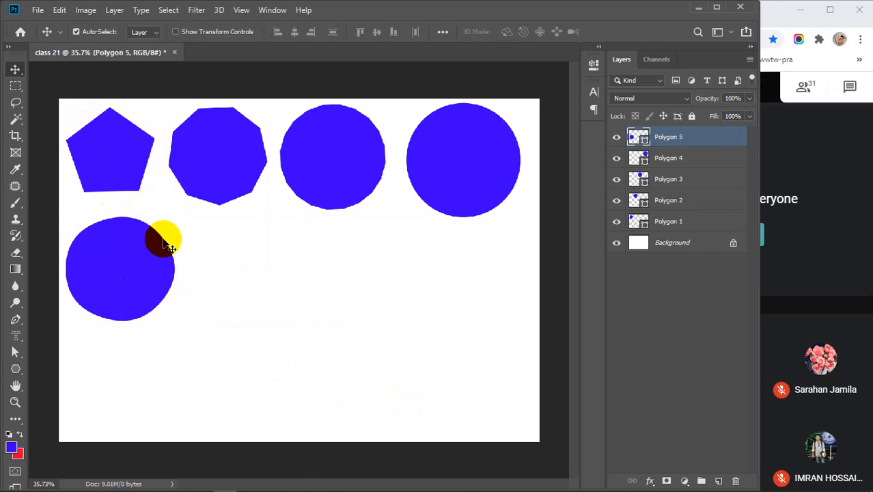
Step: Create a 476.16 × 453.91 px five-pointed star with 50% indent and Smooth Corners off, and place it below the smooth-cornered polygon
click(15, 367)
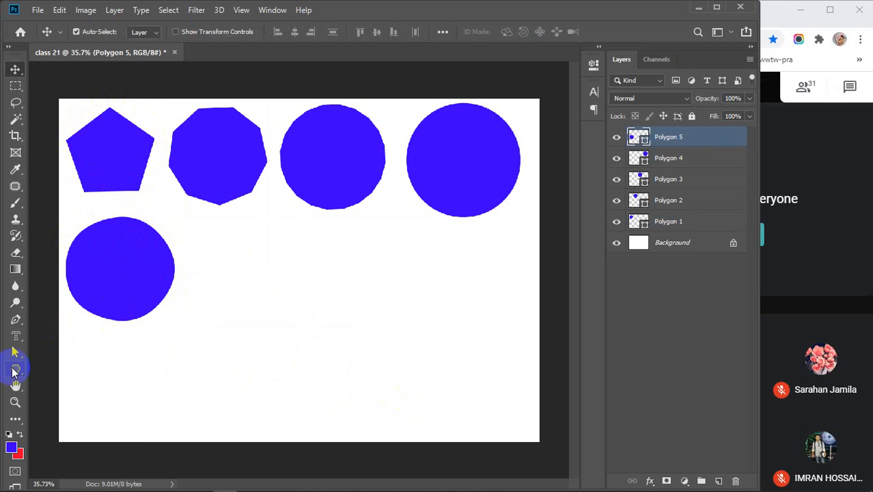
click(317, 333)
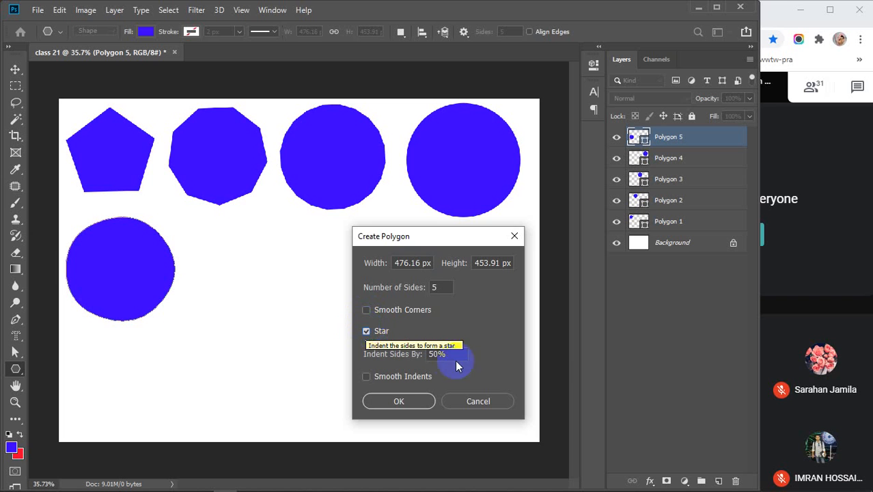
click(396, 402)
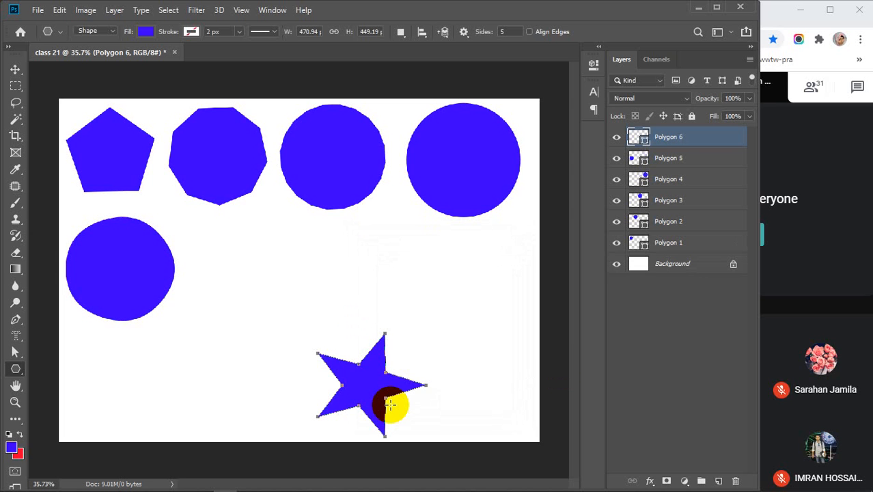
key(v)
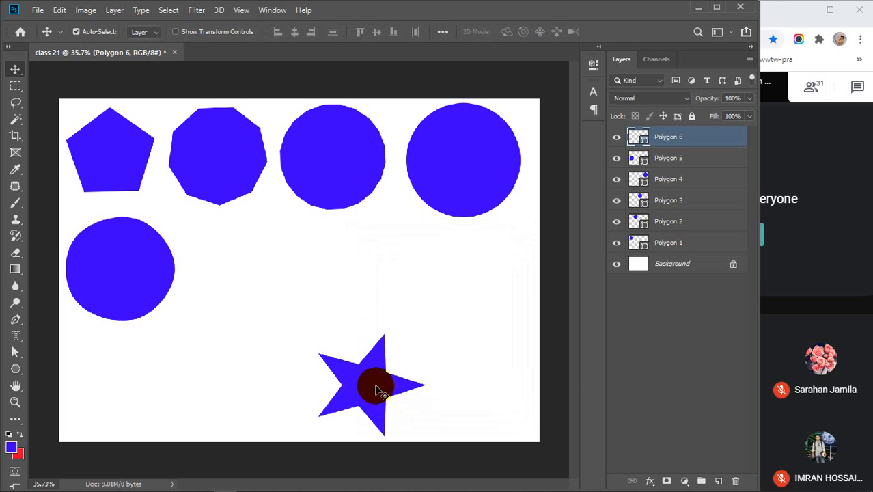
drag(377, 380, 136, 381)
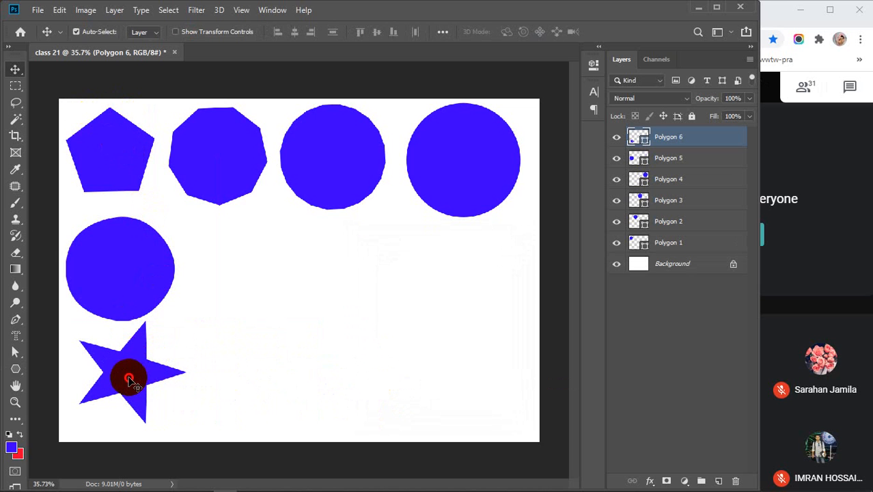
Step: Create a 470.94 × 449.19 px five-pointed star with 50% indent and Smooth Indents turned on in the canvas's lower right
click(16, 368)
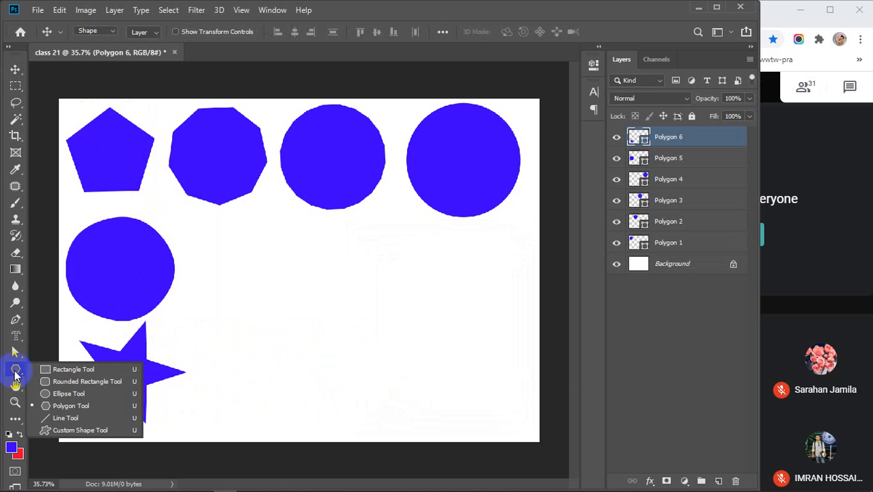
click(364, 316)
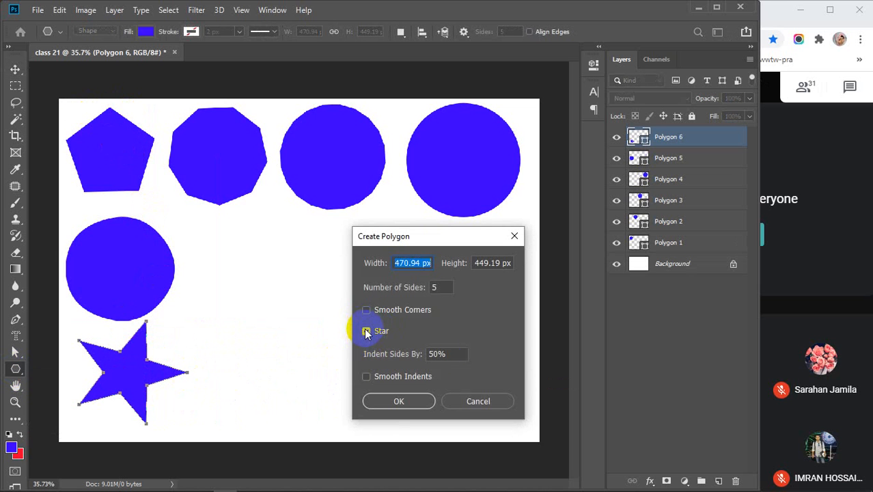
click(366, 332)
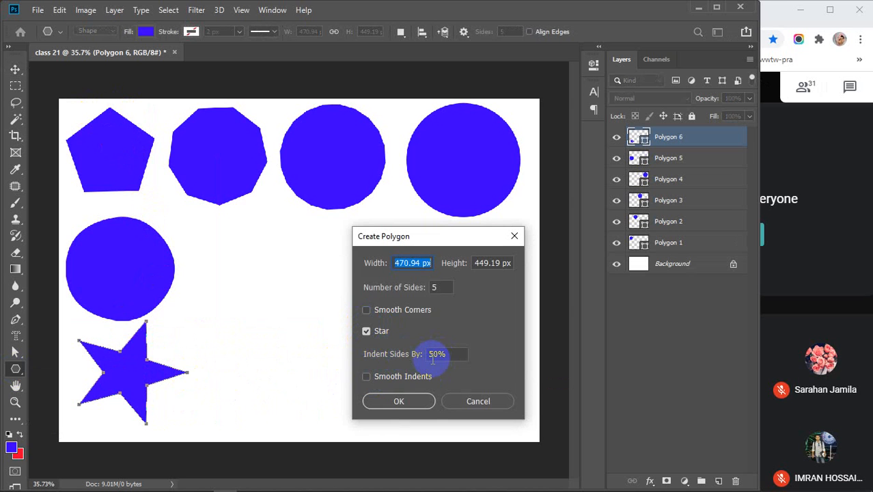
click(367, 376)
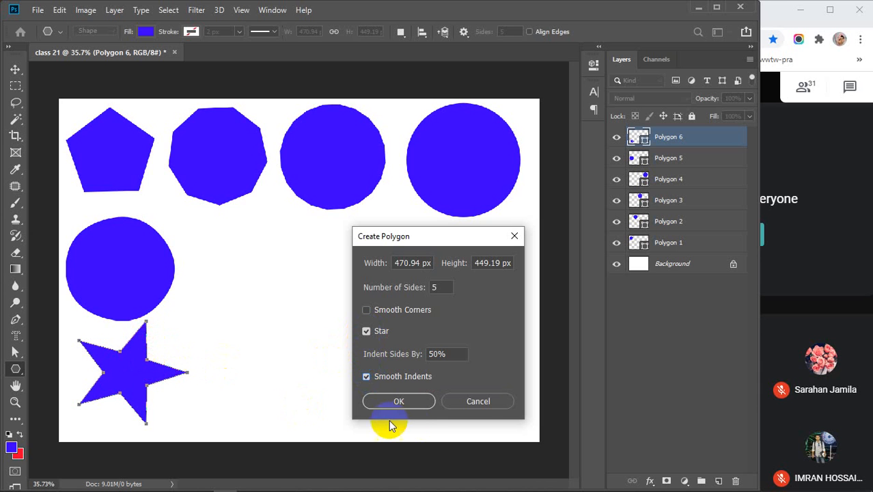
click(398, 400)
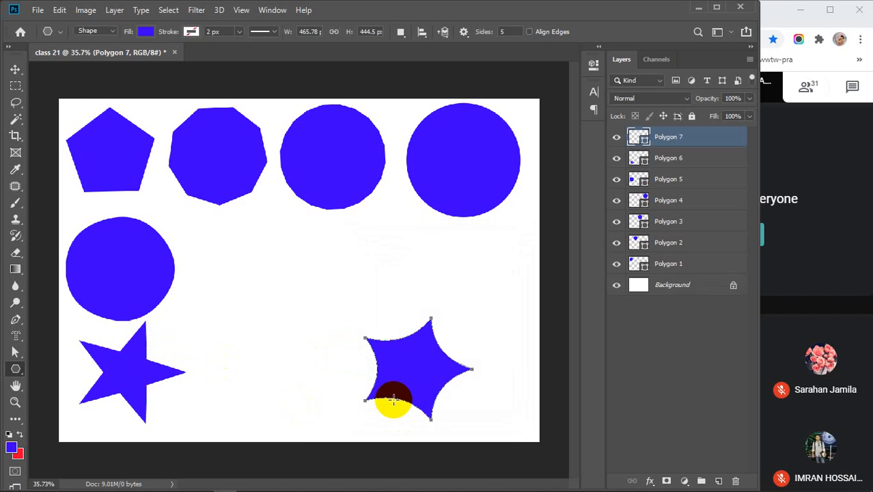
Step: Move the smooth-indented star into the bottom row beside the sharp-indented star and compare the two
key(v)
drag(403, 361, 241, 366)
click(498, 330)
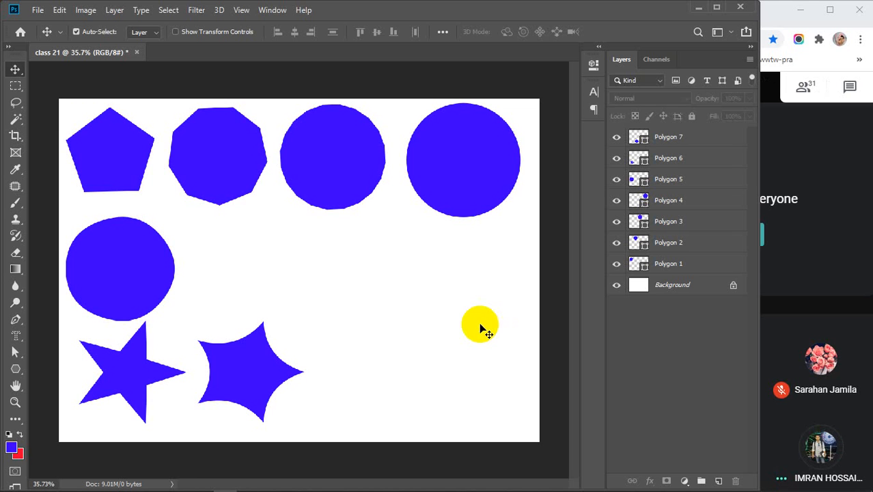
click(266, 371)
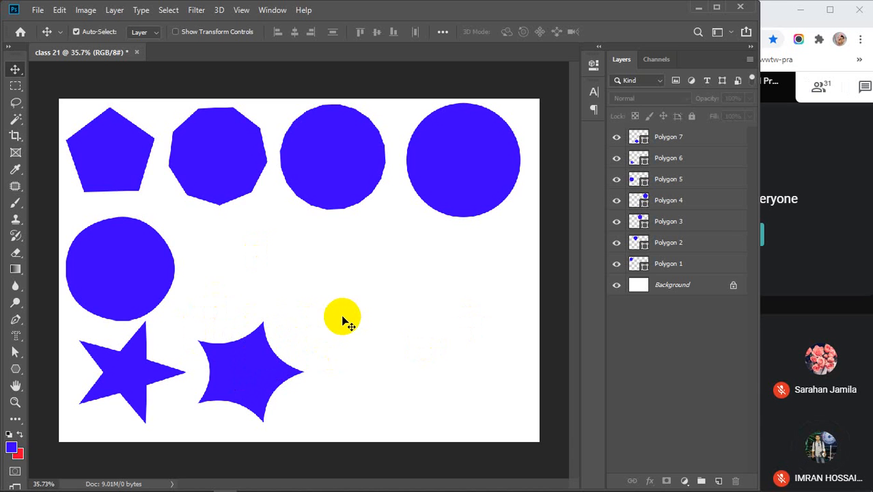
click(254, 357)
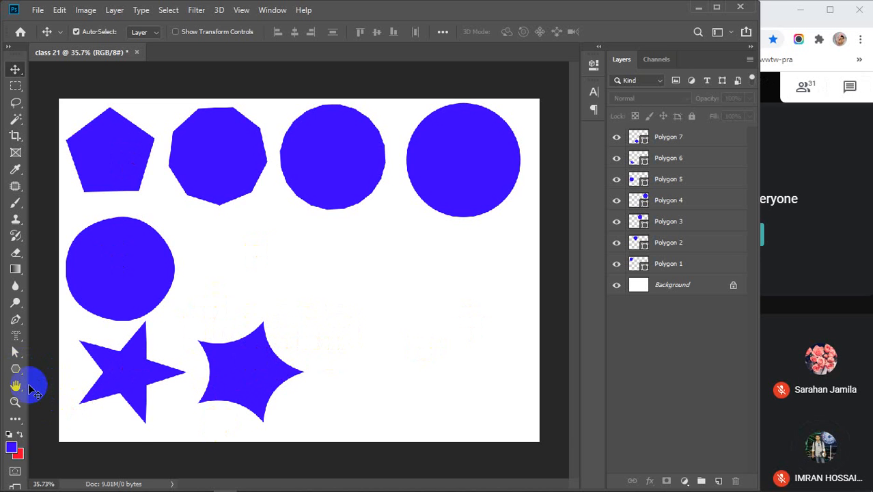
Step: Set the Polygon Tool to 3 sides and draw a smooth-indented three-pointed star about 488 × 547 px in the empty area right of centre
click(15, 369)
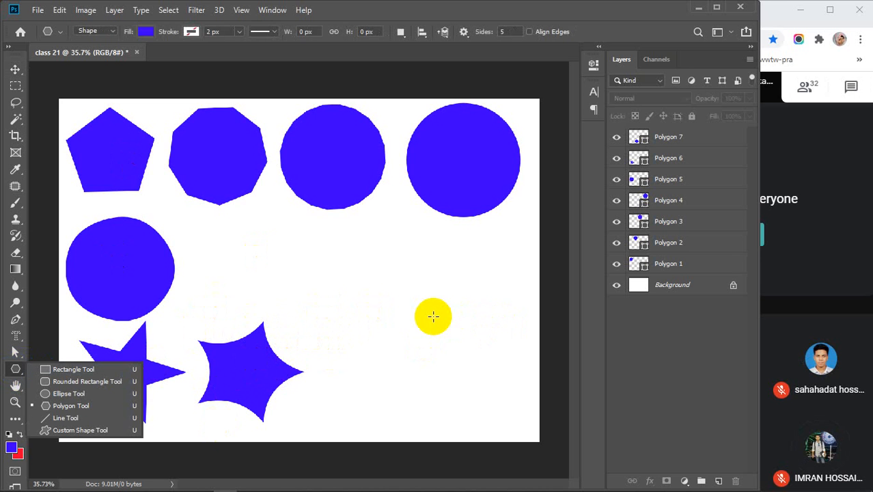
click(493, 31)
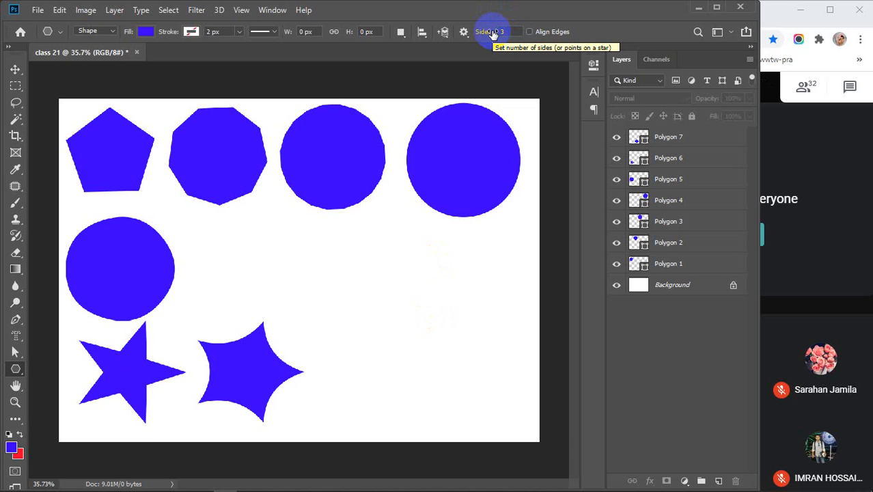
drag(370, 299, 444, 295)
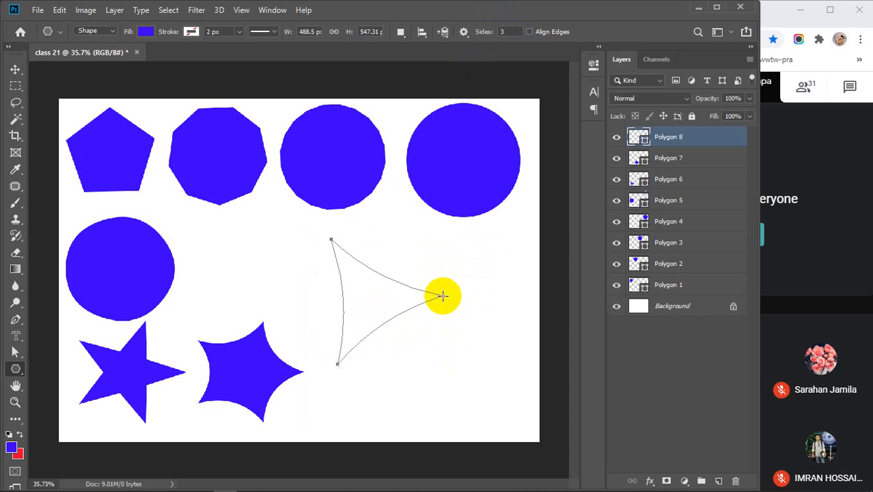
Step: Create a three-sided polygon of 488.5 × 547.31 px with Star turned off, and move it up from the canvas's bottom edge
click(425, 379)
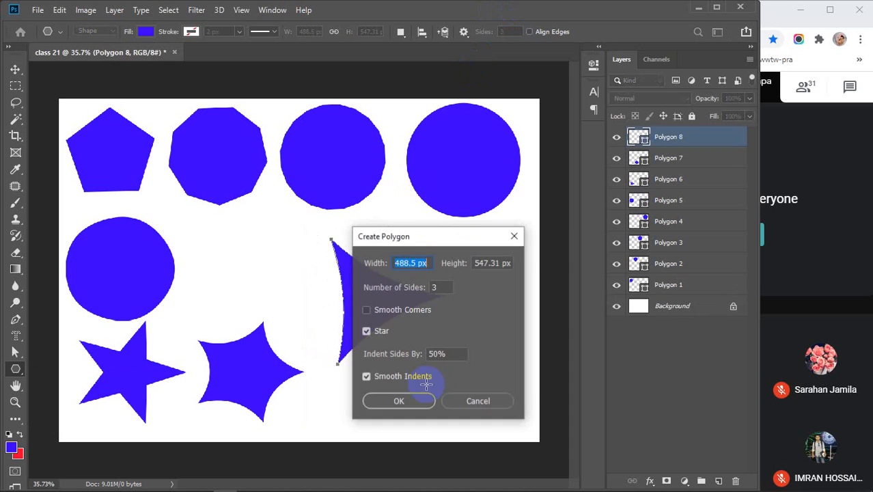
click(366, 331)
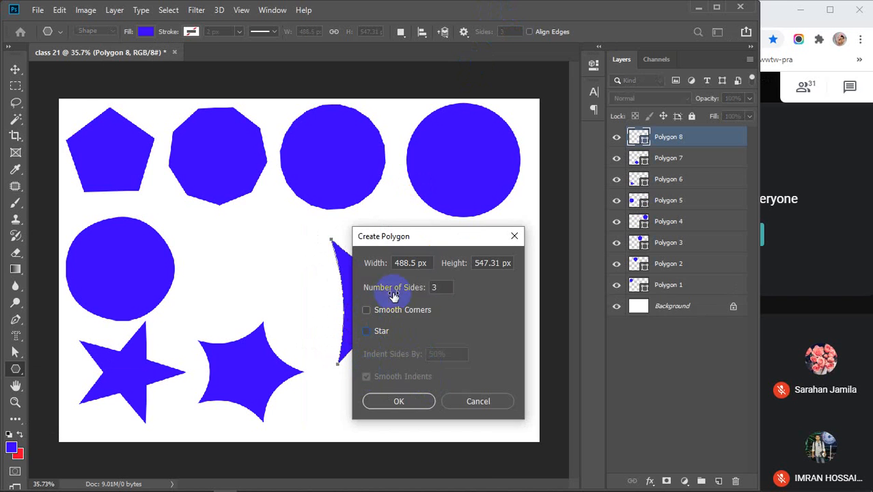
click(398, 401)
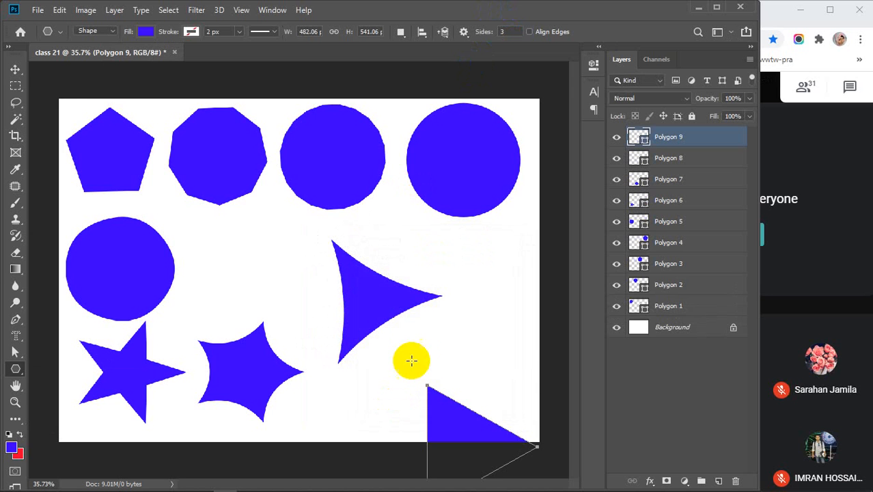
key(v)
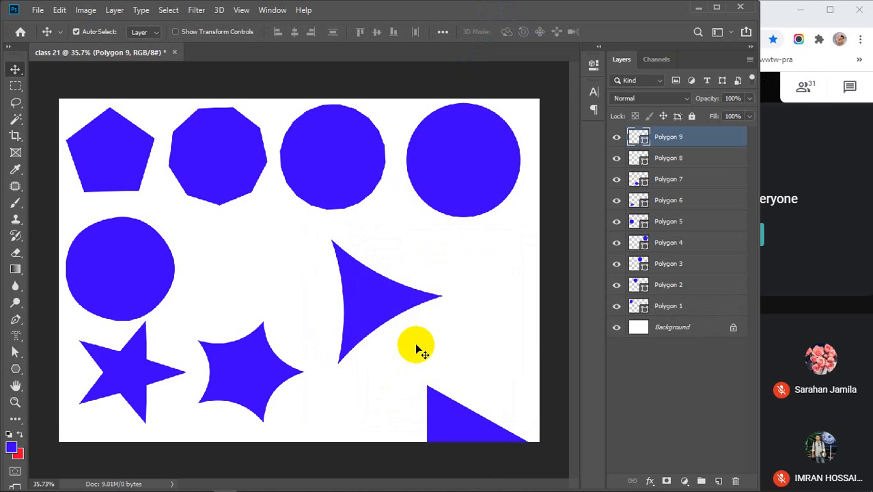
drag(462, 426, 457, 356)
Step: Delete all the polygon shape layers, leaving only the Background layer
key(Delete)
key(Delete)
key(Delete)
key(Delete)
key(Delete)
key(Delete)
key(Delete)
key(Delete)
key(Delete)
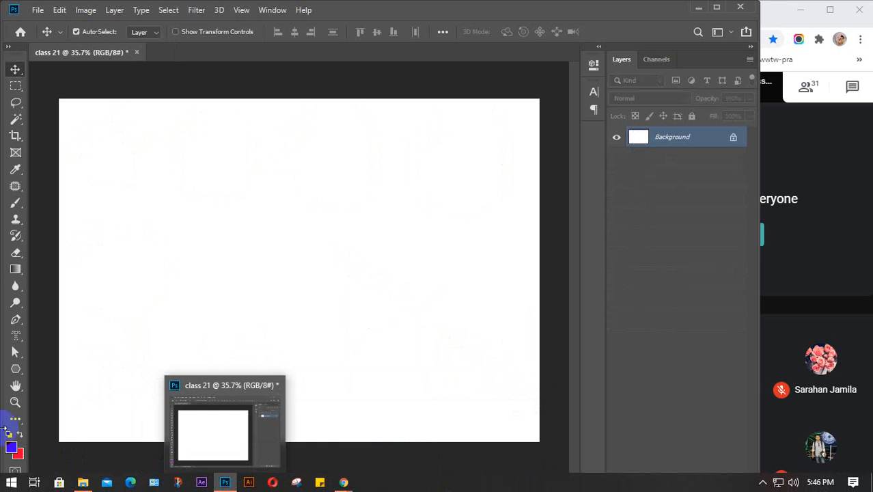
Step: With the Line Tool at a 2 px weight, draw five slanted lines at various angles across the upper canvas
click(16, 369)
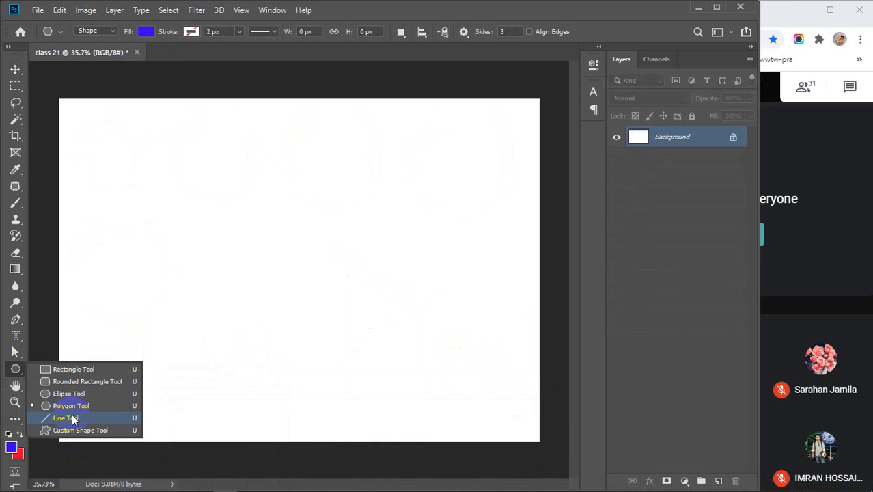
click(70, 417)
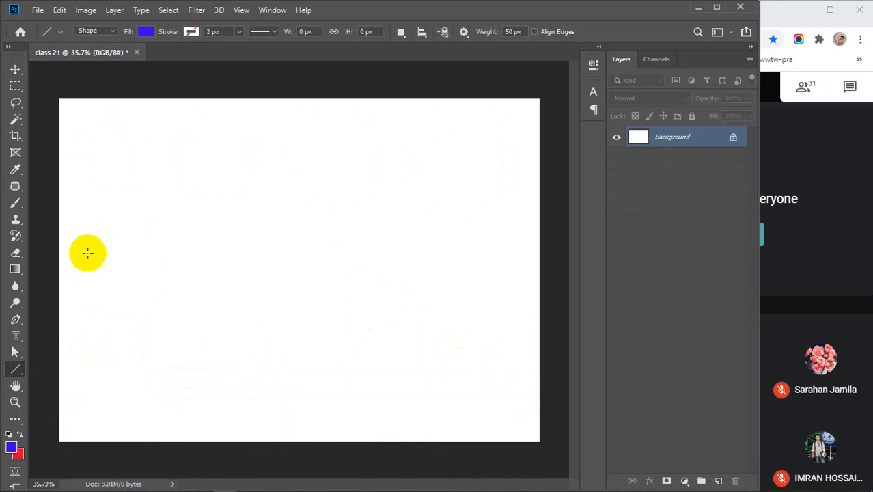
click(522, 32)
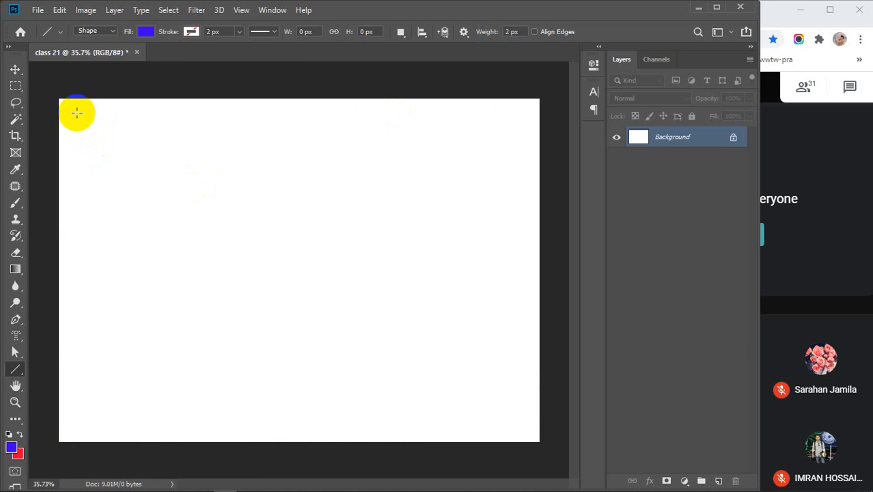
drag(77, 113, 94, 245)
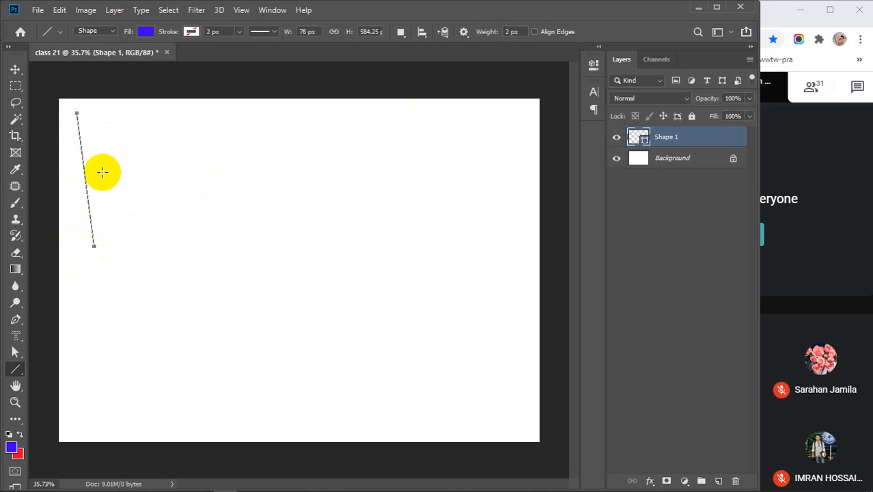
mouse_move(84, 116)
mouse_down()
mouse_move(162, 228)
mouse_move(282, 145)
mouse_up()
drag(188, 108, 169, 228)
drag(230, 110, 435, 178)
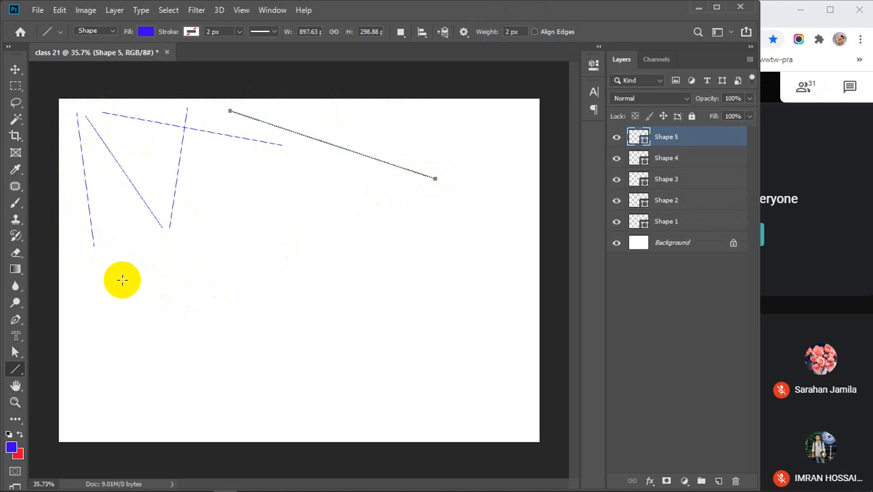
Step: Draw a crossing pair of straight vertical and horizontal 2 px lines at lower left, plus a vertical line about 834 px long near the centre
drag(124, 276, 124, 435)
drag(67, 355, 237, 355)
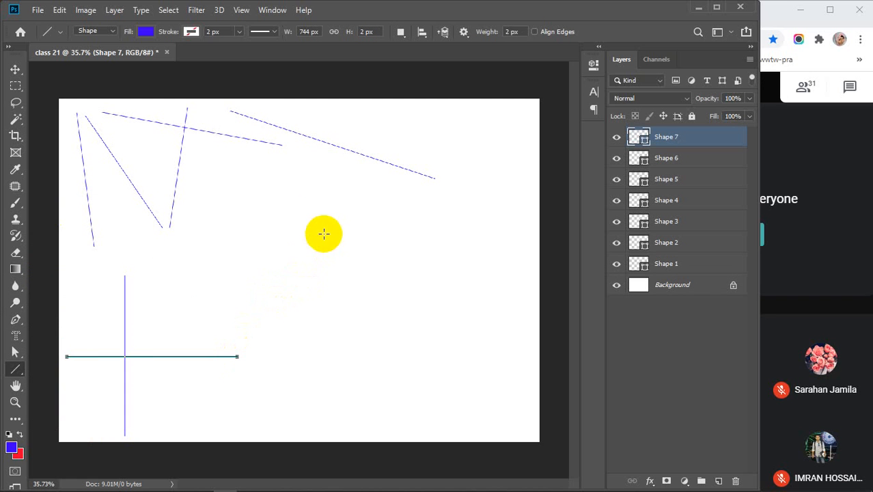
drag(282, 198, 282, 408)
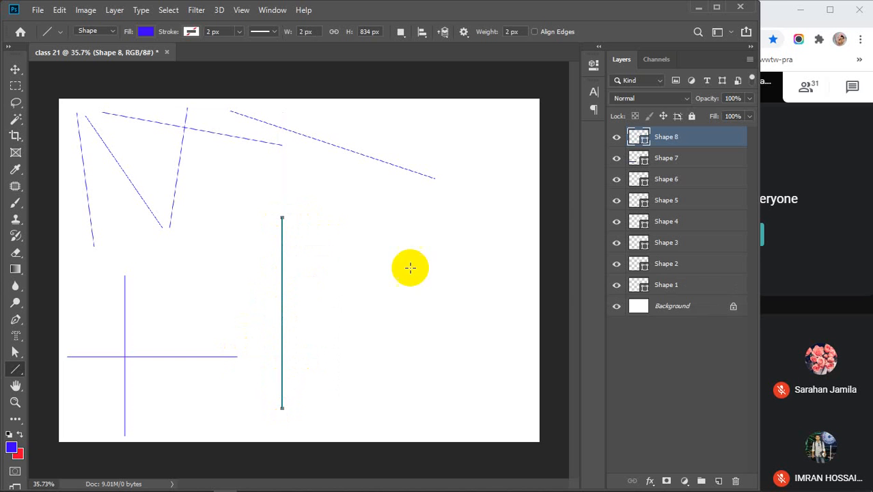
Step: Draw two more vertical lines beside the central 2 px line, one at 5 px weight and one at 10 px weight
click(519, 33)
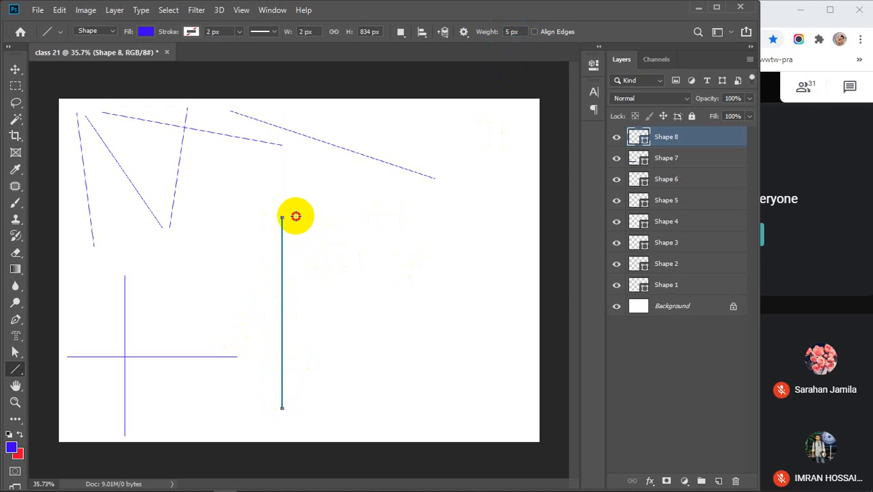
drag(296, 215, 308, 409)
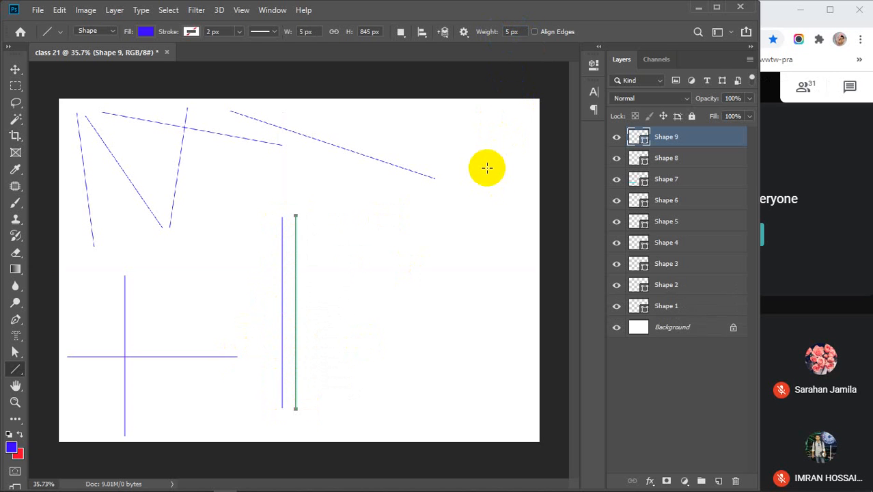
click(512, 33)
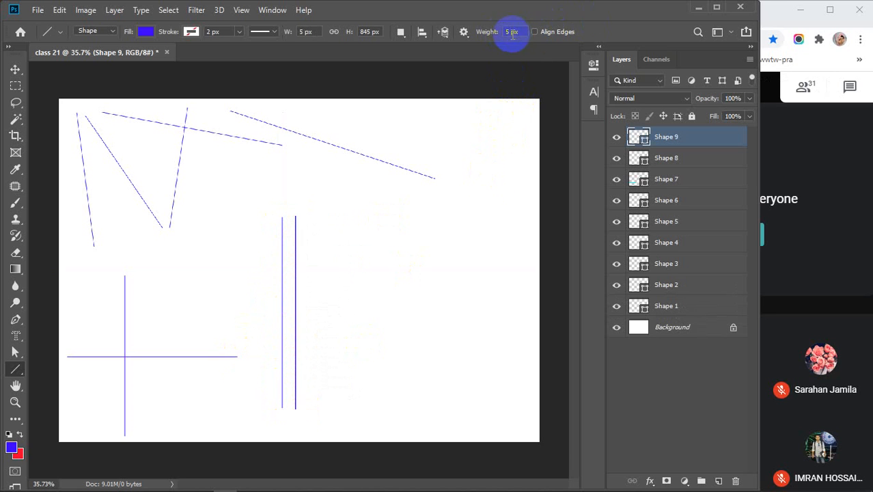
drag(526, 31, 499, 34)
text(10)
key(Return)
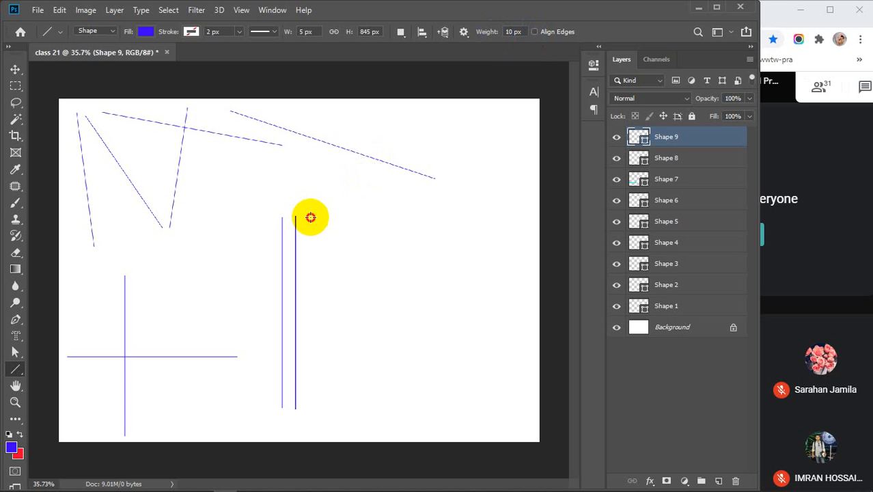
drag(310, 217, 312, 408)
Step: Add two thicker vertical lines to the right of the 10 px line, one at 50 px weight and one at 100 px weight
click(508, 32)
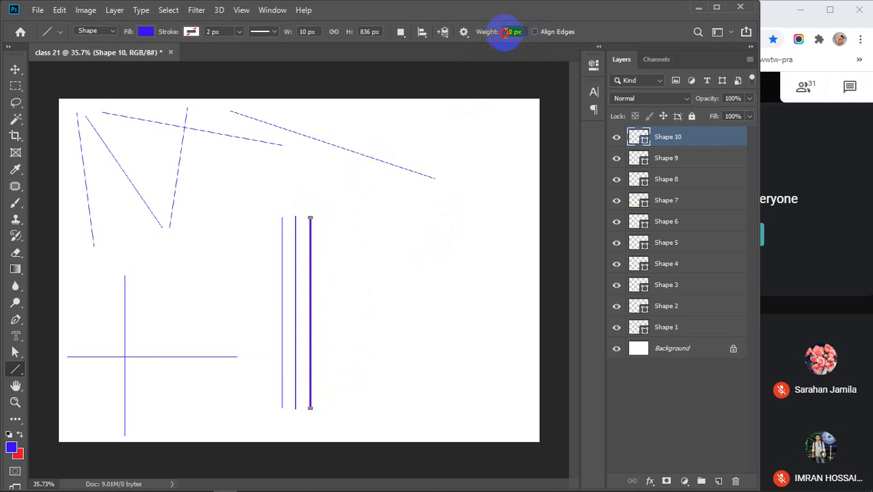
text(5)
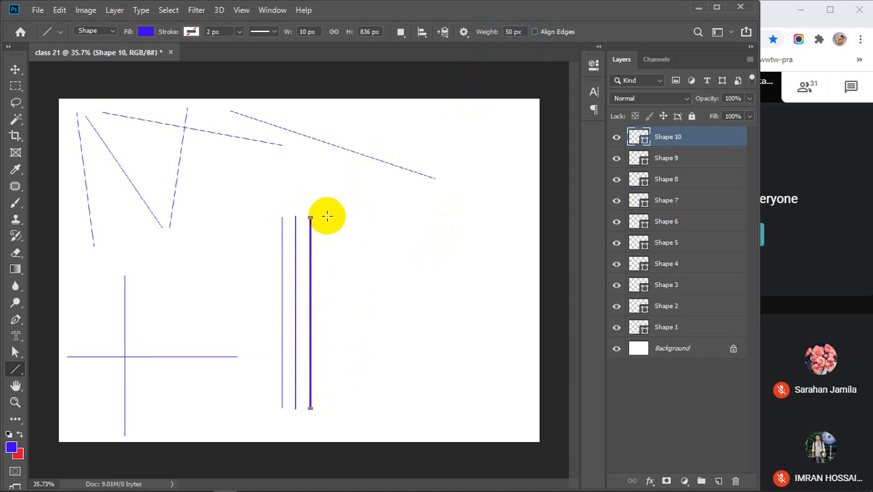
drag(325, 216, 351, 407)
click(521, 31)
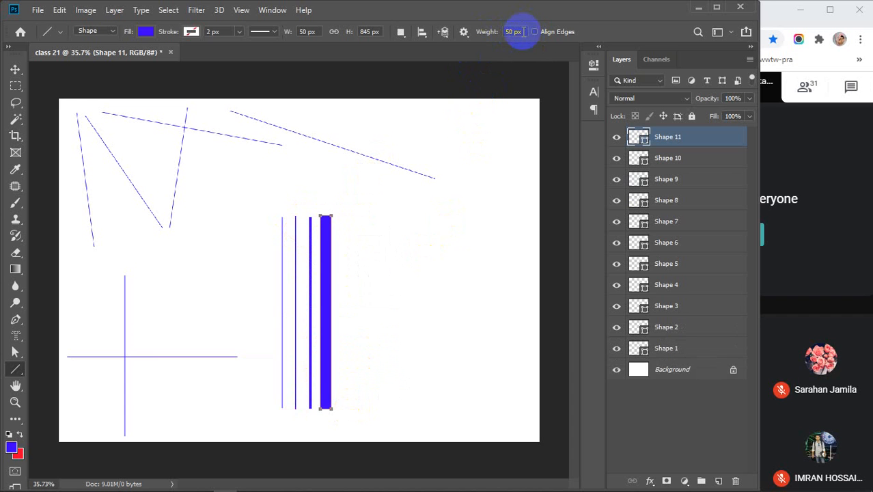
drag(521, 31, 468, 39)
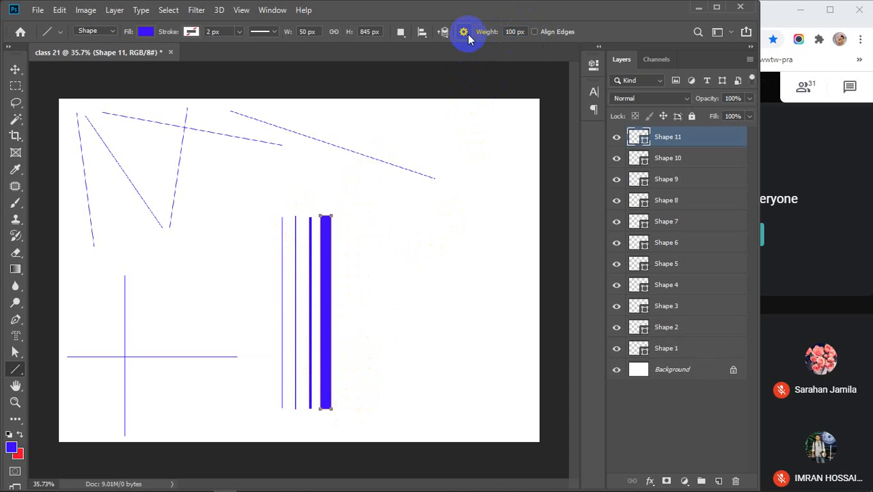
drag(368, 214, 380, 408)
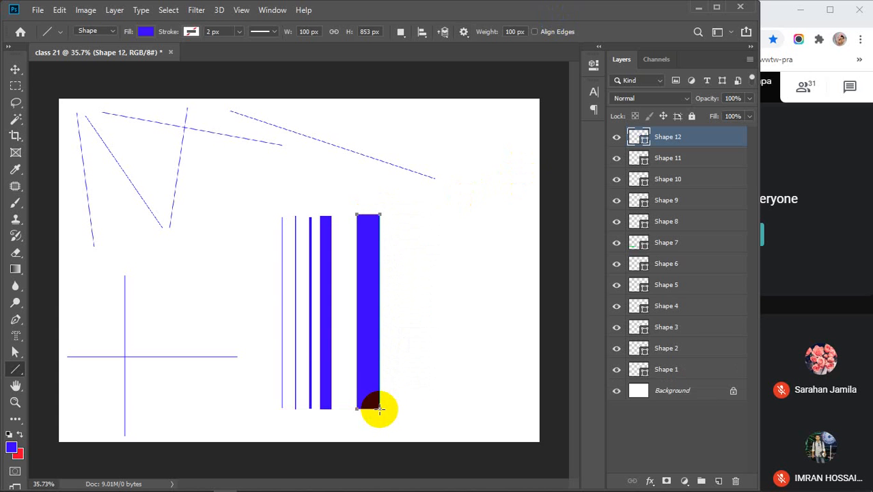
Step: Move the 50 px line slightly right to even out the spacing, and select the 100 px line
key(v)
click(444, 337)
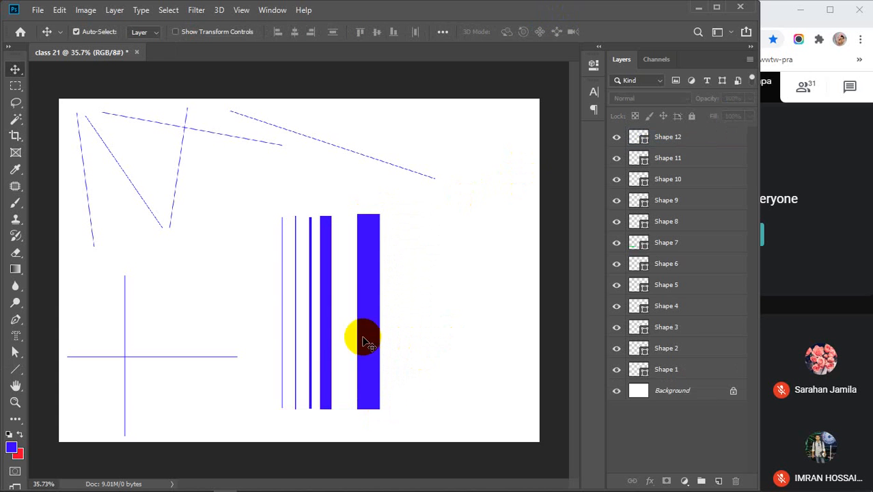
drag(321, 334, 334, 349)
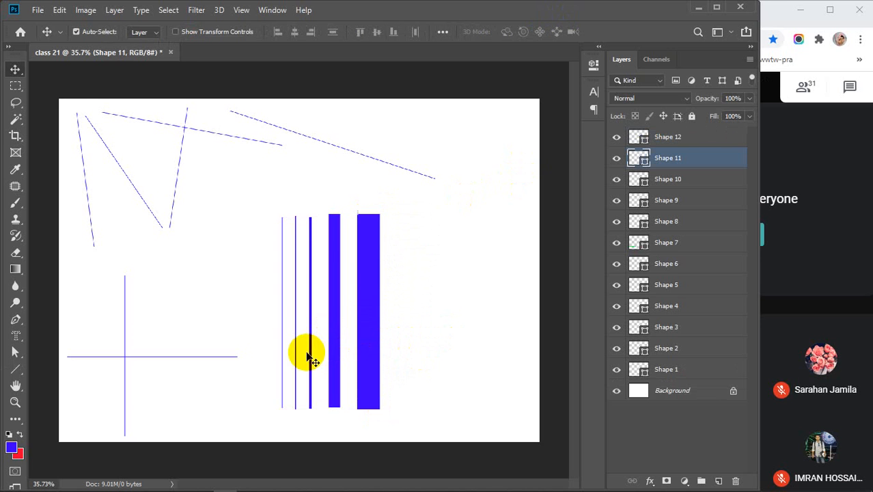
click(280, 347)
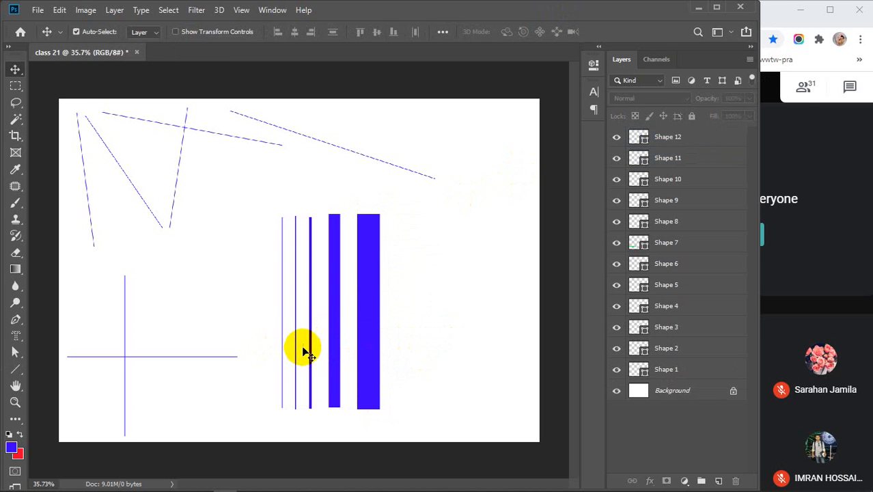
click(335, 338)
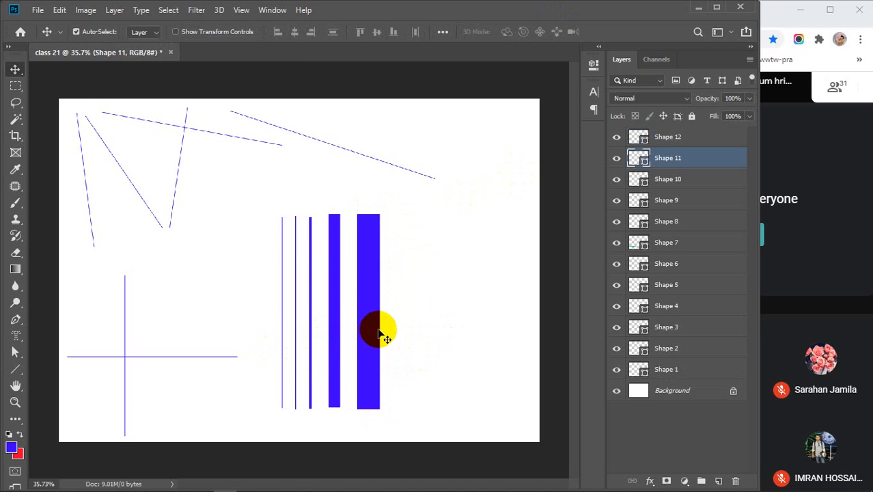
click(382, 334)
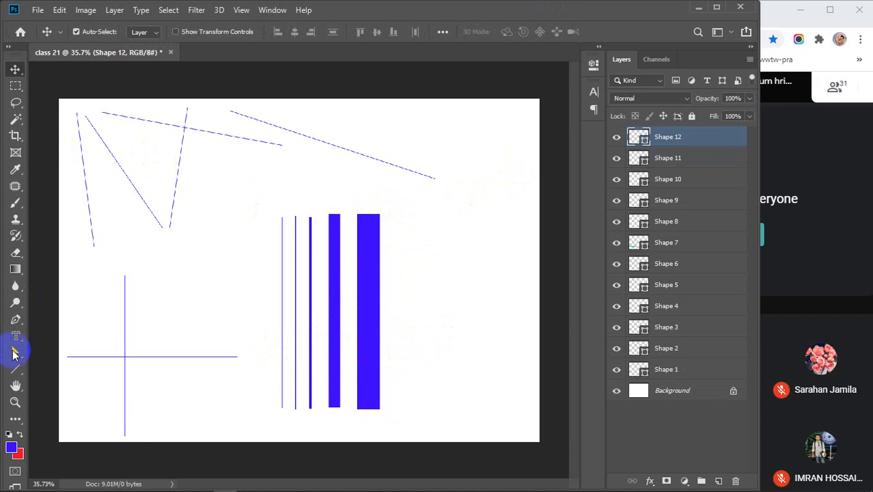
Step: Draw a slightly slanted 100 px weight line about 773 px tall to the right of the vertical lines
click(16, 369)
click(389, 328)
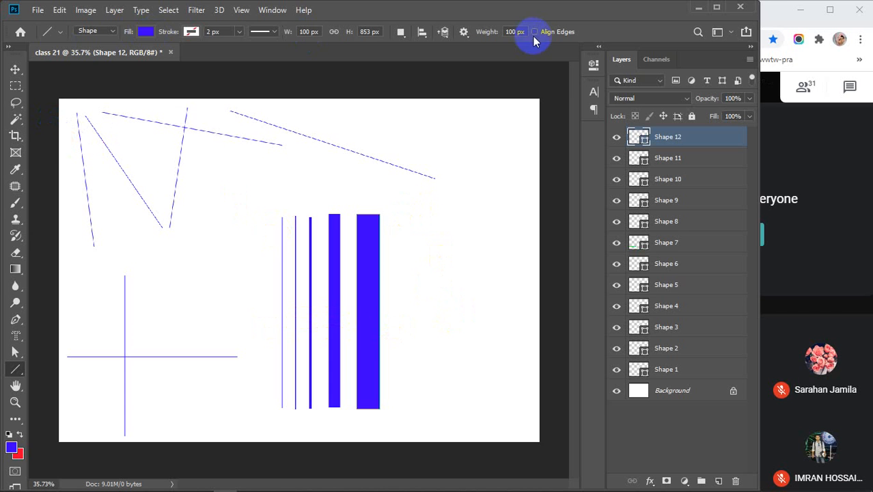
drag(435, 204, 451, 377)
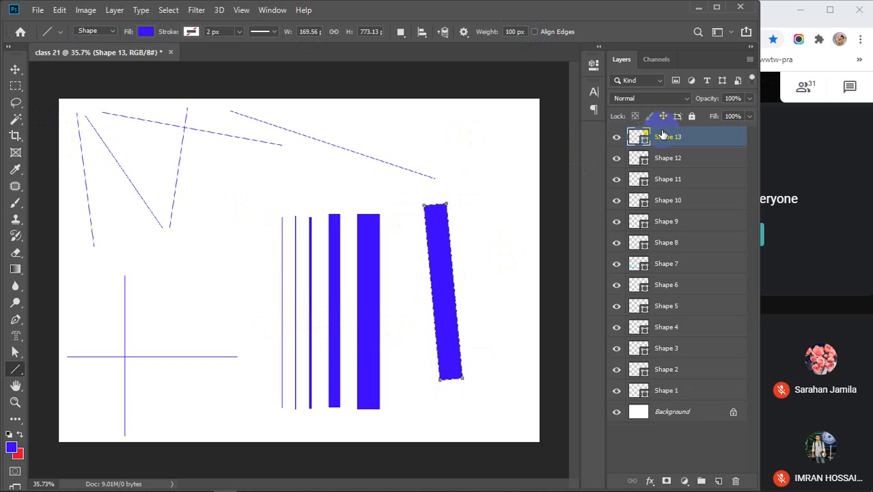
Step: Undo all the line drawings, leaving only the white Background layer
key(ctrl+z)
key(ctrl+z)
key(ctrl+z)
key(ctrl+z)
key(ctrl+z)
key(ctrl+z)
key(ctrl+z)
key(ctrl+z)
key(ctrl+z)
key(ctrl+z)
key(ctrl+z)
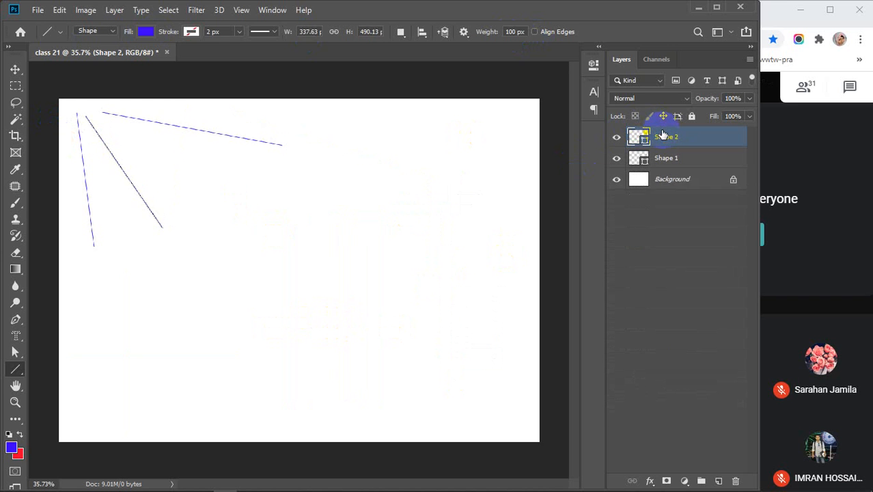
key(ctrl+z)
key(ctrl+z)
Step: Draw a sun with curved rays about 306 px wide in the canvas's upper left area using the Custom Shape Tool
click(16, 369)
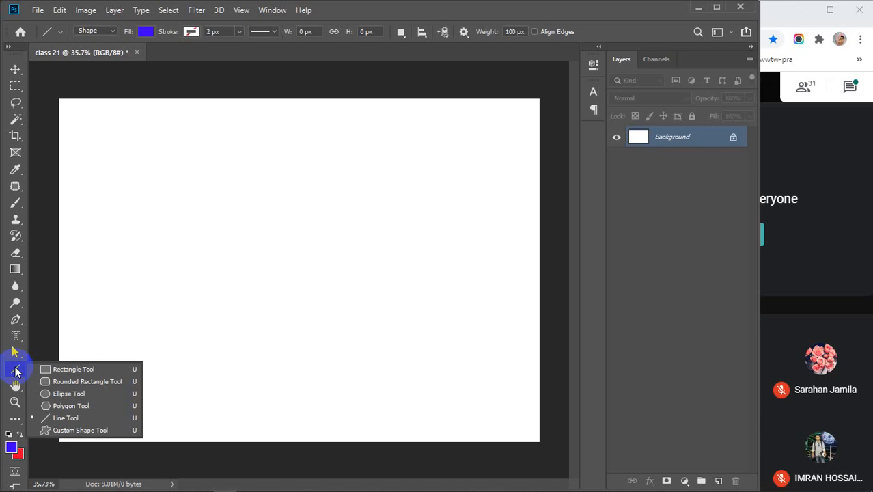
click(69, 432)
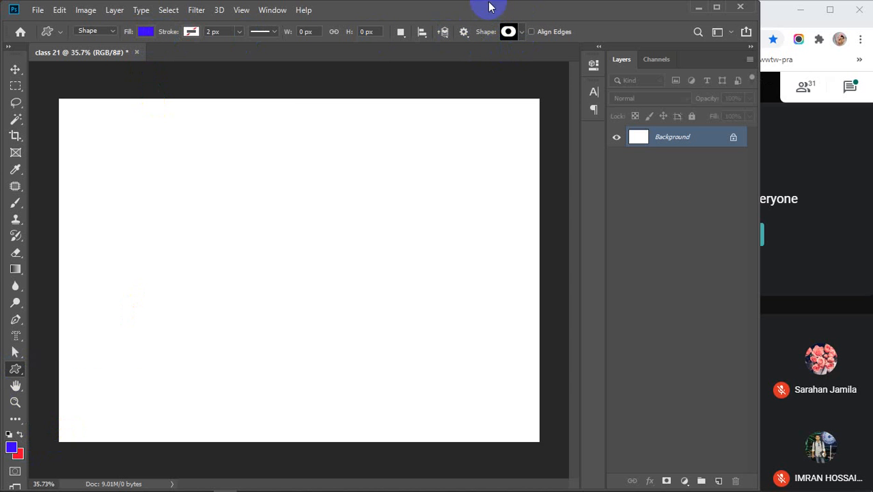
click(523, 34)
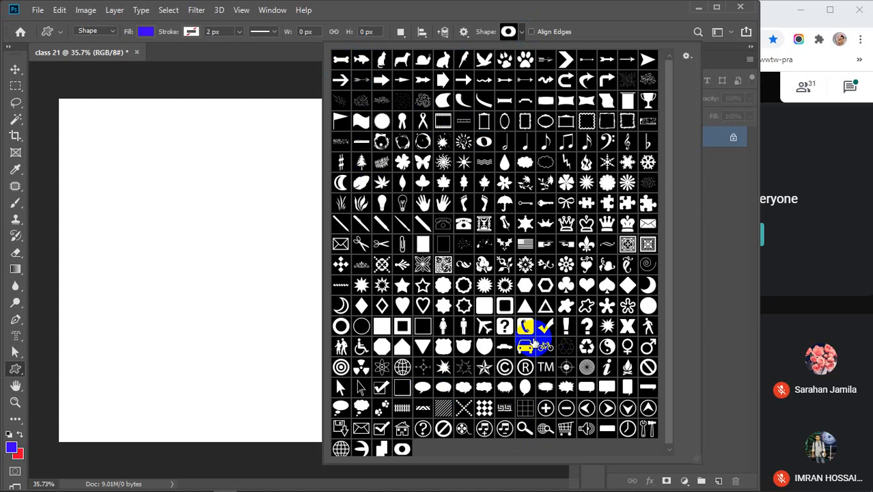
click(510, 31)
drag(103, 153, 217, 223)
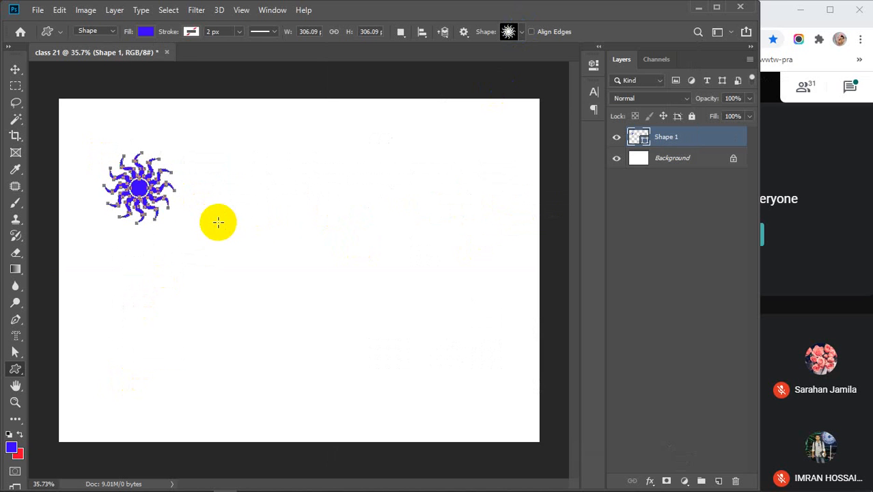
Step: Draw a butterfly custom shape about 390 px wide and 342 px tall below the sun
click(514, 31)
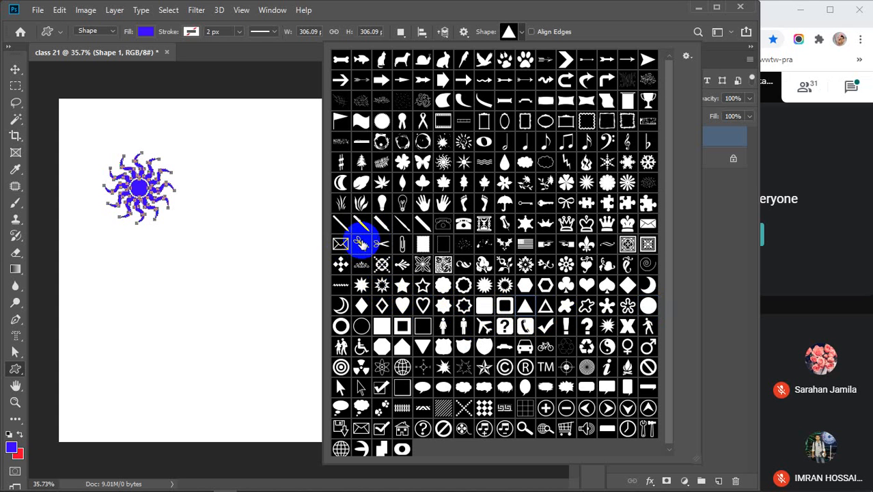
click(423, 161)
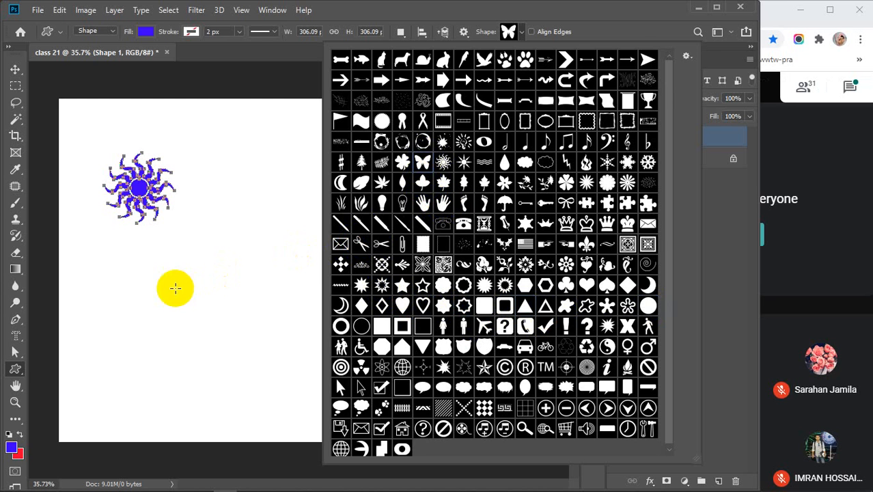
drag(128, 290, 214, 376)
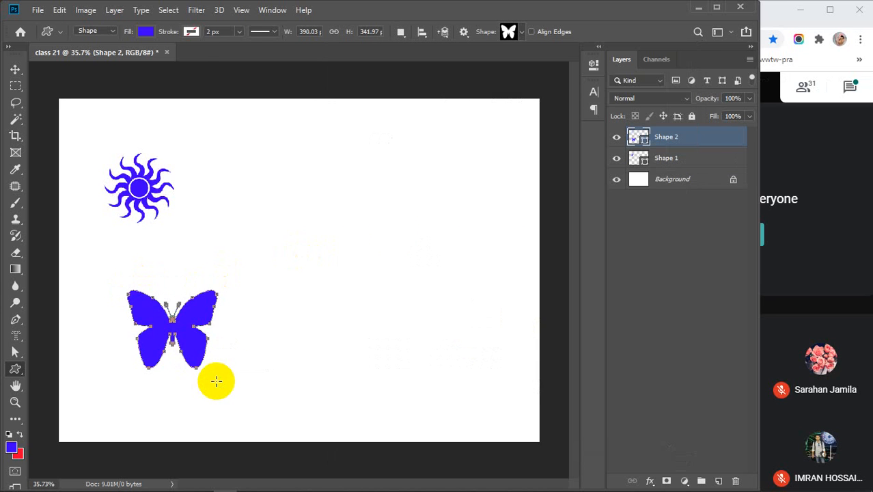
Step: Draw a trophy custom shape about 286 px wide and 275 px tall to the right of the sun
click(517, 31)
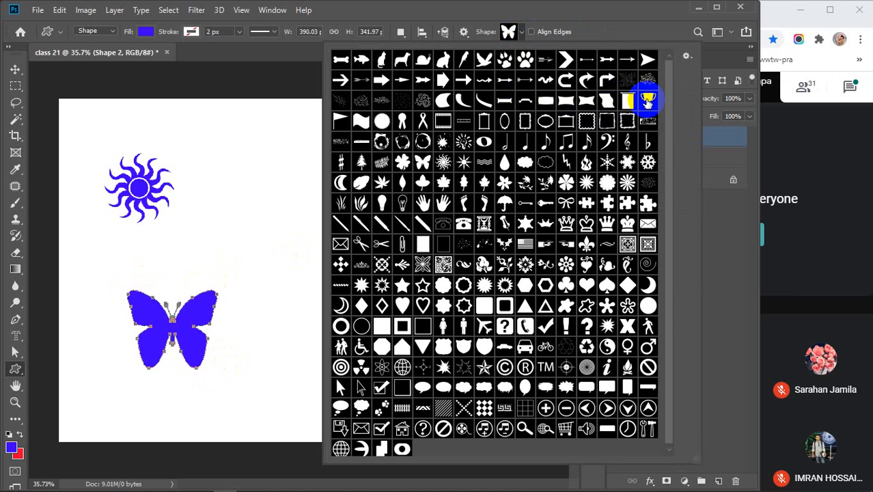
click(647, 101)
drag(226, 155, 290, 240)
Step: Draw a fern leaf custom shape about 417 px wide and 331 px tall to the right of the butterfly
click(510, 32)
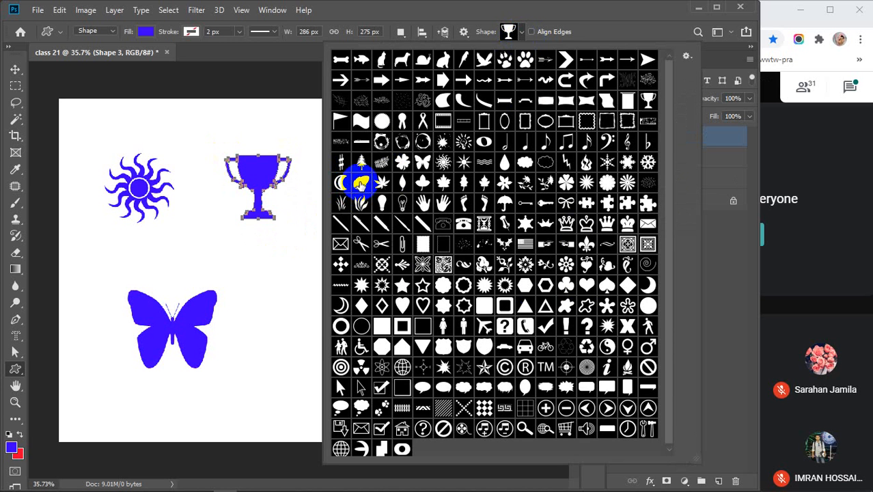
click(380, 163)
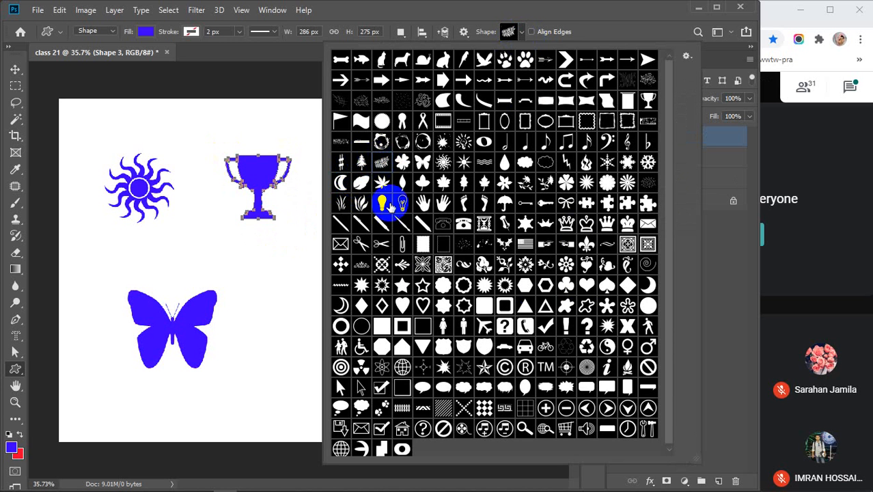
drag(257, 319, 368, 395)
key(v)
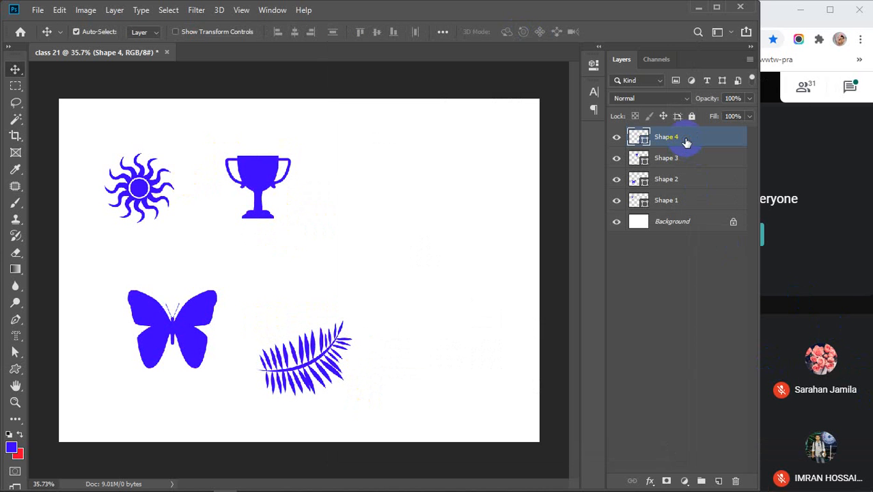
Step: Try several solid fill colors on the fern leaf, and fill it with the white-to-pink linear gradient
click(17, 369)
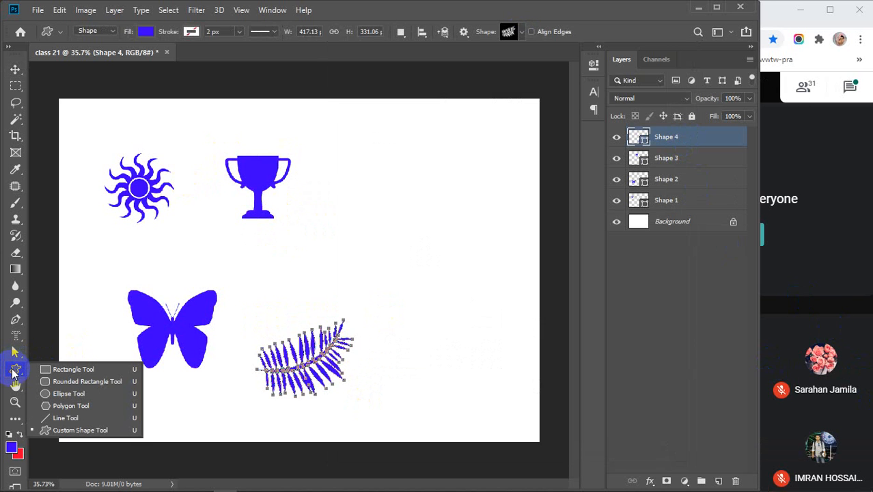
click(145, 31)
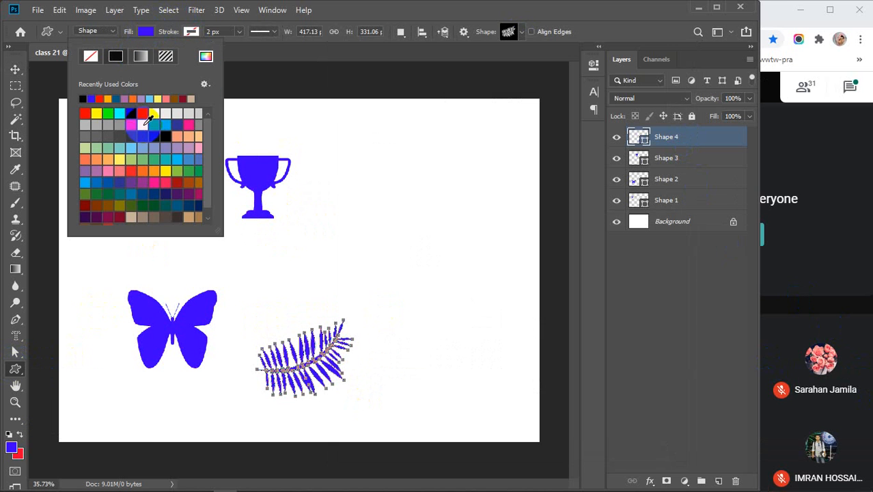
click(180, 154)
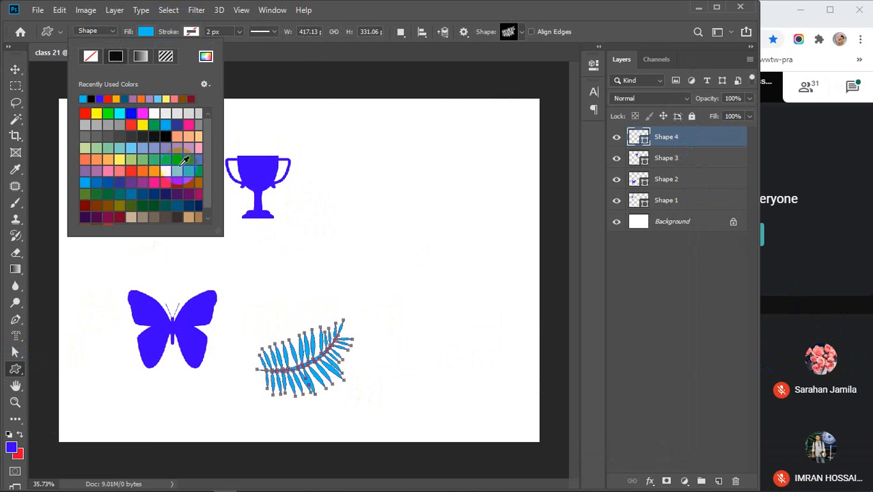
click(178, 180)
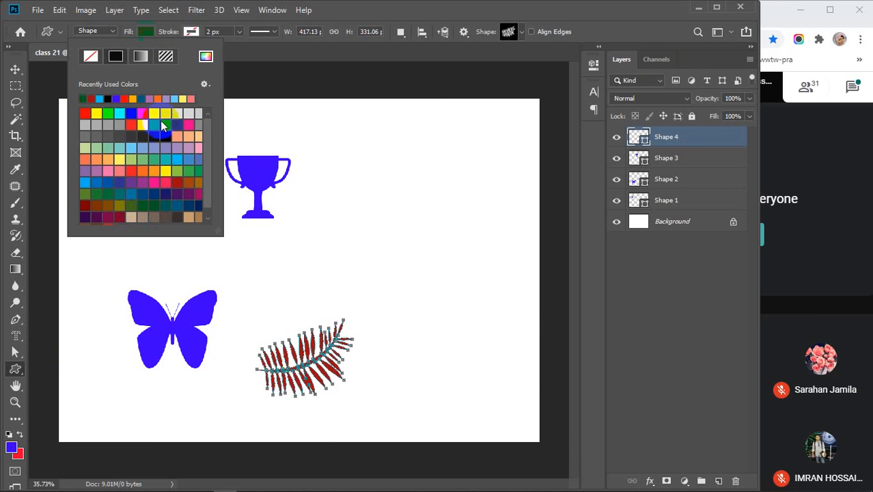
click(140, 56)
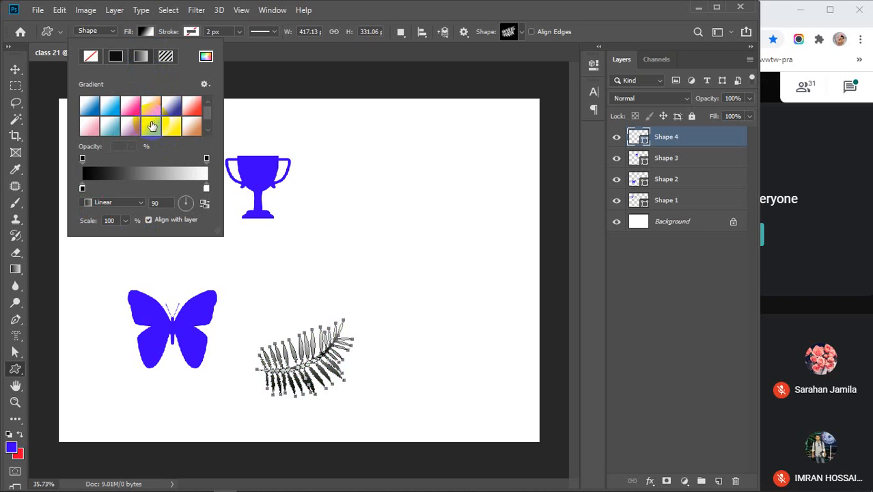
click(129, 105)
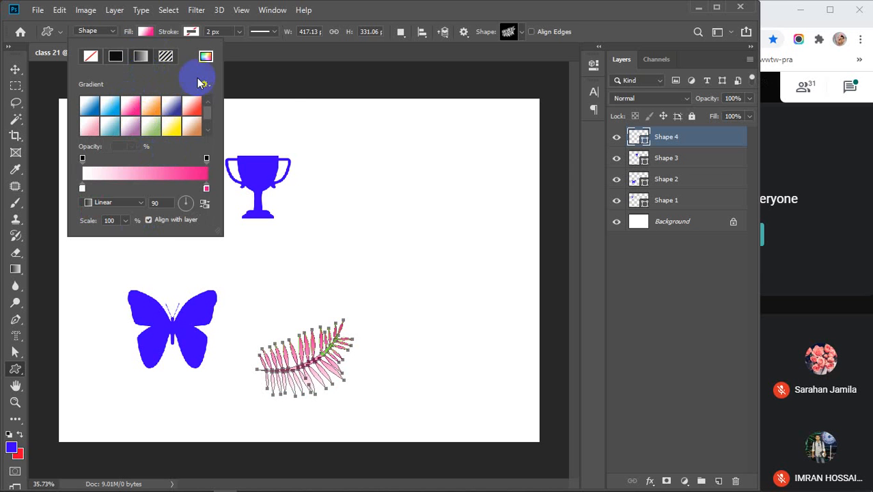
Step: Change the butterfly's fill to light yellow and deselect its layer
click(667, 179)
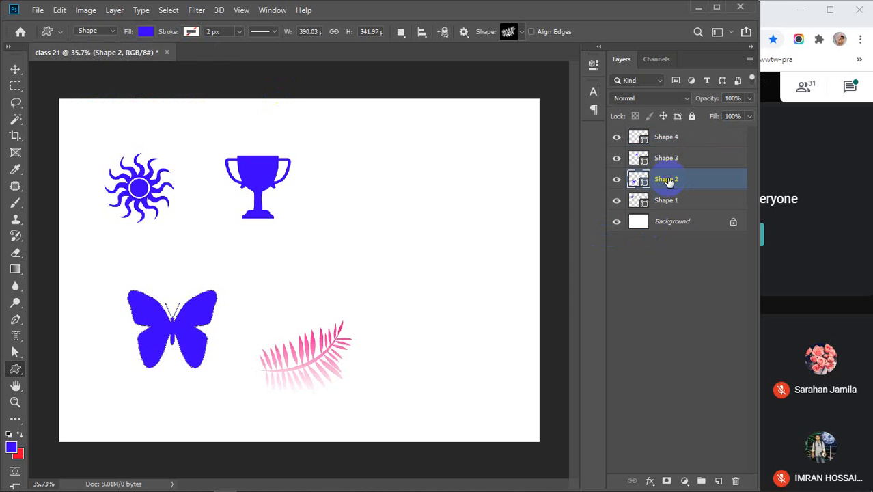
click(146, 32)
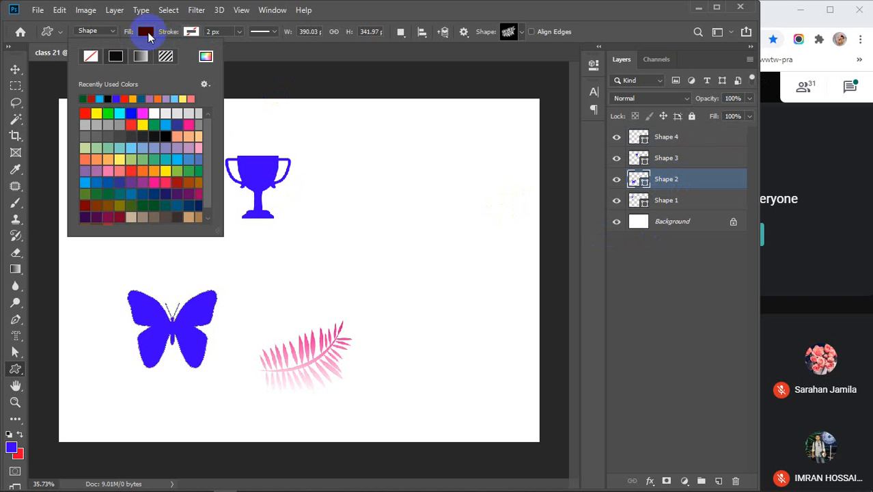
click(154, 193)
click(120, 159)
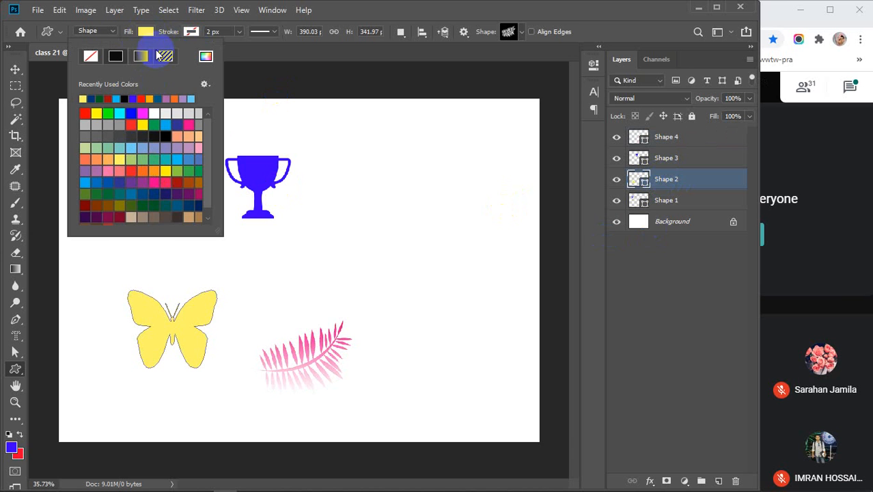
click(145, 30)
click(676, 277)
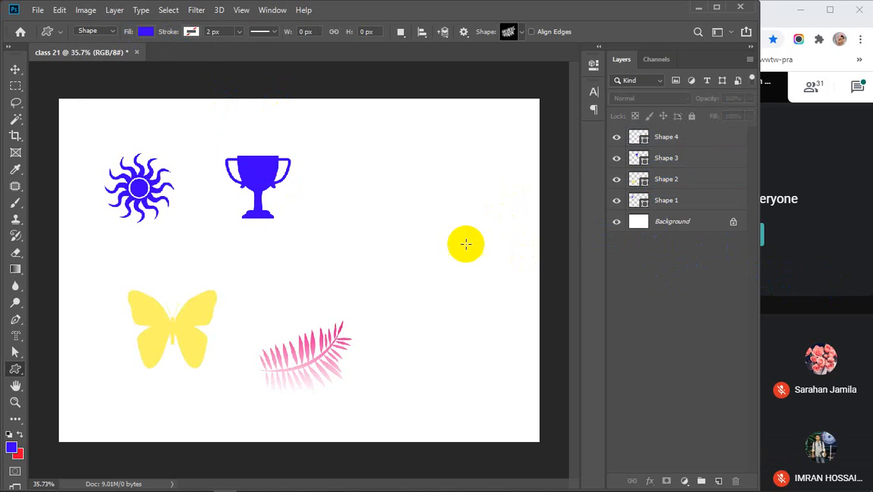
Step: Delete the four custom shape layers from Shape 4 down to Shape 1
click(693, 137)
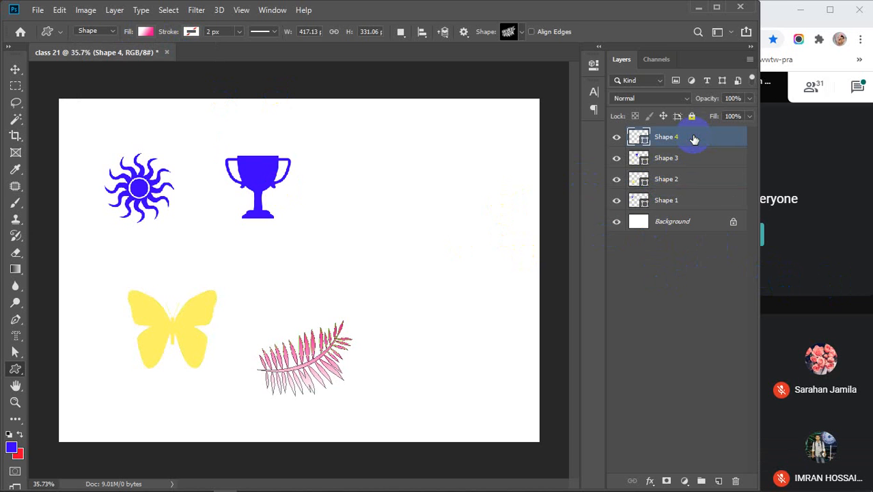
key(Delete)
key(Delete)
key(Delete)
key(Delete)
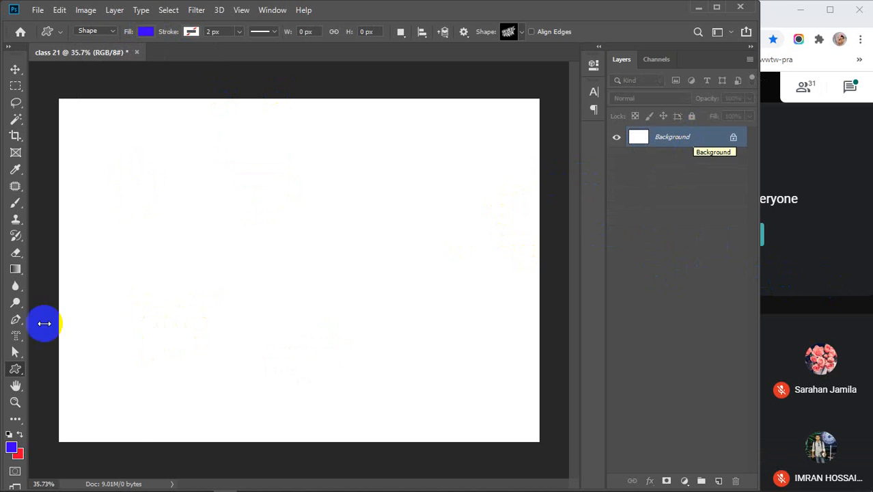
Step: Draw a blue circle about 753 px in diameter near the canvas's center with the Ellipse Tool
right_click(15, 369)
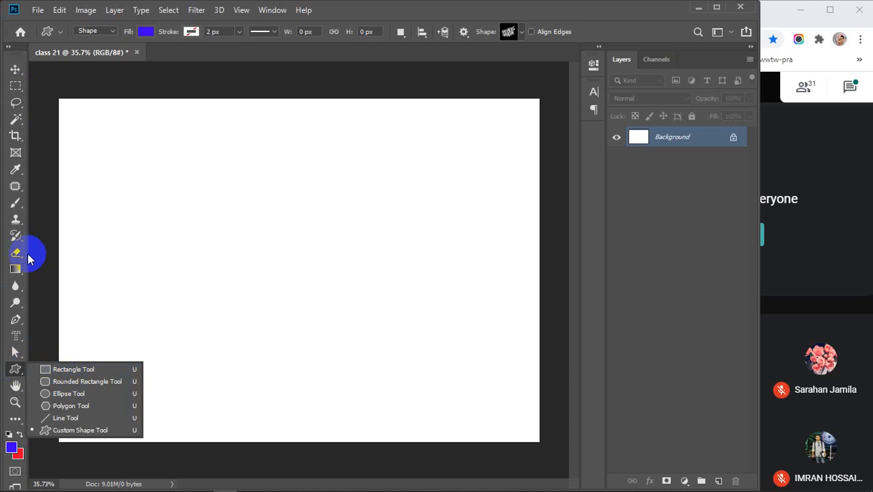
click(84, 392)
drag(199, 189, 371, 360)
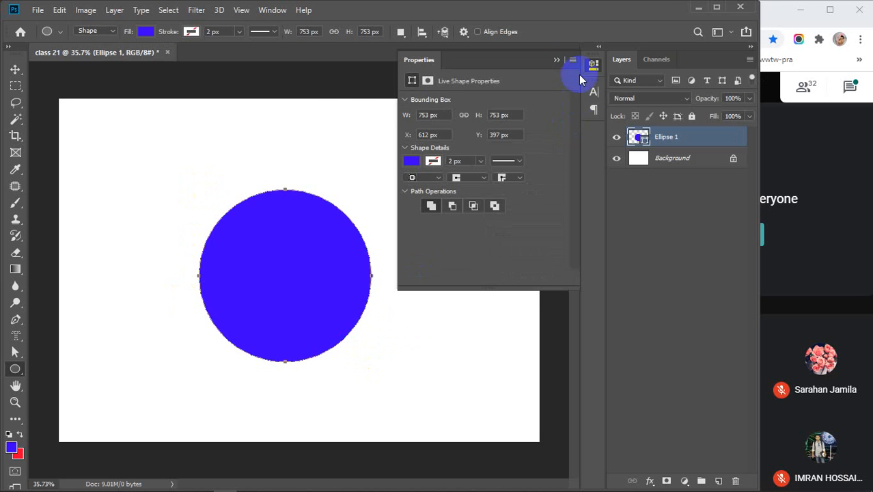
click(557, 60)
Step: Try to erase part of the blue circle with the Eraser Tool, and decline rasterizing the shape
click(17, 252)
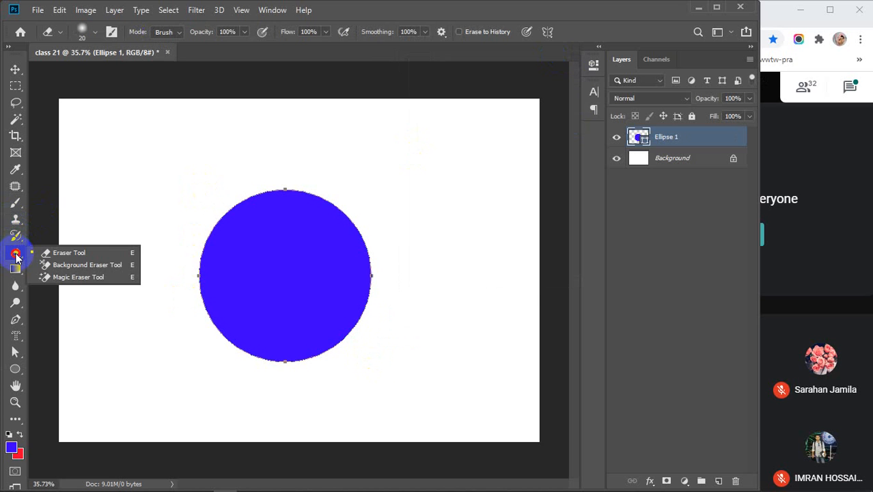
click(82, 254)
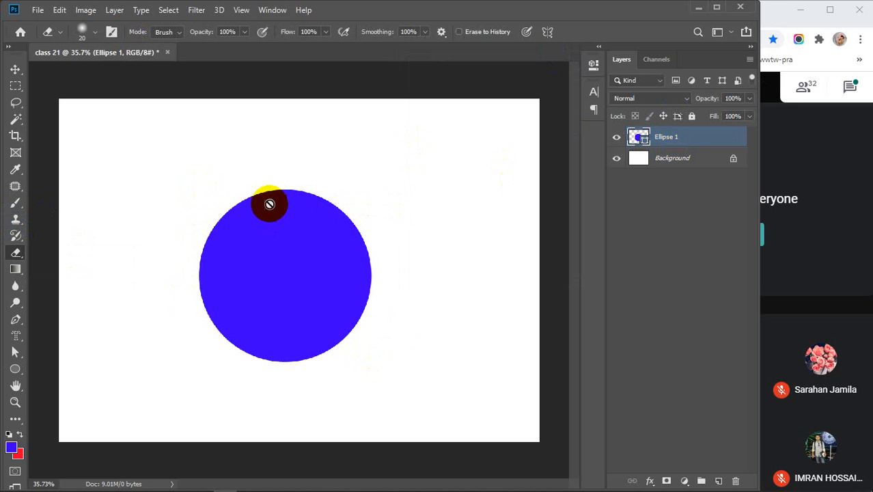
click(308, 291)
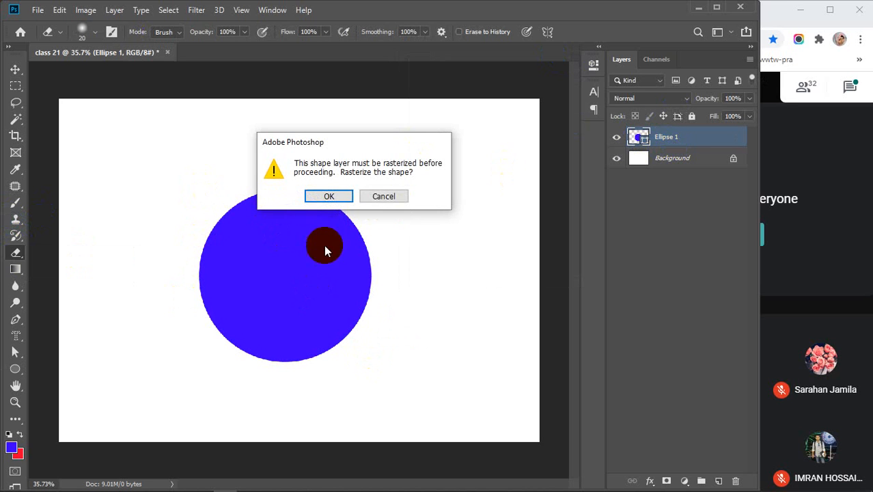
click(386, 197)
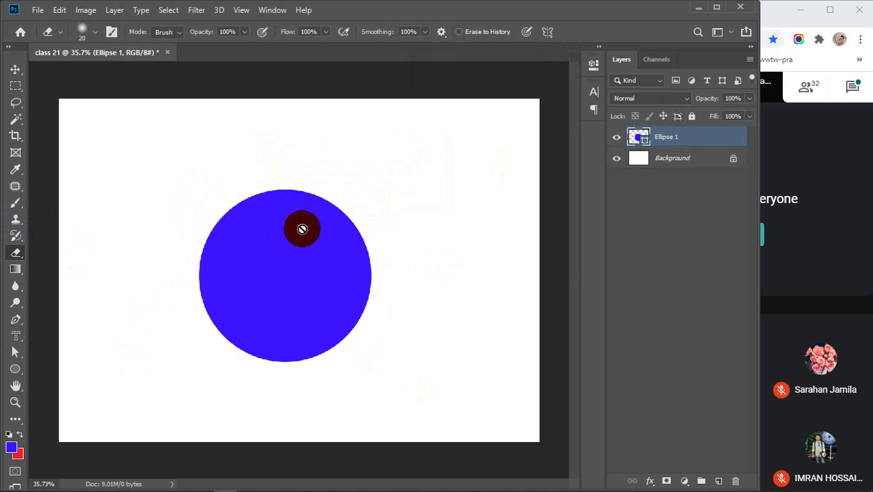
Step: Apply the Subtract Front Shape path operation to the circle, undo it, and select the Ellipse 1 layer
click(15, 368)
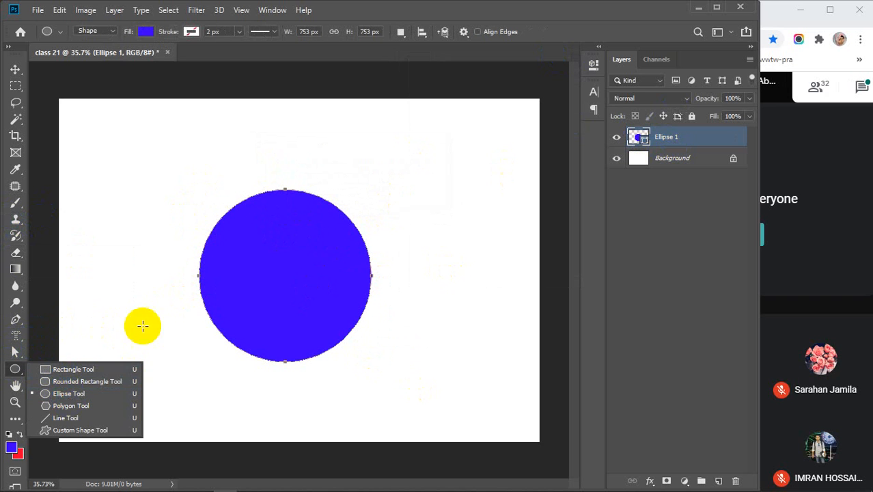
click(400, 32)
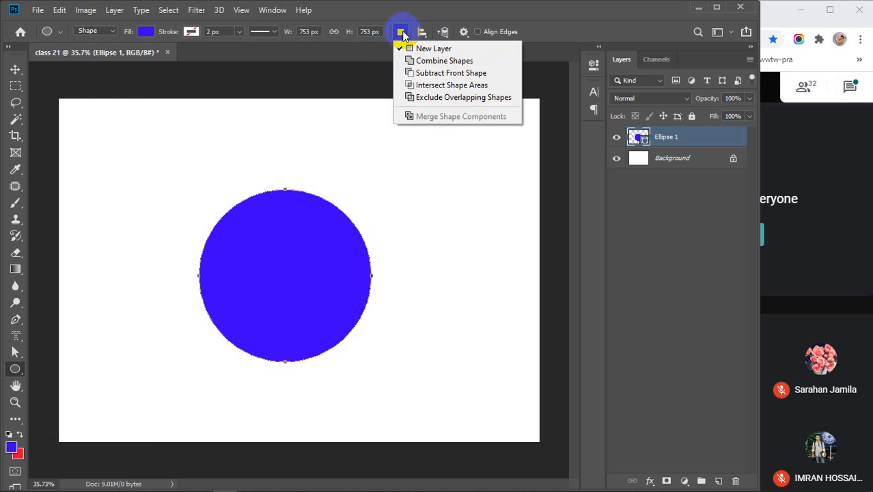
click(425, 72)
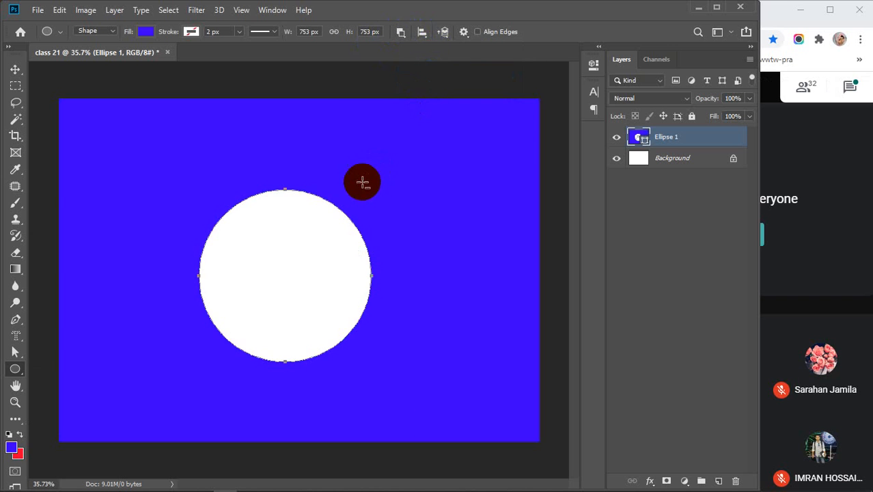
key(ctrl+z)
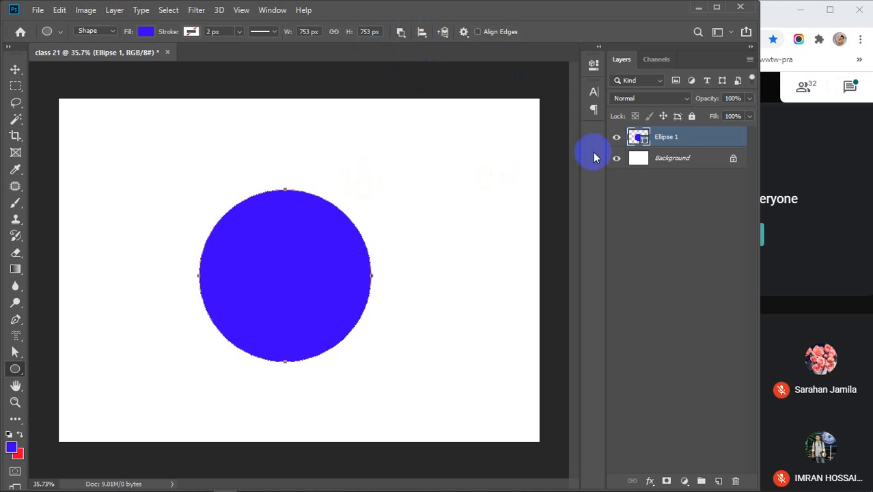
click(680, 138)
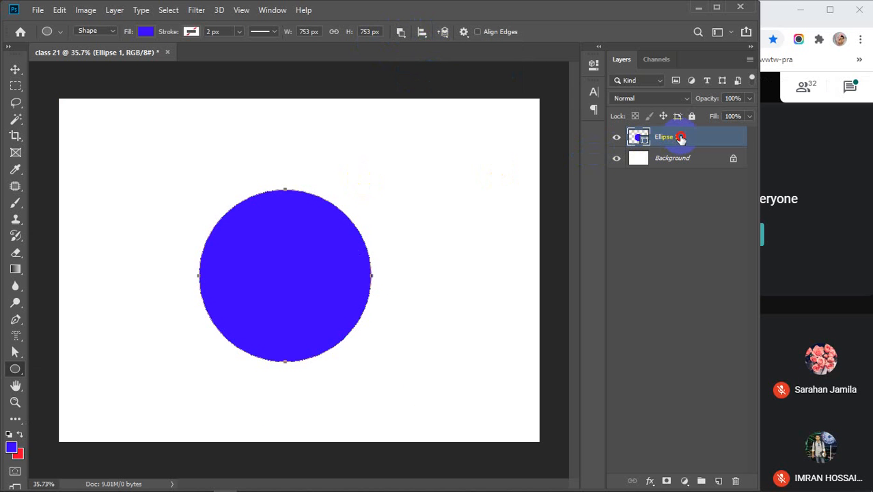
Step: Draw an overlapping ellipse about 535 by 558 px on the circle's upper part, and delete both ellipse layers
click(614, 226)
click(402, 34)
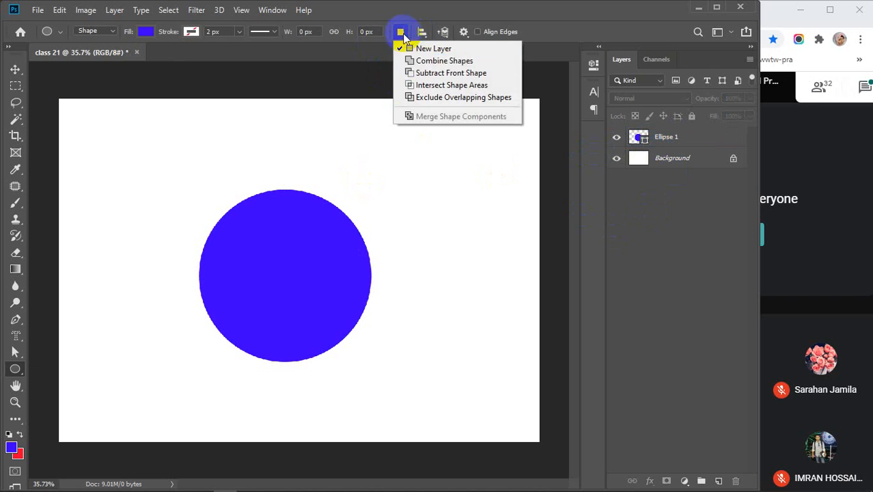
click(425, 74)
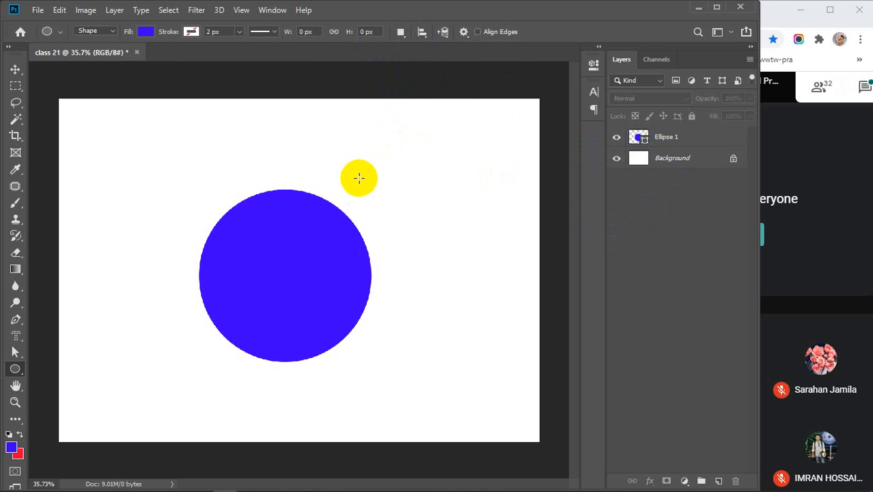
drag(374, 168, 252, 295)
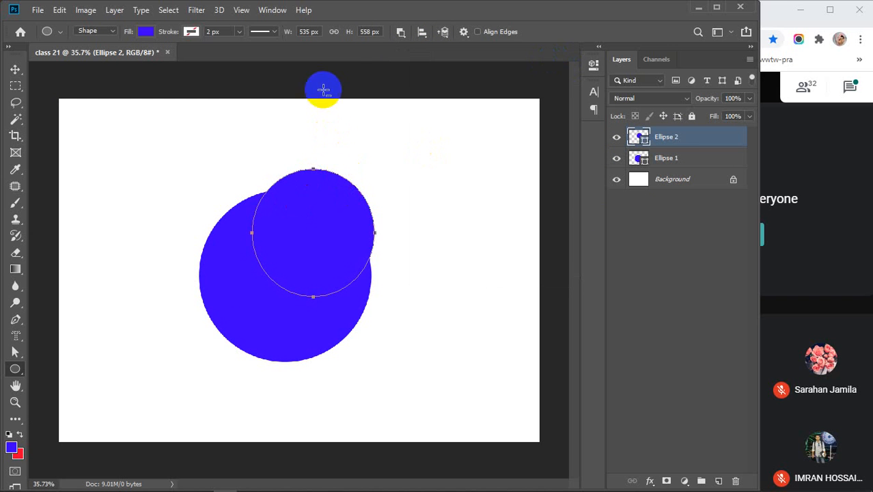
key(Delete)
key(Delete)
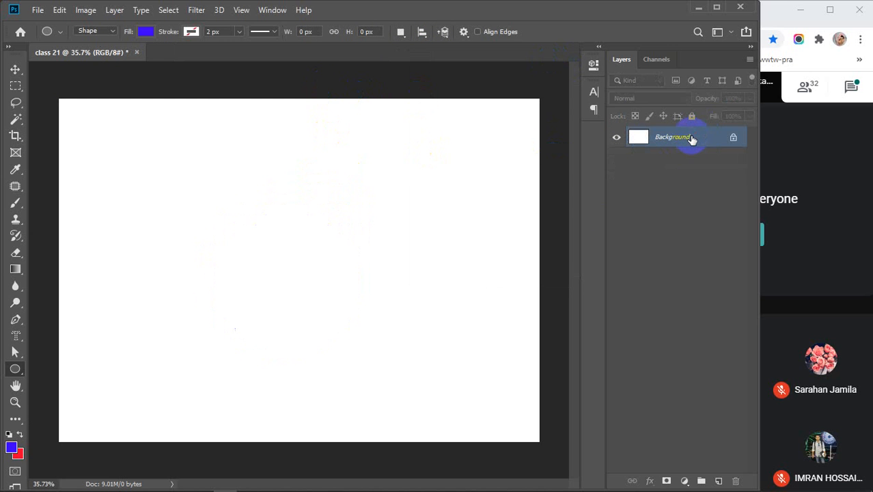
Step: Draw a large blue circle with the Subtract Front Shape operation, and subtract an overlapping circle about 604 px in diameter from its upper-left part
click(401, 31)
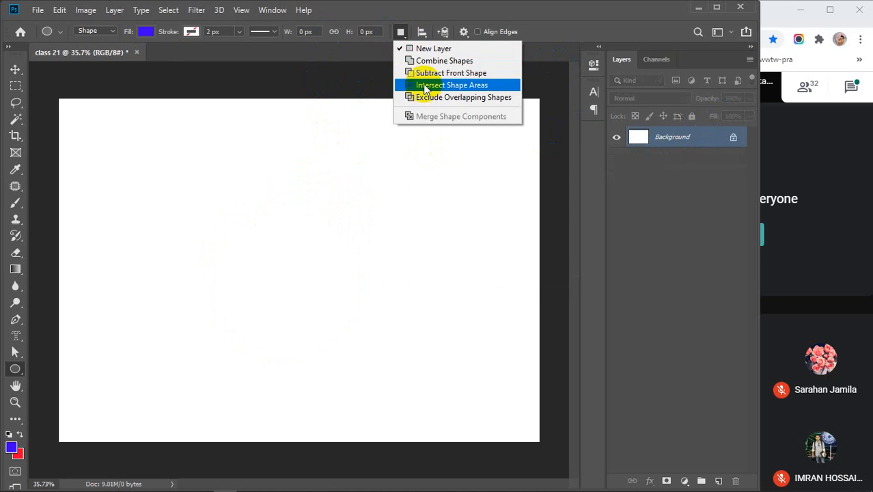
click(440, 72)
drag(193, 196, 377, 365)
drag(294, 163, 156, 351)
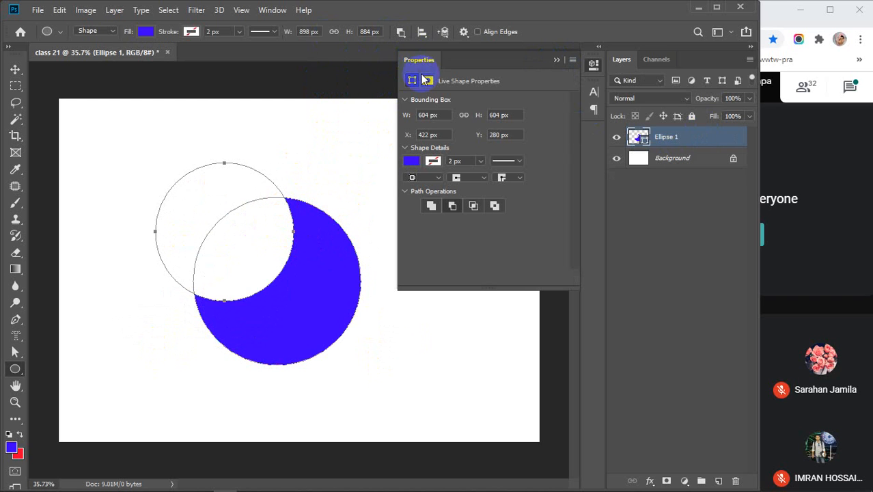
Step: Set the path operation to Exclude Overlapping Shapes and draw an ellipse about 504 by 634 px across the upper-right part of the shape
click(422, 32)
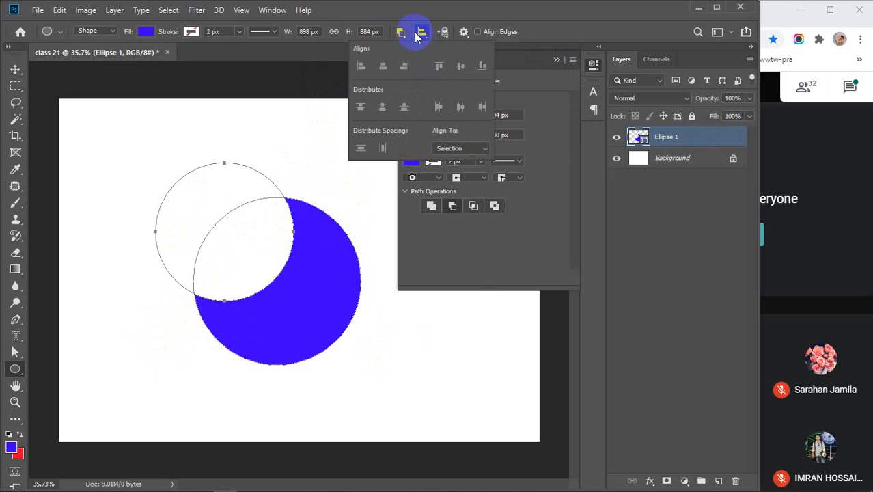
click(400, 32)
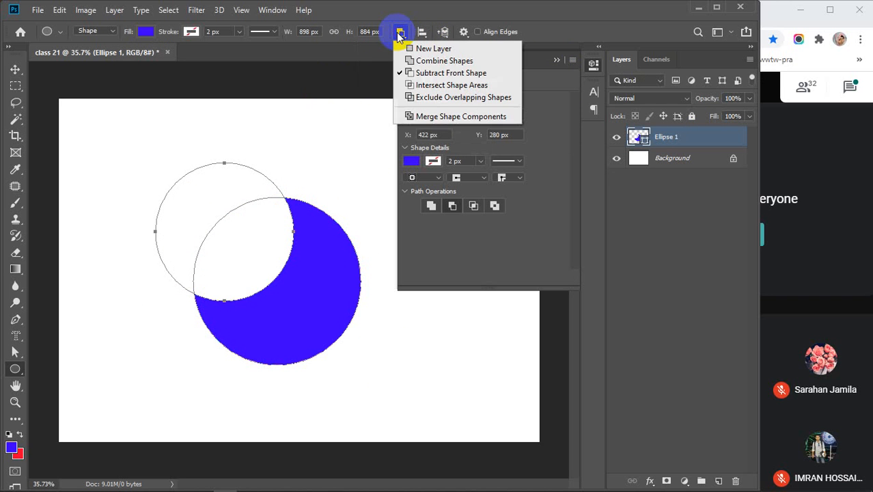
click(427, 97)
drag(260, 147, 374, 292)
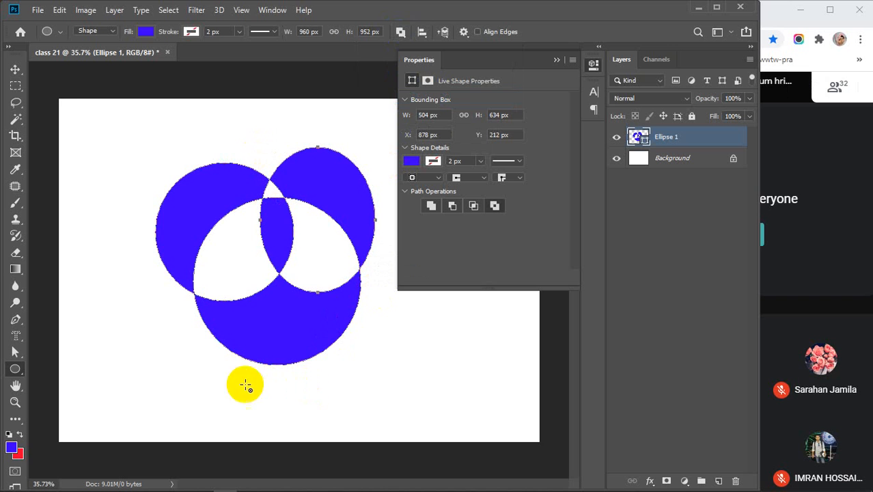
Step: Add five more overlapping ellipses around the shape with Exclude Overlapping Shapes, including ones about 557 by 429, 387 by 429 and 236 by 317 px
drag(360, 400, 206, 240)
drag(108, 172, 235, 270)
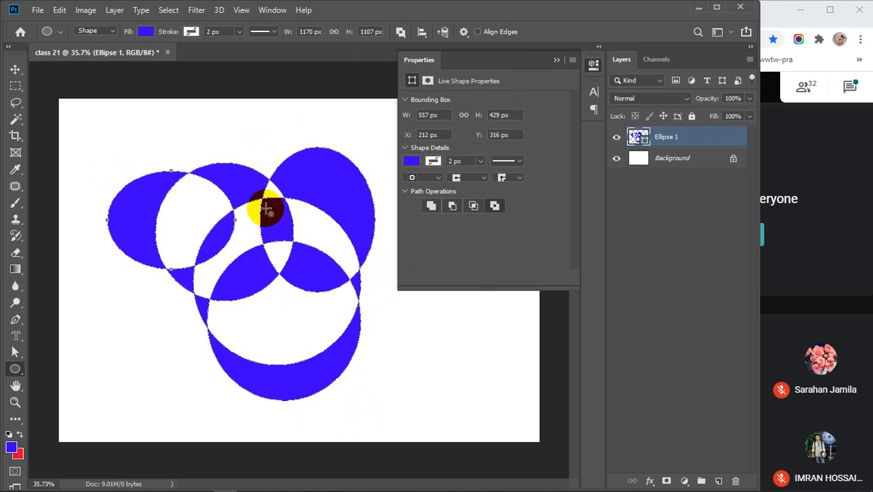
drag(283, 115, 369, 209)
drag(364, 407, 298, 326)
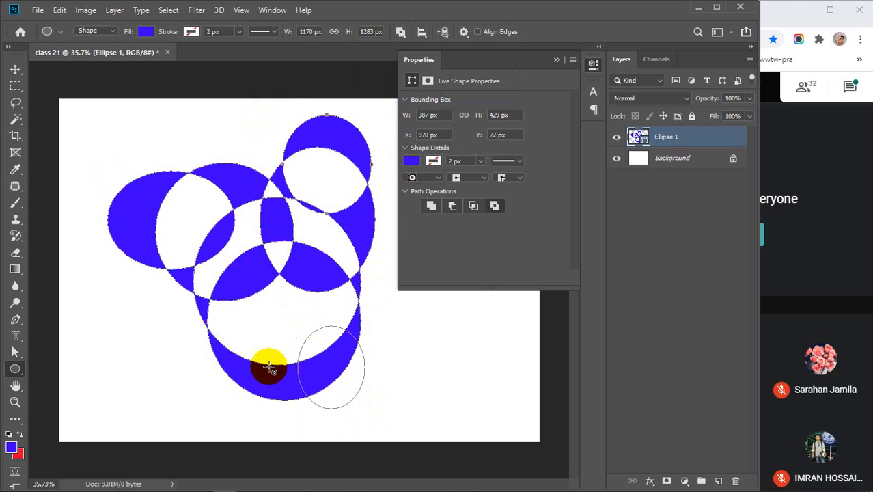
drag(203, 401, 254, 331)
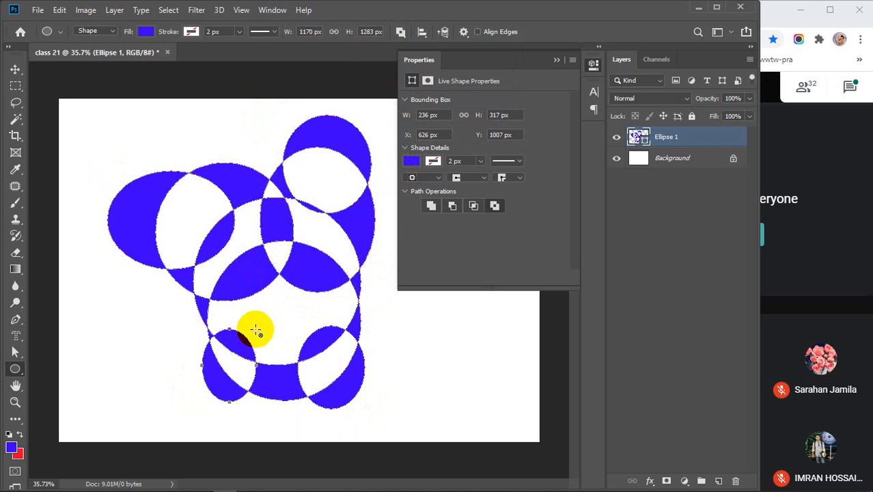
Step: Collapse the shape properties and move the combined ellipse shape slightly right and down on the canvas
click(556, 61)
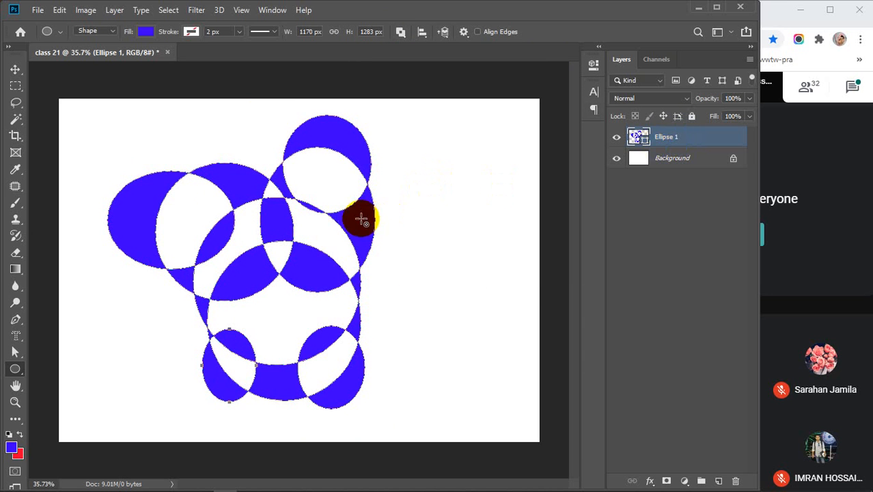
click(15, 69)
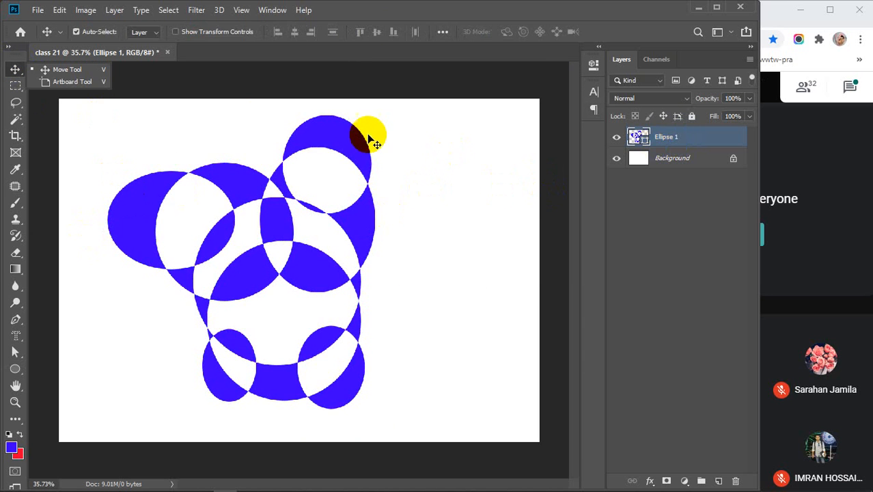
drag(334, 146, 368, 161)
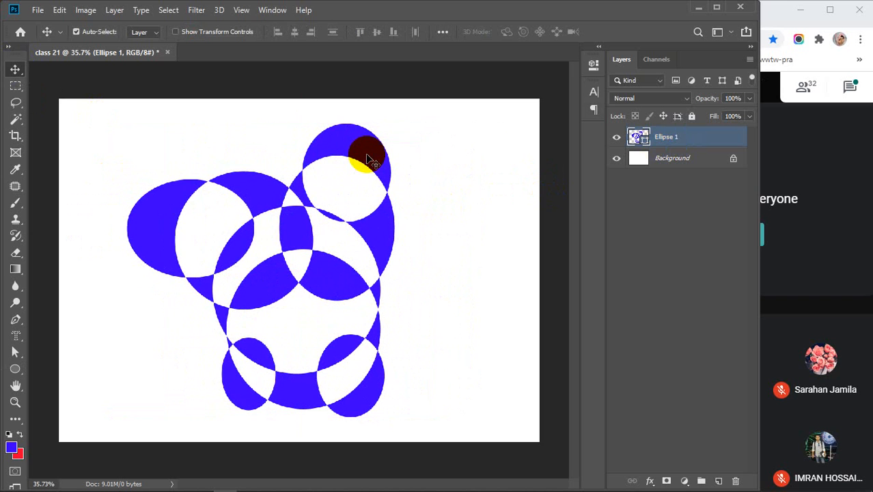
Step: Define the combined ellipse shape as a custom shape with the default name, and delete the Ellipse 1 layer
click(60, 11)
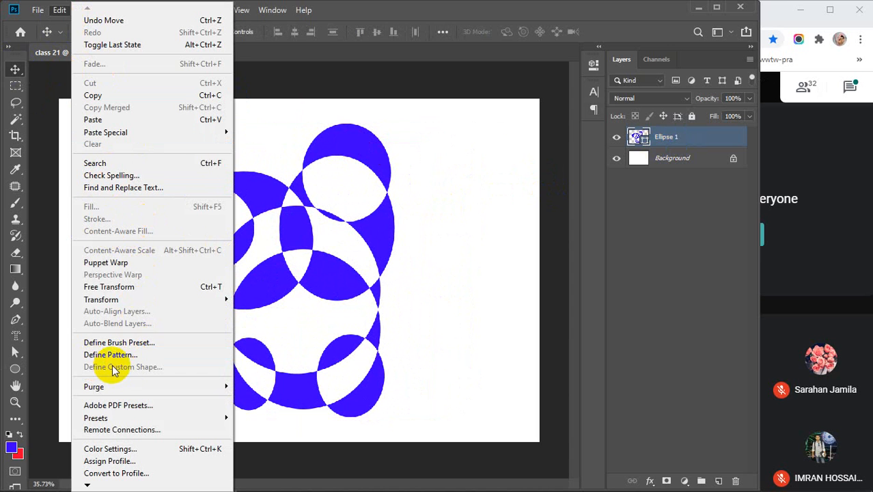
click(16, 369)
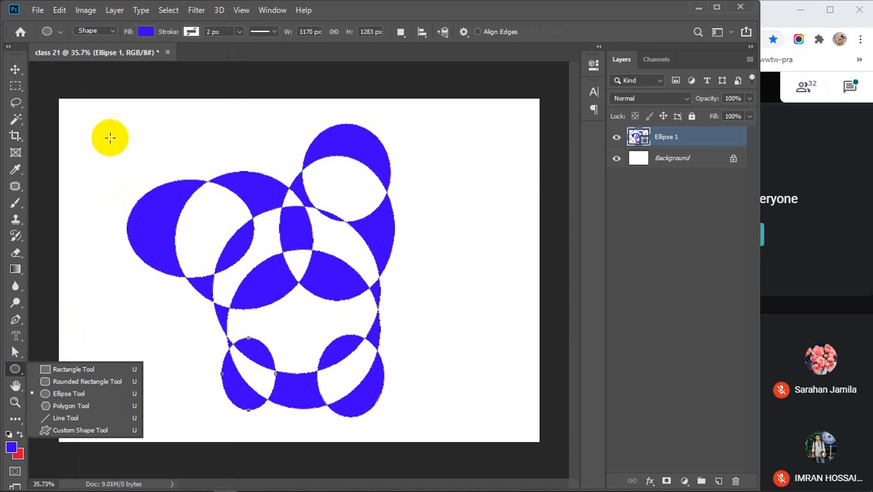
click(59, 10)
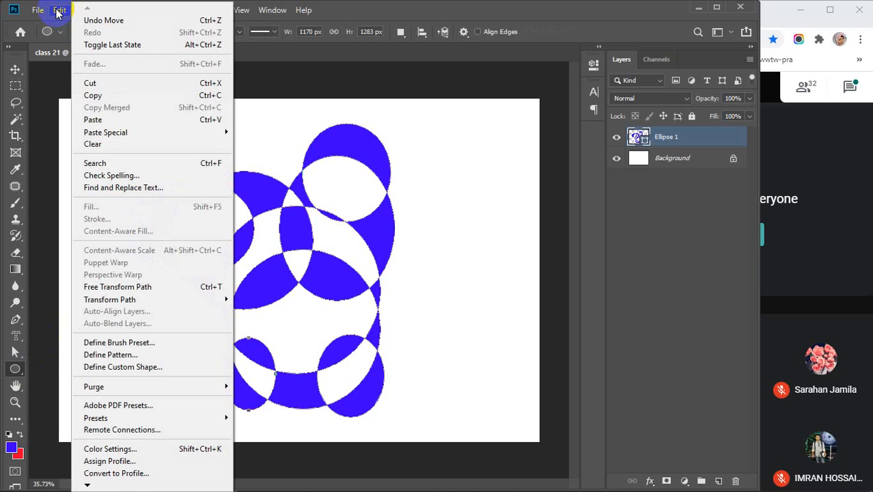
click(136, 367)
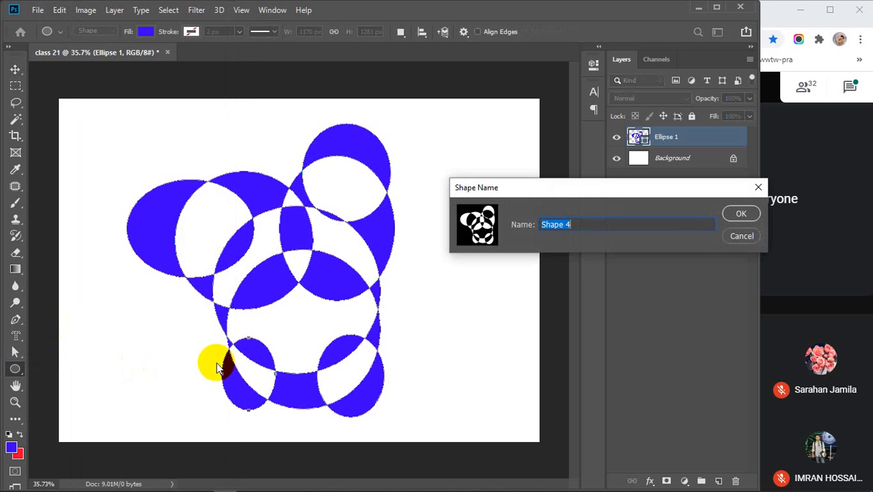
click(736, 215)
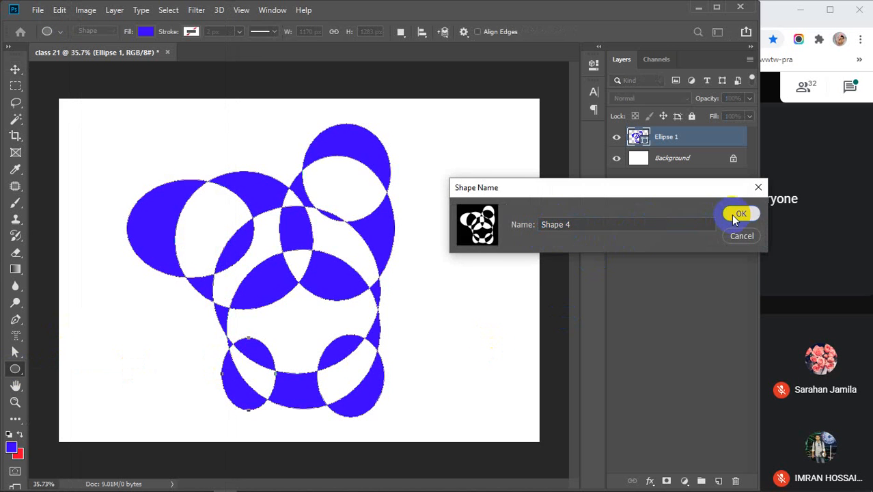
key(Delete)
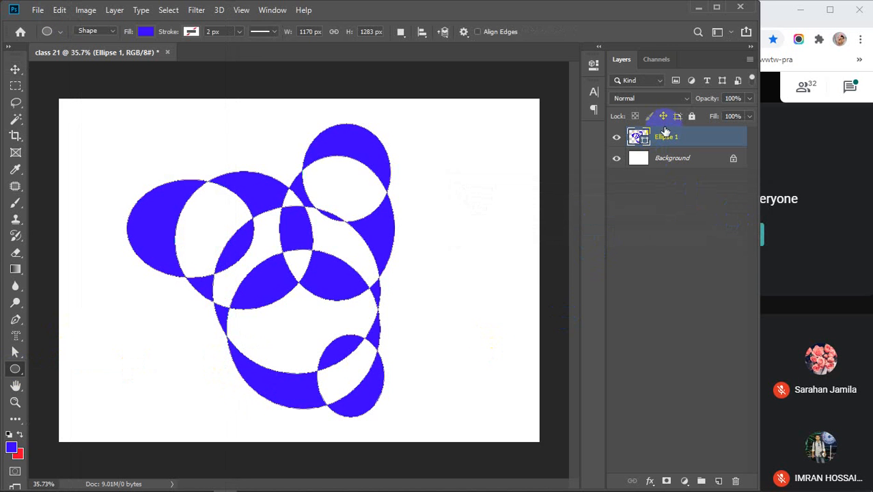
key(Delete)
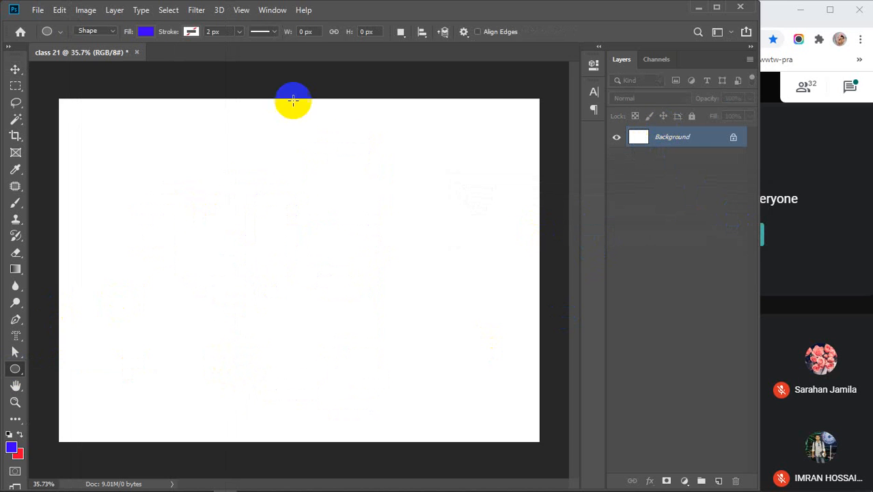
Step: Draw the newly defined custom shape twice, small at the canvas's upper left and about 941 by 1032 px on its right half
right_click(15, 369)
click(73, 429)
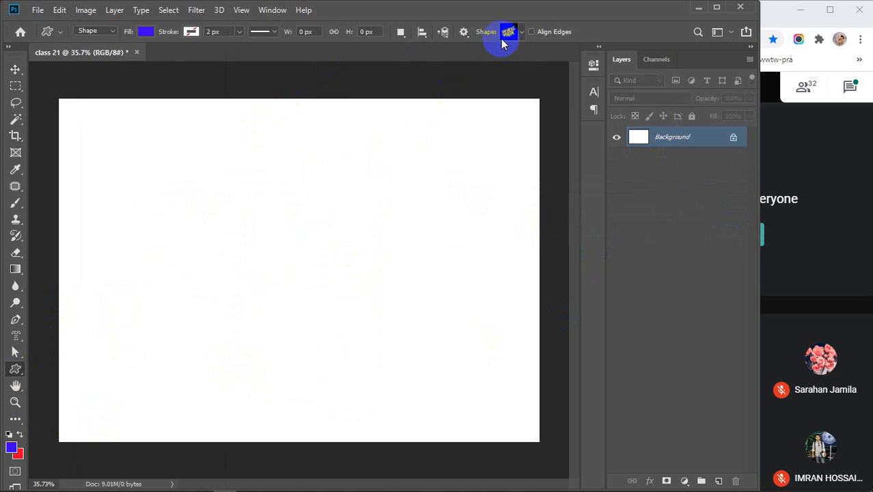
click(521, 35)
scroll(478, 409, down, 1)
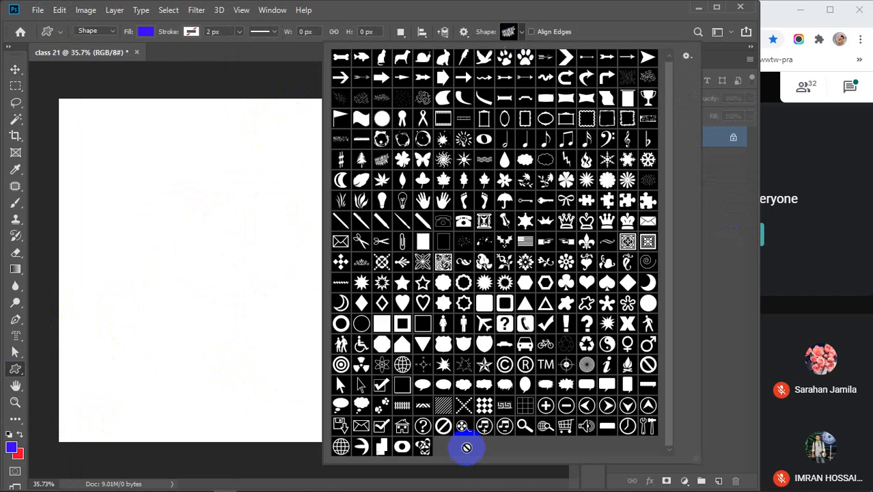
click(424, 446)
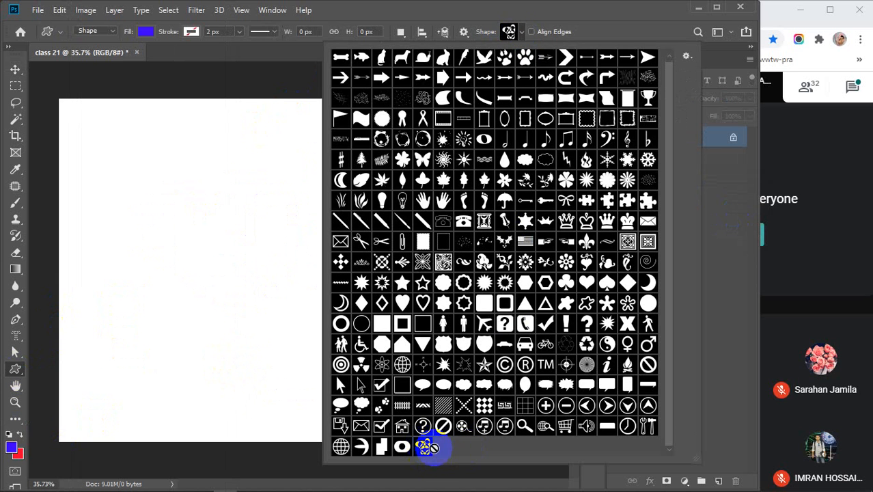
click(522, 31)
drag(126, 145, 180, 235)
drag(306, 153, 524, 420)
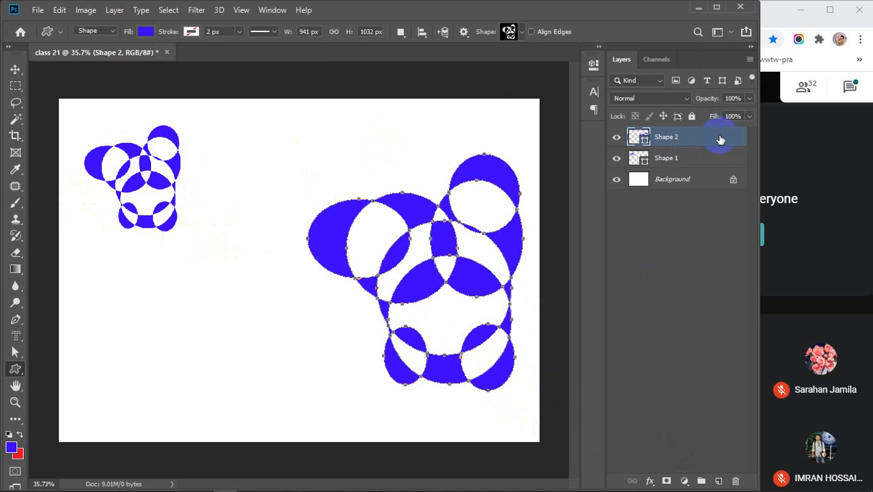
Step: Select the Background layer and delete the last four user-defined shapes, after the globe, from the custom shape library
click(698, 181)
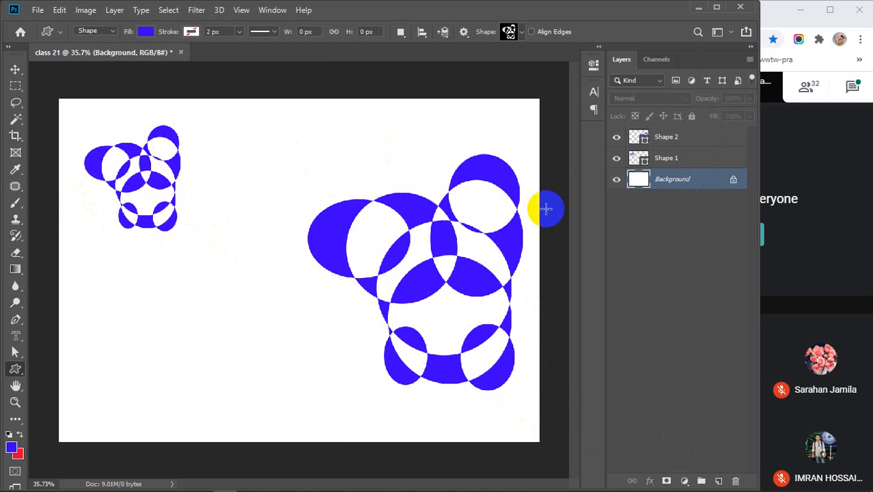
click(519, 30)
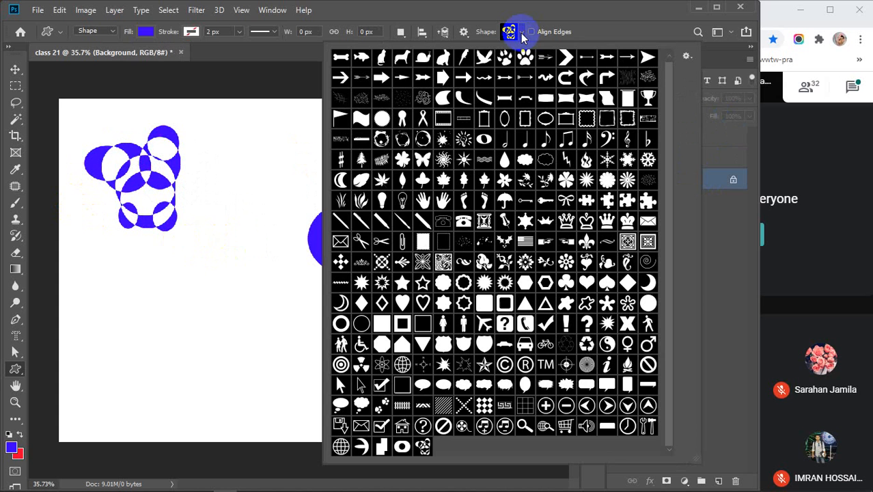
right_click(423, 447)
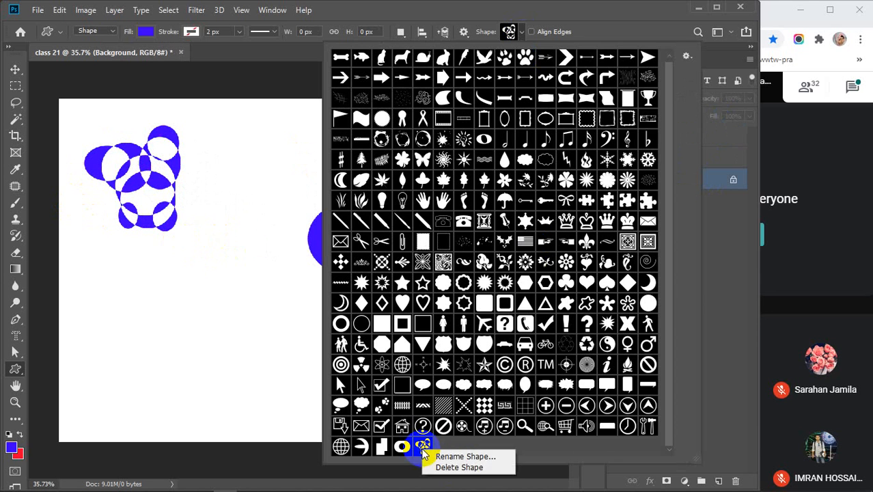
click(440, 467)
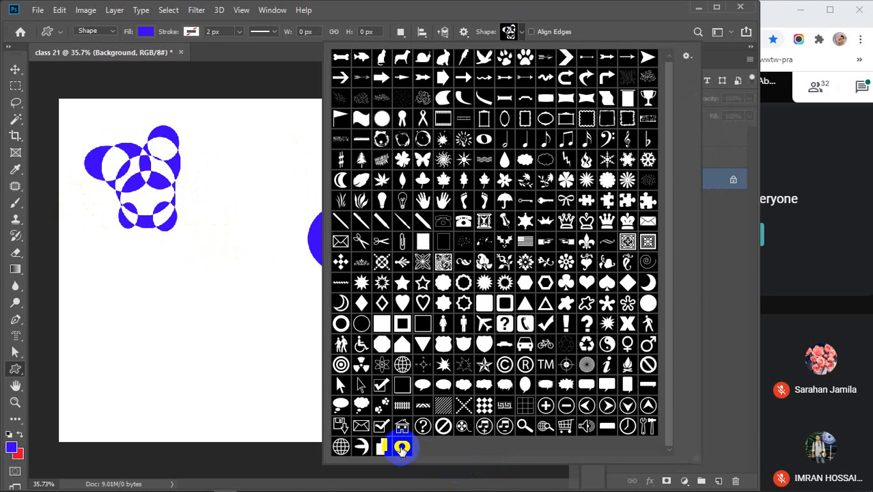
right_click(403, 445)
click(418, 467)
right_click(379, 448)
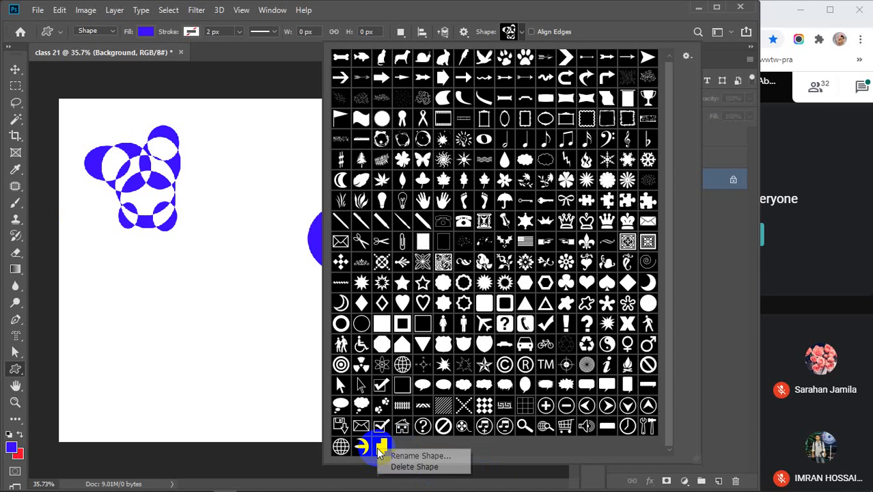
click(396, 465)
right_click(360, 448)
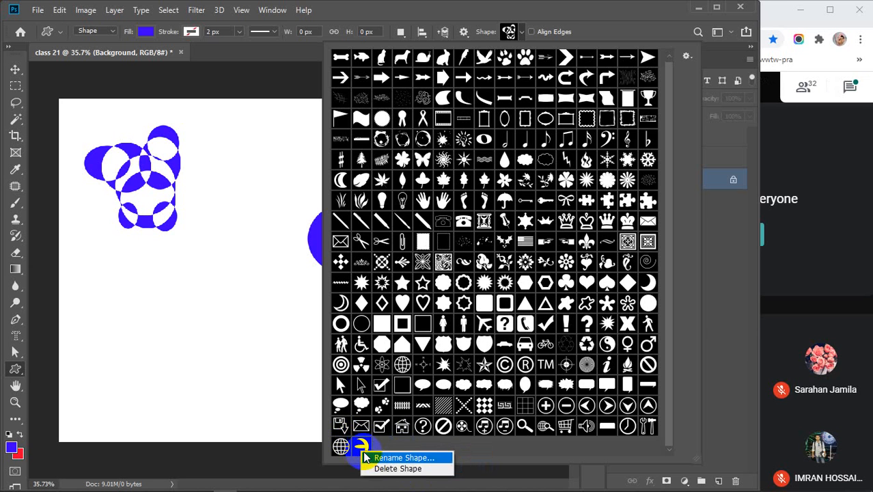
click(376, 467)
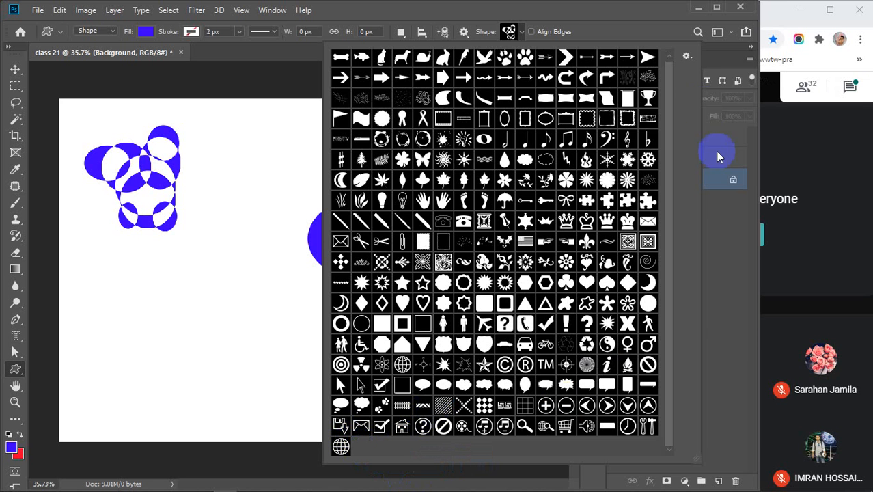
Step: Look into loading custom shapes from the Custom Shapes presets folder, and close the shape library
click(686, 58)
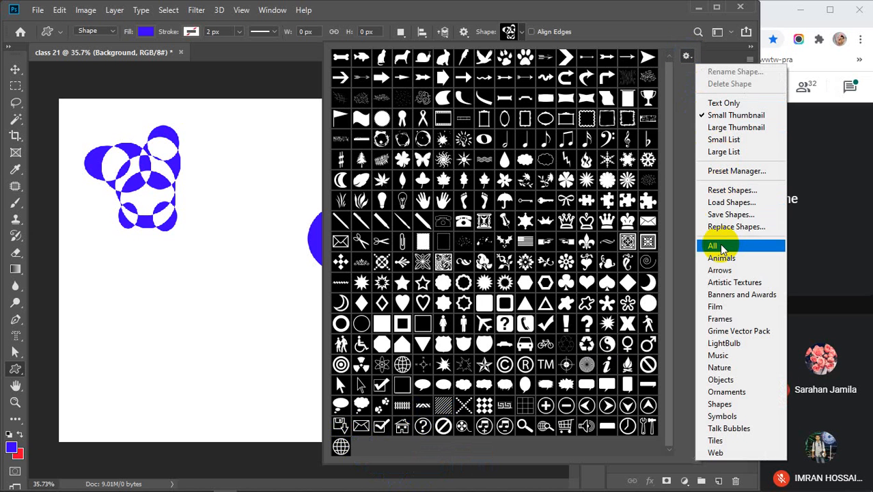
click(728, 202)
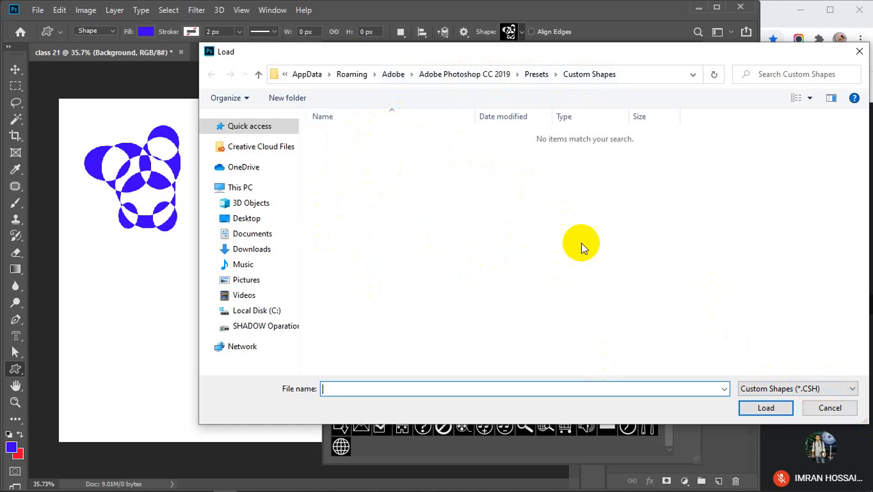
click(767, 408)
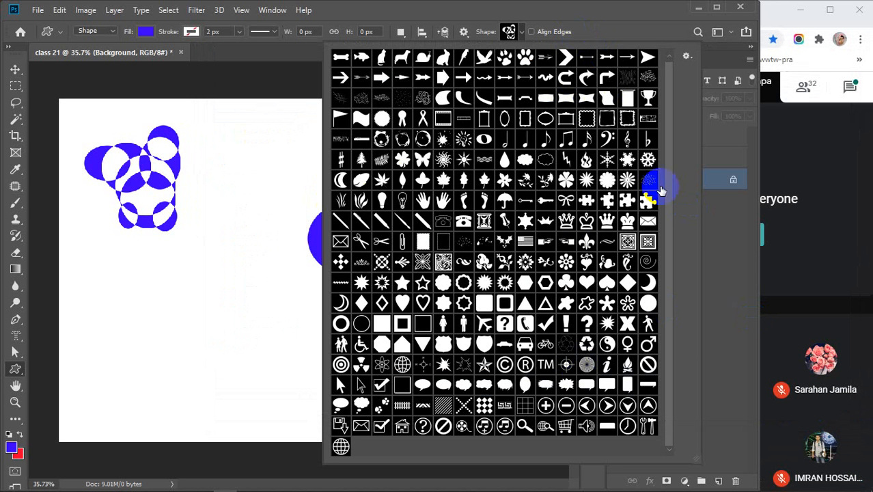
click(686, 58)
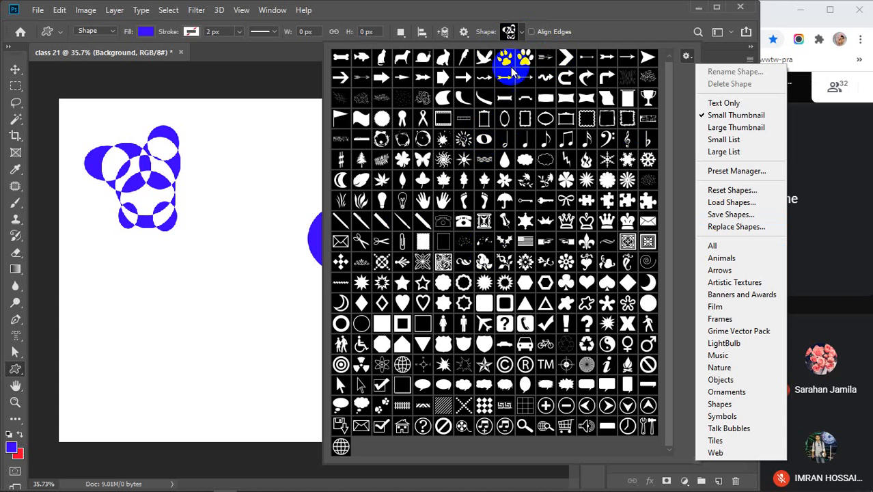
click(522, 32)
click(523, 34)
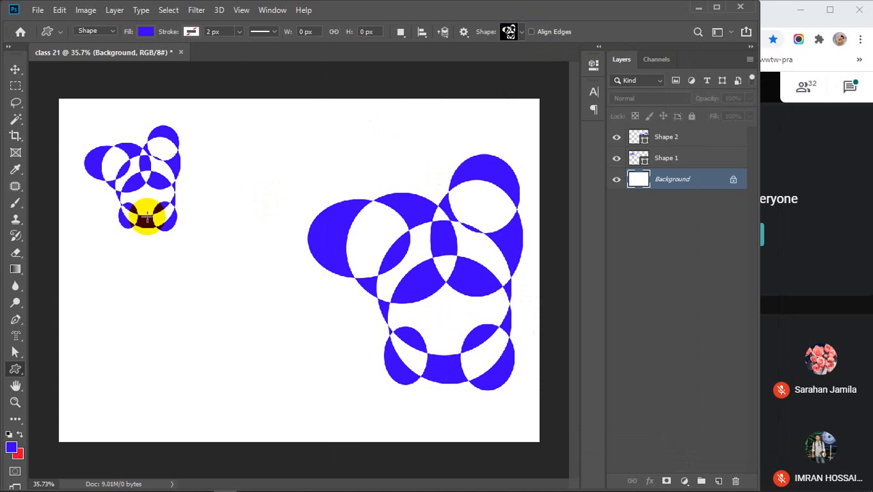
Step: Select the Shape 1 and Shape 2 layers together on the canvas and delete them
click(14, 70)
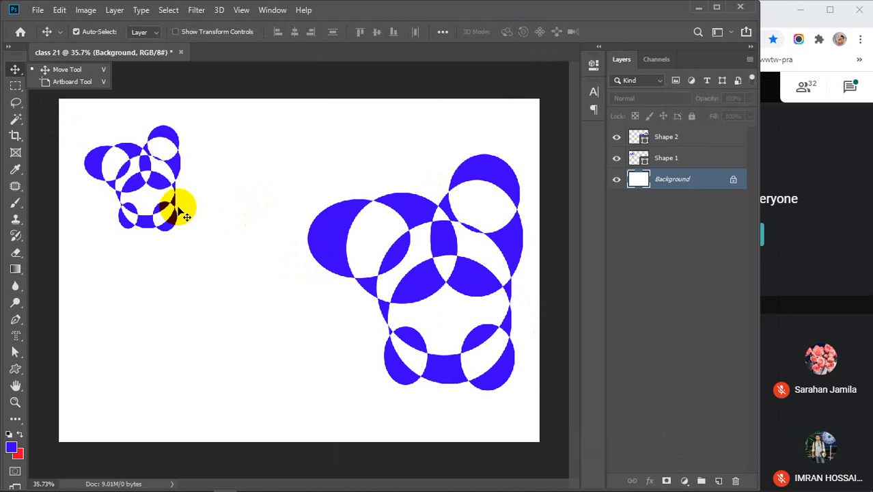
click(260, 327)
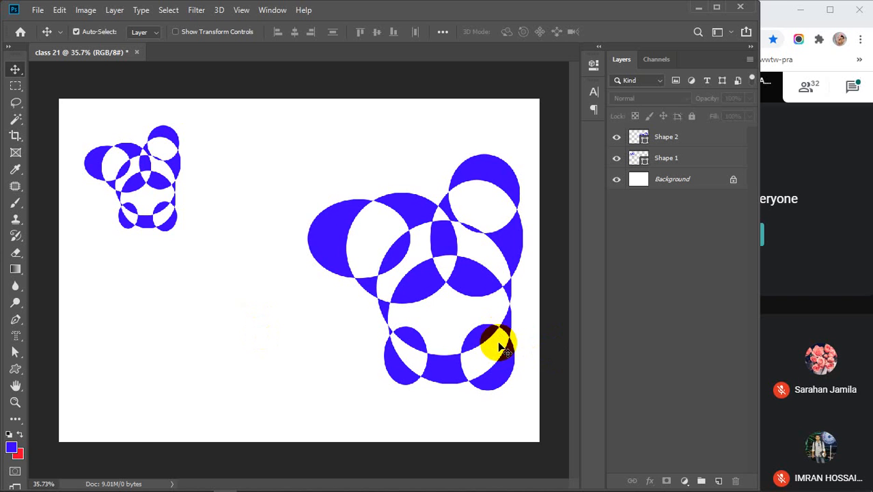
click(15, 369)
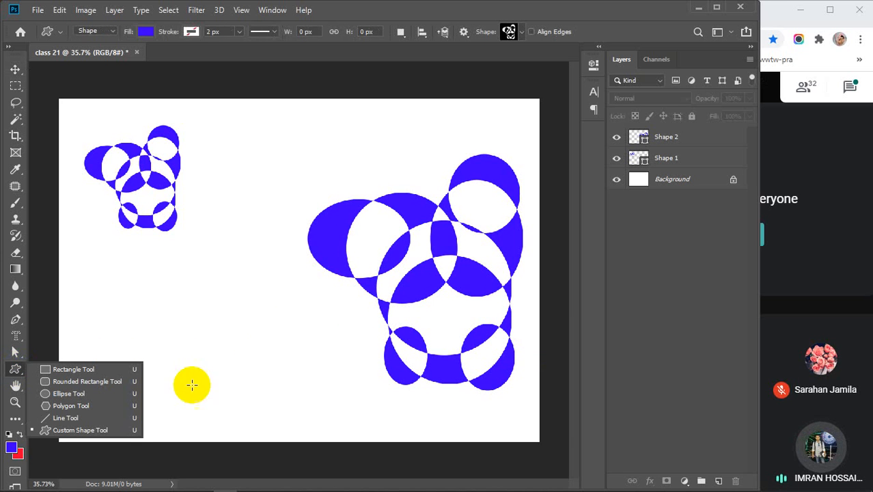
click(14, 70)
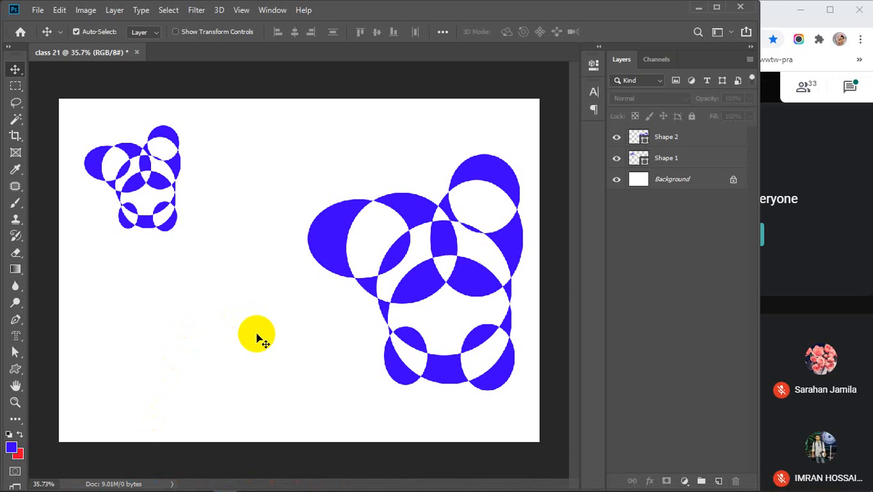
drag(105, 125, 426, 375)
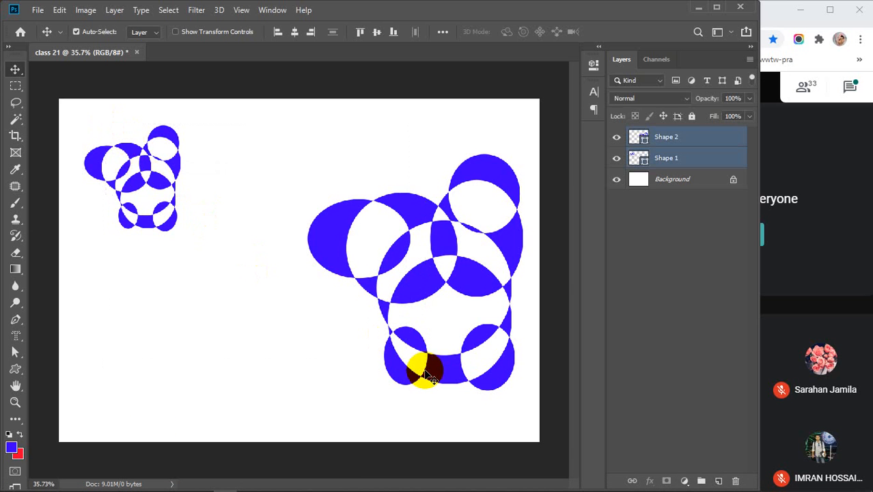
key(Delete)
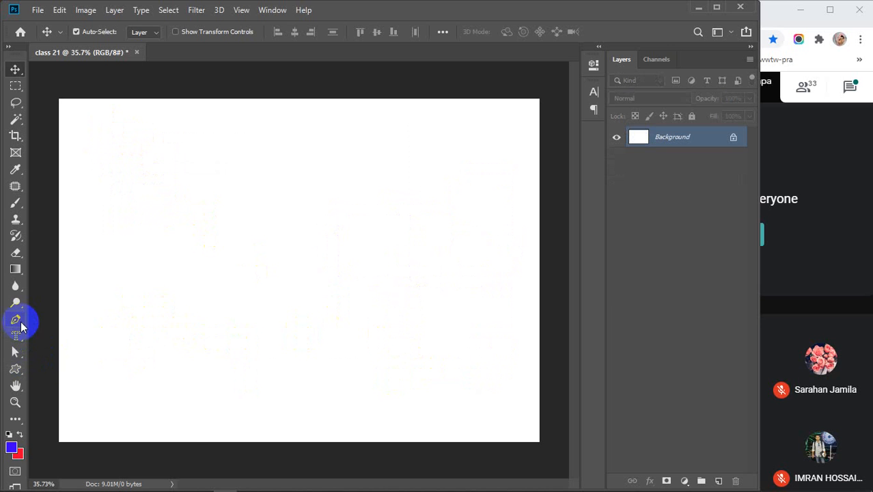
click(16, 352)
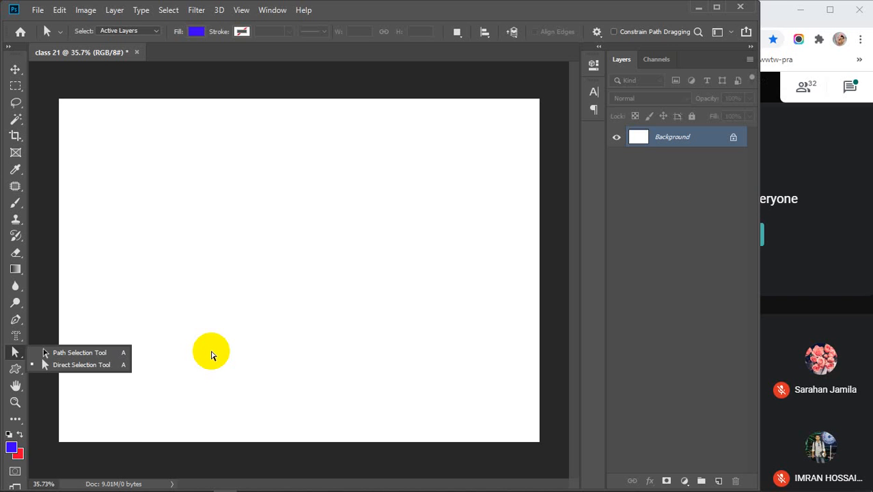
drag(15, 368, 45, 372)
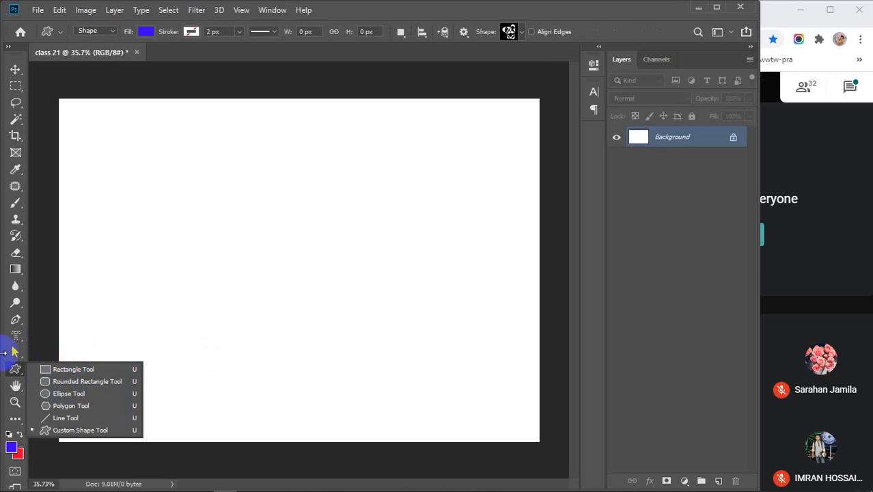
click(15, 70)
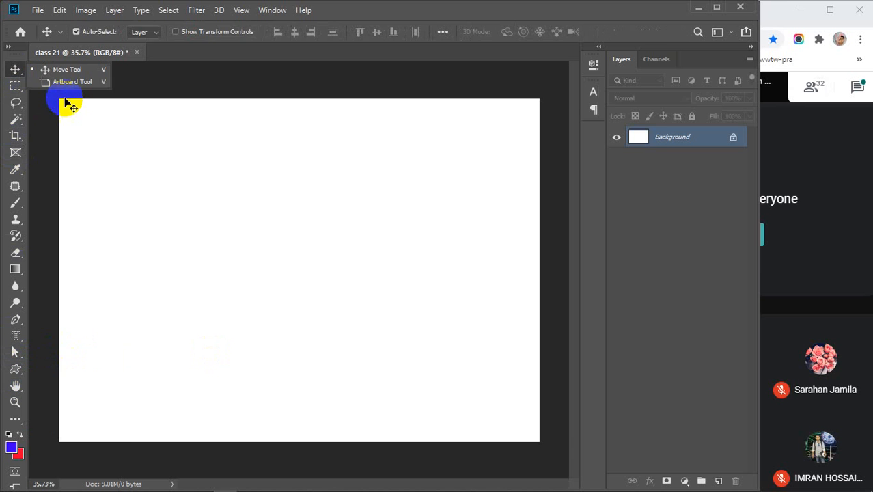
click(60, 69)
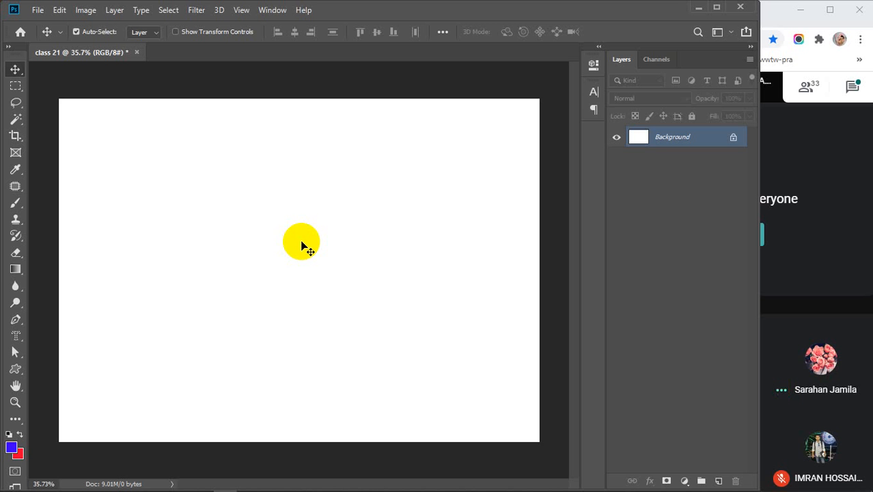
Step: Minimize Photoshop to reveal the desktop and look through the hidden system tray icons
mouse_move(357, 491)
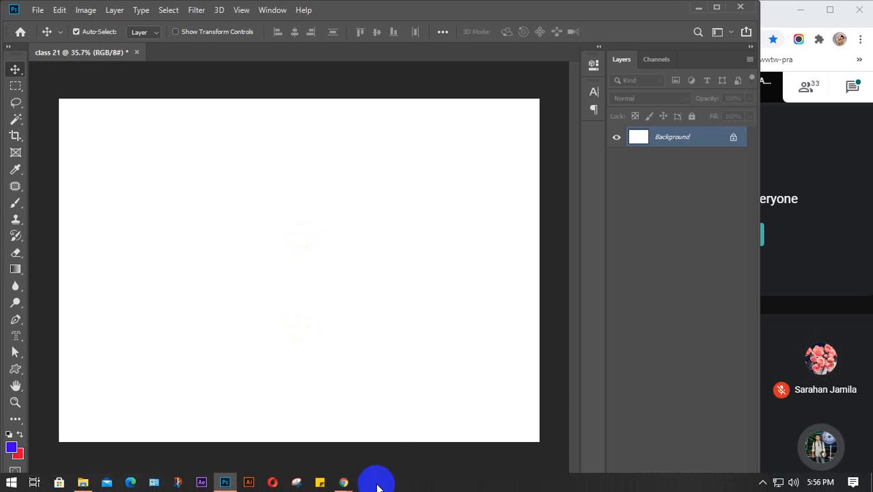
click(698, 8)
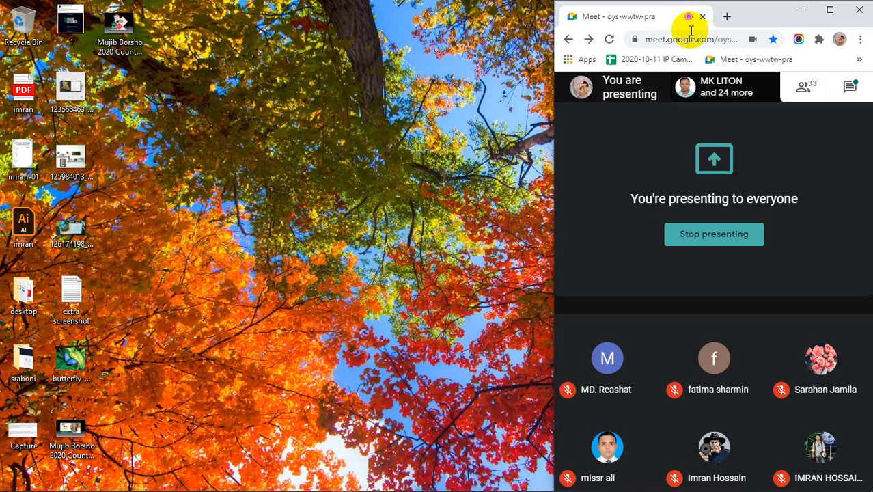
mouse_move(392, 483)
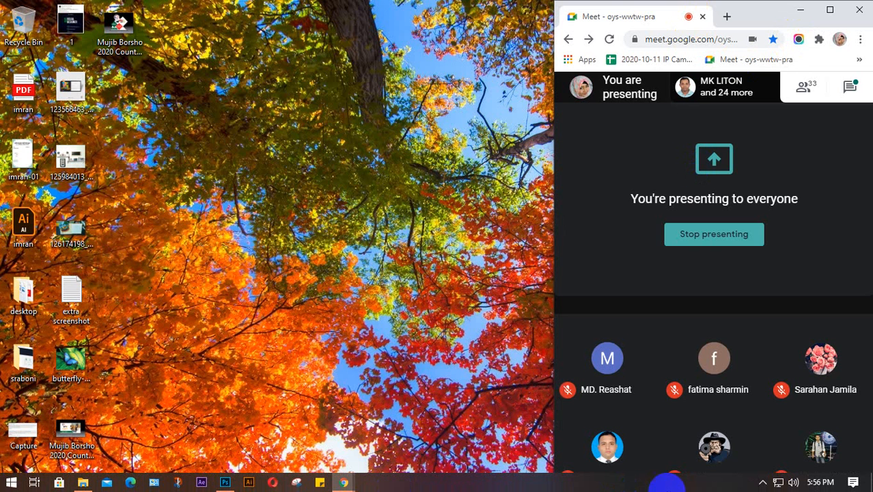
click(762, 483)
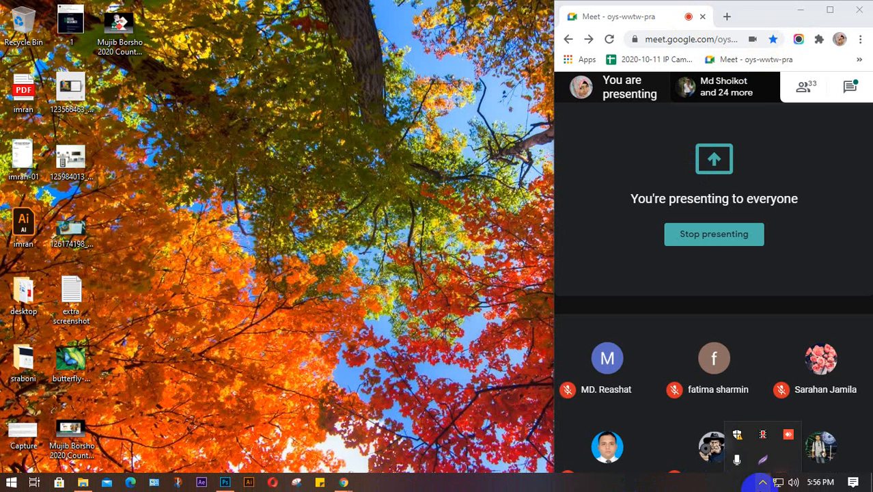
click(760, 431)
Step: Switch to the Chrome window with the Google Sheets files, open the "Special Batch- SP GD 01 & 02 & 03- Lot 15" spreadsheet, and widen the window
mouse_move(343, 480)
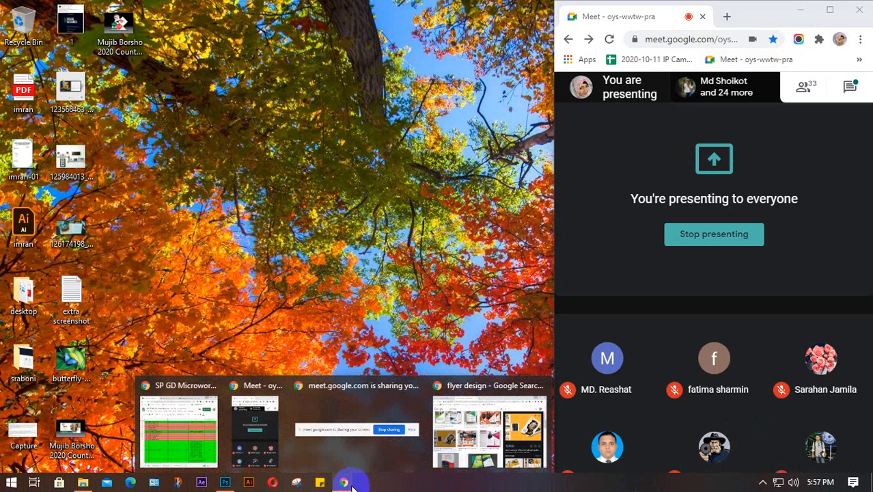
click(177, 445)
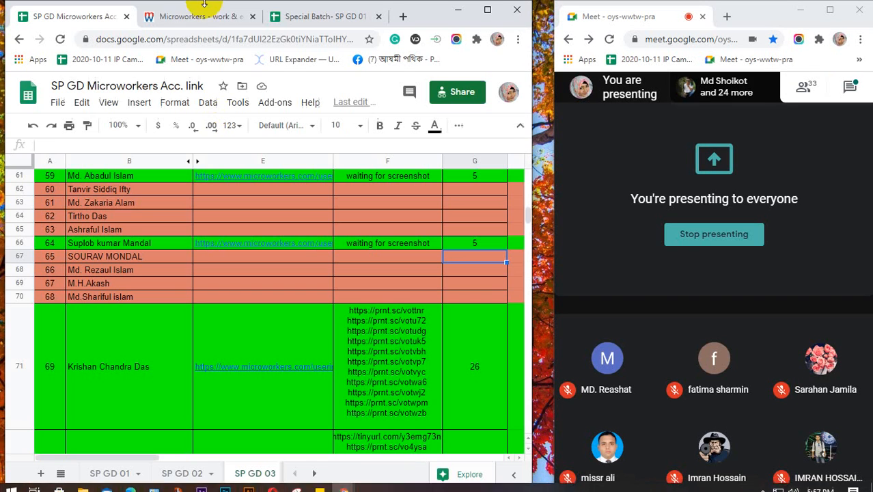
click(307, 18)
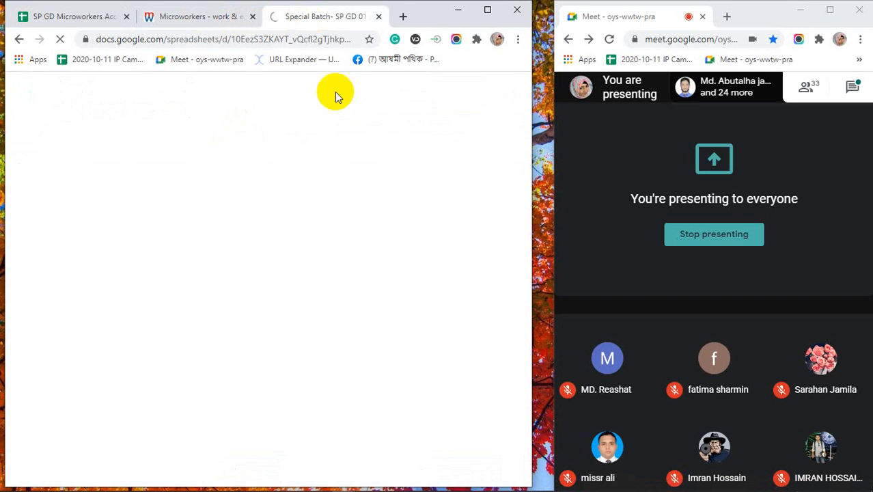
drag(530, 226, 555, 228)
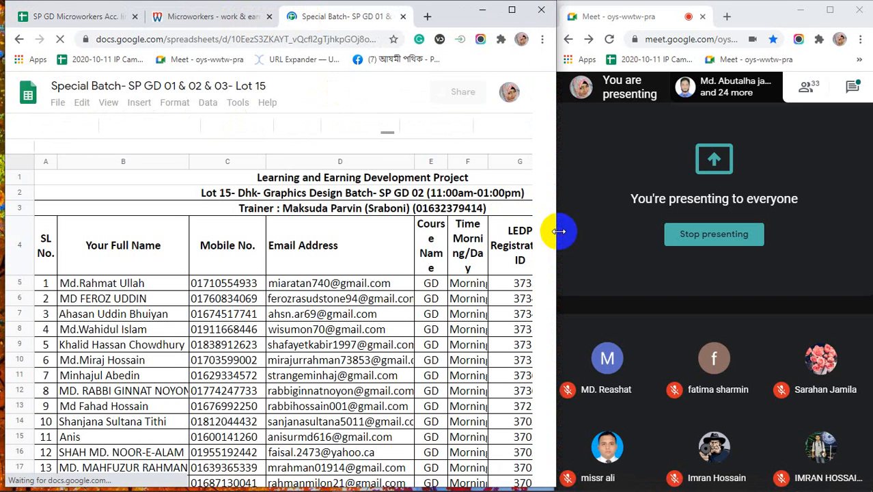